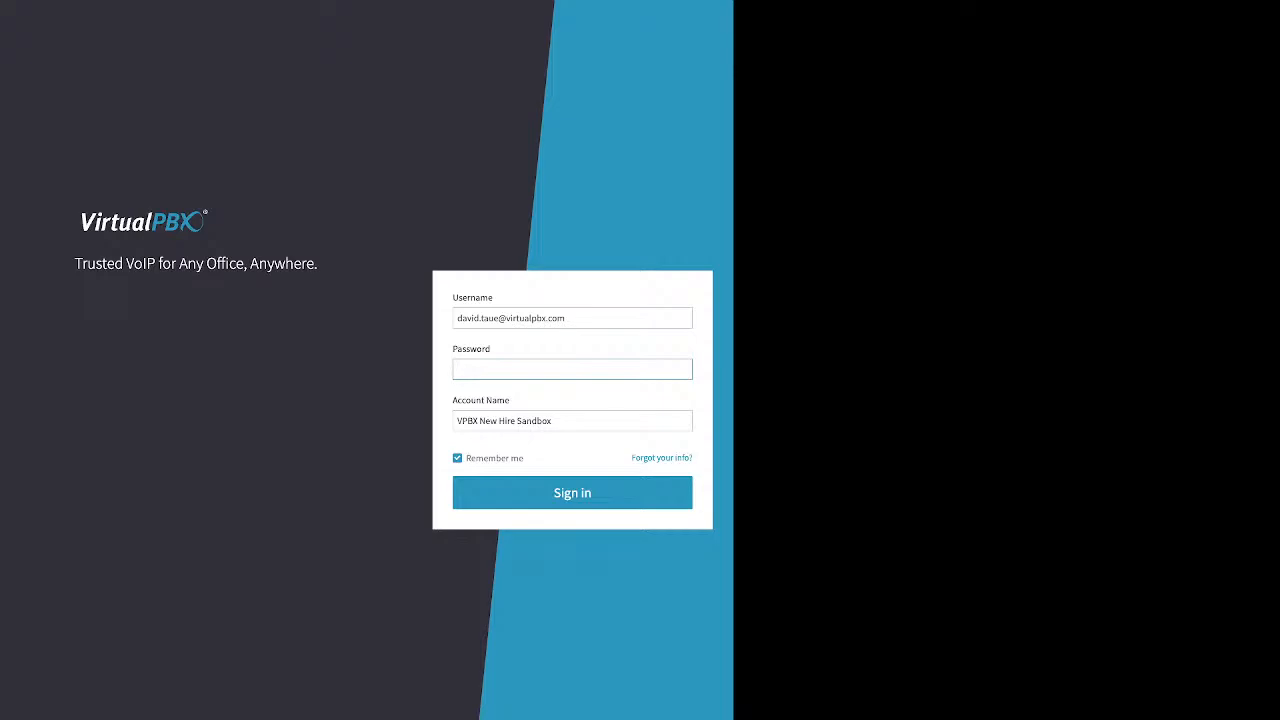
Sign in to the VPBX New Hire Sandbox account by entering the account password with the remembered username
{"action": "left_click_drag", "start_coordinate": [453, 349], "coordinate": [485, 349]}
{"action": "left_click_drag", "start_coordinate": [453, 400], "coordinate": [510, 400]}
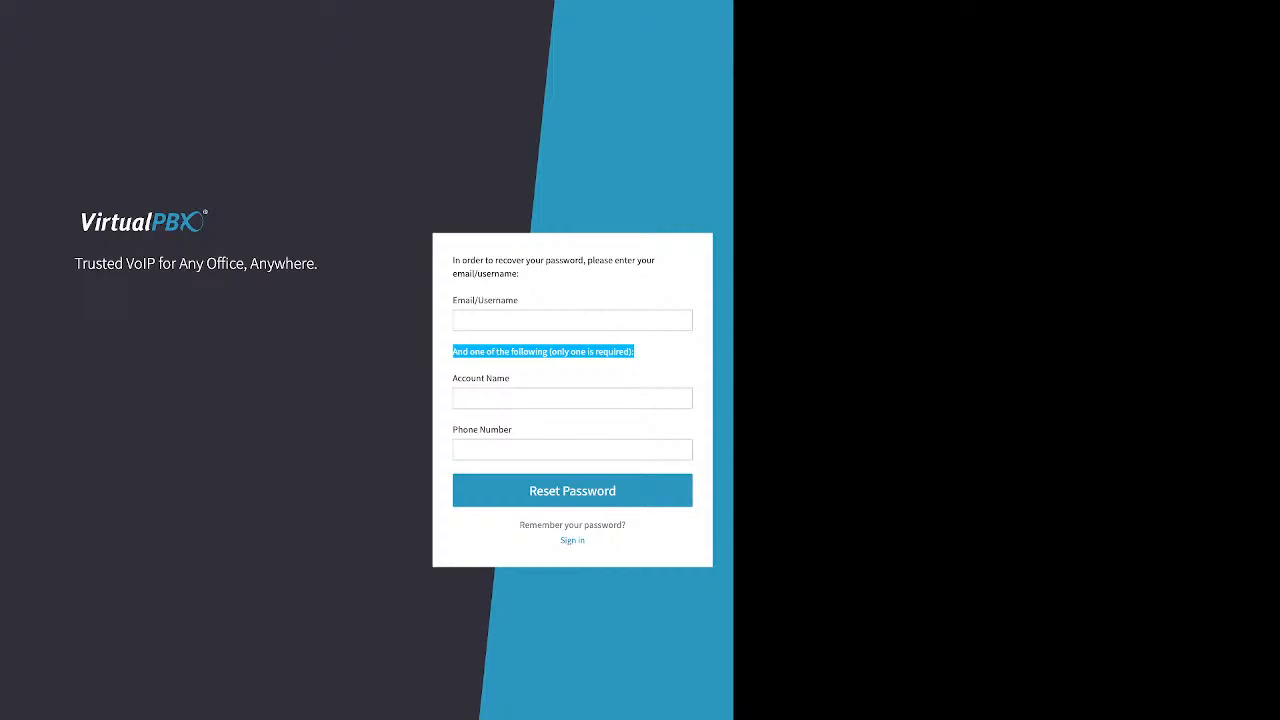
{"action": "left_click", "coordinate": [573, 541]}
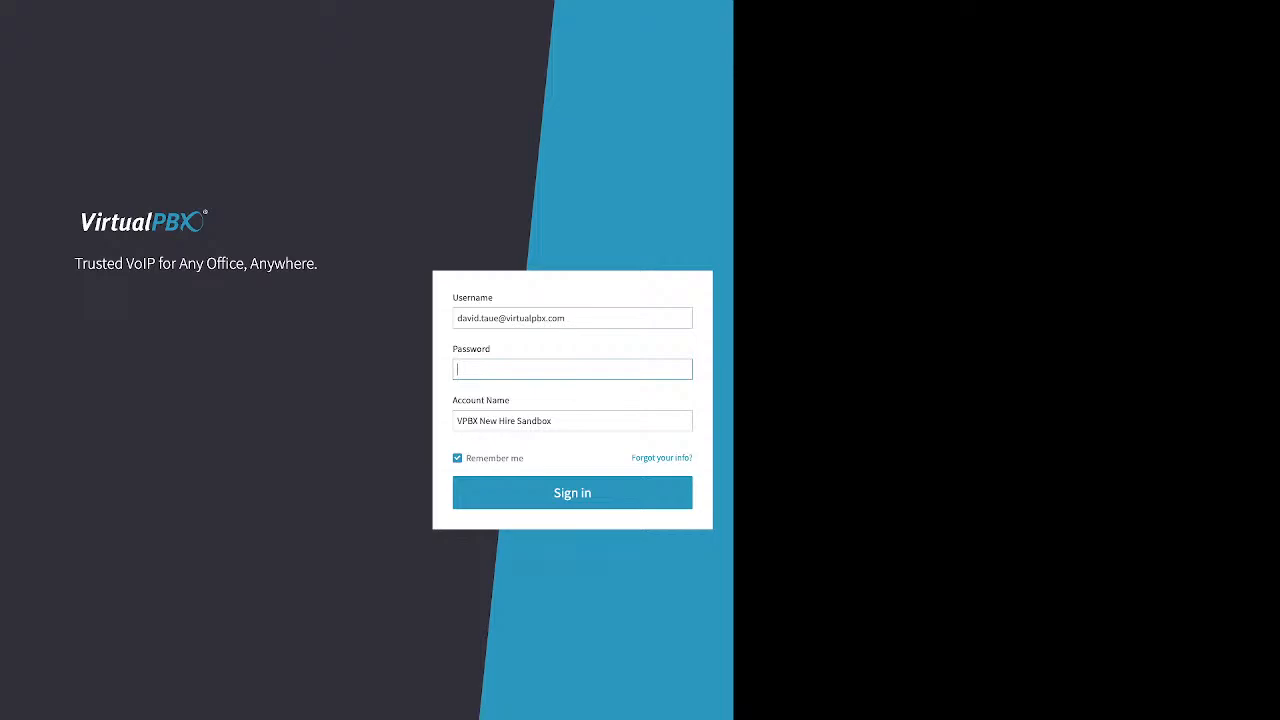
{"action": "type", "text": "******"}
{"action": "key", "text": "Return"}
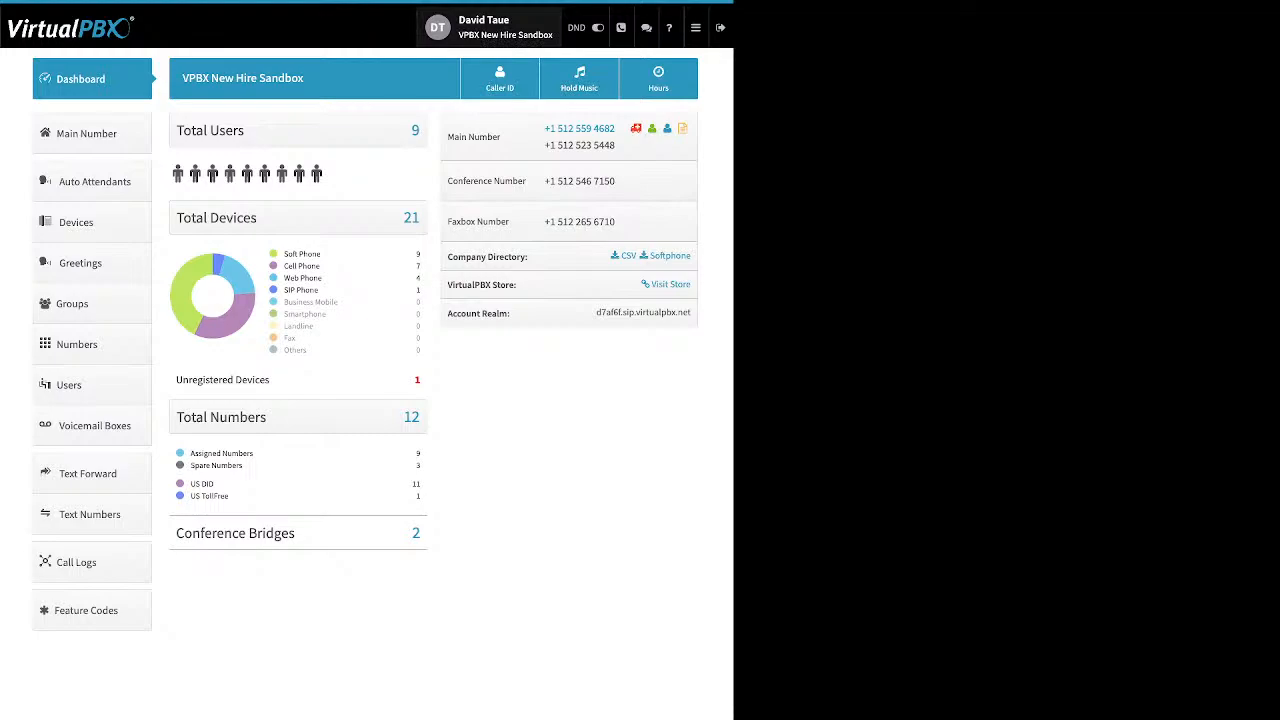
Review the personal user settings for password, date and time display, and timezone and language without changing them
{"action": "left_click", "coordinate": [500, 28]}
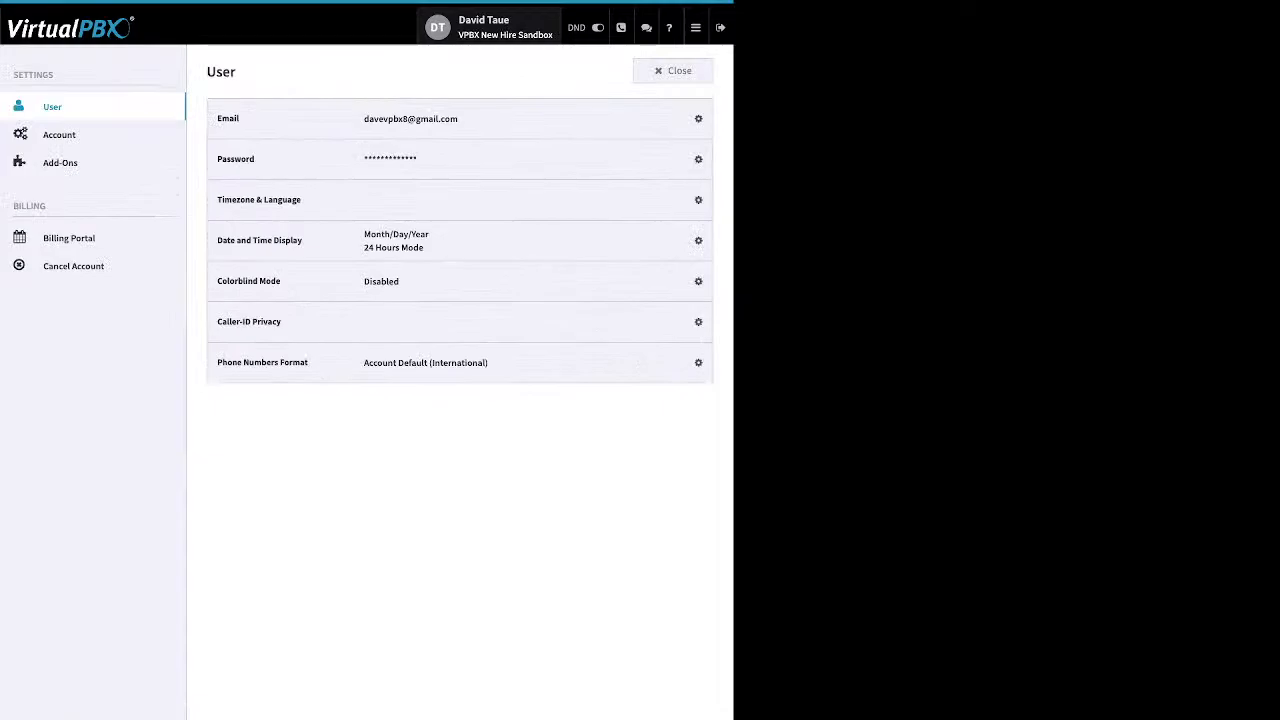
{"action": "left_click", "coordinate": [698, 160]}
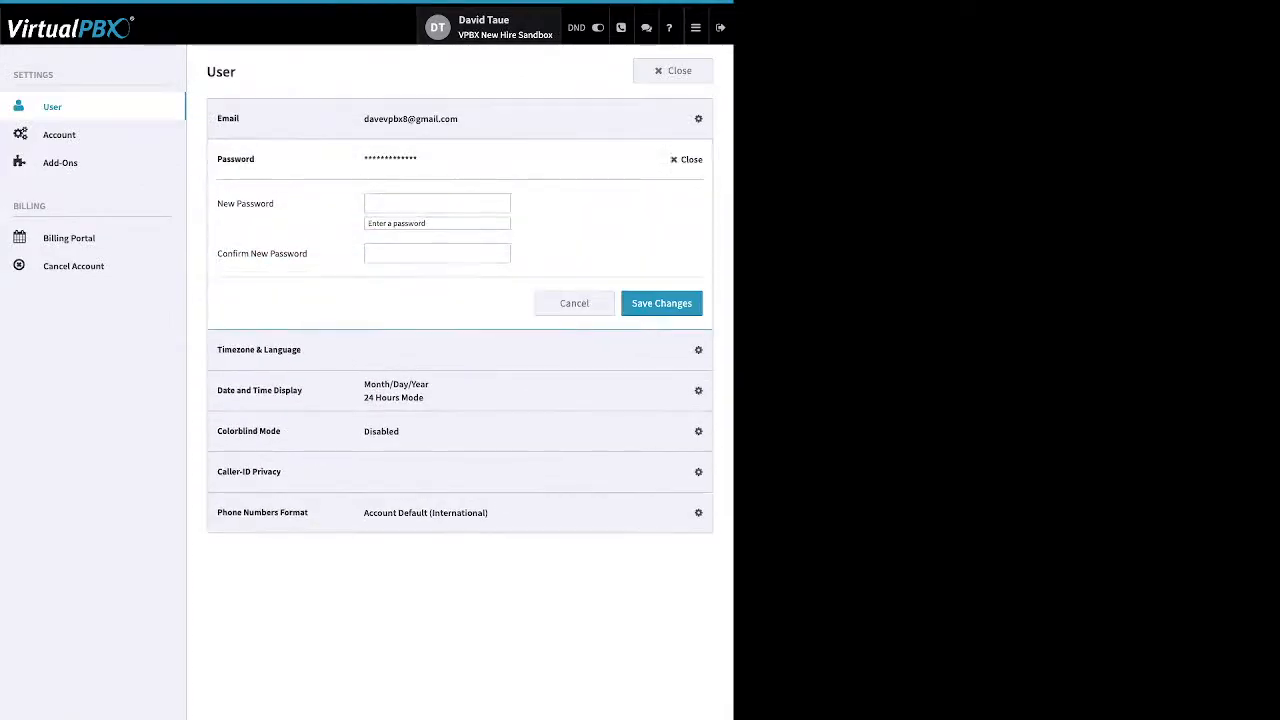
{"action": "left_click", "coordinate": [688, 160]}
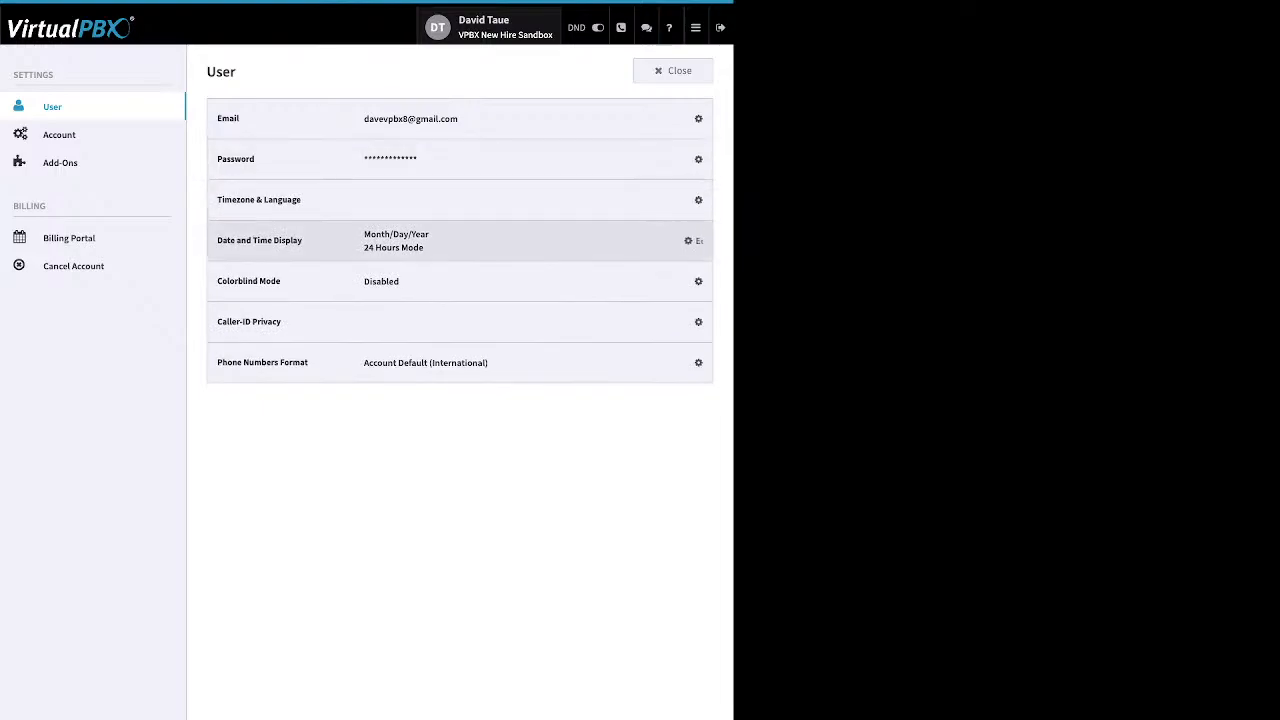
{"action": "left_click", "coordinate": [696, 241]}
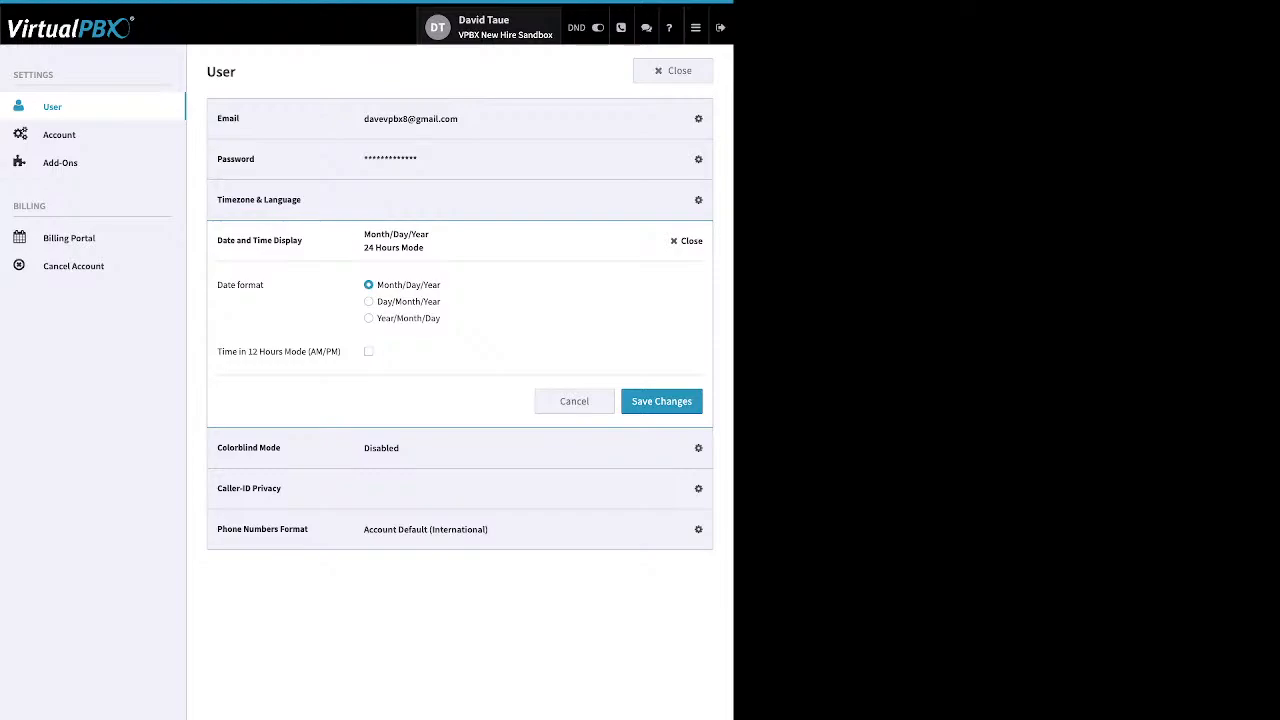
{"action": "left_click", "coordinate": [690, 241]}
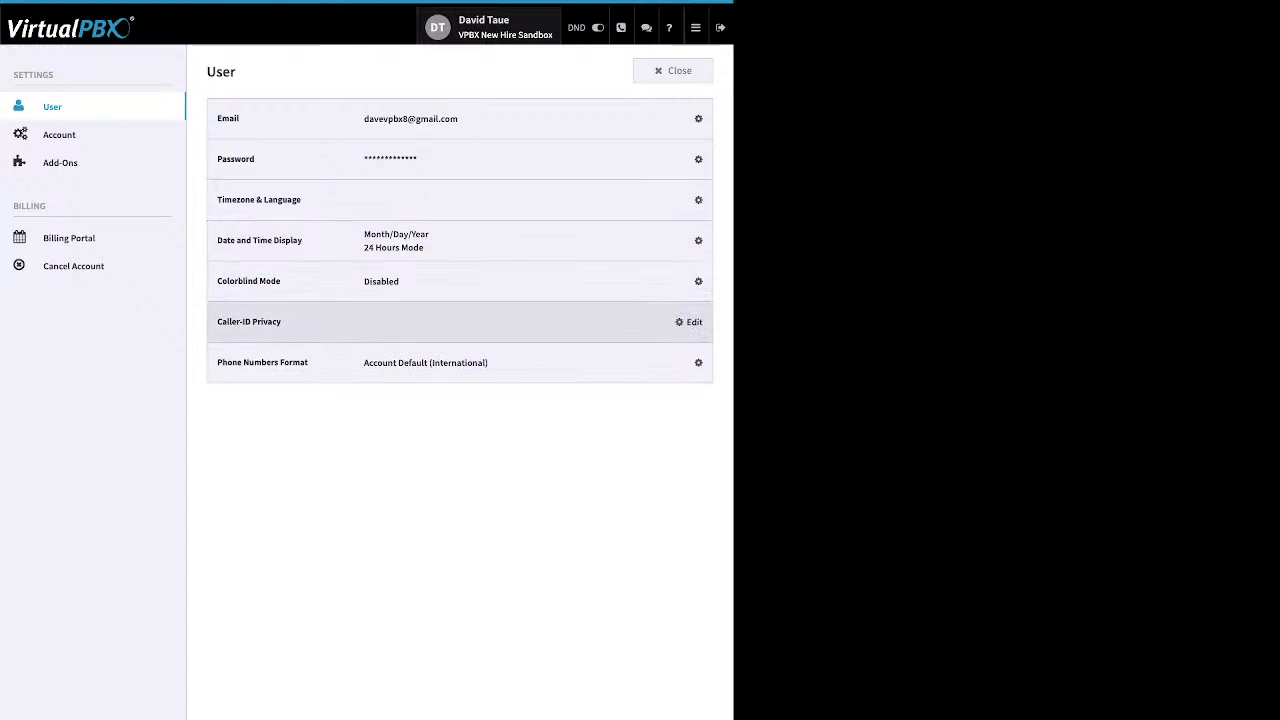
{"action": "left_click", "coordinate": [690, 200]}
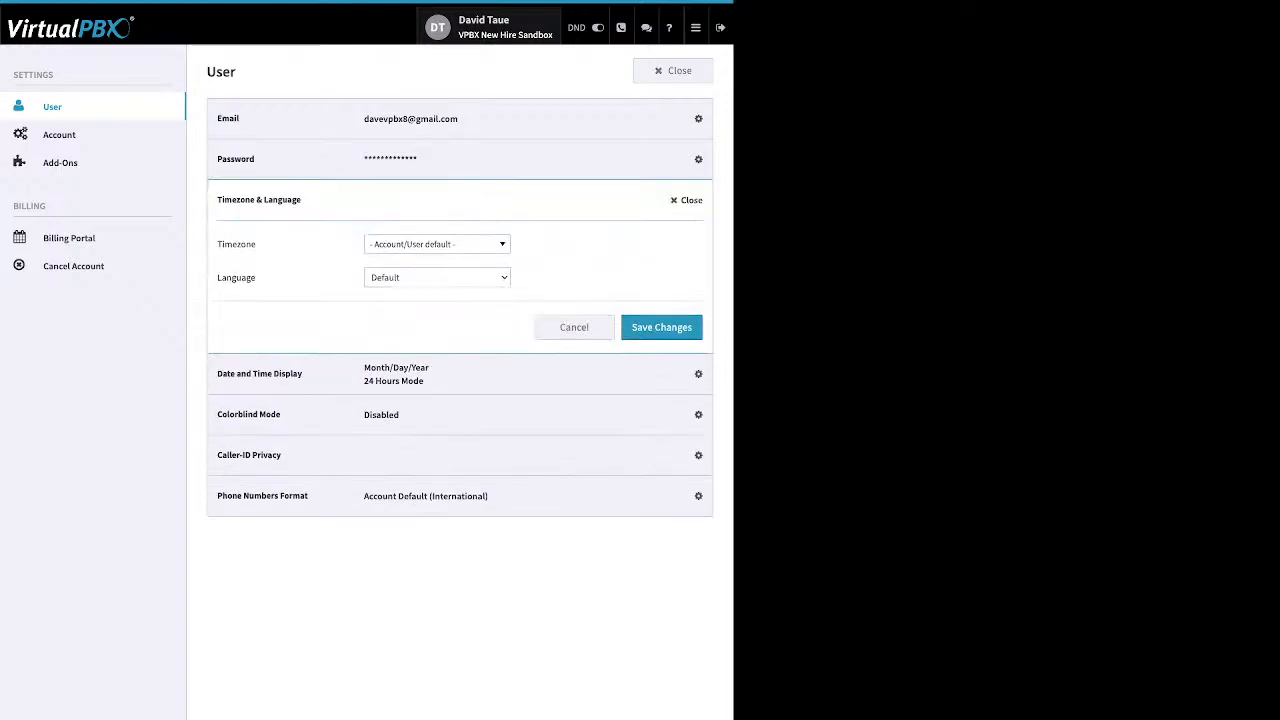
{"action": "left_click", "coordinate": [686, 200]}
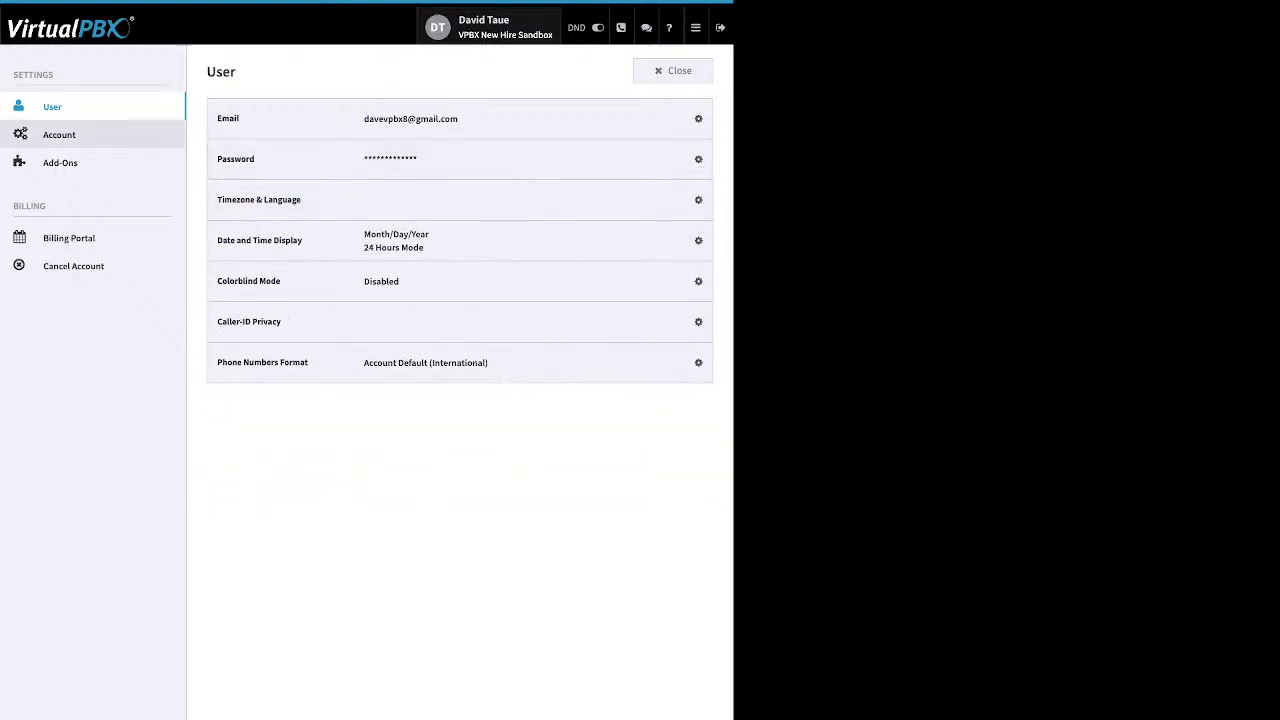
Review the account-level settings, including the account's timezone and language options, without changing them
{"action": "left_click", "coordinate": [60, 135]}
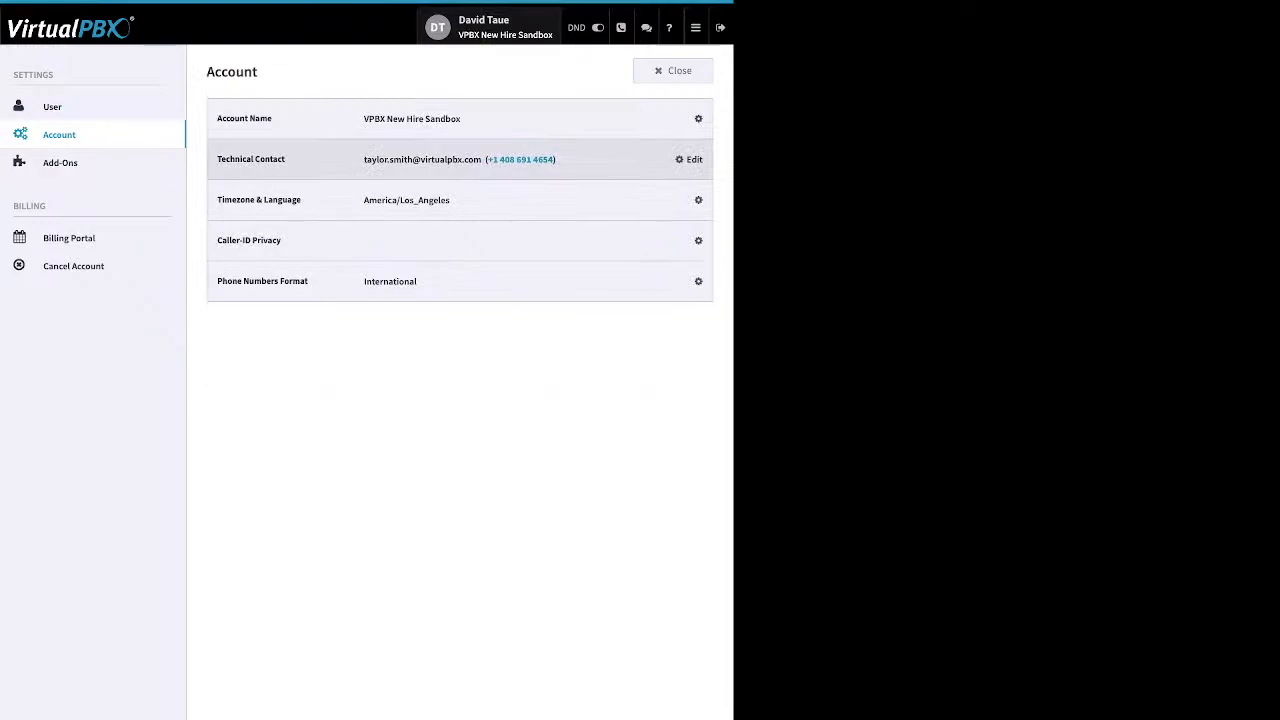
{"action": "left_click", "coordinate": [690, 200]}
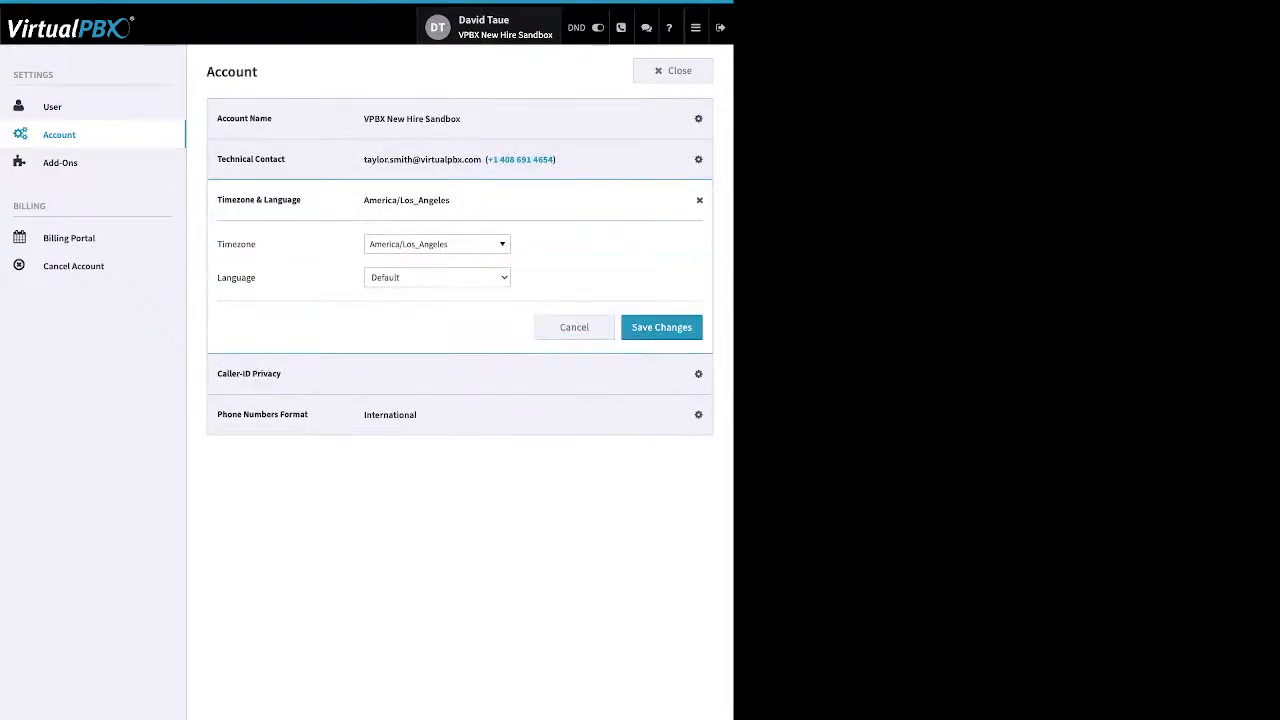
{"action": "left_click", "coordinate": [699, 200]}
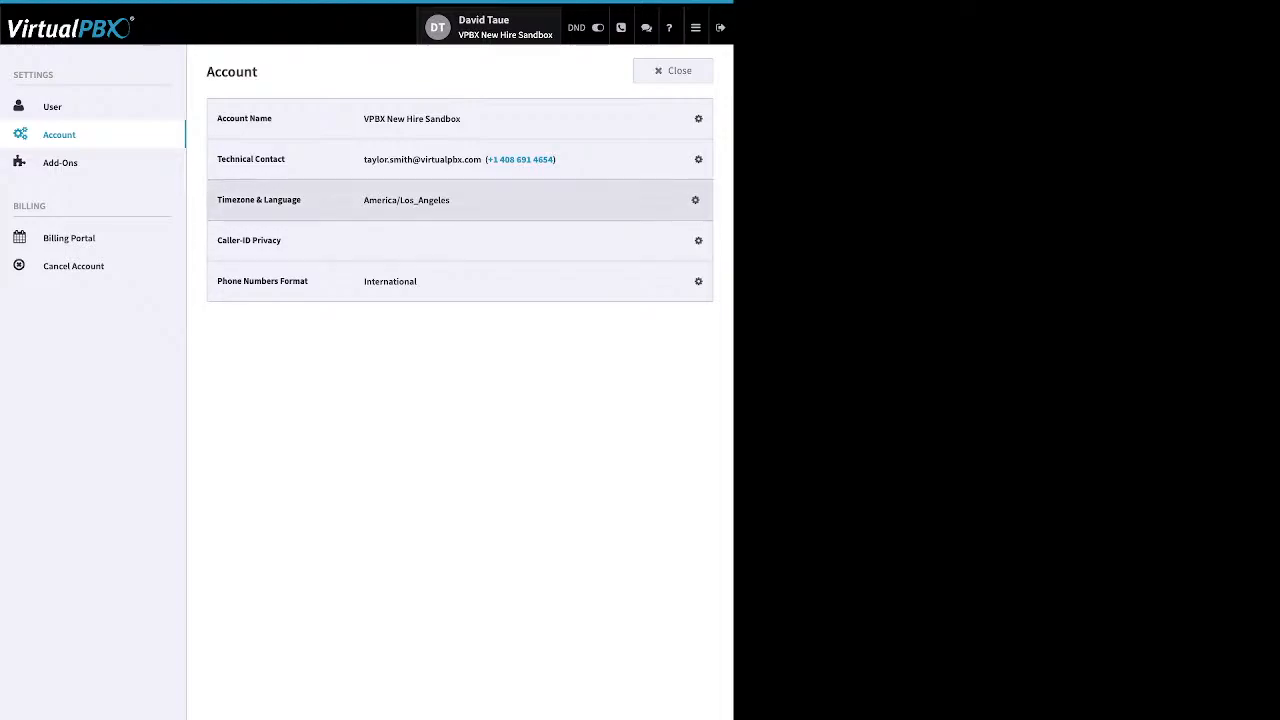
{"action": "left_click", "coordinate": [698, 200]}
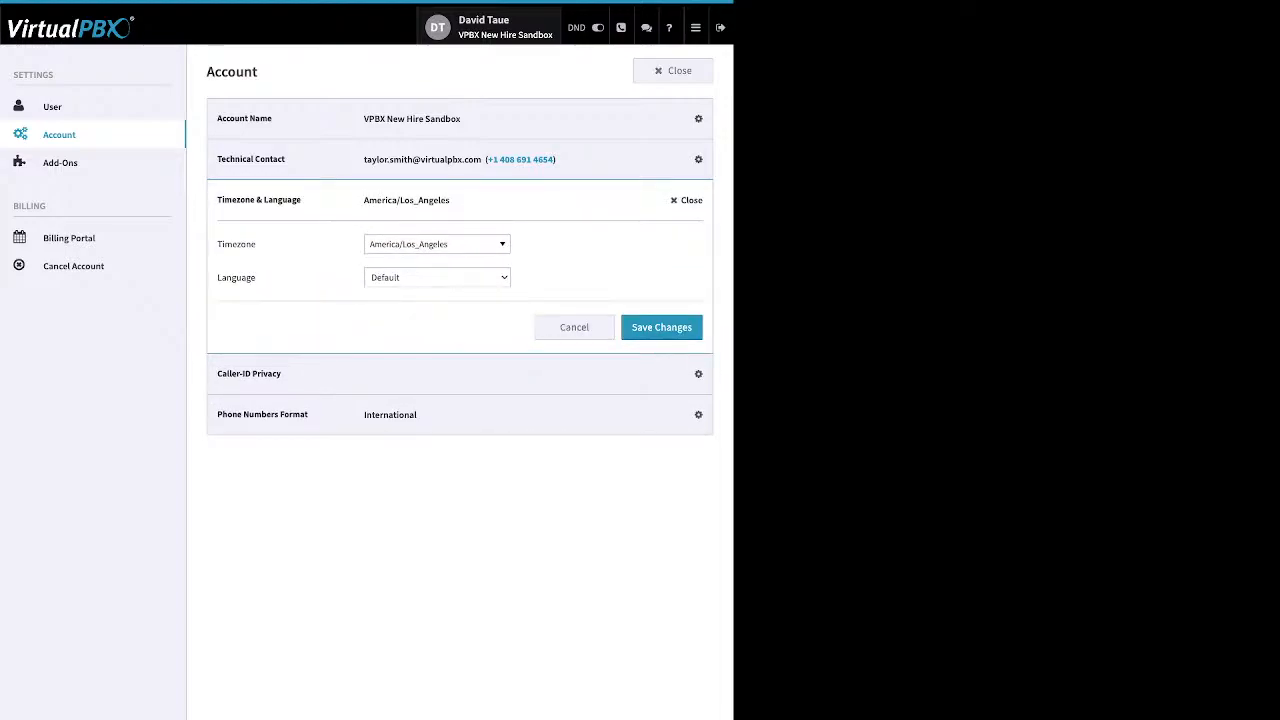
{"action": "left_click", "coordinate": [690, 200]}
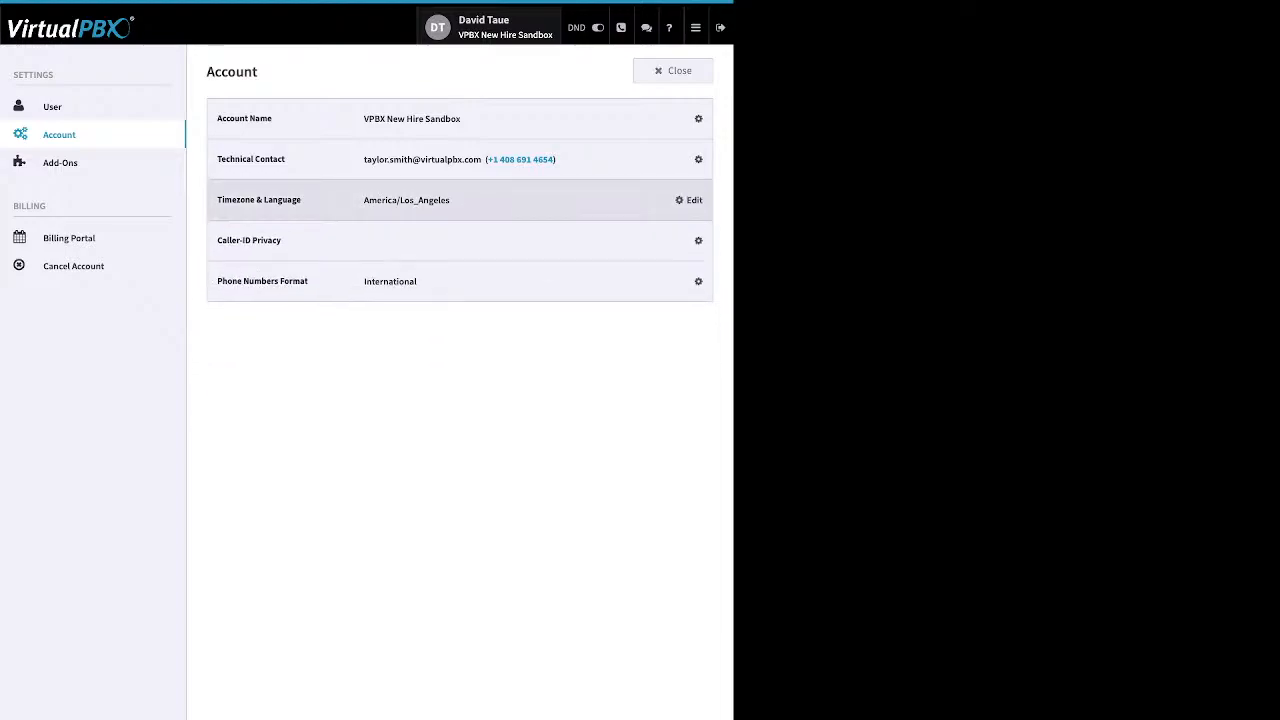
Look through the add-ons, billing portal and account cancellation pages, then return to the dashboard
{"action": "left_click", "coordinate": [60, 163]}
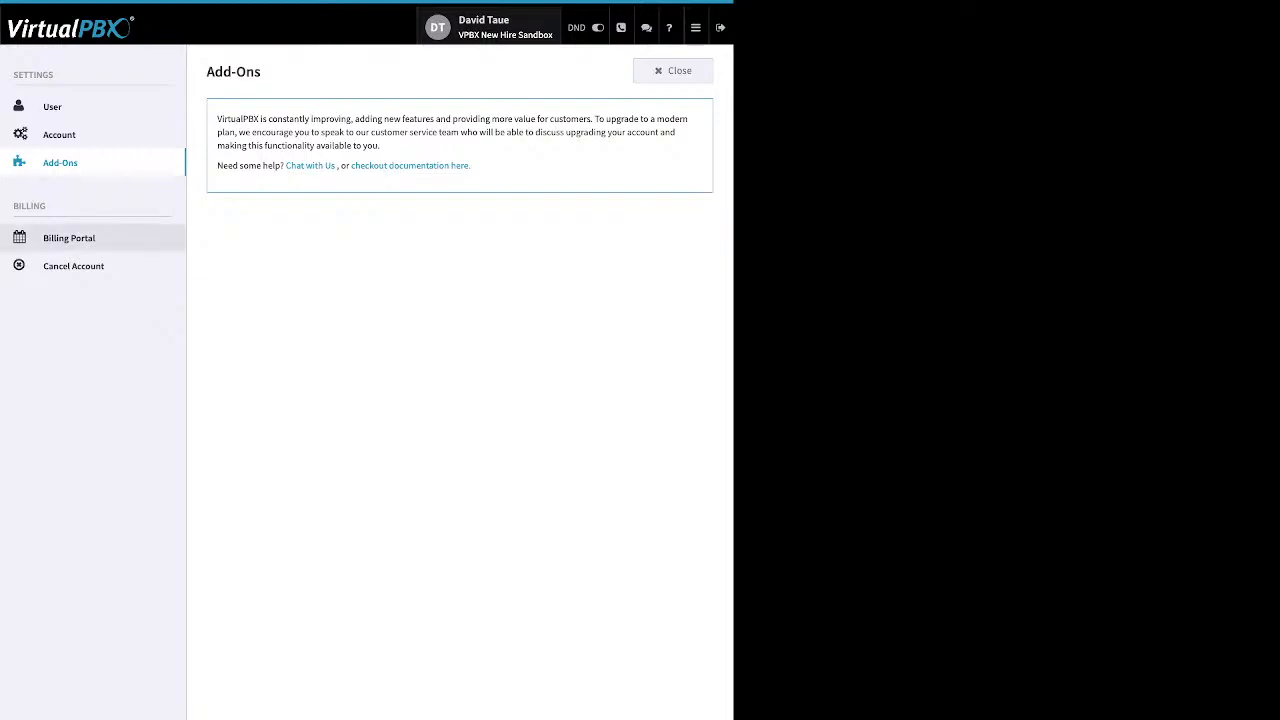
{"action": "left_click", "coordinate": [69, 238]}
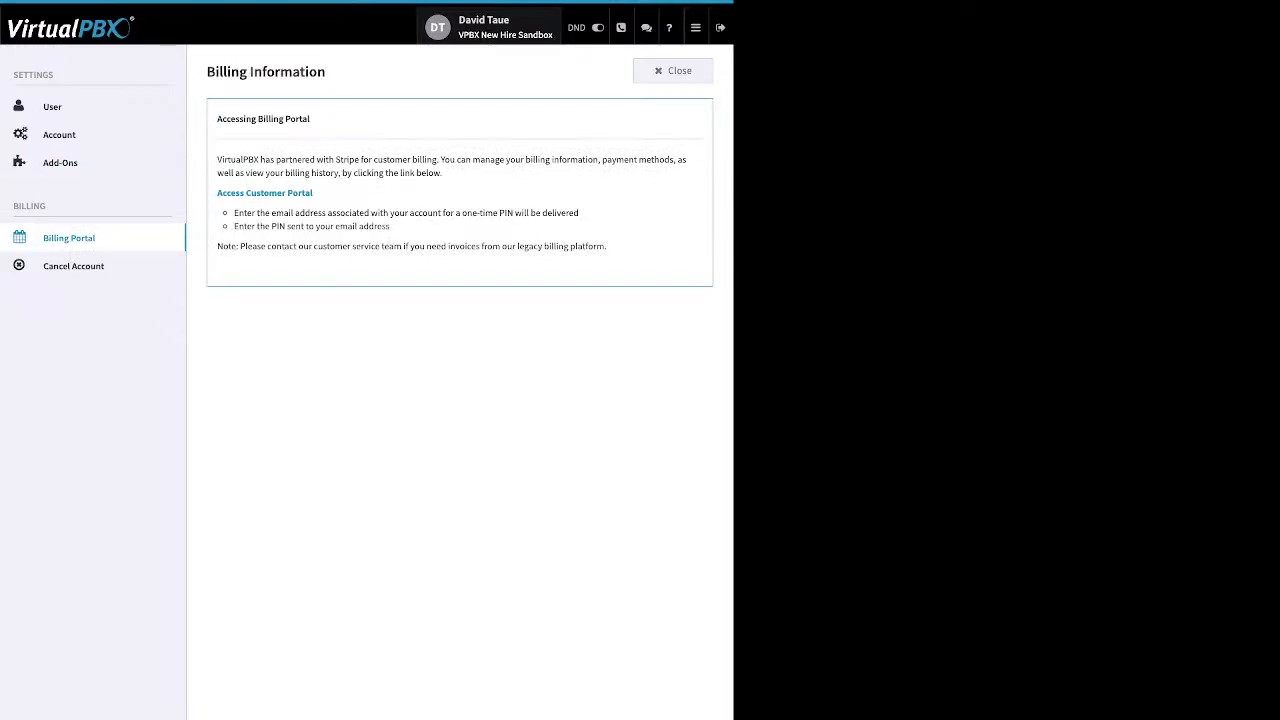
{"action": "left_click", "coordinate": [73, 266]}
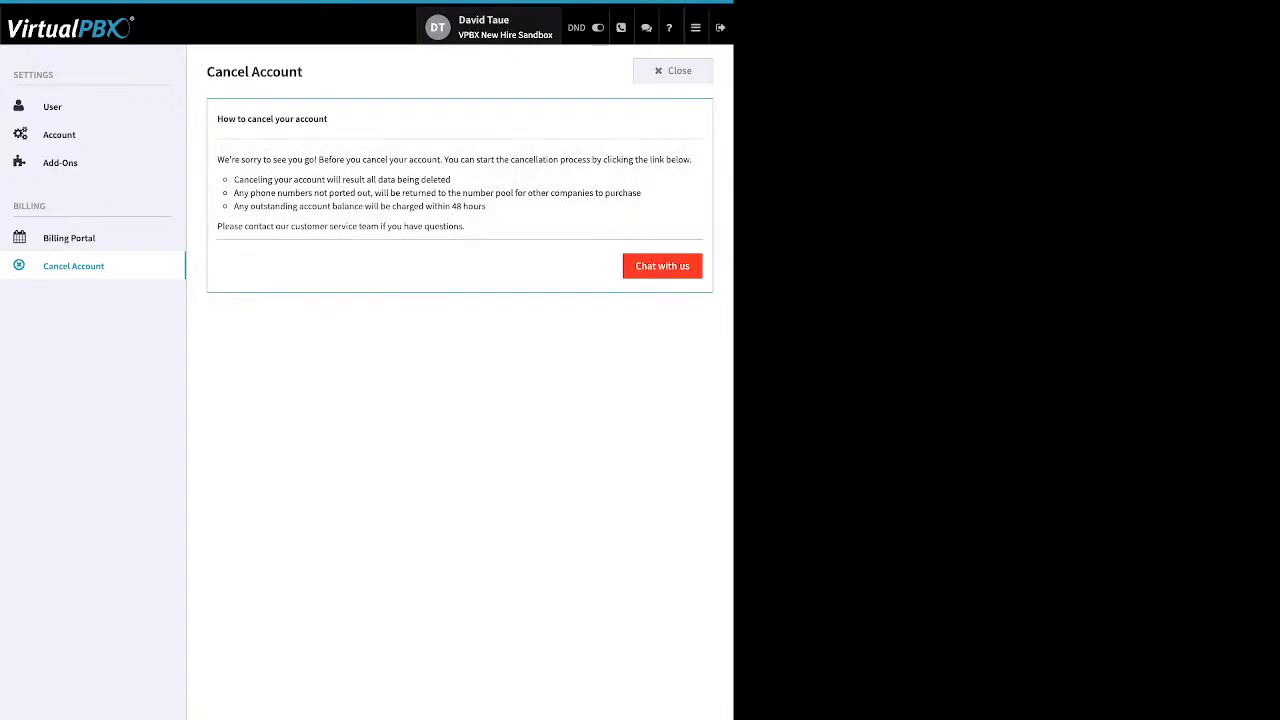
{"action": "left_click", "coordinate": [53, 107]}
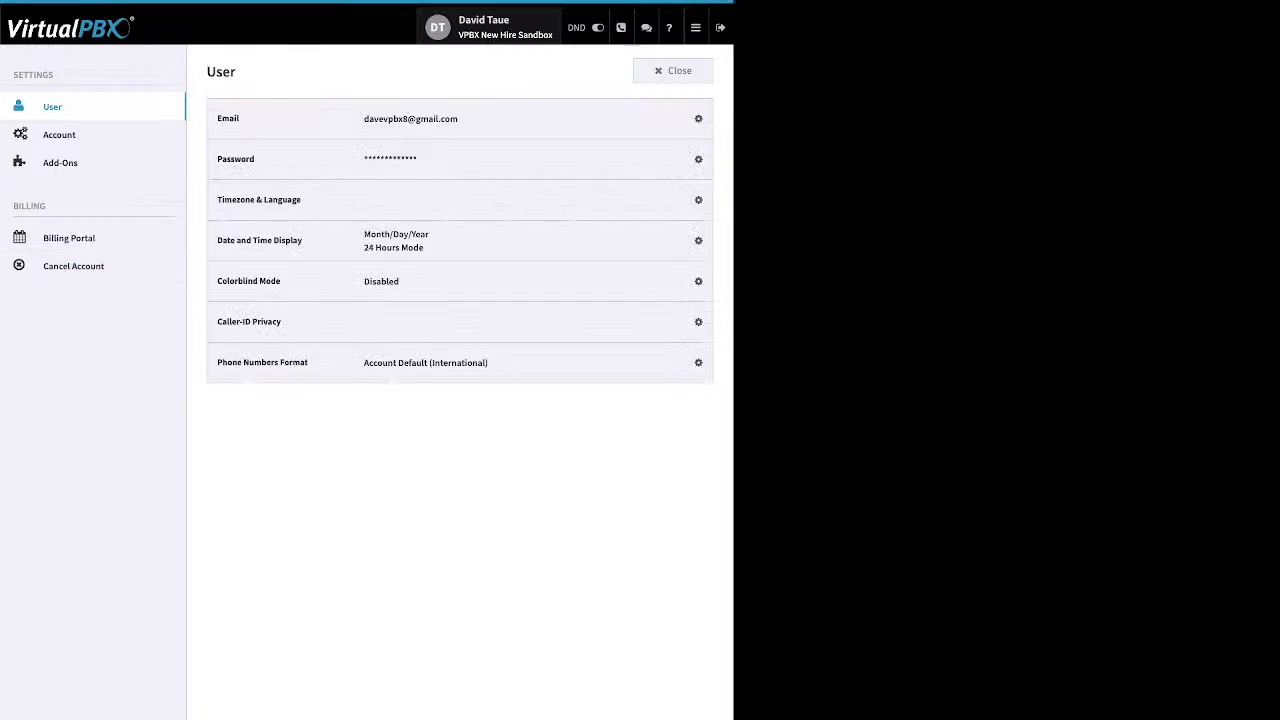
{"action": "left_click", "coordinate": [673, 71]}
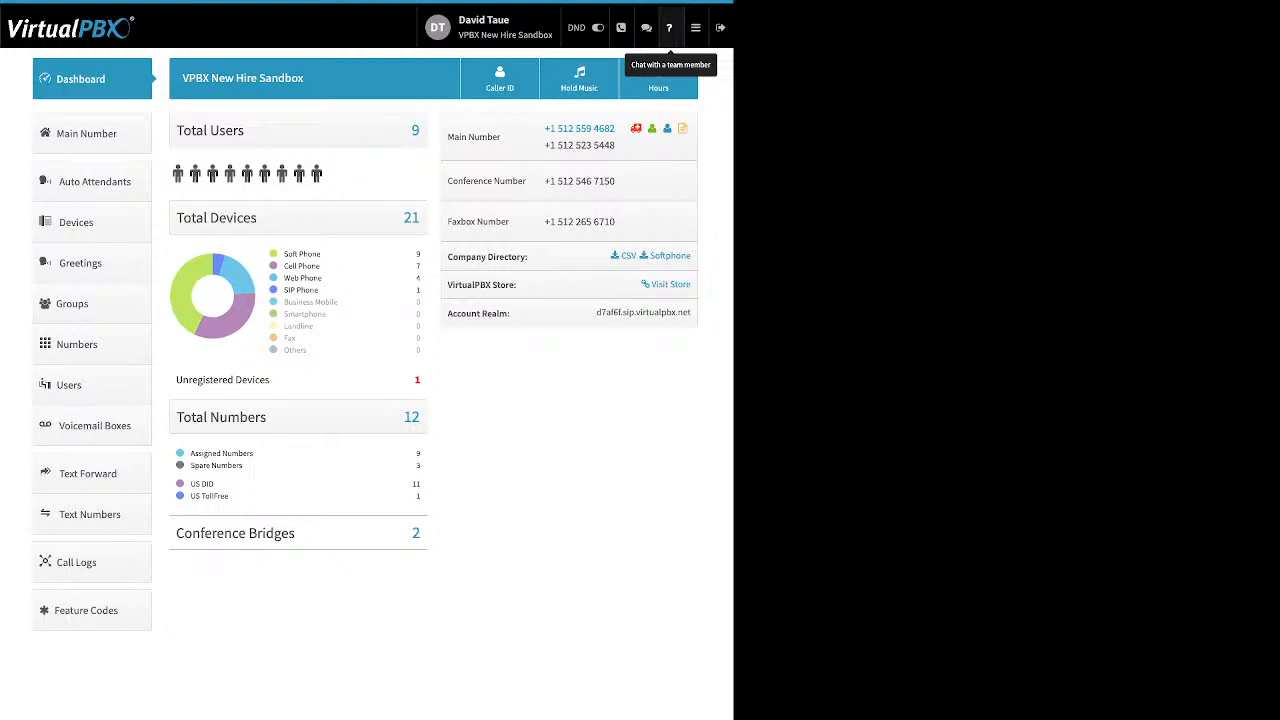
Examine the dashboard's Total Devices breakdown by phone type and its unregistered devices entry
{"action": "left_click", "coordinate": [695, 27]}
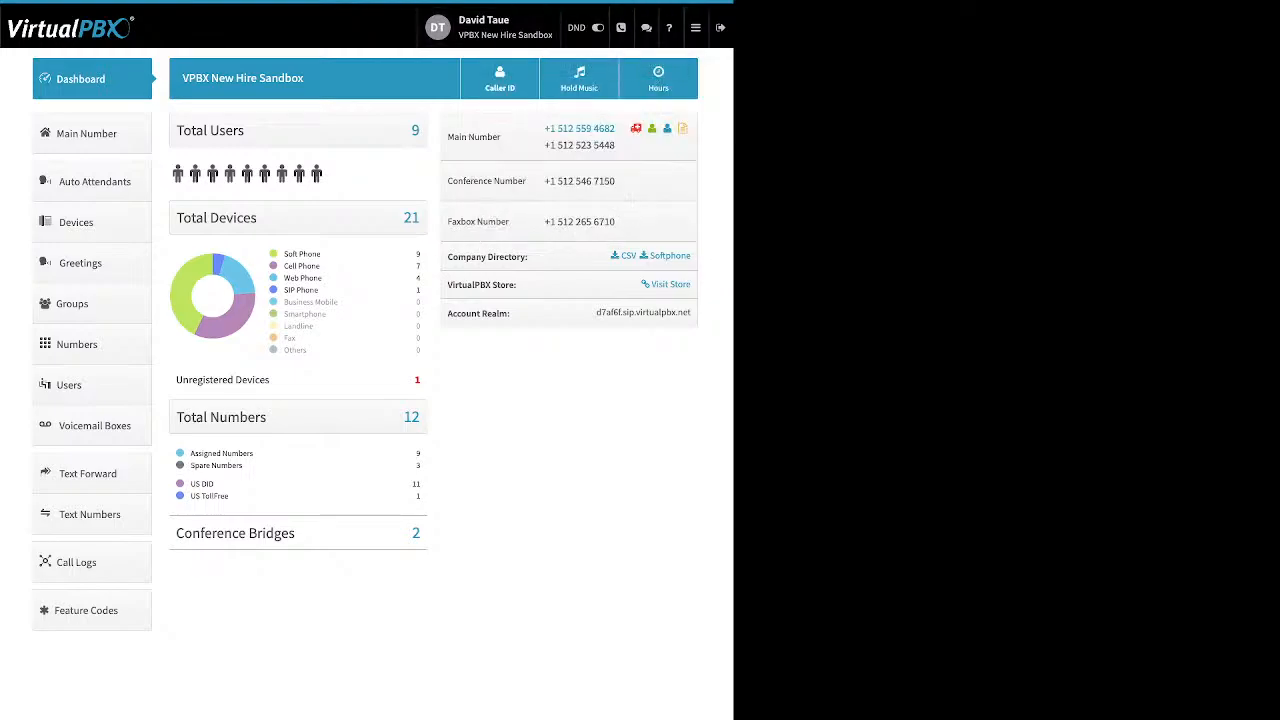
{"action": "mouse_move", "coordinate": [695, 27]}
{"action": "left_click_drag", "start_coordinate": [320, 254], "coordinate": [285, 254]}
{"action": "left_click_drag", "start_coordinate": [321, 266], "coordinate": [283, 266]}
{"action": "left_click_drag", "start_coordinate": [323, 278], "coordinate": [284, 278]}
{"action": "left_click_drag", "start_coordinate": [319, 290], "coordinate": [284, 290]}
{"action": "left_click_drag", "start_coordinate": [270, 380], "coordinate": [183, 380]}
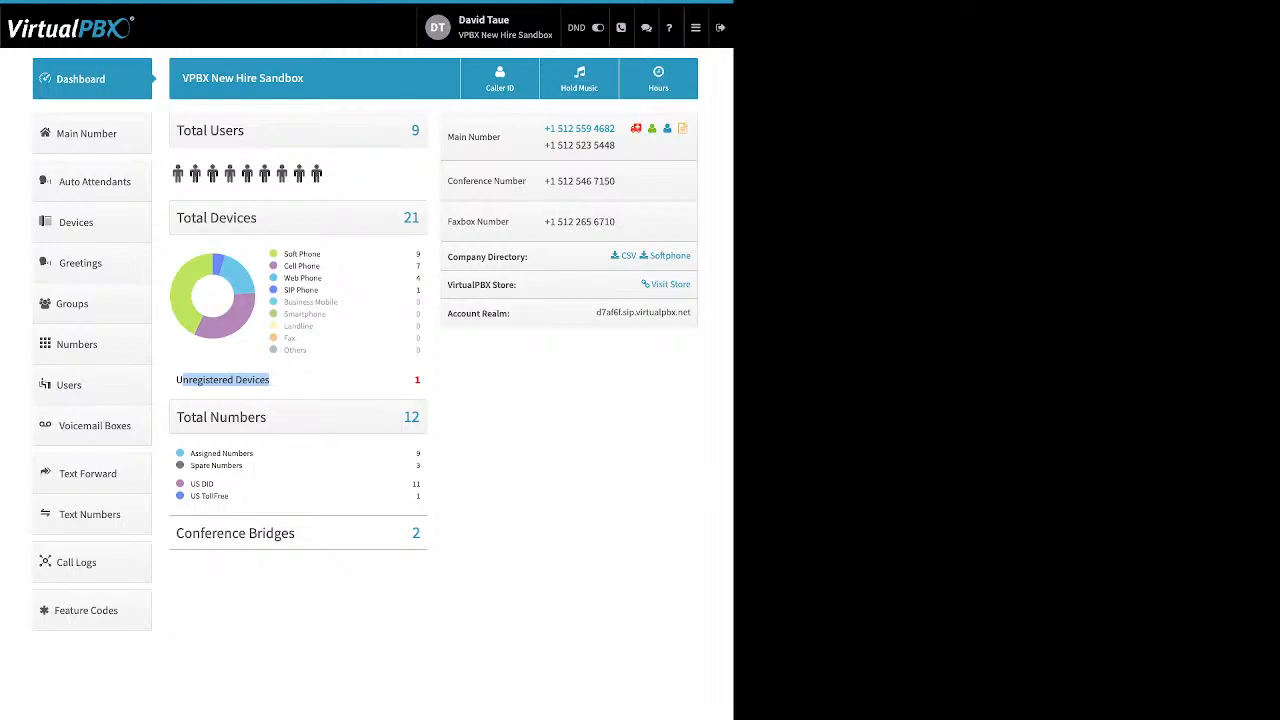
Examine the dashboard's assigned, spare, US DID and US TollFree number categories and the conference bridges entry
{"action": "left_click_drag", "start_coordinate": [243, 466], "coordinate": [190, 456]}
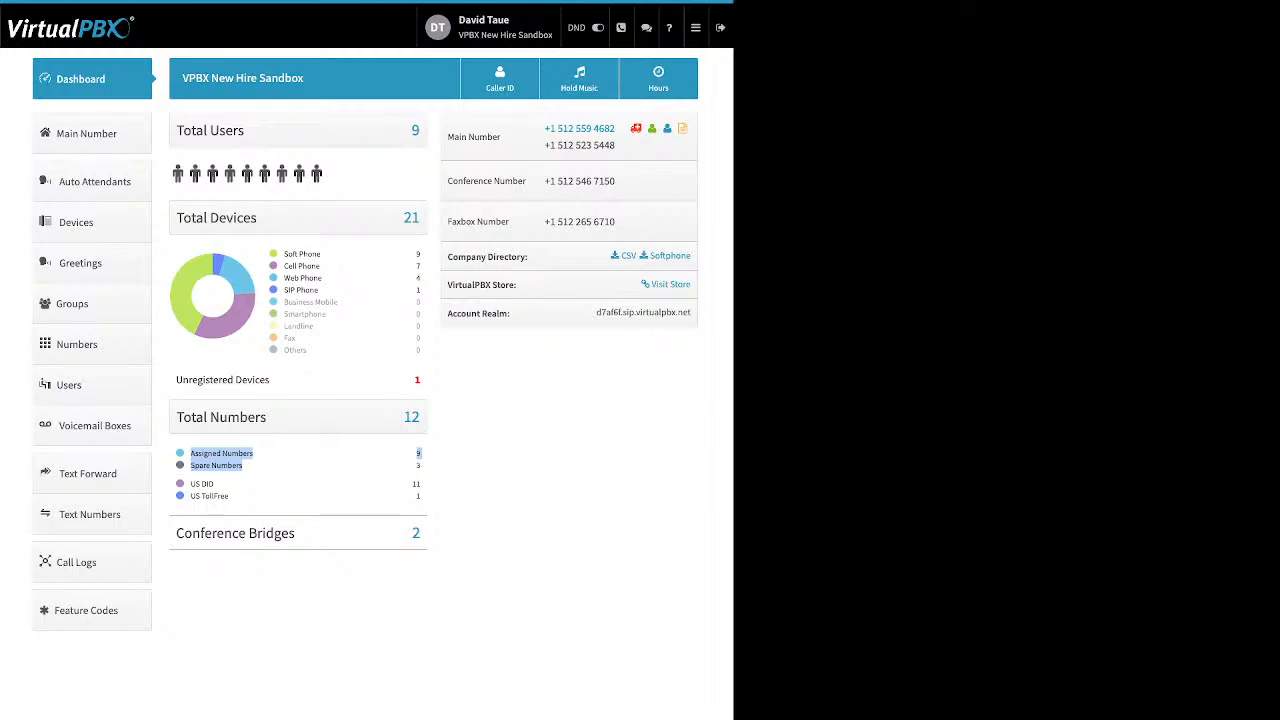
{"action": "left_click_drag", "start_coordinate": [236, 501], "coordinate": [189, 483]}
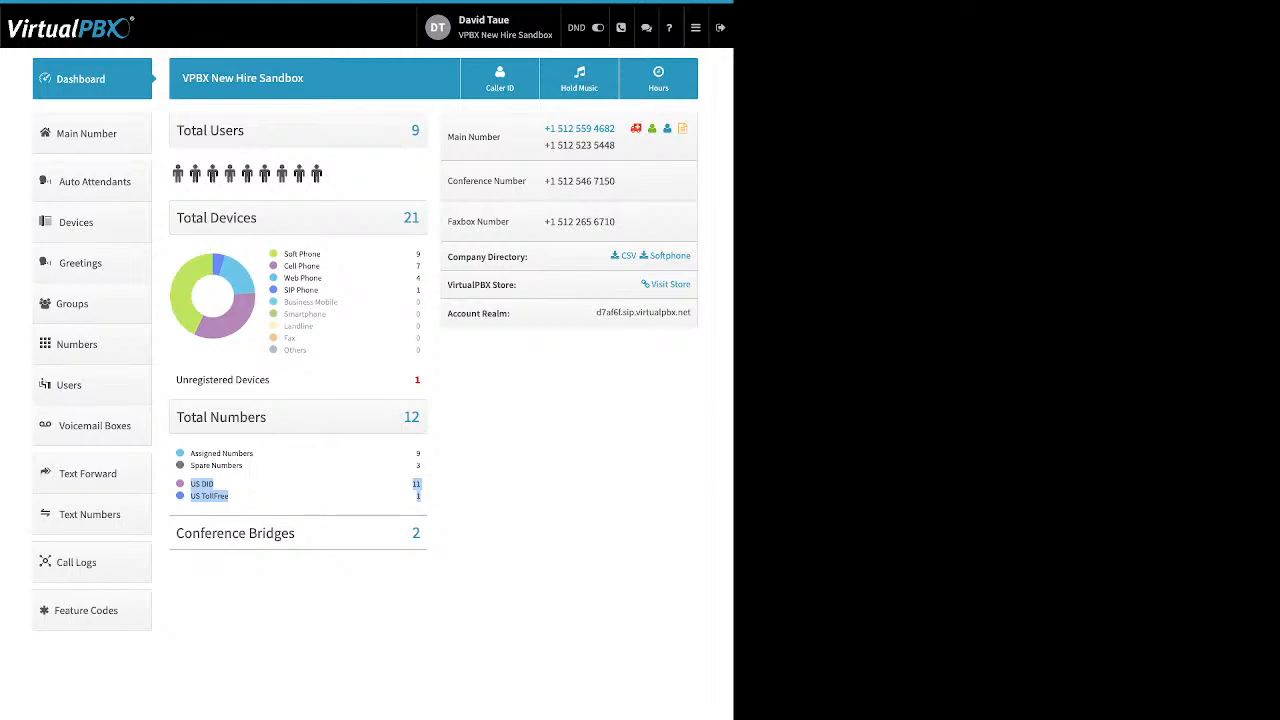
{"action": "left_click", "coordinate": [320, 491]}
{"action": "left_click_drag", "start_coordinate": [177, 534], "coordinate": [296, 534]}
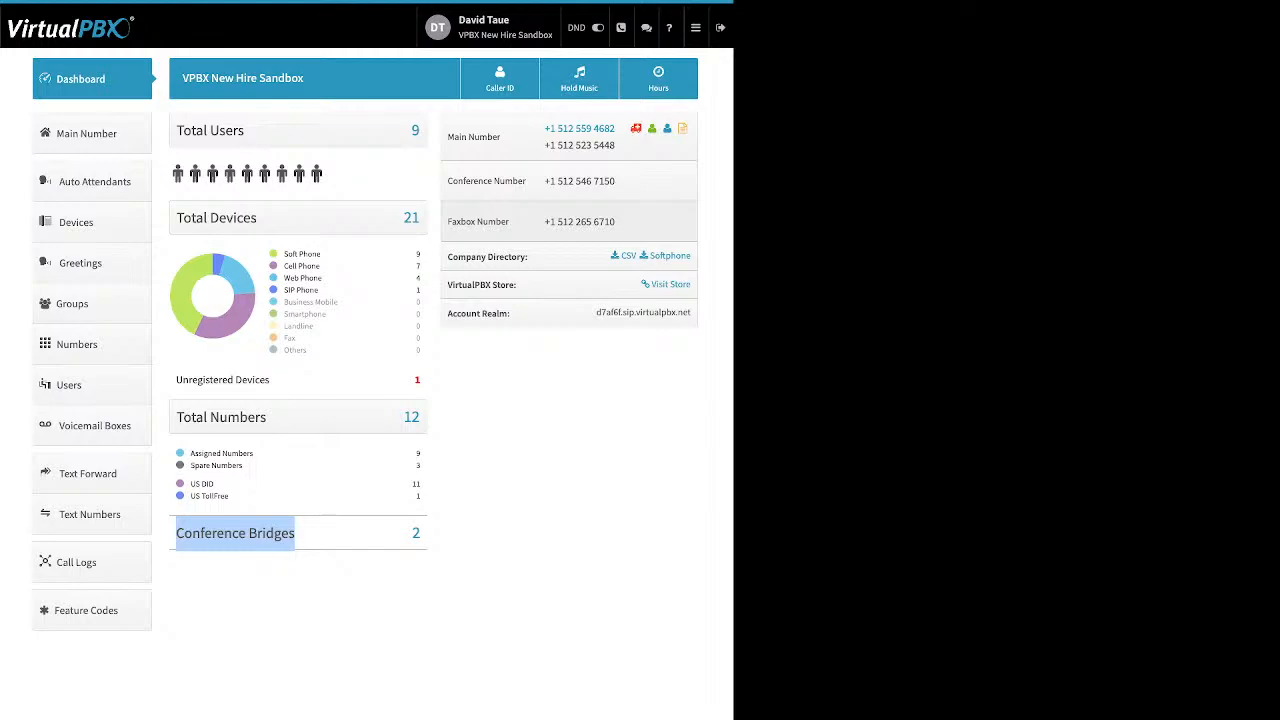
Examine the Company Directory downloads, VirtualPBX Store link and Account Realm entries on the dashboard
{"action": "left_click_drag", "start_coordinate": [649, 256], "coordinate": [668, 328]}
{"action": "left_click", "coordinate": [668, 328]}
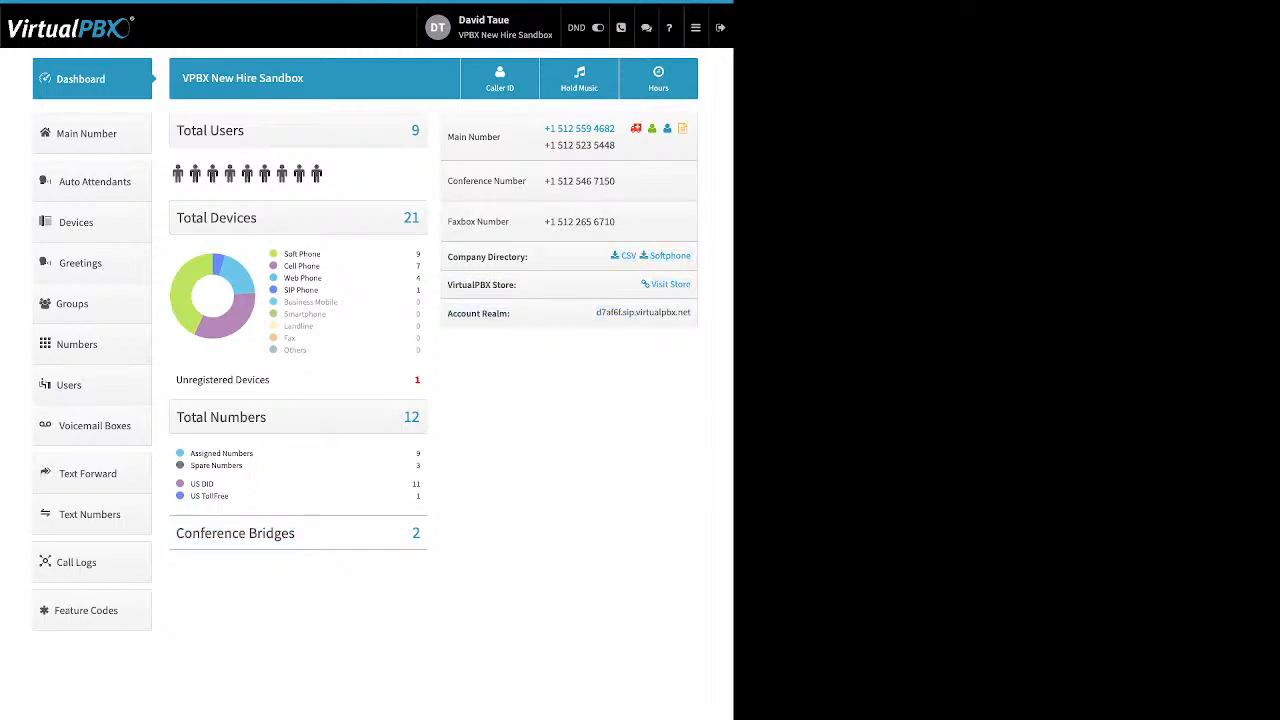
{"action": "left_click_drag", "start_coordinate": [529, 257], "coordinate": [448, 257]}
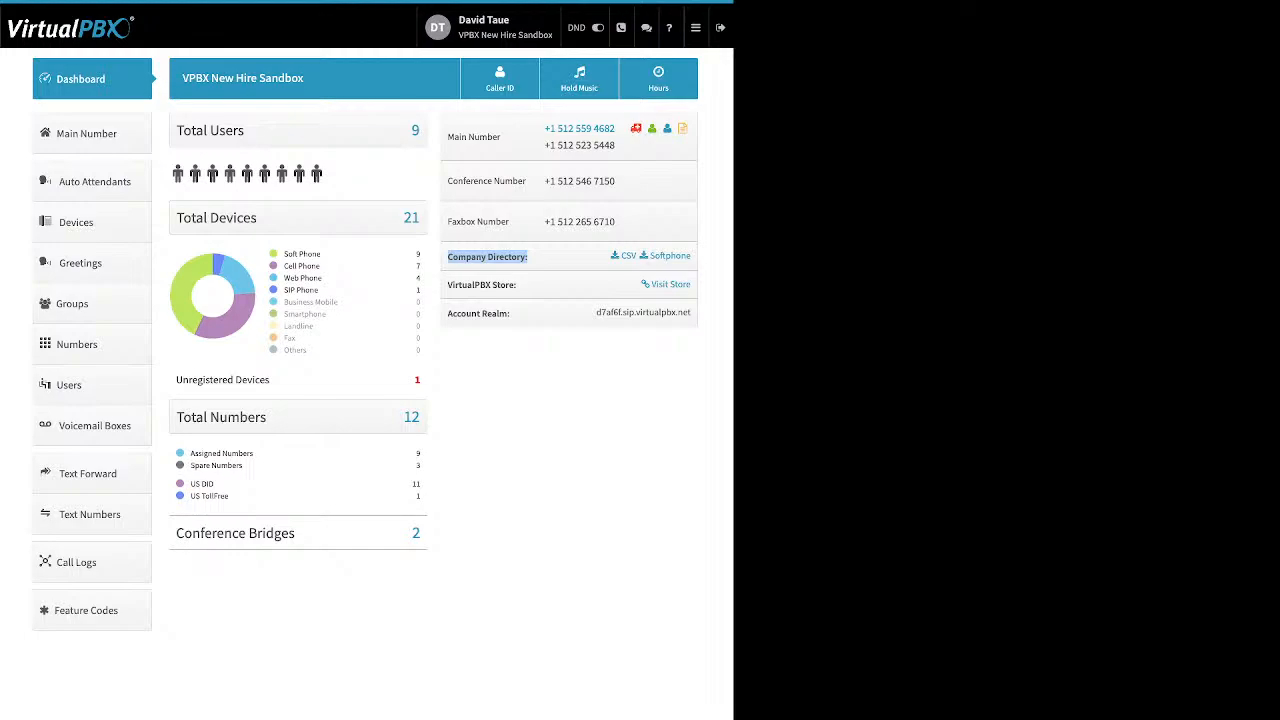
{"action": "left_click_drag", "start_coordinate": [520, 285], "coordinate": [456, 285]}
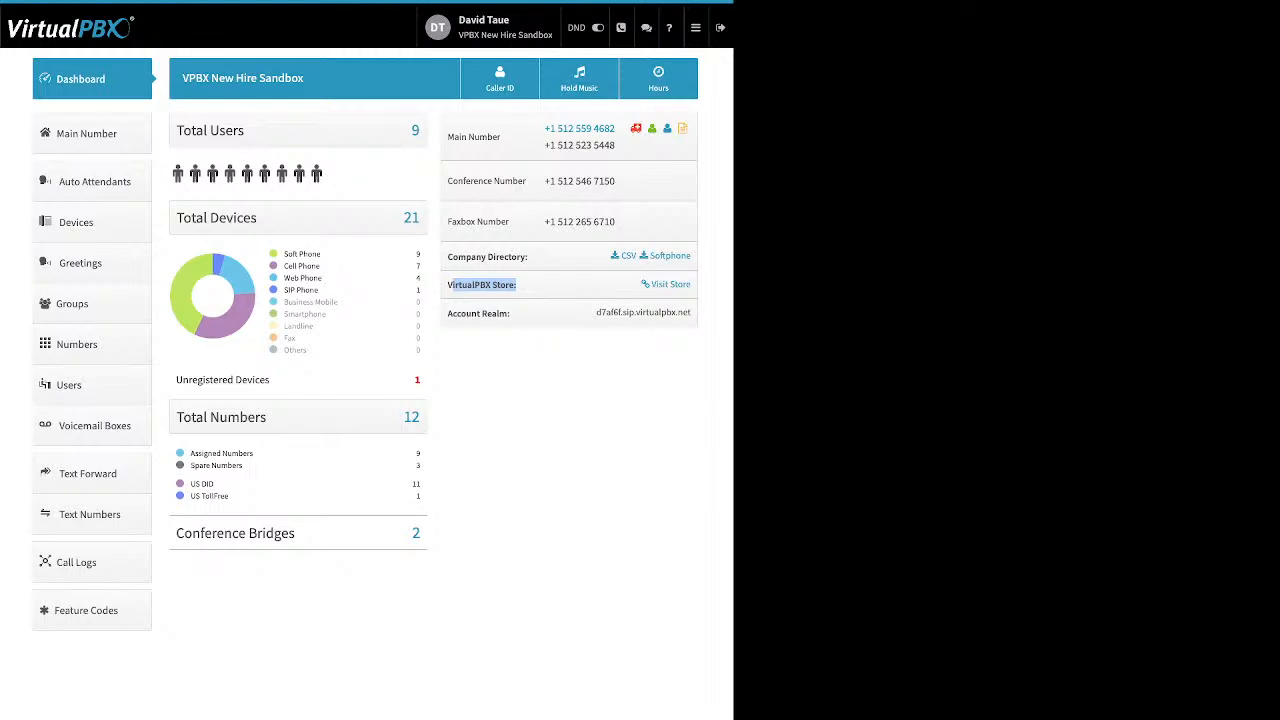
{"action": "left_click_drag", "start_coordinate": [511, 314], "coordinate": [448, 314]}
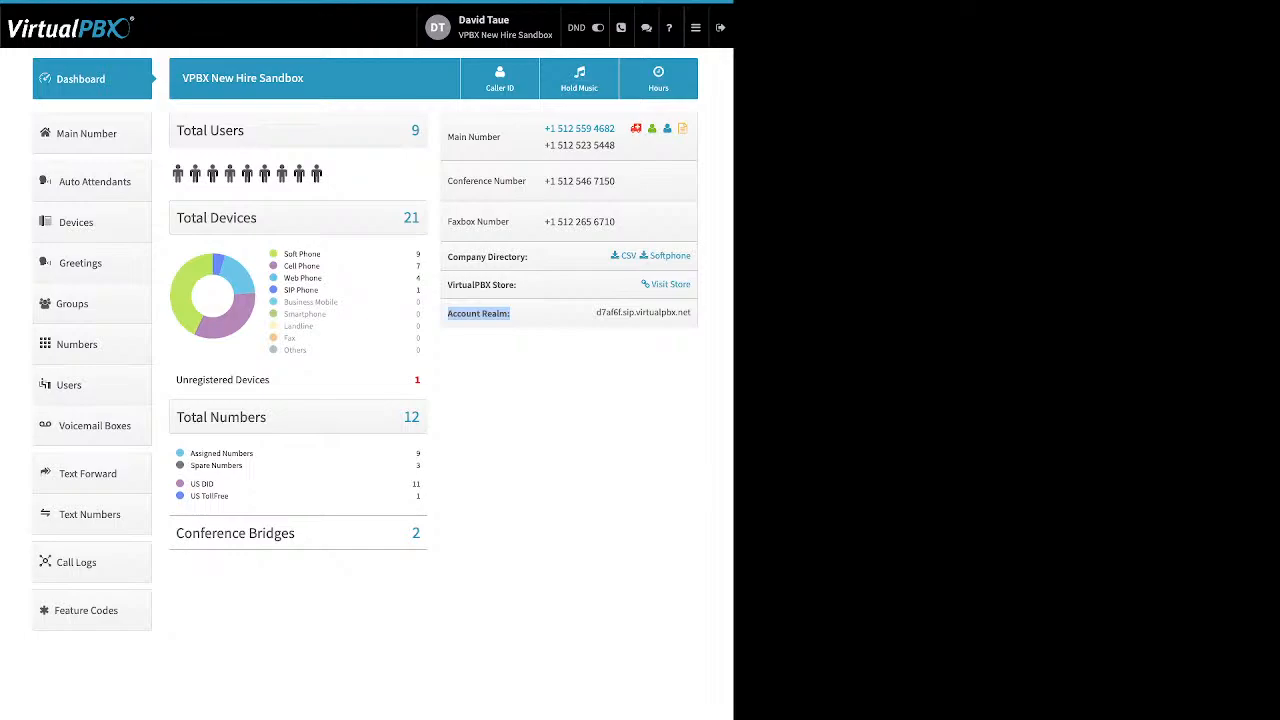
{"action": "left_click", "coordinate": [512, 318]}
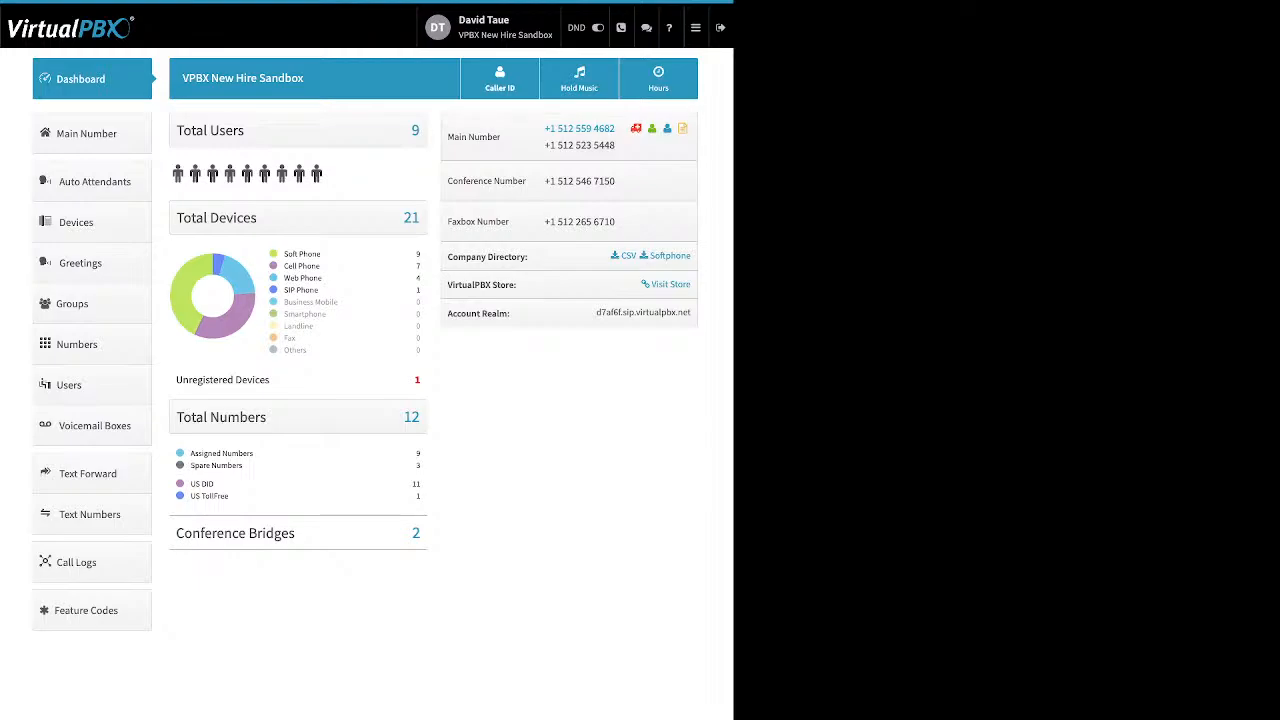
Review the Company Caller ID number, name and emergency (E911) address settings, and close them without saving
{"action": "left_click", "coordinate": [500, 79]}
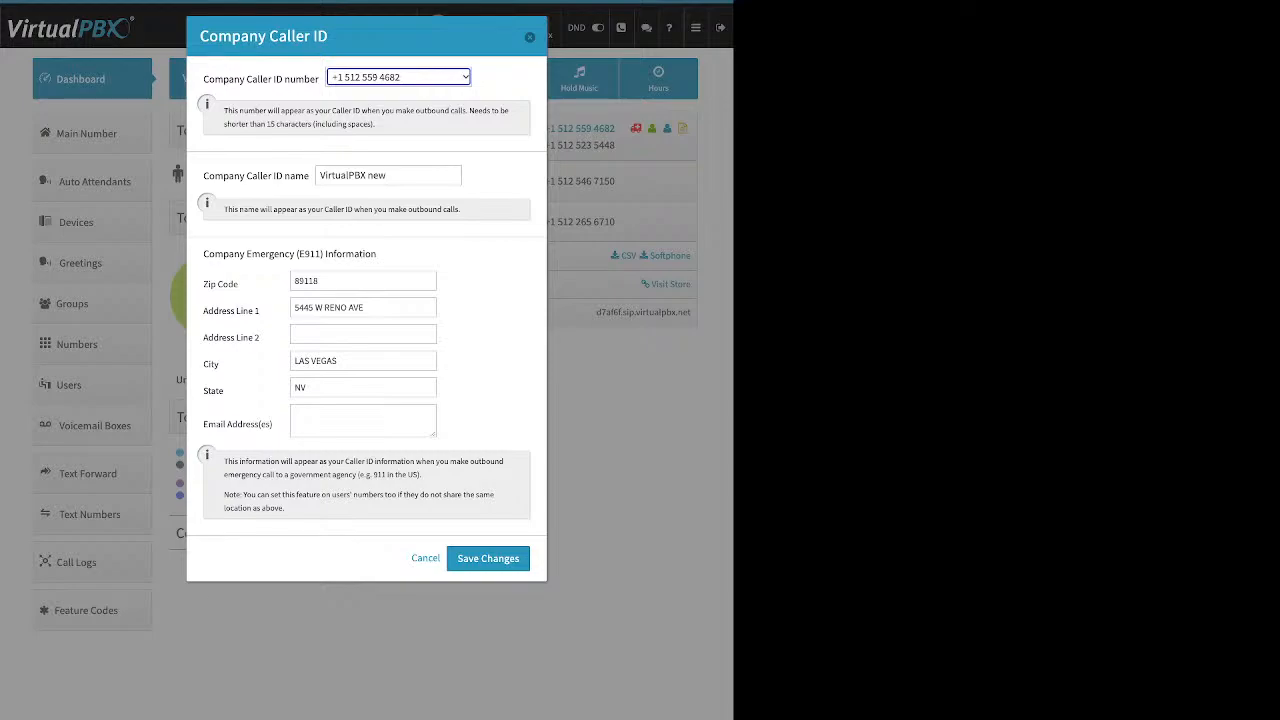
{"action": "left_click_drag", "start_coordinate": [204, 176], "coordinate": [304, 176]}
{"action": "left_click_drag", "start_coordinate": [204, 254], "coordinate": [377, 255]}
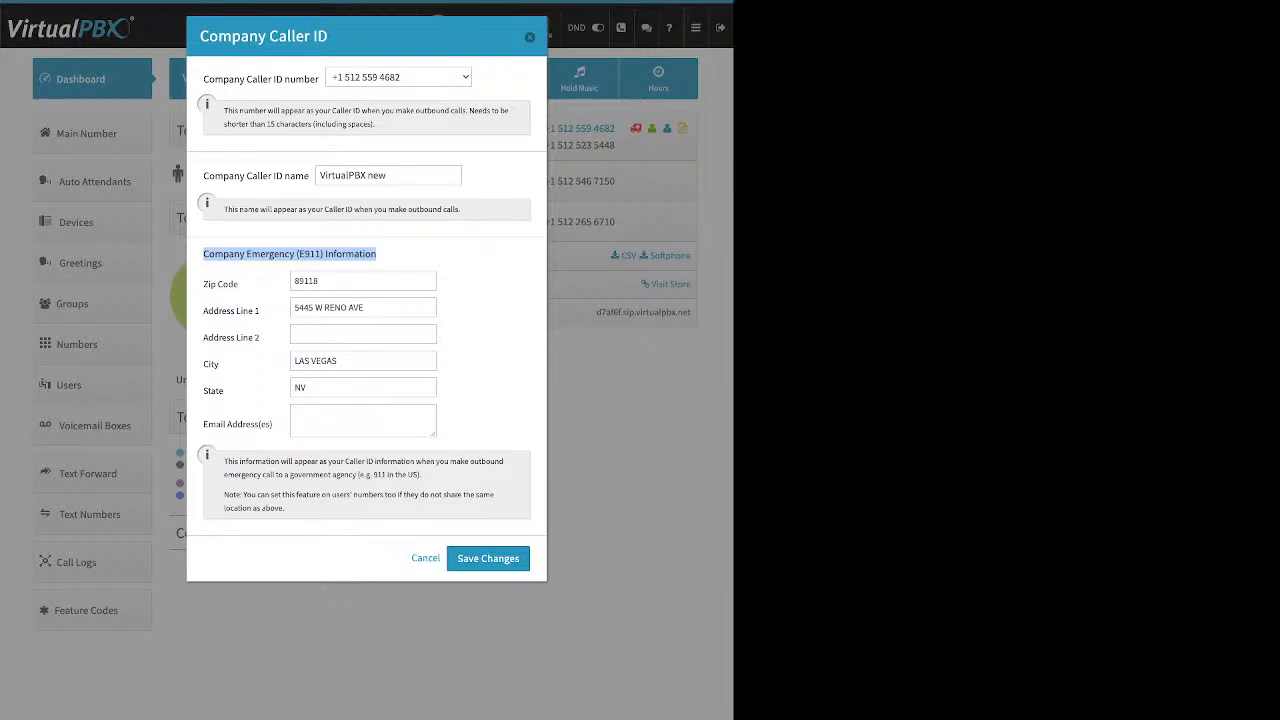
{"action": "left_click_drag", "start_coordinate": [204, 284], "coordinate": [239, 284]}
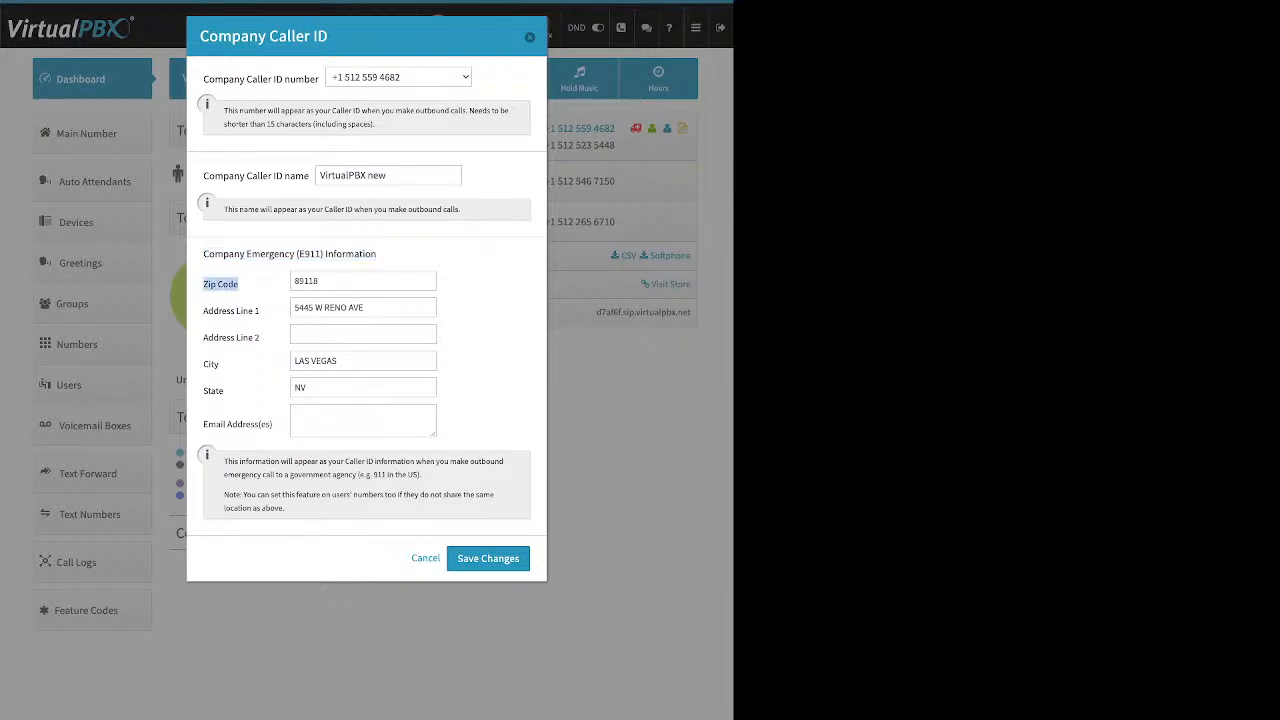
{"action": "left_click_drag", "start_coordinate": [224, 391], "coordinate": [202, 391]}
{"action": "left_click_drag", "start_coordinate": [203, 176], "coordinate": [388, 176]}
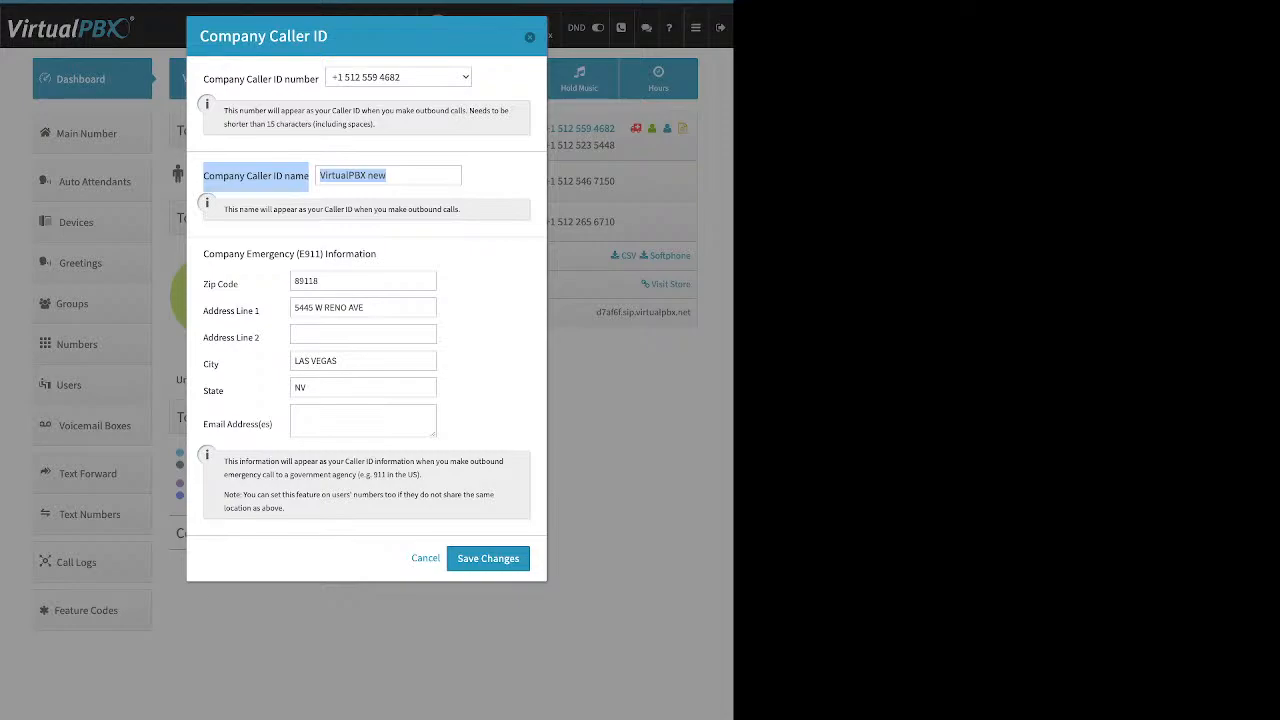
{"action": "left_click", "coordinate": [530, 37]}
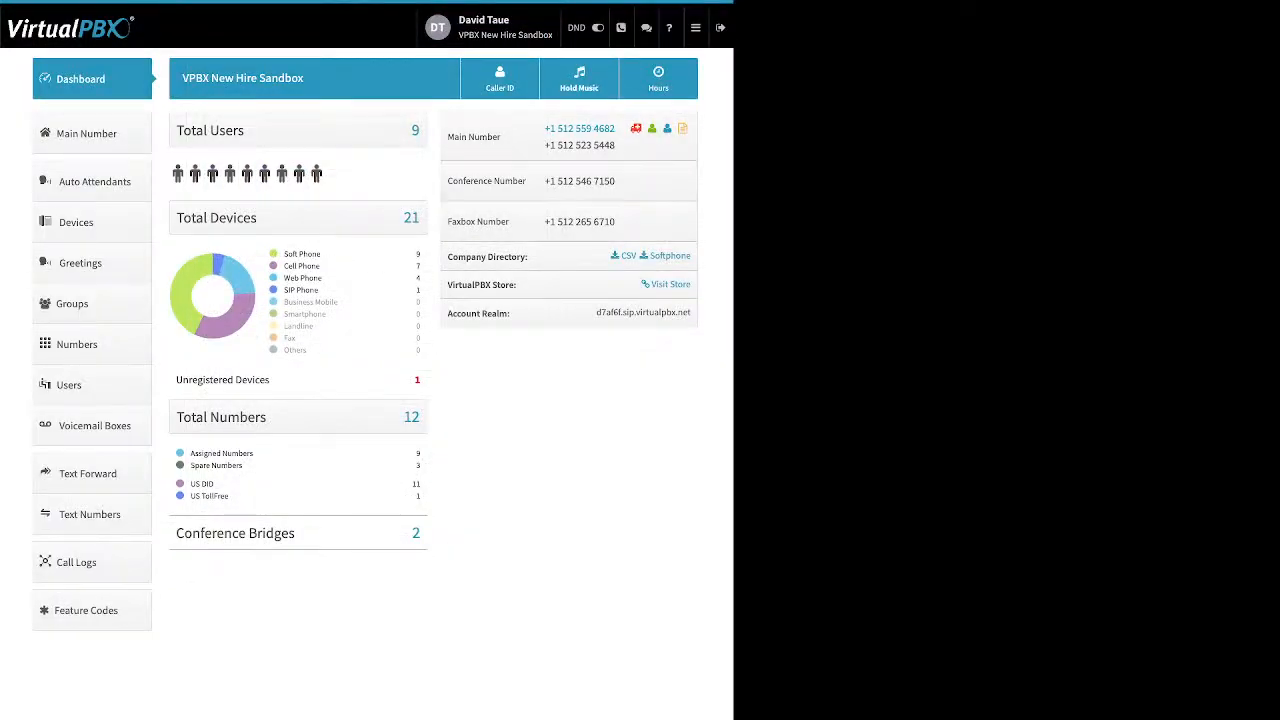
Review the account's Music-On-Hold selection and its audio upload option, and close the settings without saving
{"action": "left_click", "coordinate": [579, 78]}
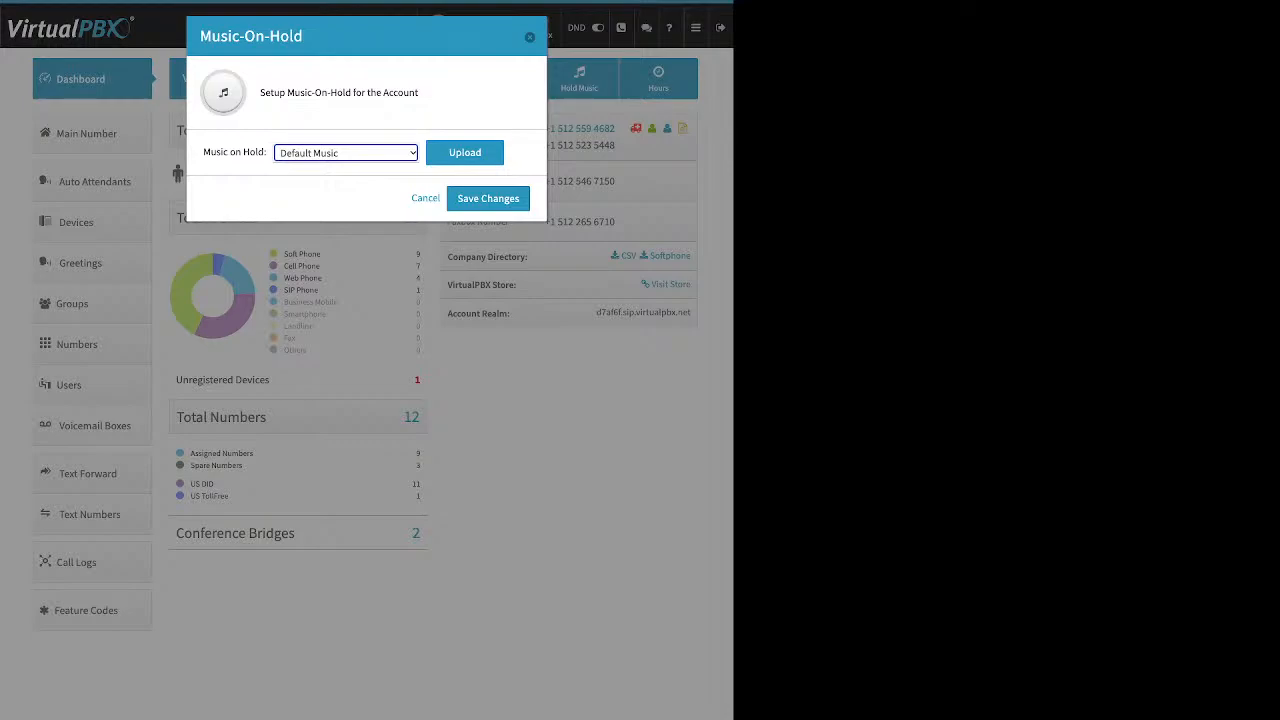
{"action": "left_click", "coordinate": [465, 153]}
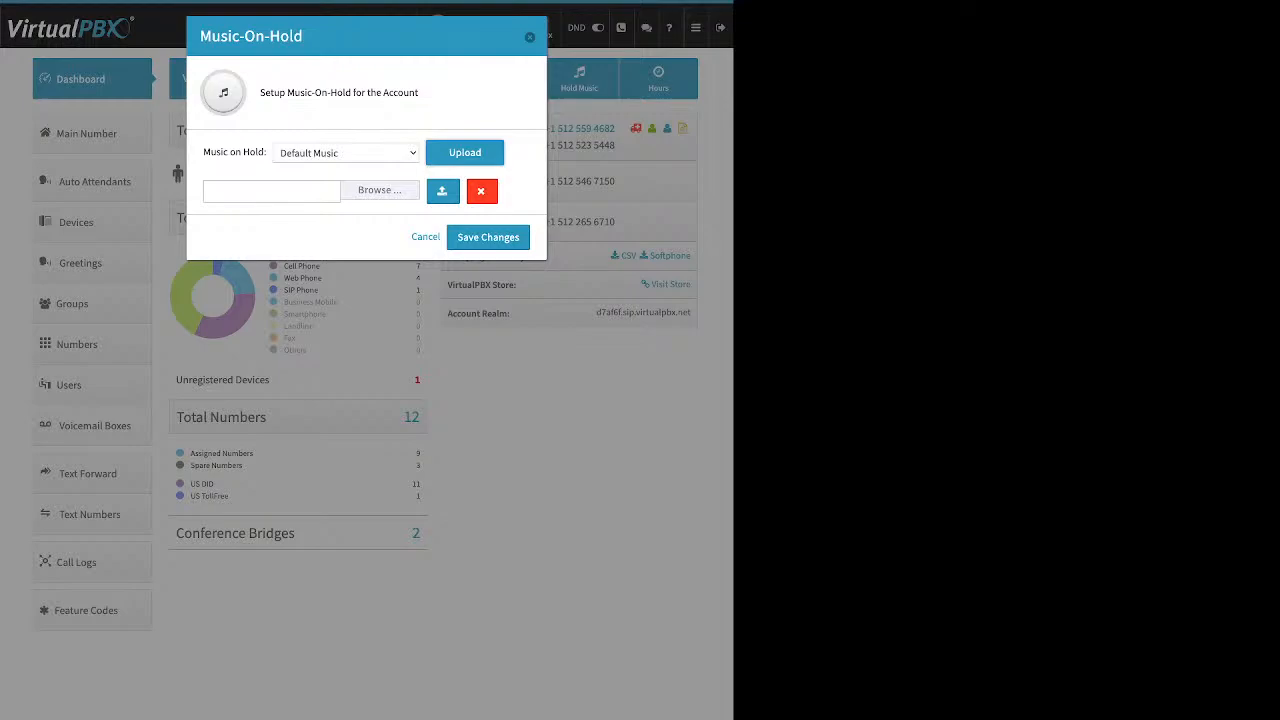
{"action": "left_click_drag", "start_coordinate": [210, 153], "coordinate": [267, 153]}
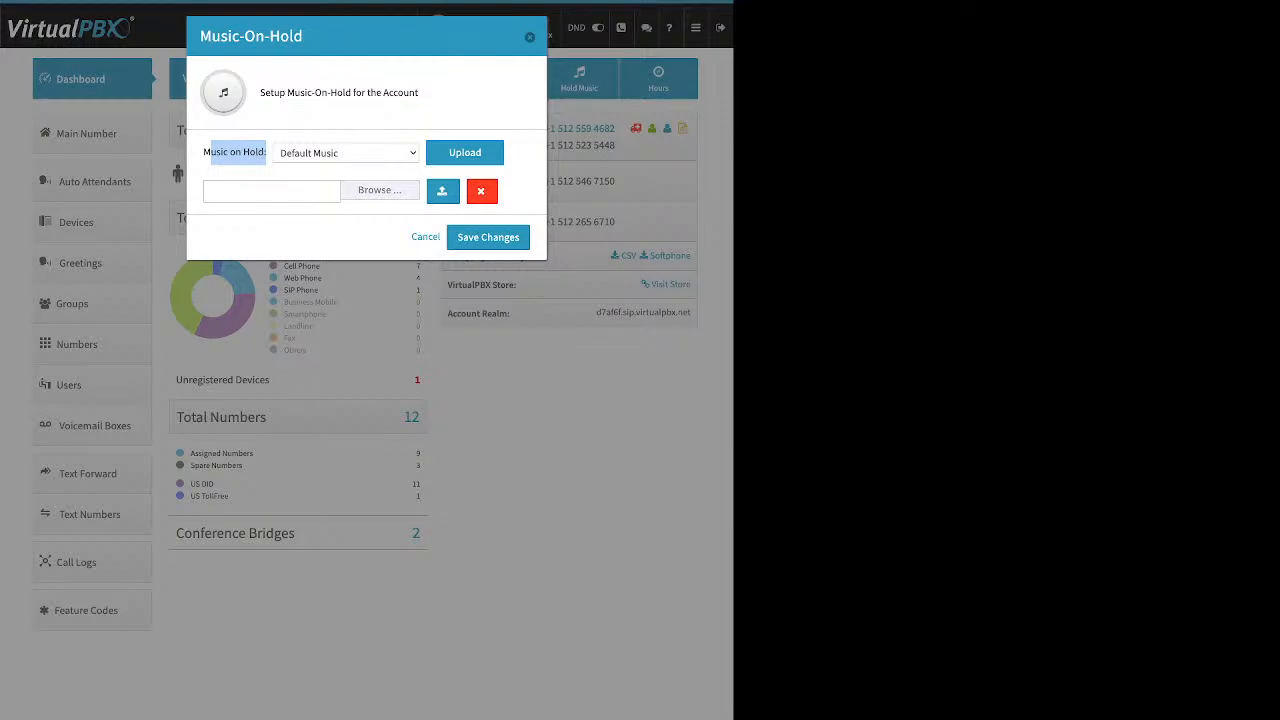
{"action": "key", "text": "Escape"}
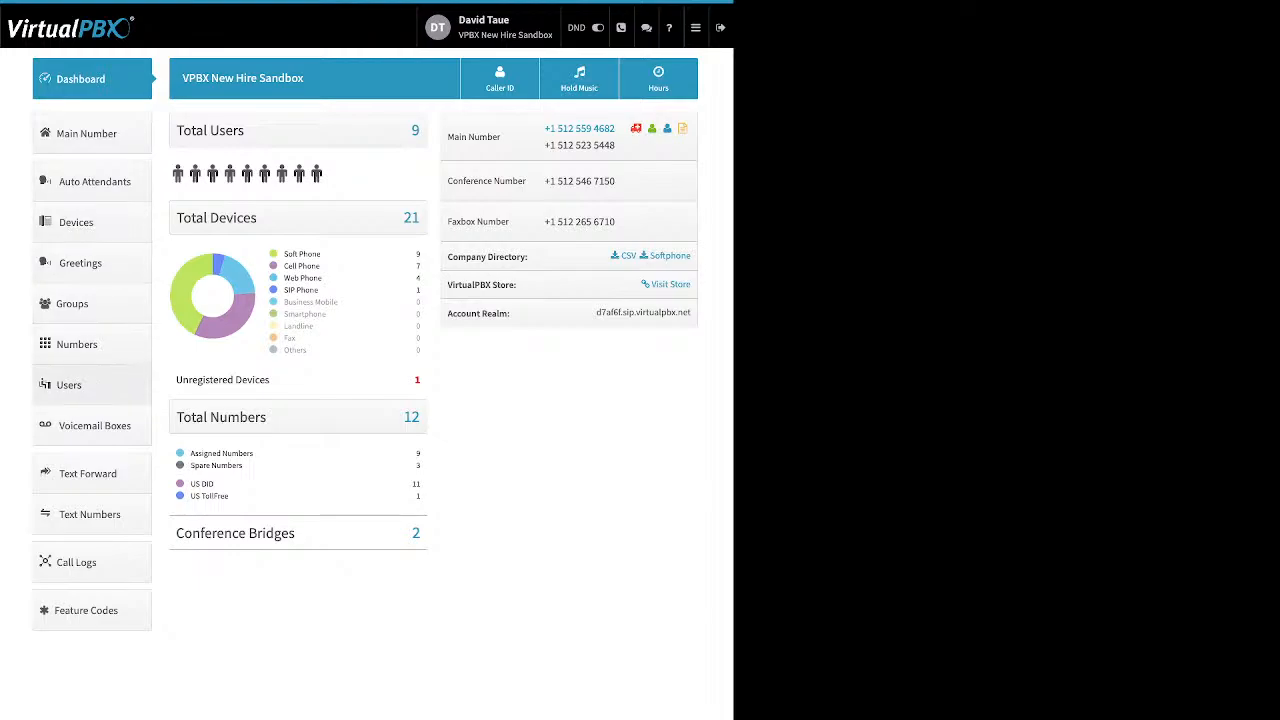
Show the Users list, review the extension assignment of the user with extension 1005, and cancel without changes
{"action": "left_click", "coordinate": [69, 385]}
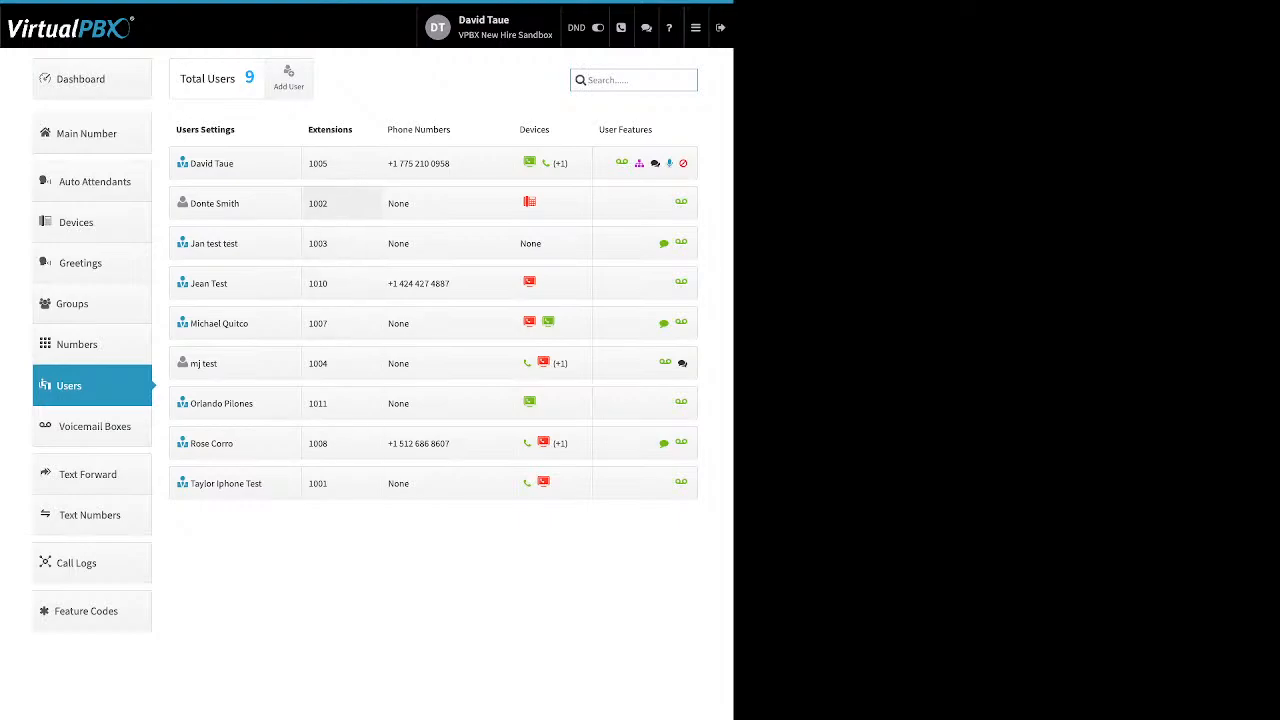
{"action": "left_click", "coordinate": [340, 163]}
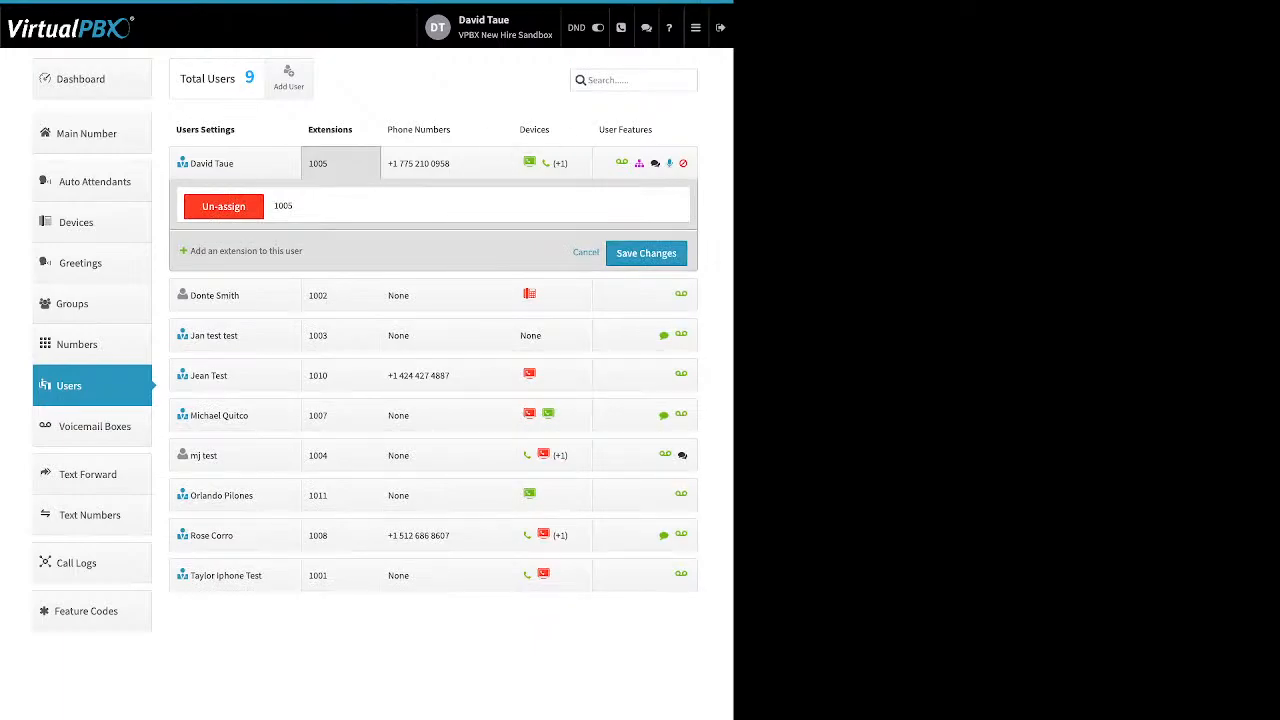
{"action": "left_click", "coordinate": [586, 252]}
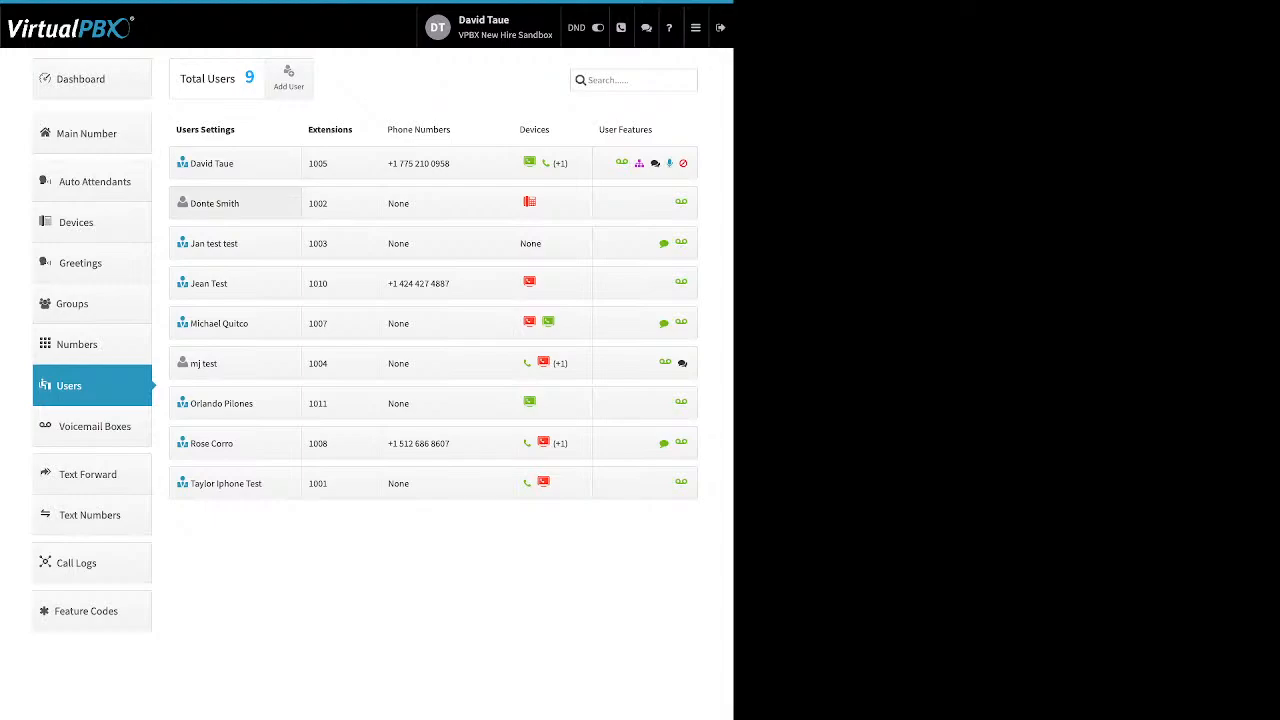
Start a new user, review the login email and password fields, and set the main extension number to 7654
{"action": "left_click", "coordinate": [289, 77]}
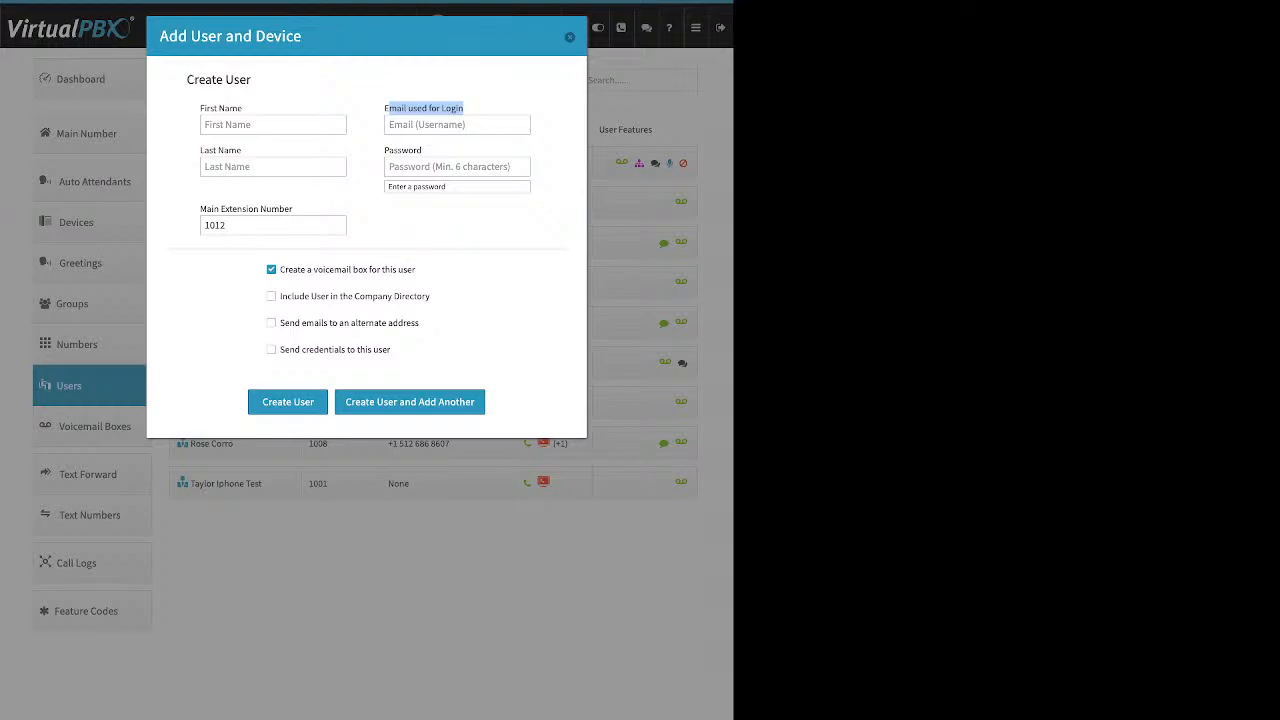
{"action": "left_click", "coordinate": [466, 109]}
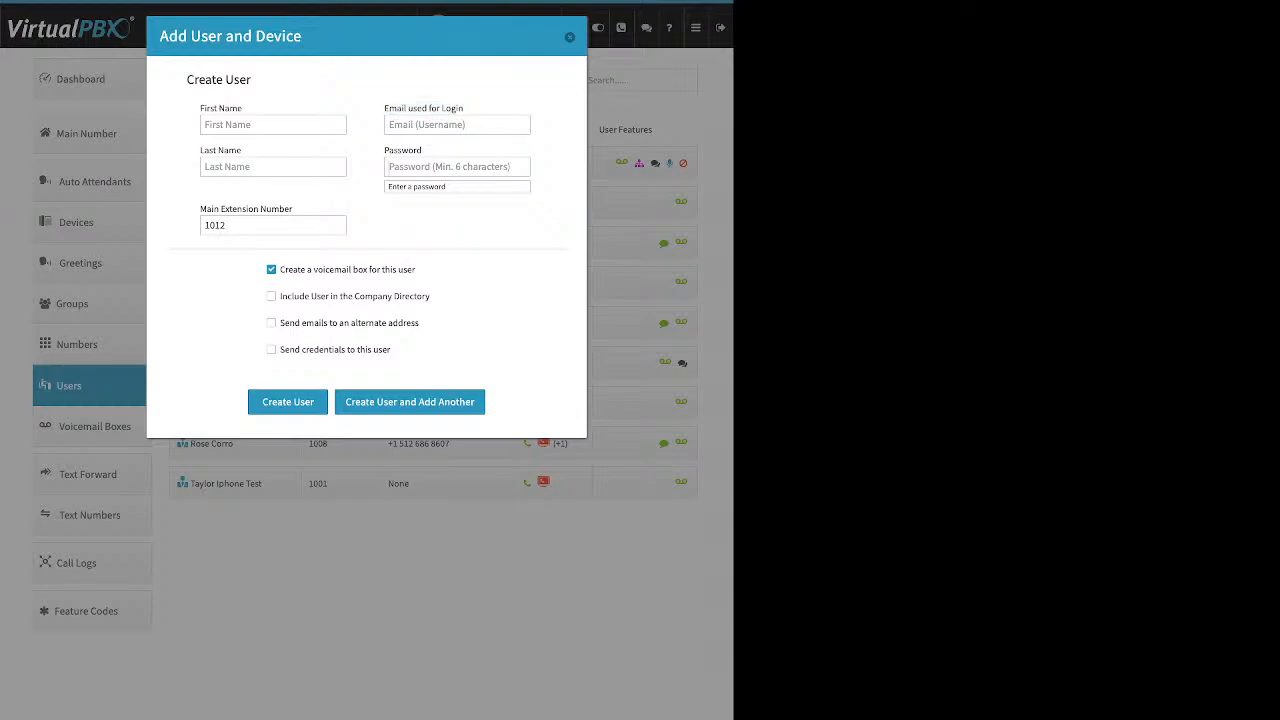
{"action": "mouse_move", "coordinate": [395, 151]}
{"action": "left_mouse_down"}
{"action": "mouse_move", "coordinate": [426, 151]}
{"action": "mouse_move", "coordinate": [408, 151]}
{"action": "left_mouse_up"}
{"action": "left_click", "coordinate": [428, 151]}
{"action": "left_click_drag", "start_coordinate": [234, 226], "coordinate": [204, 226]}
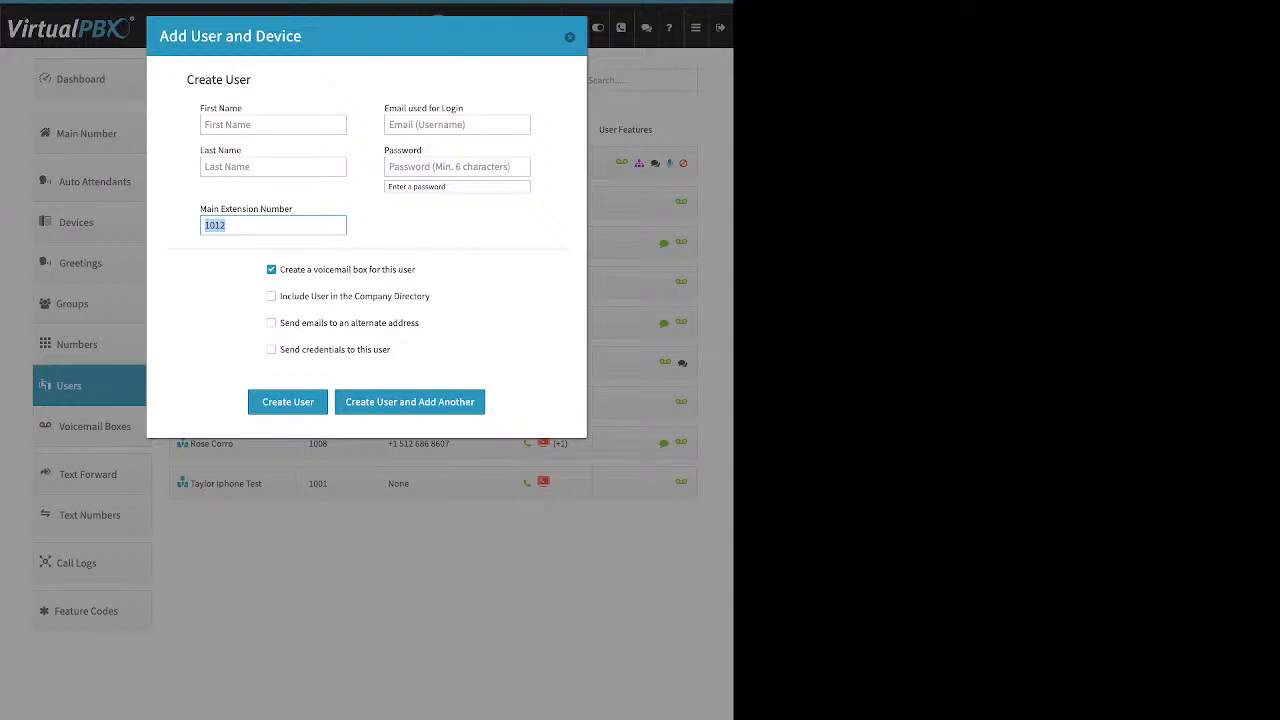
{"action": "type", "text": "7654"}
Review the new user's voicemail box option, and switch inclusion in the Company Directory on and back off
{"action": "left_click_drag", "start_coordinate": [416, 269], "coordinate": [284, 269]}
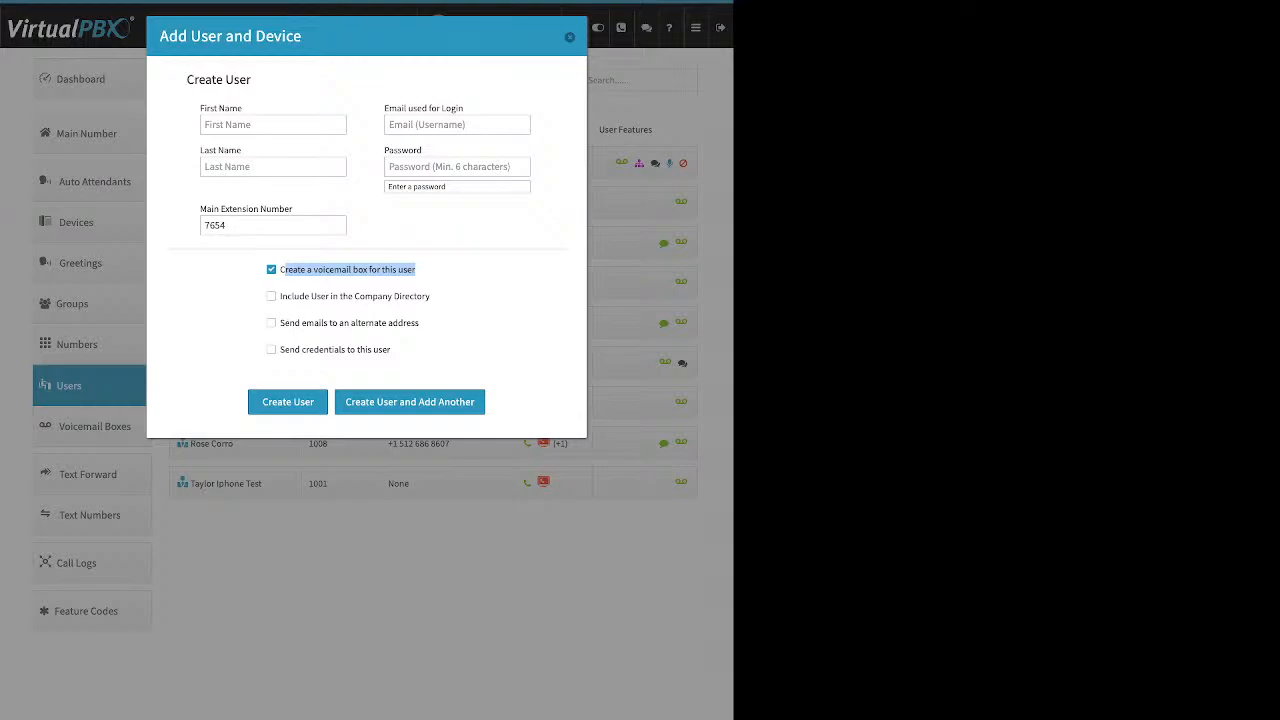
{"action": "left_click", "coordinate": [430, 271]}
{"action": "left_click_drag", "start_coordinate": [431, 297], "coordinate": [282, 297]}
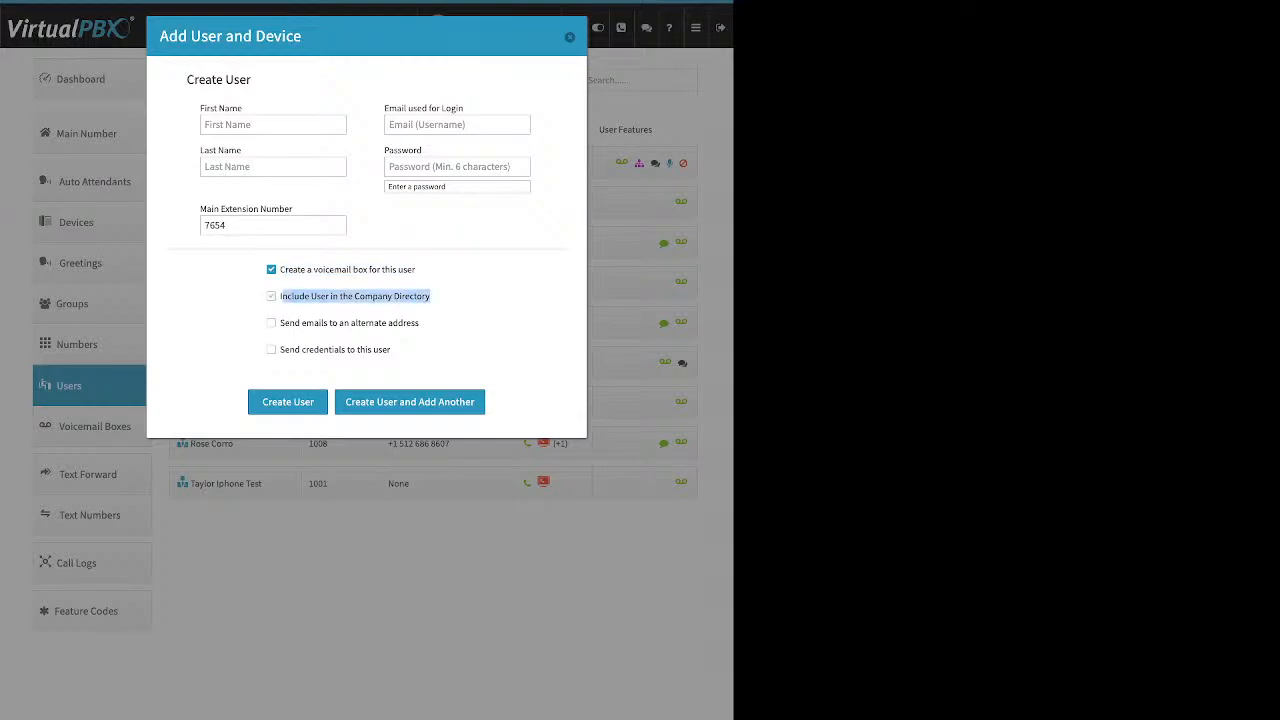
{"action": "left_click", "coordinate": [271, 296]}
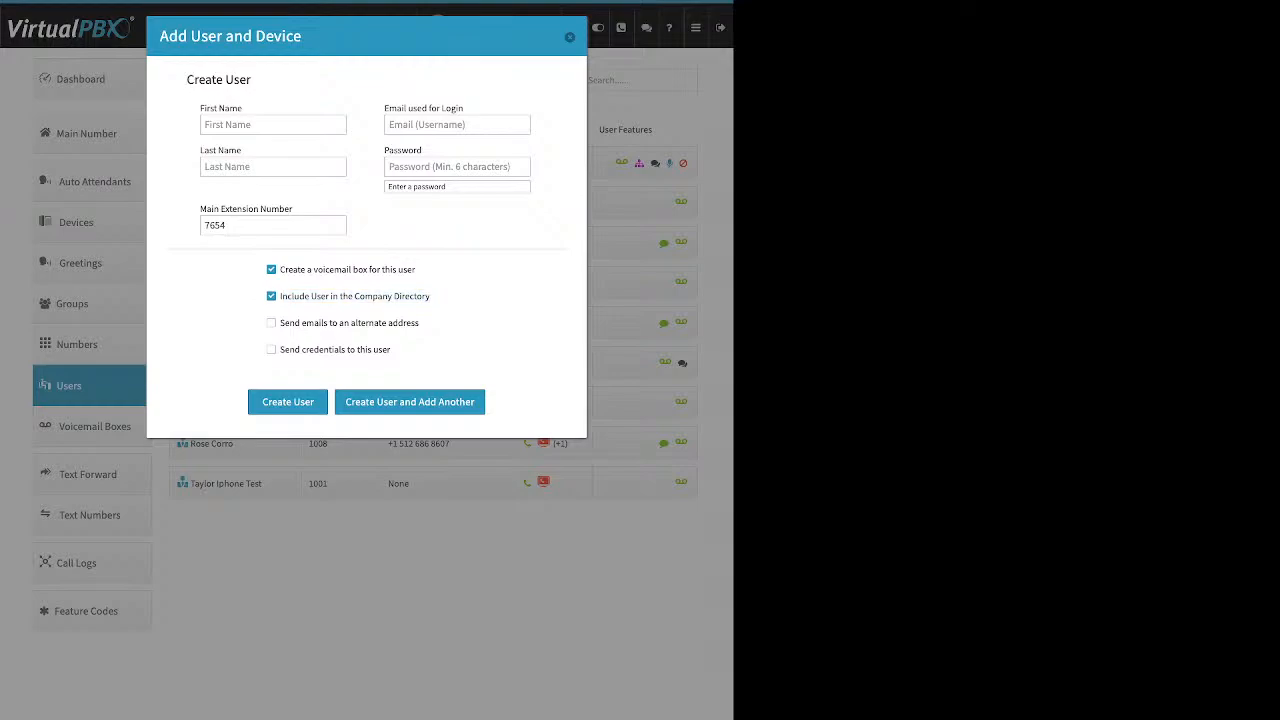
{"action": "left_click", "coordinate": [271, 296]}
Enable sending the new user's emails to an alternate address, look at the notification e-mail field, and disable the option again
{"action": "left_click_drag", "start_coordinate": [420, 322], "coordinate": [280, 322]}
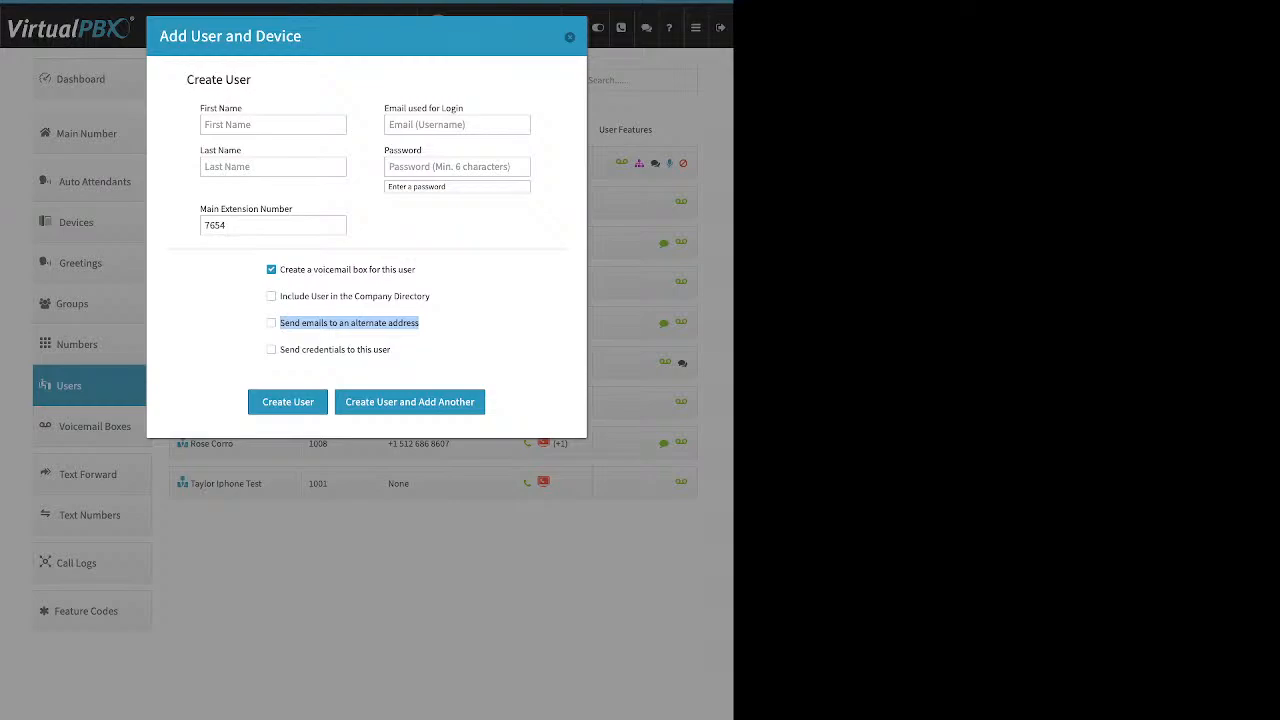
{"action": "left_click", "coordinate": [271, 323]}
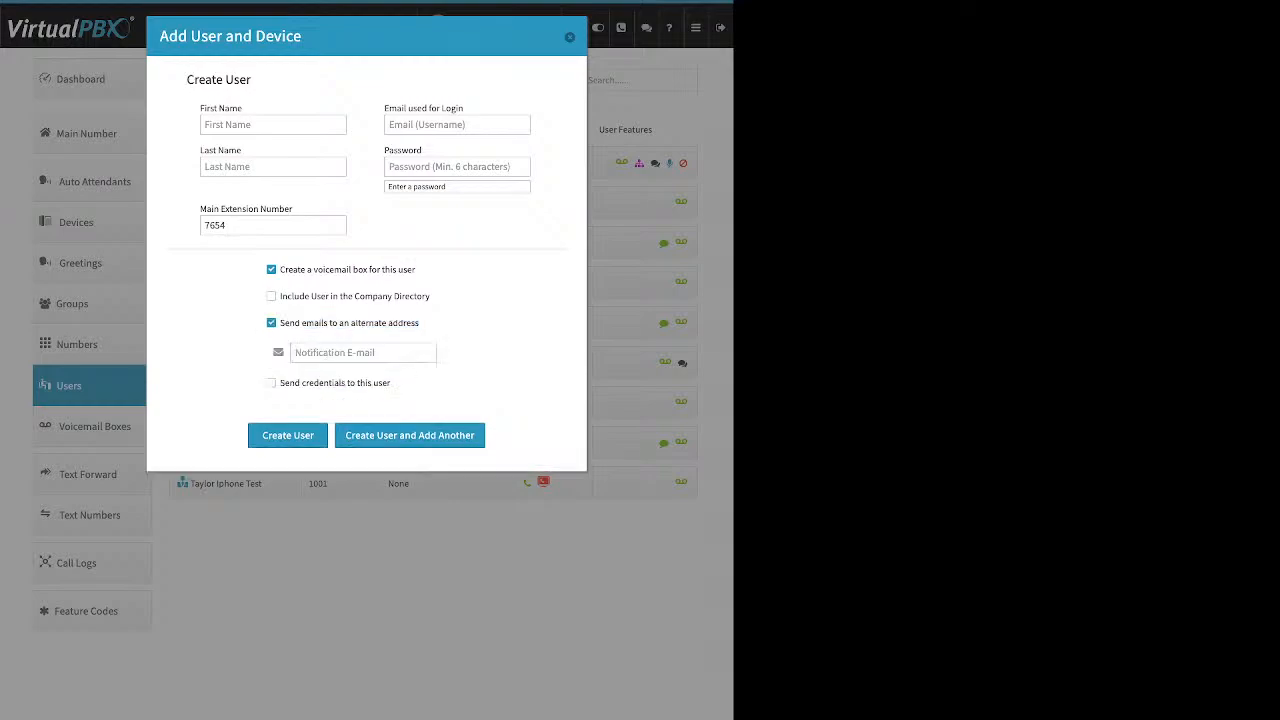
{"action": "left_click", "coordinate": [363, 353]}
{"action": "left_click", "coordinate": [271, 323]}
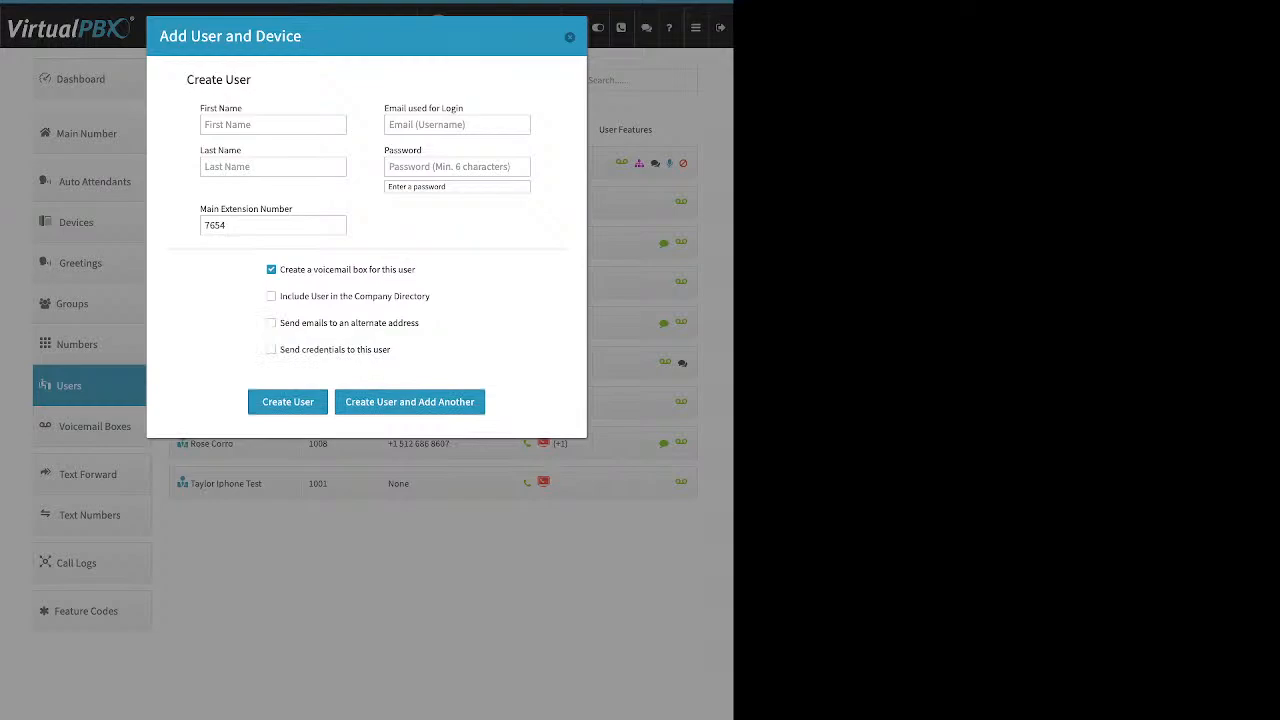
Enable sending credentials to the new user, and close the form without creating the user
{"action": "left_click_drag", "start_coordinate": [392, 350], "coordinate": [276, 350]}
{"action": "left_click", "coordinate": [276, 350]}
{"action": "left_click", "coordinate": [271, 349]}
{"action": "left_click_drag", "start_coordinate": [391, 350], "coordinate": [302, 350]}
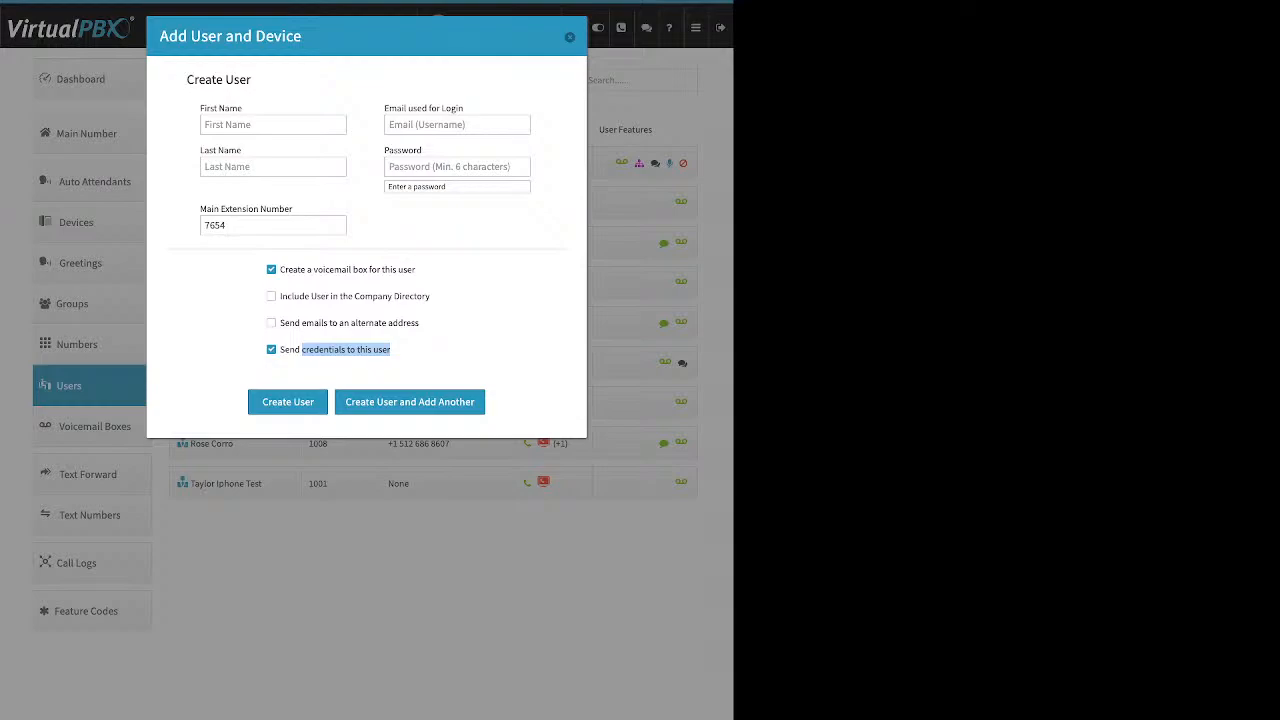
{"action": "left_click", "coordinate": [570, 37]}
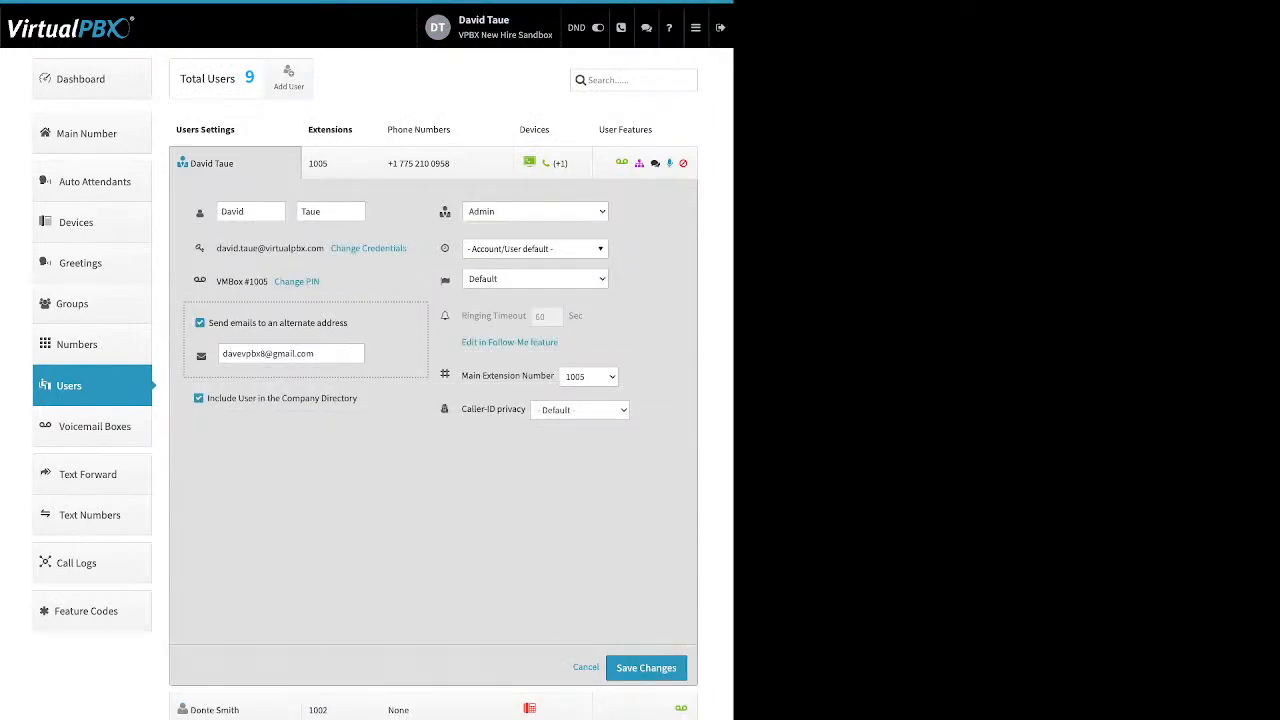
Review the extension 1005 user's name fields and the email, password and reset options for changing credentials, and leave them unsaved
{"action": "left_click_drag", "start_coordinate": [246, 212], "coordinate": [227, 212]}
{"action": "left_click", "coordinate": [368, 248]}
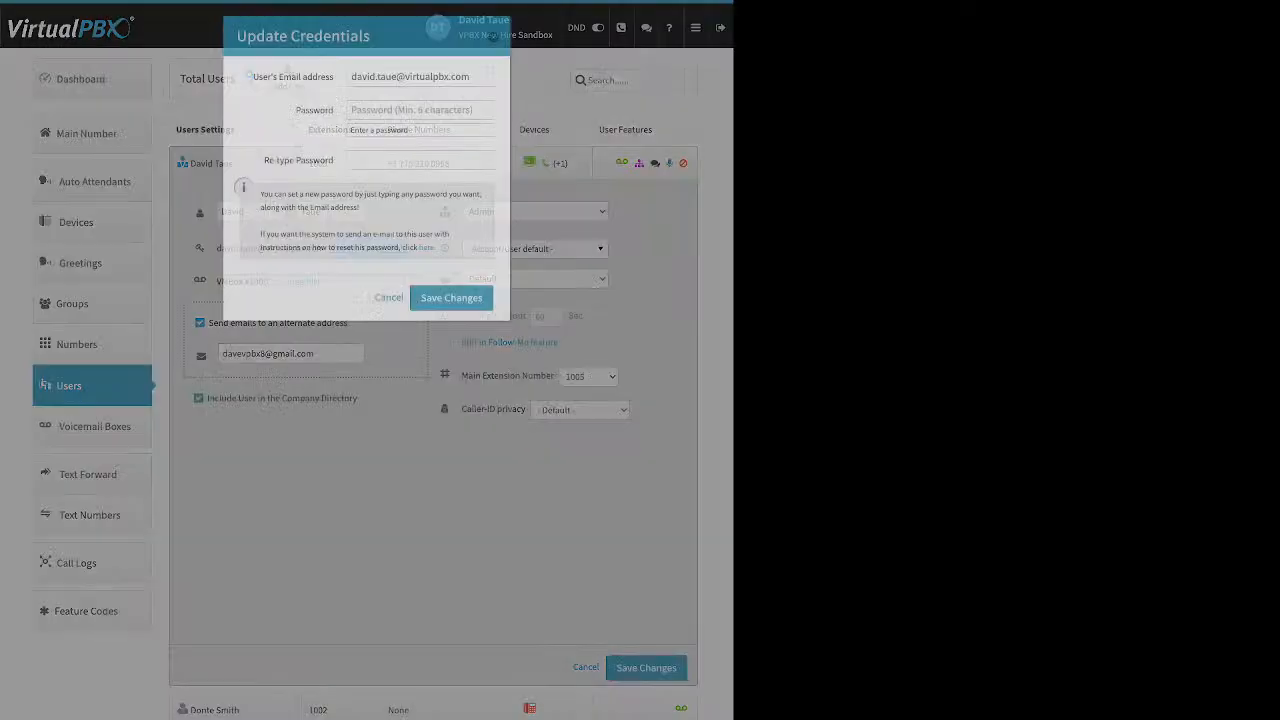
{"action": "left_click_drag", "start_coordinate": [253, 77], "coordinate": [334, 77]}
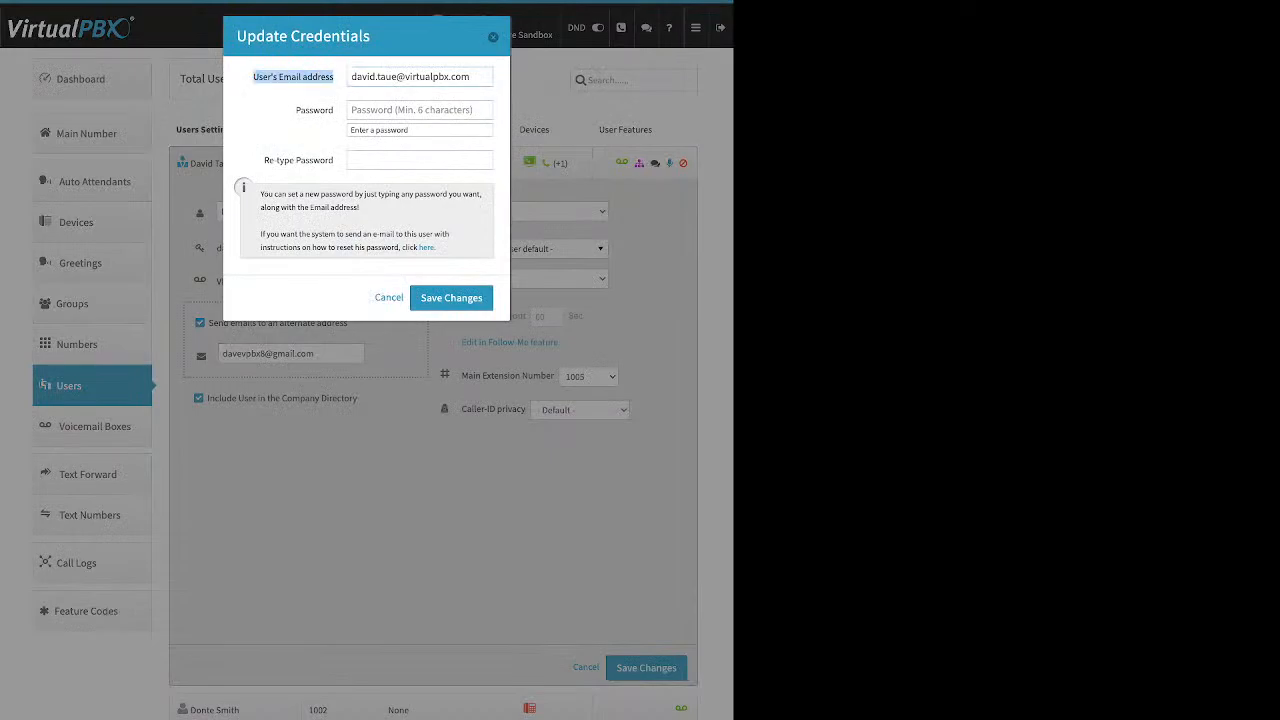
{"action": "double_click", "coordinate": [314, 110]}
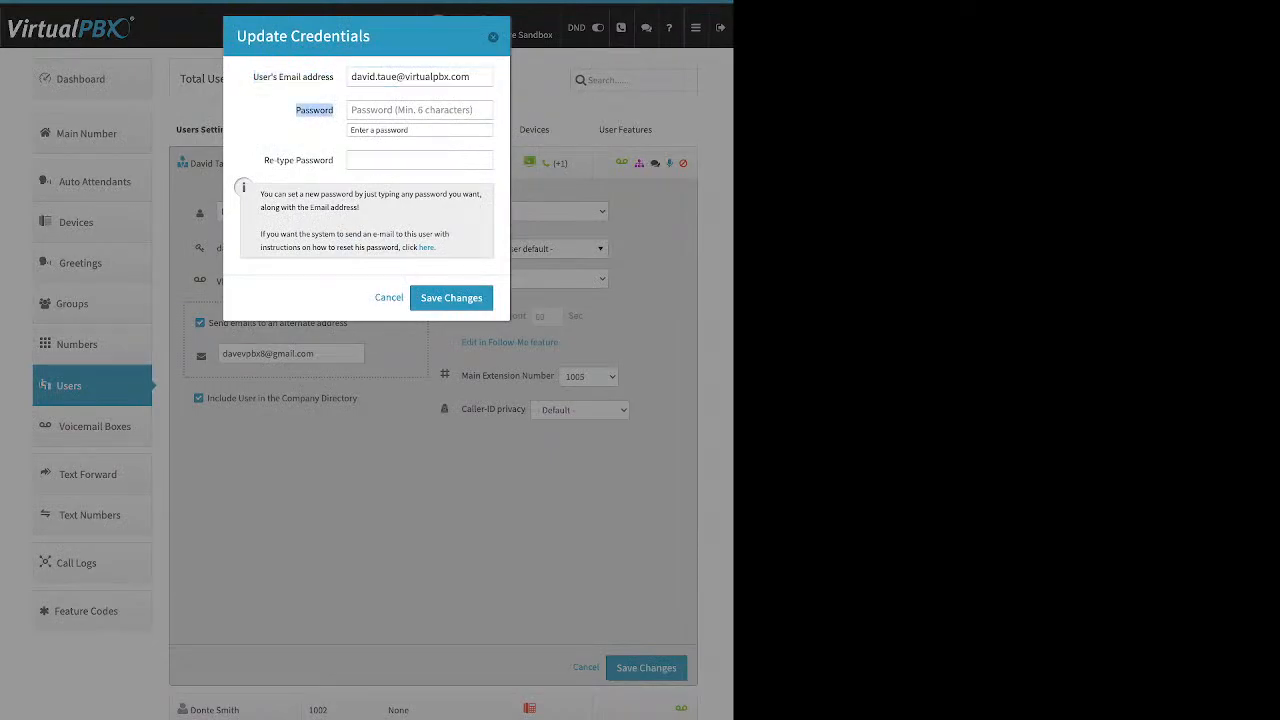
{"action": "left_click_drag", "start_coordinate": [264, 160], "coordinate": [301, 160]}
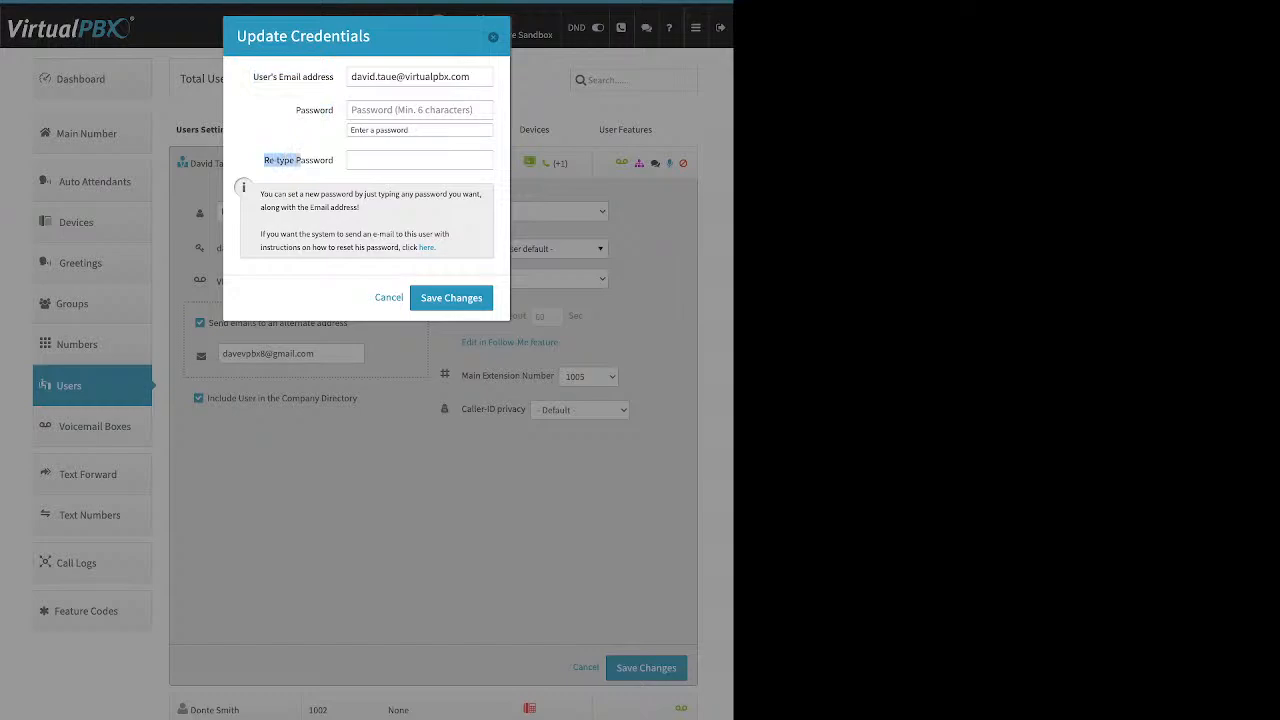
{"action": "left_click_drag", "start_coordinate": [437, 247], "coordinate": [418, 247]}
{"action": "key", "text": "Escape"}
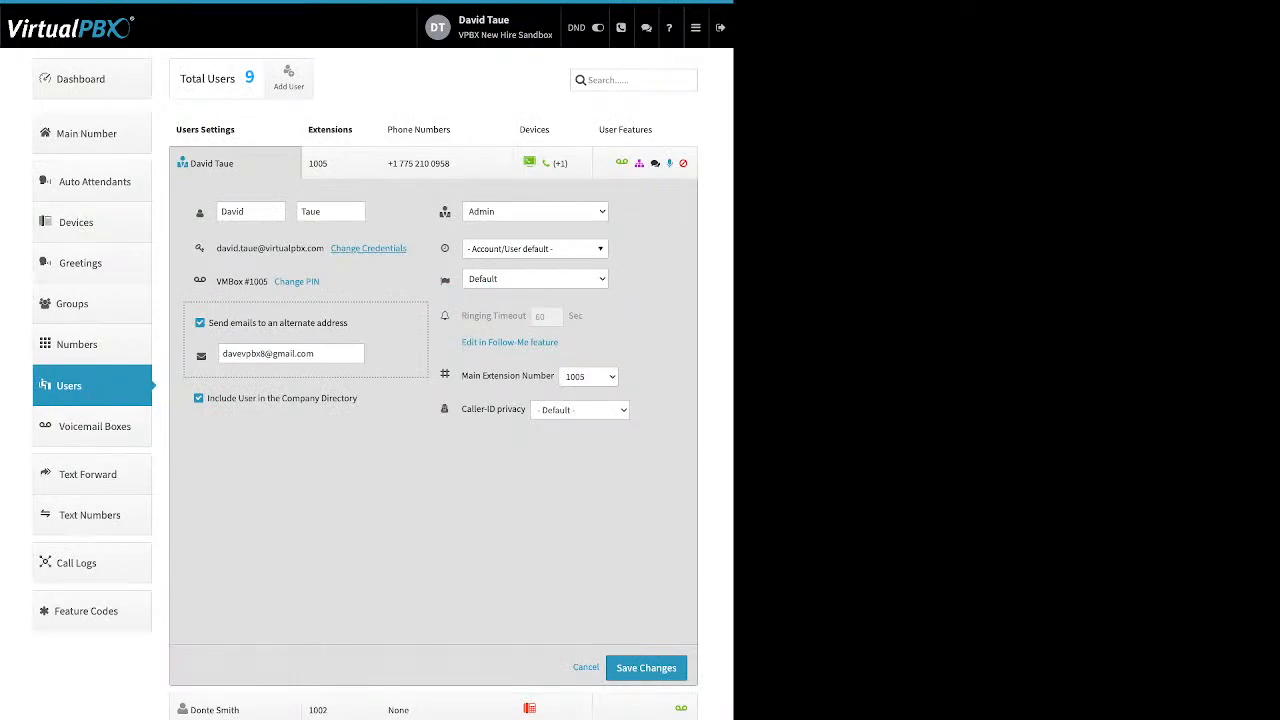
Review the voicemail PIN update option for the extension 1005 user, and close it without entering a PIN
{"action": "left_click_drag", "start_coordinate": [321, 282], "coordinate": [280, 282]}
{"action": "left_click", "coordinate": [297, 282]}
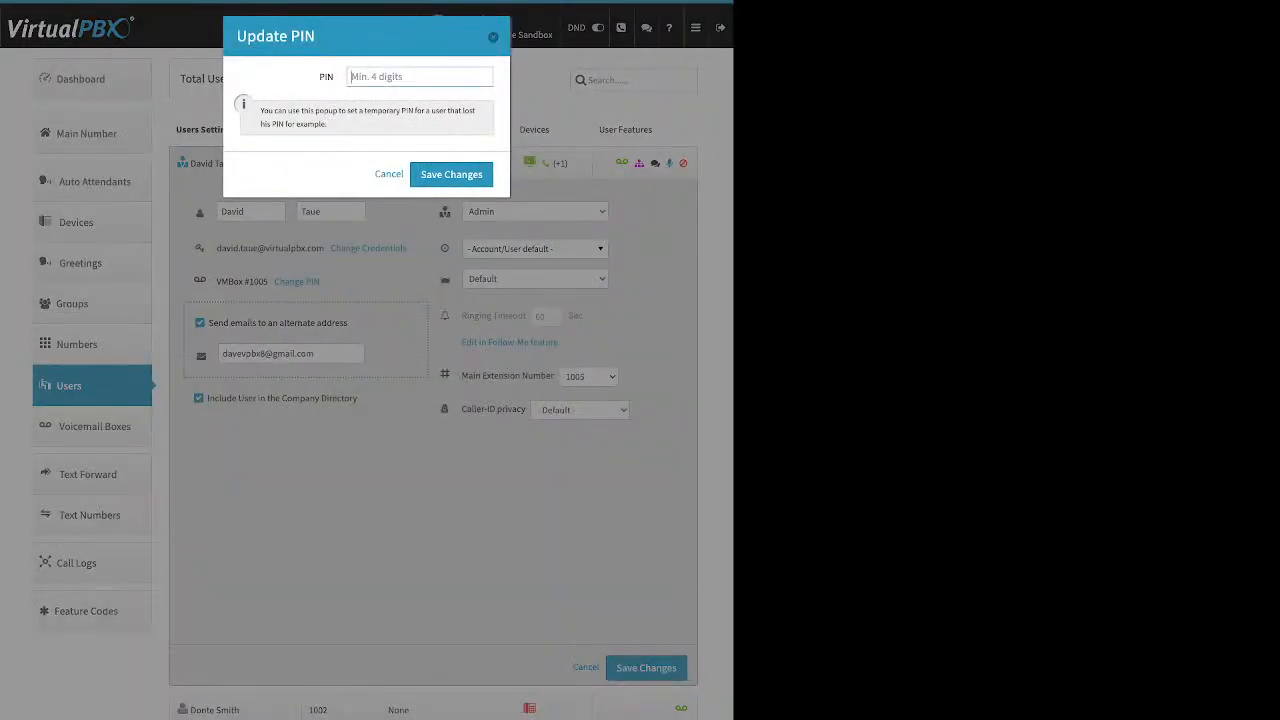
{"action": "key", "text": "Escape"}
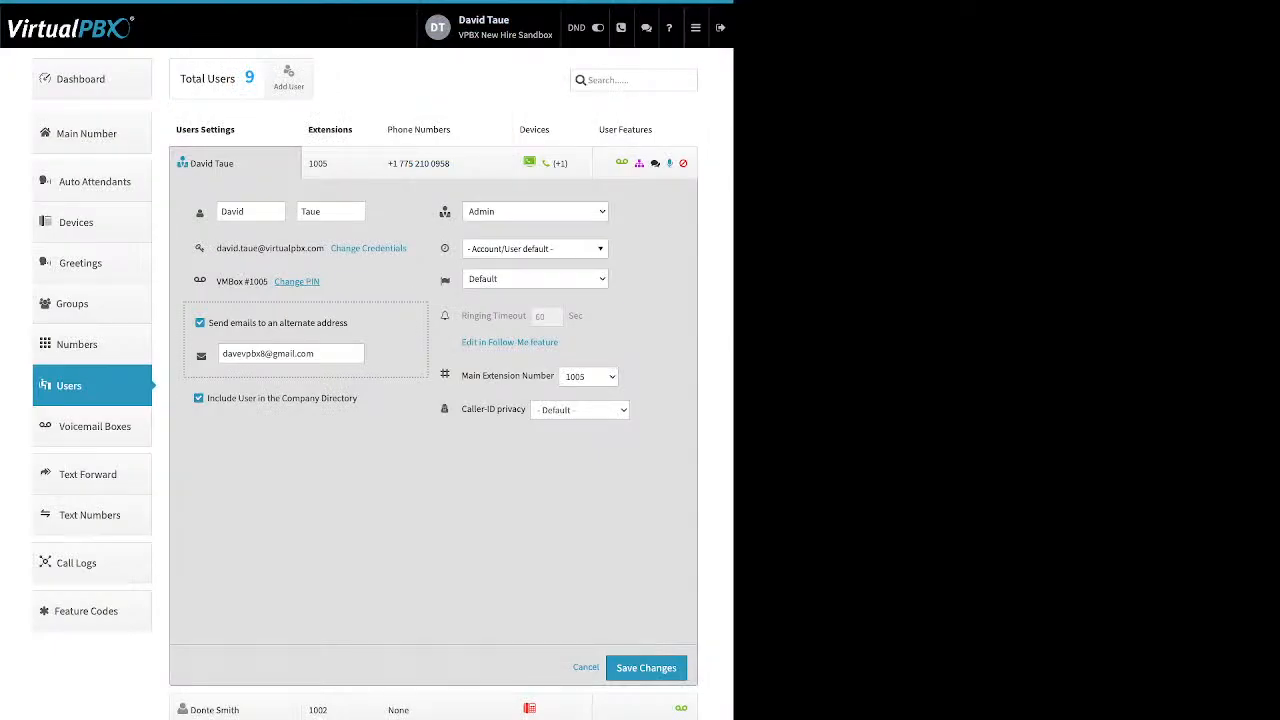
Review the user's alternate address, Company Directory and time zone settings, and the option for adding an extension
{"action": "left_click_drag", "start_coordinate": [348, 322], "coordinate": [209, 322]}
{"action": "left_click_drag", "start_coordinate": [207, 398], "coordinate": [358, 398]}
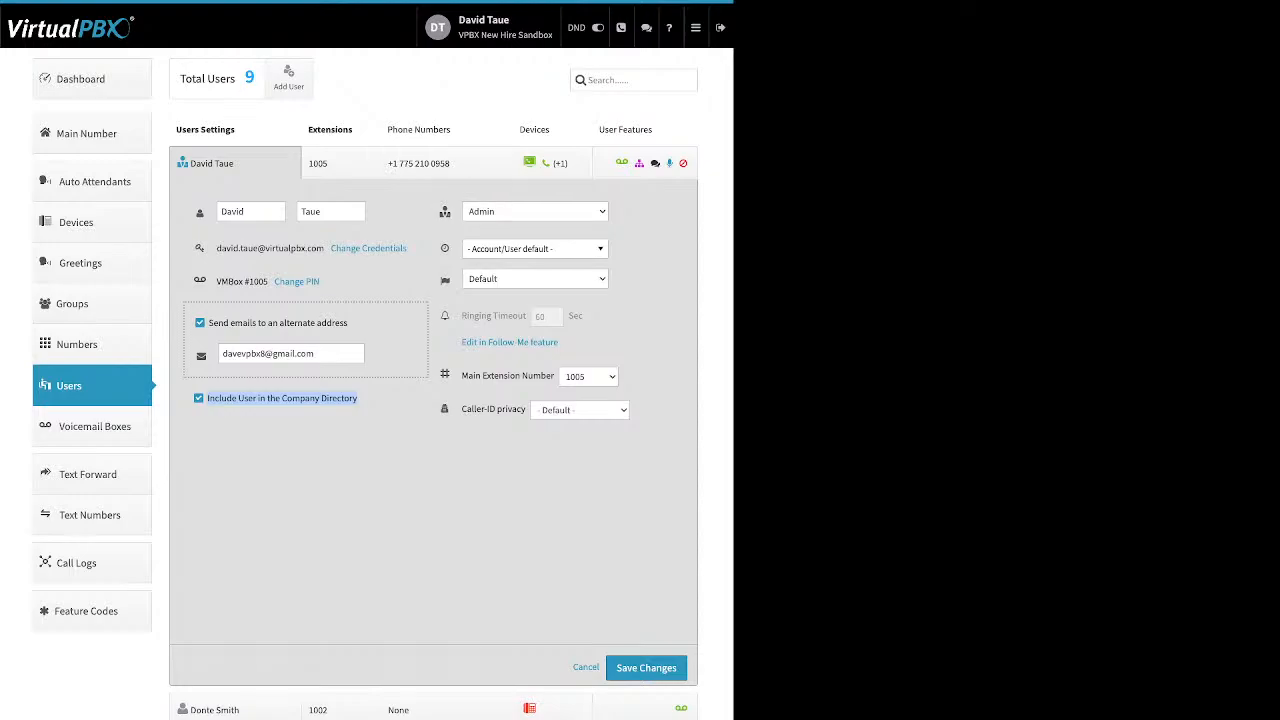
{"action": "left_click", "coordinate": [535, 249]}
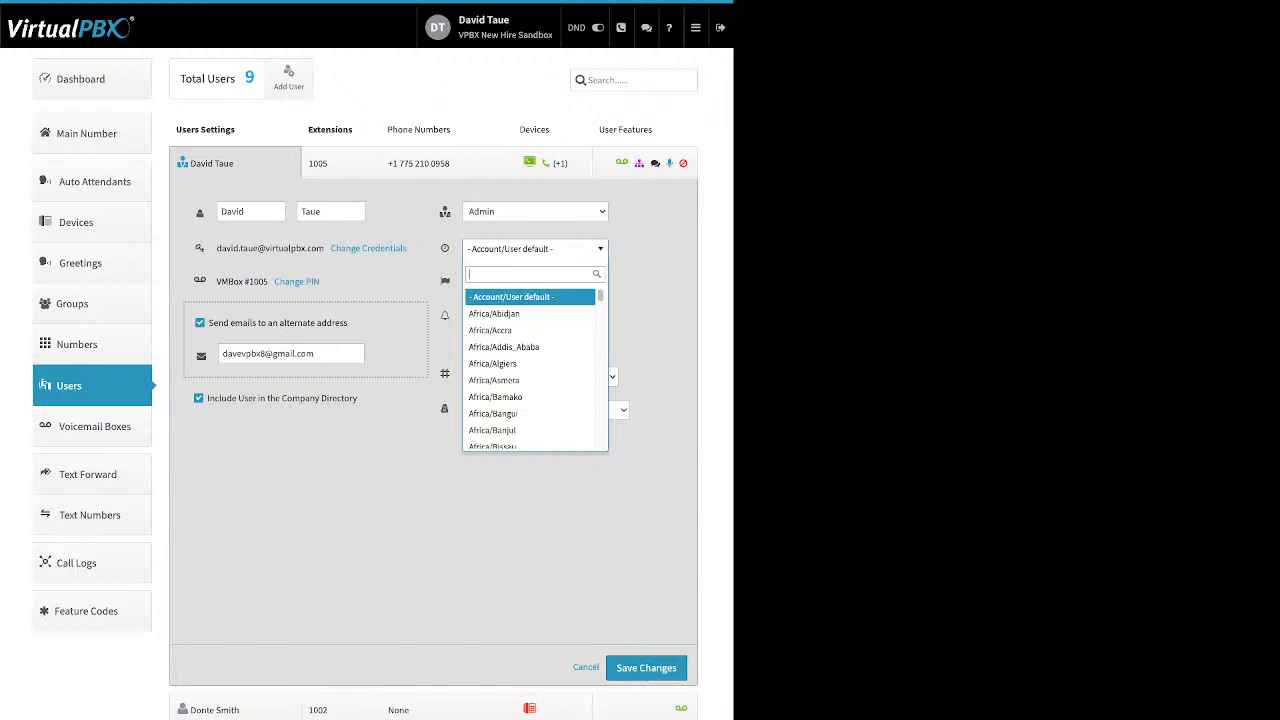
{"action": "key", "text": "Escape"}
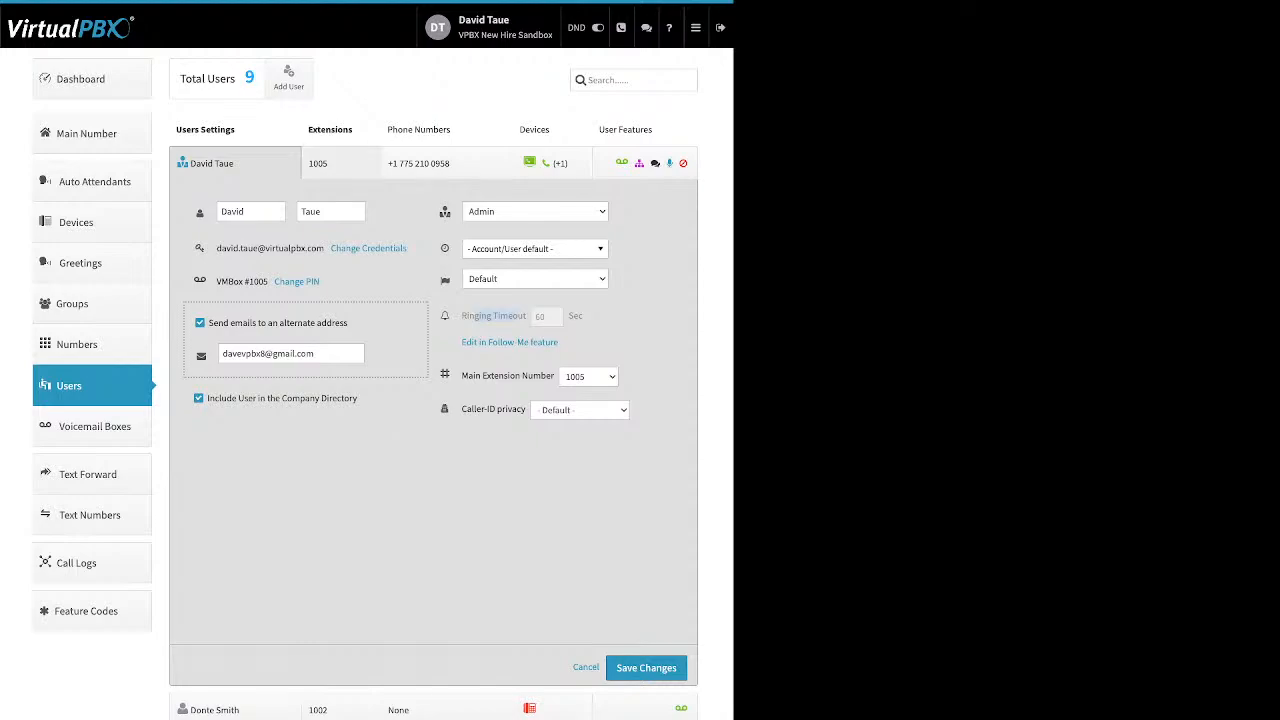
{"action": "left_click", "coordinate": [340, 163]}
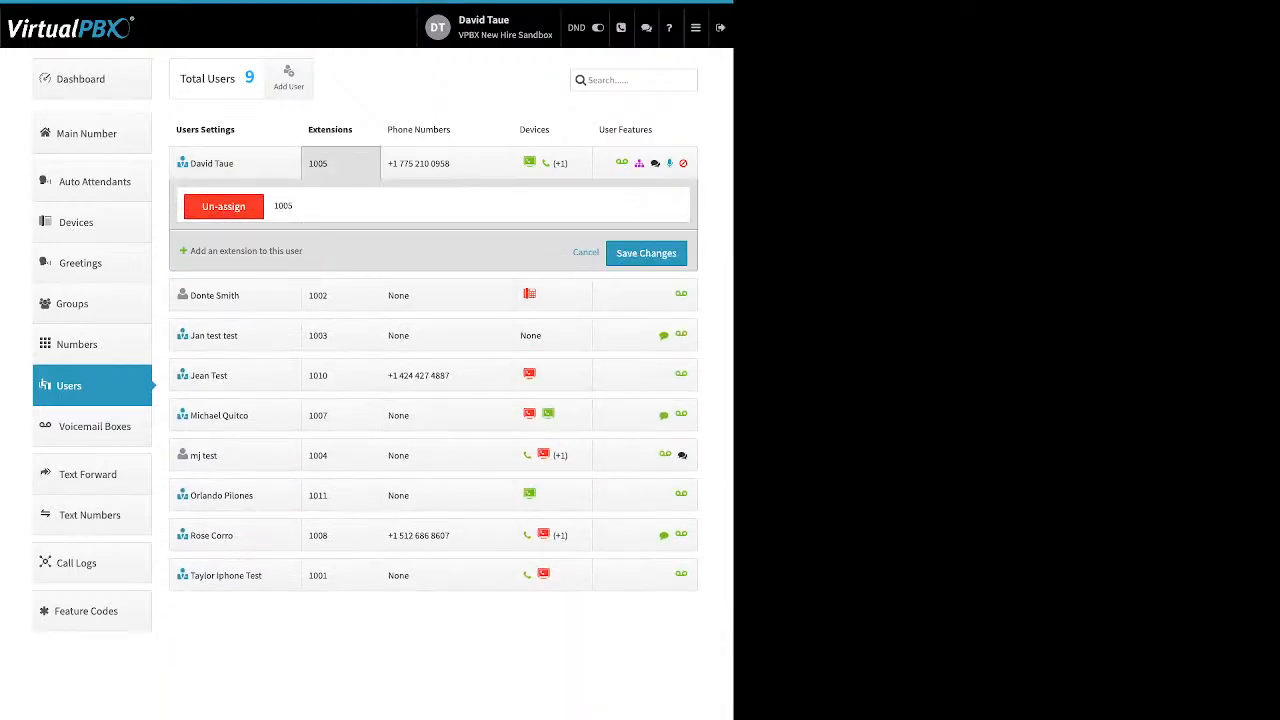
{"action": "left_click_drag", "start_coordinate": [303, 251], "coordinate": [190, 251]}
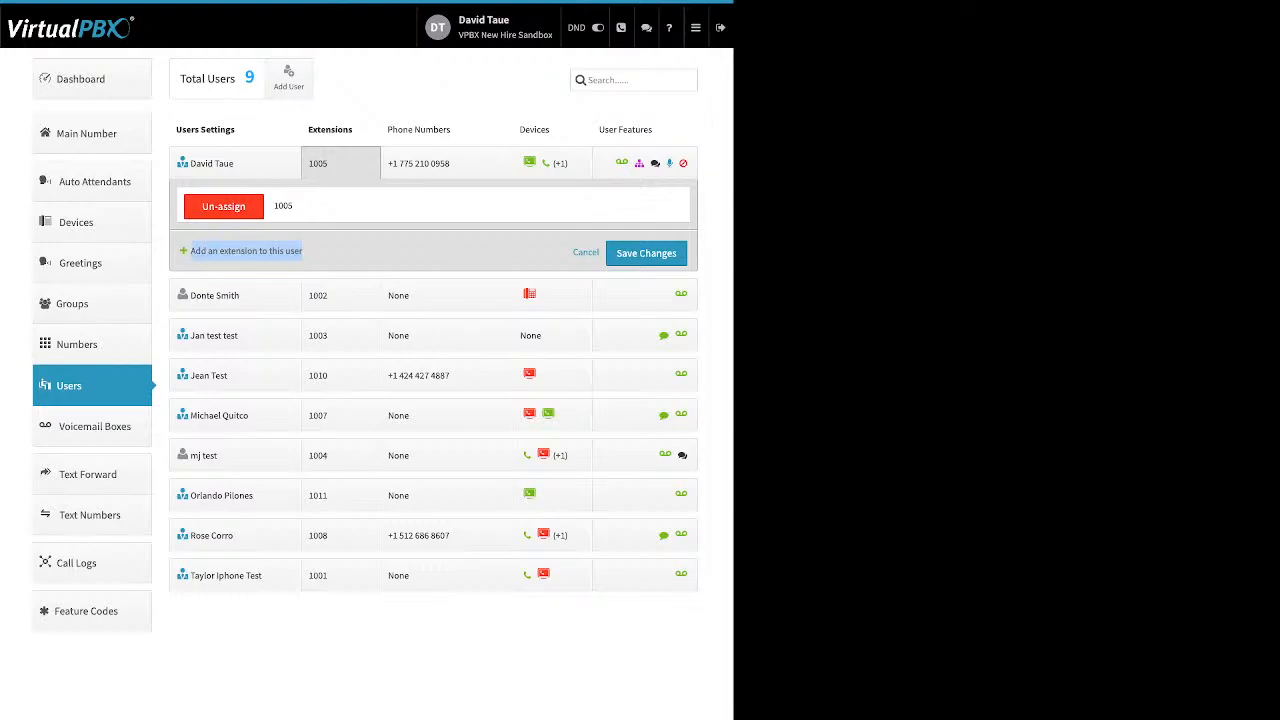
Assign the second spare number in the list to the user with extension 1005 and save the change
{"action": "left_click", "coordinate": [446, 163]}
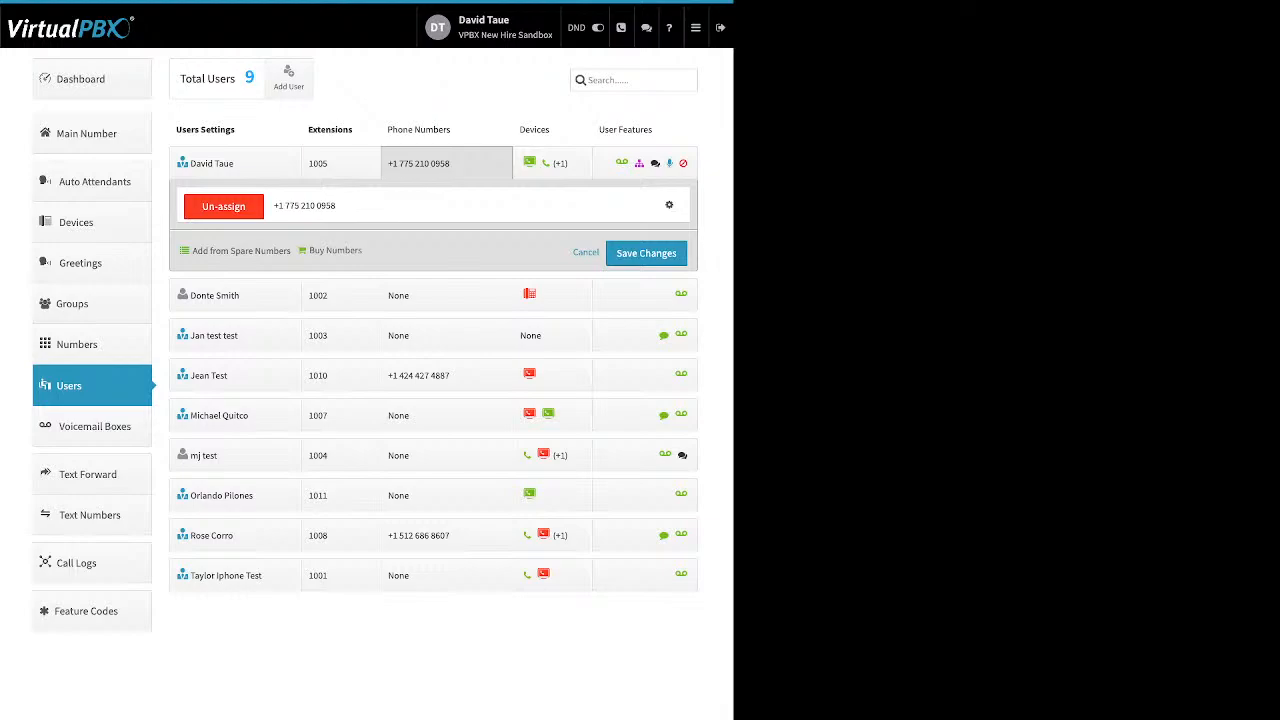
{"action": "left_click_drag", "start_coordinate": [365, 252], "coordinate": [198, 252]}
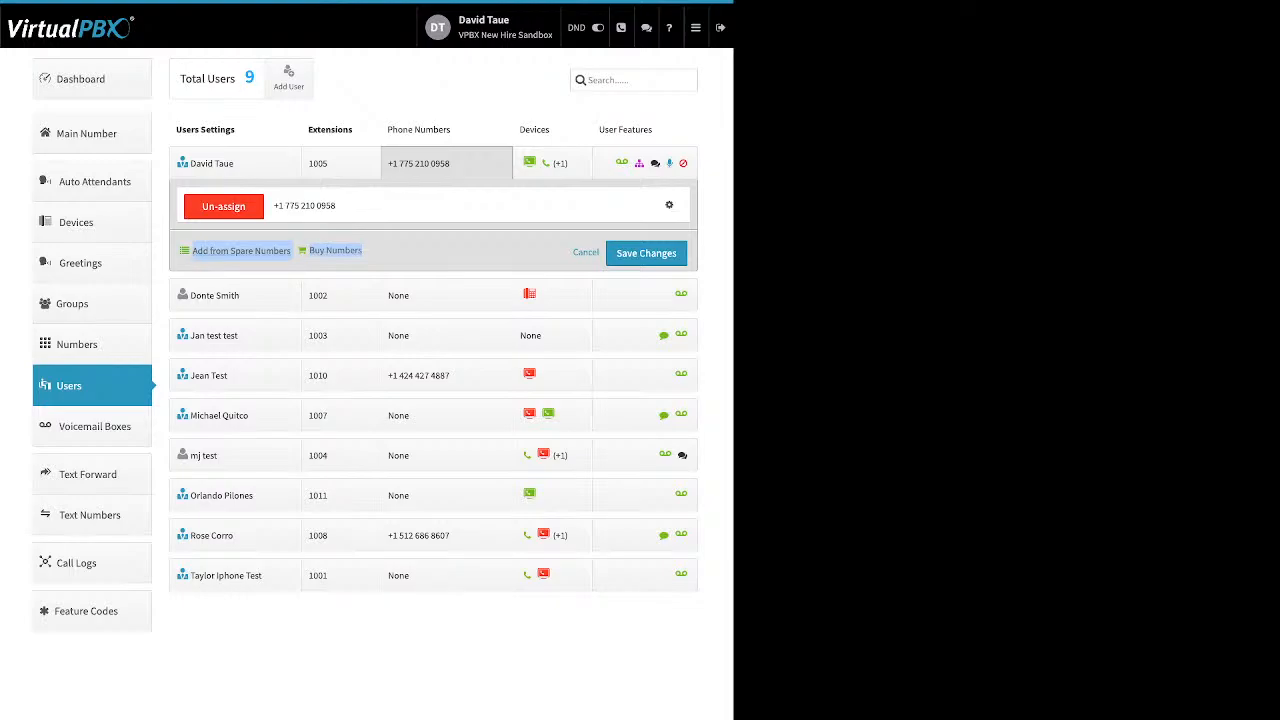
{"action": "left_click", "coordinate": [241, 251]}
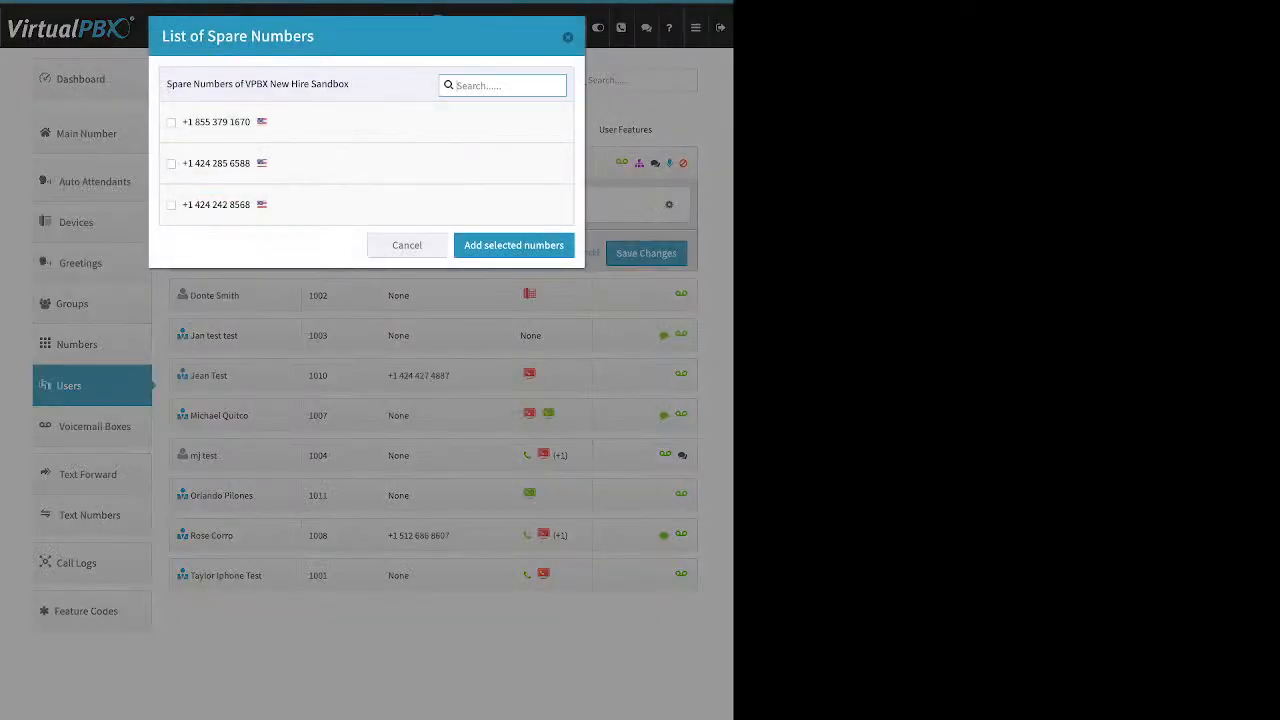
{"action": "left_click", "coordinate": [171, 164]}
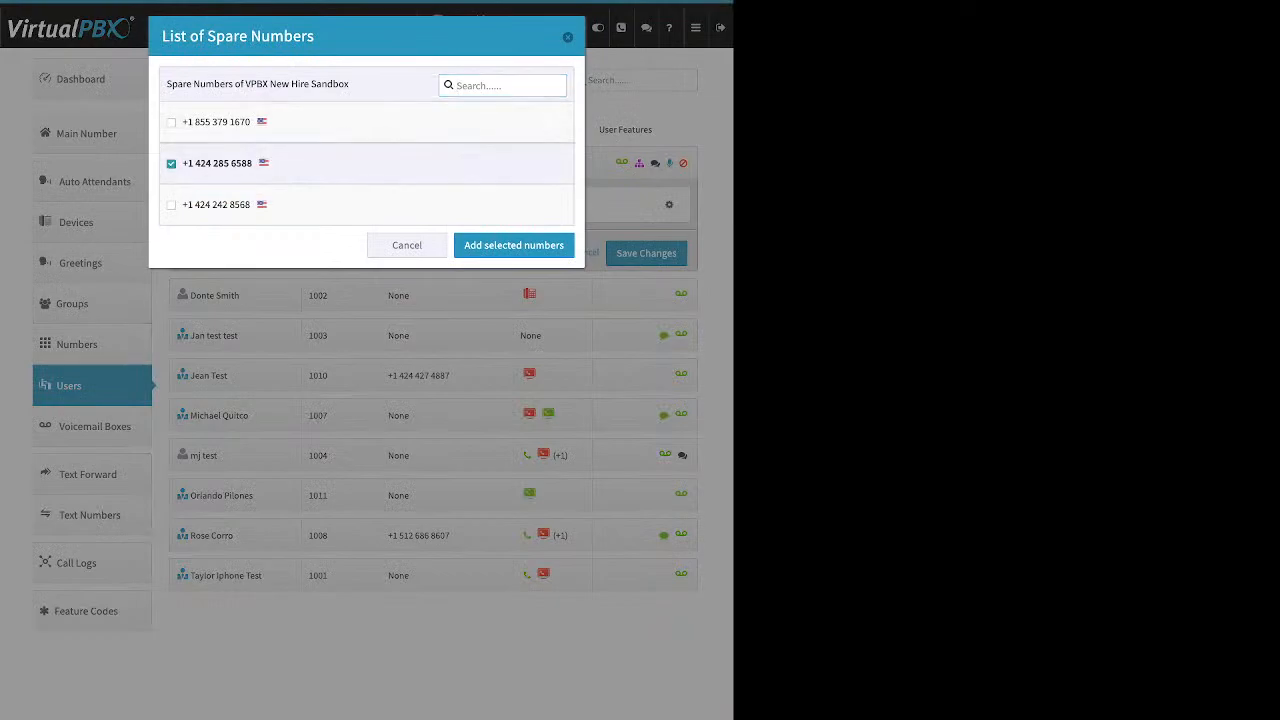
{"action": "left_click", "coordinate": [514, 245]}
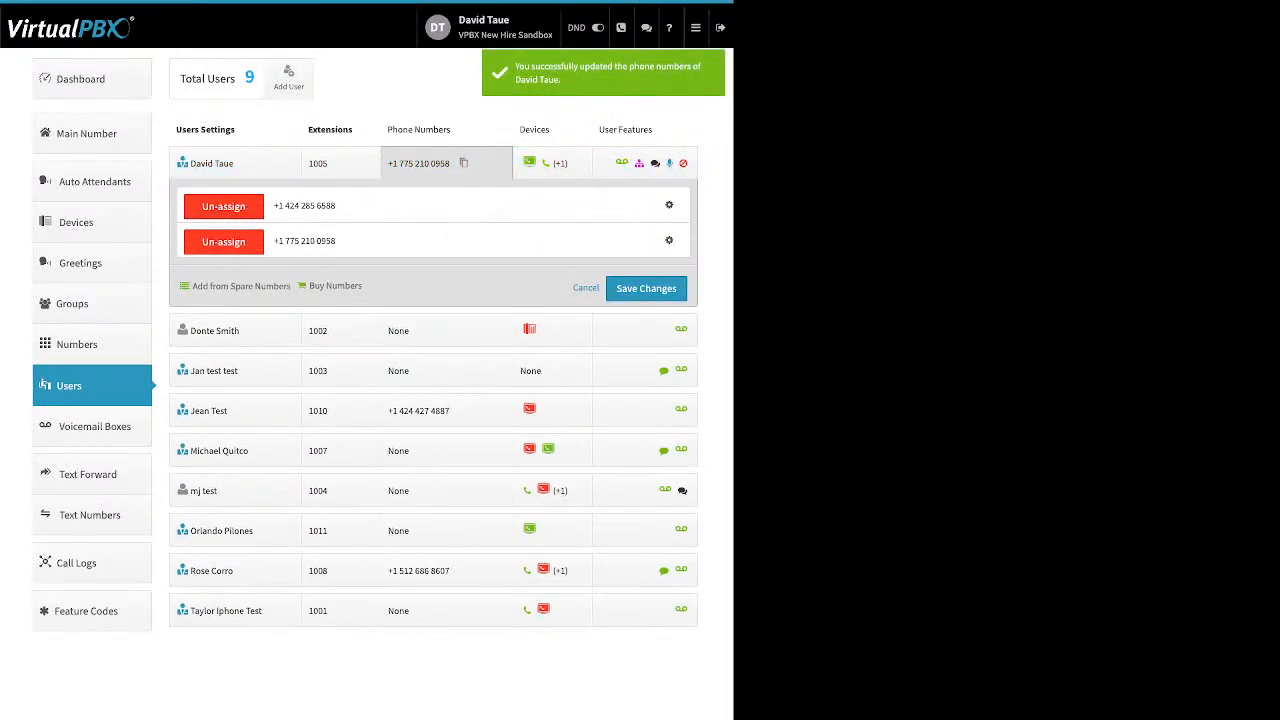
Un-assign the 424 number from the user with extension 1005 and save the change
{"action": "left_click", "coordinate": [223, 206]}
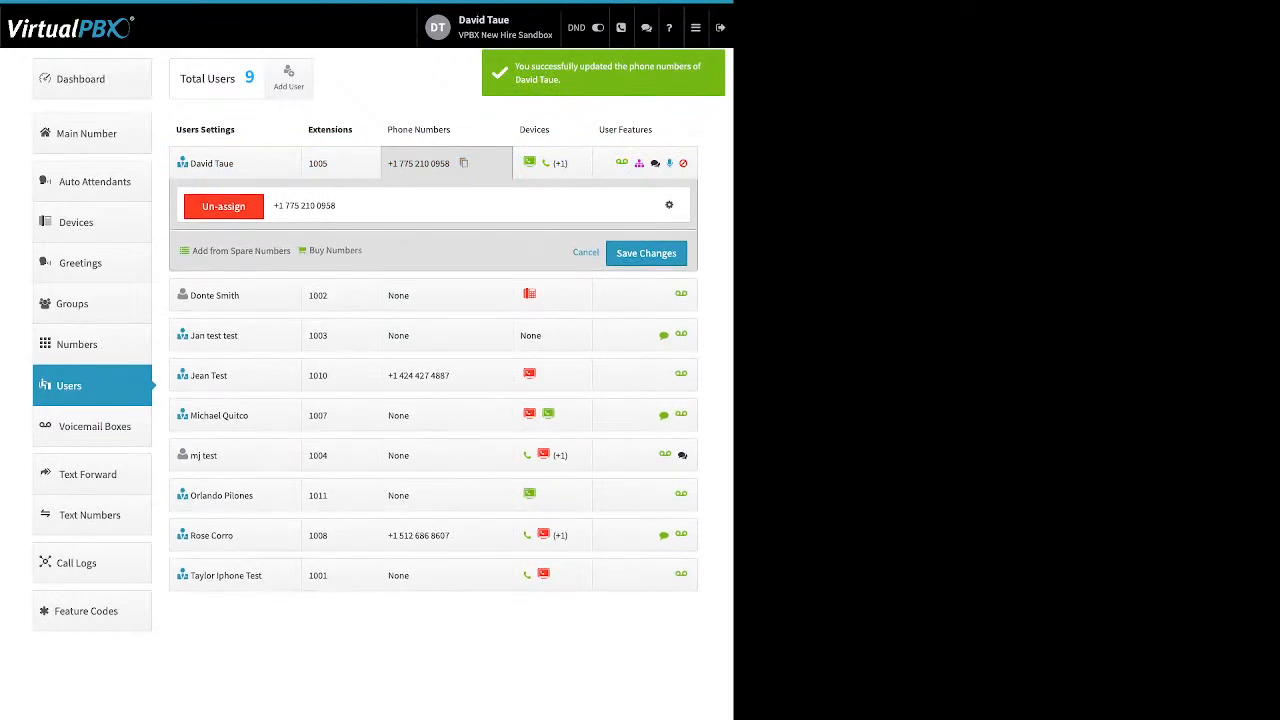
{"action": "left_click", "coordinate": [646, 253]}
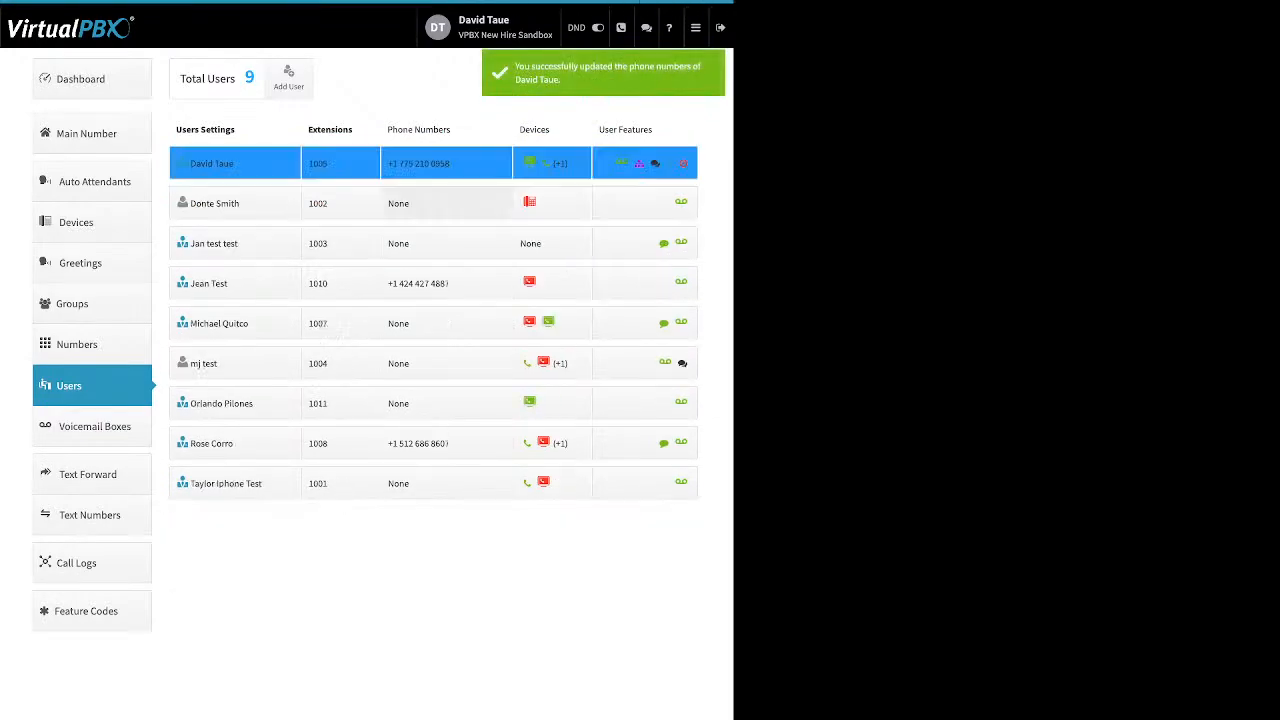
Buy the first available toll-free number with the 87* prefix for the user with extension 1005
{"action": "left_click", "coordinate": [446, 163]}
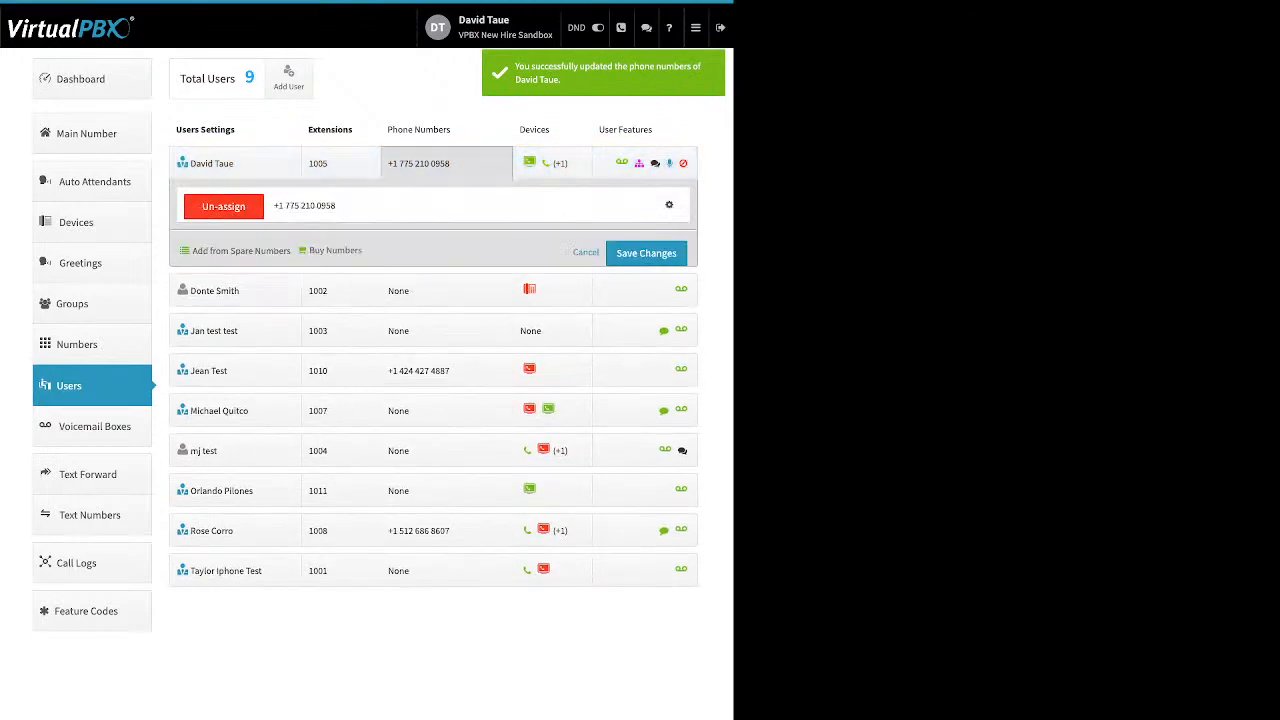
{"action": "left_click", "coordinate": [335, 251]}
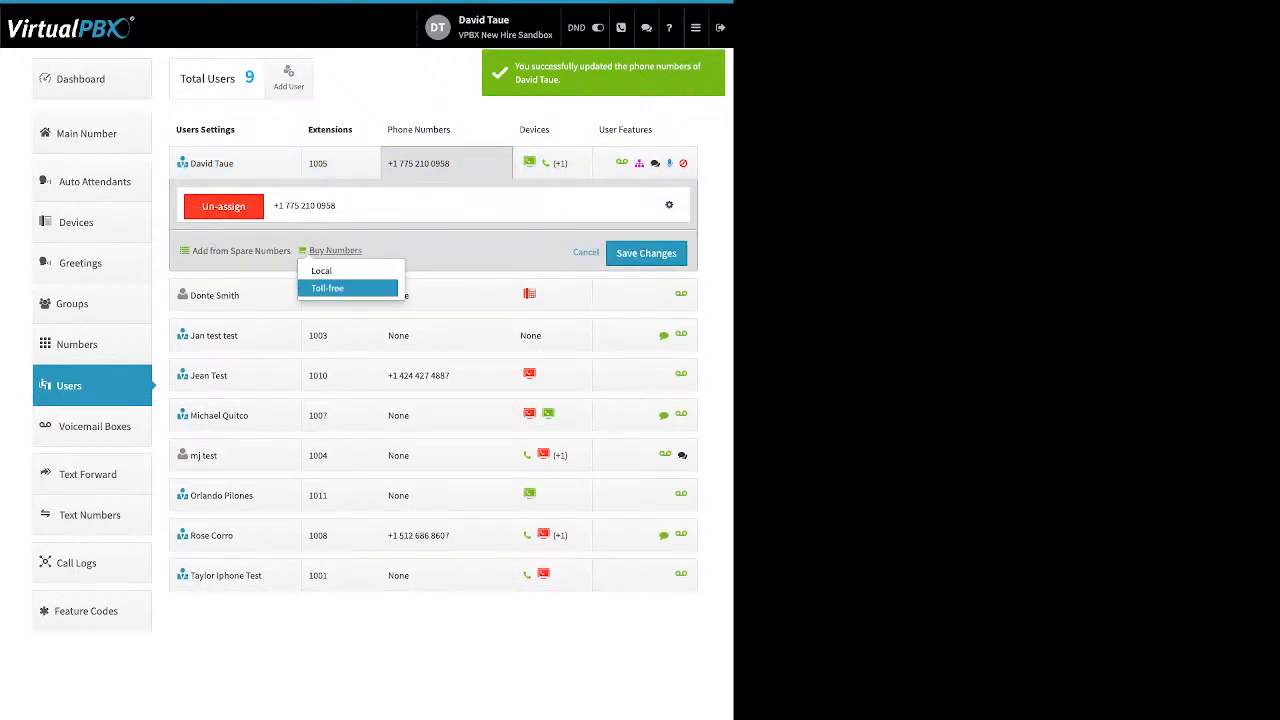
{"action": "left_click", "coordinate": [327, 288]}
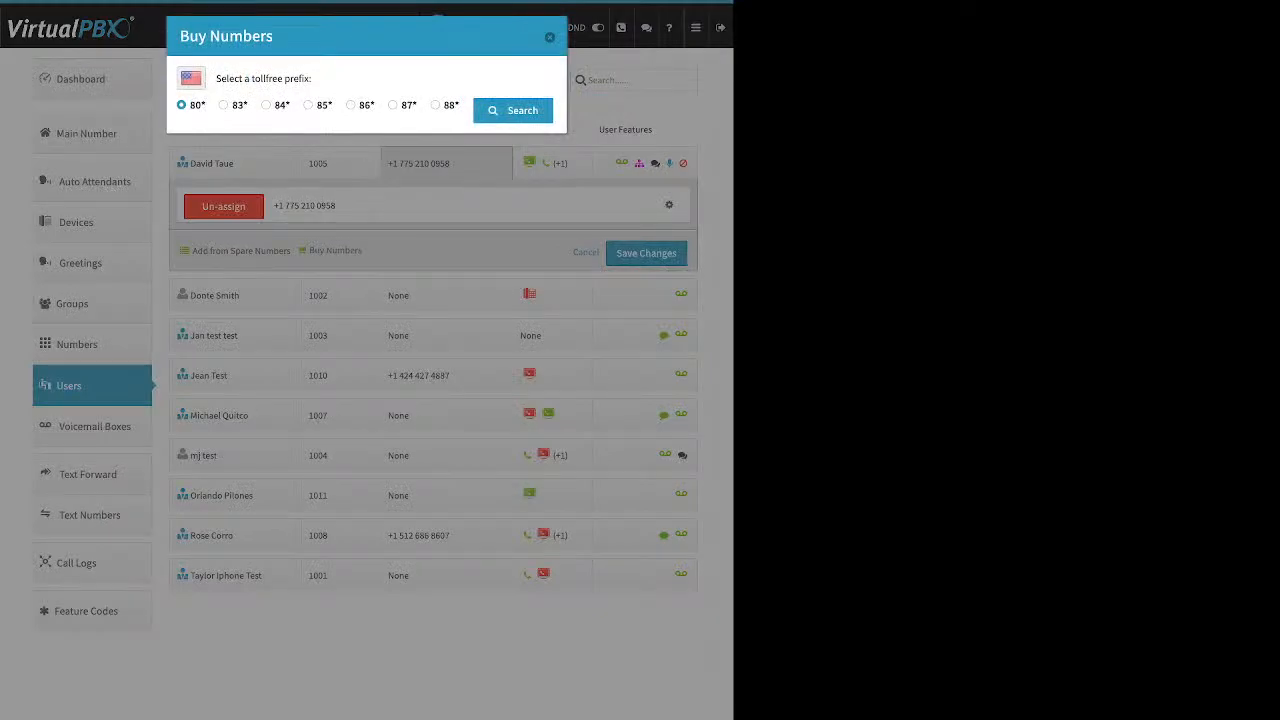
{"action": "left_click", "coordinate": [393, 105]}
{"action": "left_click", "coordinate": [512, 110]}
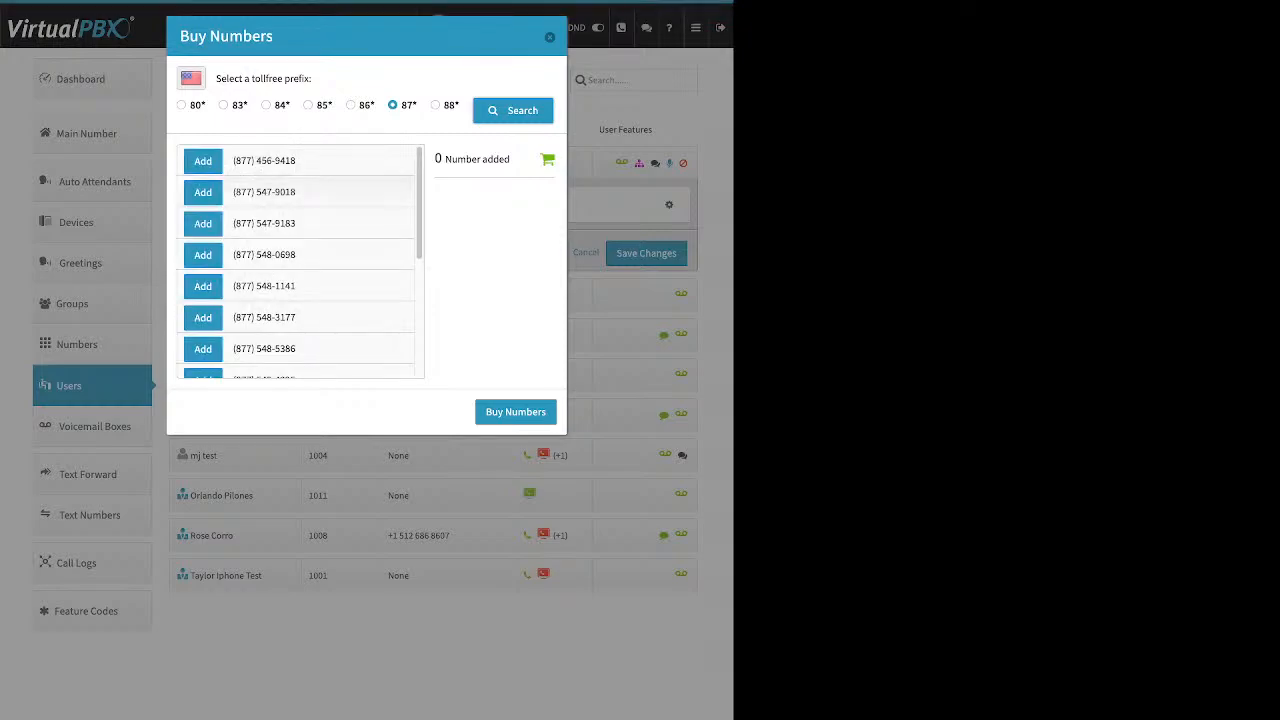
{"action": "left_click", "coordinate": [203, 161]}
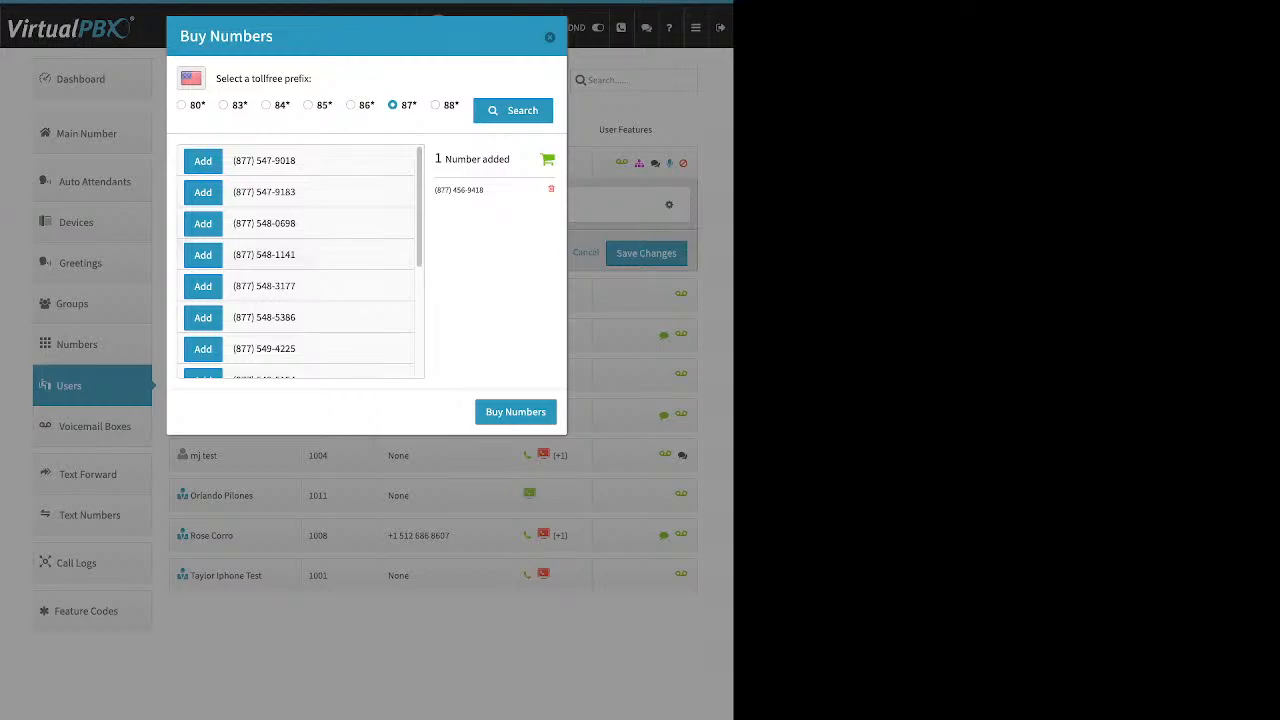
{"action": "scroll", "coordinate": [300, 260], "scroll_direction": "down", "scroll_amount": 3}
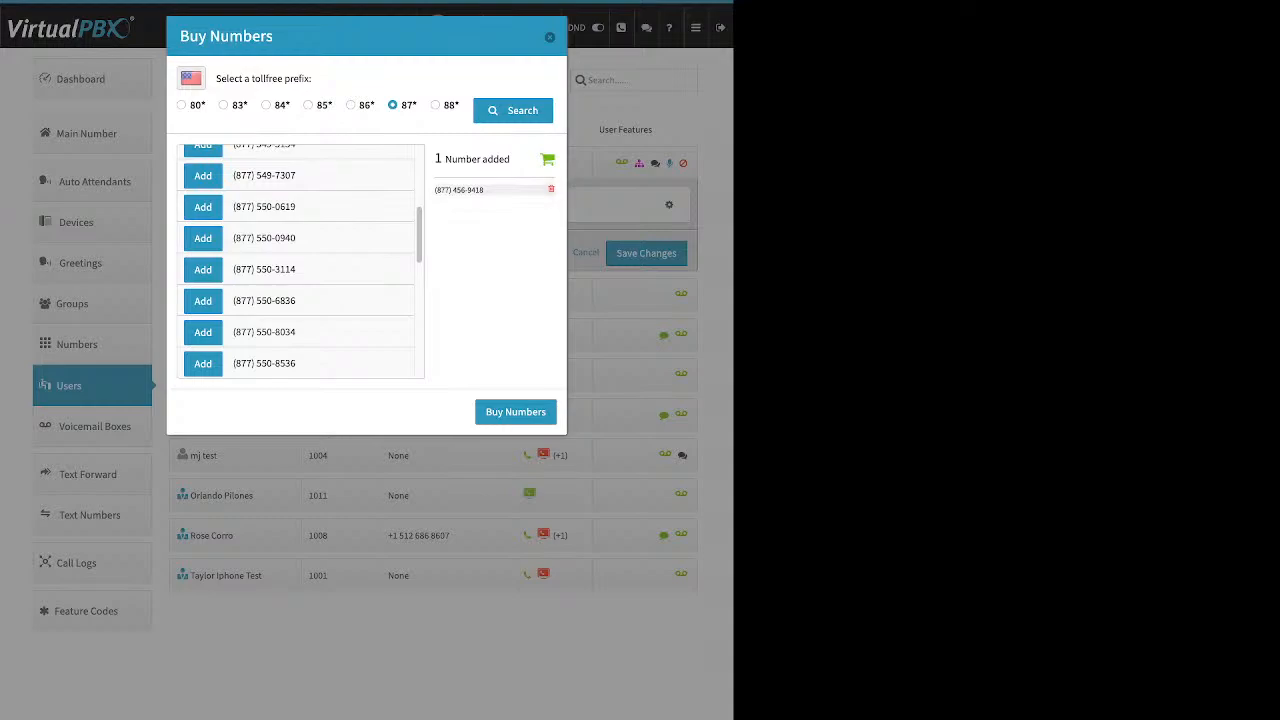
{"action": "left_click", "coordinate": [516, 412]}
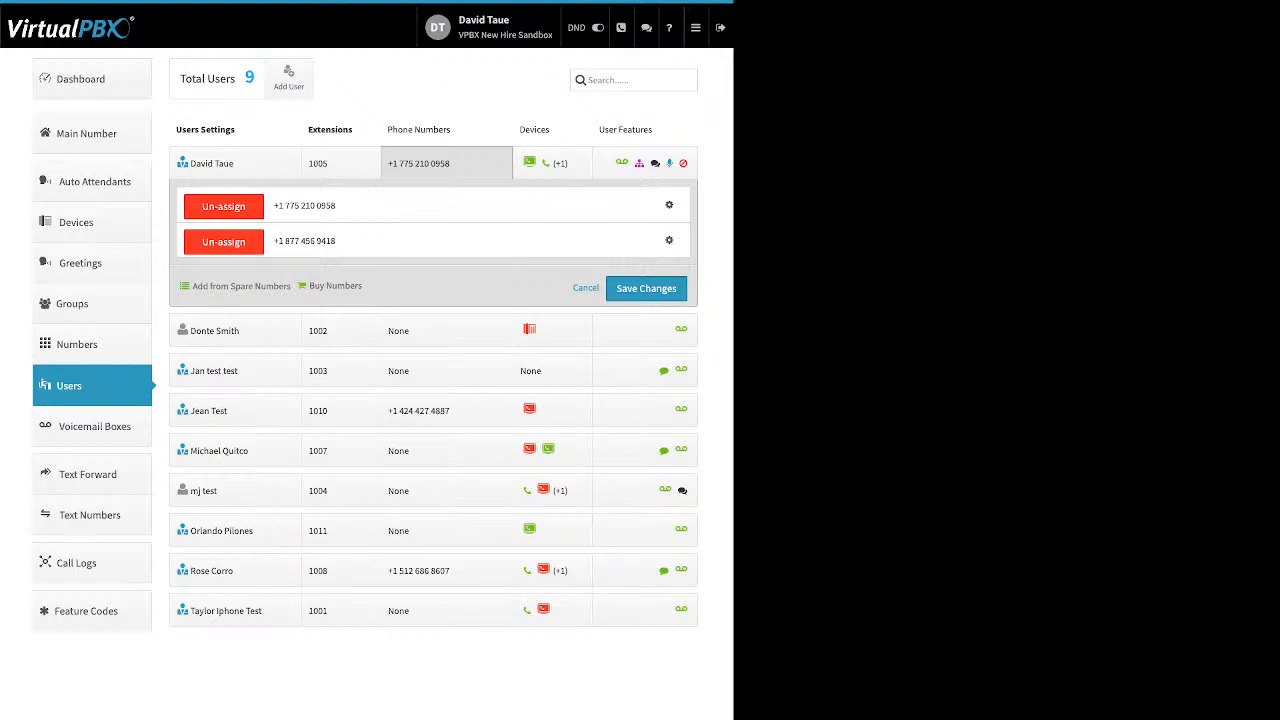
Search for local United States numbers to buy under area code 310 for the same user
{"action": "left_click", "coordinate": [335, 286]}
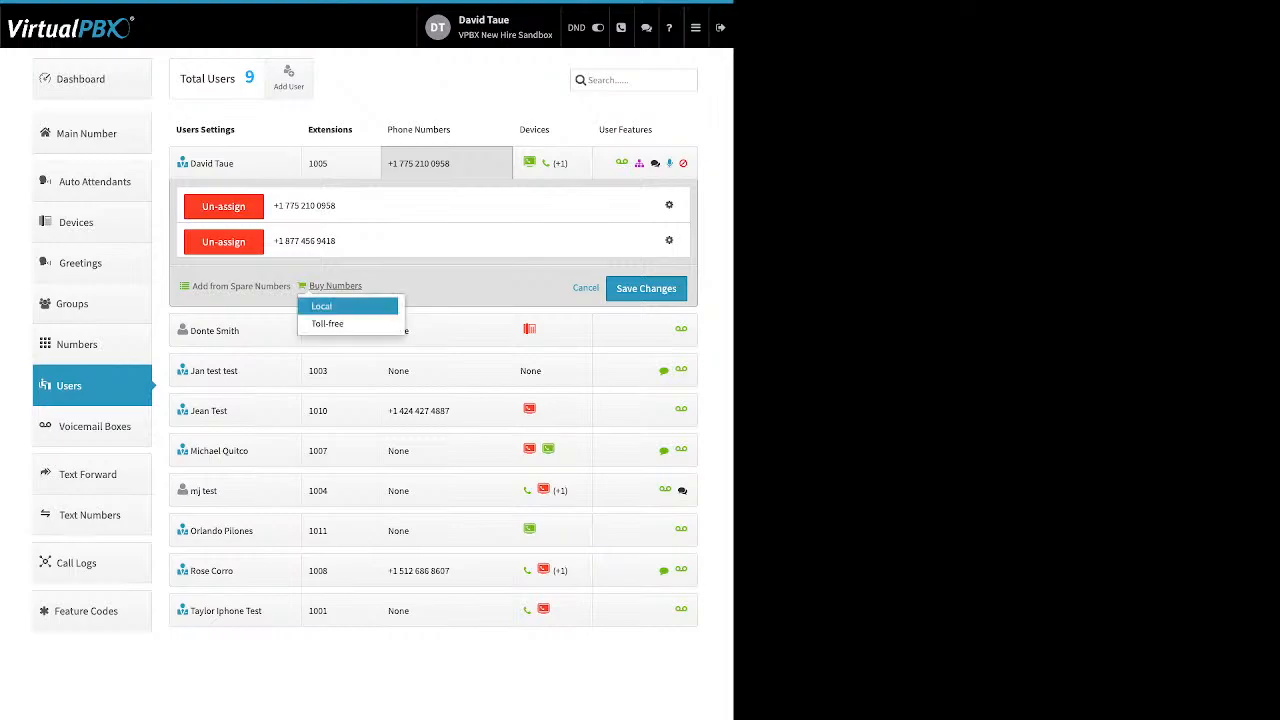
{"action": "left_click", "coordinate": [324, 306]}
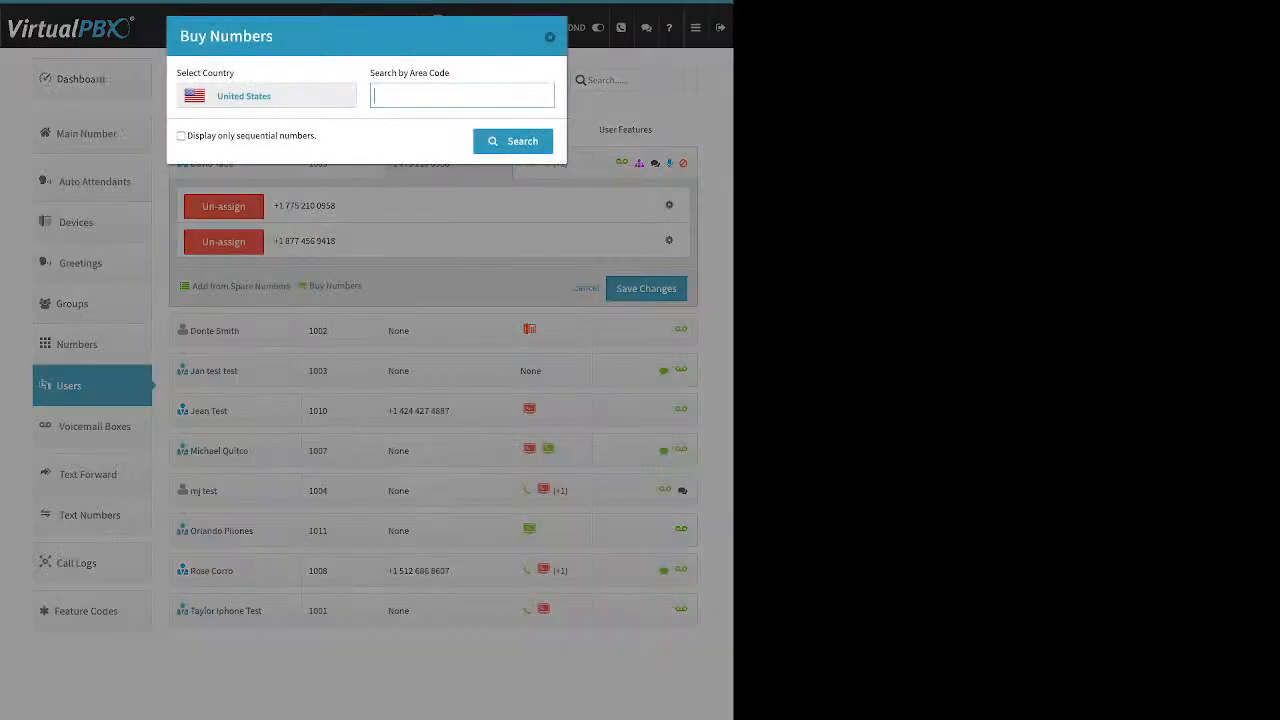
{"action": "type", "text": "310"}
{"action": "key", "text": "Return"}
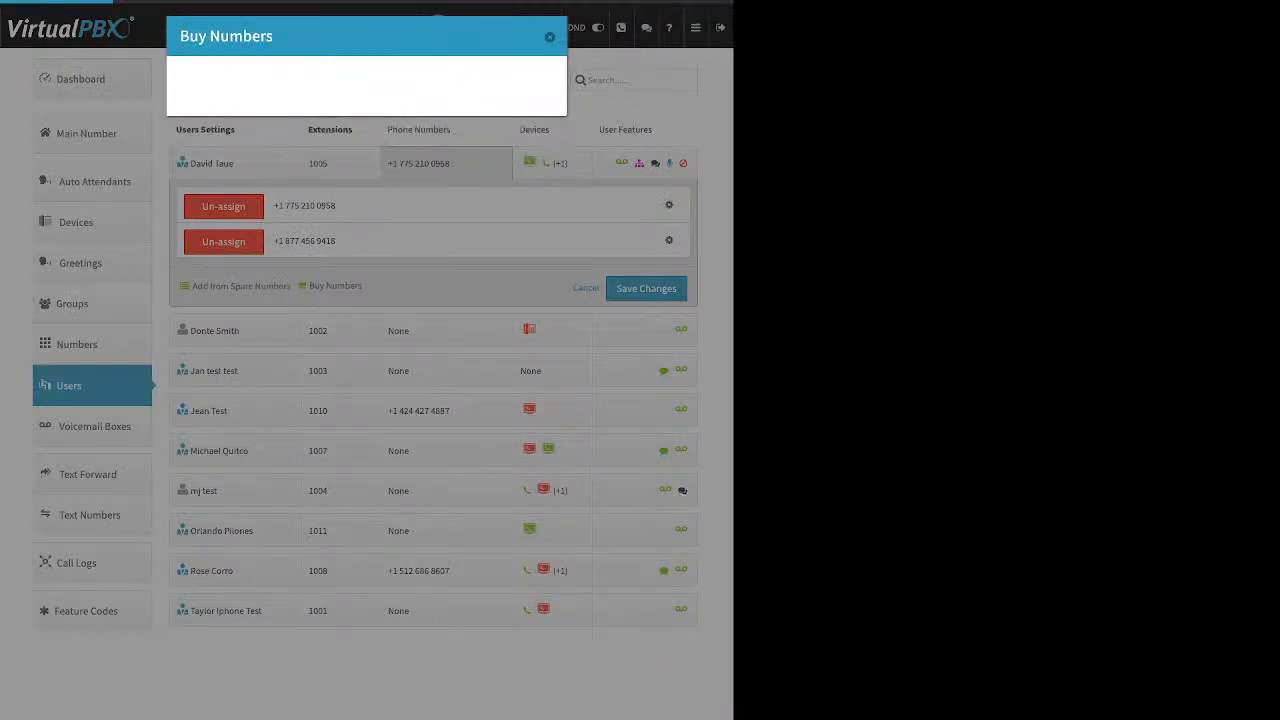
{"action": "left_click_drag", "start_coordinate": [238, 141], "coordinate": [184, 113]}
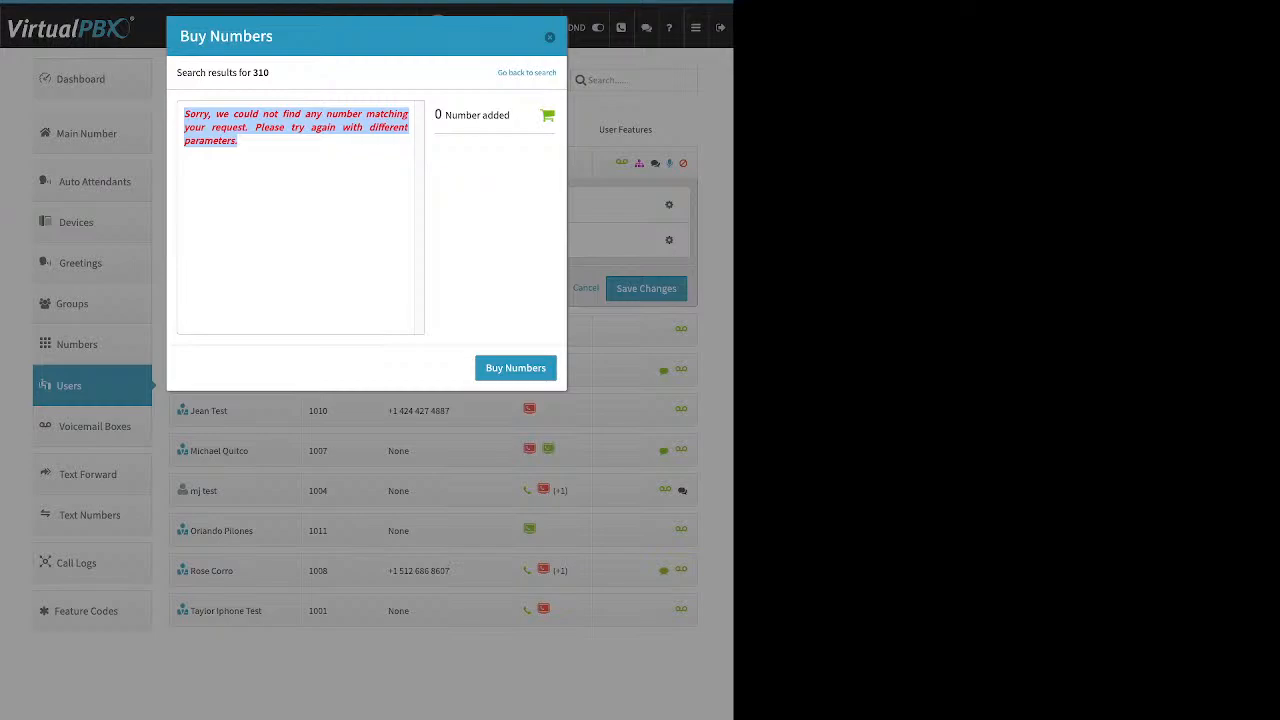
Search area code 424 instead and buy the second local number listed
{"action": "left_click", "coordinate": [527, 73]}
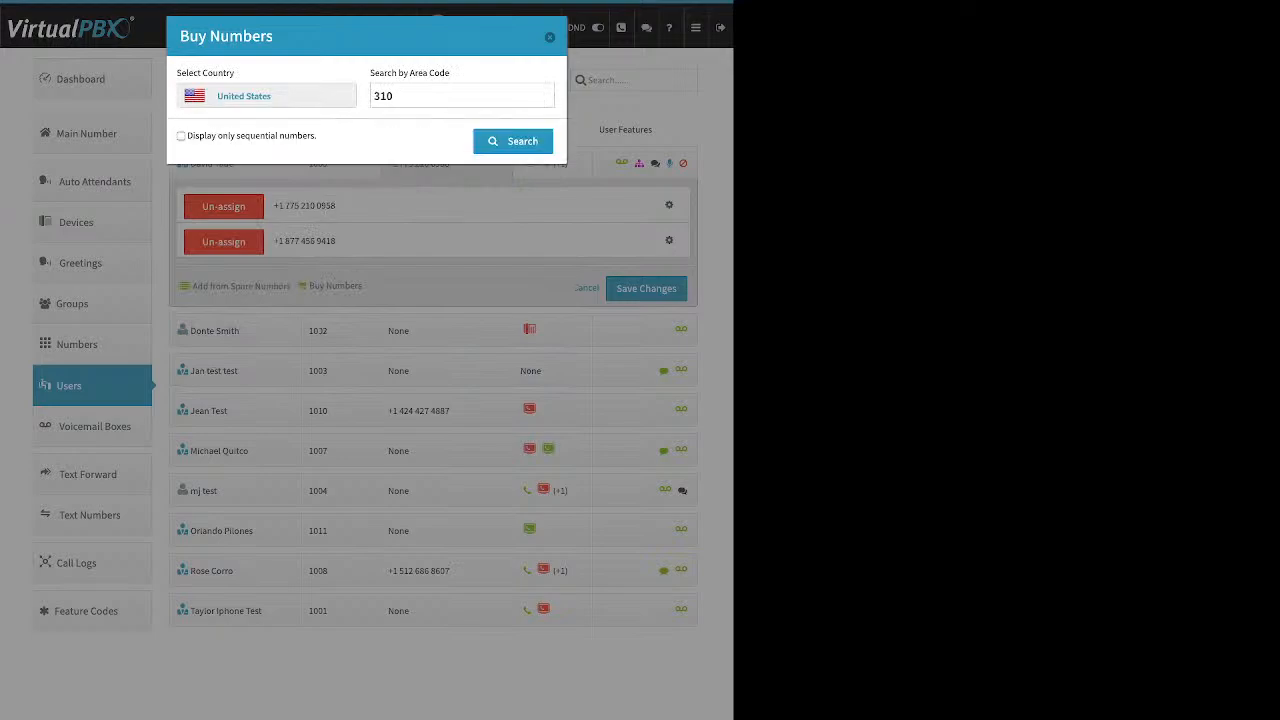
{"action": "double_click", "coordinate": [398, 96]}
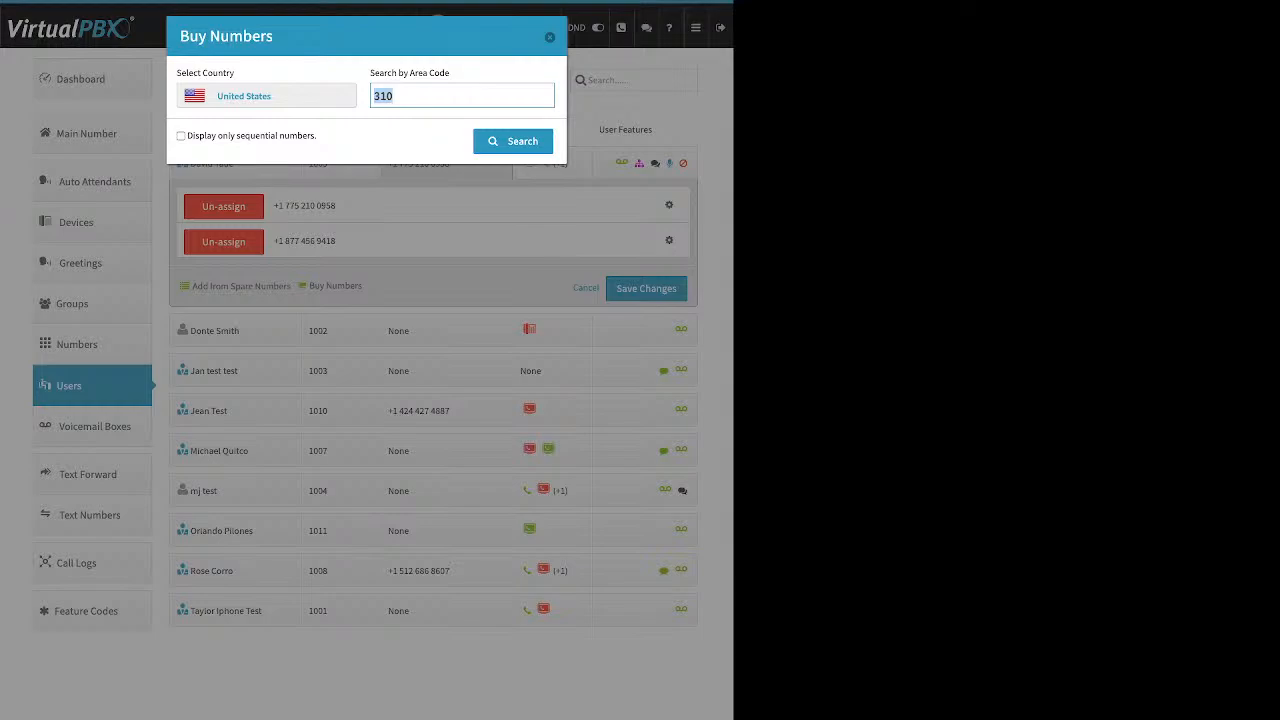
{"action": "type", "text": "424"}
{"action": "key", "text": "Return"}
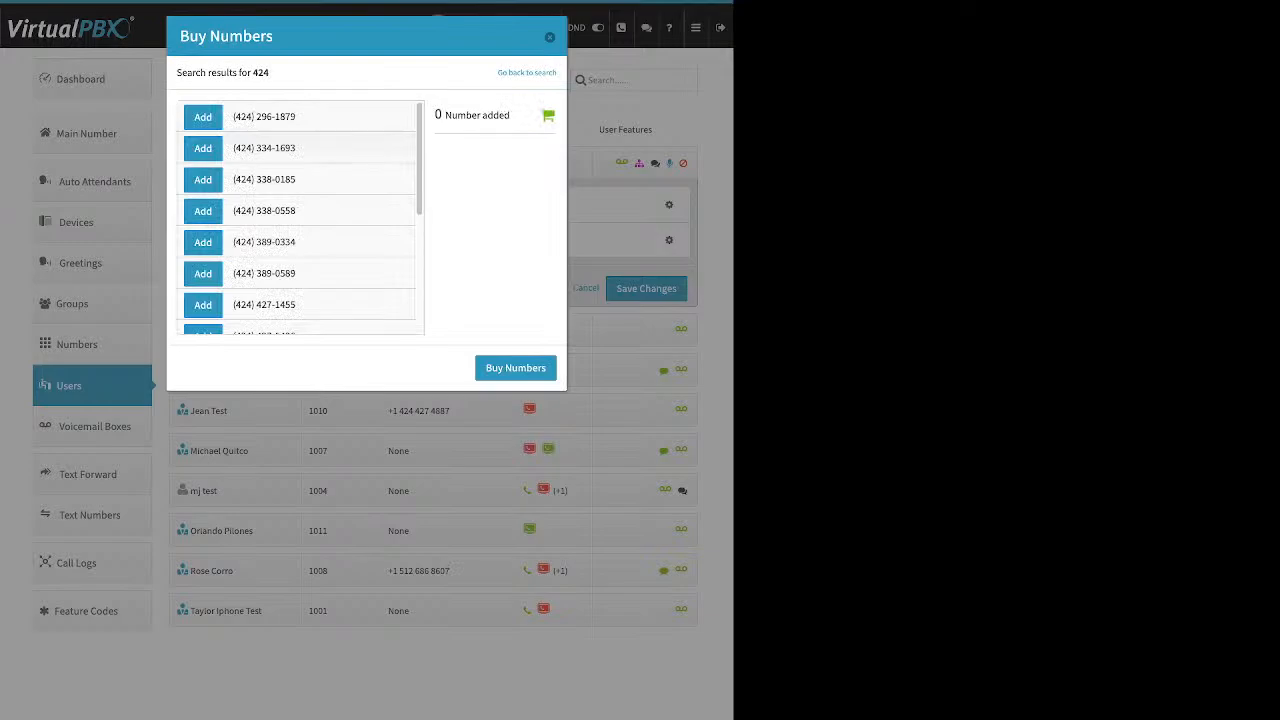
{"action": "left_click", "coordinate": [203, 148]}
{"action": "left_click", "coordinate": [515, 368]}
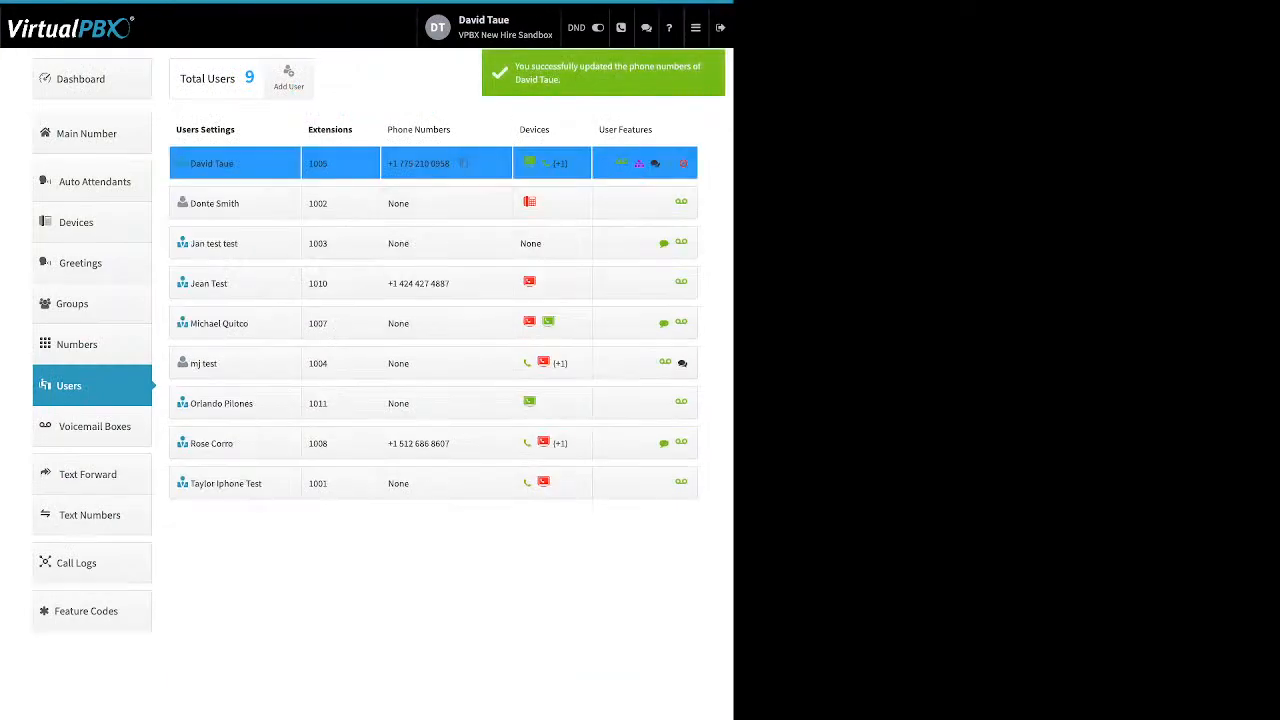
Review the outbound and inbound Caller ID name options for the extension 1005 user's 424 number, and cancel without saving
{"action": "left_click", "coordinate": [430, 163]}
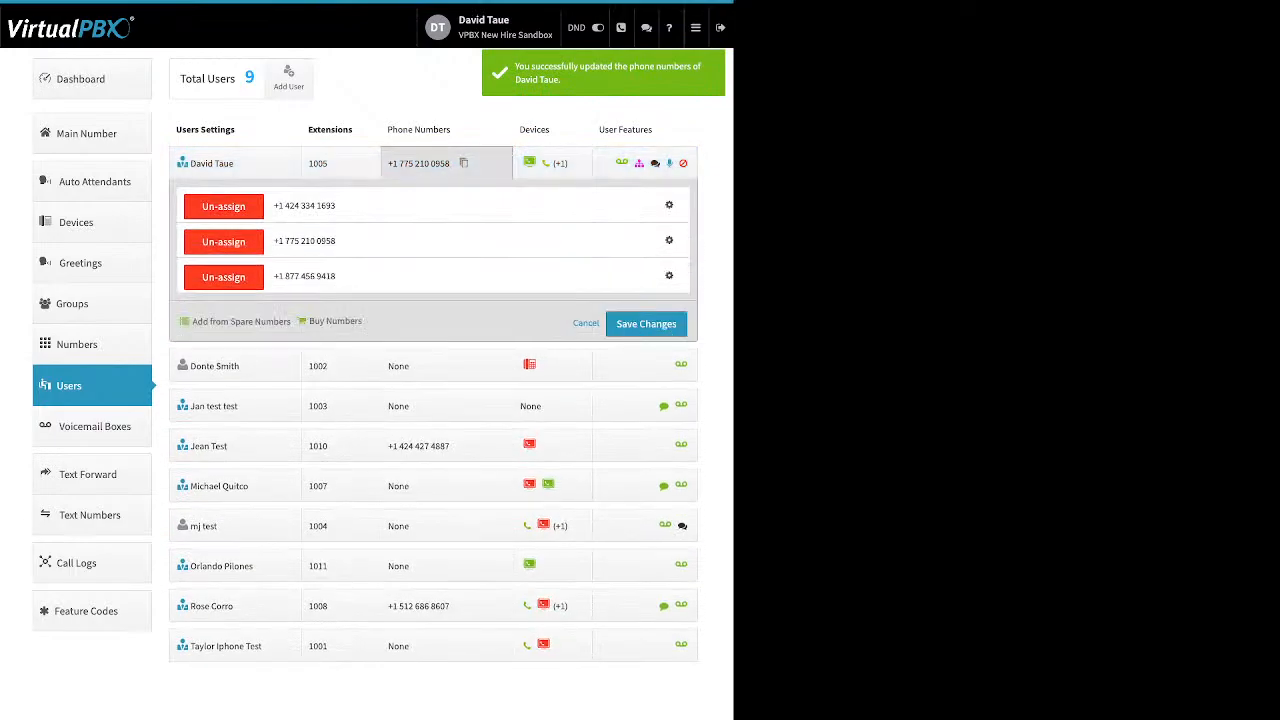
{"action": "left_click", "coordinate": [669, 205]}
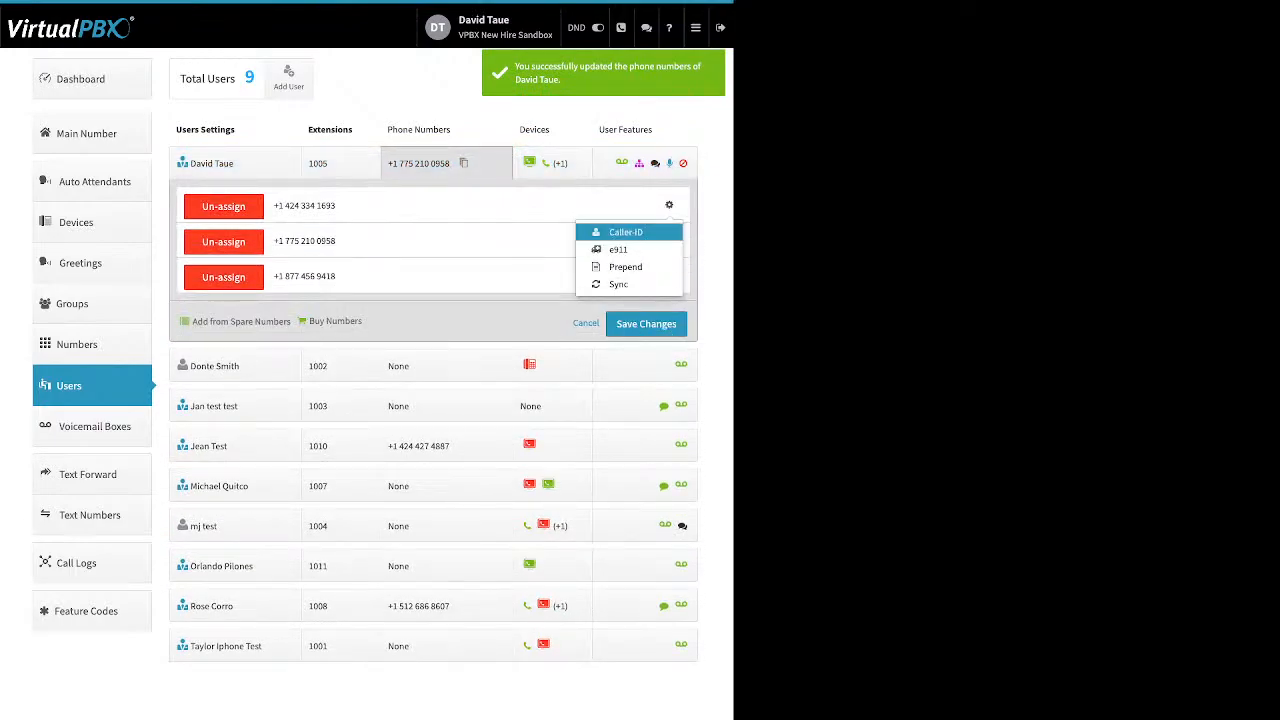
{"action": "left_click", "coordinate": [622, 232]}
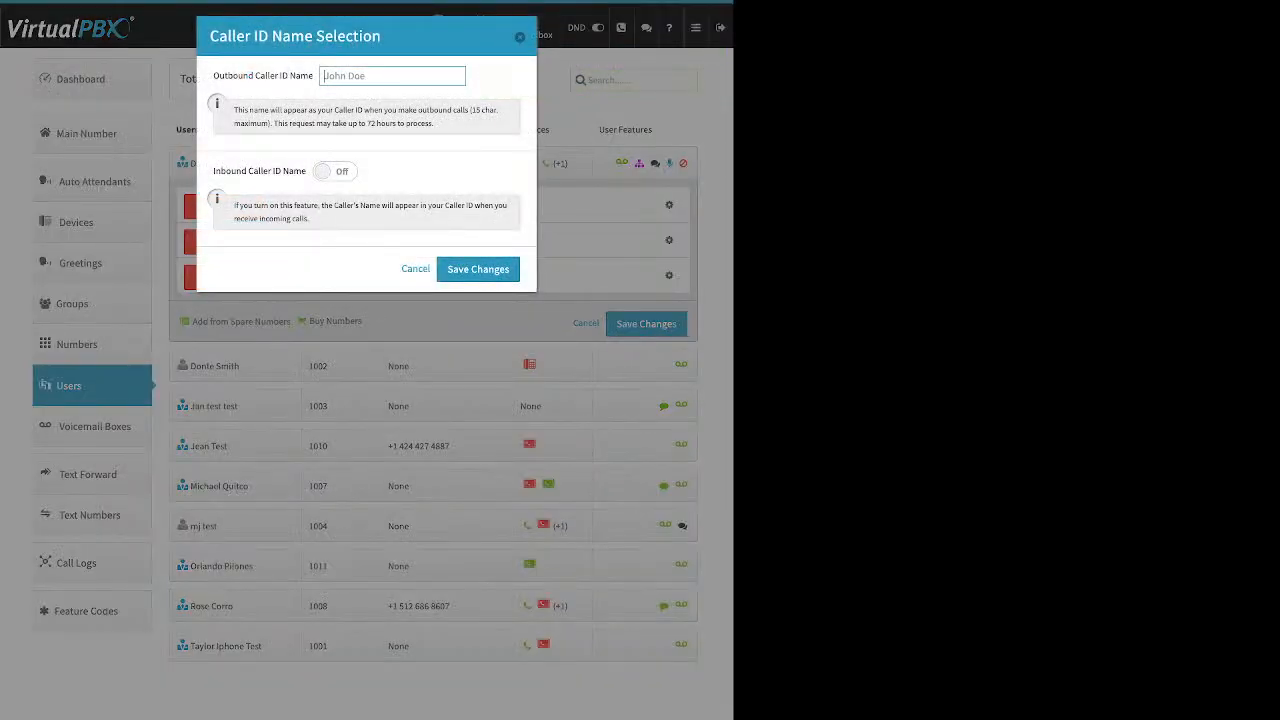
{"action": "left_click_drag", "start_coordinate": [214, 76], "coordinate": [309, 76]}
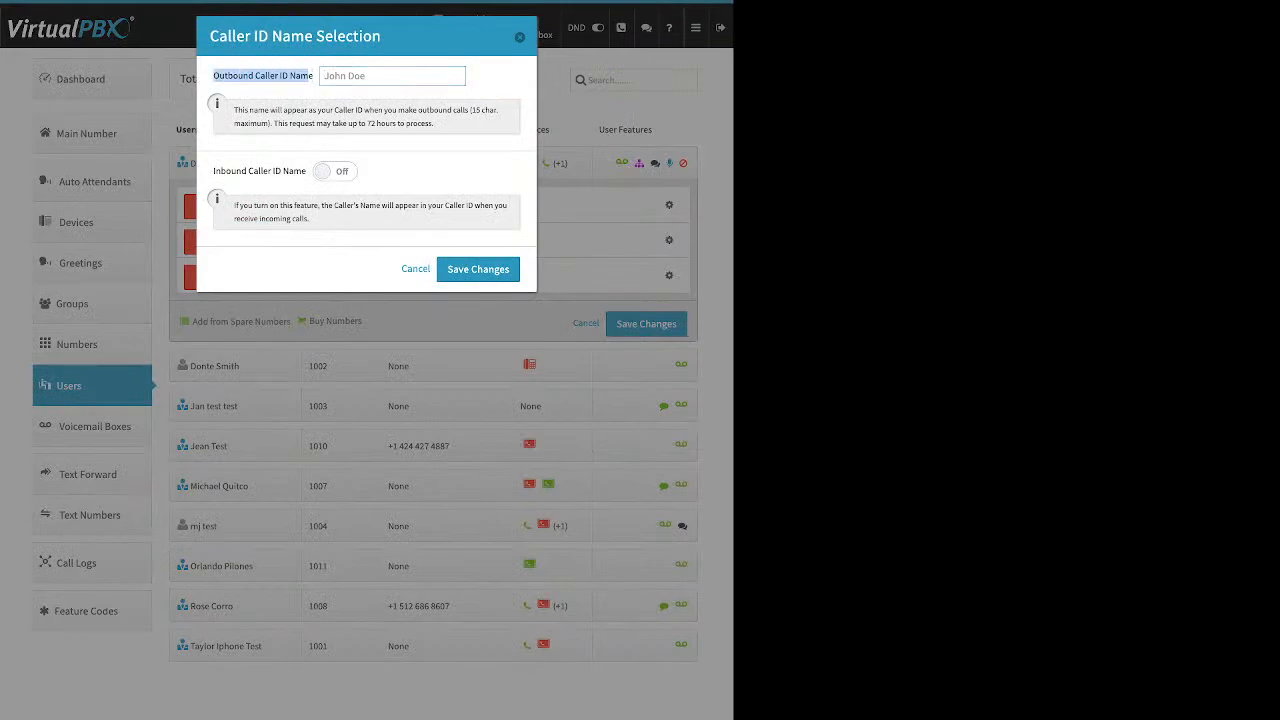
{"action": "left_click_drag", "start_coordinate": [308, 171], "coordinate": [288, 171]}
{"action": "triple_click", "coordinate": [232, 171]}
{"action": "left_click", "coordinate": [335, 171]}
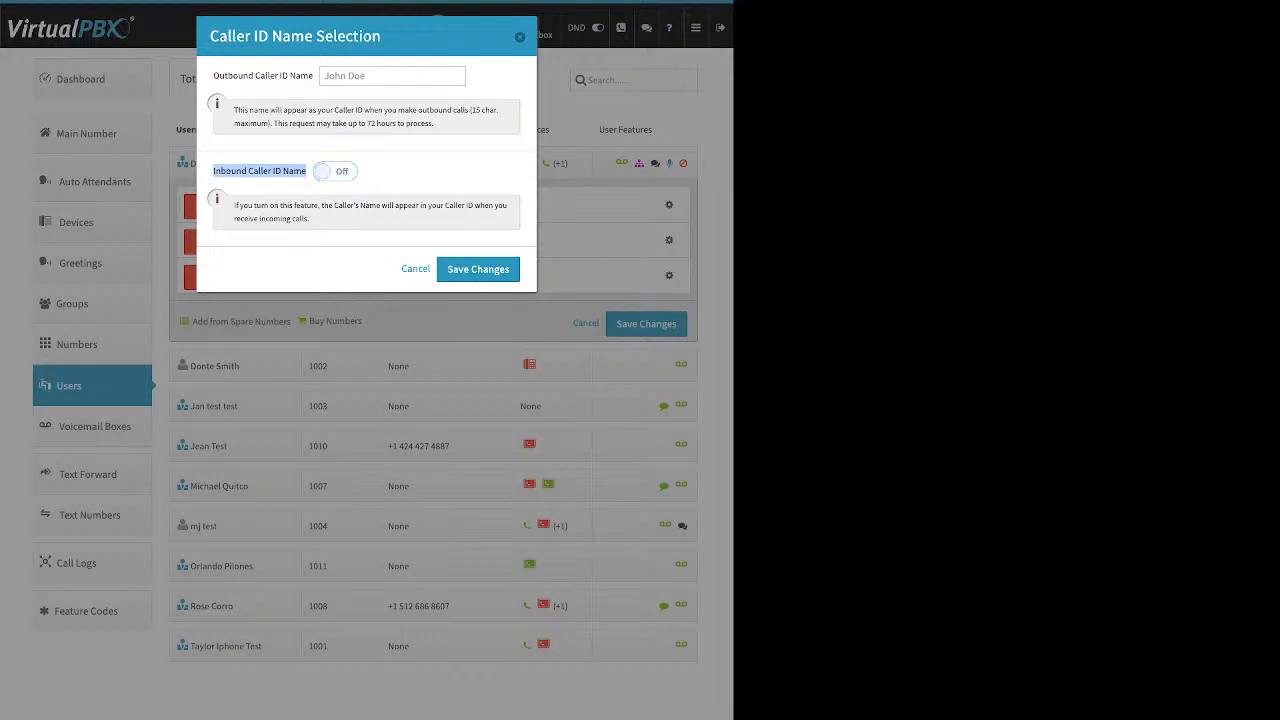
{"action": "left_click", "coordinate": [416, 269]}
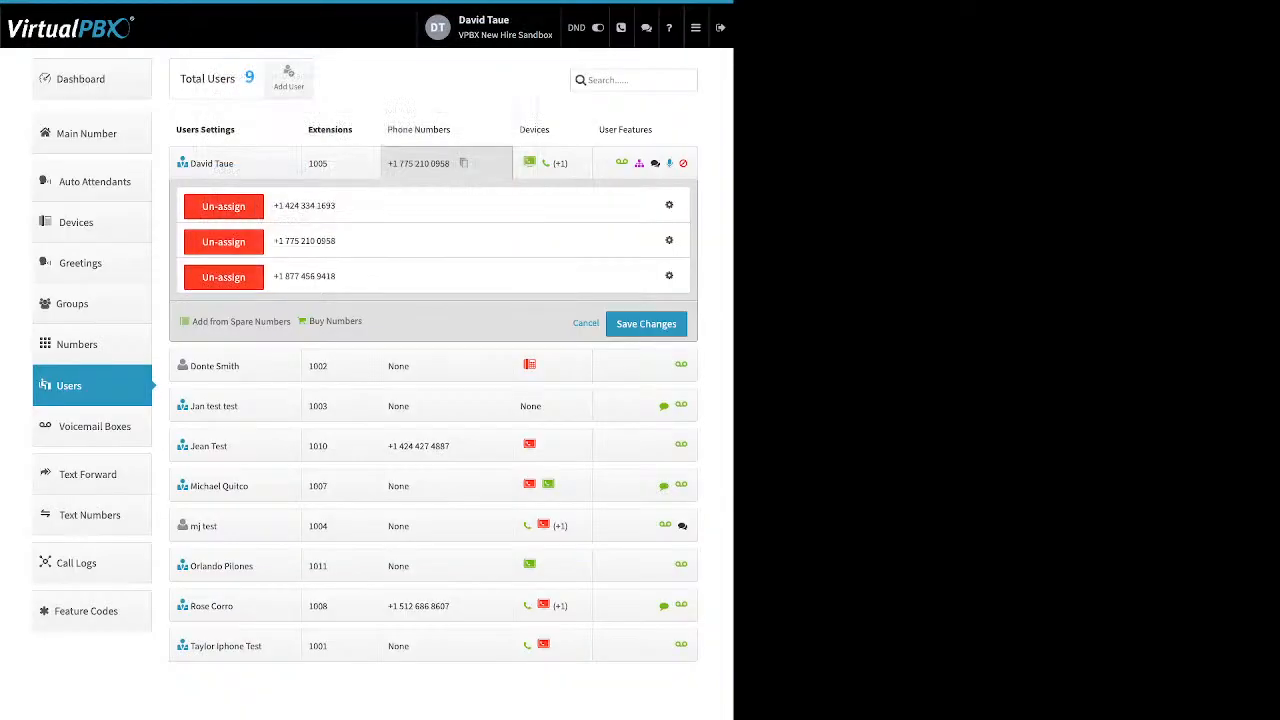
Review the e911 location fields for the 424 number, and close them without entering an address
{"action": "left_click", "coordinate": [669, 205]}
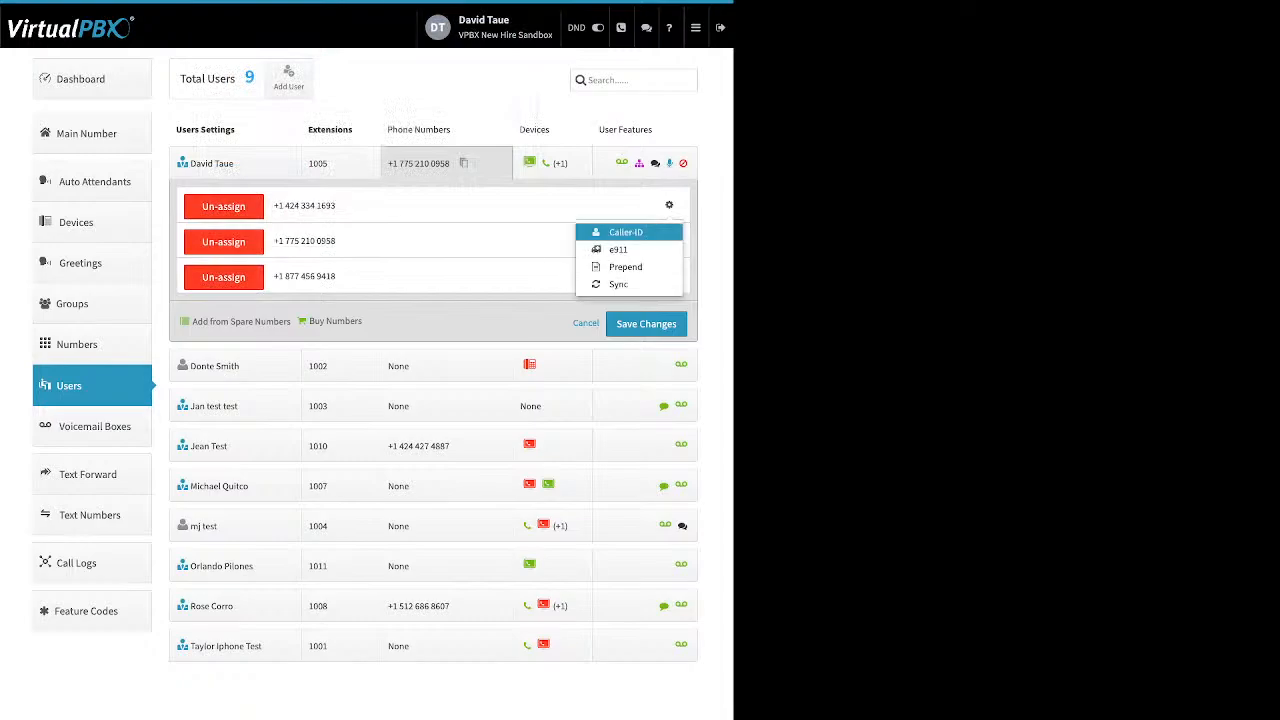
{"action": "left_click", "coordinate": [626, 248]}
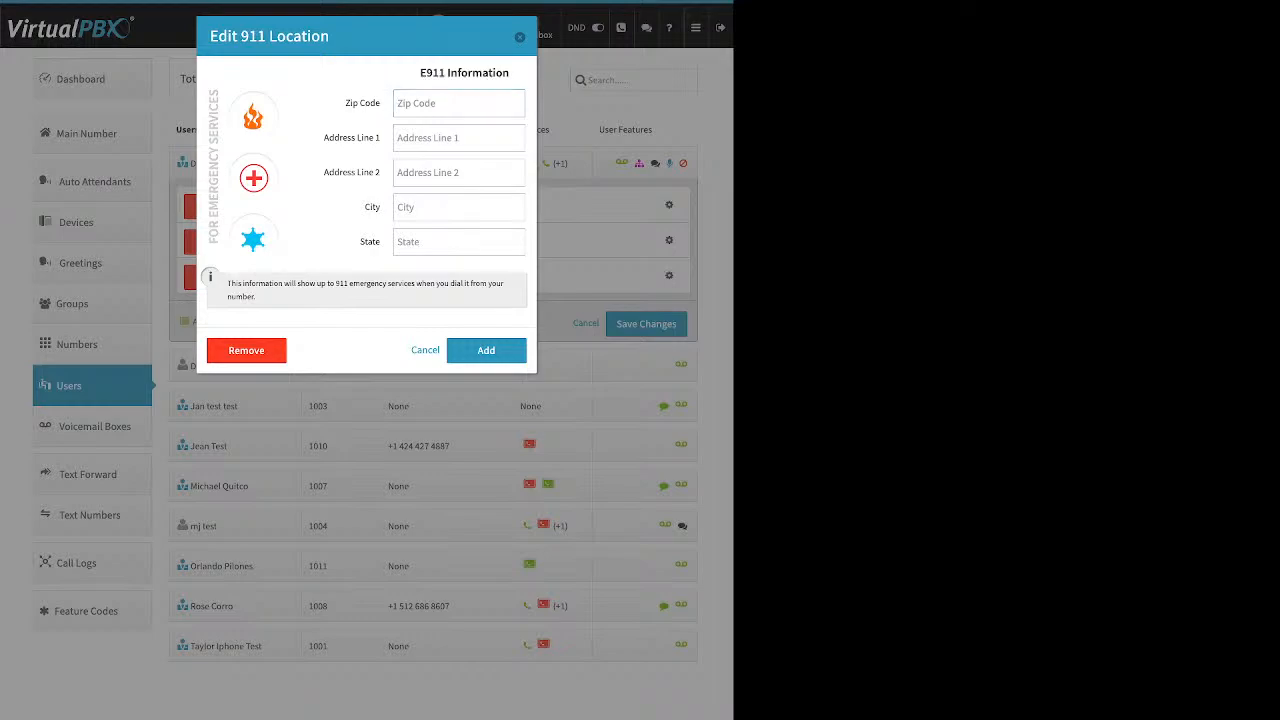
{"action": "key", "text": "Escape"}
Review the prepend text setup for the user's 775 number, and close it without entering text
{"action": "left_click", "coordinate": [669, 241]}
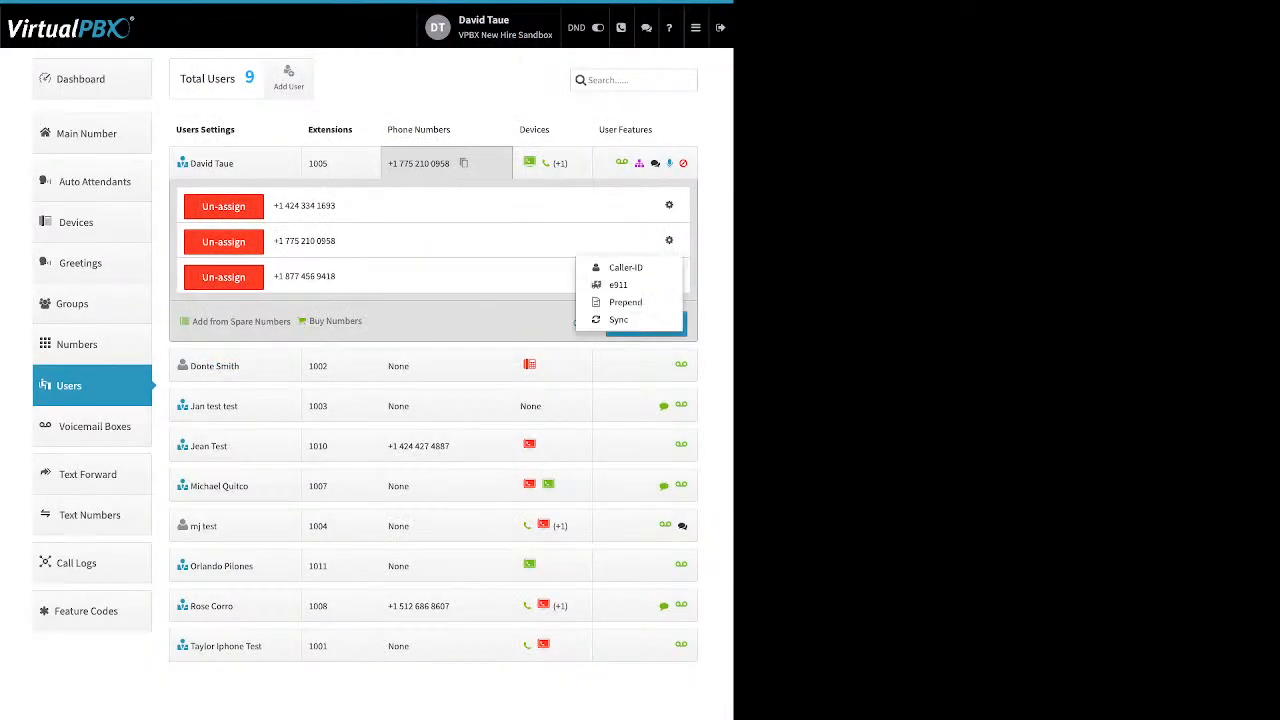
{"action": "left_click", "coordinate": [625, 302]}
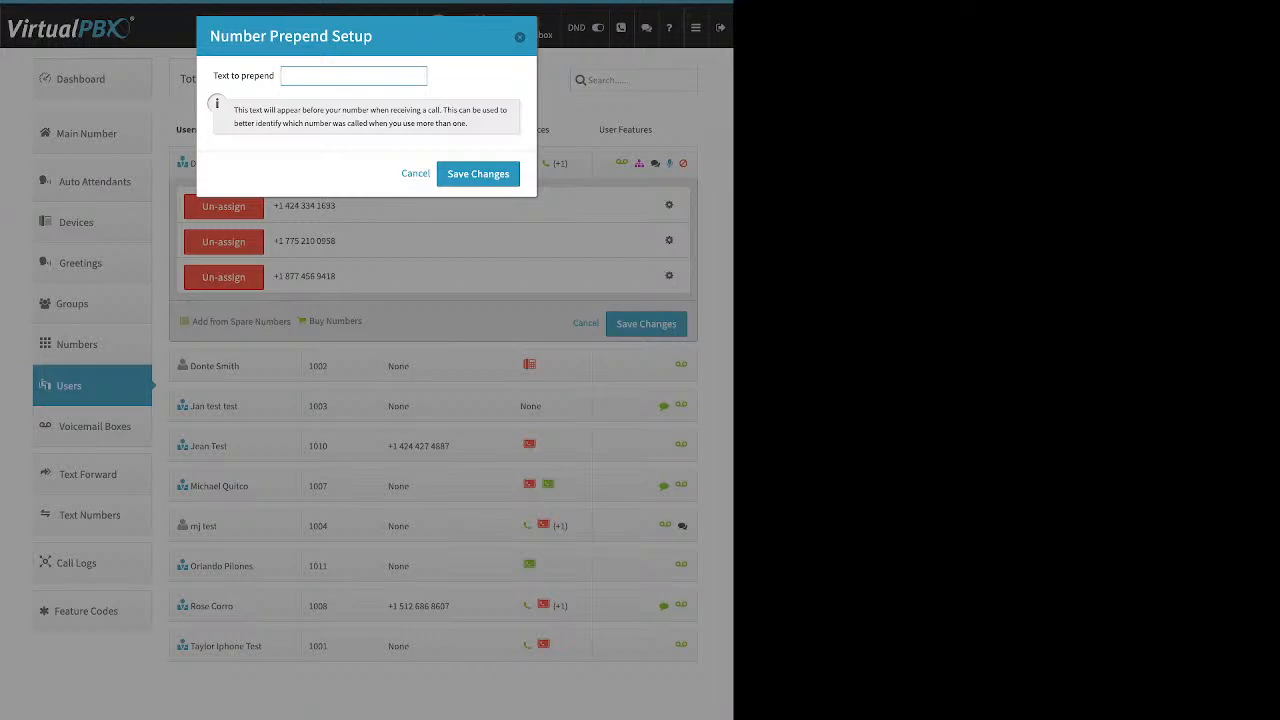
{"action": "key", "text": "Escape"}
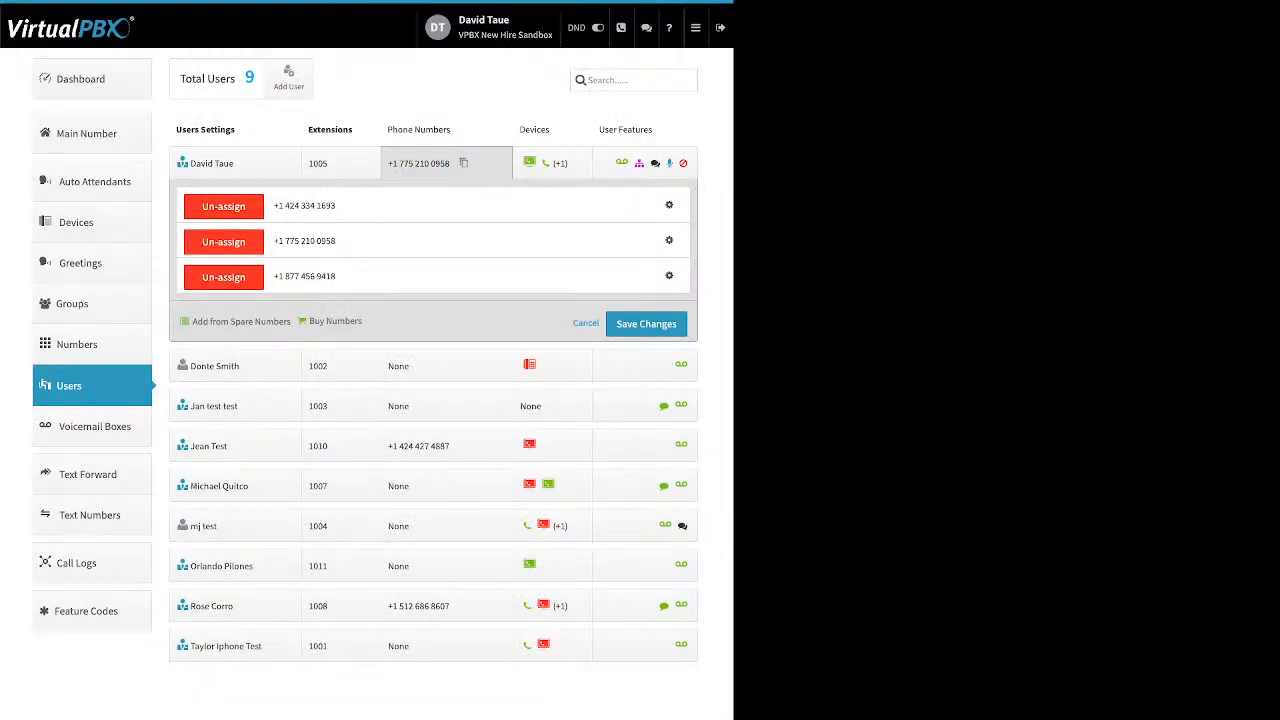
Un-assign the 877 and 424 numbers from the extension 1005 user and save the changes
{"action": "left_click", "coordinate": [223, 277]}
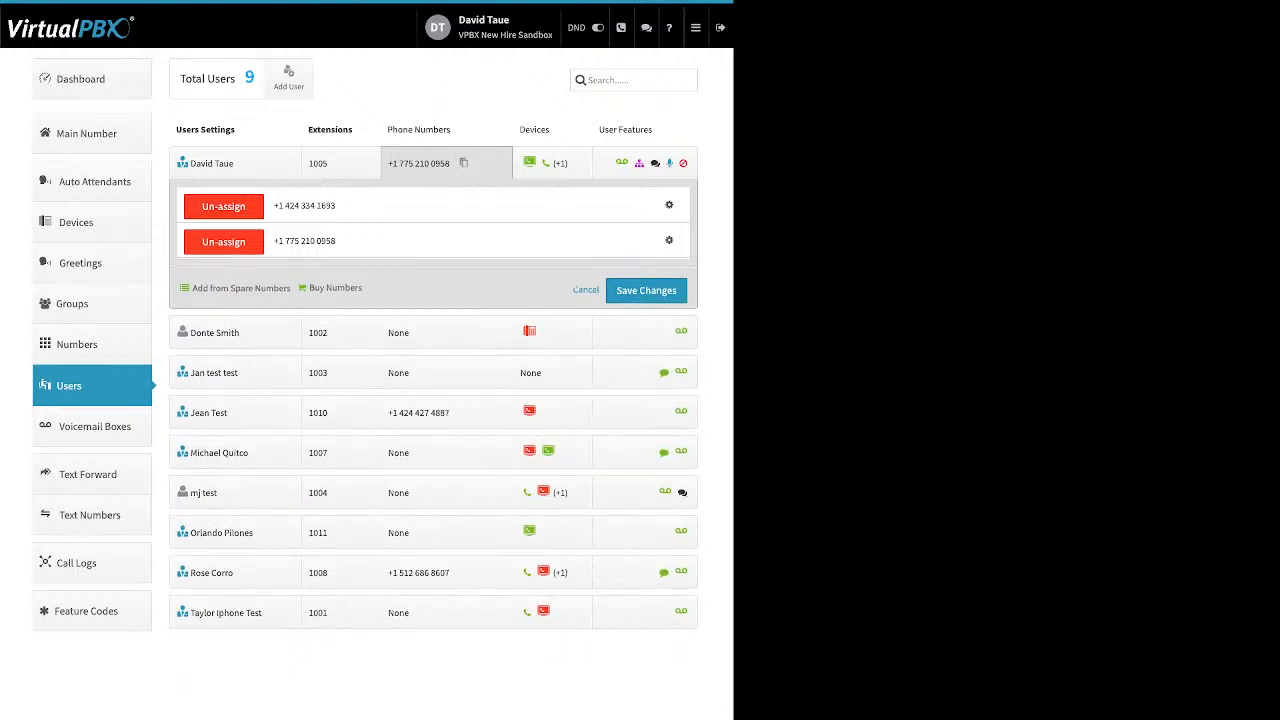
{"action": "left_click", "coordinate": [223, 206]}
{"action": "left_click", "coordinate": [646, 253]}
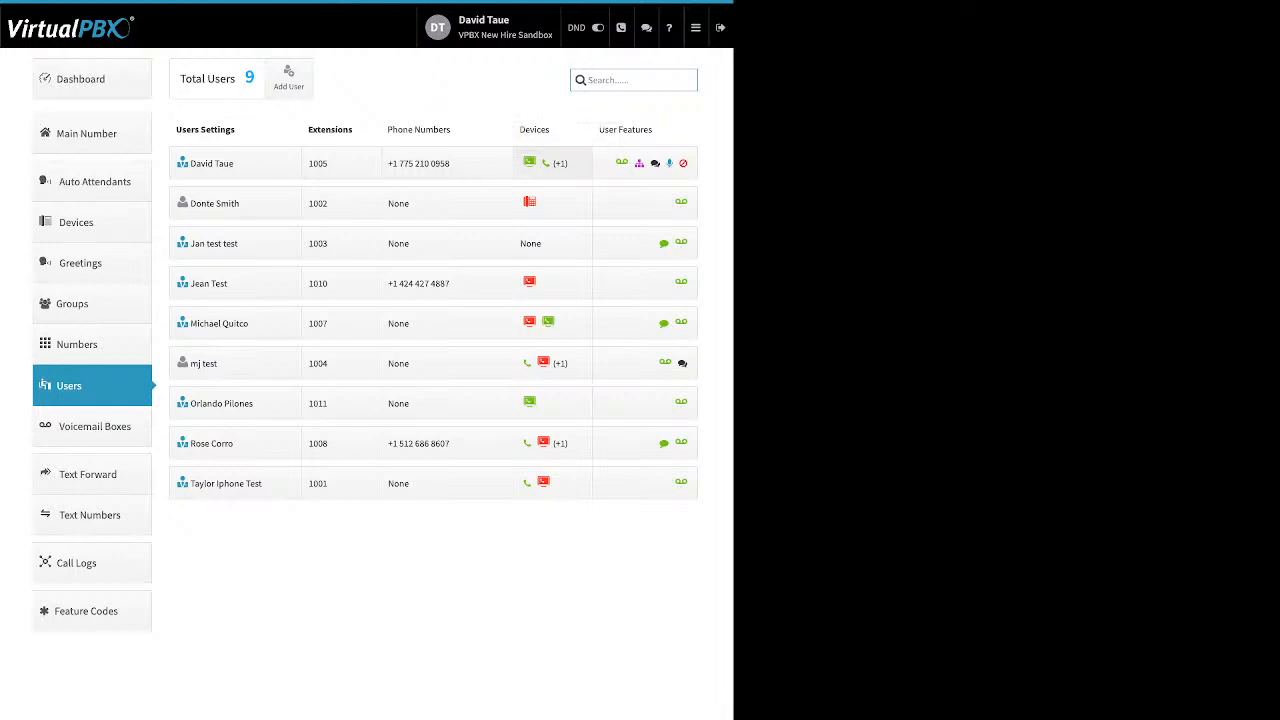
Start adding a SIP phone for the extension 1002 user and browse the Yealink, Htek and Cisco models
{"action": "left_click", "coordinate": [540, 203]}
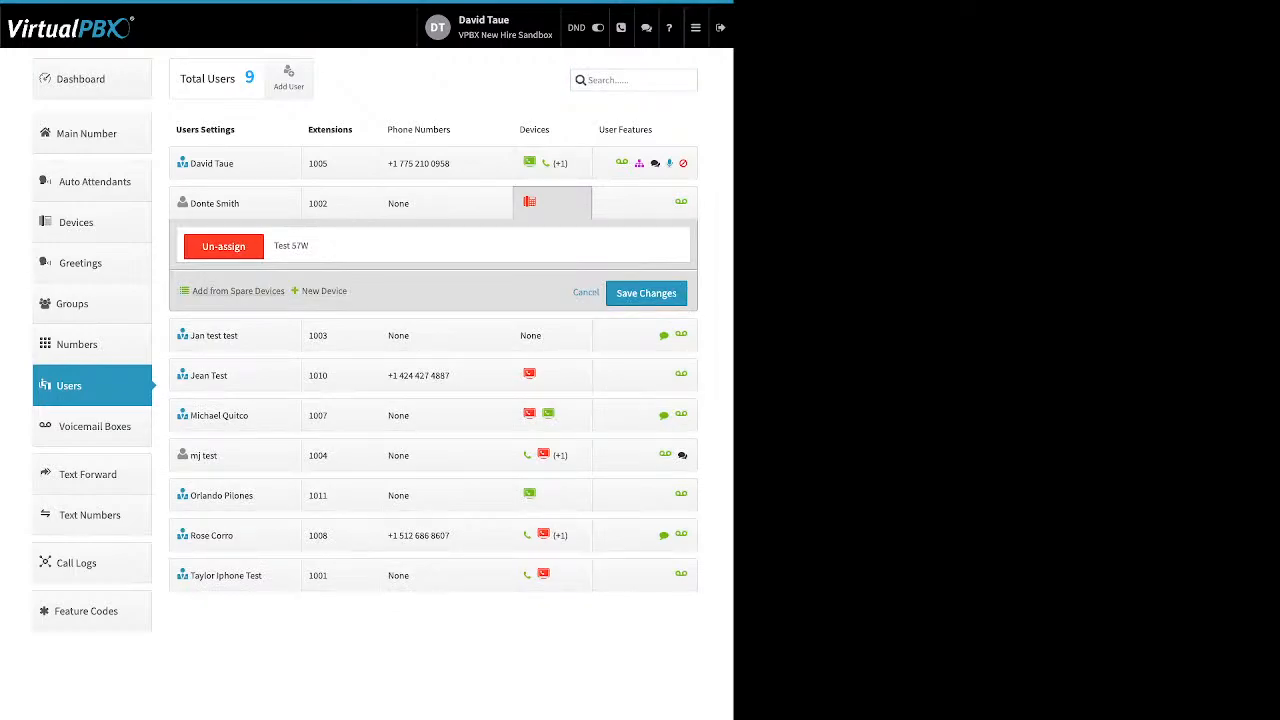
{"action": "left_click", "coordinate": [323, 291]}
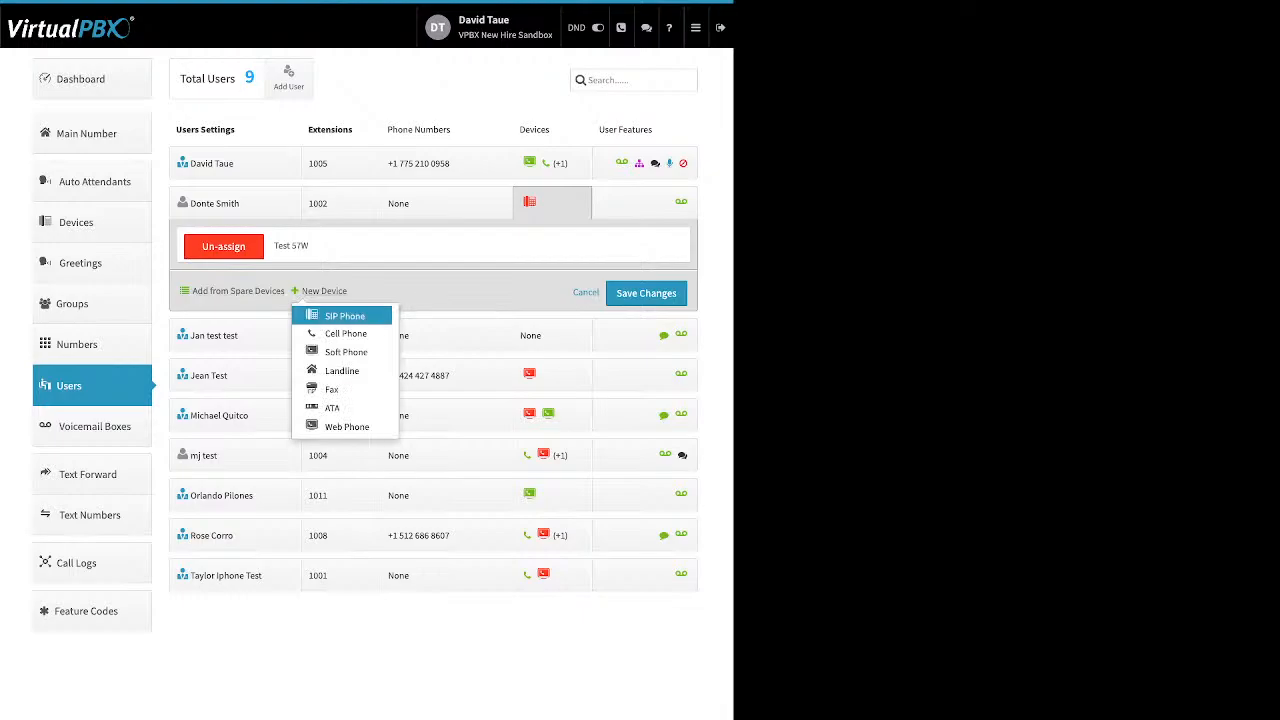
{"action": "left_click", "coordinate": [344, 316]}
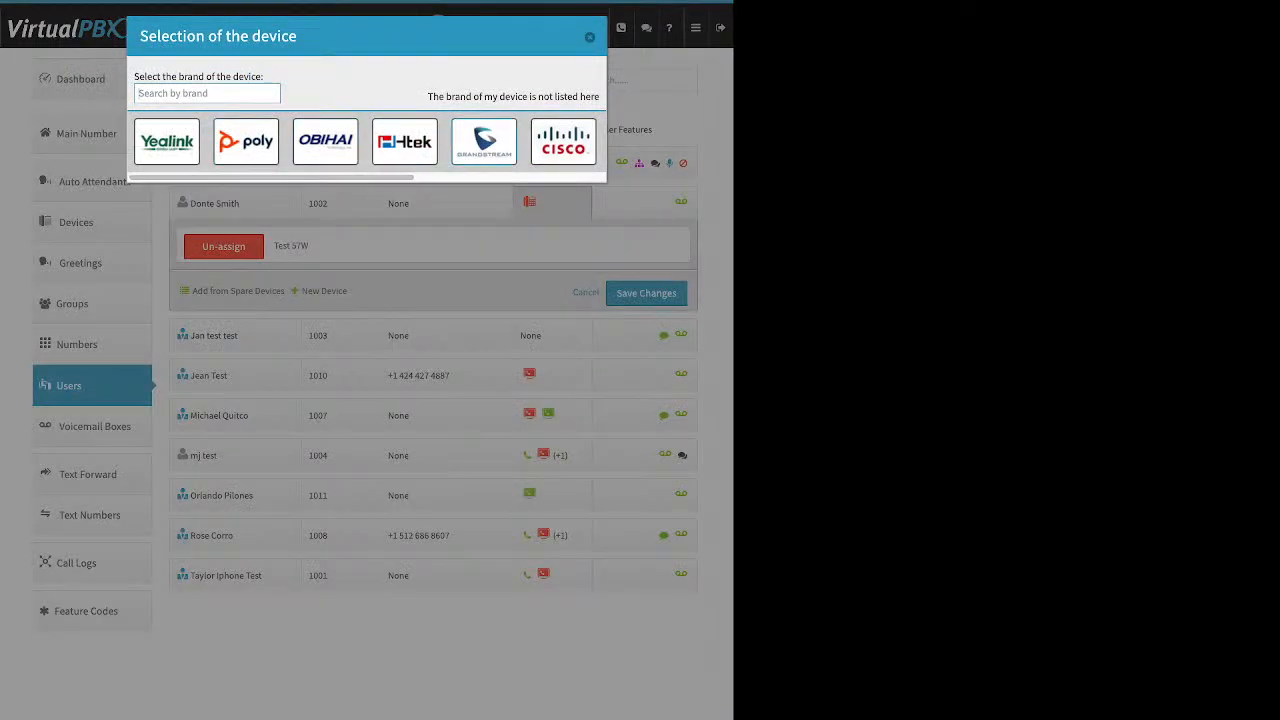
{"action": "left_click", "coordinate": [167, 141]}
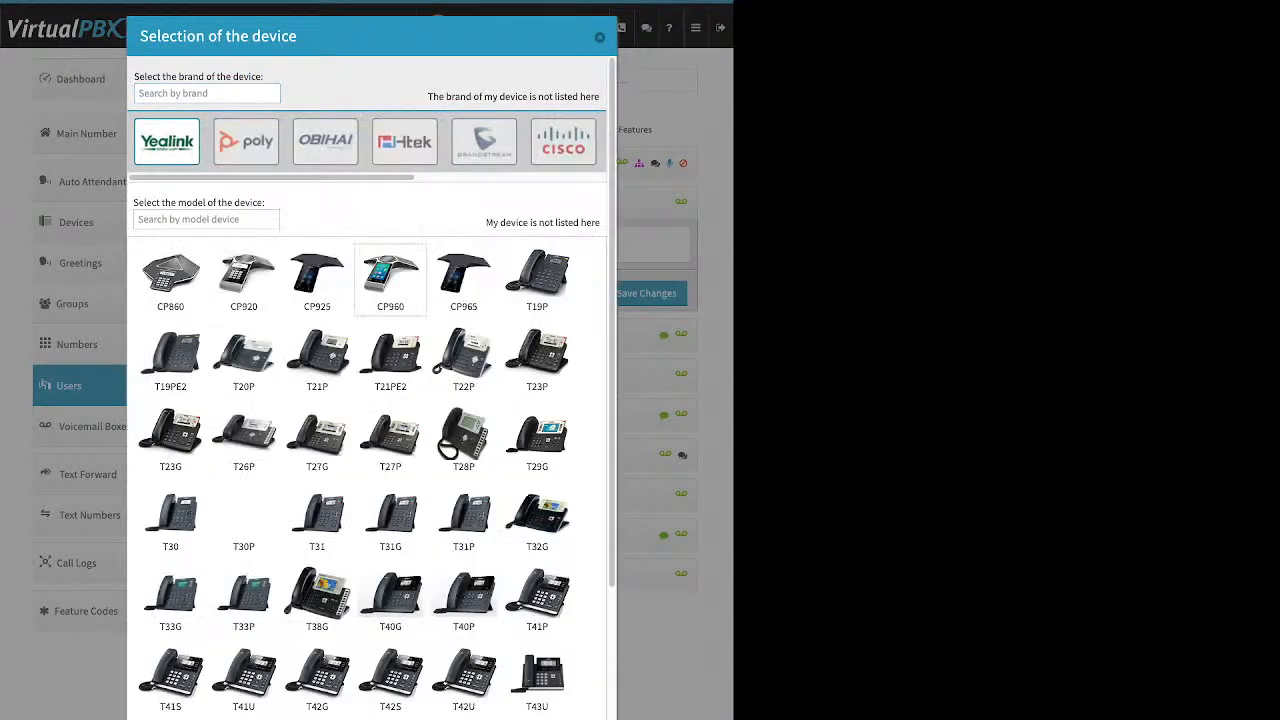
{"action": "scroll", "coordinate": [463, 330], "scroll_direction": "down", "scroll_amount": 3}
{"action": "scroll", "coordinate": [463, 330], "scroll_direction": "up", "scroll_amount": 3}
{"action": "left_click", "coordinate": [404, 141]}
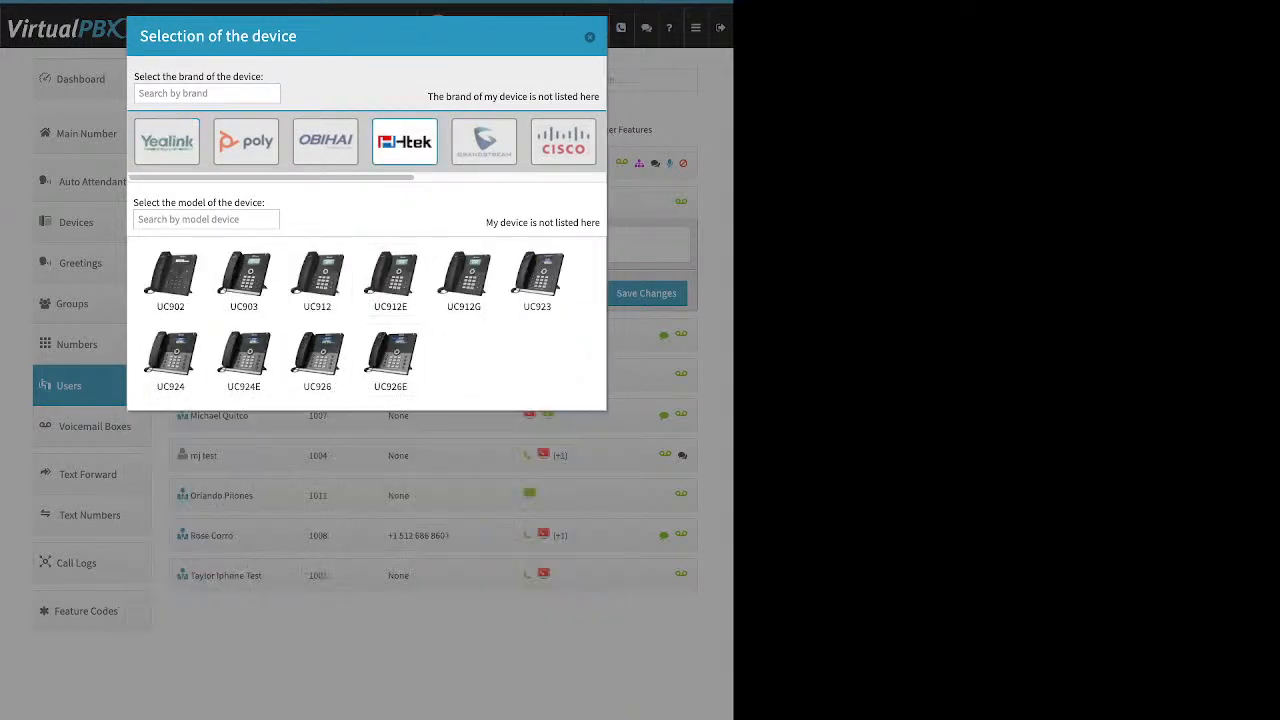
{"action": "left_click", "coordinate": [563, 141]}
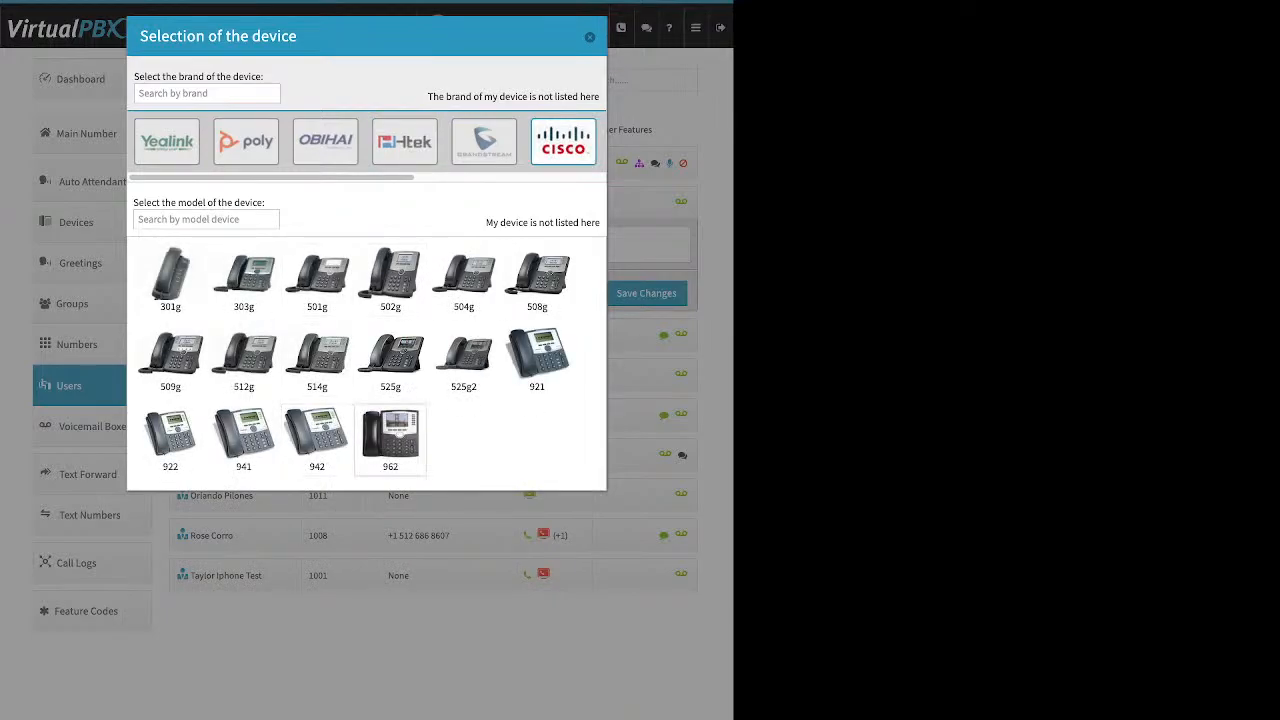
Select the Cisco 962, review its device name and MAC address fields, and close the selection without creating a device
{"action": "left_click", "coordinate": [390, 440]}
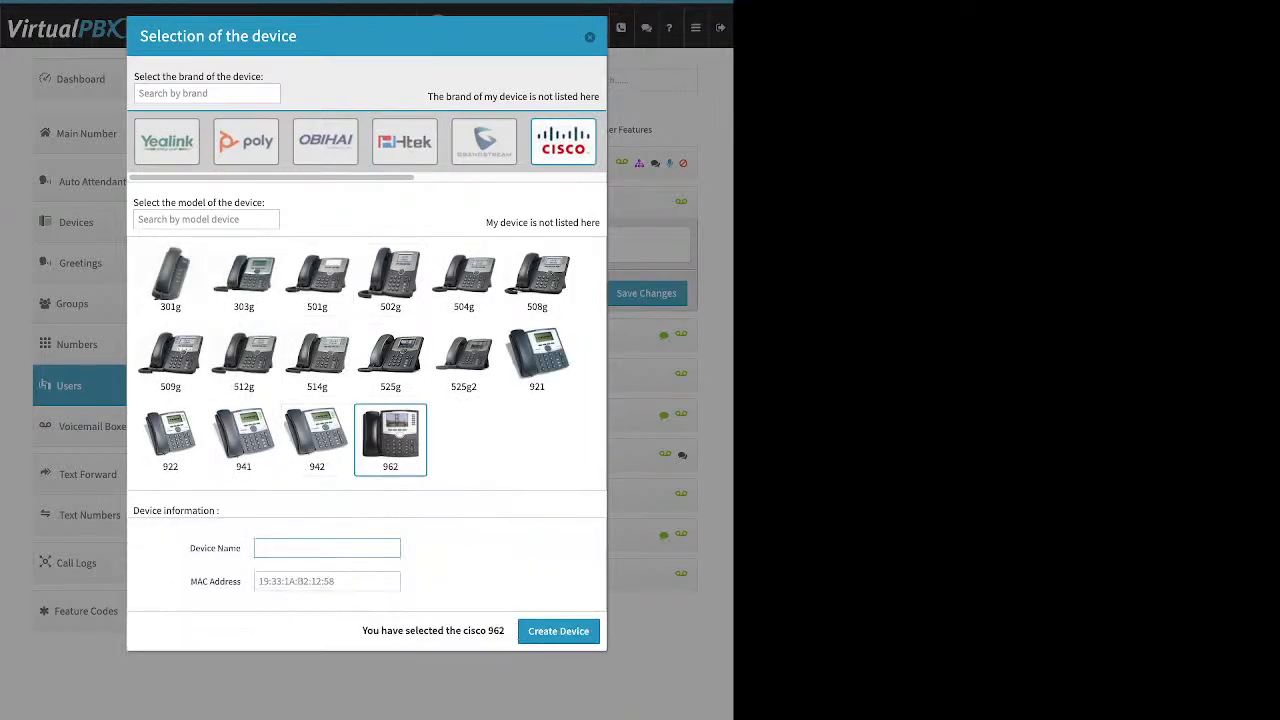
{"action": "left_click_drag", "start_coordinate": [189, 548], "coordinate": [241, 548]}
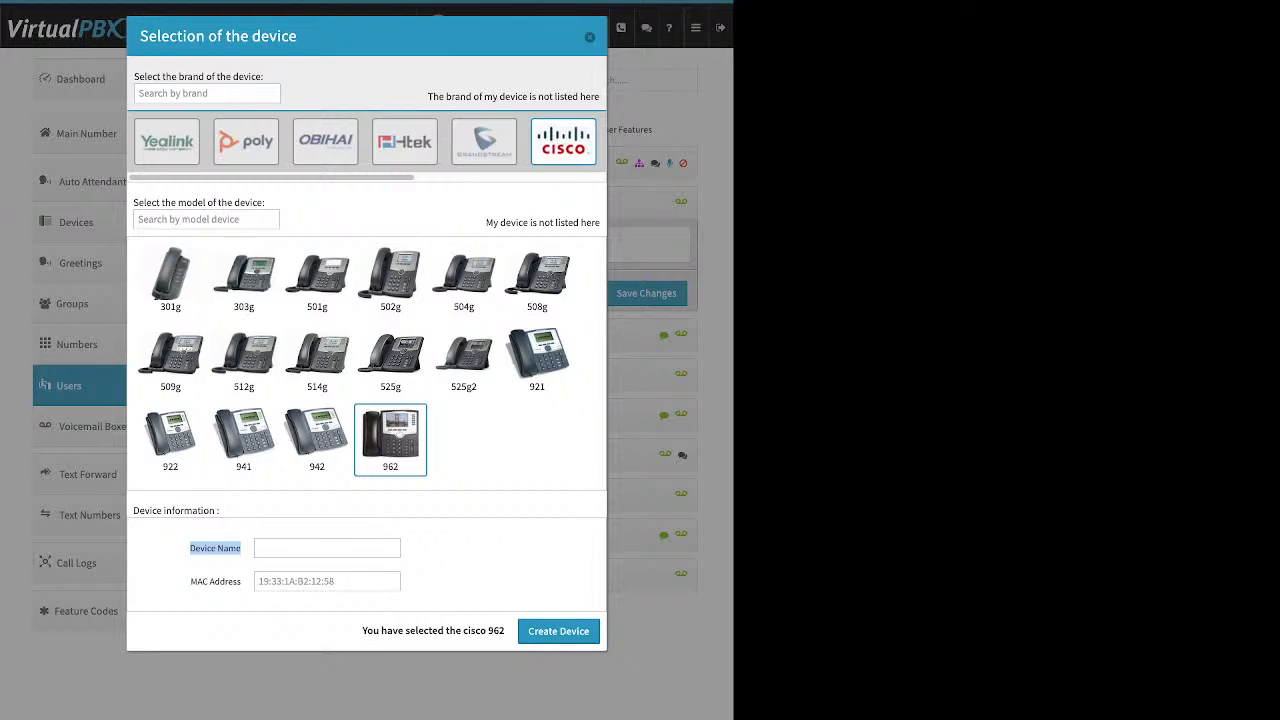
{"action": "triple_click", "coordinate": [215, 581]}
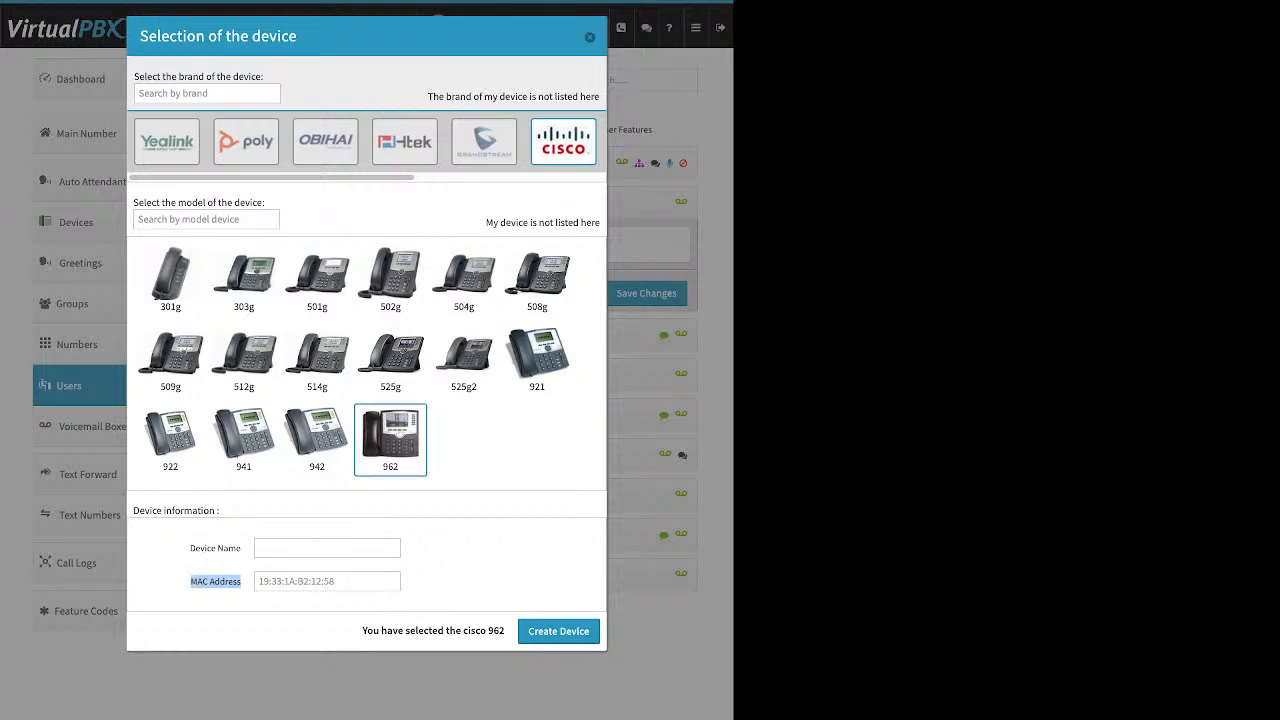
{"action": "left_click", "coordinate": [327, 582]}
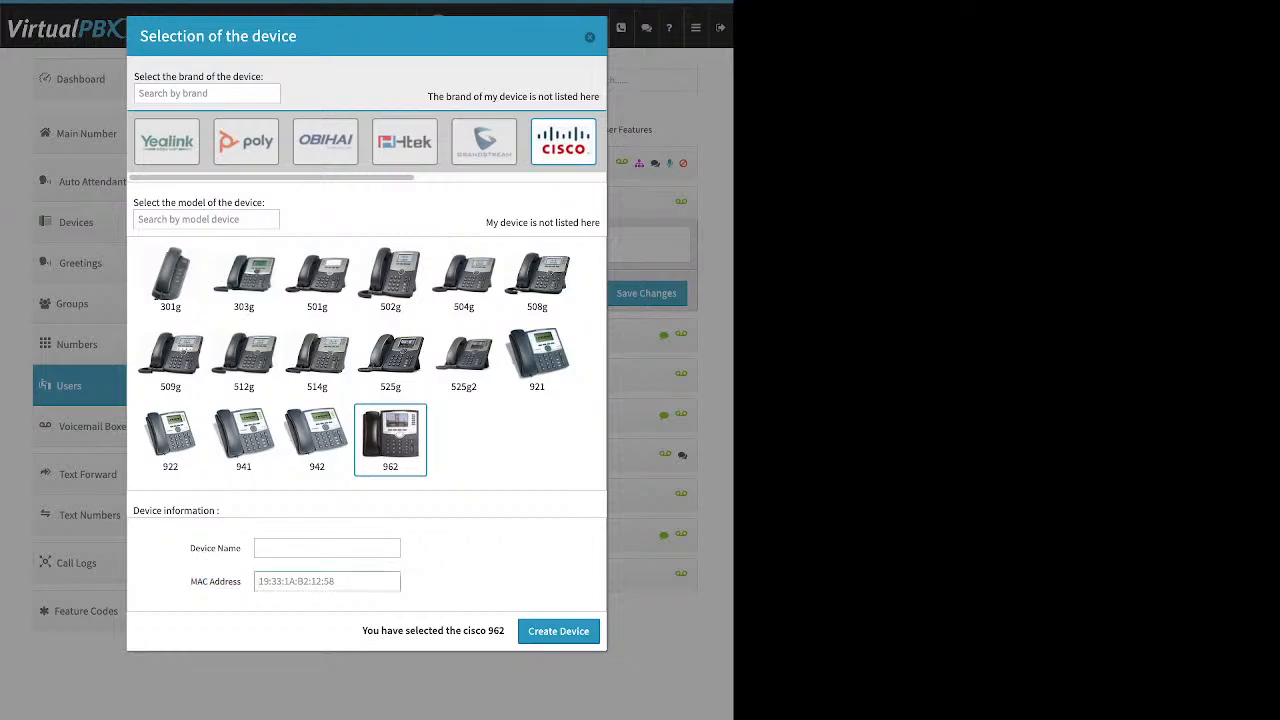
{"action": "left_click", "coordinate": [590, 37]}
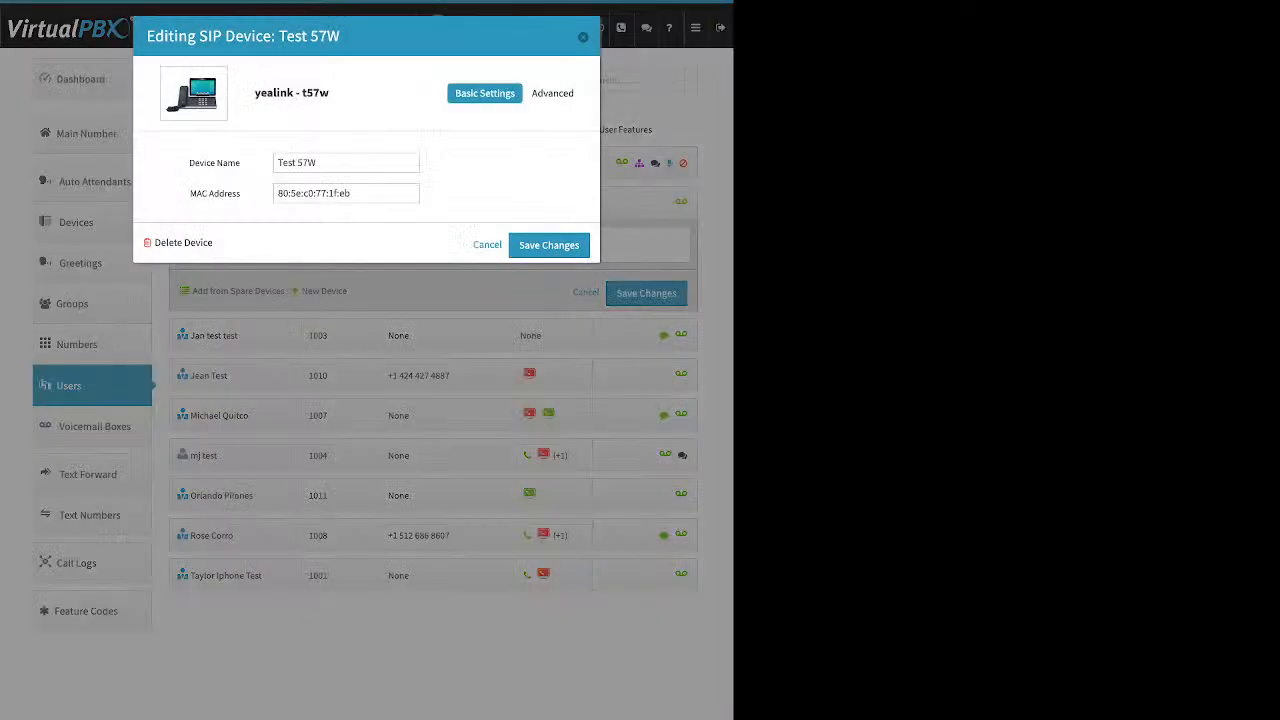
Review the Allow Reprovision option in the Test 57W device's advanced Miscellaneous settings, and close them without saving
{"action": "left_click", "coordinate": [556, 93]}
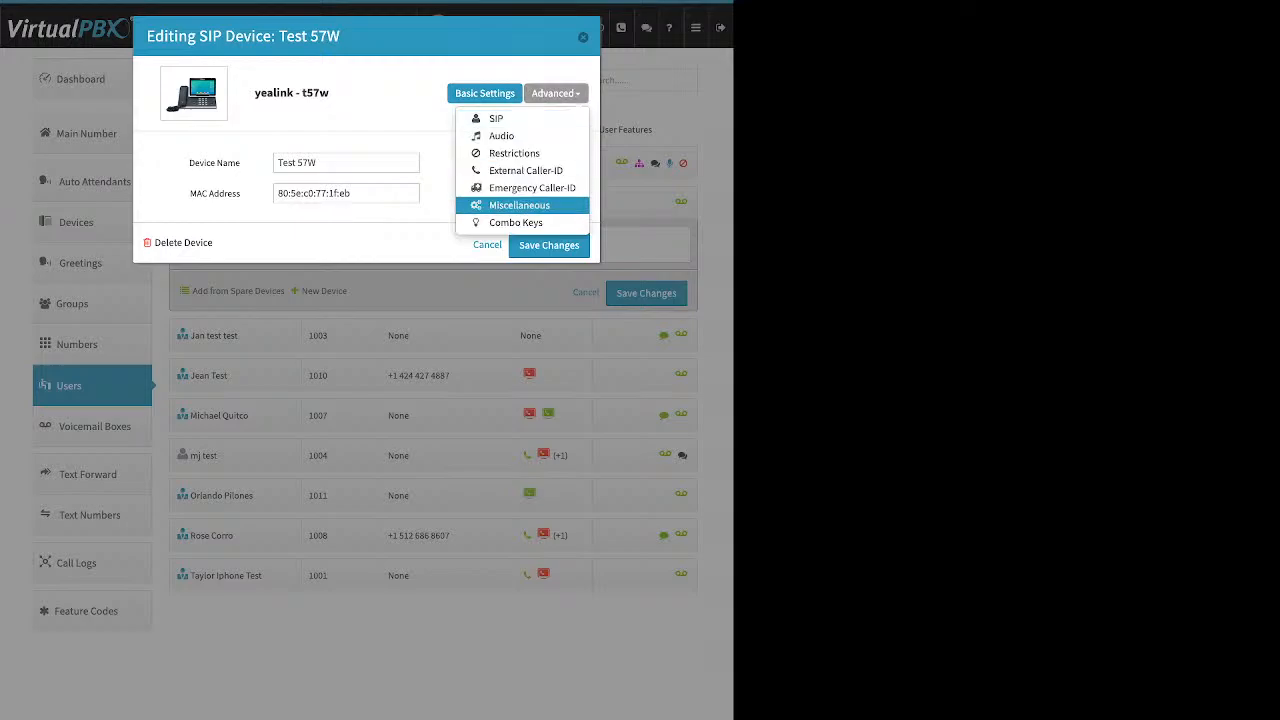
{"action": "left_click", "coordinate": [519, 205]}
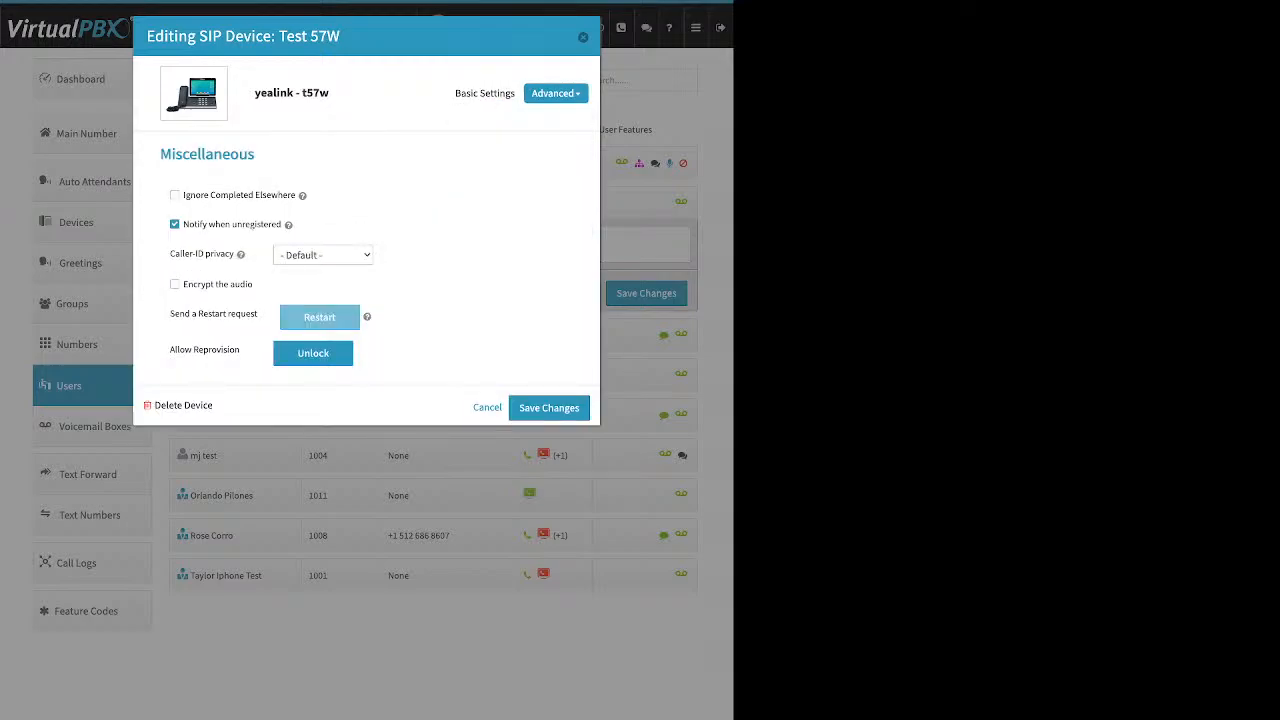
{"action": "triple_click", "coordinate": [205, 350]}
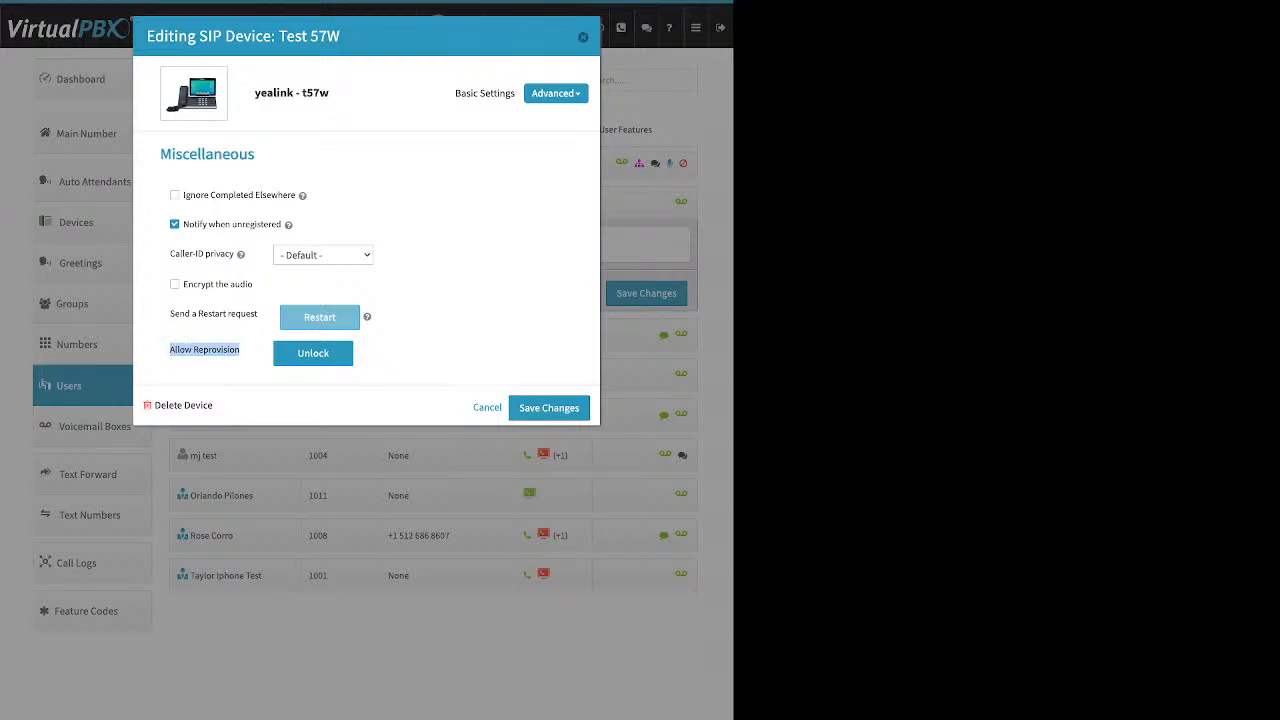
{"action": "key", "text": "Escape"}
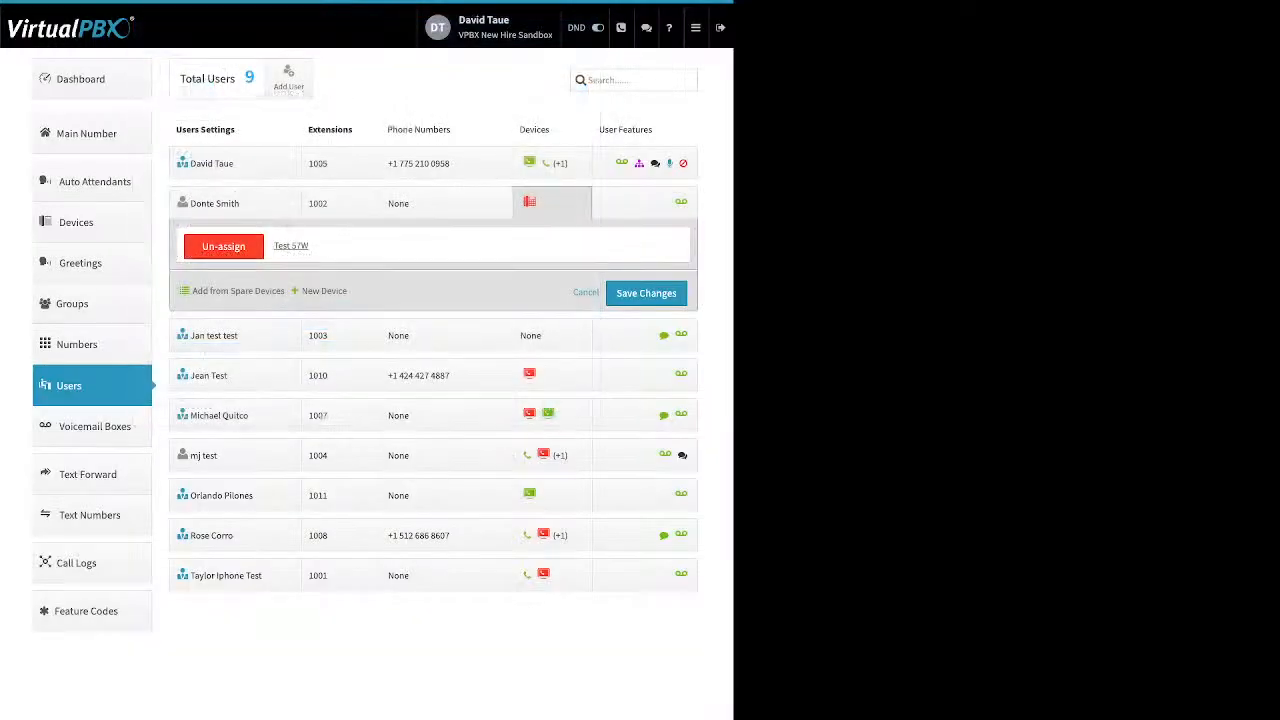
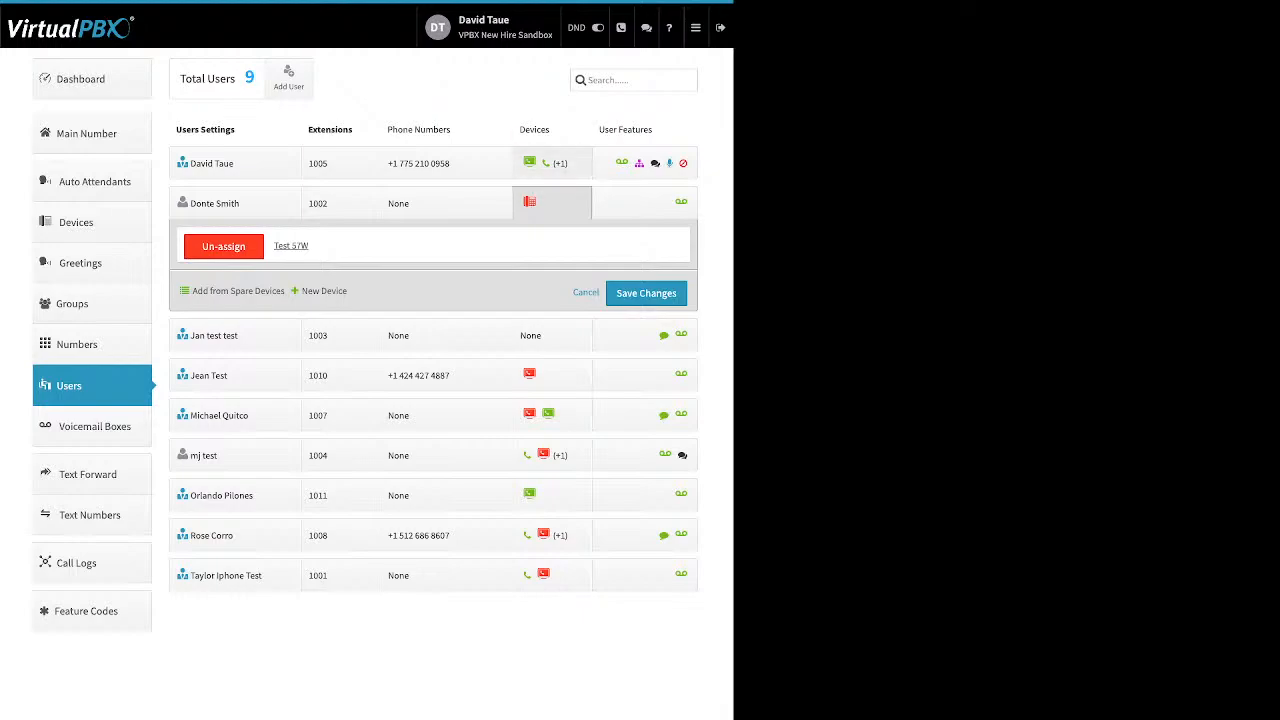
Review the device name and number fields for a new cell phone on extension 1005, and close without creating it
{"action": "left_click", "coordinate": [552, 163]}
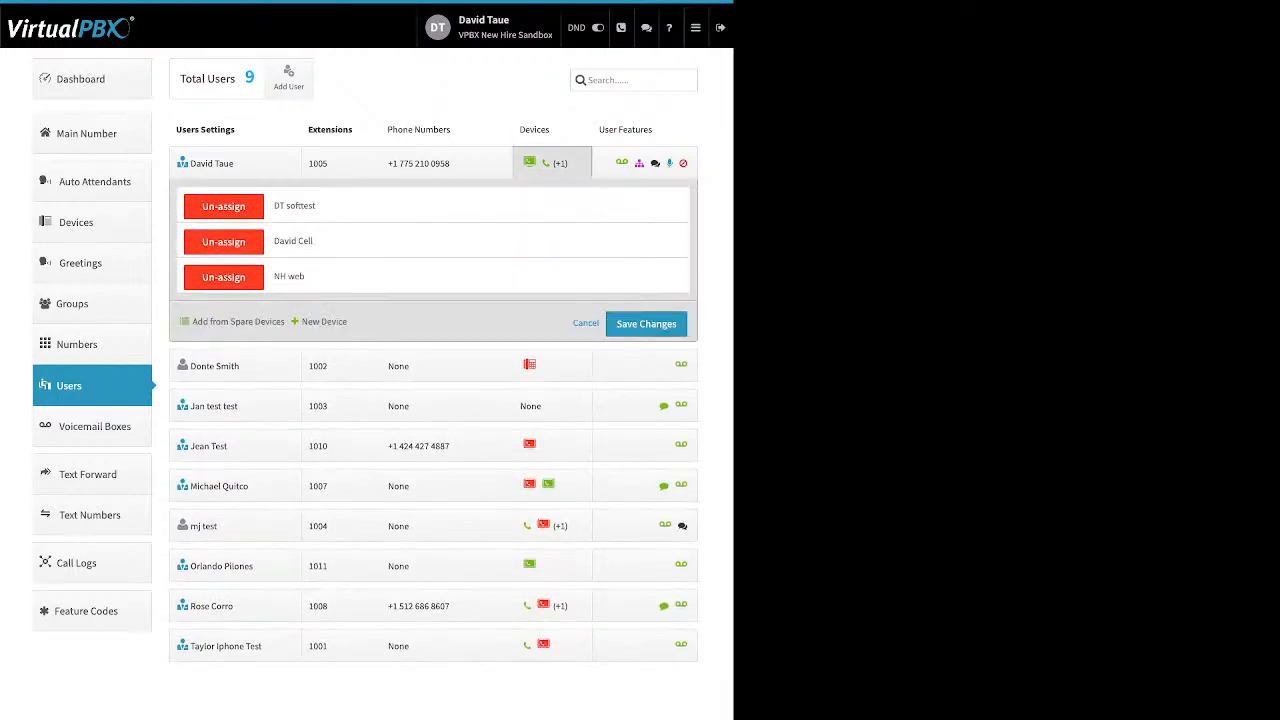
{"action": "left_click", "coordinate": [324, 321]}
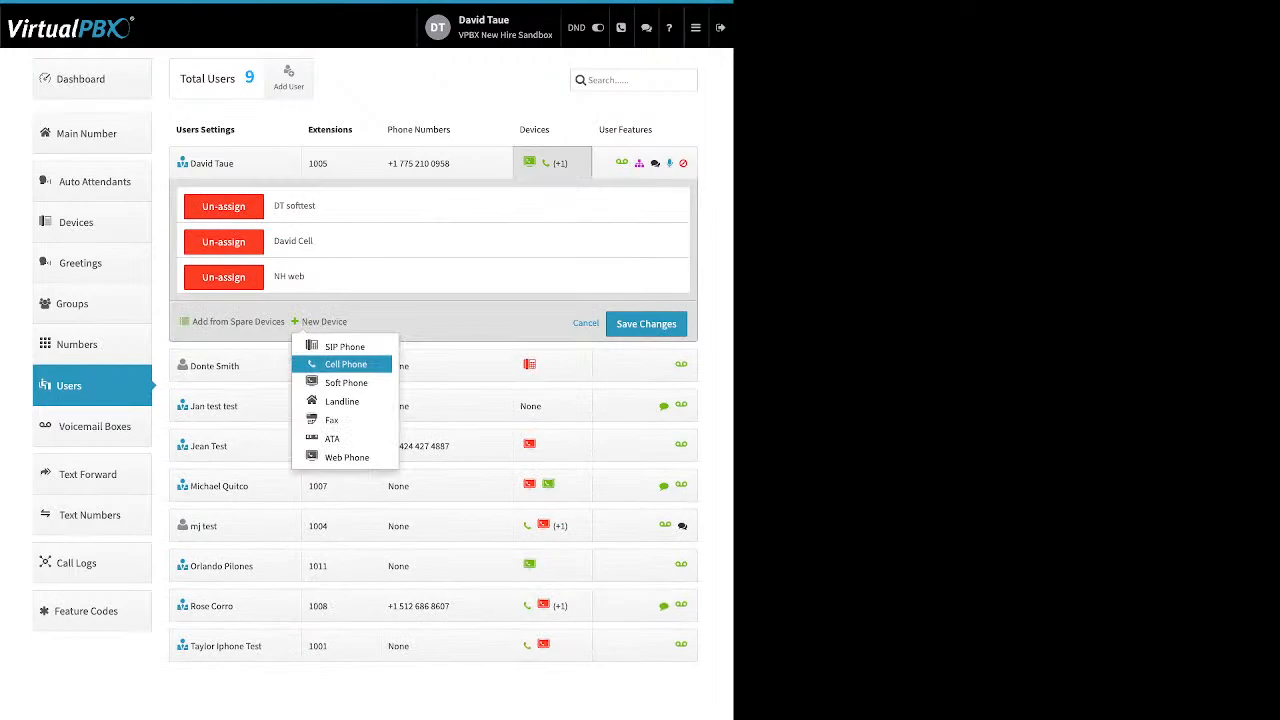
{"action": "left_click", "coordinate": [345, 364]}
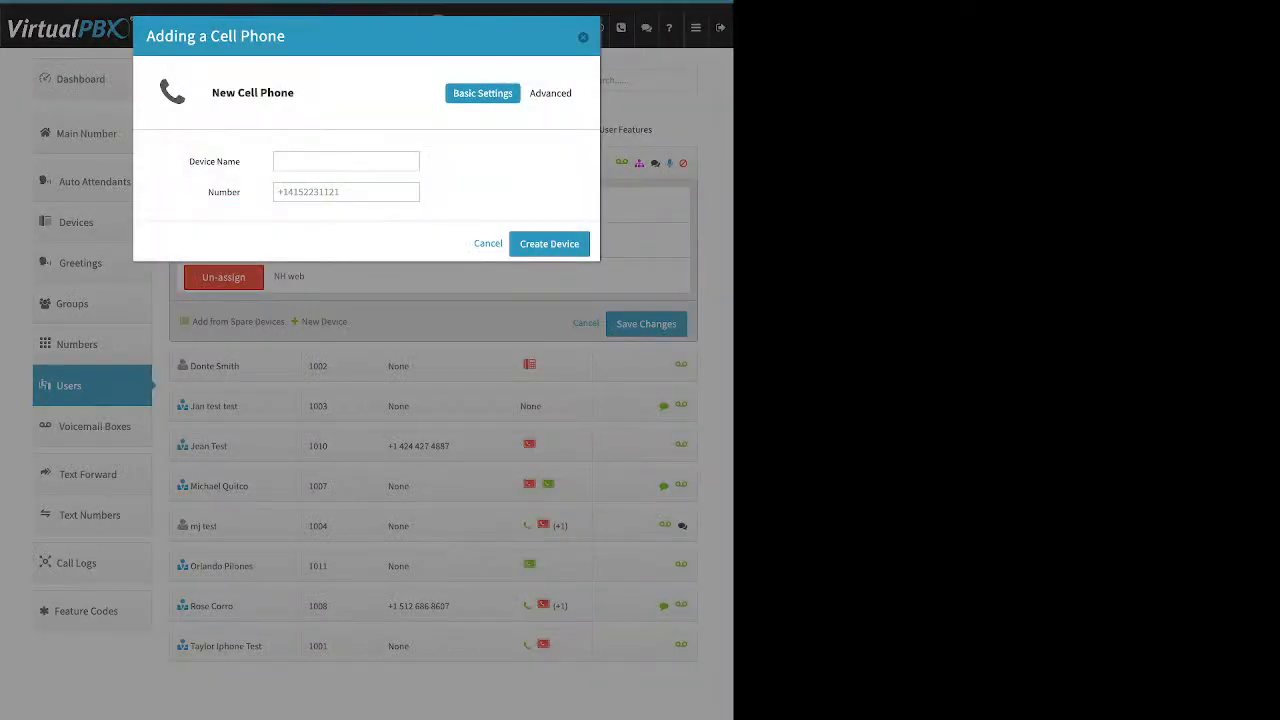
{"action": "left_click_drag", "start_coordinate": [189, 162], "coordinate": [241, 162]}
{"action": "double_click", "coordinate": [224, 192]}
{"action": "key", "text": "Escape"}
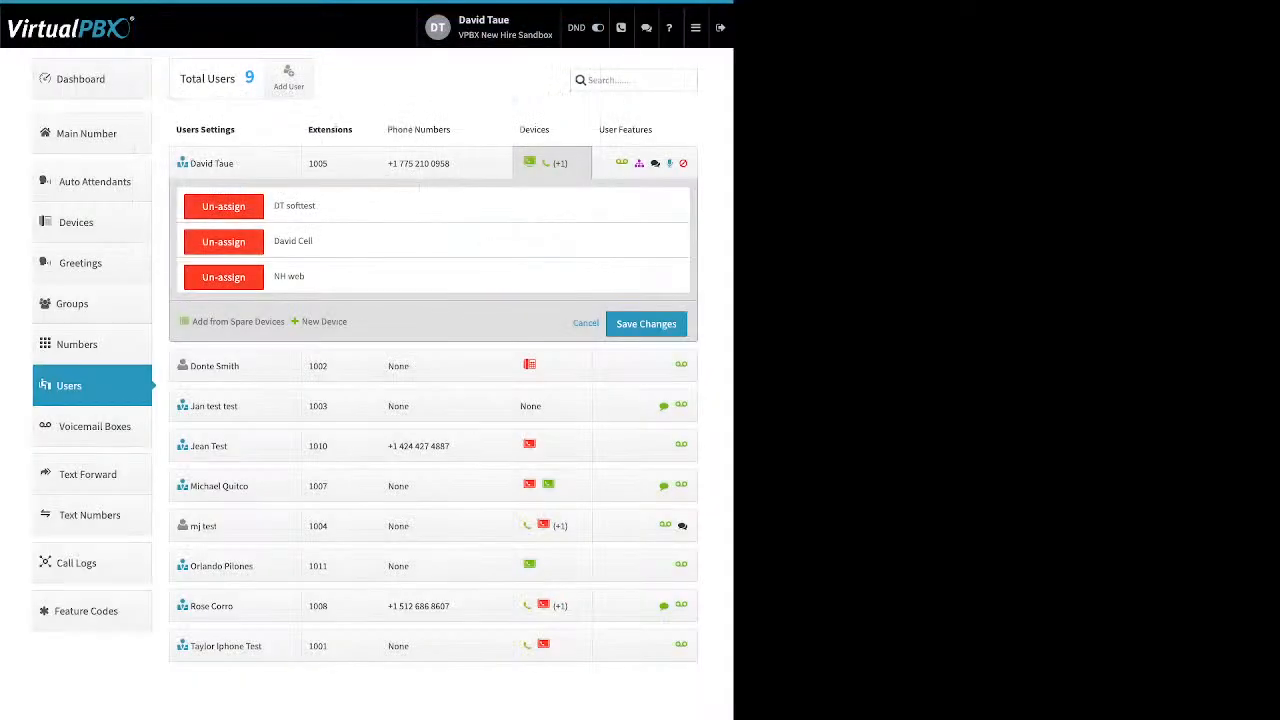
Enable Allow use of cellphone's voicemail in the advanced options of the extension 1005 user's cell phone
{"action": "left_click", "coordinate": [293, 241]}
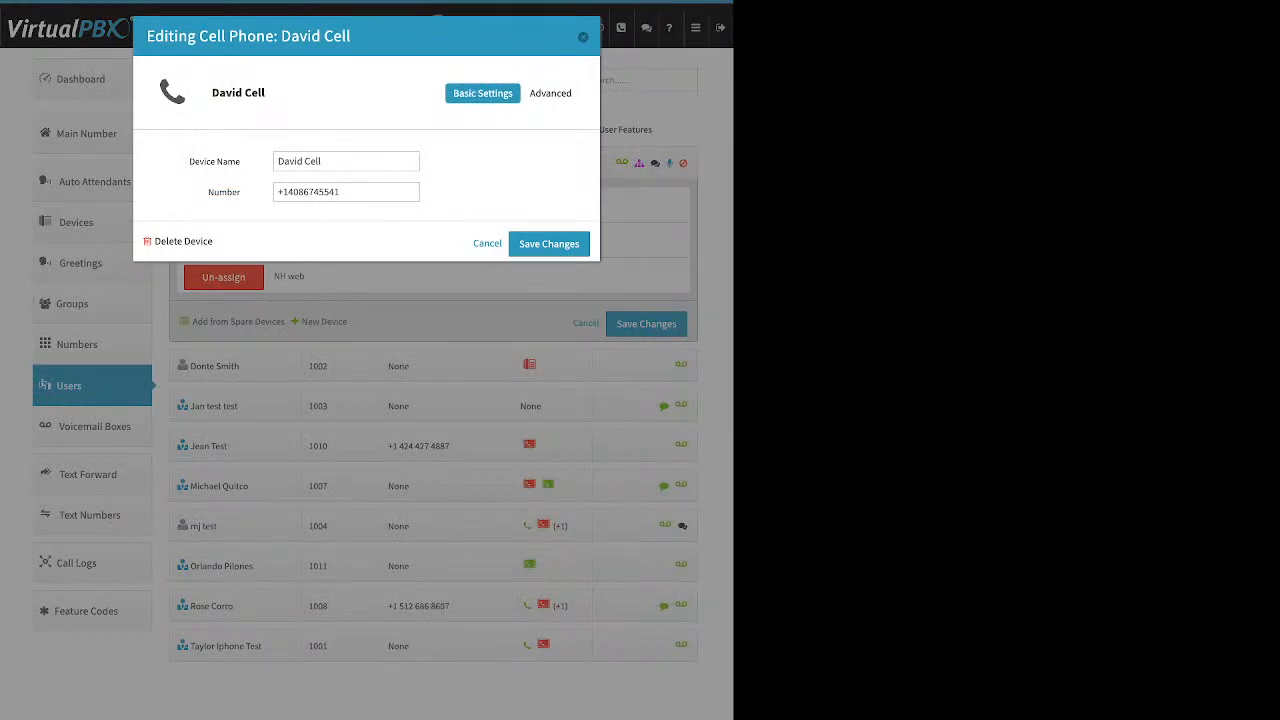
{"action": "left_click", "coordinate": [555, 93]}
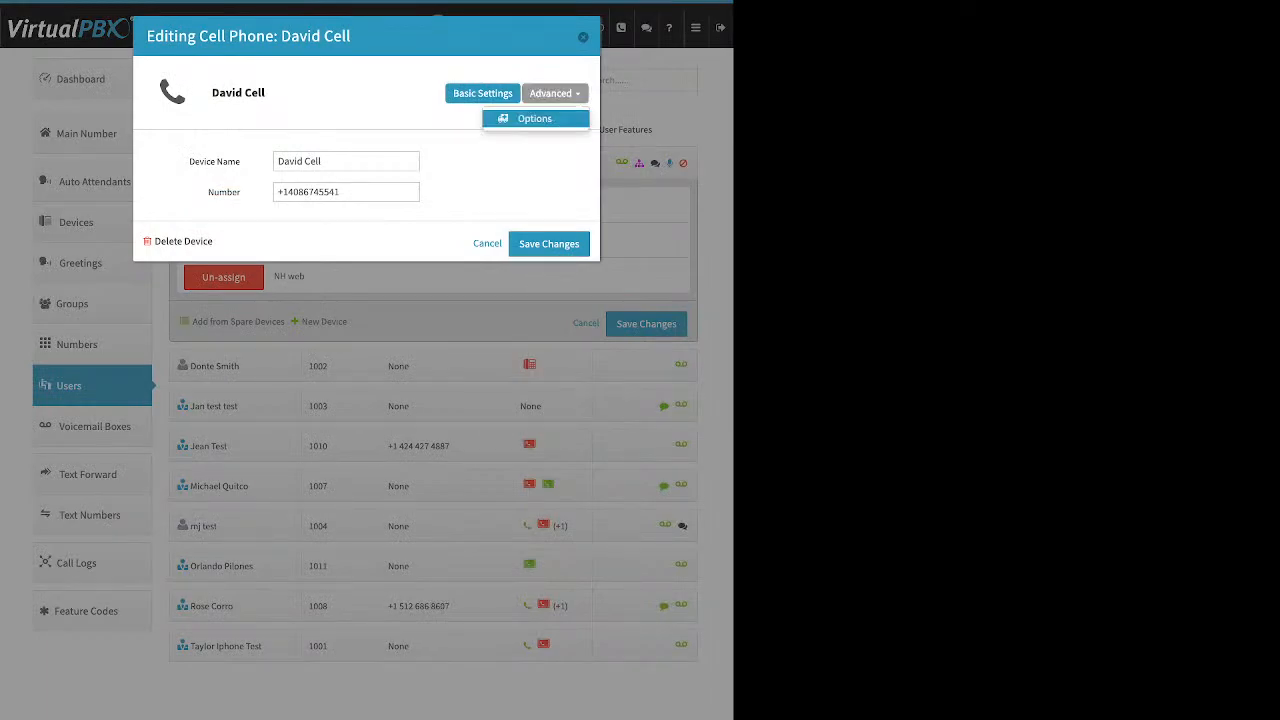
{"action": "left_click", "coordinate": [534, 118]}
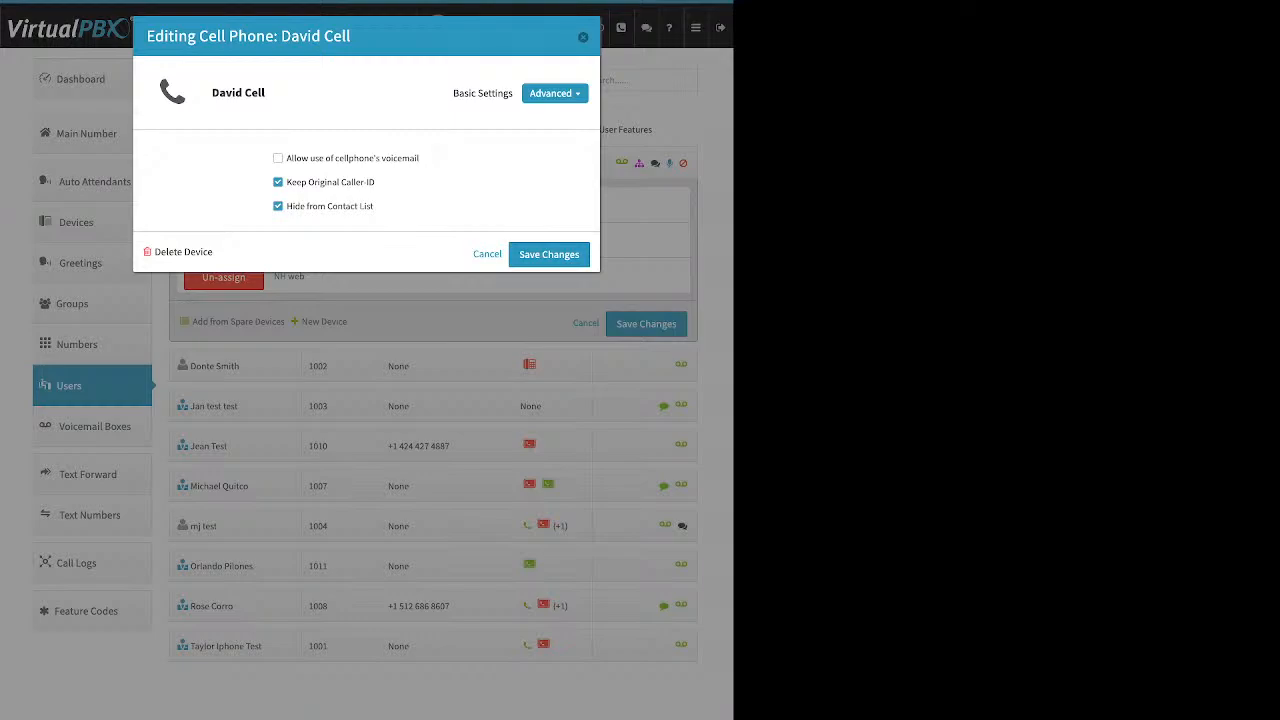
{"action": "left_click_drag", "start_coordinate": [438, 158], "coordinate": [284, 158]}
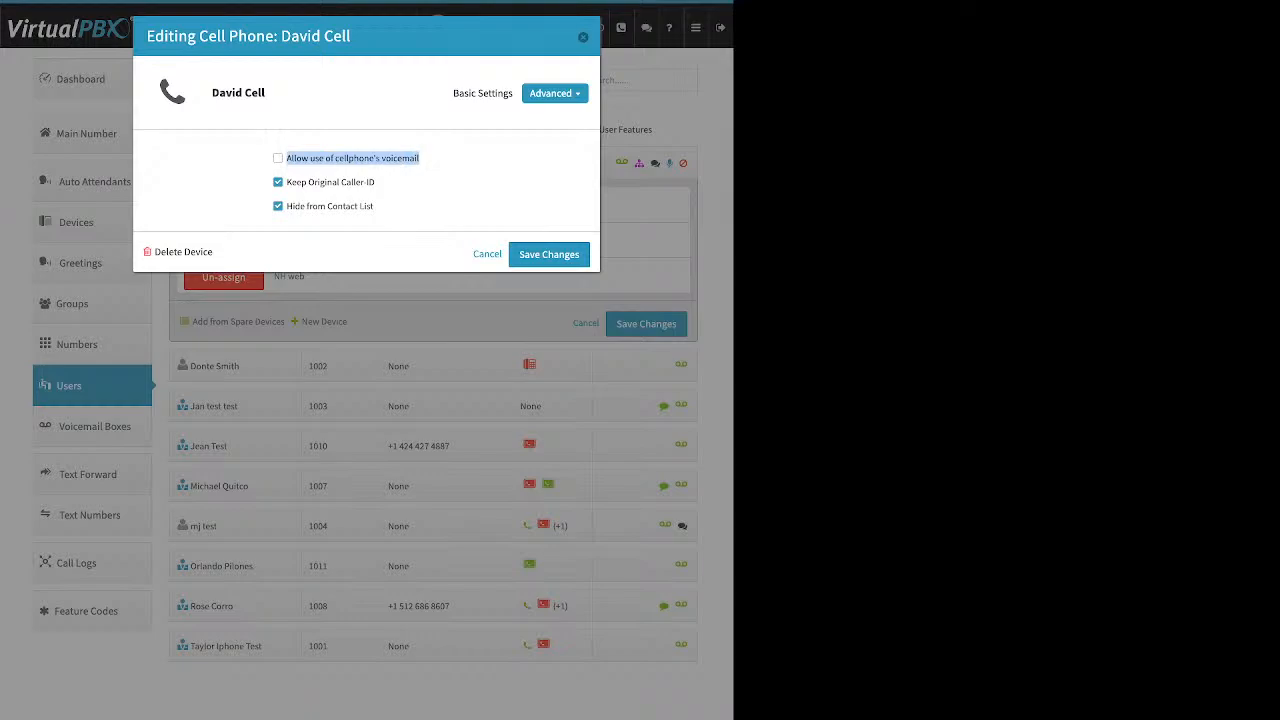
{"action": "left_click", "coordinate": [279, 158]}
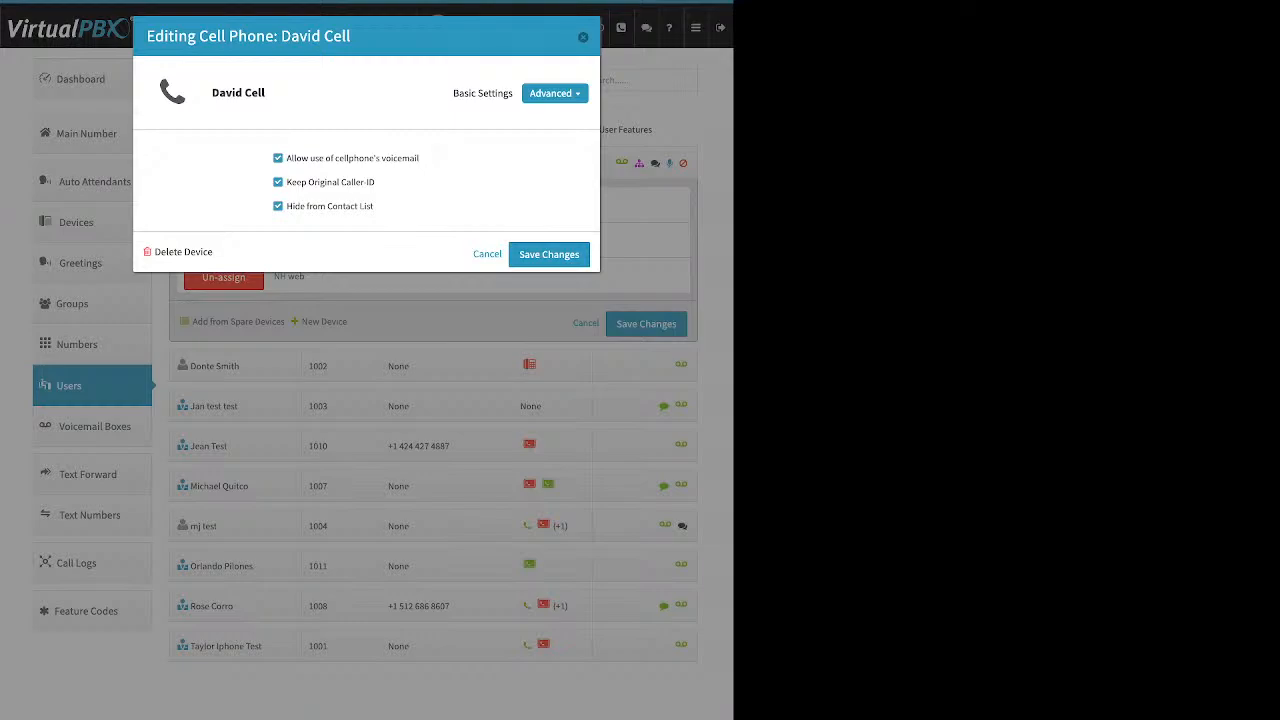
Turn off Keep Original Caller-ID for the extension 1005 user's cell phone and save the device changes
{"action": "left_click_drag", "start_coordinate": [376, 182], "coordinate": [286, 182]}
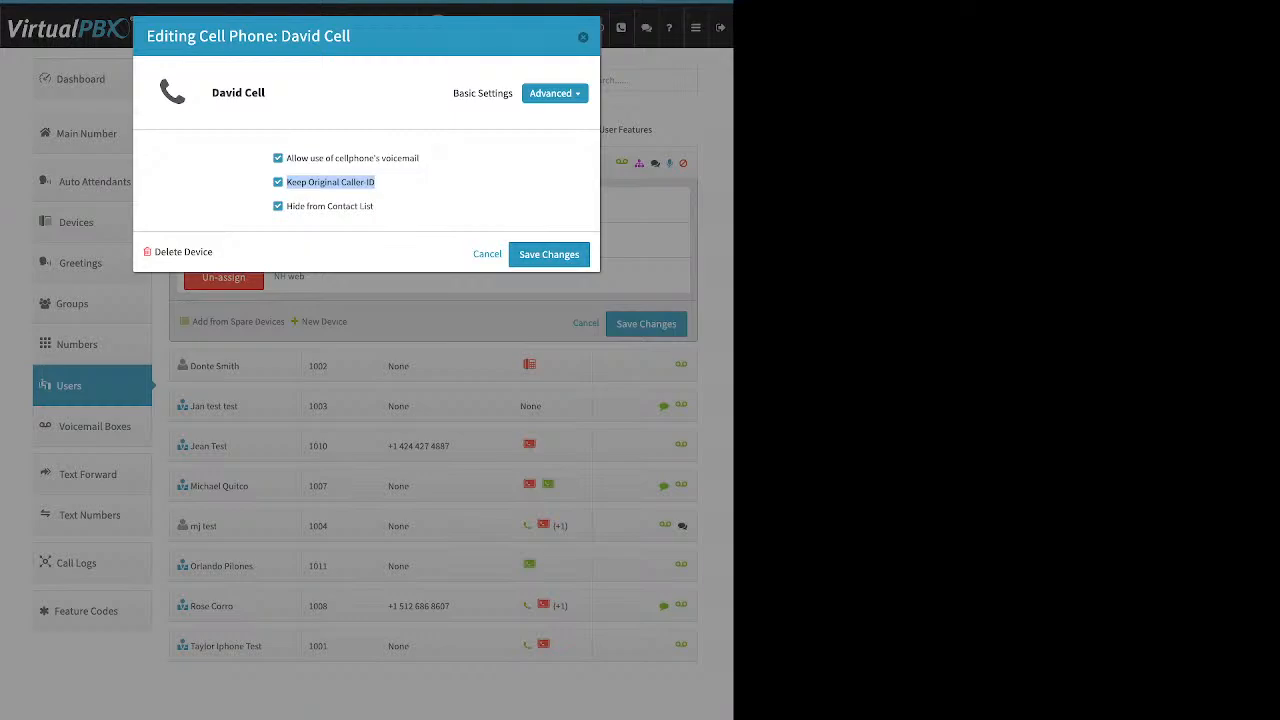
{"action": "left_click", "coordinate": [278, 182]}
{"action": "left_click_drag", "start_coordinate": [376, 182], "coordinate": [301, 182]}
{"action": "left_click", "coordinate": [549, 254]}
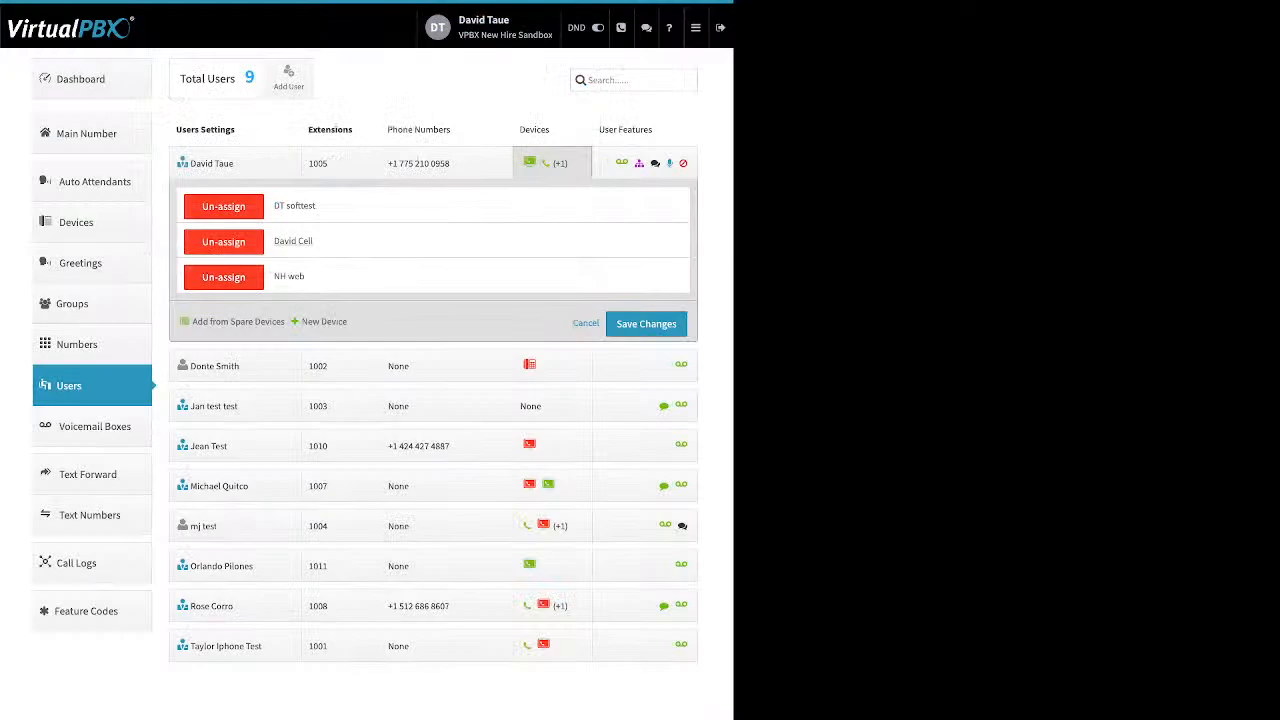
Review the company Caller ID number setting from the dashboard and close it without changes
{"action": "left_click", "coordinate": [92, 79]}
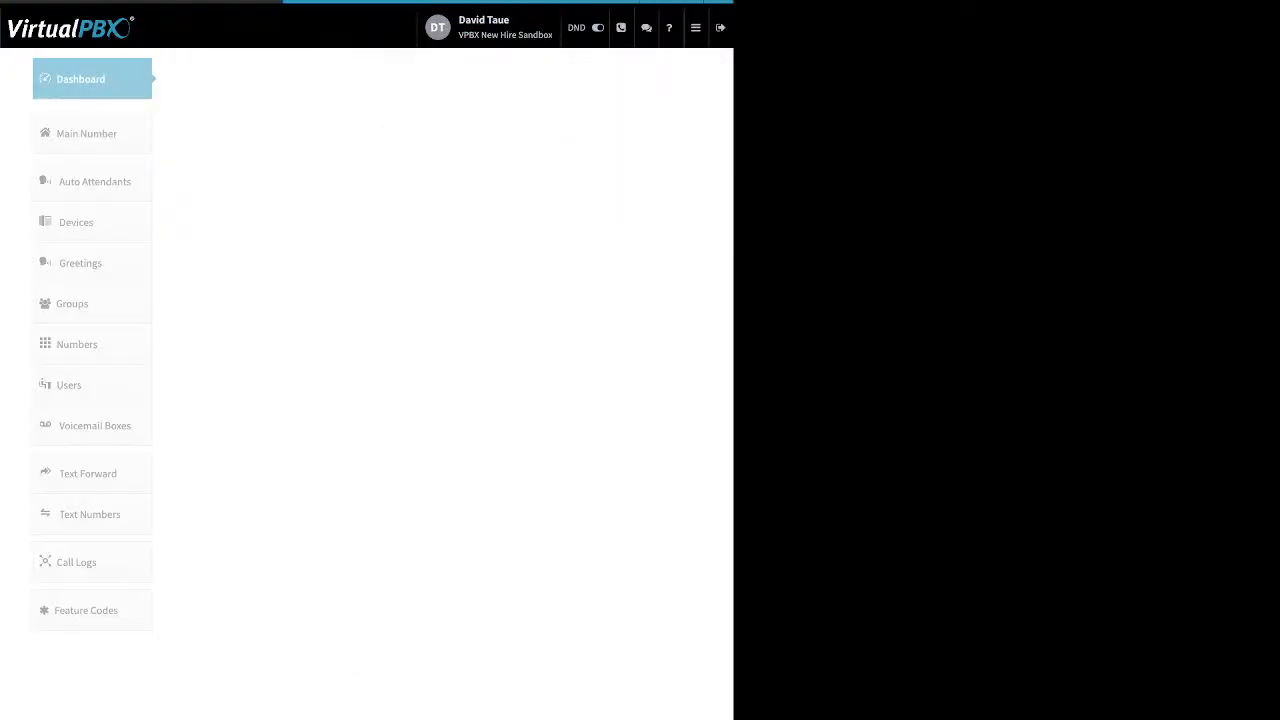
{"action": "left_click", "coordinate": [500, 79]}
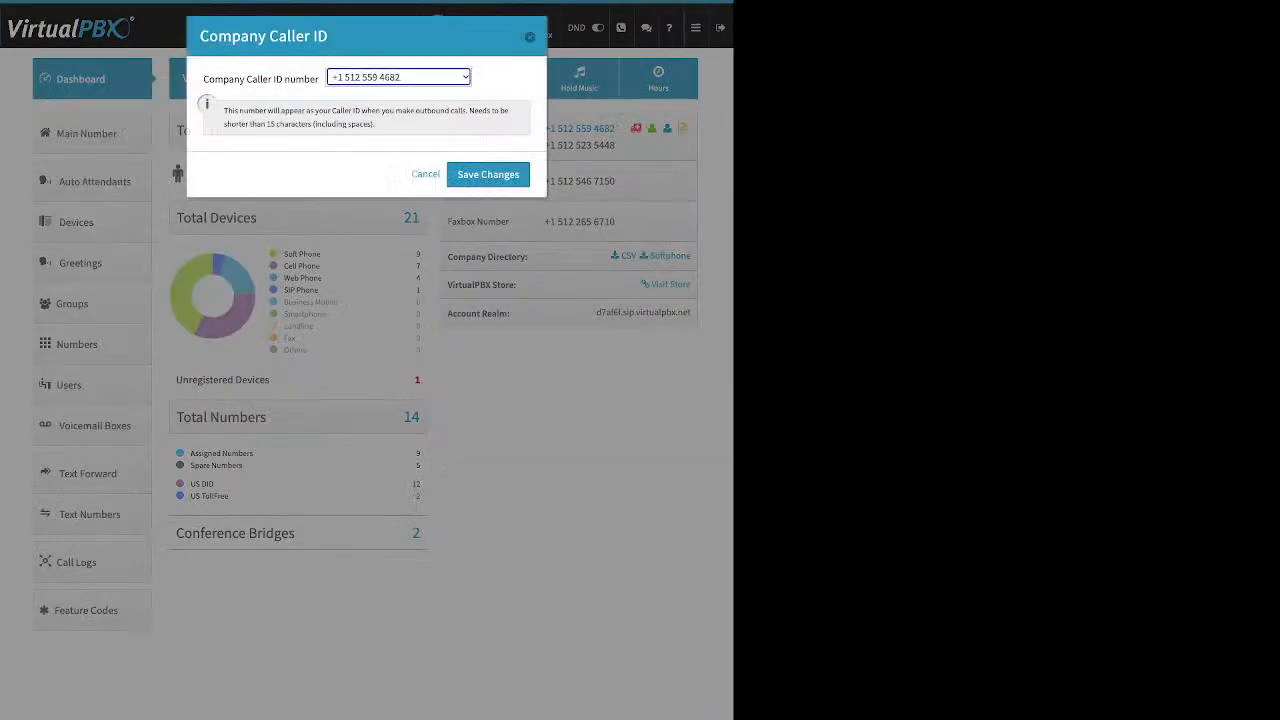
{"action": "left_click_drag", "start_coordinate": [229, 80], "coordinate": [319, 80]}
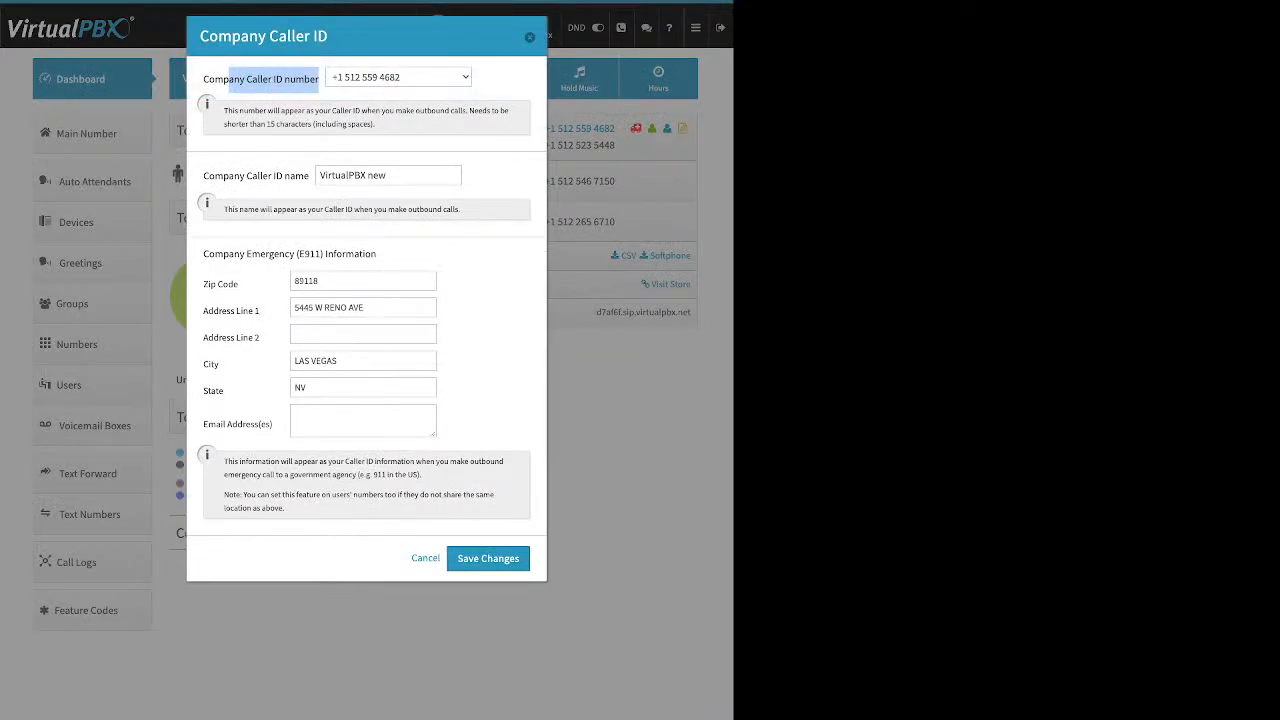
{"action": "left_click", "coordinate": [530, 38]}
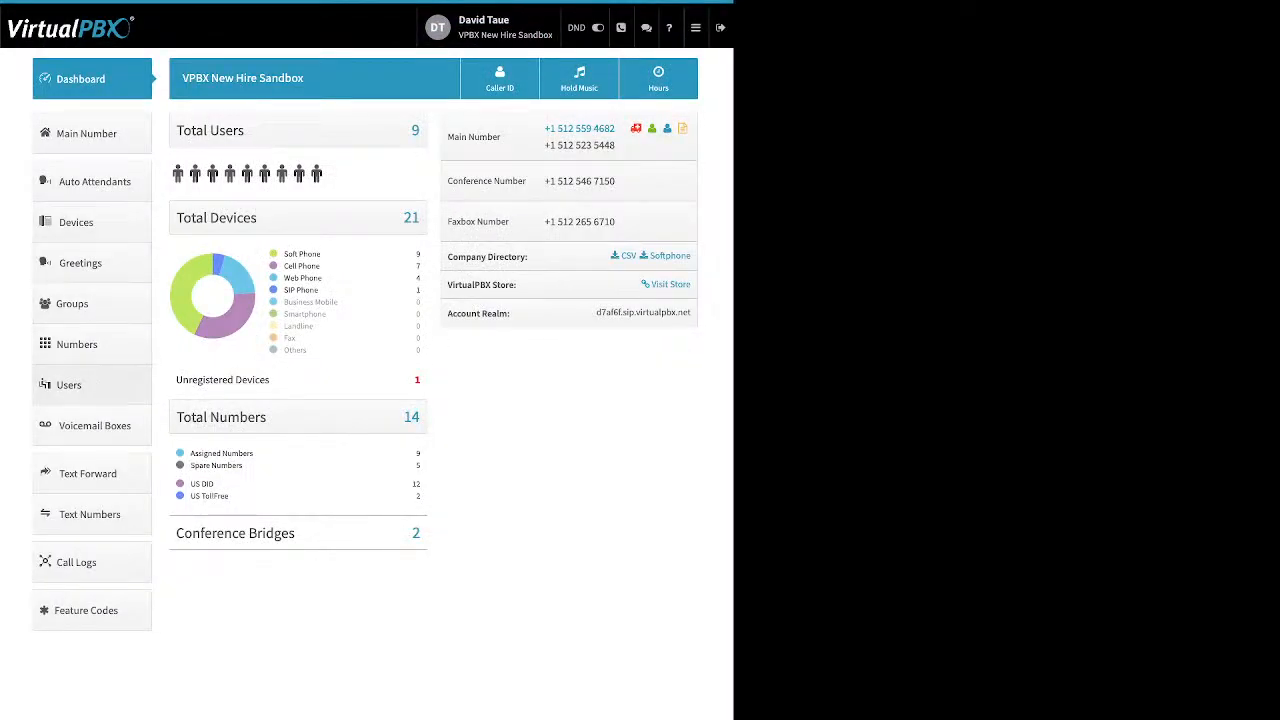
Return to the user list, review the new device types for the extension 1005 user, and cancel without adding one
{"action": "left_click", "coordinate": [69, 385]}
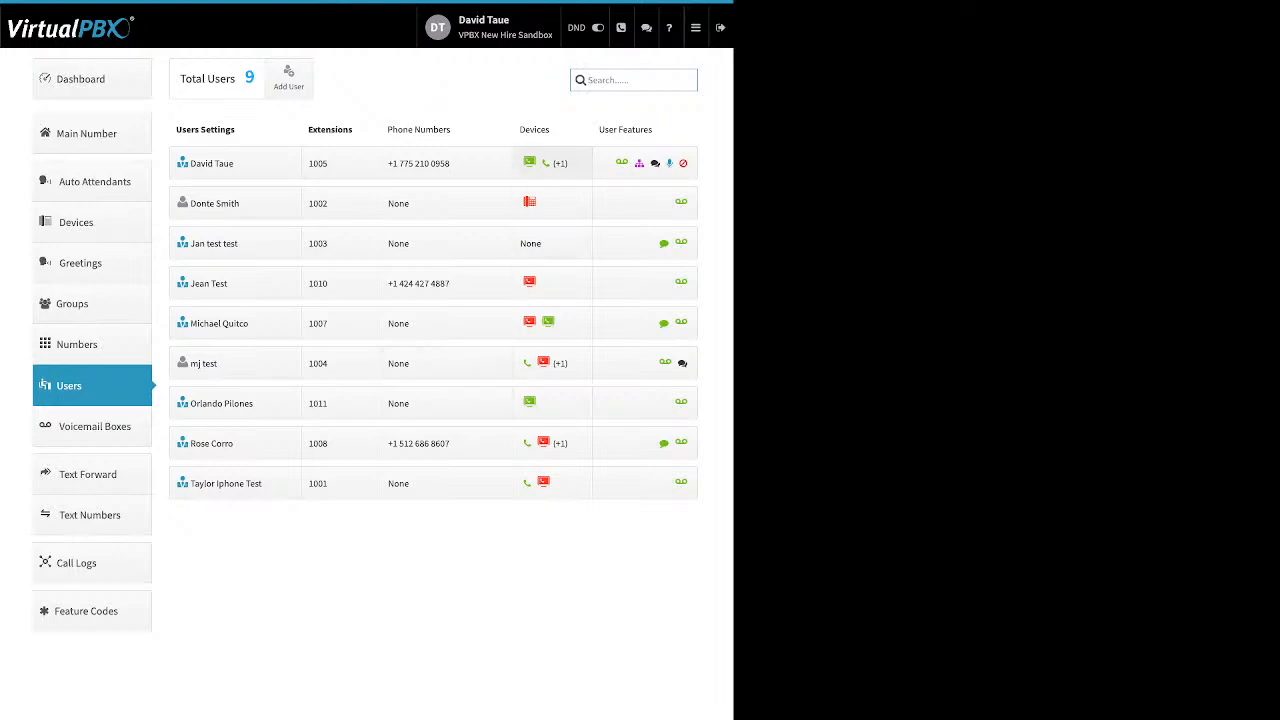
{"action": "left_click", "coordinate": [552, 163]}
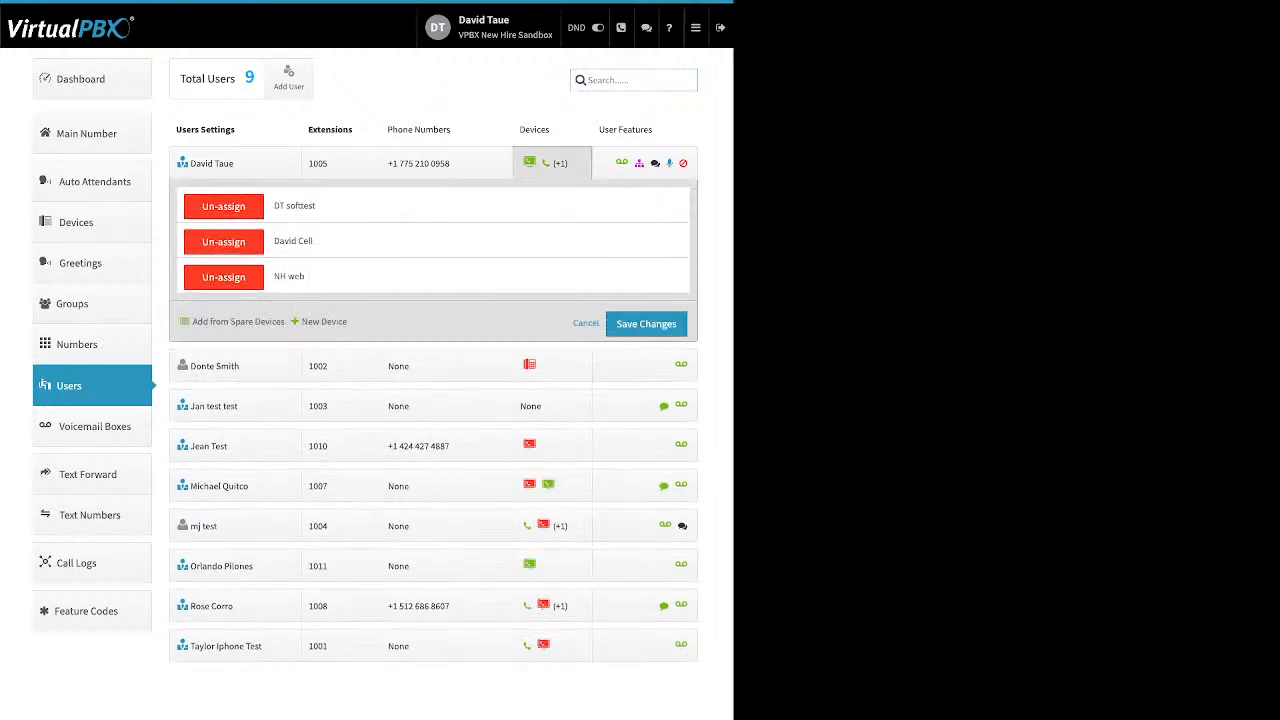
{"action": "left_click", "coordinate": [324, 321]}
{"action": "left_click", "coordinate": [586, 323]}
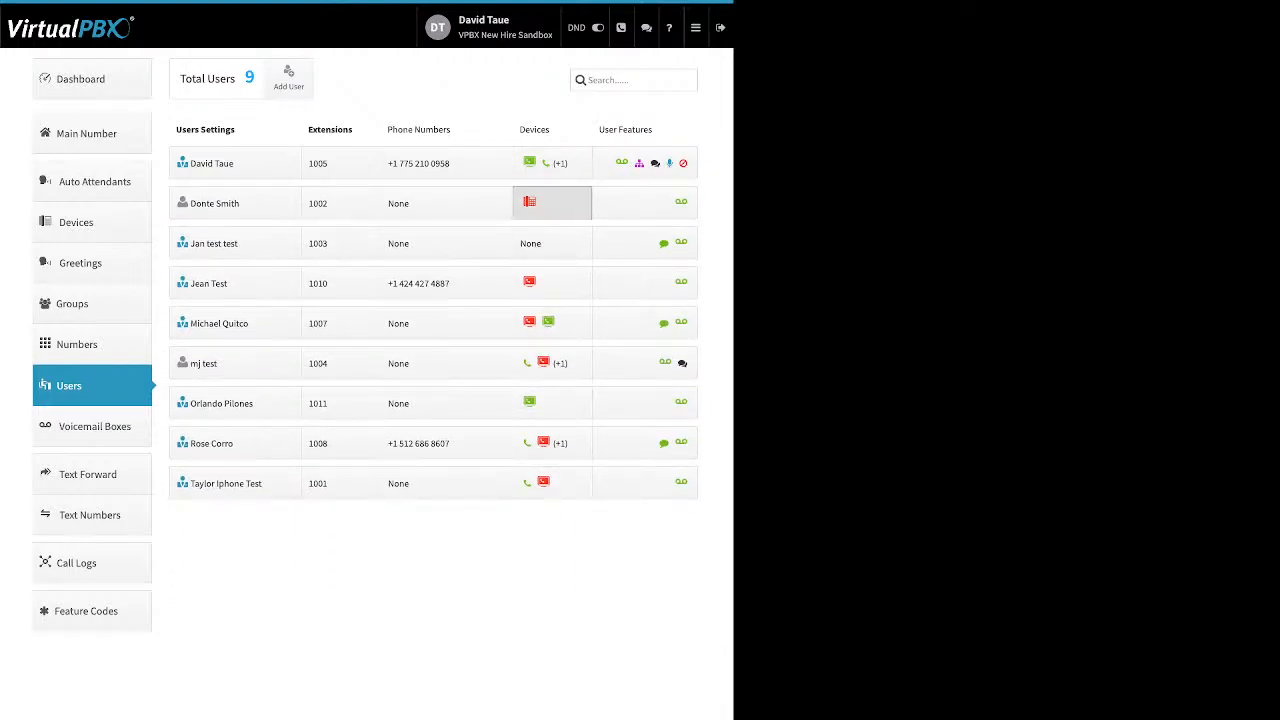
Start adding a new soft phone device for the extension 1002 user and dismiss the emergency calling notice
{"action": "left_click", "coordinate": [552, 203]}
{"action": "left_click", "coordinate": [324, 291]}
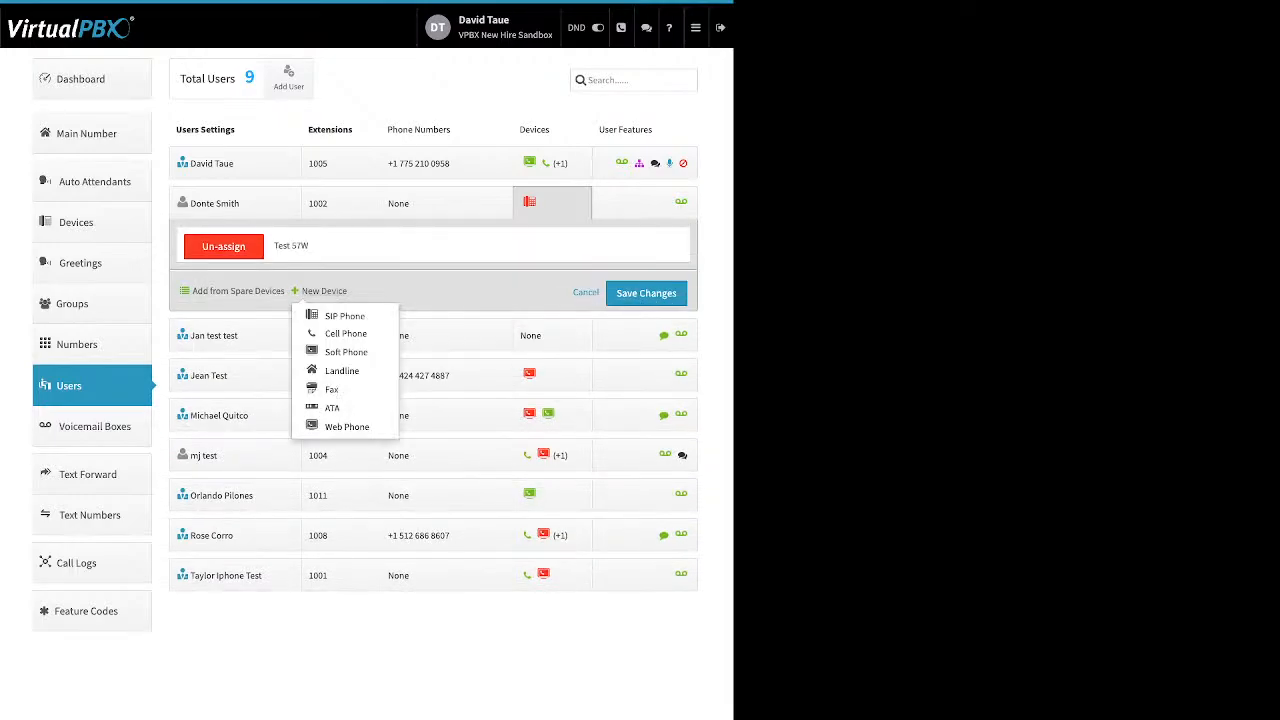
{"action": "left_click", "coordinate": [346, 352]}
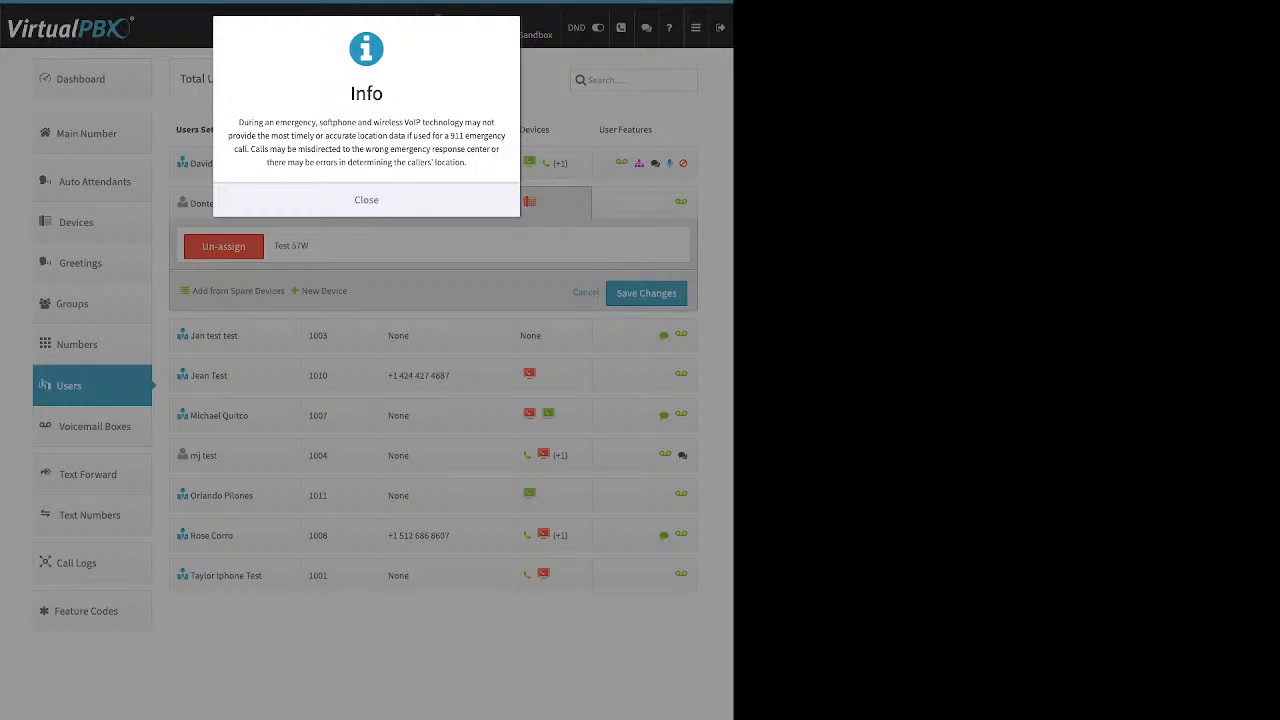
{"action": "left_click", "coordinate": [366, 200]}
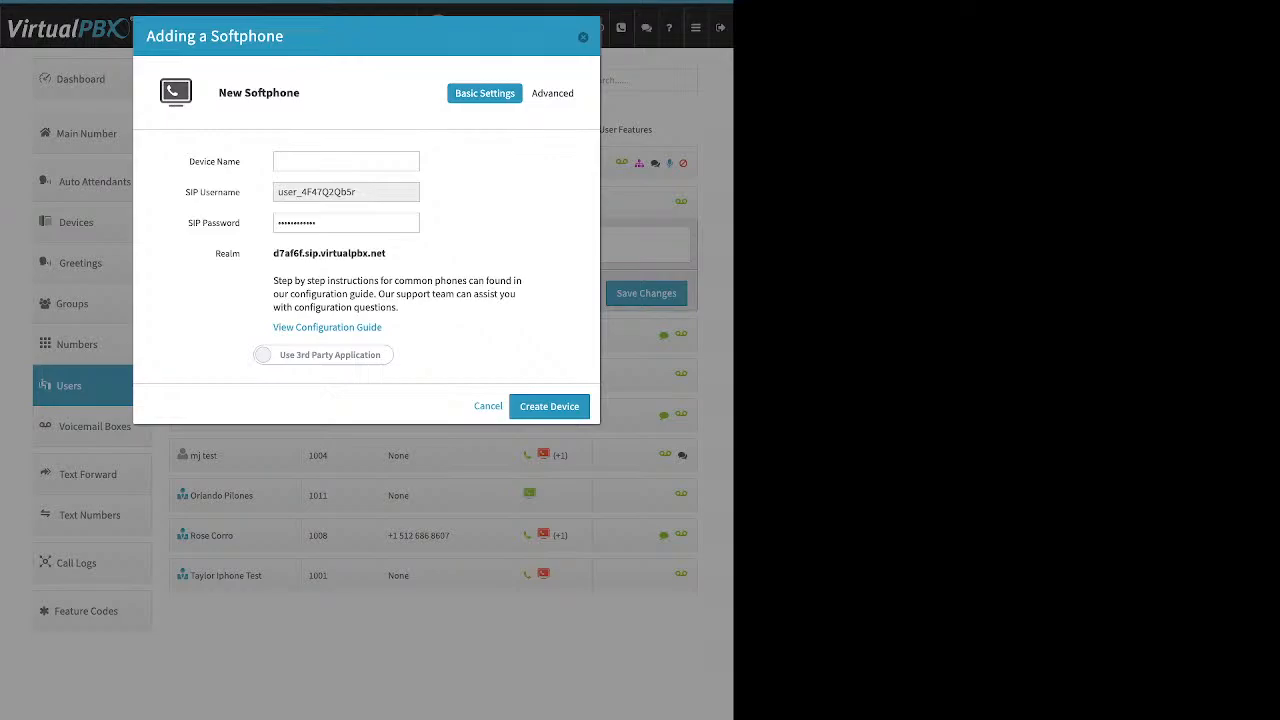
Examine the new softphone's SIP username, password, realm and configuration guide link, plus its VirtualPBX application option, and leave without creating it
{"action": "left_click_drag", "start_coordinate": [357, 192], "coordinate": [276, 192]}
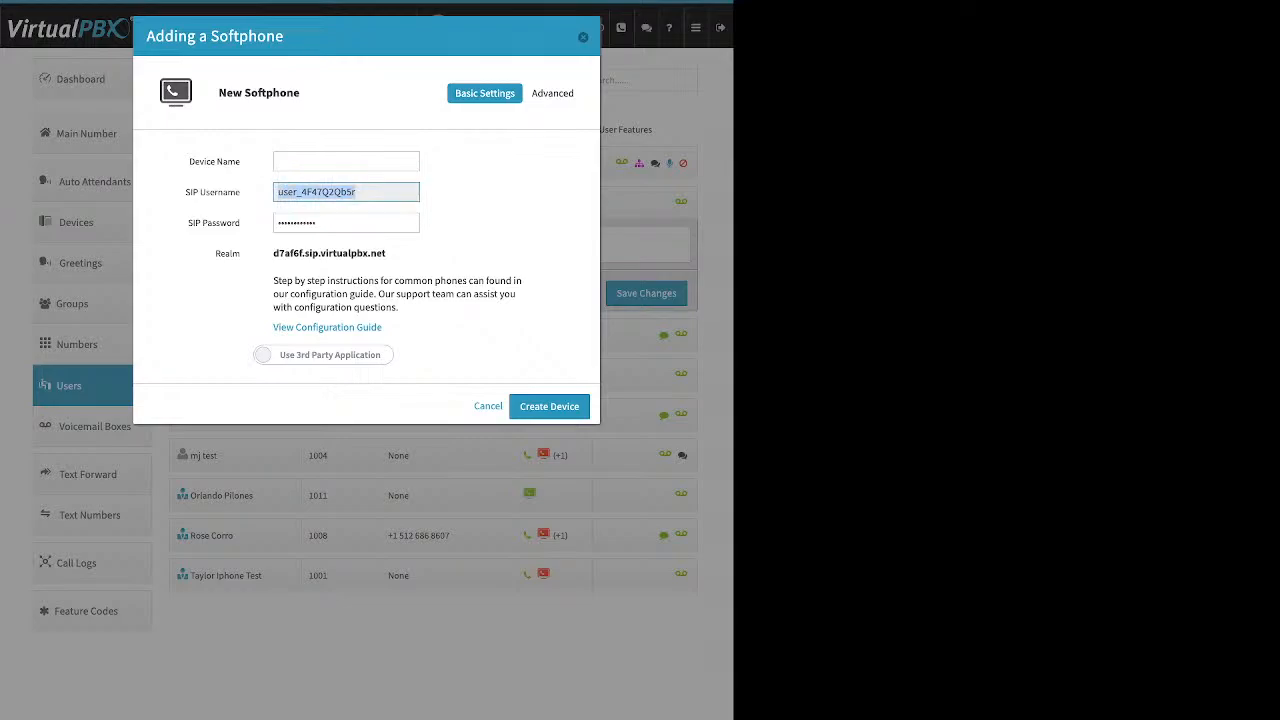
{"action": "left_click", "coordinate": [345, 223]}
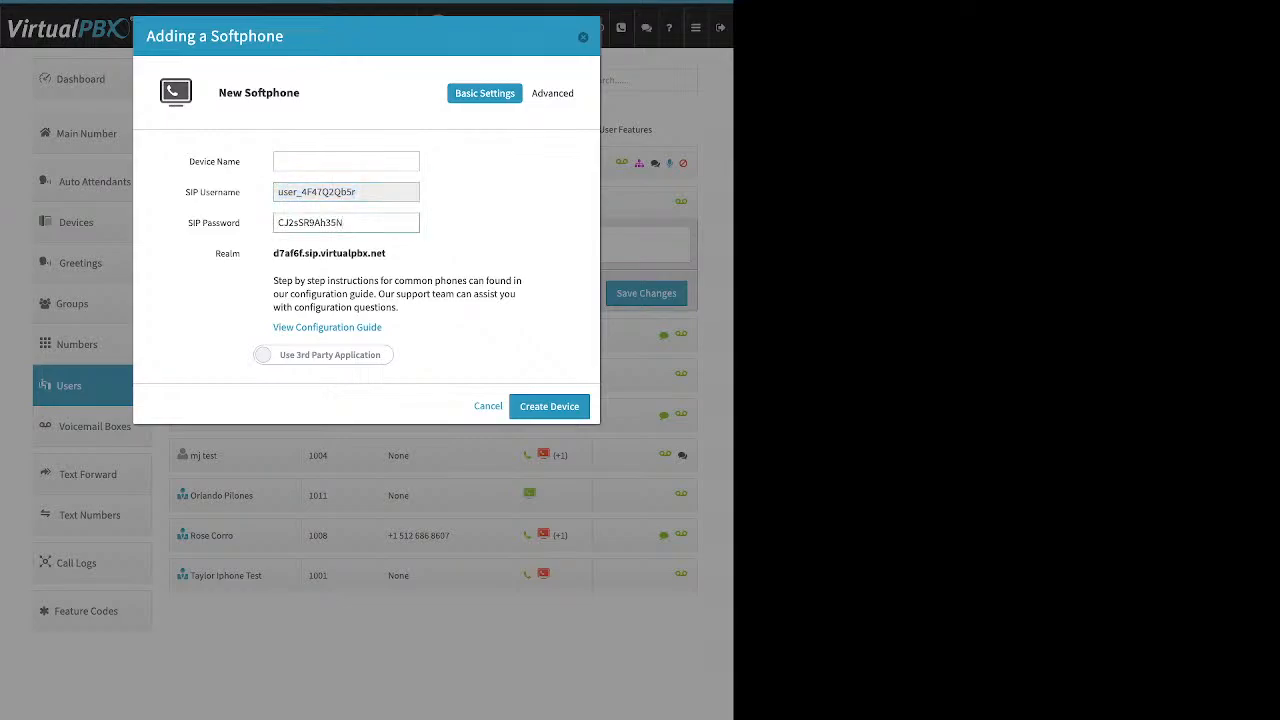
{"action": "double_click", "coordinate": [330, 223]}
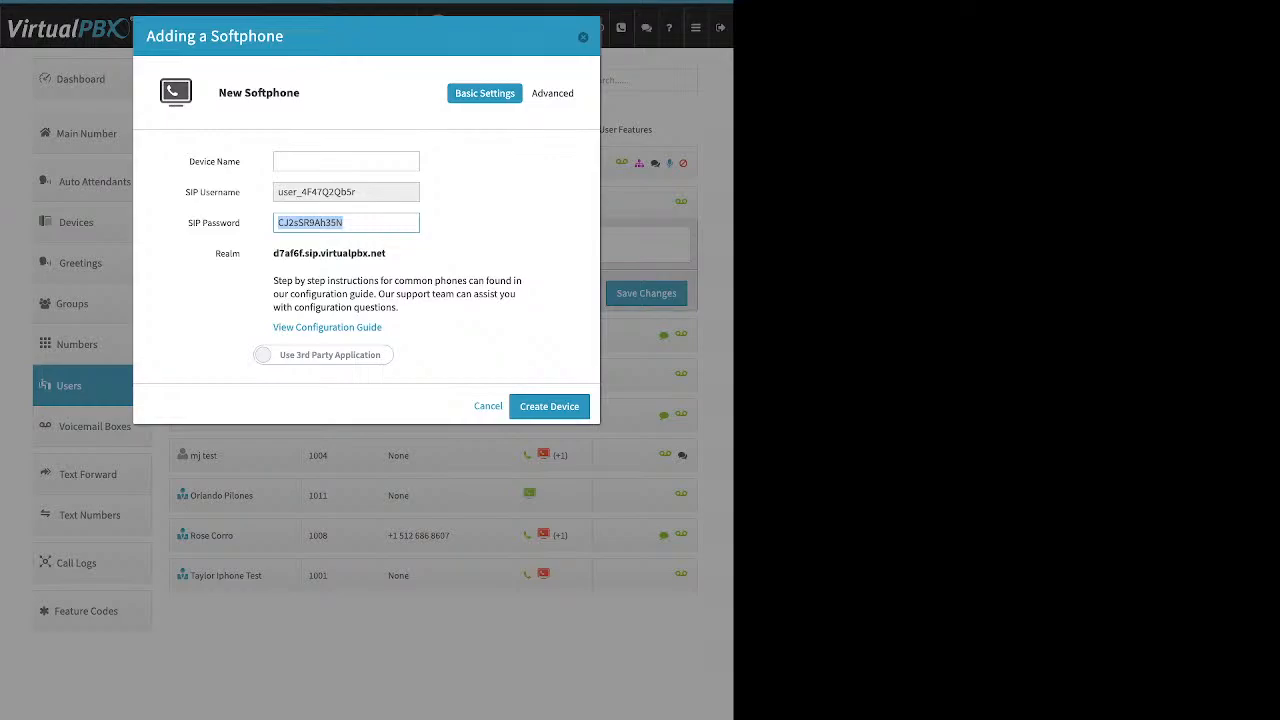
{"action": "left_click", "coordinate": [476, 232]}
{"action": "double_click", "coordinate": [329, 254]}
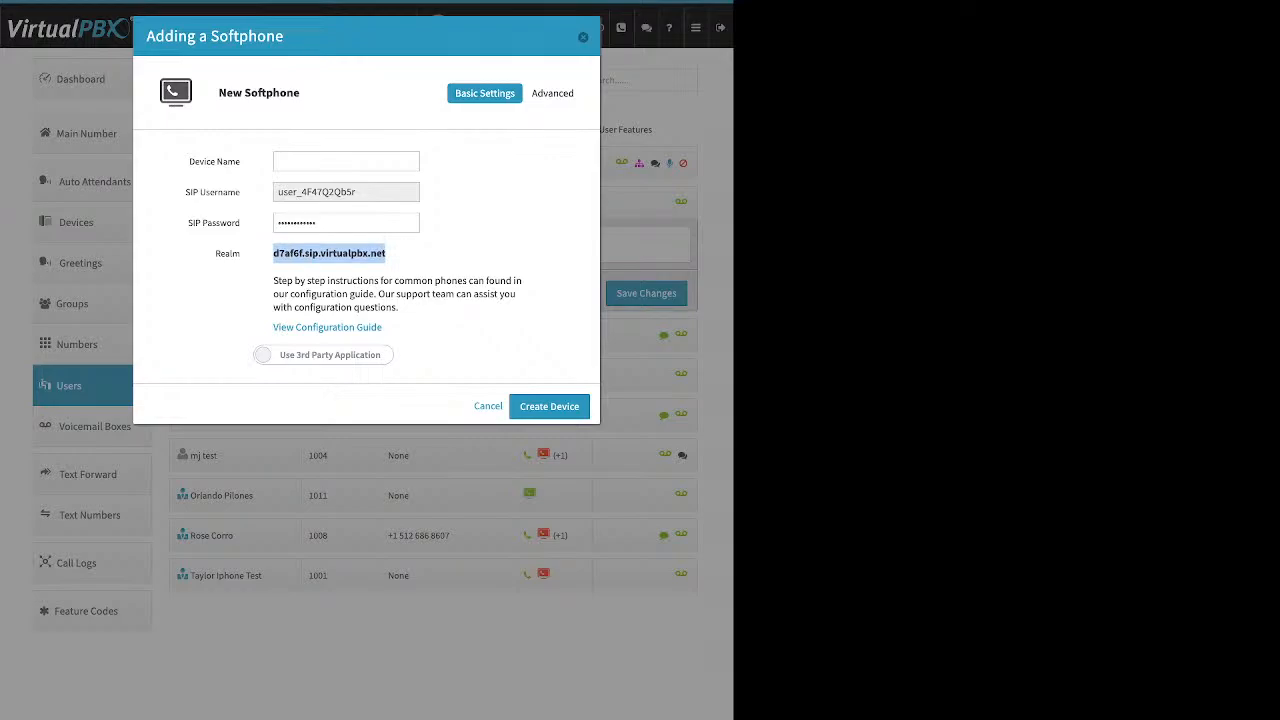
{"action": "left_click", "coordinate": [470, 250]}
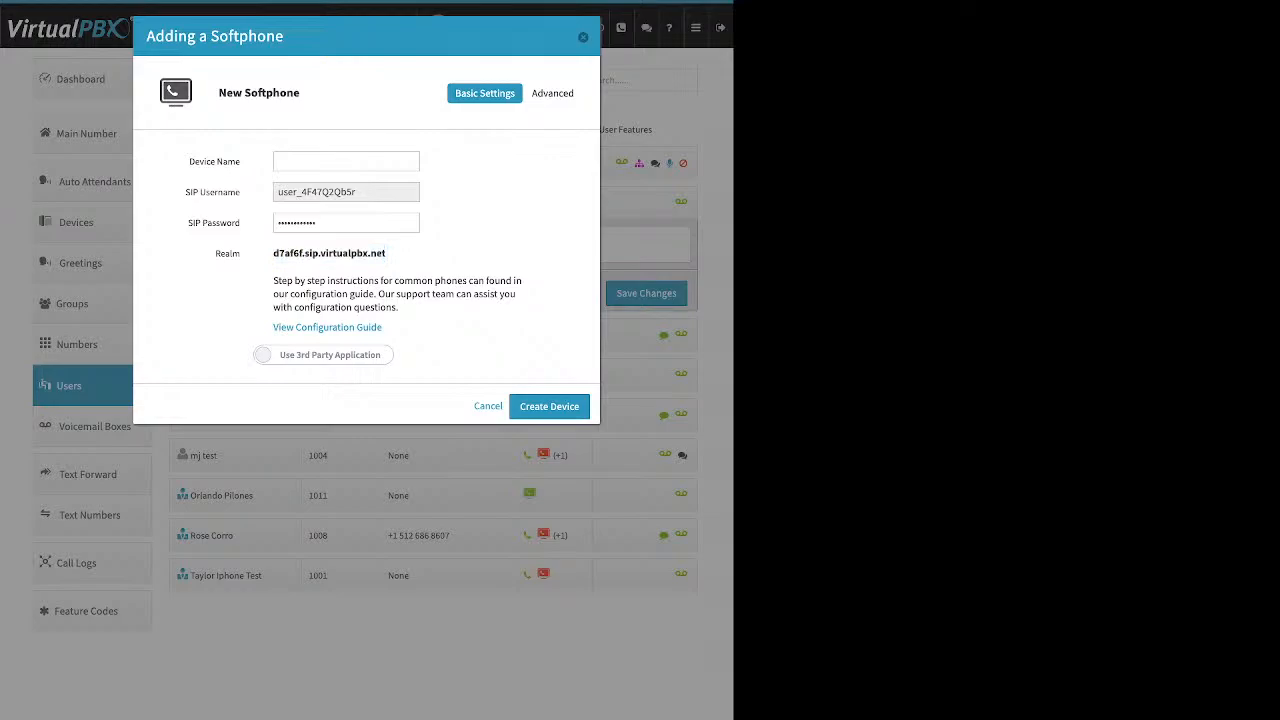
{"action": "left_click_drag", "start_coordinate": [383, 327], "coordinate": [272, 327]}
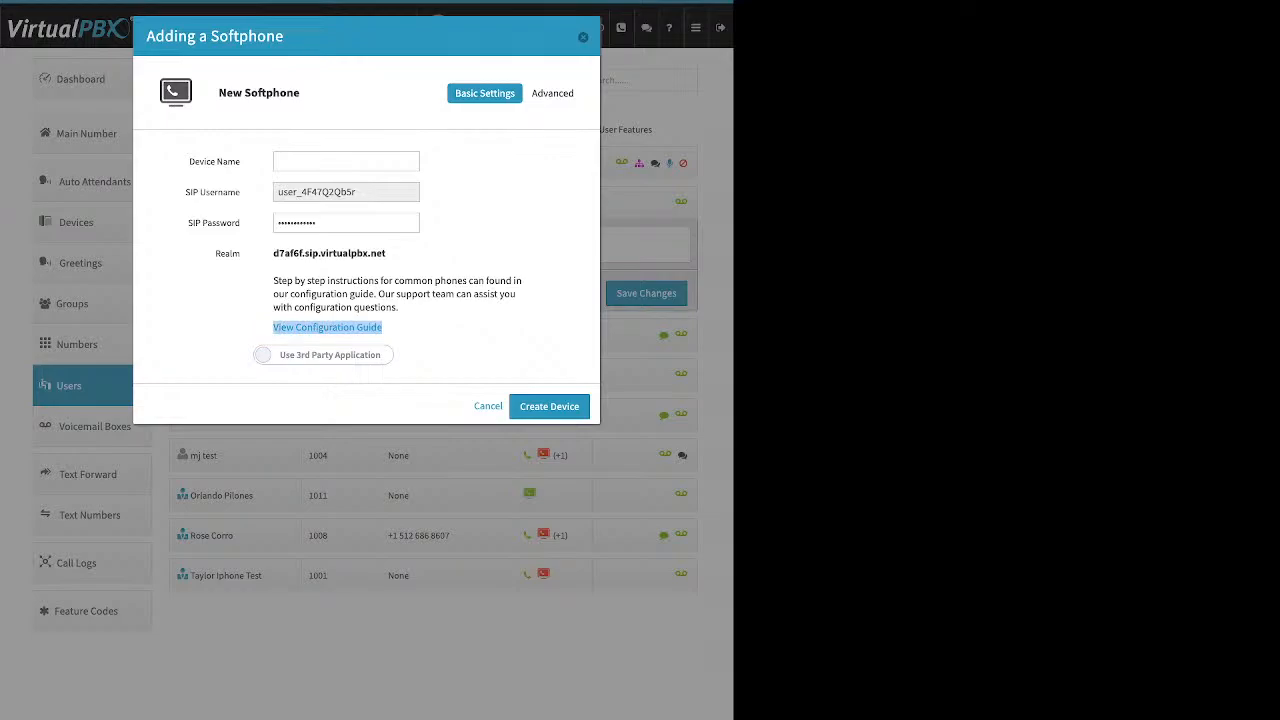
{"action": "left_click", "coordinate": [323, 355]}
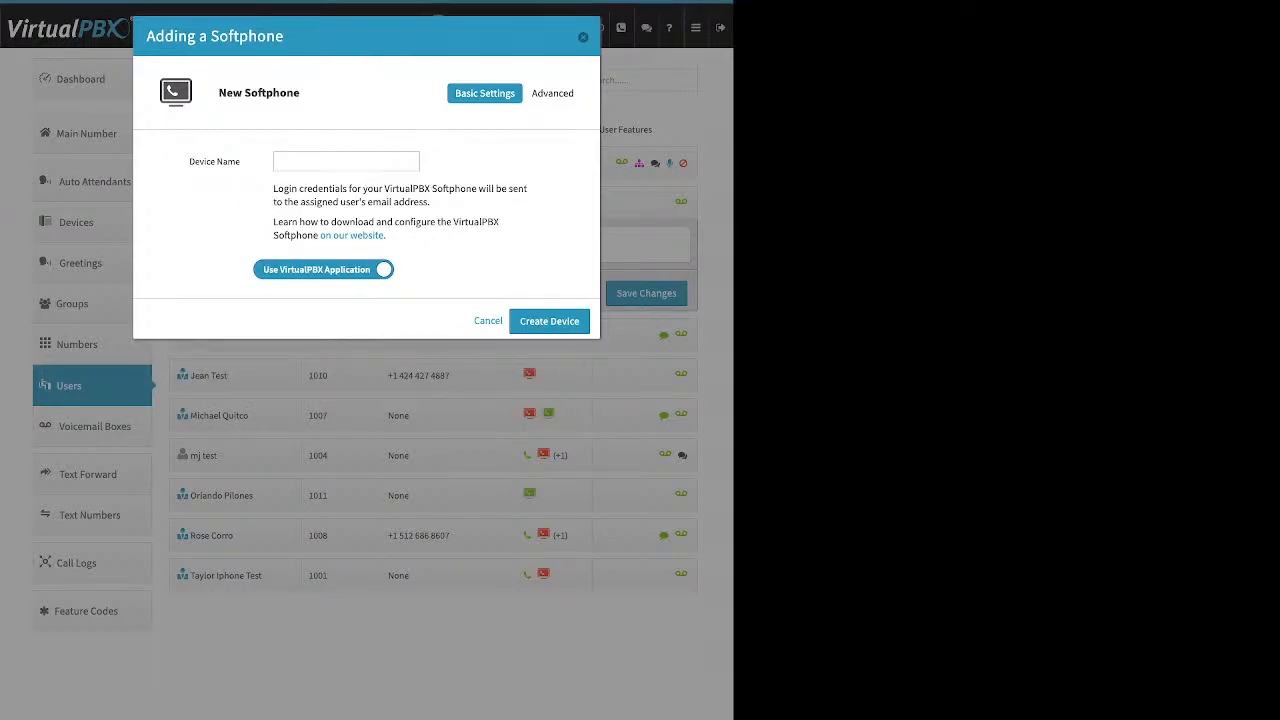
{"action": "left_click", "coordinate": [346, 161]}
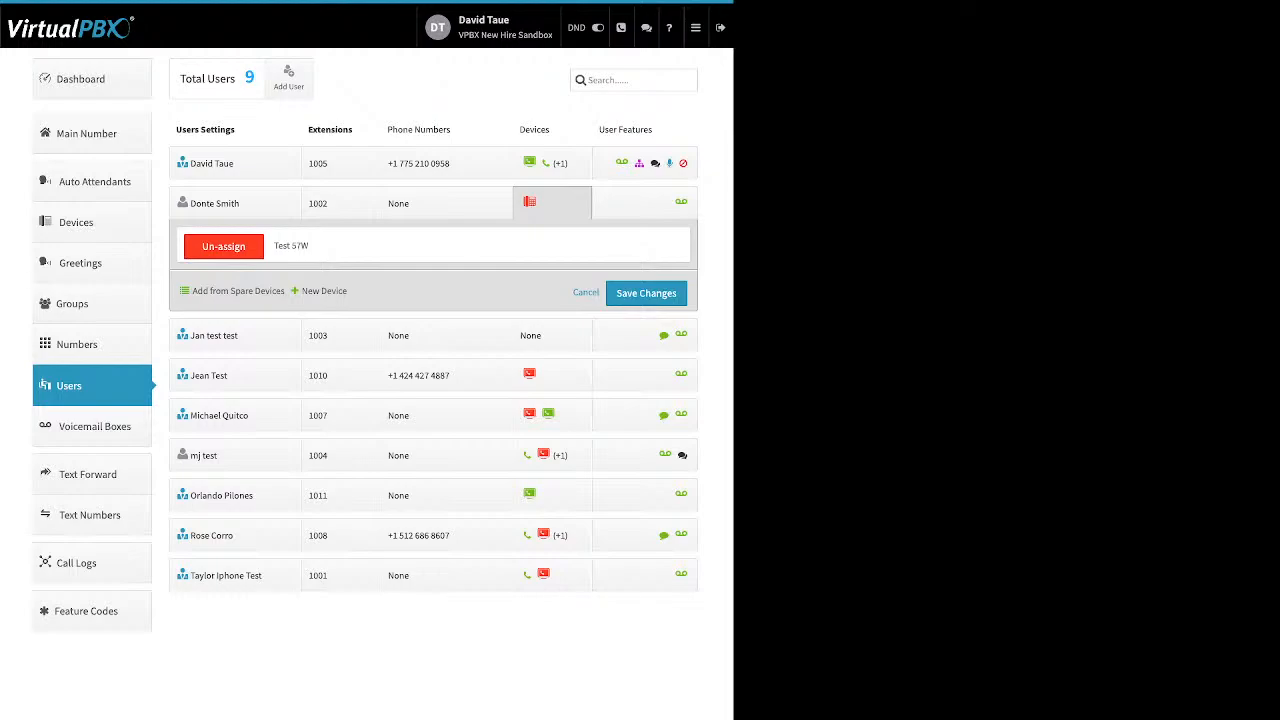
Review the basic settings for a new web phone for the extension 1002 user, and close the form and device list without creating it
{"action": "left_click", "coordinate": [323, 291]}
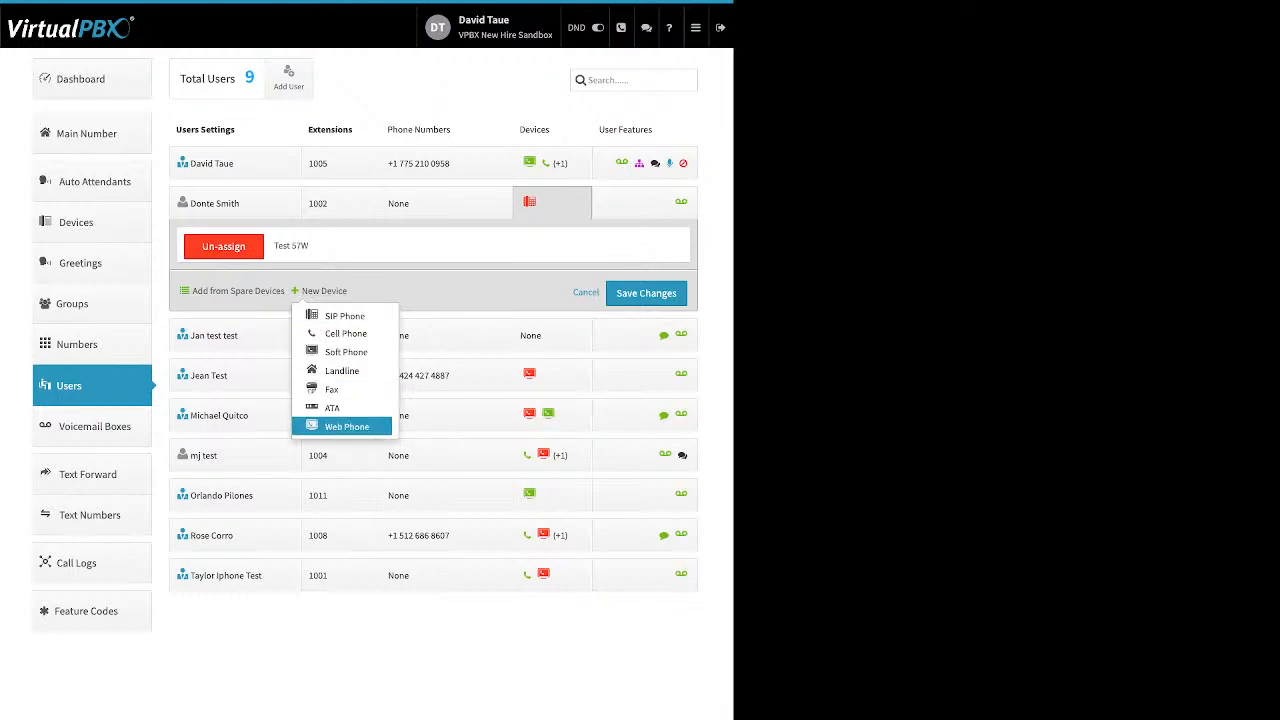
{"action": "left_click", "coordinate": [346, 426]}
{"action": "left_click", "coordinate": [366, 200]}
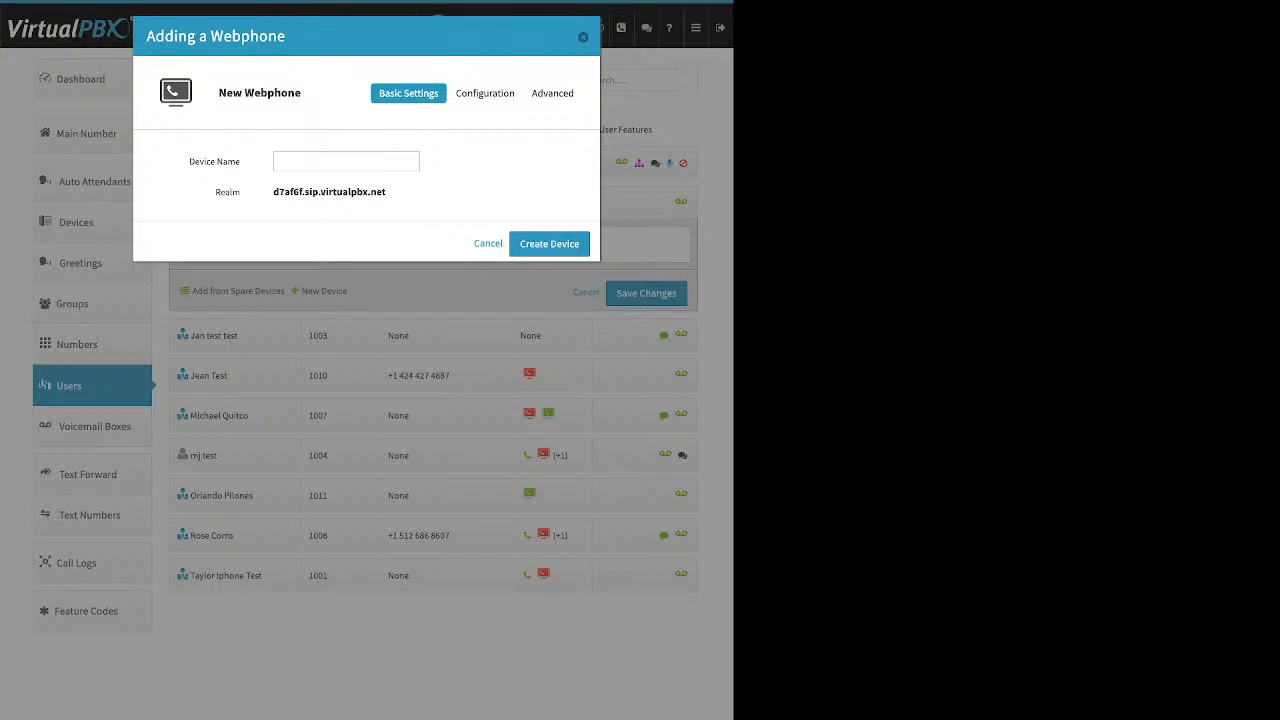
{"action": "triple_click", "coordinate": [214, 162]}
{"action": "left_click", "coordinate": [346, 162]}
{"action": "key", "text": "Escape"}
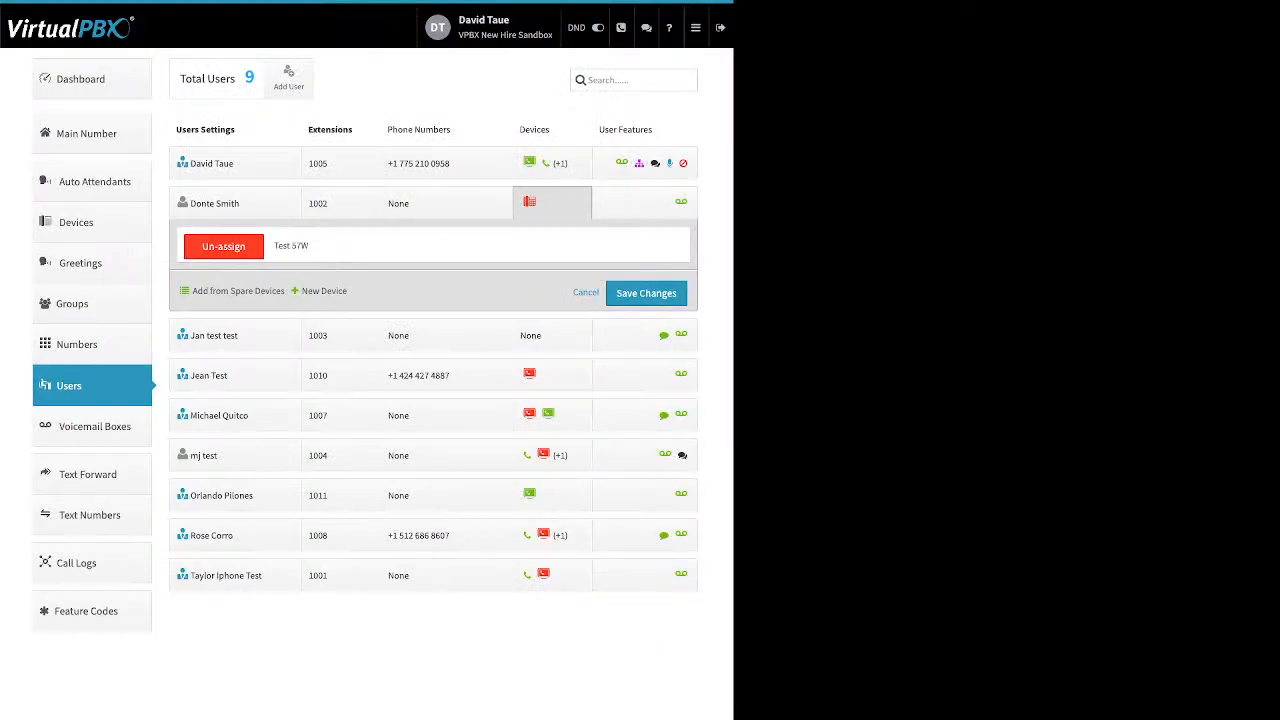
{"action": "left_click", "coordinate": [532, 203]}
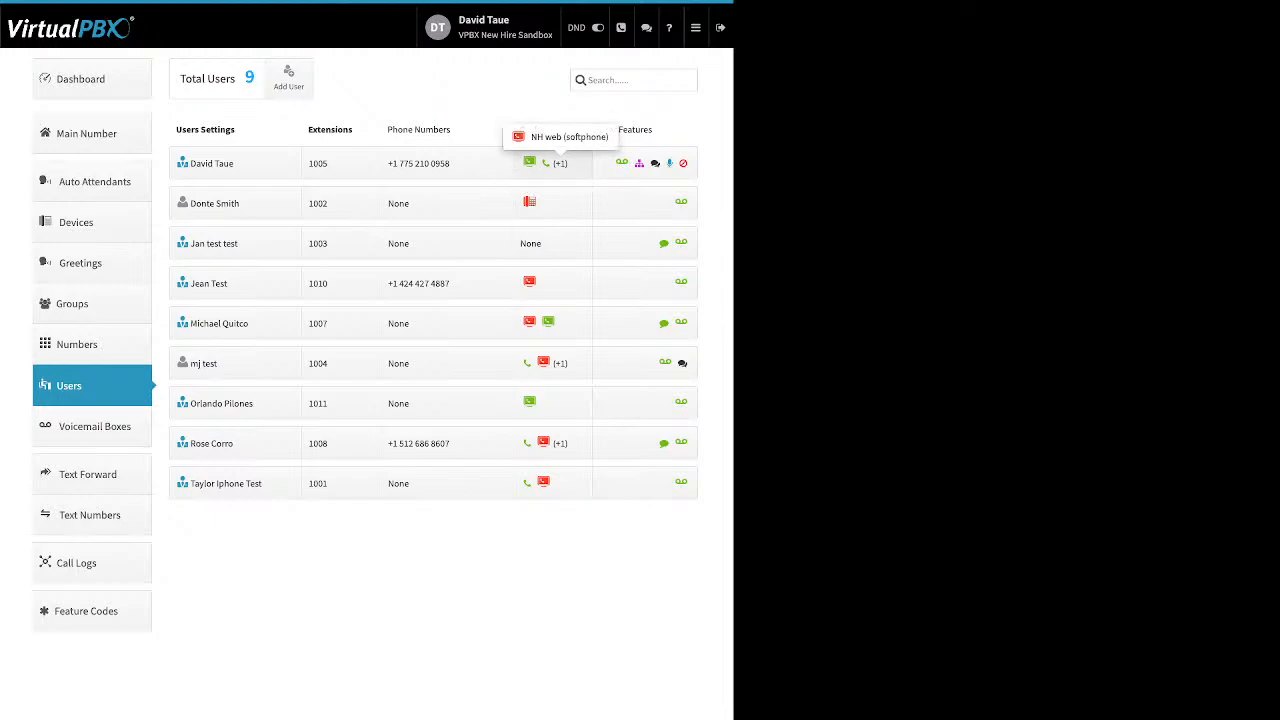
Review the devices assigned to the extension 1005 user, including the NH web softphone, and close the list
{"action": "left_click", "coordinate": [560, 163]}
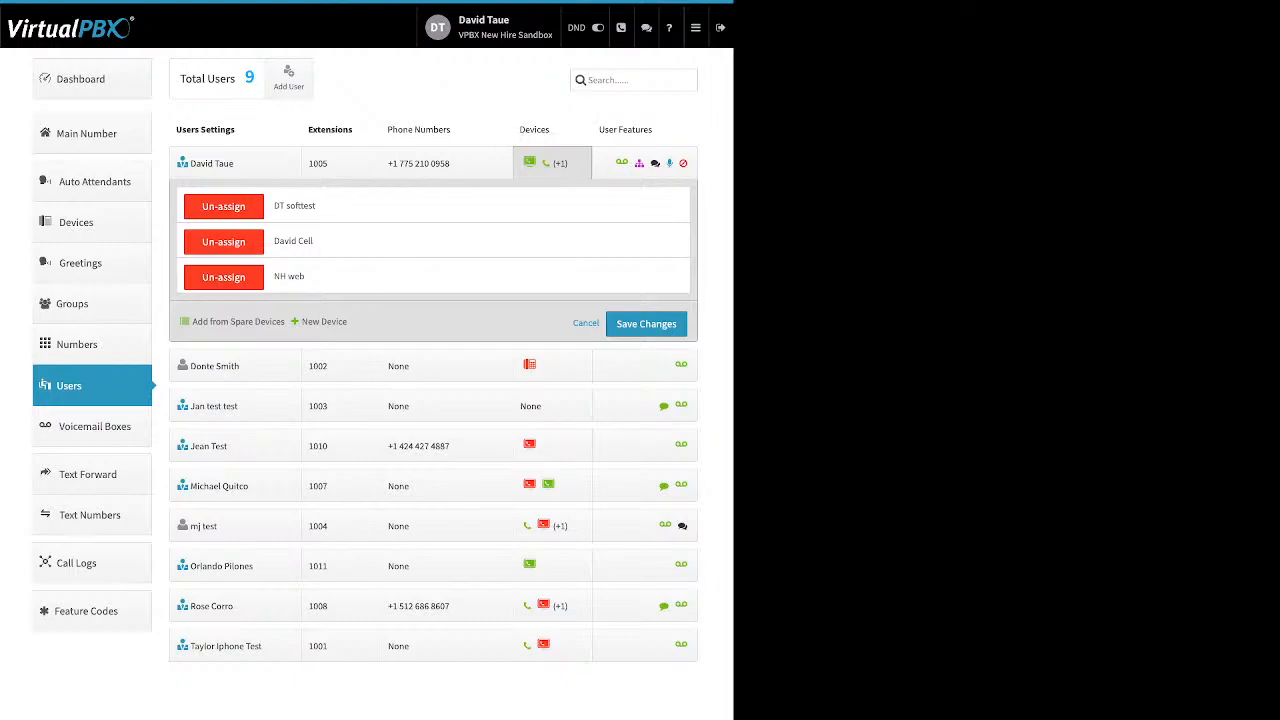
{"action": "left_click_drag", "start_coordinate": [306, 276], "coordinate": [273, 276]}
{"action": "left_click", "coordinate": [290, 277]}
{"action": "left_click", "coordinate": [552, 163]}
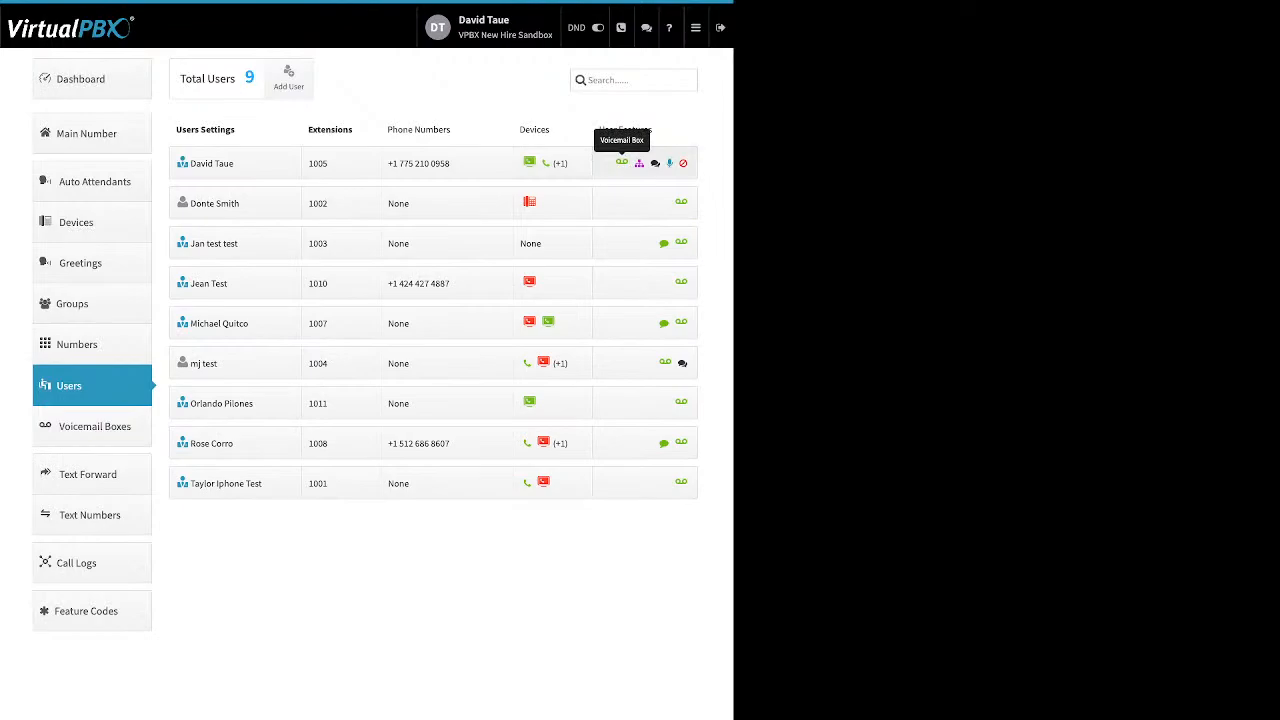
Preview the Caller-ID Number and VirtualText options in the extension 1005 user's features, and cancel both without saving
{"action": "left_click", "coordinate": [621, 163]}
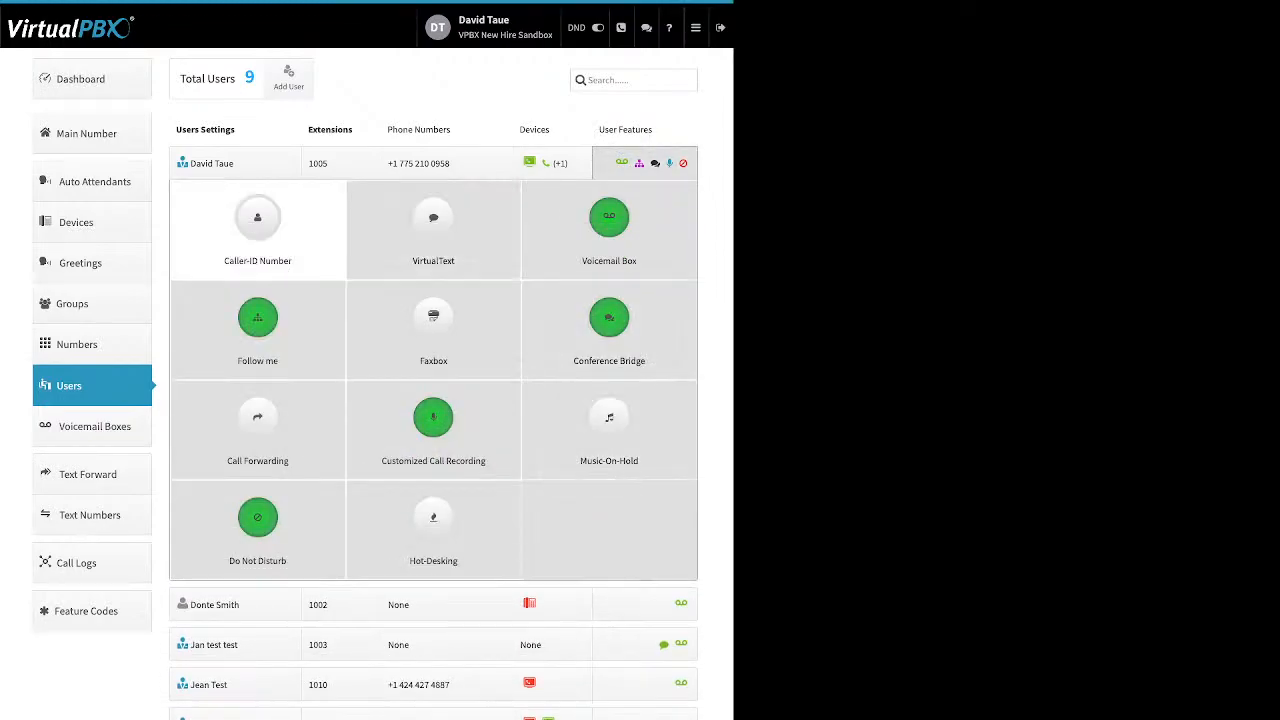
{"action": "left_click", "coordinate": [257, 225]}
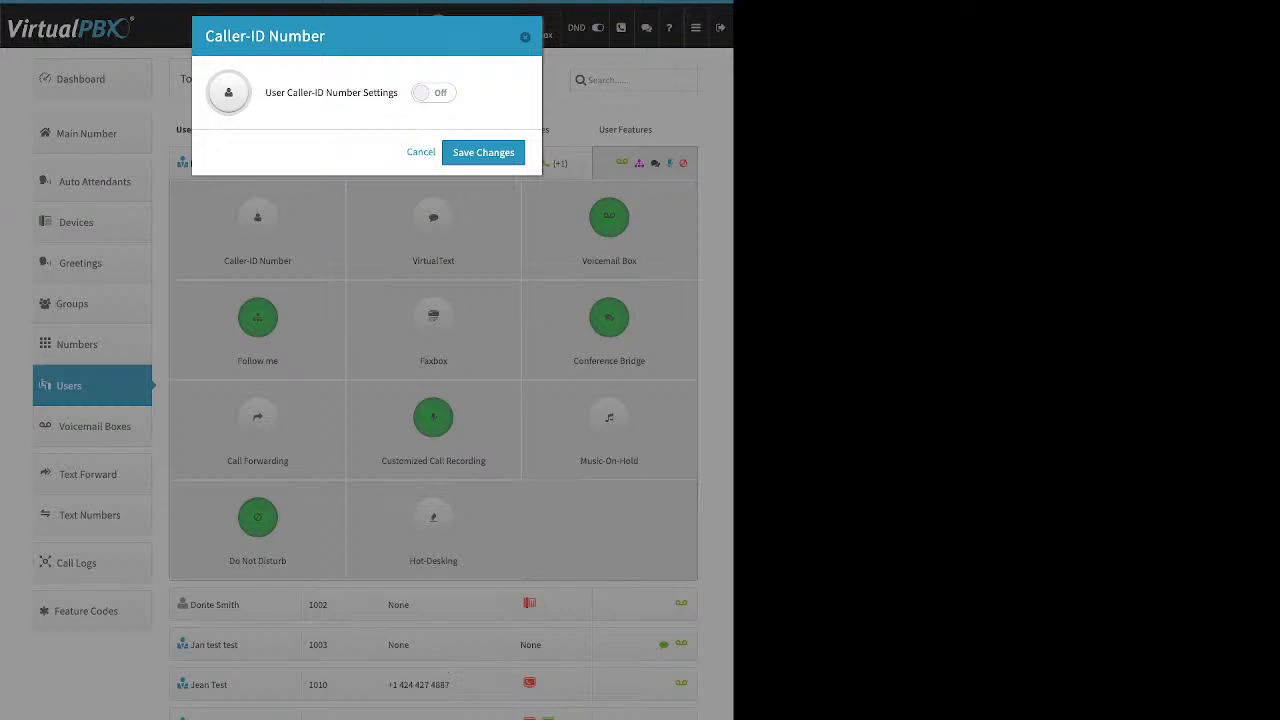
{"action": "left_click", "coordinate": [434, 93]}
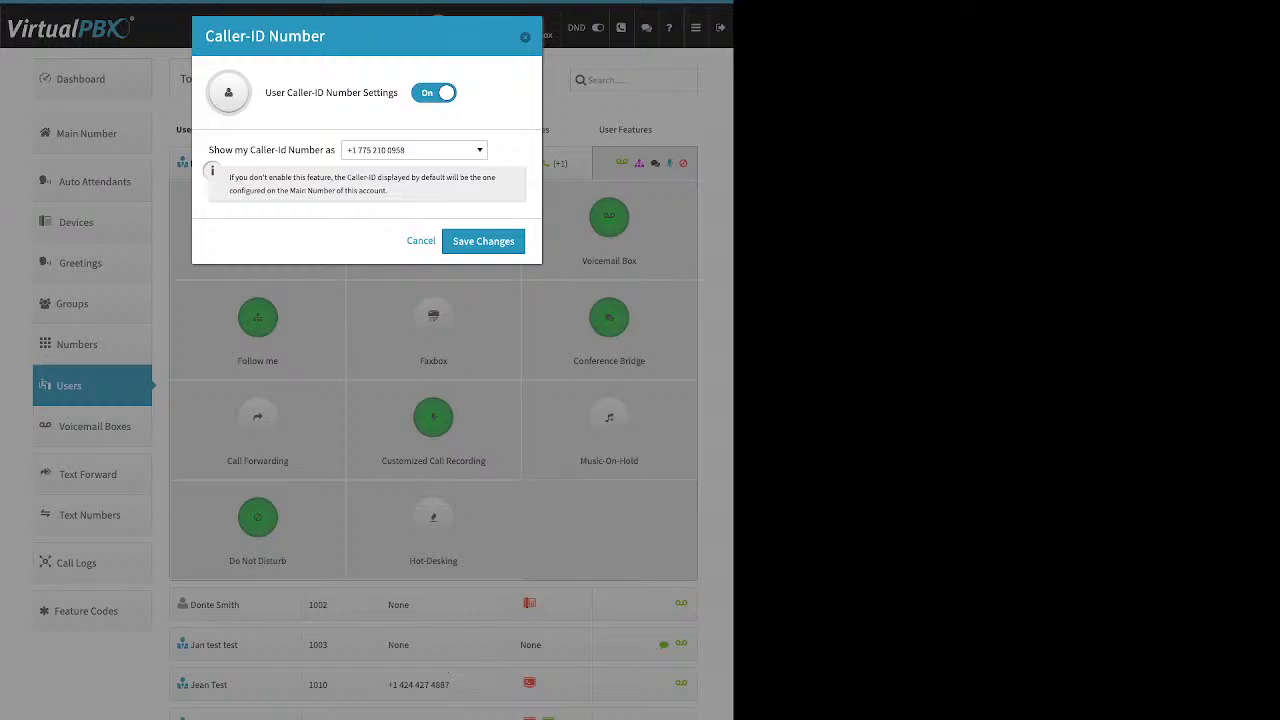
{"action": "left_click", "coordinate": [421, 241]}
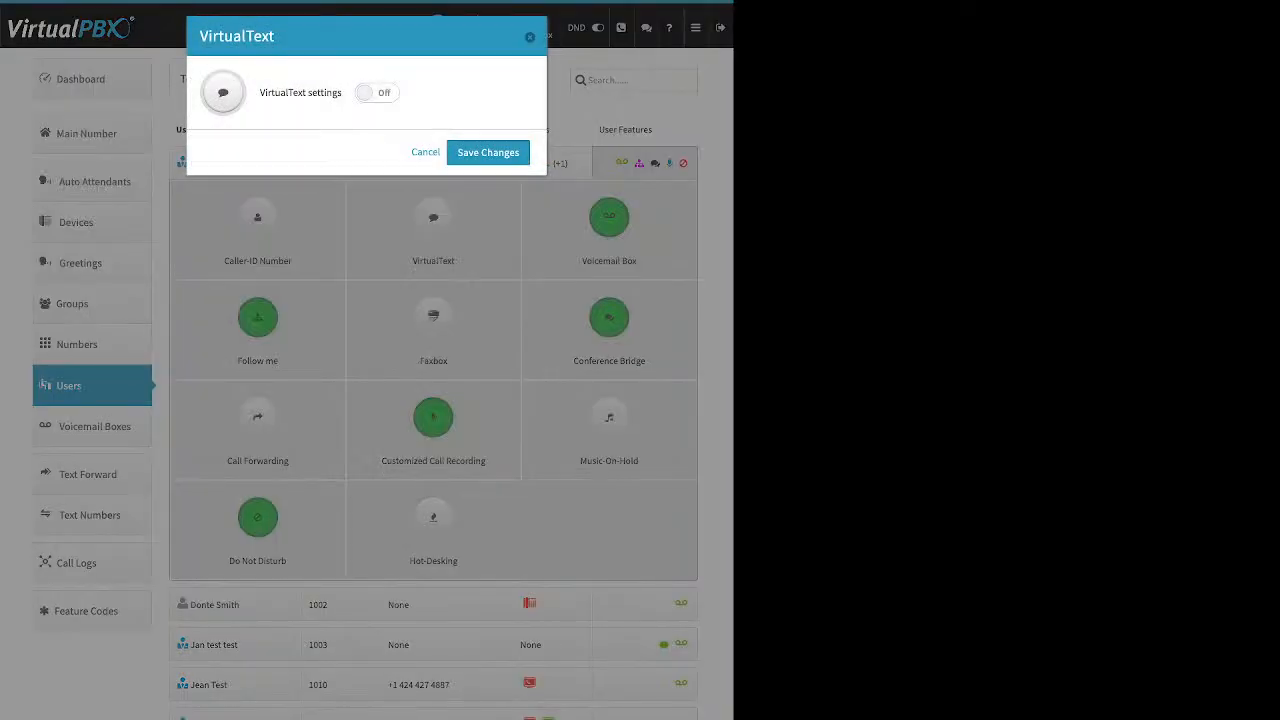
{"action": "left_click", "coordinate": [377, 93]}
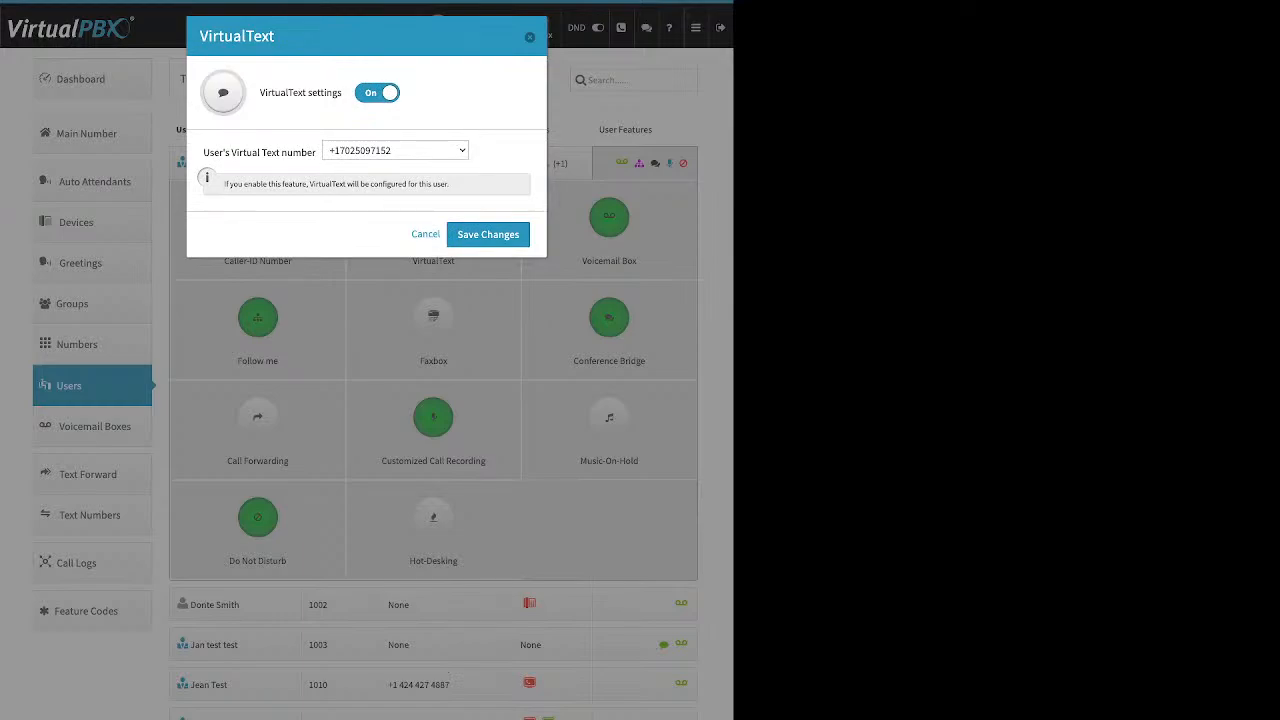
{"action": "left_click", "coordinate": [425, 234]}
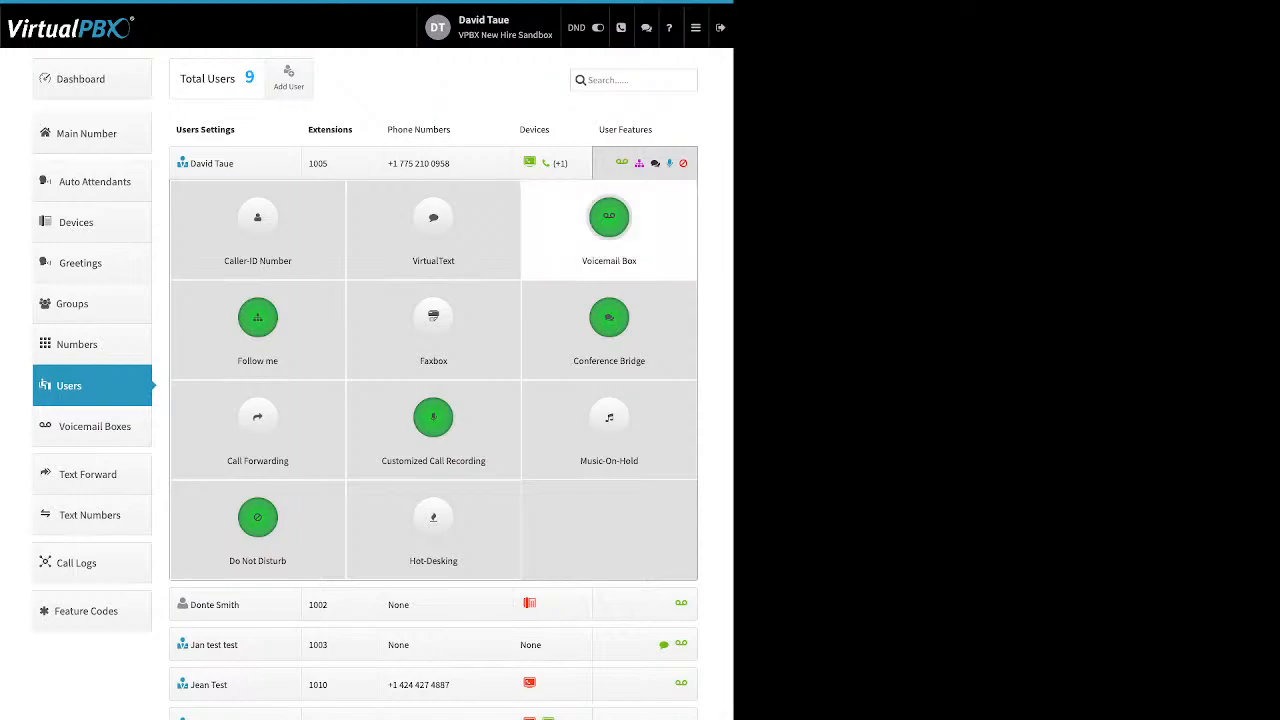
Review the extension 1005 user's Voicemail Box settings, including attaching the message to email, and close them unchanged
{"action": "left_click", "coordinate": [609, 218]}
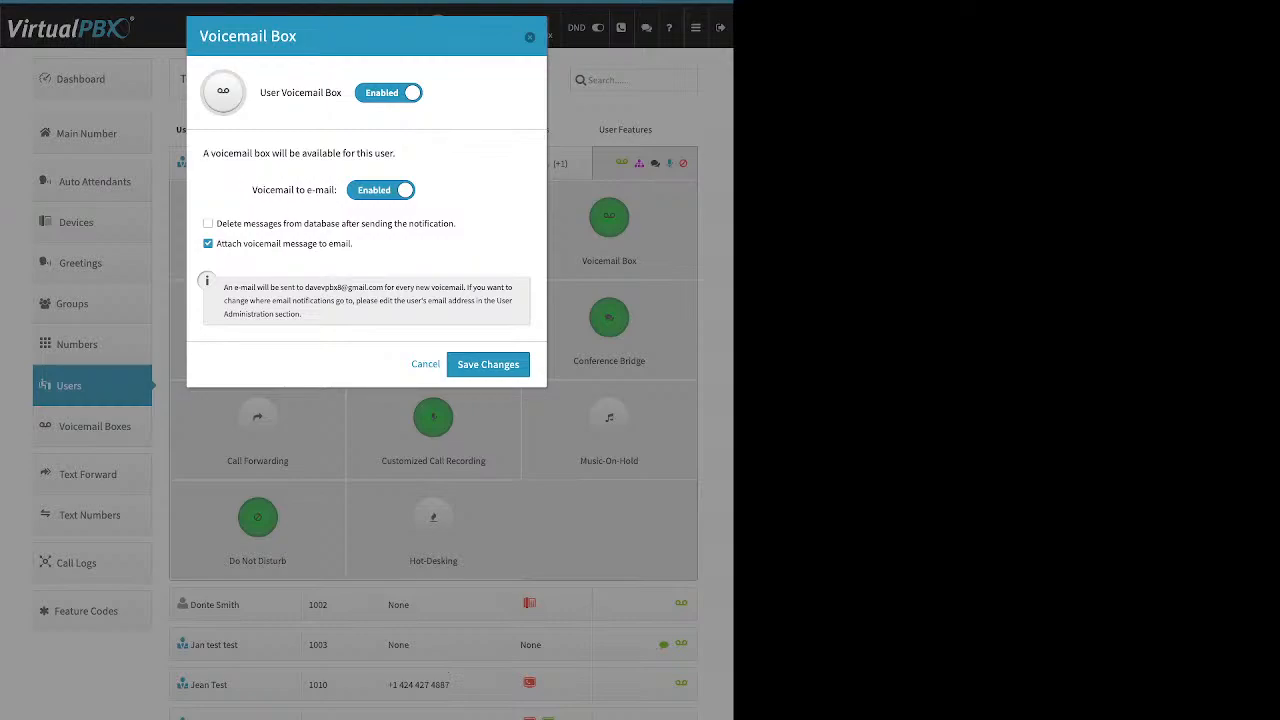
{"action": "left_click_drag", "start_coordinate": [354, 243], "coordinate": [217, 243]}
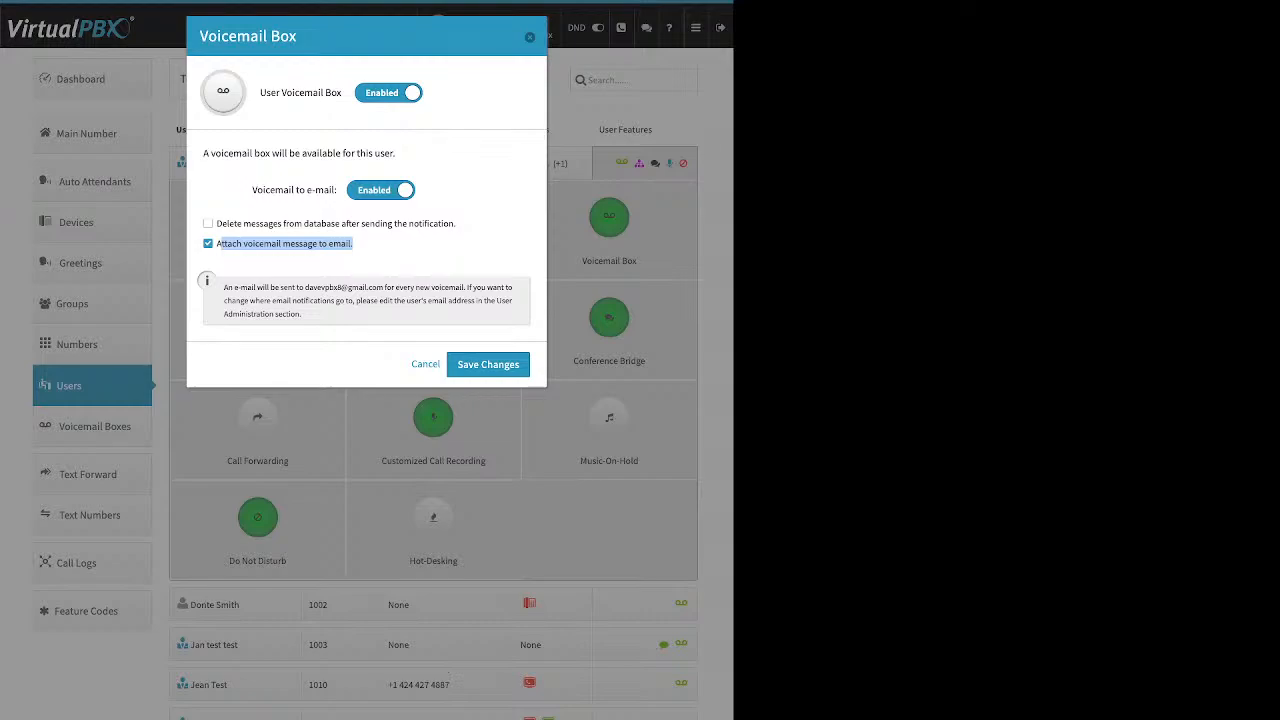
{"action": "key", "text": "Escape"}
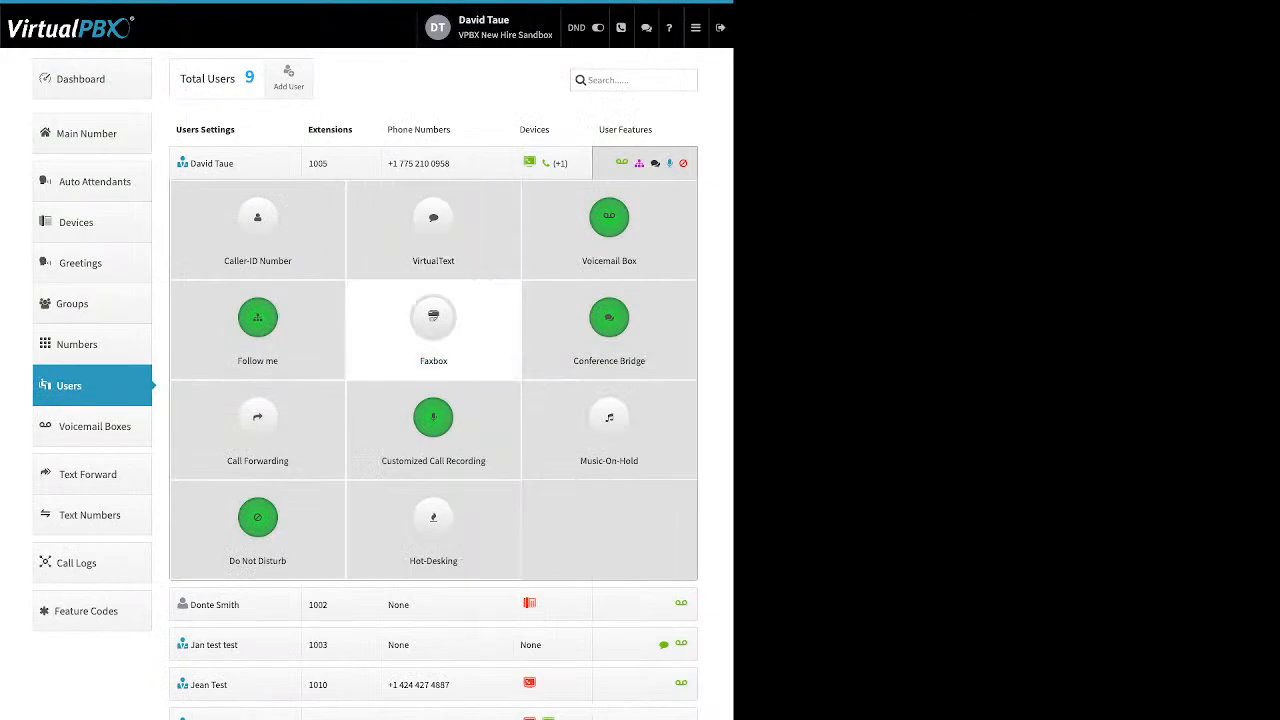
Disable Follow me for the extension 1005 user and save the change
{"action": "left_click", "coordinate": [257, 318]}
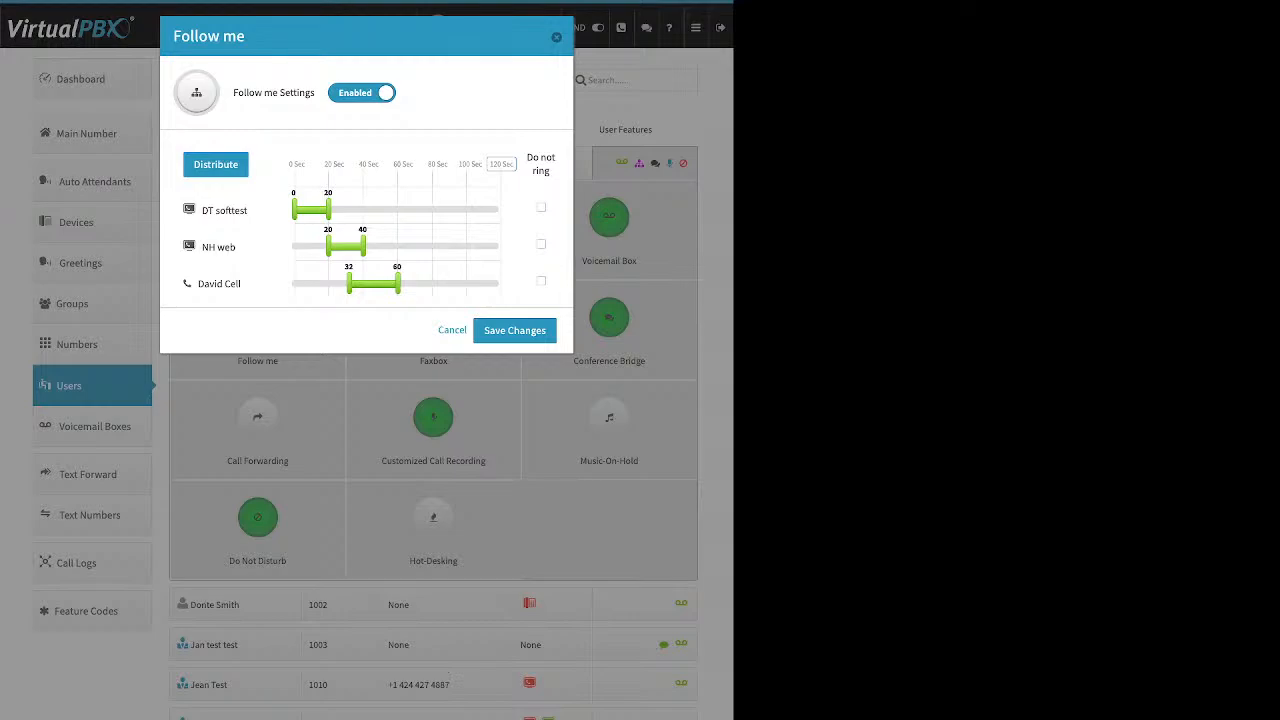
{"action": "left_click", "coordinate": [362, 93]}
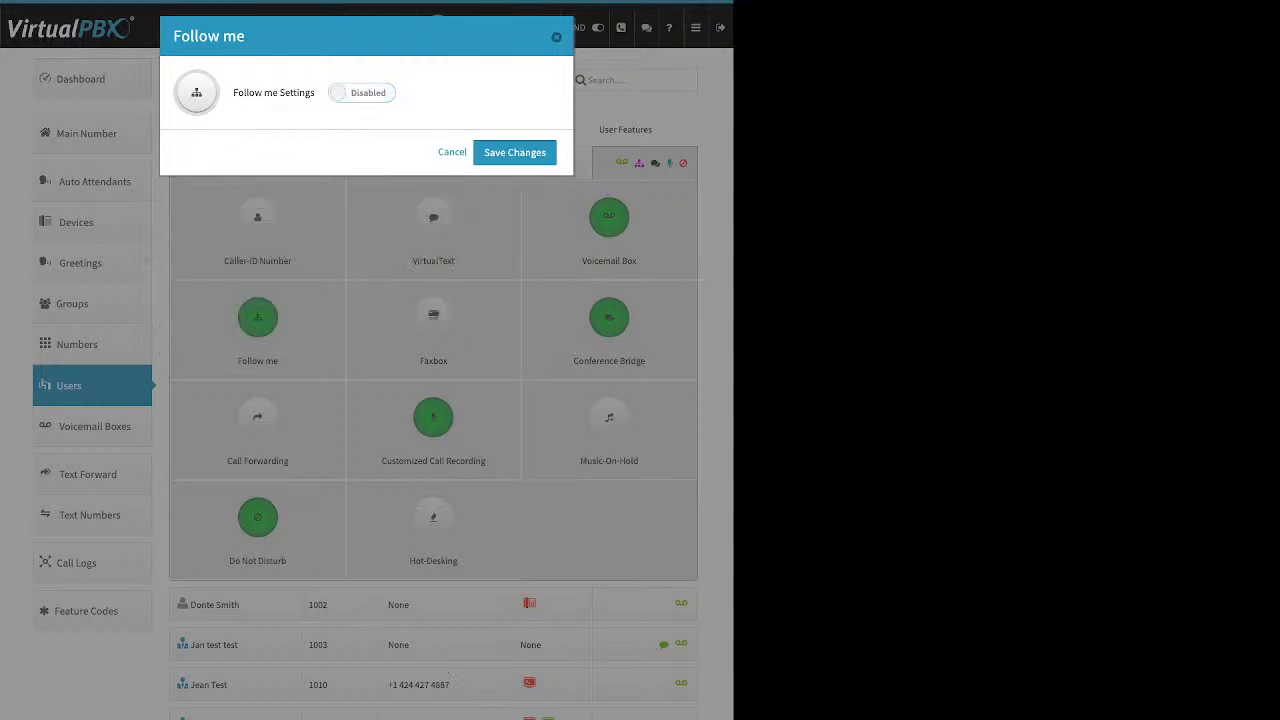
{"action": "left_click", "coordinate": [514, 153]}
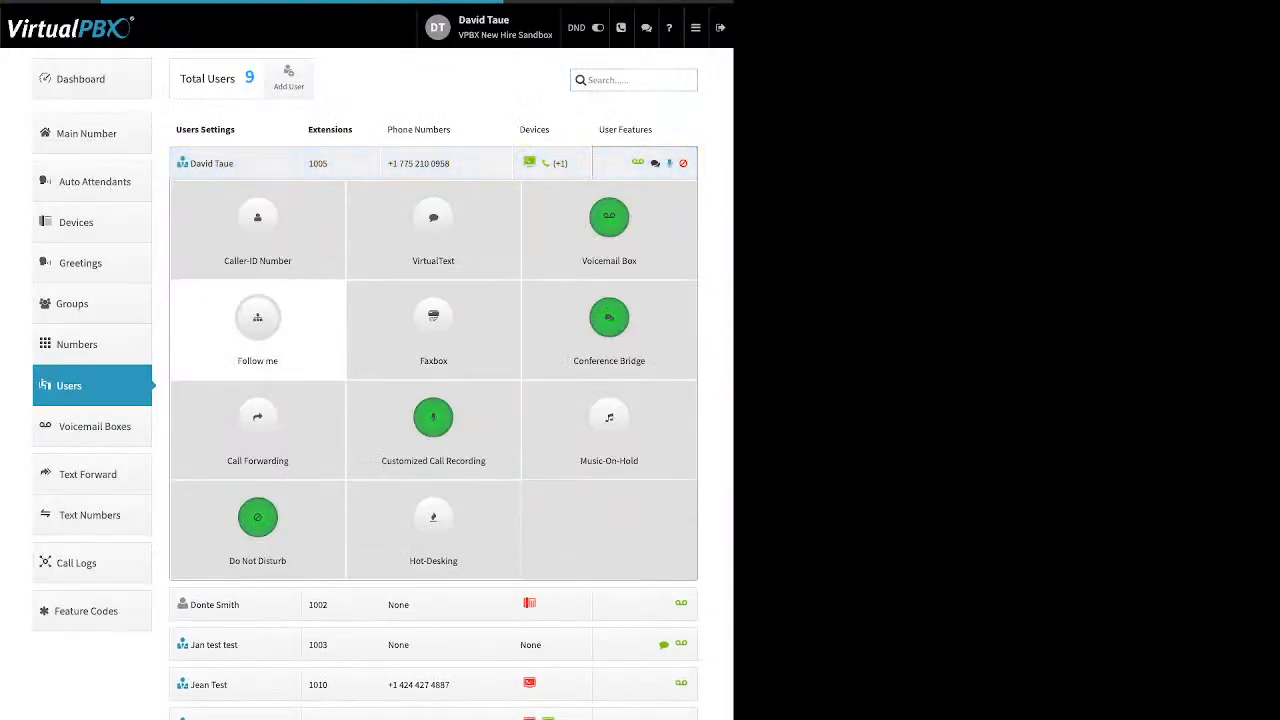
Re-enable Follow me for the extension 1005 user and clear Do not ring for the DT softtest and NH web devices
{"action": "left_click", "coordinate": [257, 317]}
{"action": "left_click", "coordinate": [362, 93]}
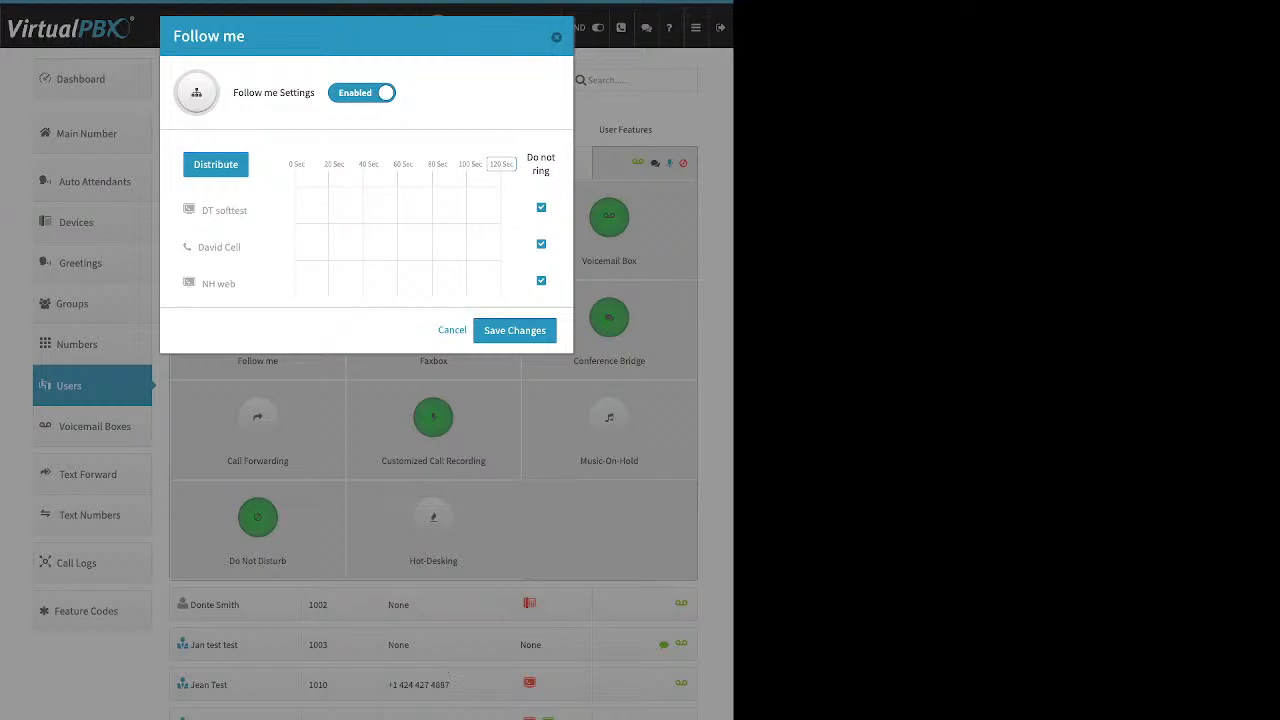
{"action": "left_click_drag", "start_coordinate": [548, 171], "coordinate": [527, 157]}
{"action": "left_click", "coordinate": [540, 166]}
{"action": "left_click", "coordinate": [541, 208]}
{"action": "left_click", "coordinate": [541, 281]}
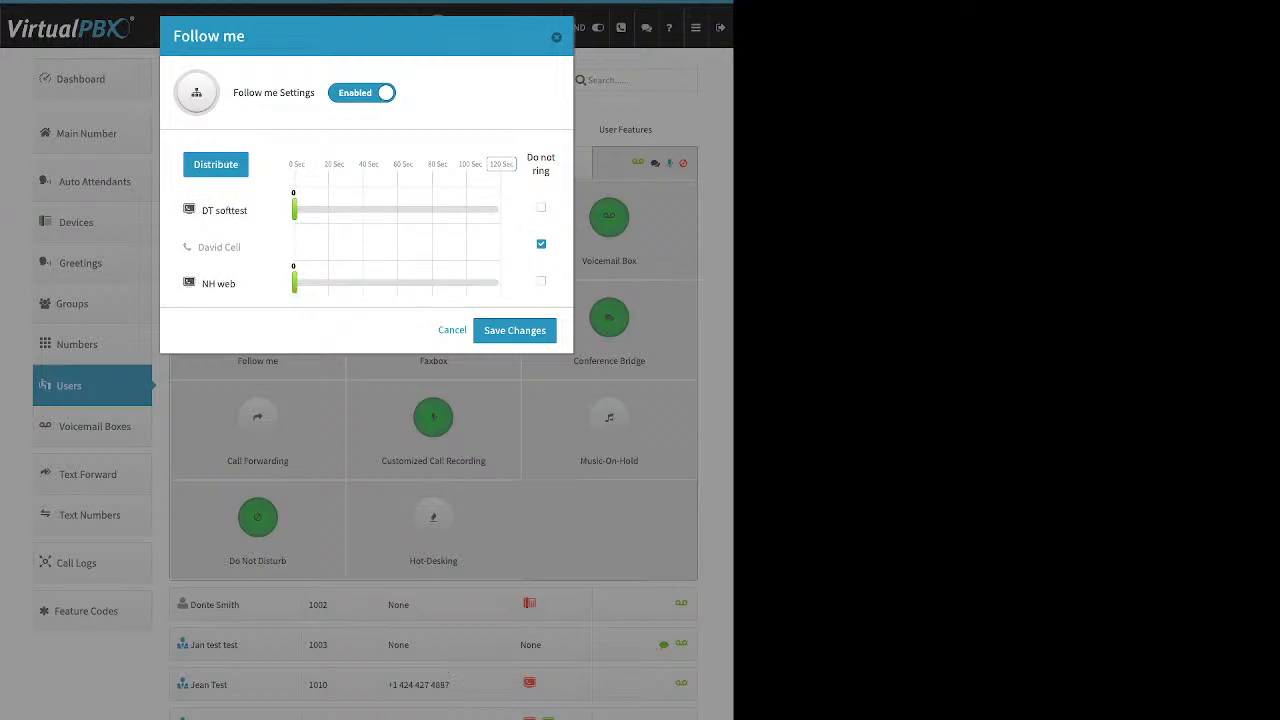
Set DT softtest to ring from 0 to 46 seconds and NH web from 0 to 54 seconds, on a 60-second maximum timeline
{"action": "left_click_drag", "start_coordinate": [294, 210], "coordinate": [374, 210]}
{"action": "left_click_drag", "start_coordinate": [294, 283], "coordinate": [387, 283]}
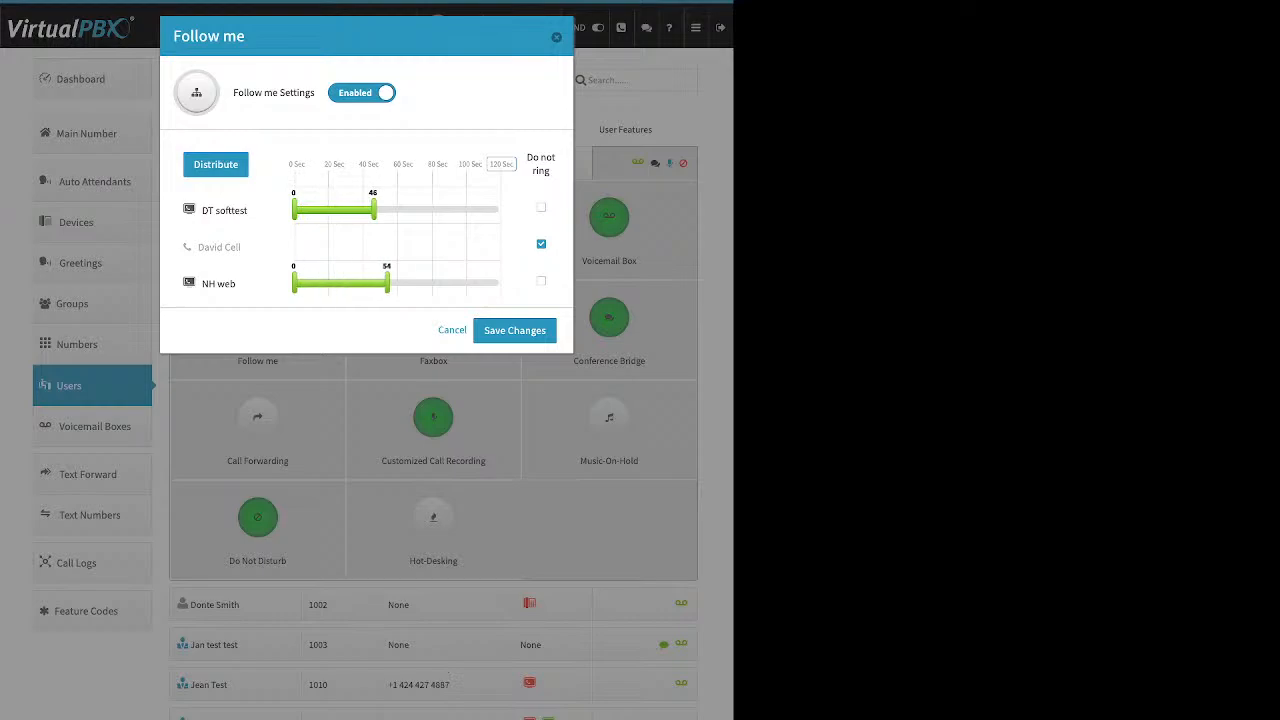
{"action": "left_click_drag", "start_coordinate": [513, 164], "coordinate": [394, 164]}
{"action": "left_click", "coordinate": [502, 164]}
{"action": "double_click", "coordinate": [502, 164]}
{"action": "type", "text": "60"}
{"action": "key", "text": "Return"}
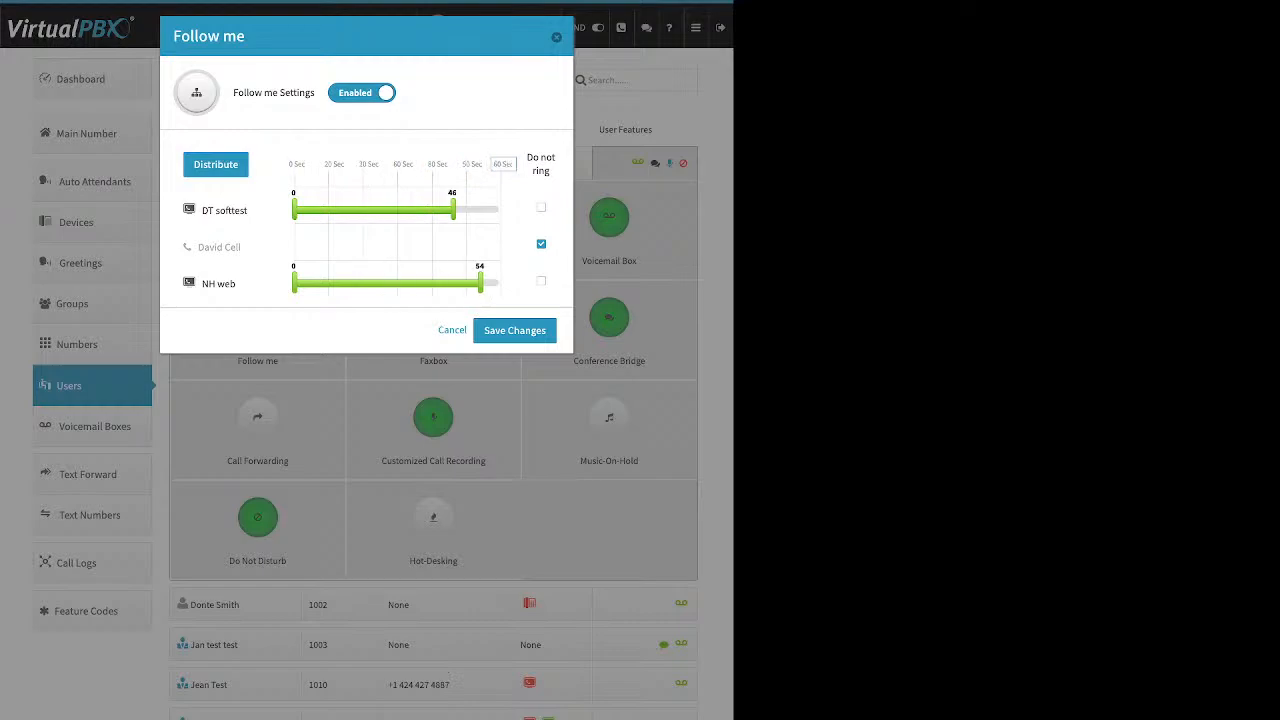
Move NH web ahead of DT softtest in the Follow me order and distribute the ring times evenly between them
{"action": "left_click", "coordinate": [215, 164]}
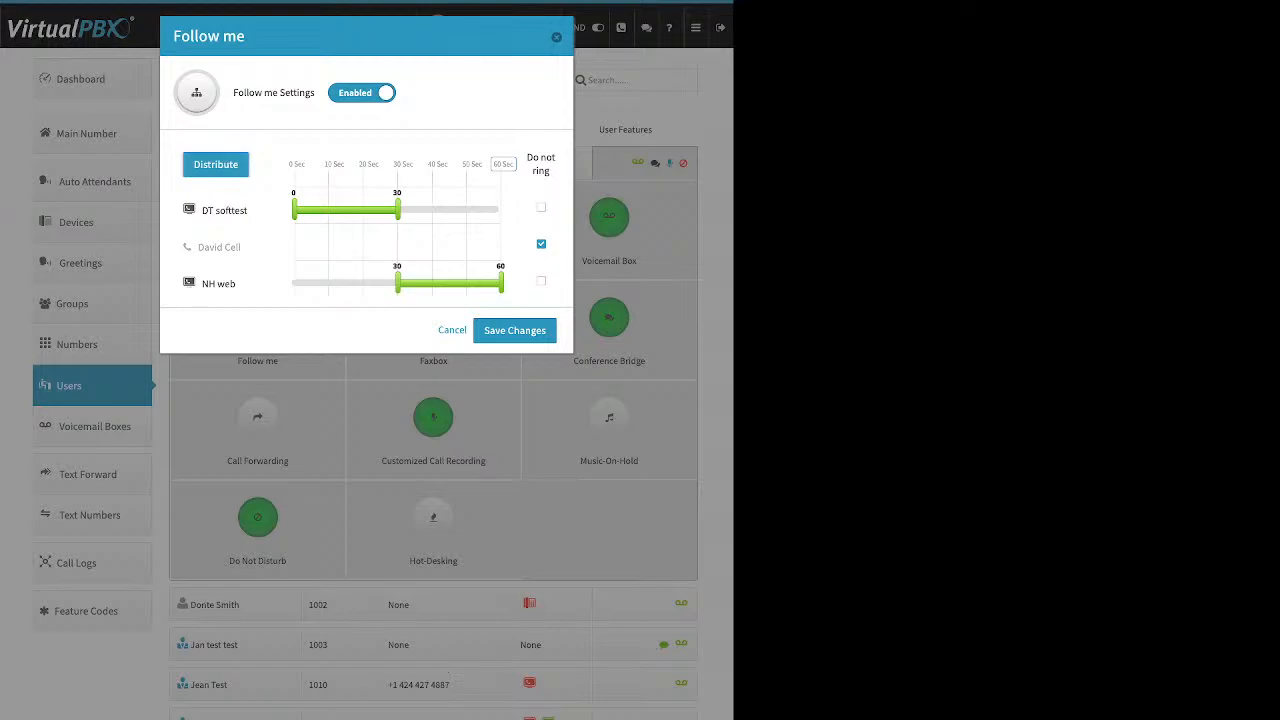
{"action": "left_click_drag", "start_coordinate": [218, 284], "coordinate": [224, 200]}
{"action": "left_click", "coordinate": [215, 164]}
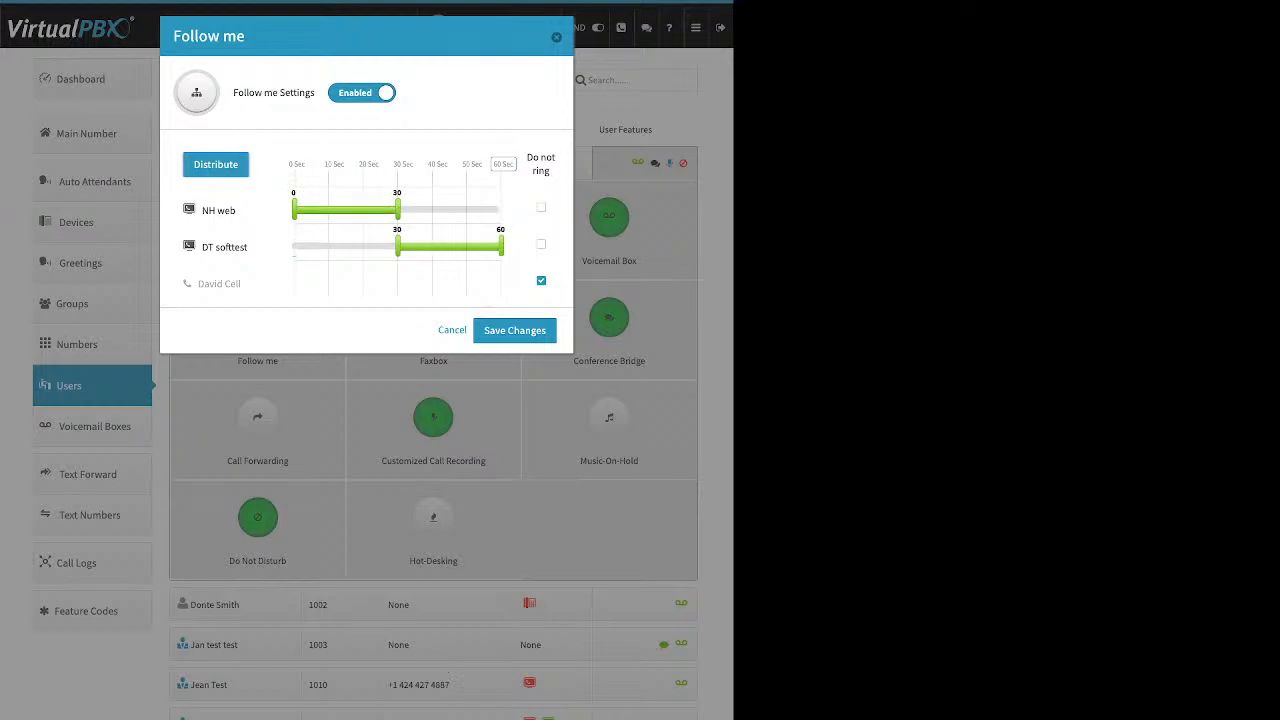
Set NH web and DT softtest to ring simultaneously from 0 to 60 seconds in Follow me, and close the settings without saving
{"action": "left_click_drag", "start_coordinate": [397, 210], "coordinate": [500, 210]}
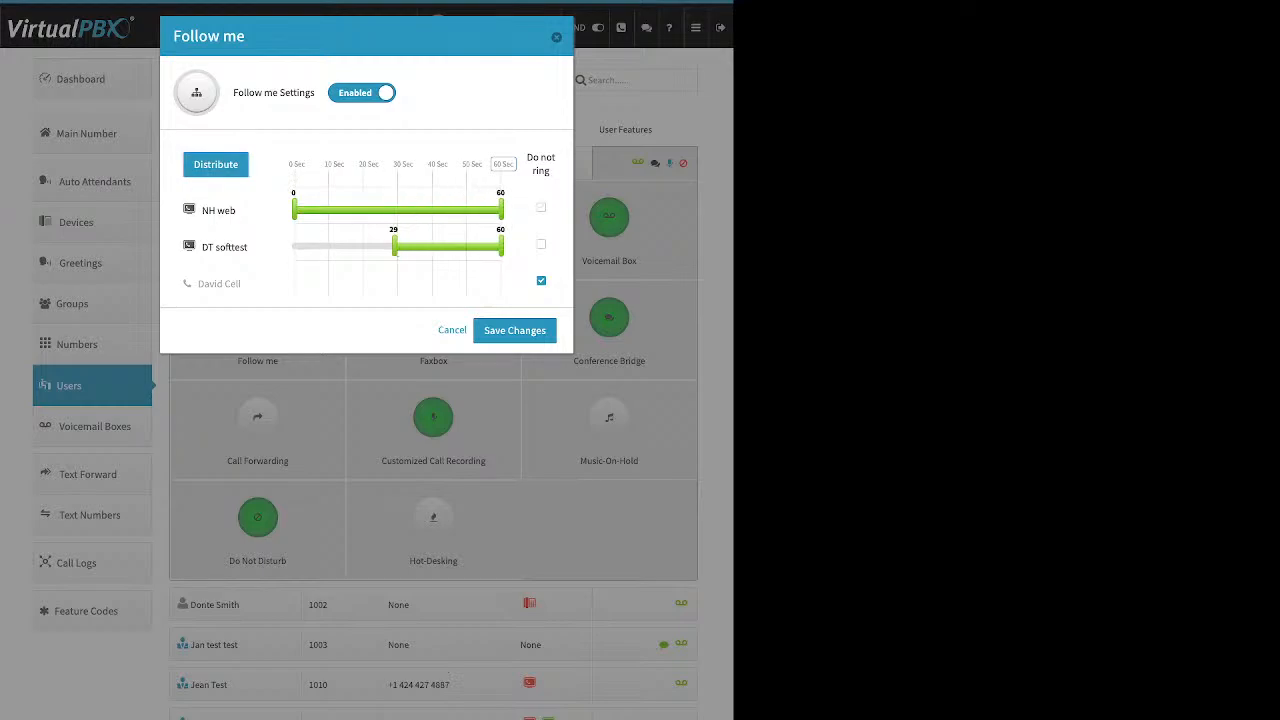
{"action": "left_click_drag", "start_coordinate": [397, 247], "coordinate": [294, 247]}
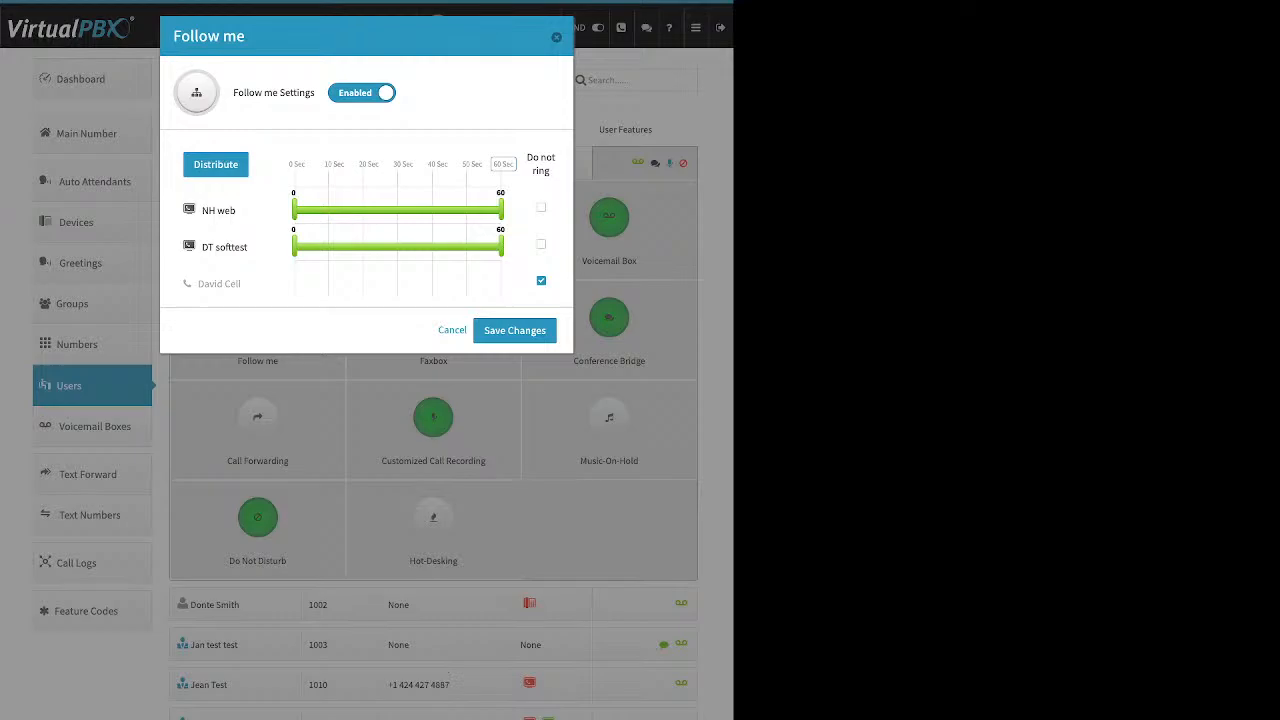
{"action": "left_click", "coordinate": [557, 37]}
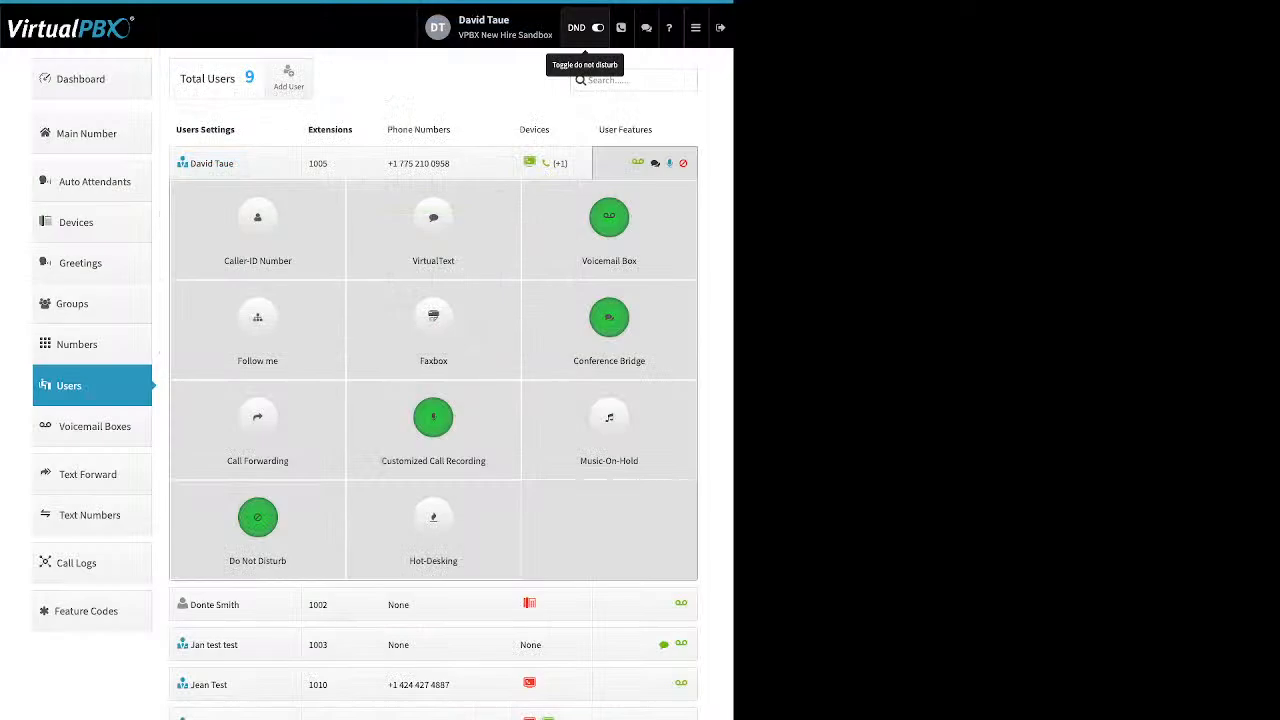
Enable Faxbox for the extension 1005 user, view the choices for the fax-to-email number, and discard the change
{"action": "left_click", "coordinate": [433, 318]}
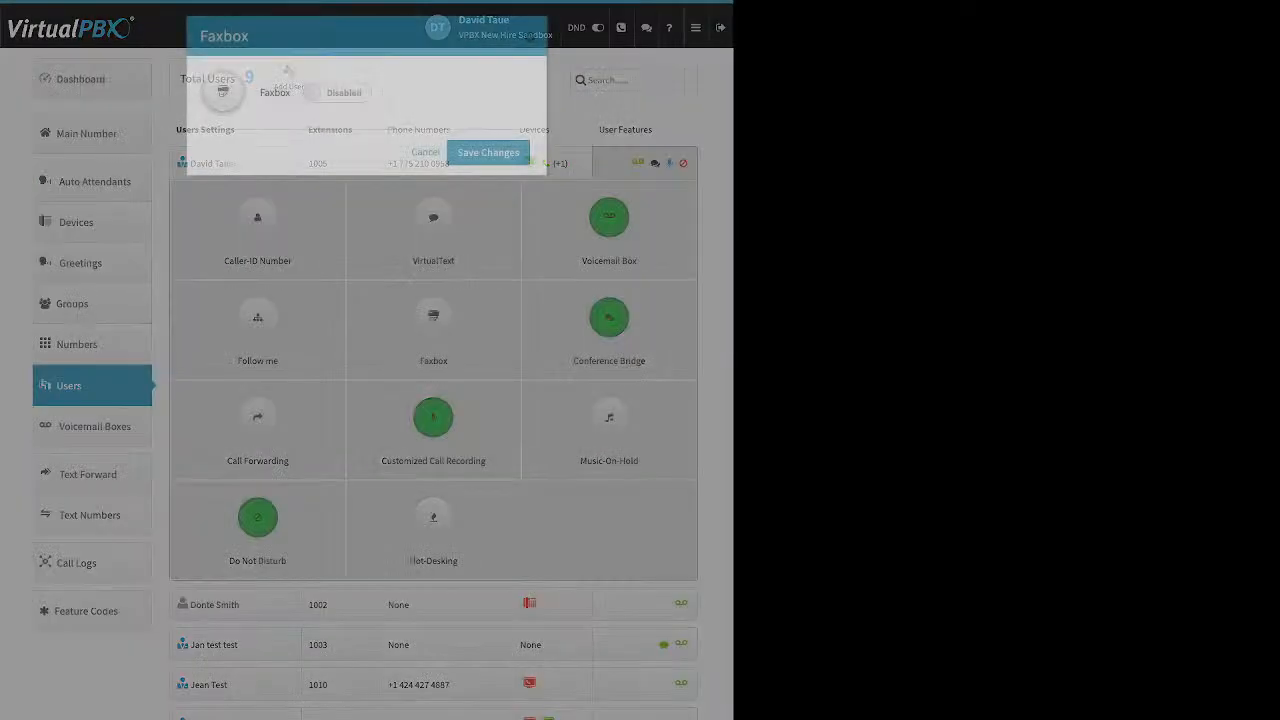
{"action": "left_click", "coordinate": [337, 93]}
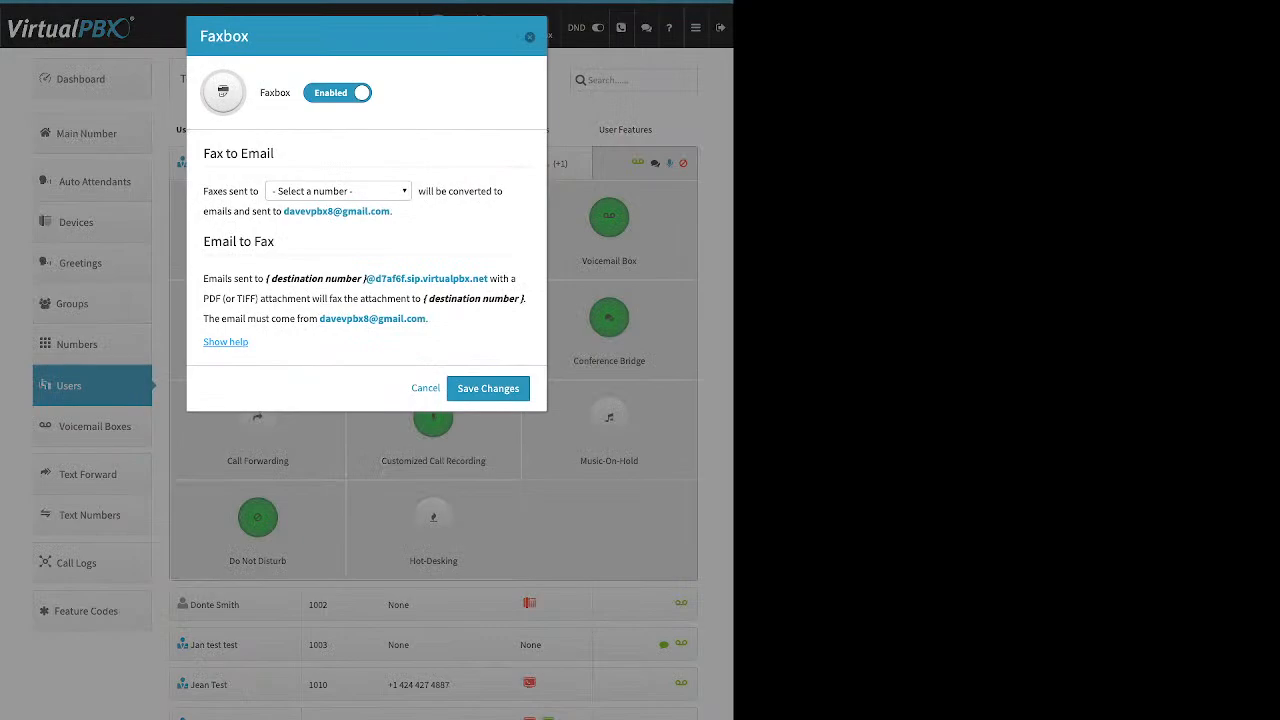
{"action": "left_click", "coordinate": [338, 191]}
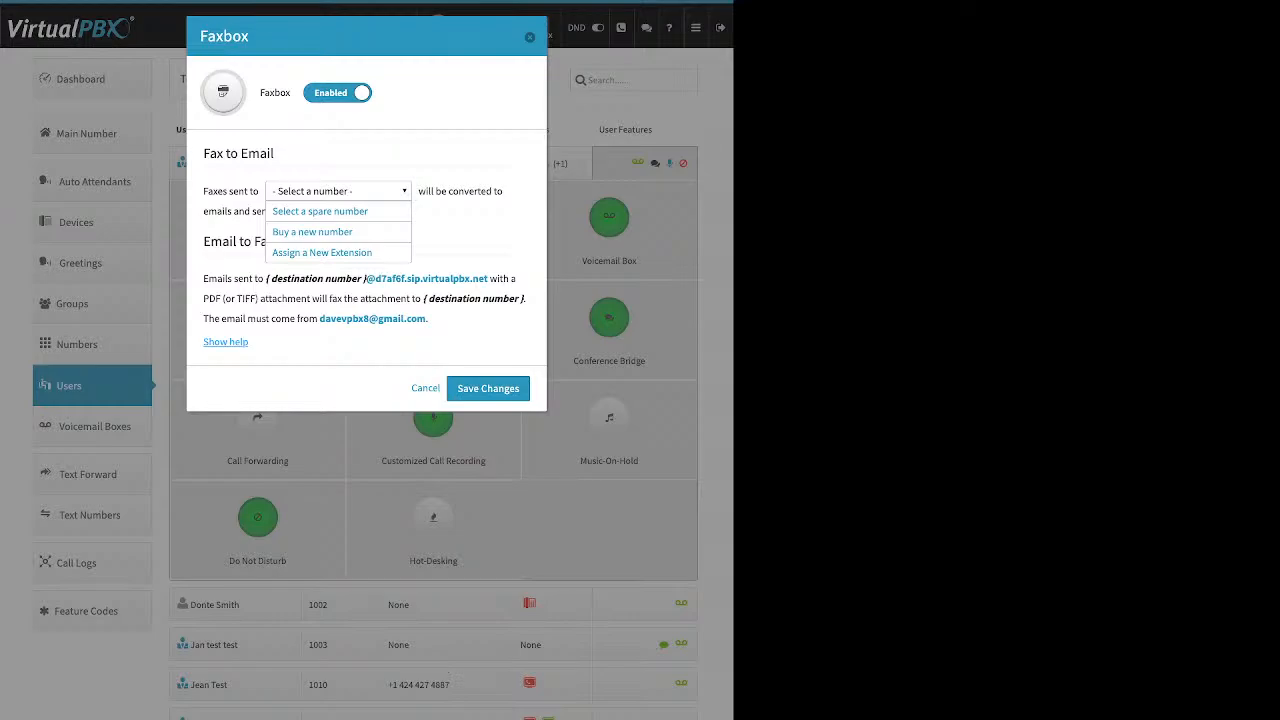
{"action": "key", "text": "Escape"}
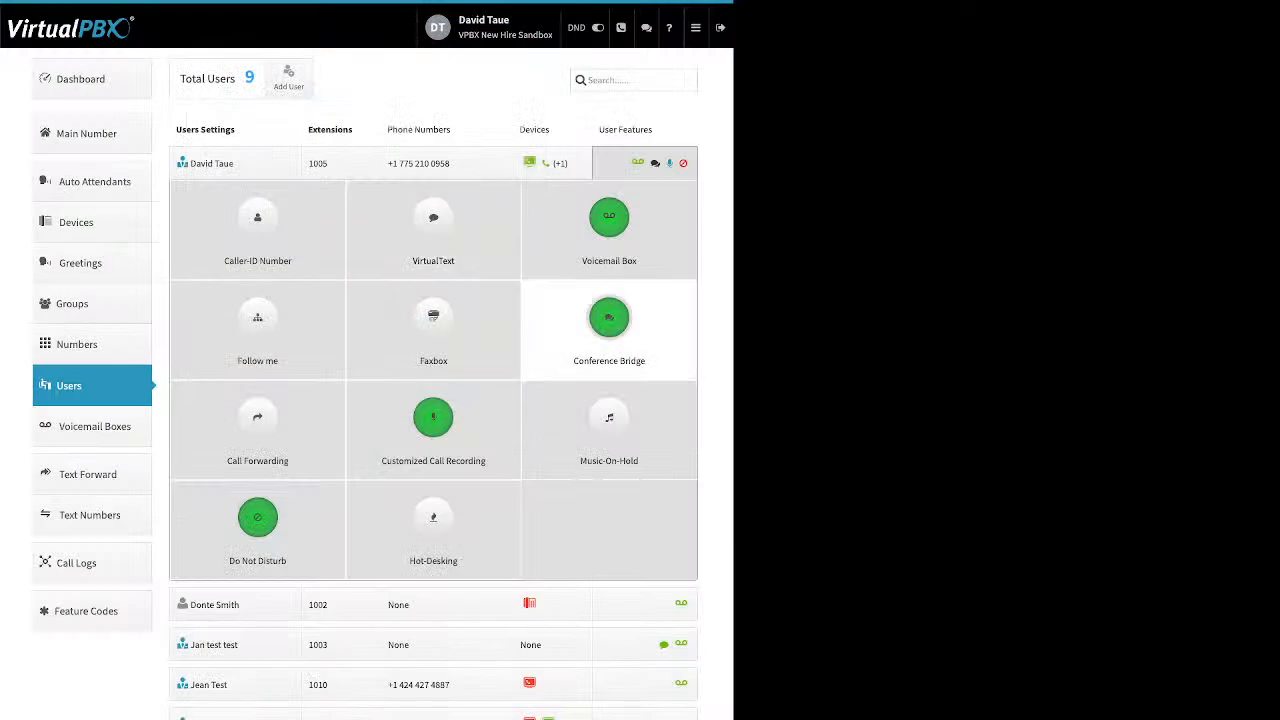
Review the extension 1005 user's personal conference bridge settings, including the room PIN field, and close them
{"action": "left_click", "coordinate": [609, 318]}
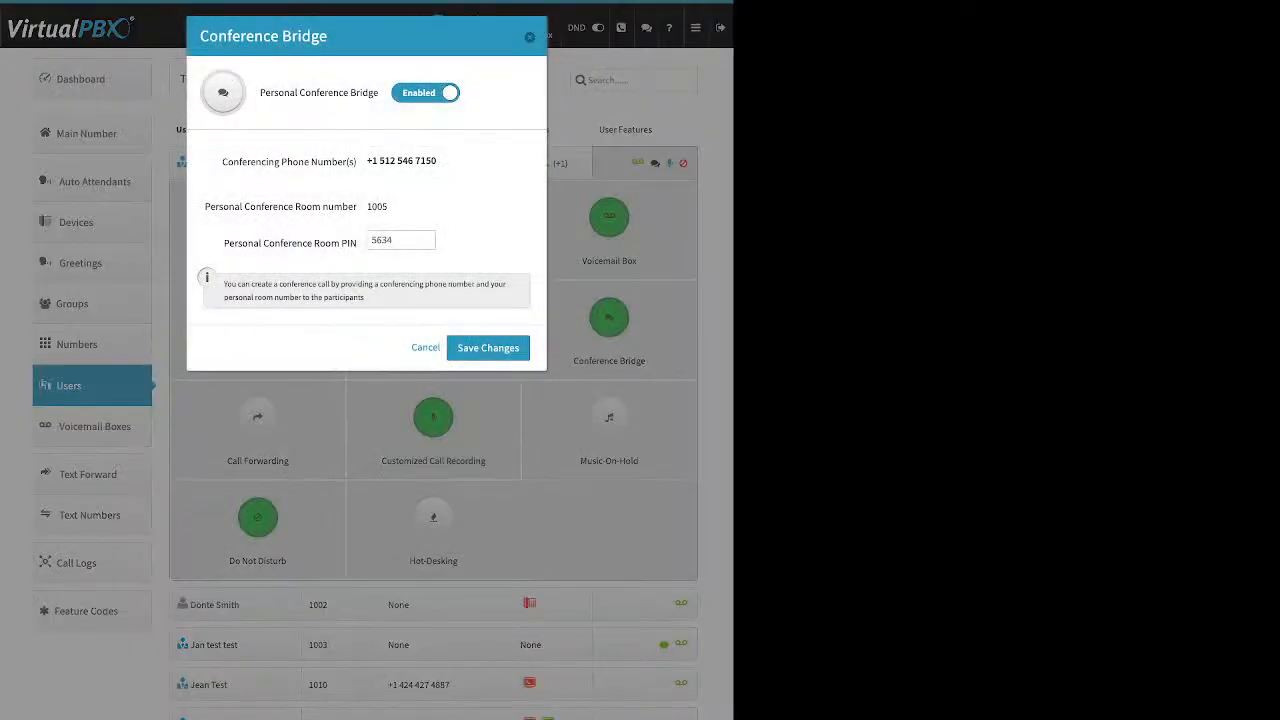
{"action": "triple_click", "coordinate": [319, 93]}
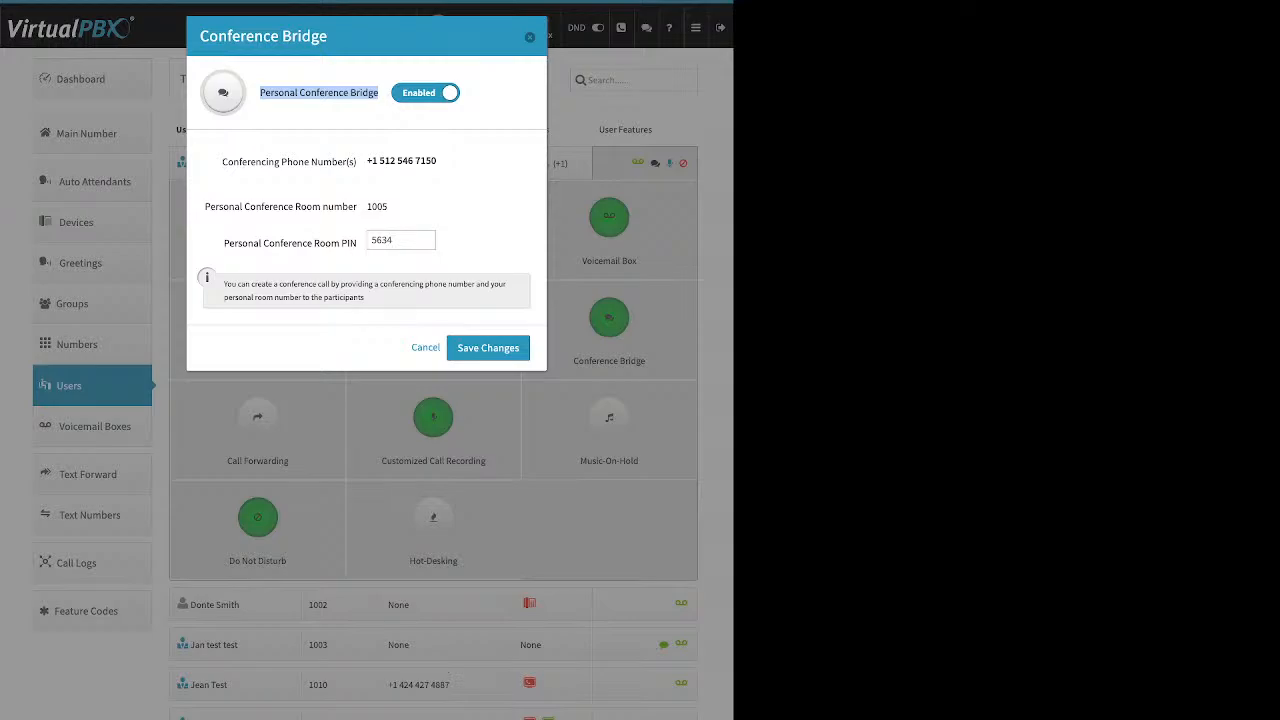
{"action": "left_click_drag", "start_coordinate": [224, 243], "coordinate": [348, 243]}
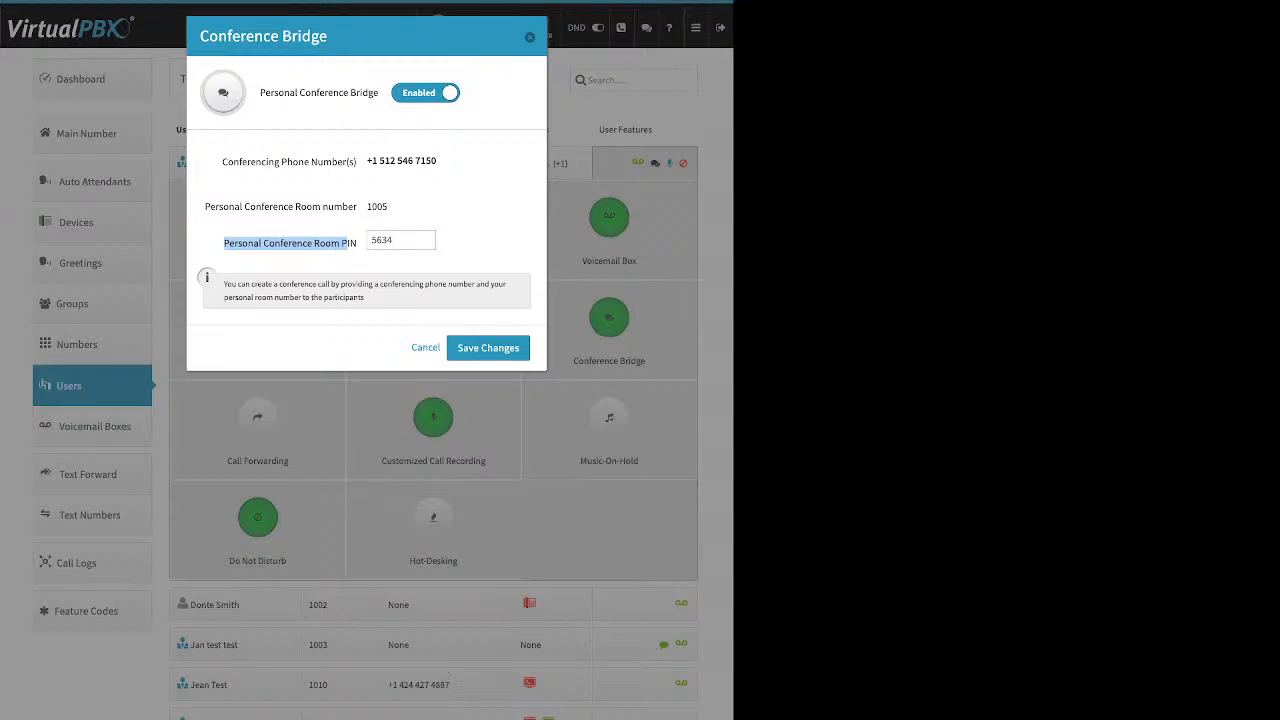
{"action": "key", "text": "Escape"}
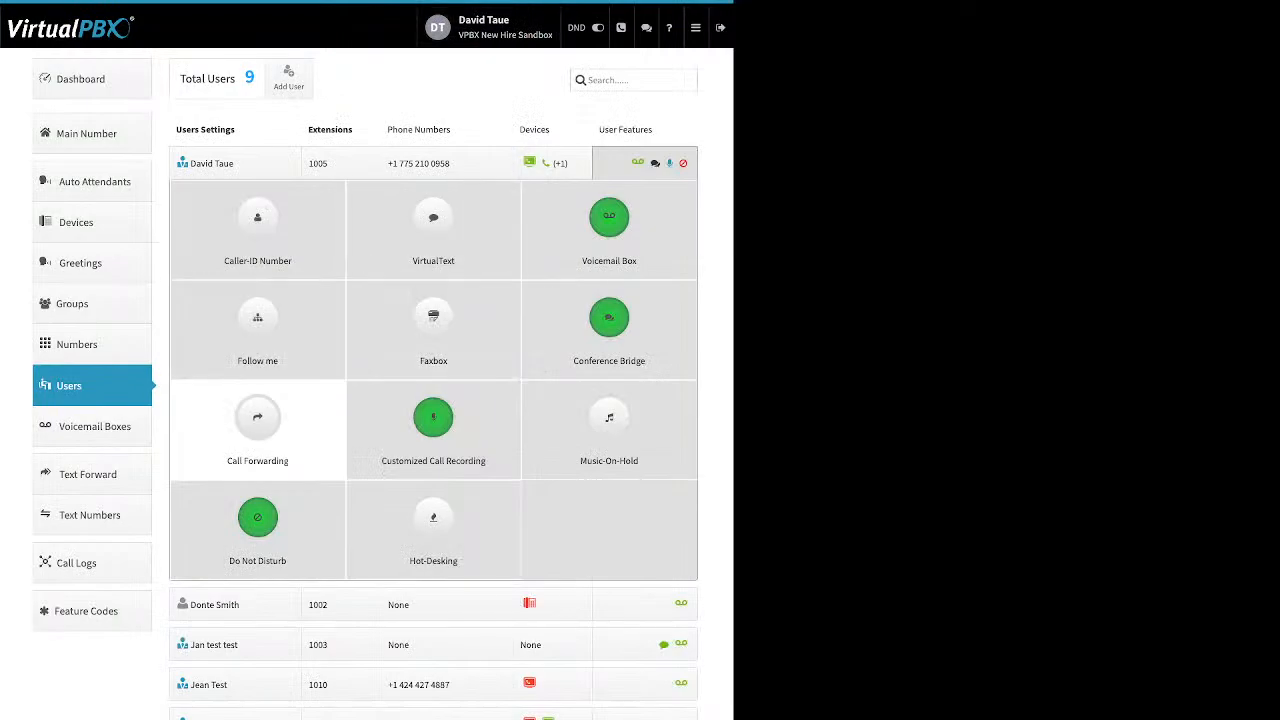
Switch the extension 1005 user's call forwarding to Failover Mode, review its destination and number fields, and close it without saving
{"action": "left_click", "coordinate": [258, 420]}
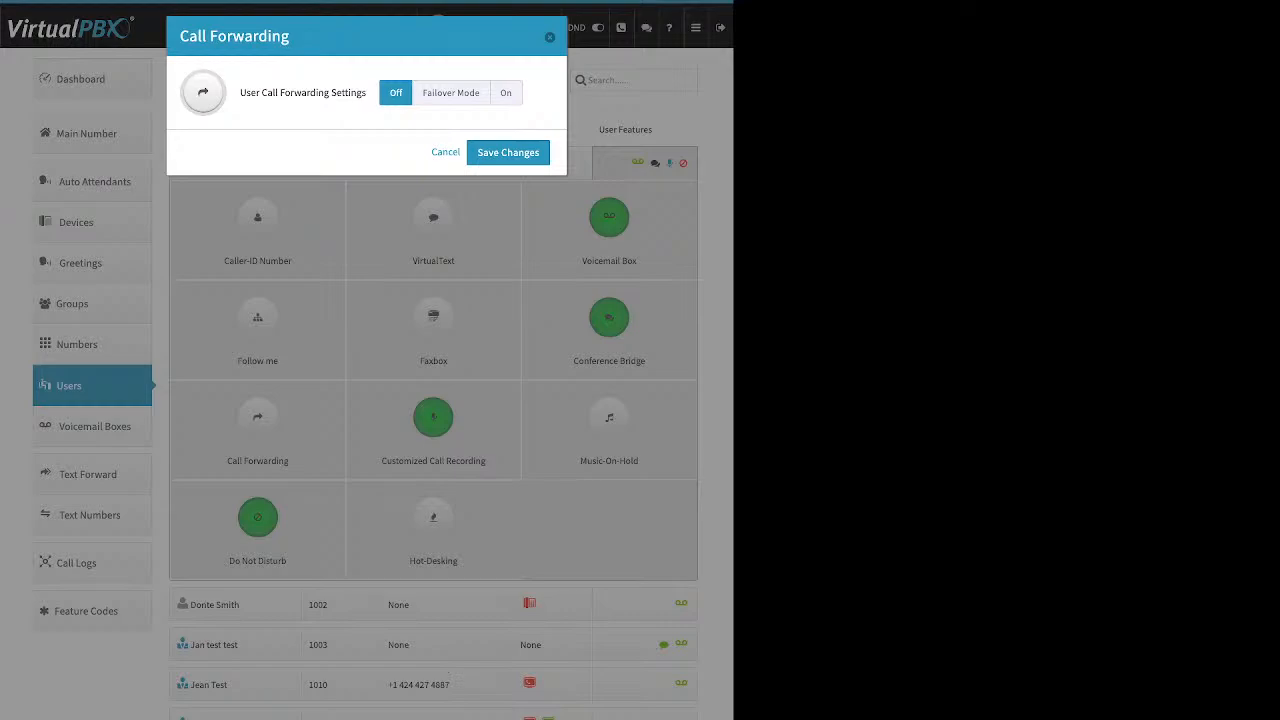
{"action": "left_click", "coordinate": [451, 93]}
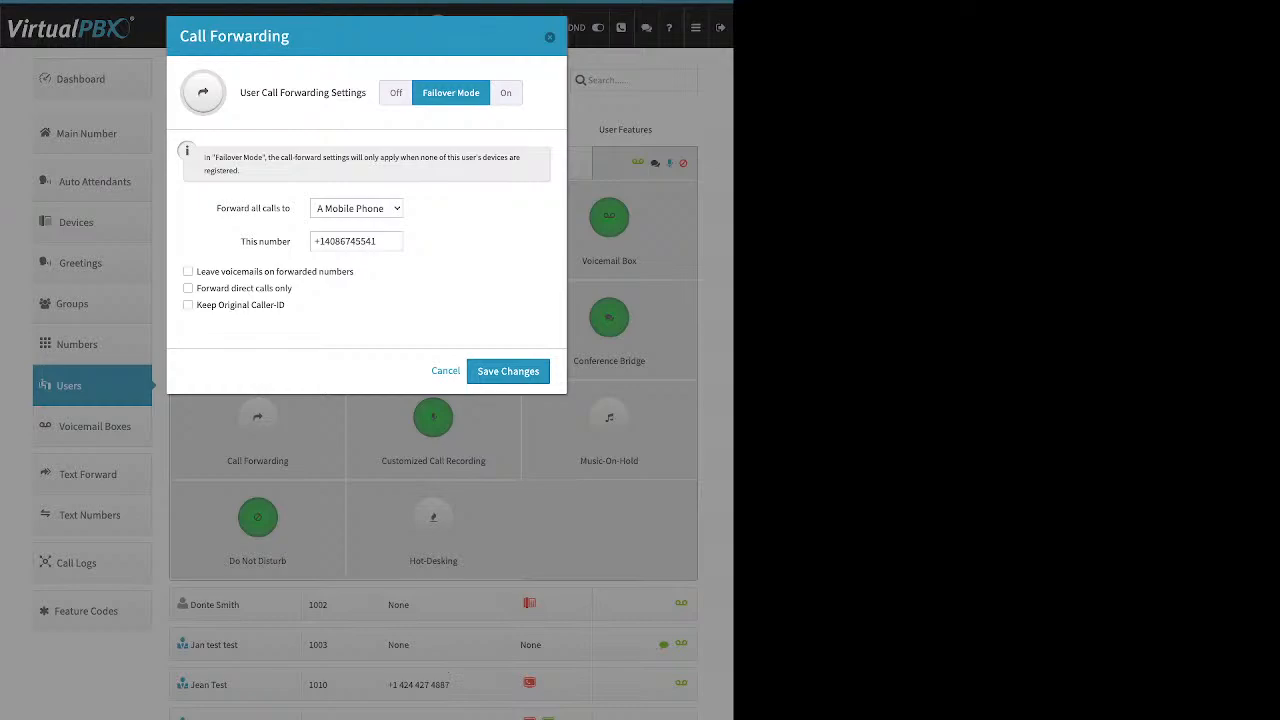
{"action": "left_click_drag", "start_coordinate": [221, 208], "coordinate": [291, 209]}
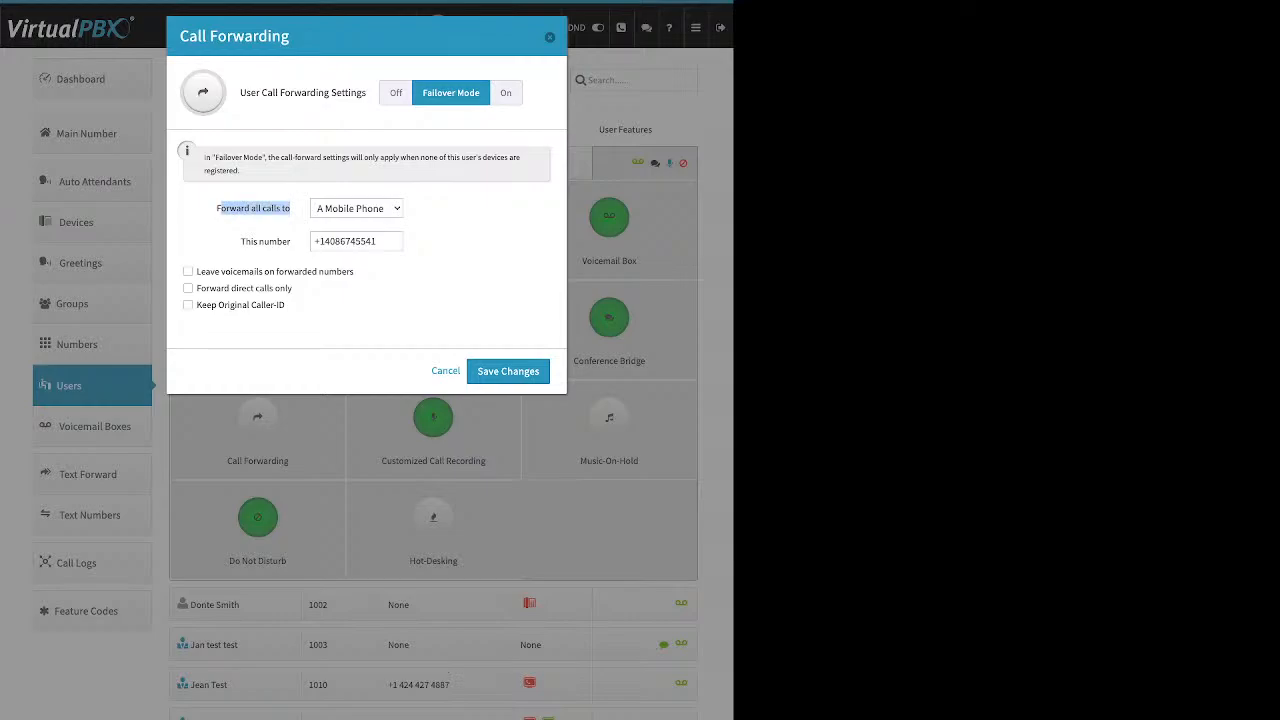
{"action": "left_click_drag", "start_coordinate": [241, 241], "coordinate": [291, 242]}
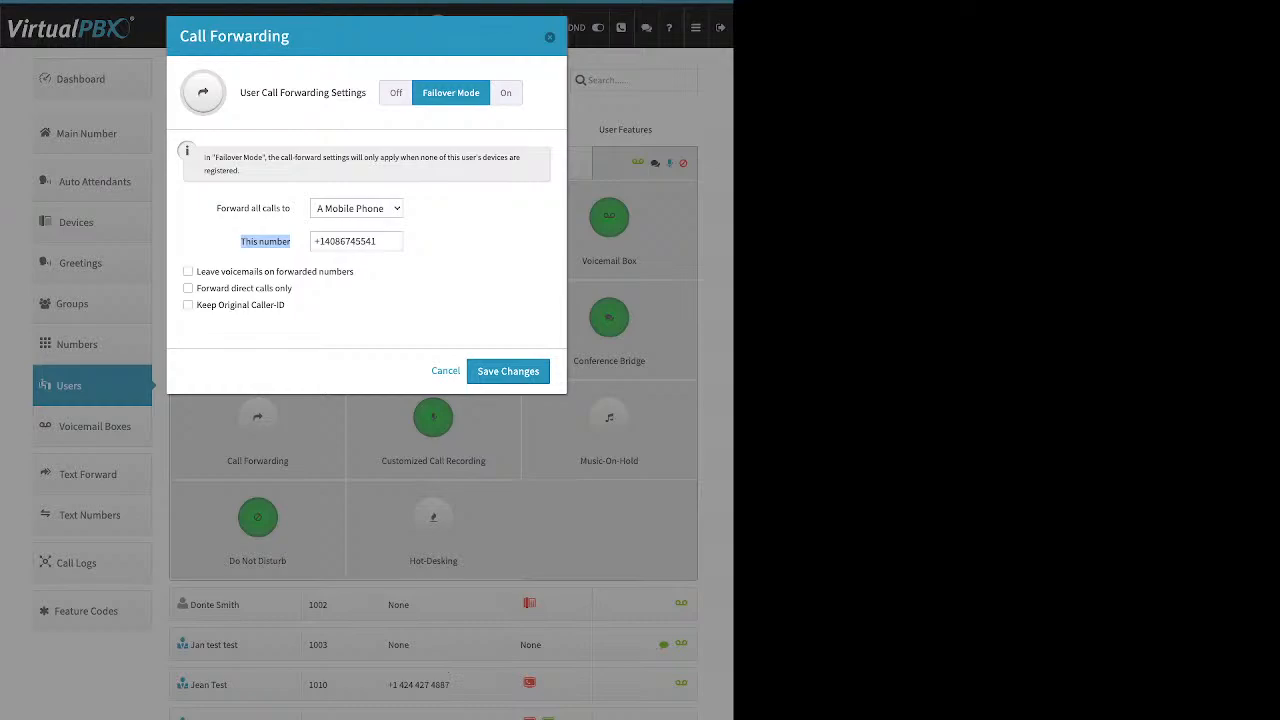
{"action": "key", "text": "Escape"}
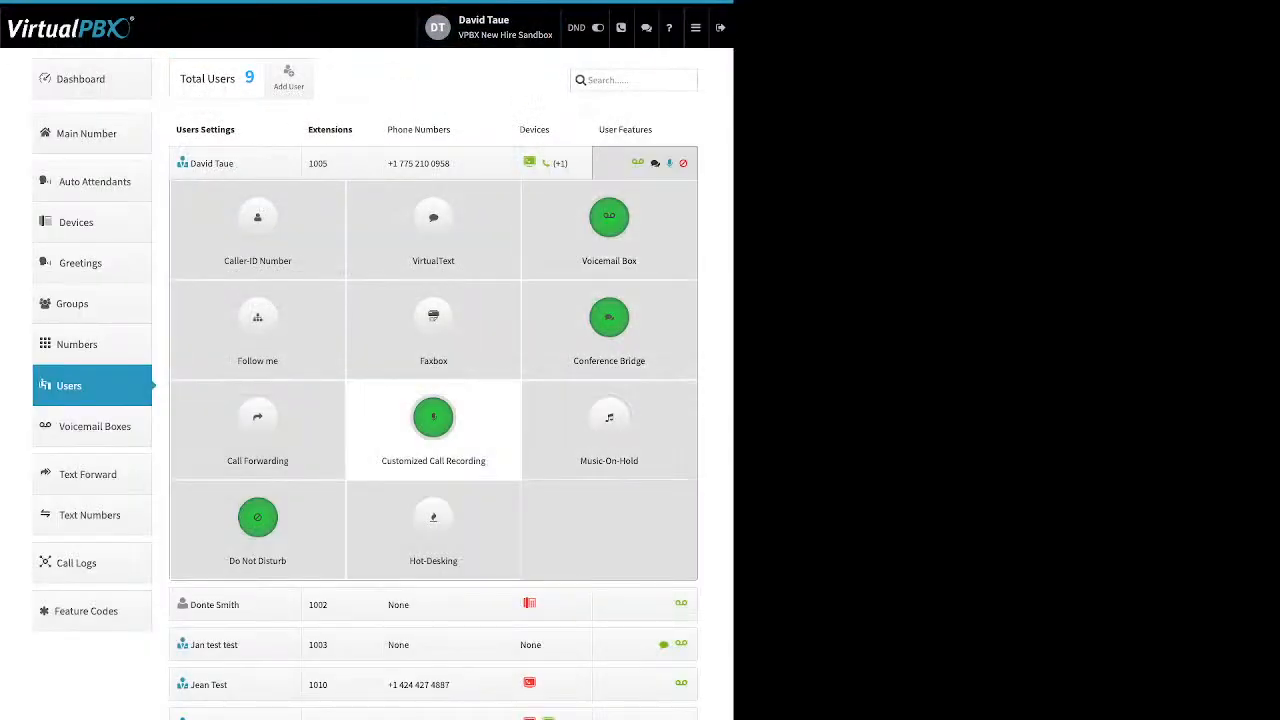
In the extension 1005 user's call recording customizations, set Inbound External and Outbound External to Account Default (Off) and review the call categories
{"action": "left_click", "coordinate": [433, 417]}
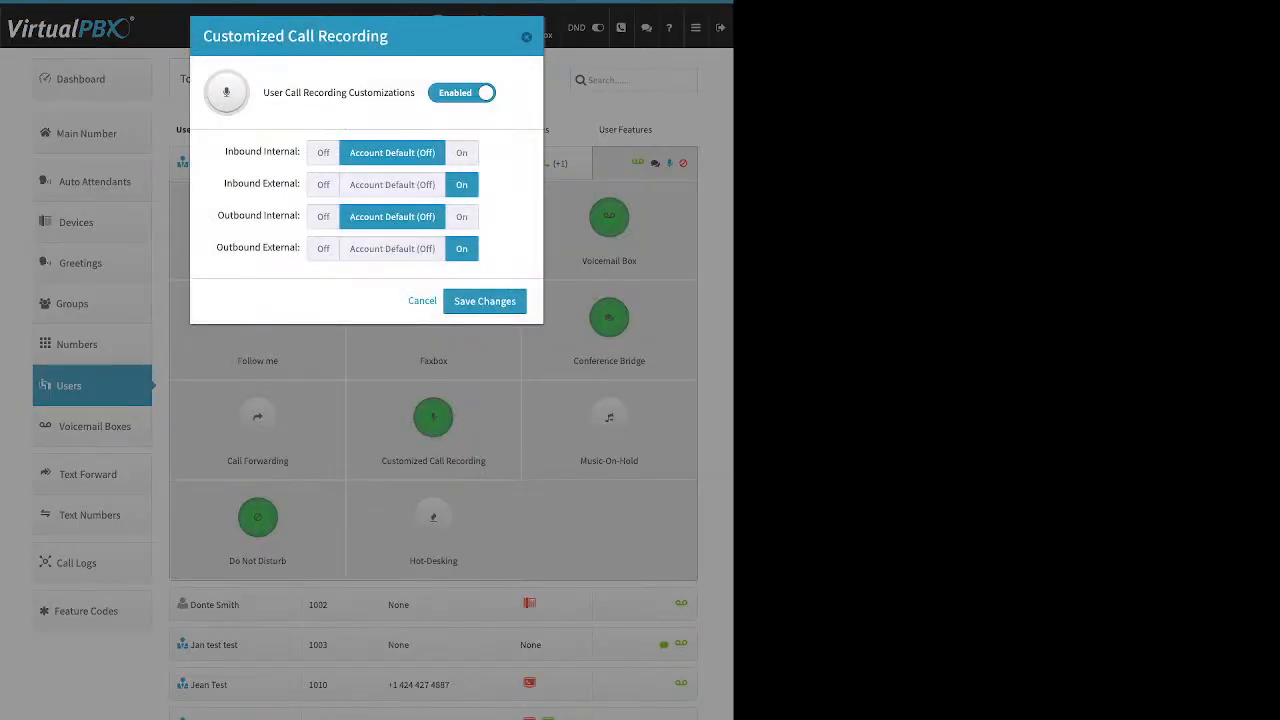
{"action": "left_click", "coordinate": [392, 185]}
{"action": "left_click", "coordinate": [392, 249]}
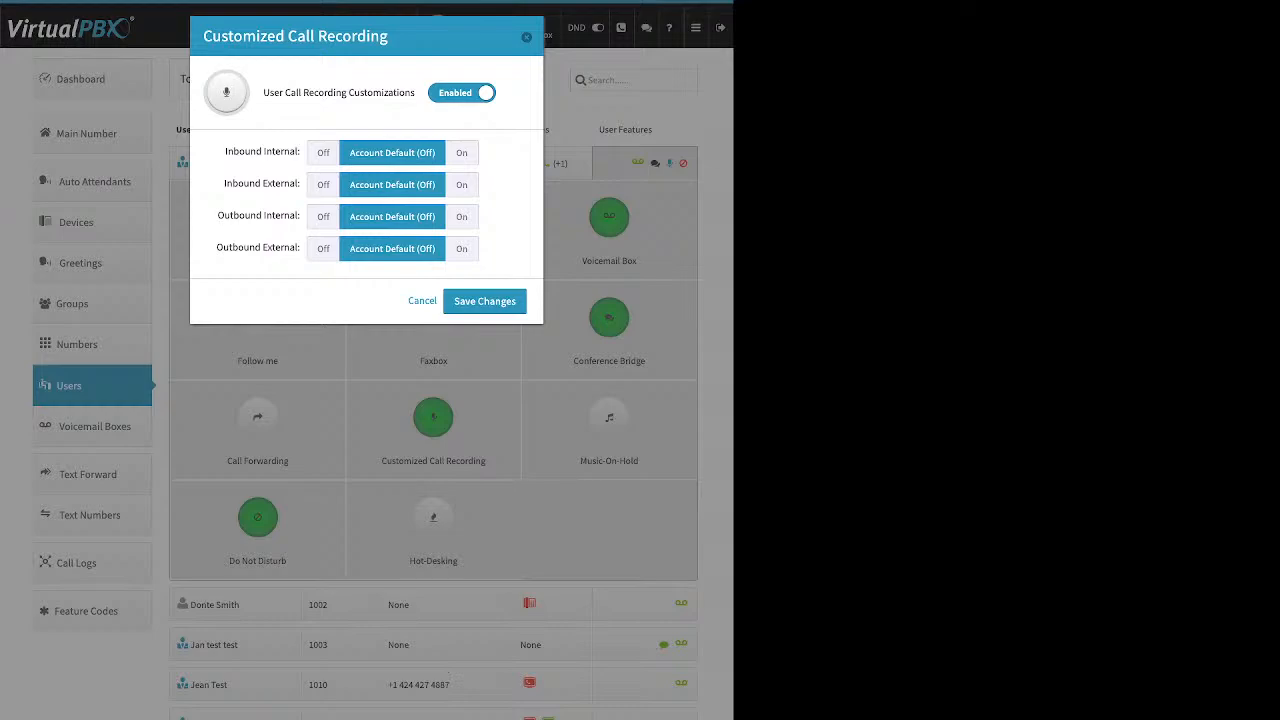
{"action": "left_click_drag", "start_coordinate": [224, 151], "coordinate": [262, 152]}
{"action": "left_click_drag", "start_coordinate": [225, 152], "coordinate": [272, 152]}
{"action": "left_click_drag", "start_coordinate": [218, 216], "coordinate": [262, 184]}
{"action": "left_click_drag", "start_coordinate": [300, 248], "coordinate": [262, 248]}
Set recording to On for all four call categories: inbound and outbound, internal and external
{"action": "left_click", "coordinate": [462, 153]}
{"action": "left_click", "coordinate": [462, 185]}
{"action": "left_click", "coordinate": [462, 217]}
{"action": "left_click", "coordinate": [462, 249]}
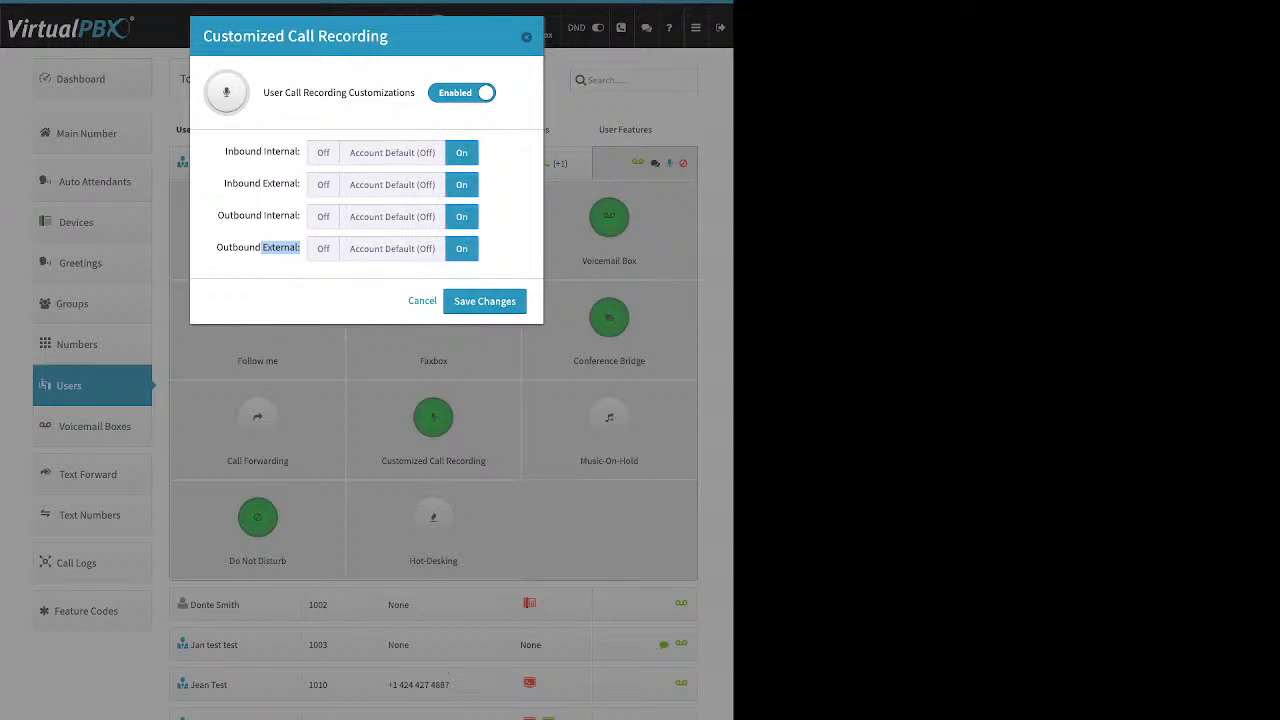
Turn recording Off for Inbound Internal and Outbound Internal calls
{"action": "left_click", "coordinate": [505, 256]}
{"action": "left_click", "coordinate": [323, 217]}
{"action": "left_click", "coordinate": [323, 153]}
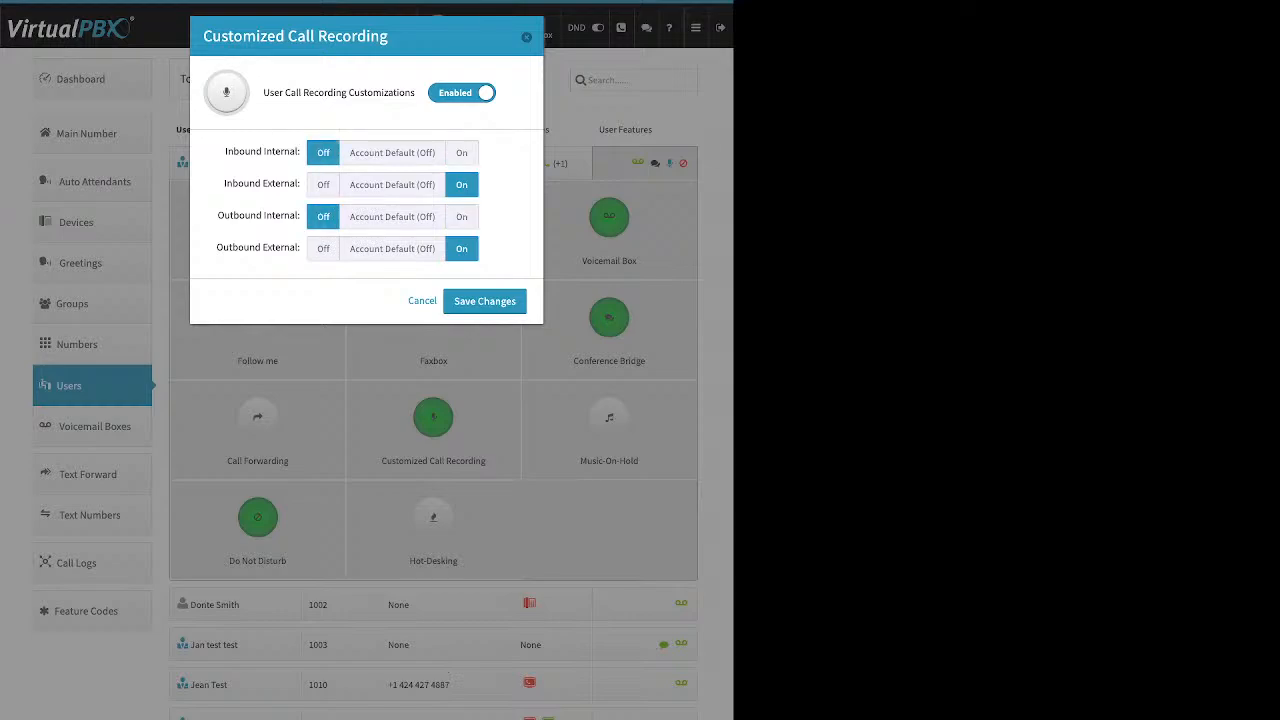
Turn Inbound Internal and Outbound Internal recording back On, and close the call recording settings without saving
{"action": "left_click", "coordinate": [461, 153]}
{"action": "left_click", "coordinate": [461, 217]}
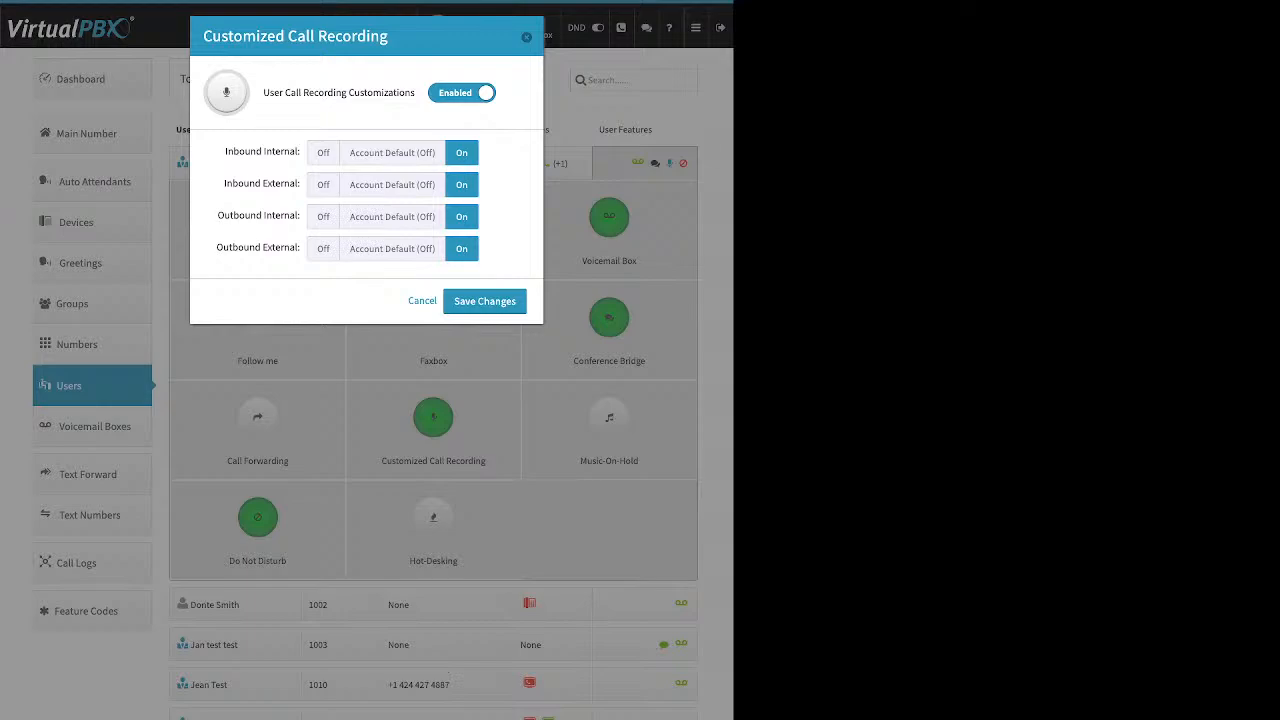
{"action": "key", "text": "Escape"}
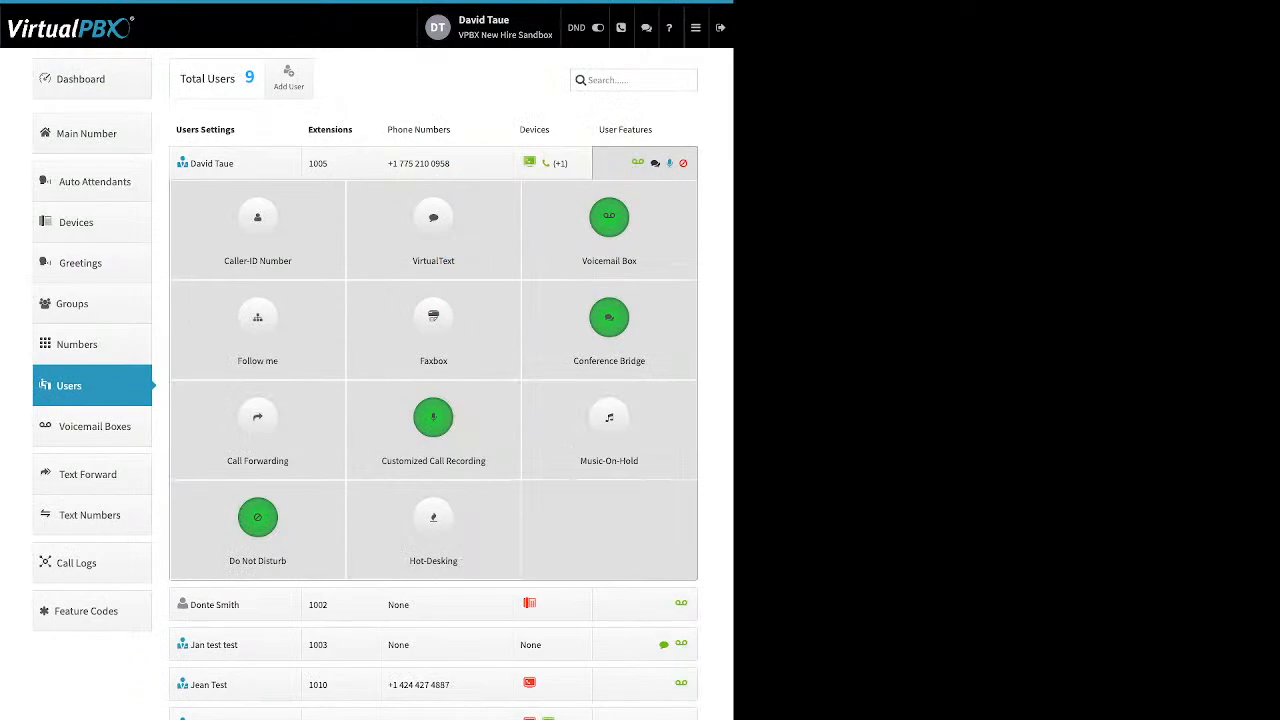
Enable Music-On-Hold for the extension 1005 user, show the audio file upload field, and close the settings without saving
{"action": "left_click", "coordinate": [609, 425]}
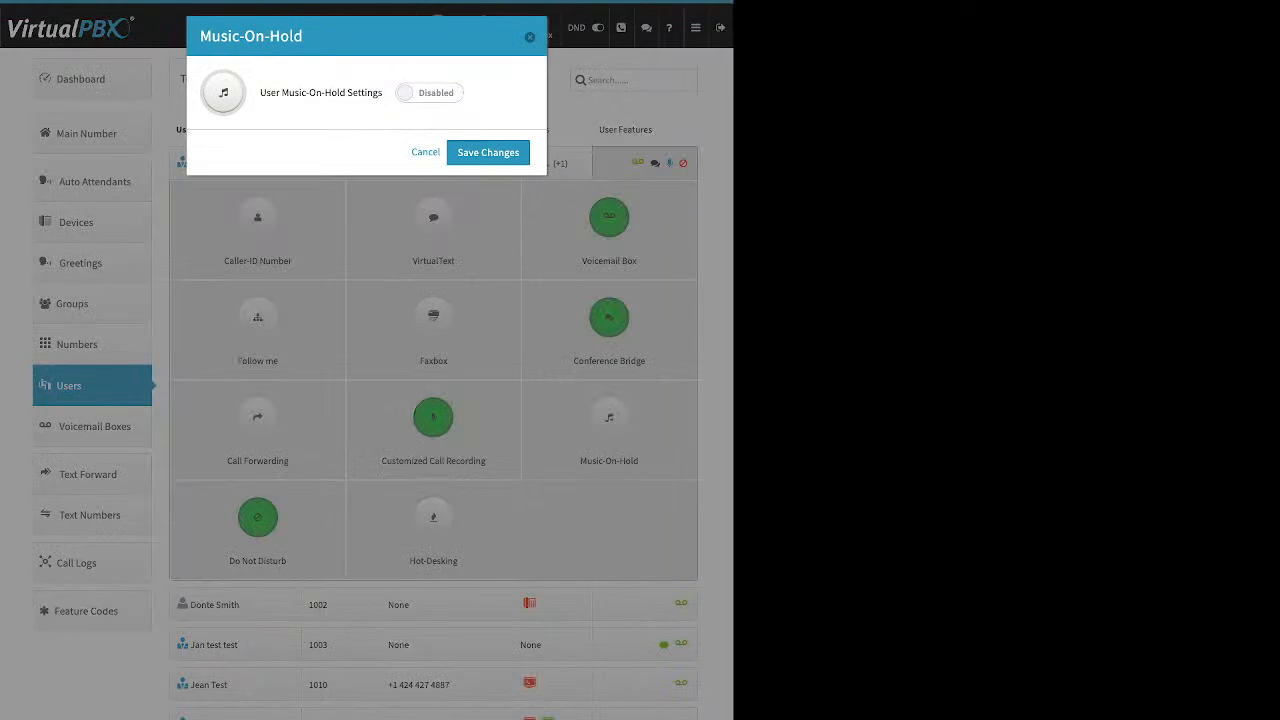
{"action": "left_click", "coordinate": [429, 93]}
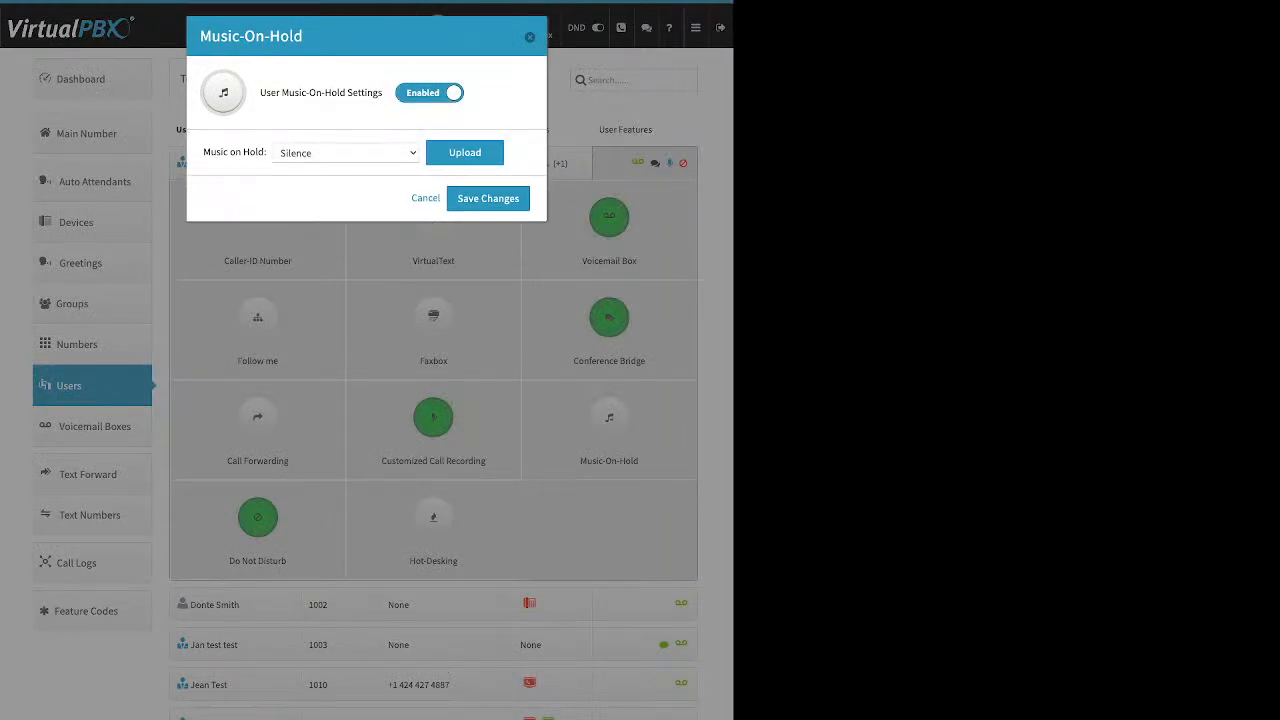
{"action": "left_click", "coordinate": [465, 153]}
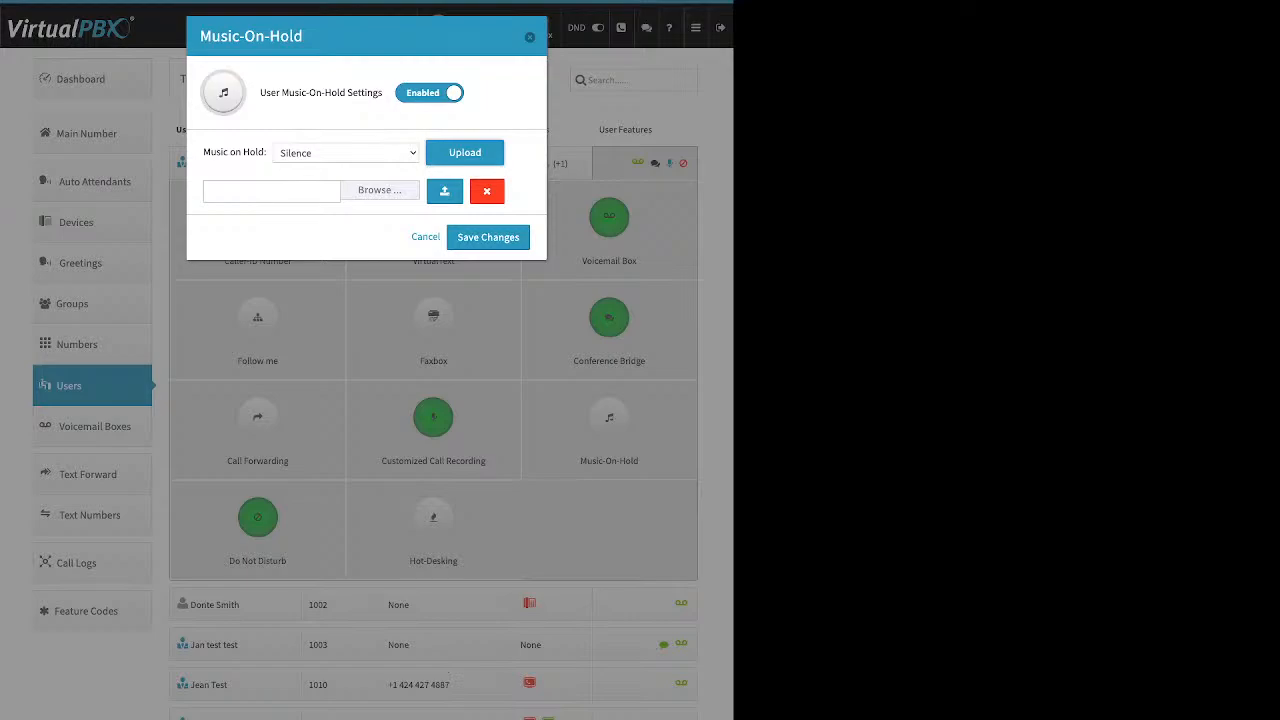
{"action": "left_click", "coordinate": [272, 191]}
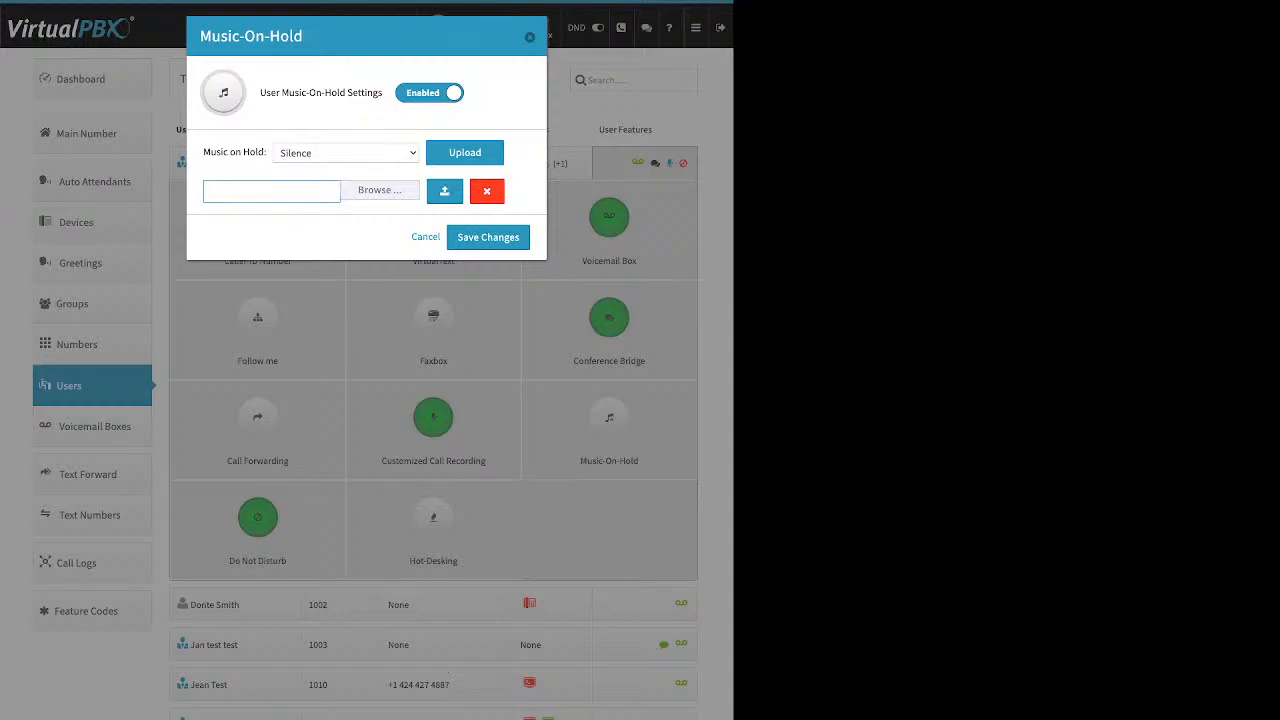
{"action": "left_click", "coordinate": [530, 37]}
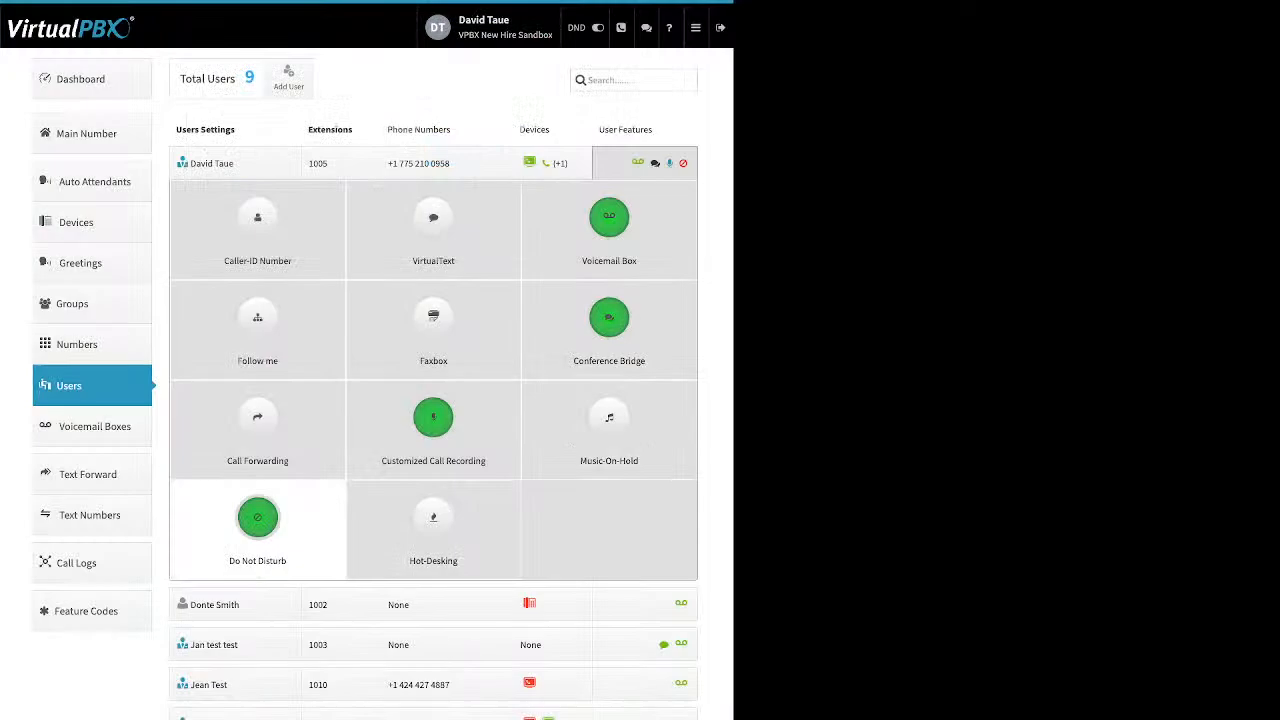
Try to disable Do Not Disturb for the extension 1005 user
{"action": "left_click", "coordinate": [257, 520]}
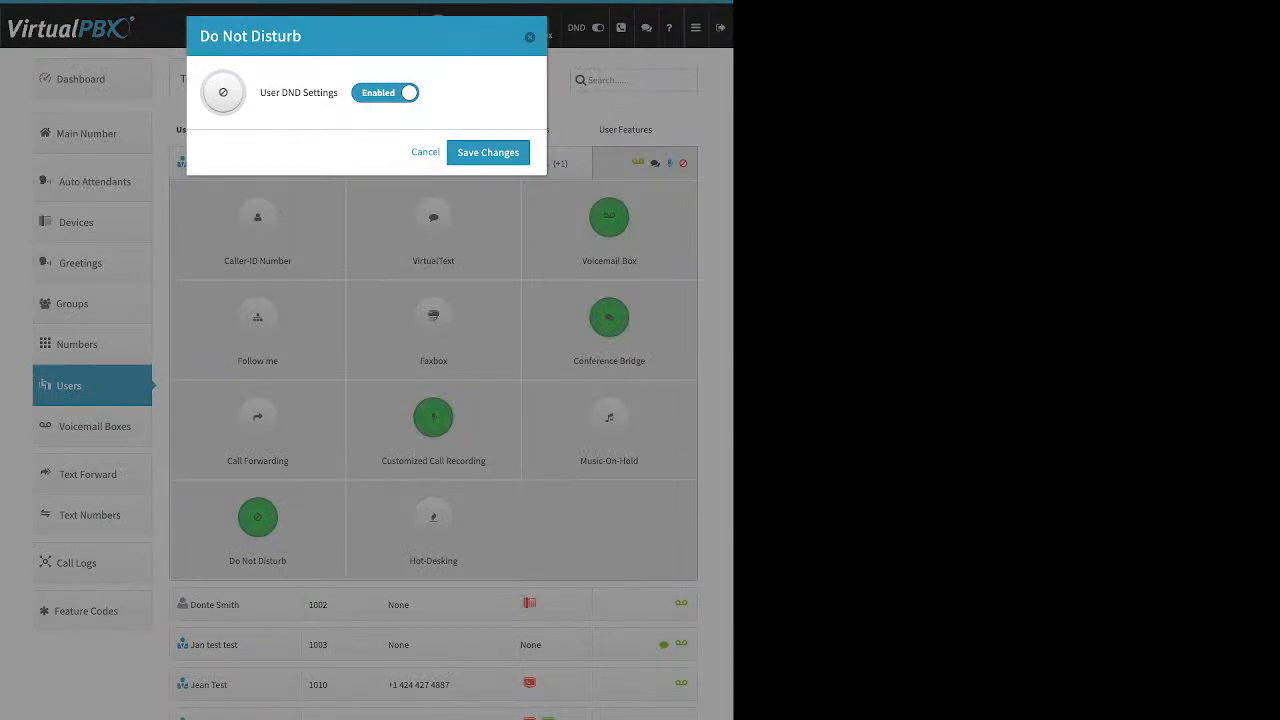
{"action": "left_click", "coordinate": [385, 93]}
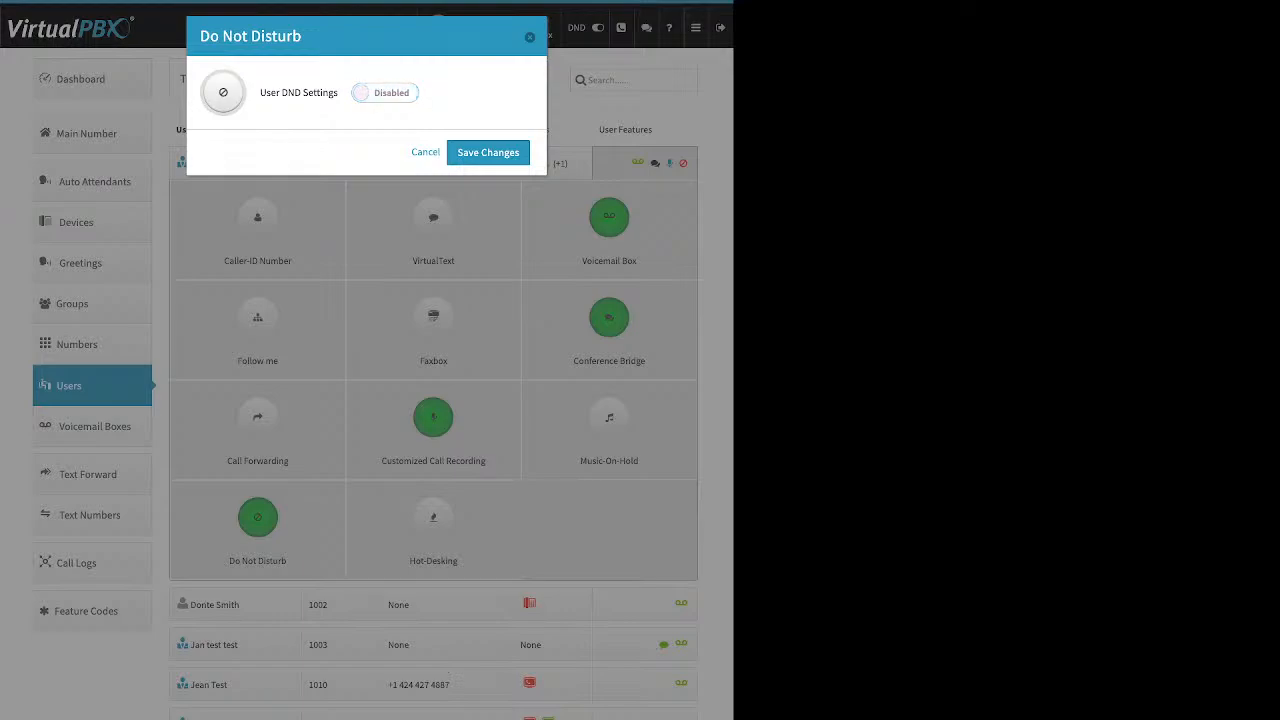
{"action": "left_click", "coordinate": [488, 153]}
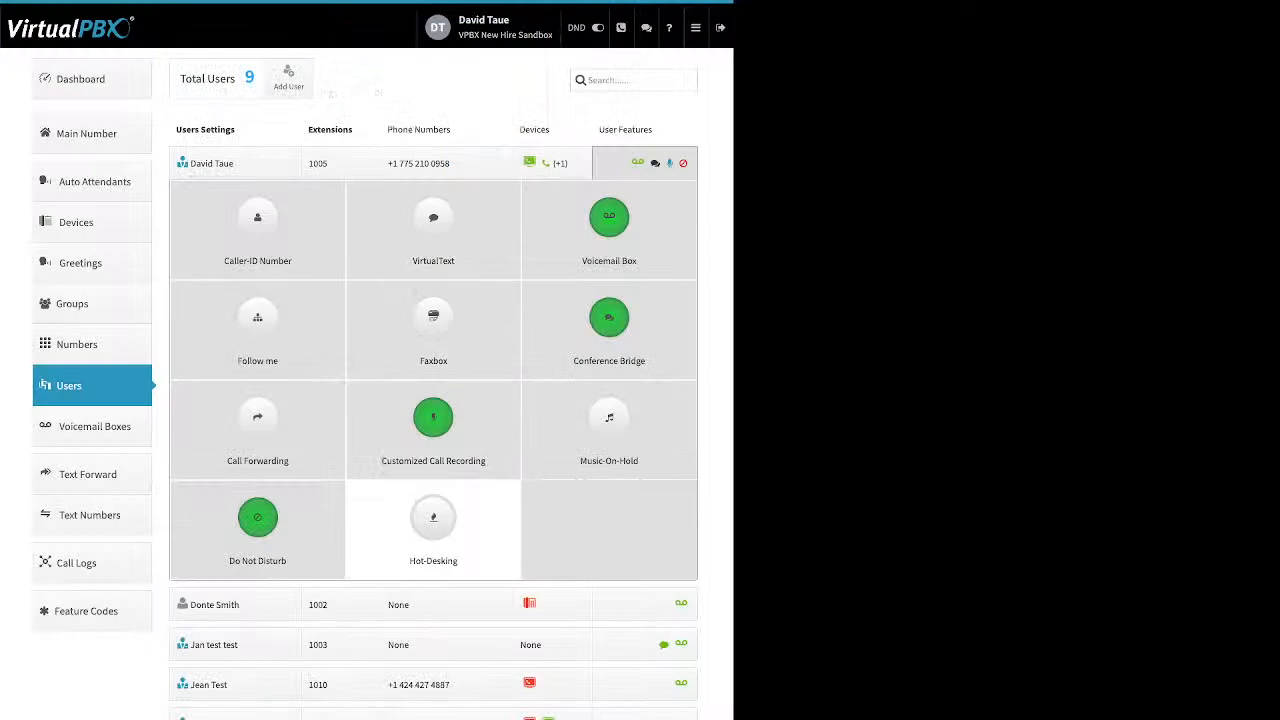
Enable Hot-Desking for the extension 1005 user, review the Hotdesk ID and PIN requirement options, and cancel the change
{"action": "left_click", "coordinate": [433, 517]}
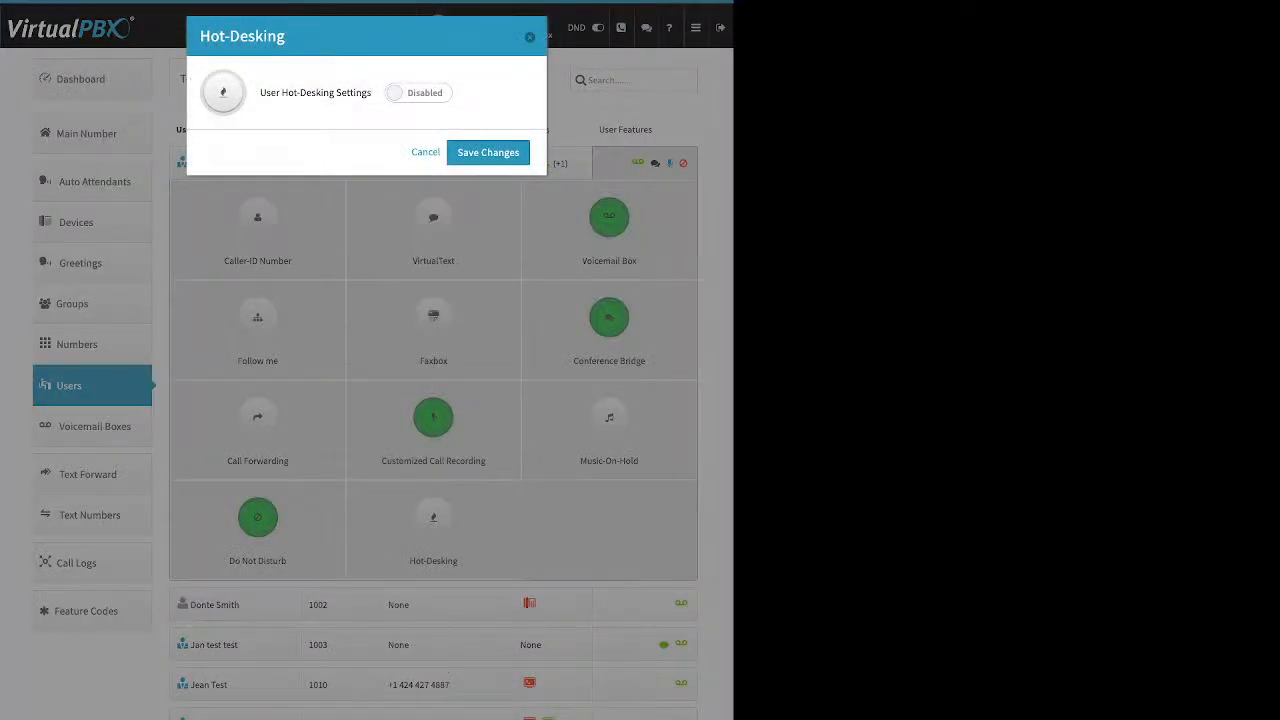
{"action": "left_click", "coordinate": [418, 92]}
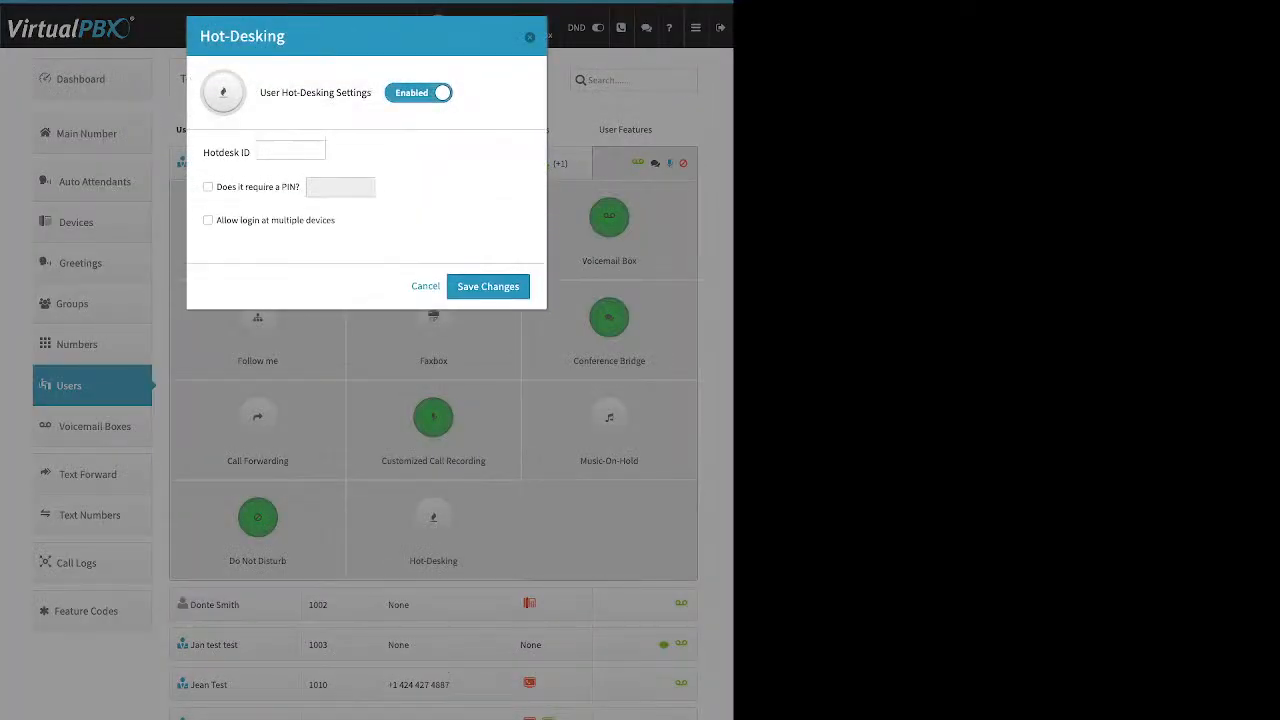
{"action": "left_click_drag", "start_coordinate": [203, 153], "coordinate": [241, 153]}
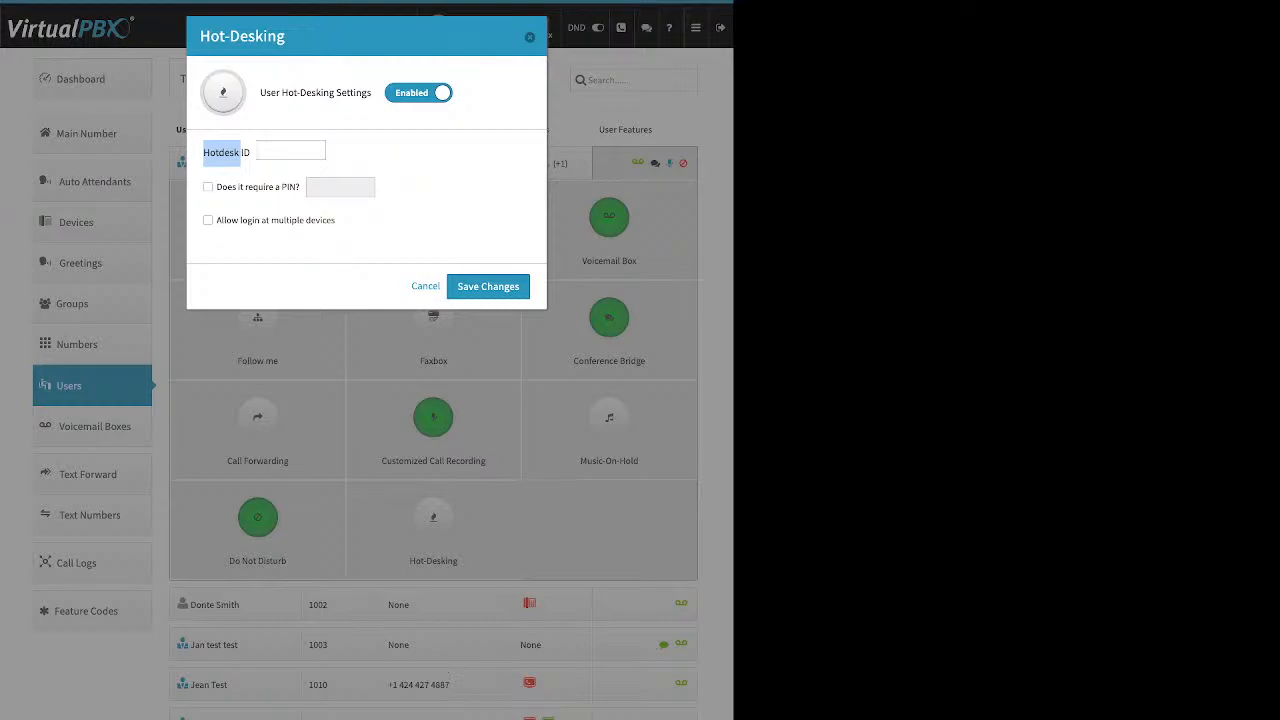
{"action": "left_click_drag", "start_coordinate": [217, 187], "coordinate": [289, 187]}
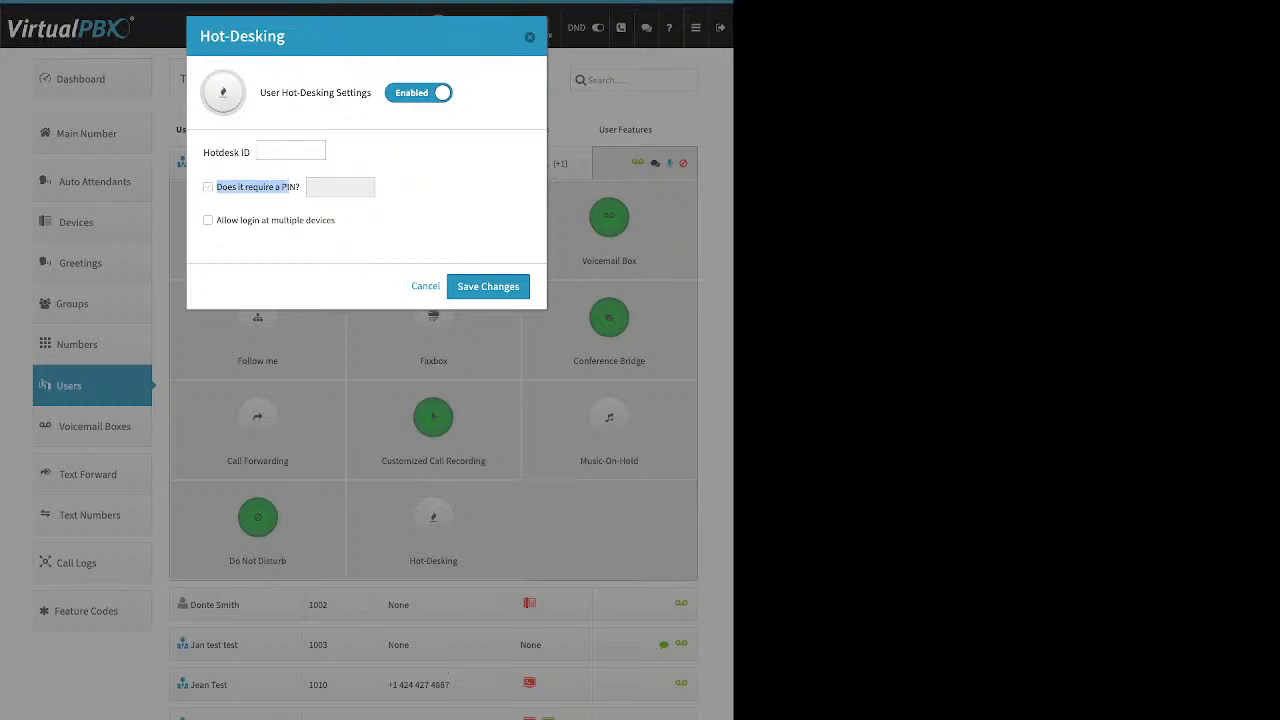
{"action": "left_click", "coordinate": [425, 286]}
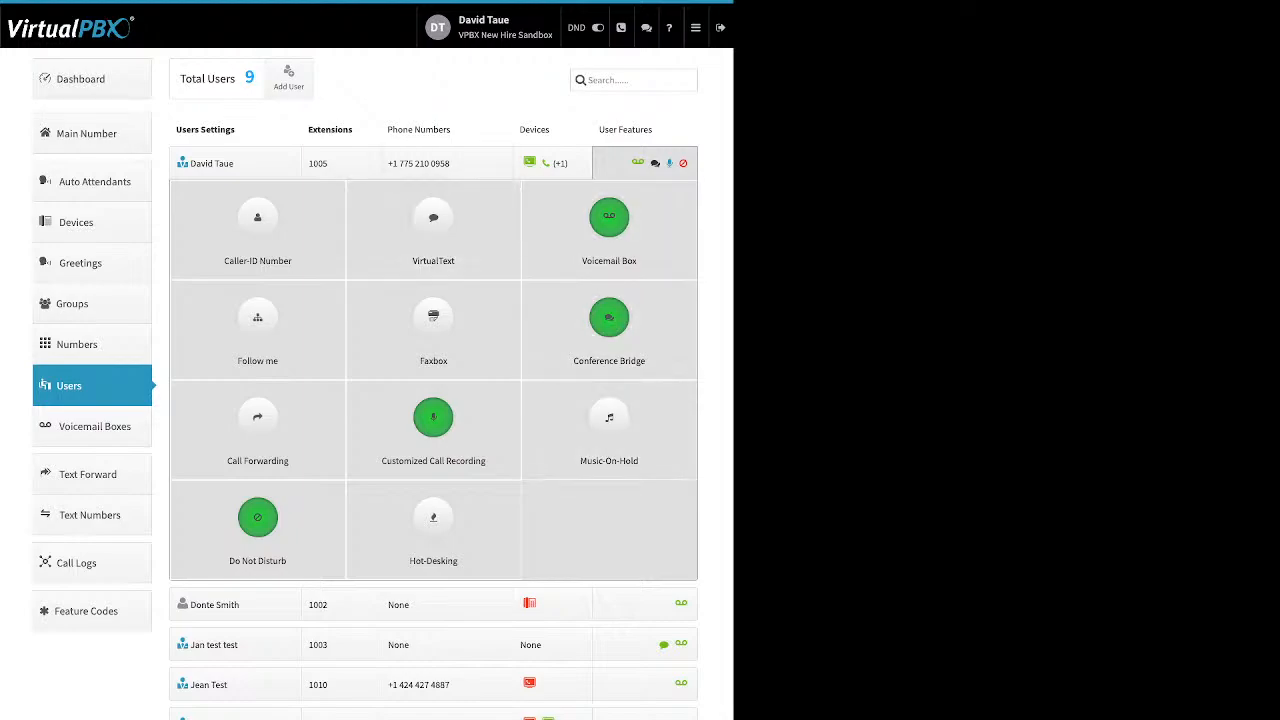
Open the Groups page, start creating a group, and examine its name and extension fields
{"action": "left_click", "coordinate": [92, 304]}
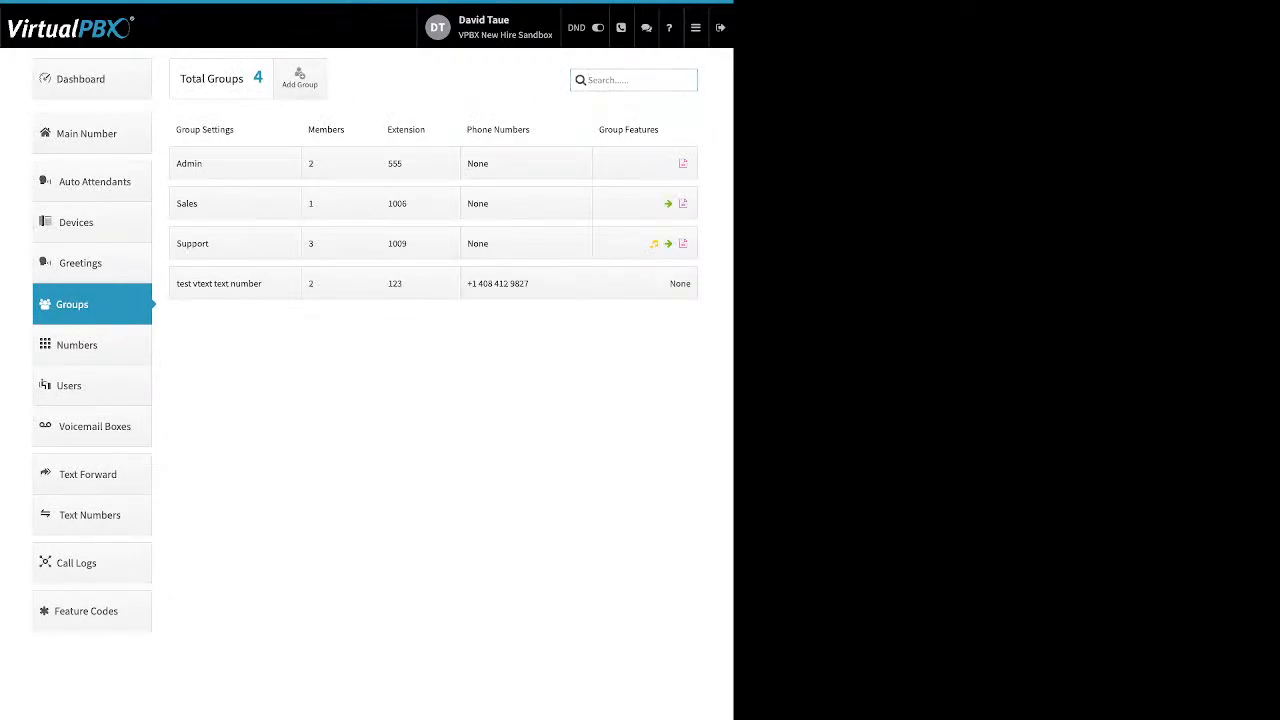
{"action": "left_click", "coordinate": [299, 78]}
{"action": "left_click_drag", "start_coordinate": [191, 76], "coordinate": [239, 76]}
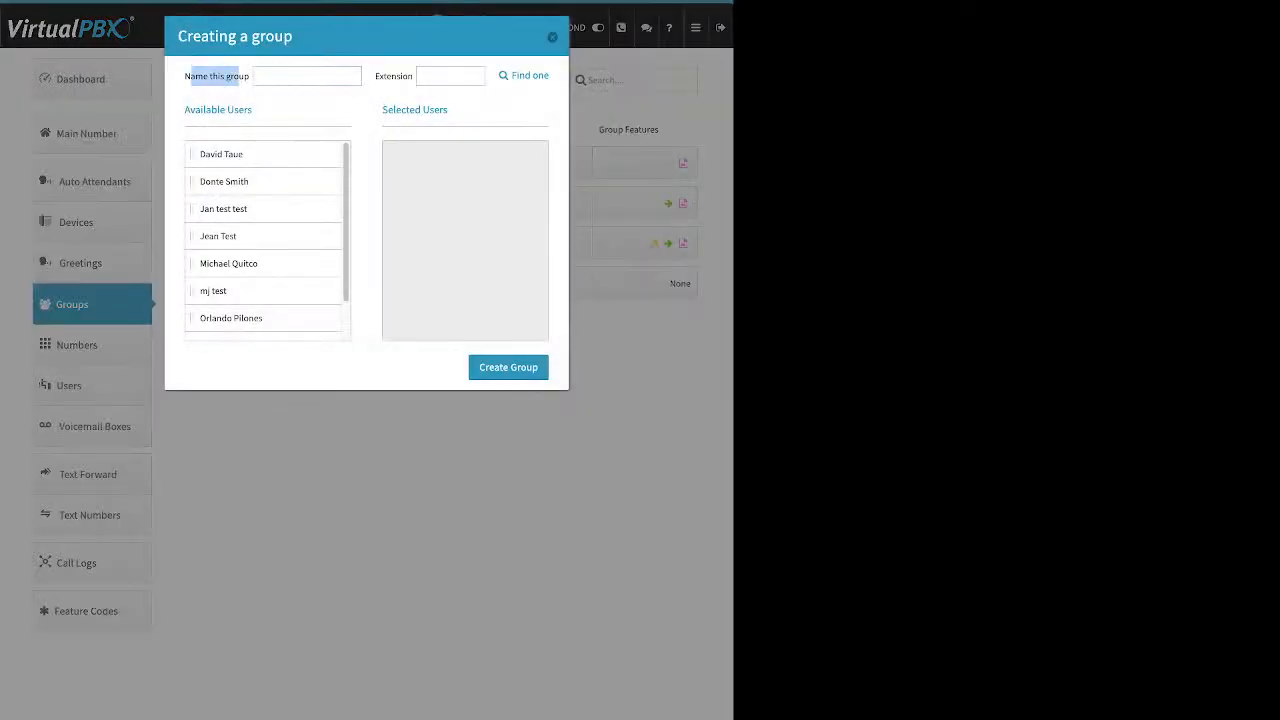
{"action": "left_click_drag", "start_coordinate": [380, 76], "coordinate": [408, 76]}
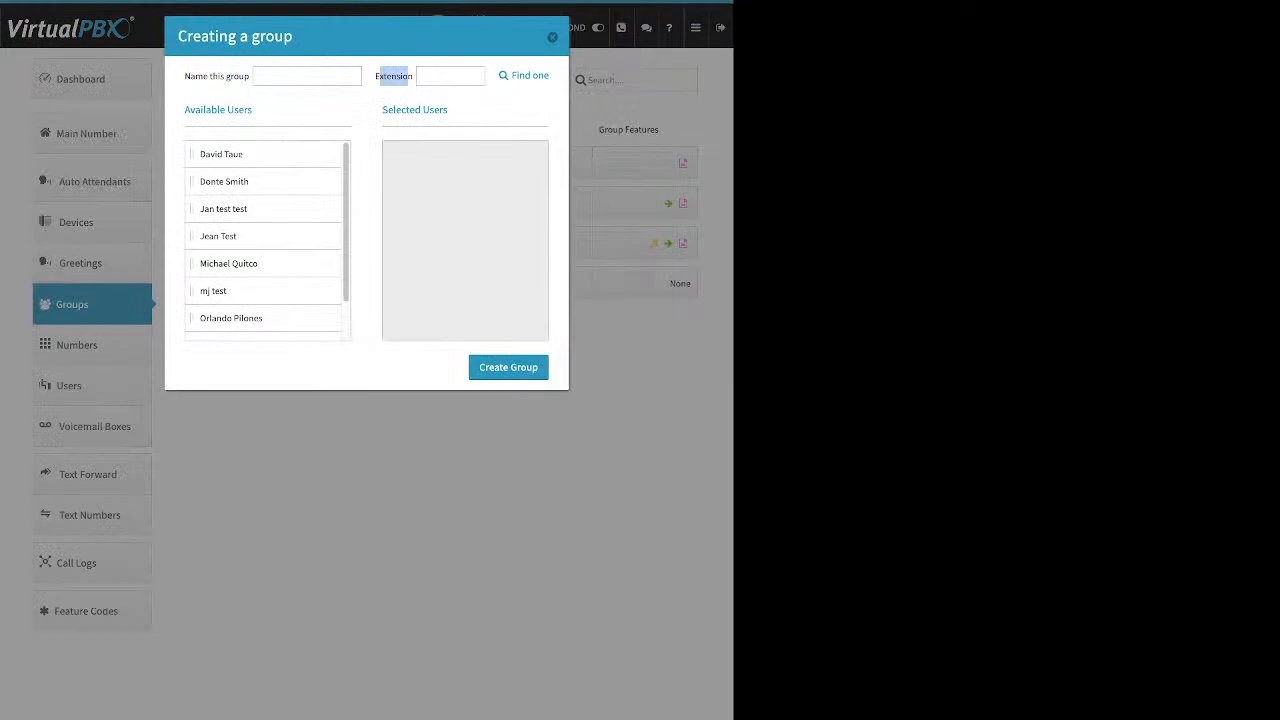
Add four available users to the new group's selected users, and close the form without creating the group
{"action": "left_click_drag", "start_coordinate": [228, 154], "coordinate": [430, 175]}
{"action": "left_click_drag", "start_coordinate": [228, 209], "coordinate": [421, 232]}
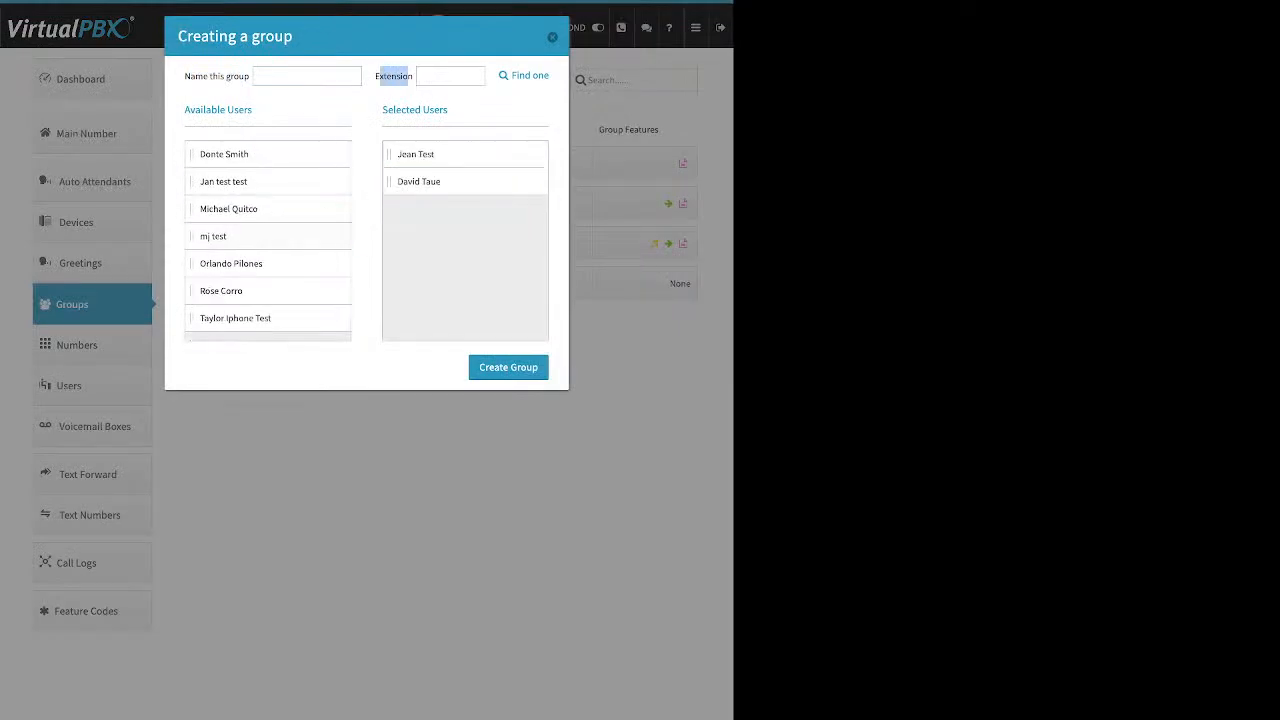
{"action": "left_click_drag", "start_coordinate": [228, 236], "coordinate": [436, 275]}
{"action": "left_click_drag", "start_coordinate": [221, 263], "coordinate": [418, 209]}
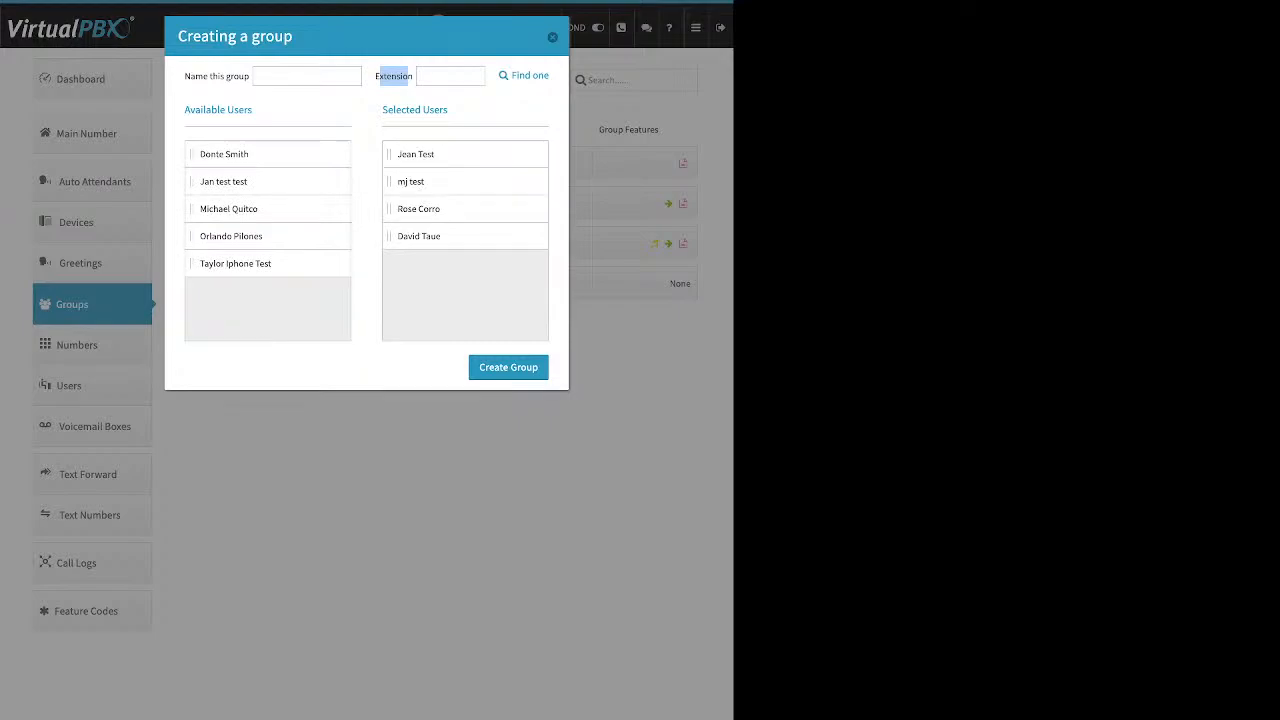
{"action": "left_click", "coordinate": [465, 296]}
{"action": "left_click", "coordinate": [552, 37]}
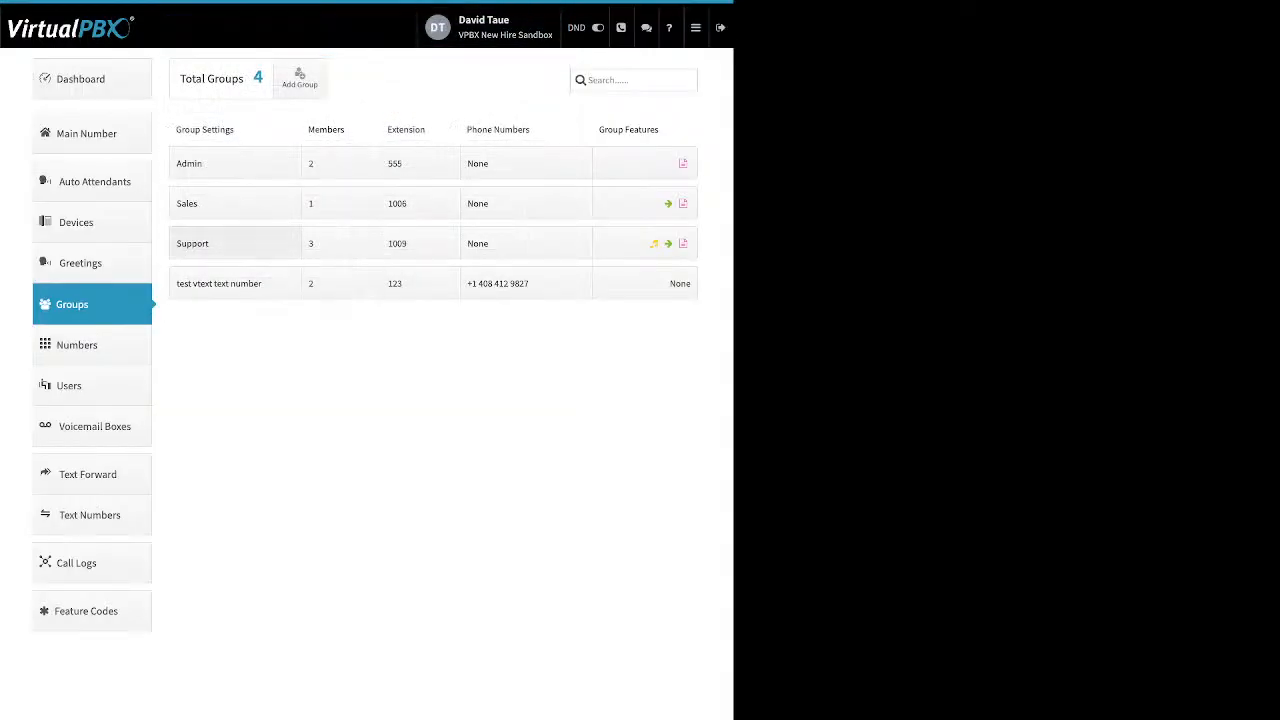
Review the Support group's settings, covering its name, group call attempts and the delete option
{"action": "left_click", "coordinate": [235, 243]}
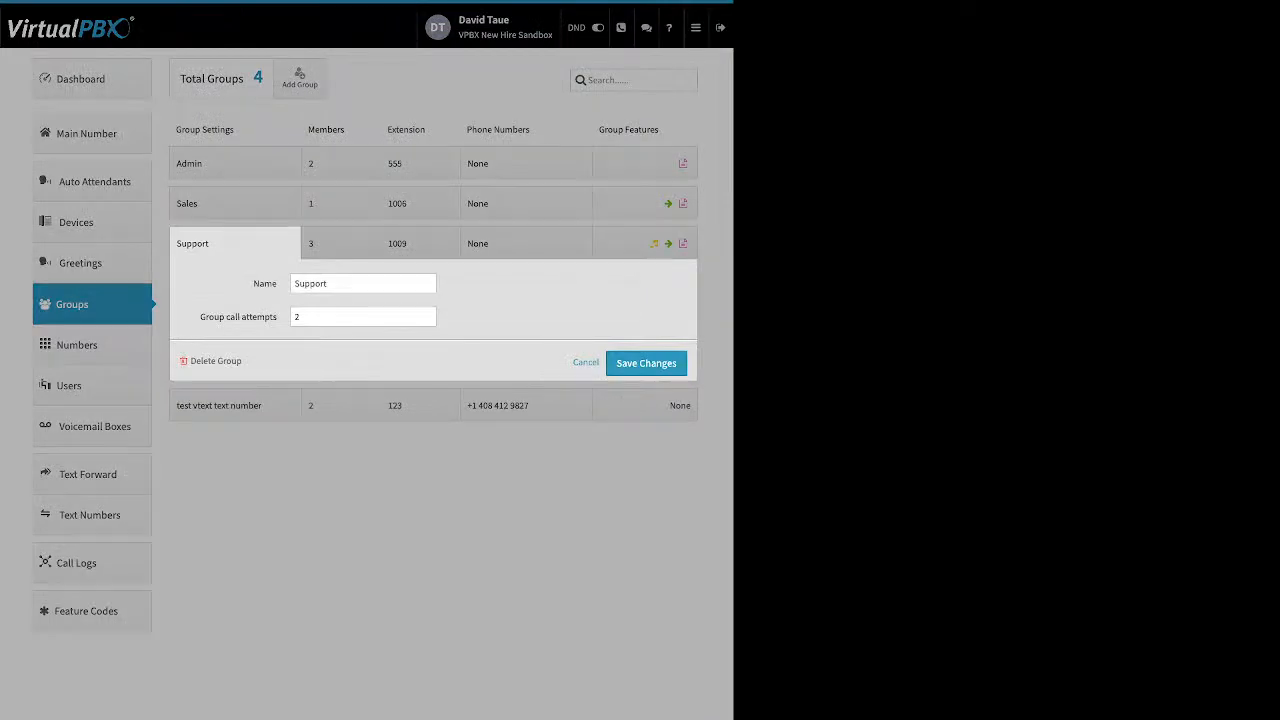
{"action": "left_click_drag", "start_coordinate": [273, 284], "coordinate": [259, 284]}
{"action": "left_click_drag", "start_coordinate": [200, 317], "coordinate": [269, 317]}
{"action": "left_click", "coordinate": [427, 313]}
{"action": "double_click", "coordinate": [229, 361]}
{"action": "left_click", "coordinate": [229, 361]}
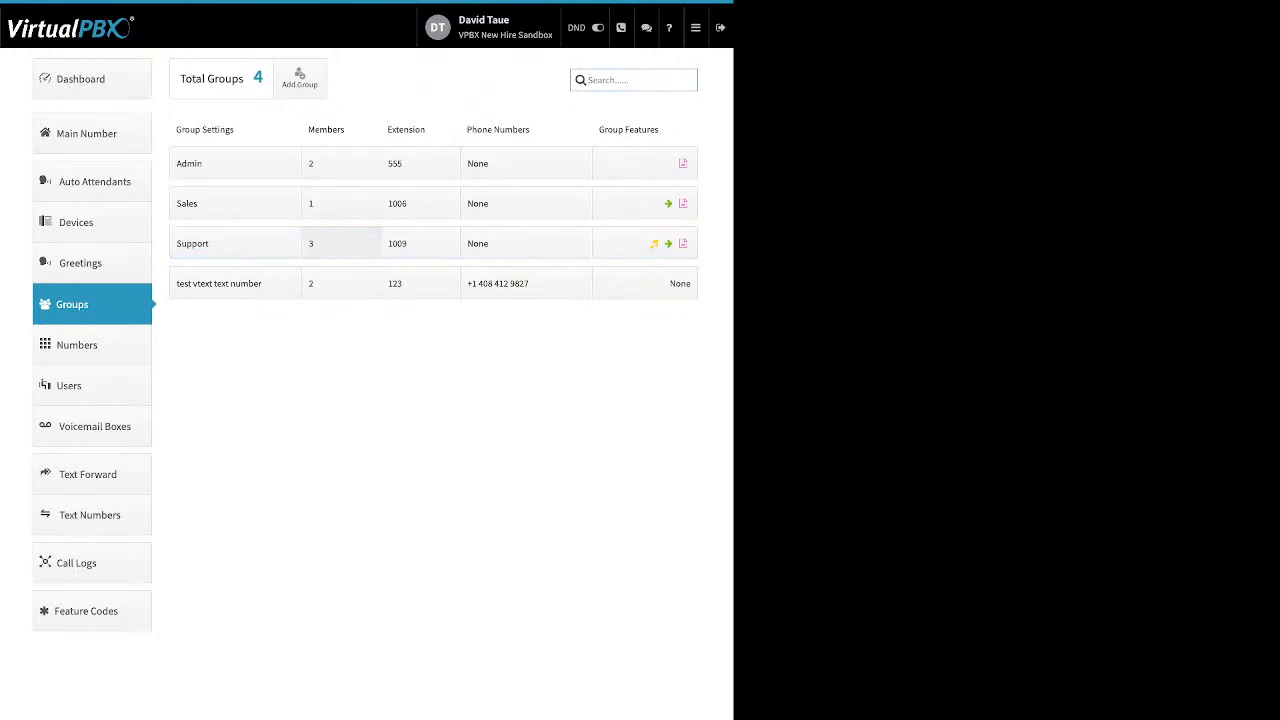
Examine the Support group's member ring timeline, and distribute the members' ring times evenly across 120 seconds
{"action": "left_click", "coordinate": [340, 243]}
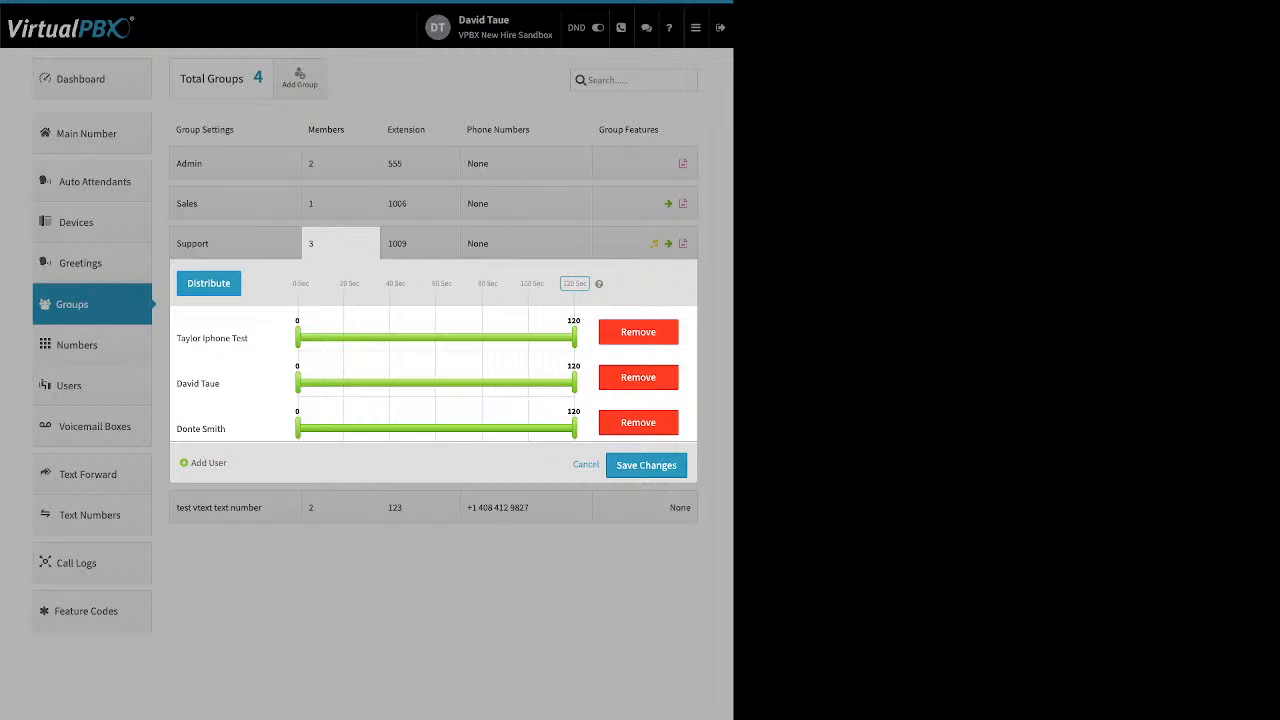
{"action": "left_click_drag", "start_coordinate": [588, 284], "coordinate": [184, 283]}
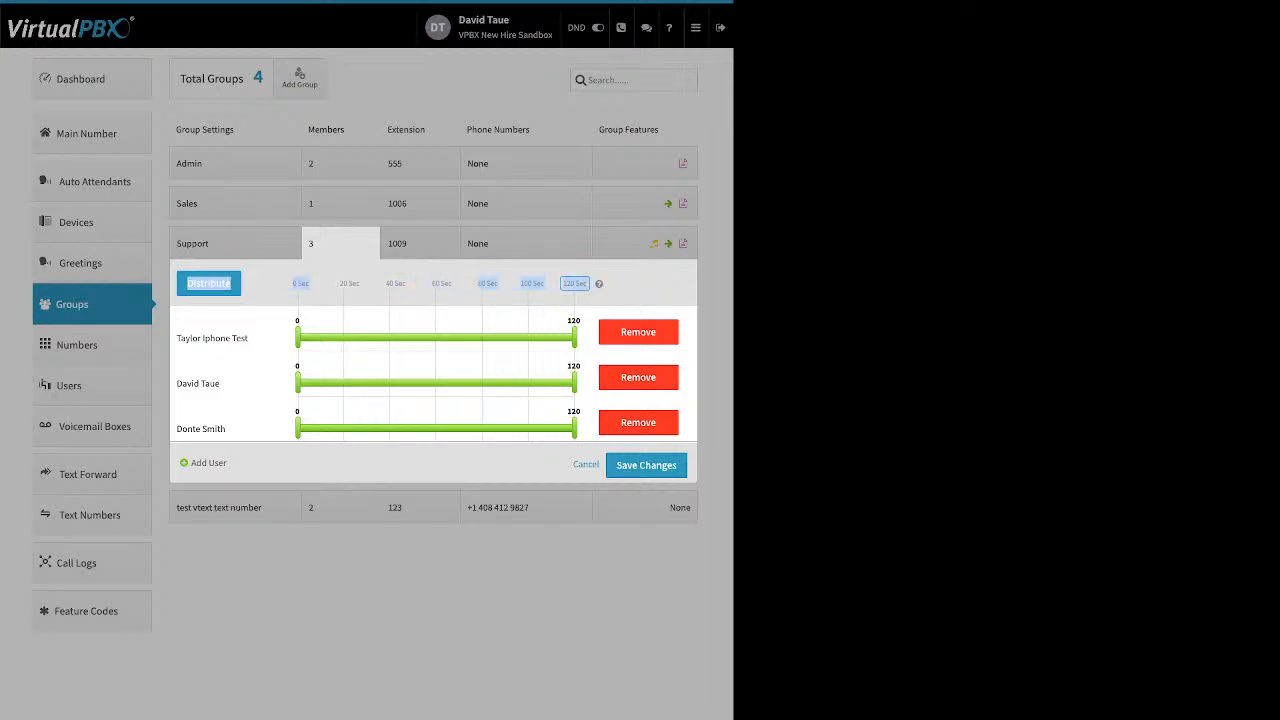
{"action": "left_click", "coordinate": [575, 284]}
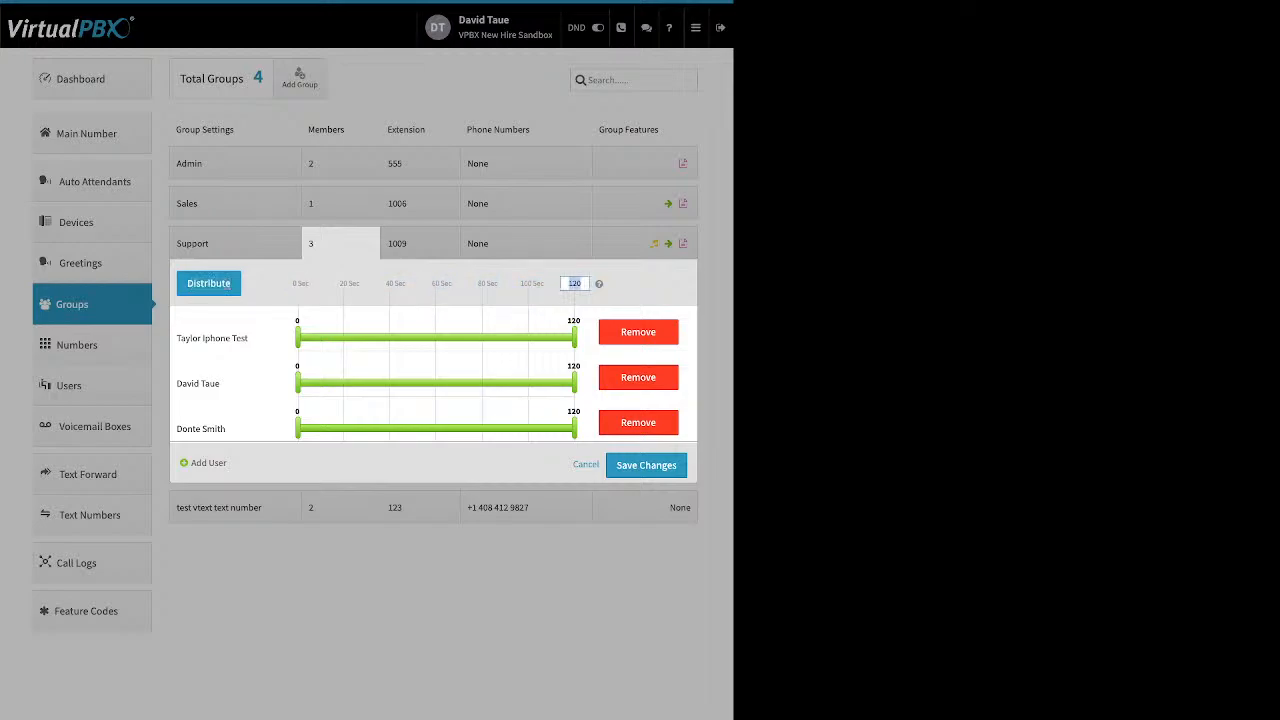
{"action": "left_click", "coordinate": [208, 284]}
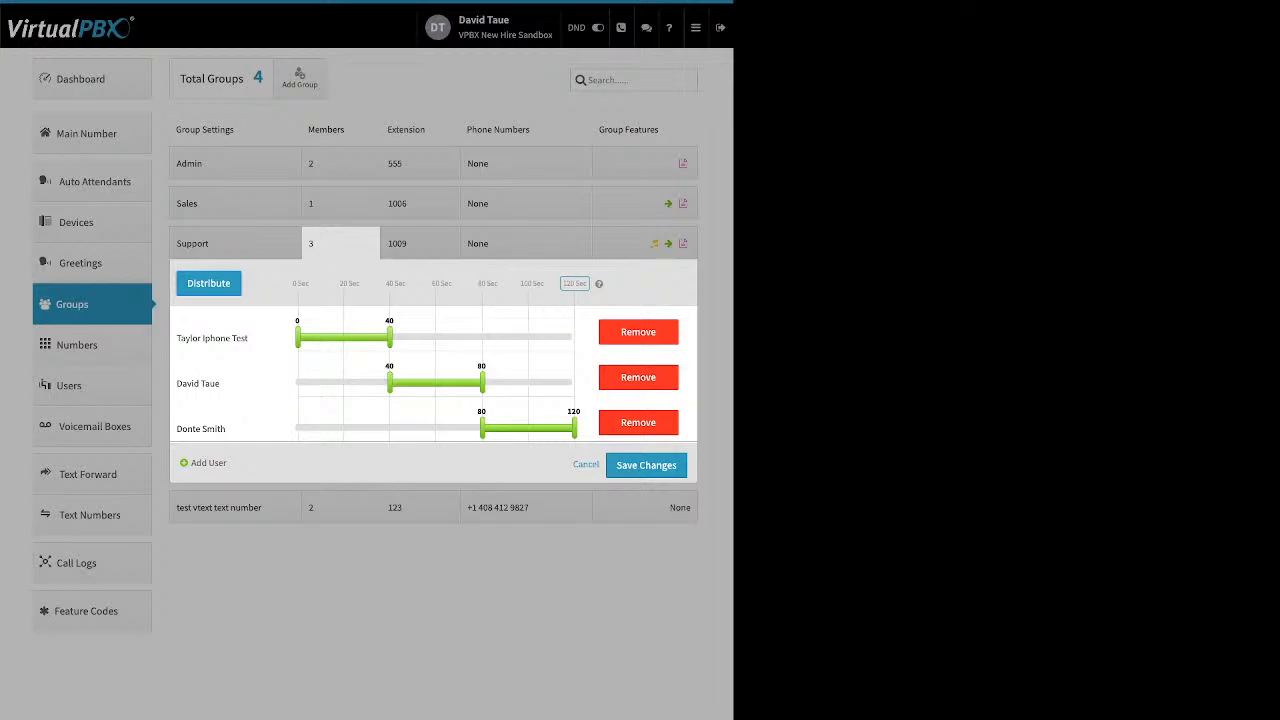
Overlap the Support group's ring times by starting the second member at 15 seconds and the third at 37 seconds
{"action": "left_click_drag", "start_coordinate": [389, 383], "coordinate": [339, 383]}
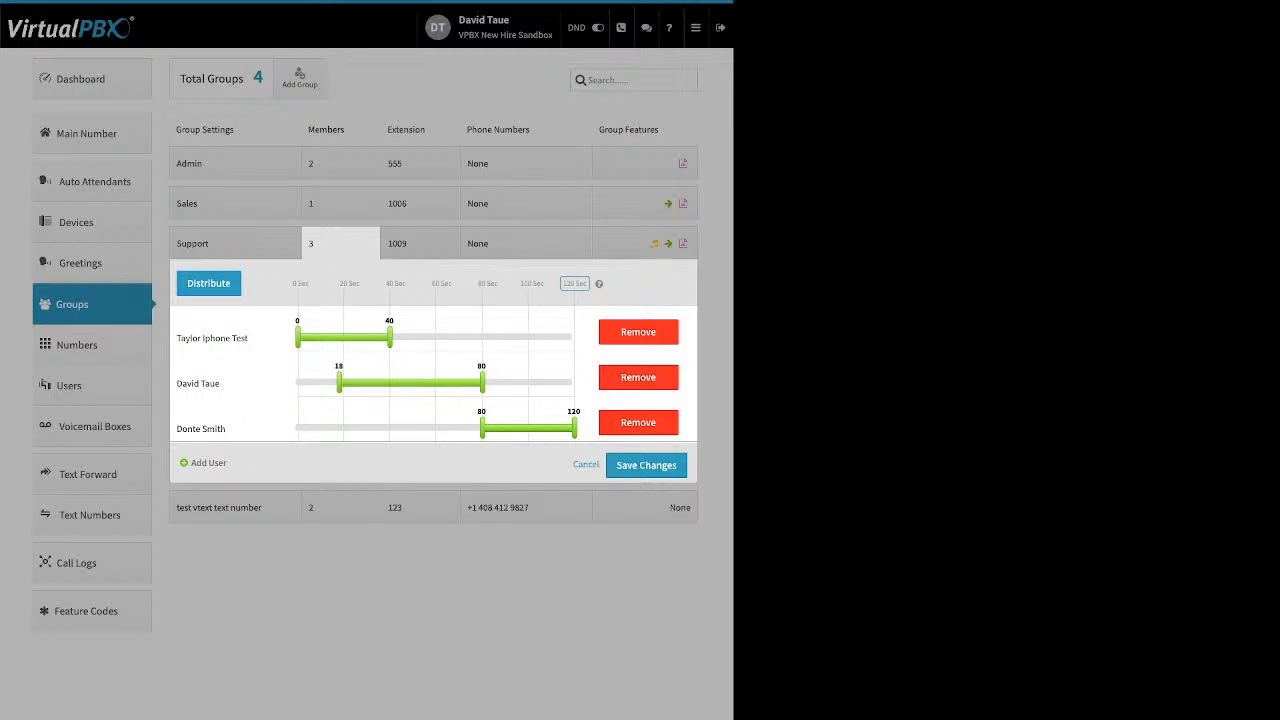
{"action": "left_click_drag", "start_coordinate": [482, 428], "coordinate": [382, 428]}
{"action": "left_click_drag", "start_coordinate": [339, 383], "coordinate": [332, 383]}
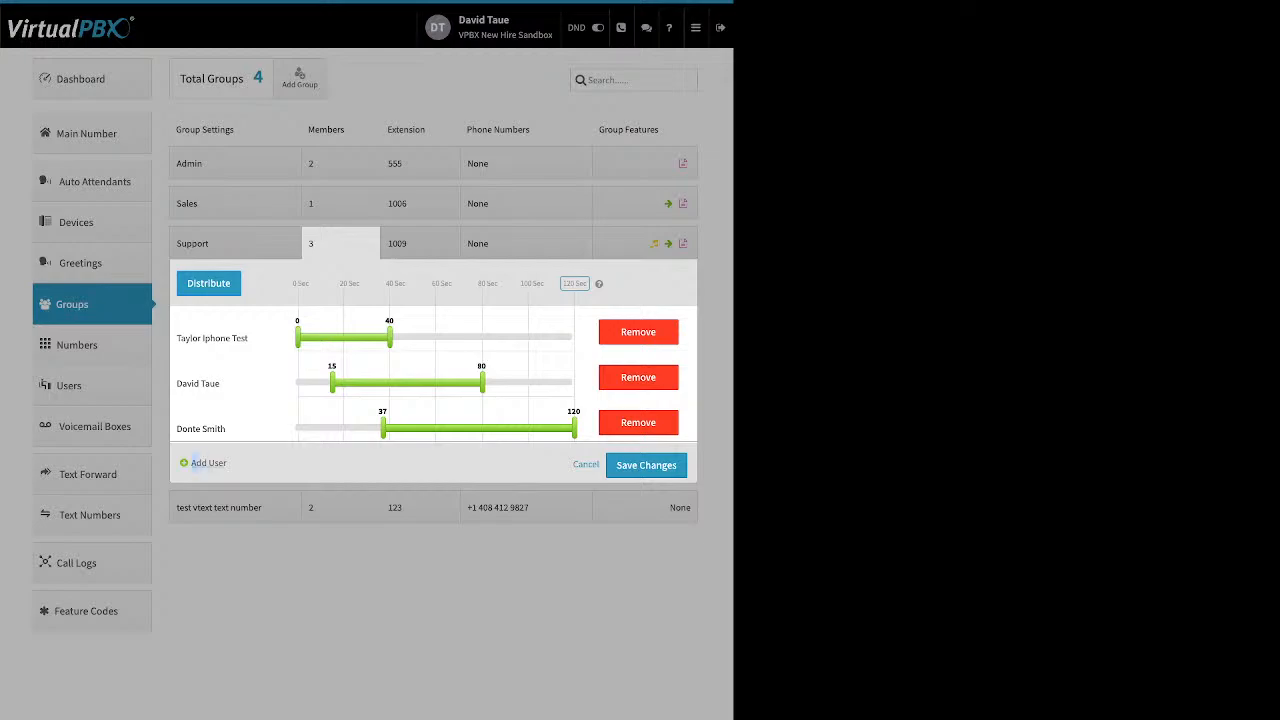
Add a fourth user to the Support group and redistribute all members' ring times evenly
{"action": "double_click", "coordinate": [196, 463]}
{"action": "left_click", "coordinate": [205, 463]}
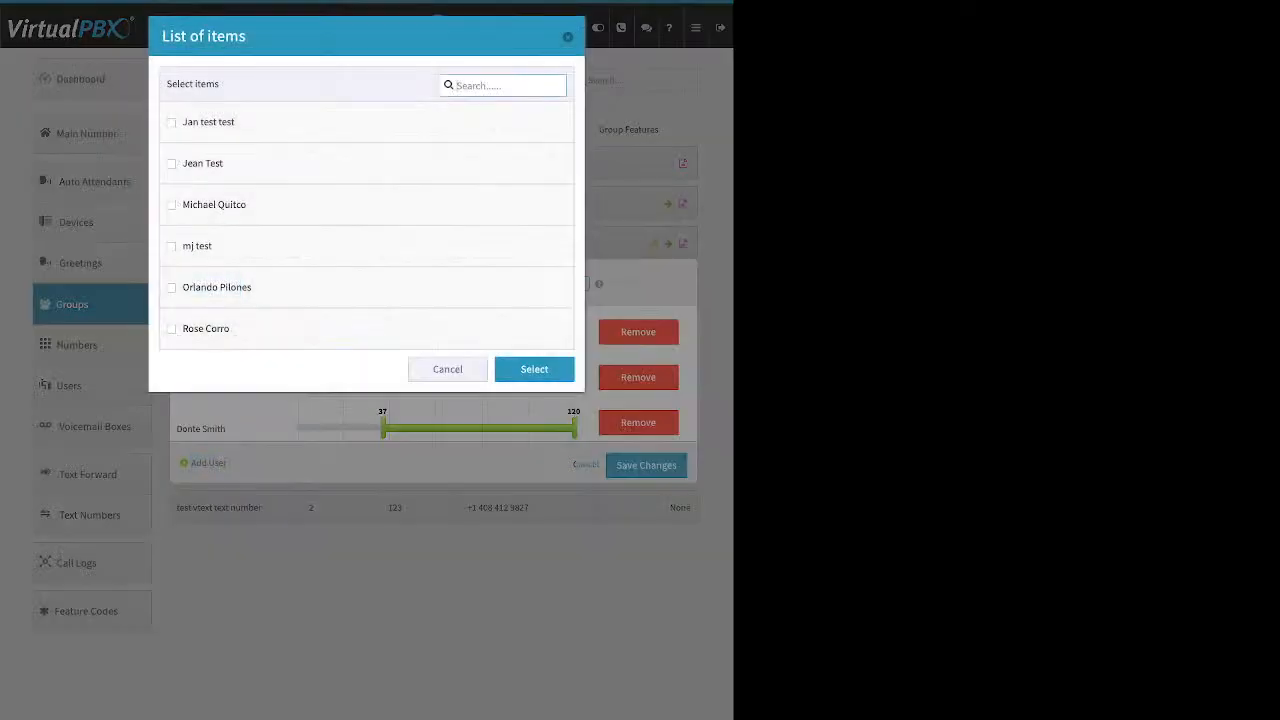
{"action": "left_click", "coordinate": [200, 288]}
{"action": "left_click", "coordinate": [531, 369]}
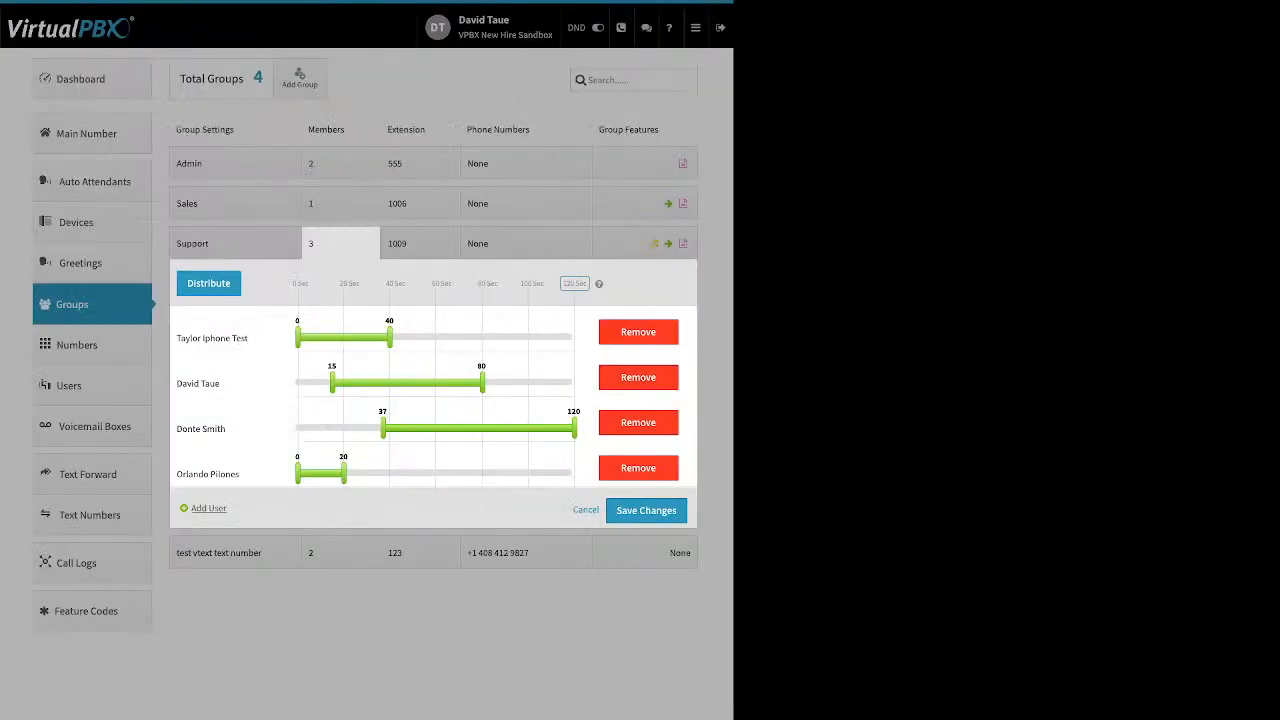
{"action": "left_click", "coordinate": [208, 283]}
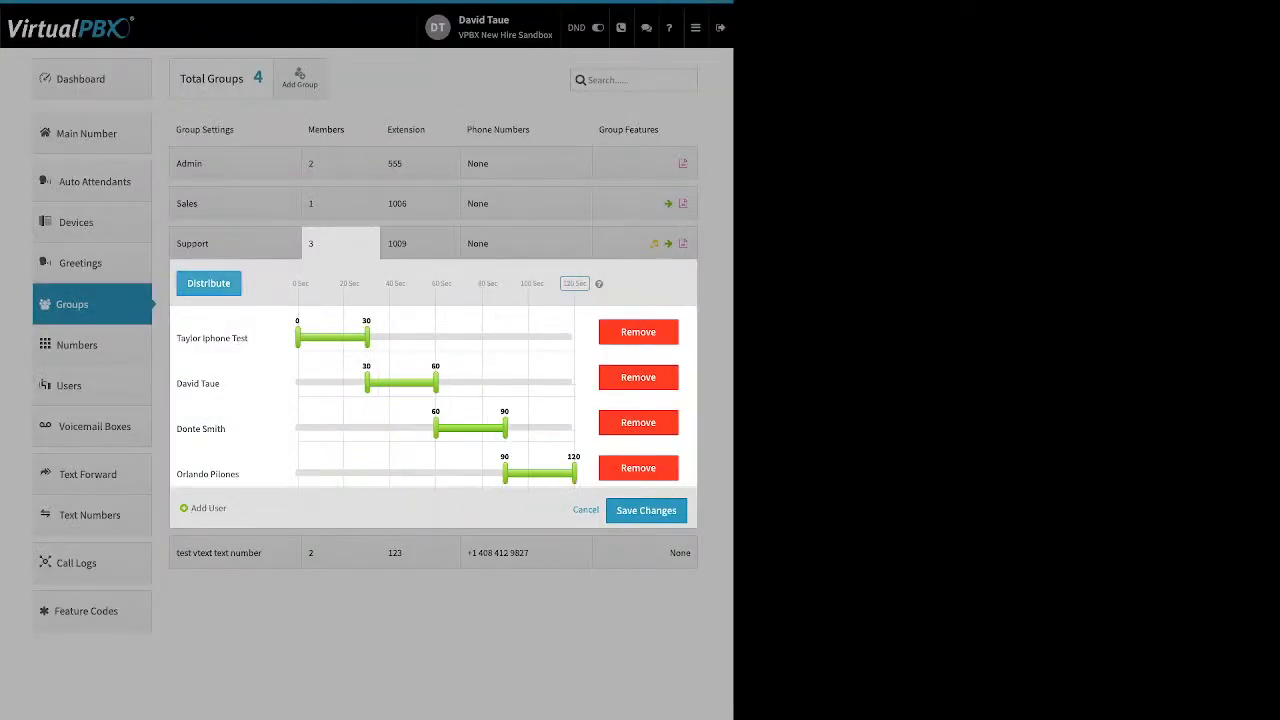
Start the added Support member's ring time at 26 seconds, and remove that member from the group
{"action": "left_click_drag", "start_coordinate": [505, 472], "coordinate": [357, 472]}
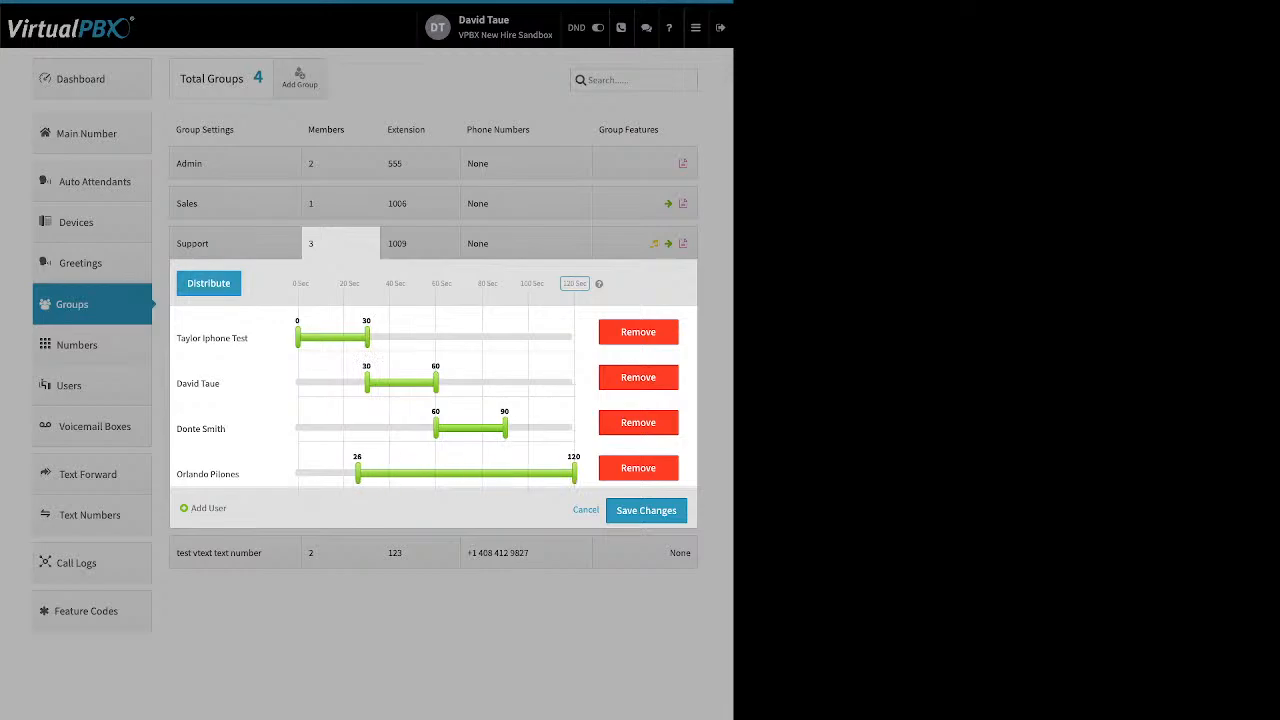
{"action": "left_click", "coordinate": [638, 468]}
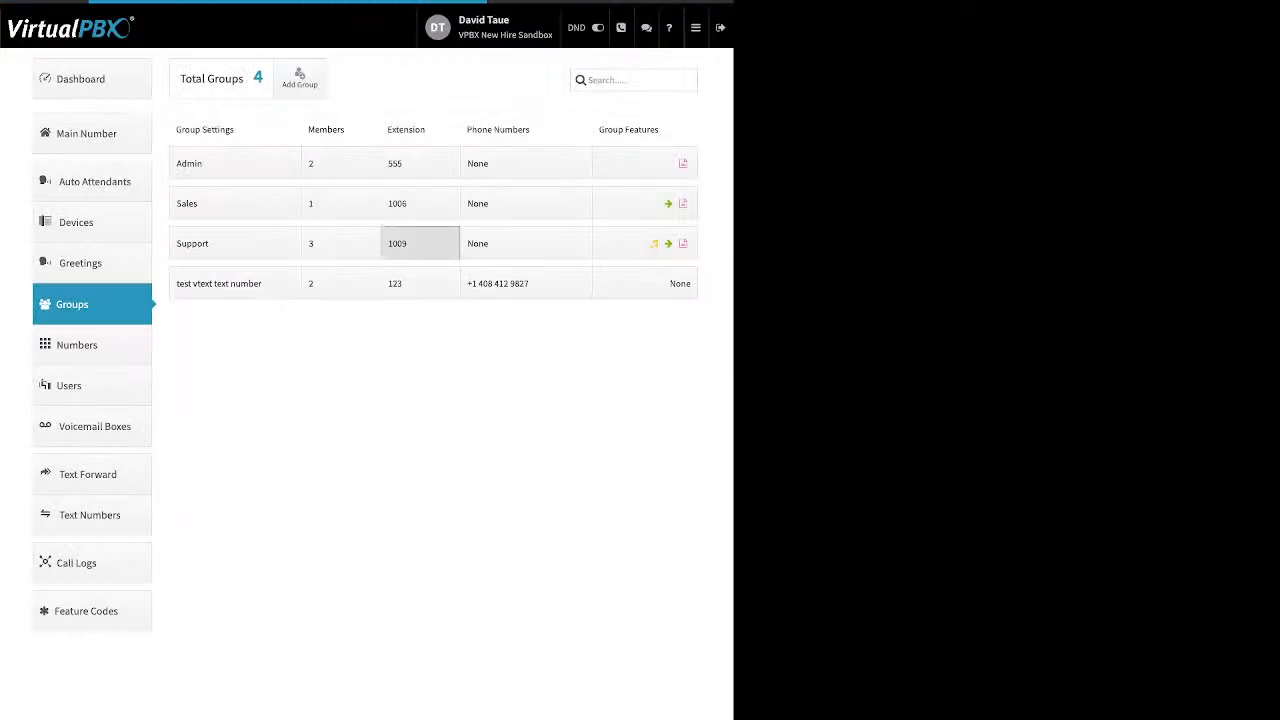
Review the Support group's extension options and the test vtext text number group's options for adding spare numbers or buying numbers
{"action": "left_click", "coordinate": [419, 243]}
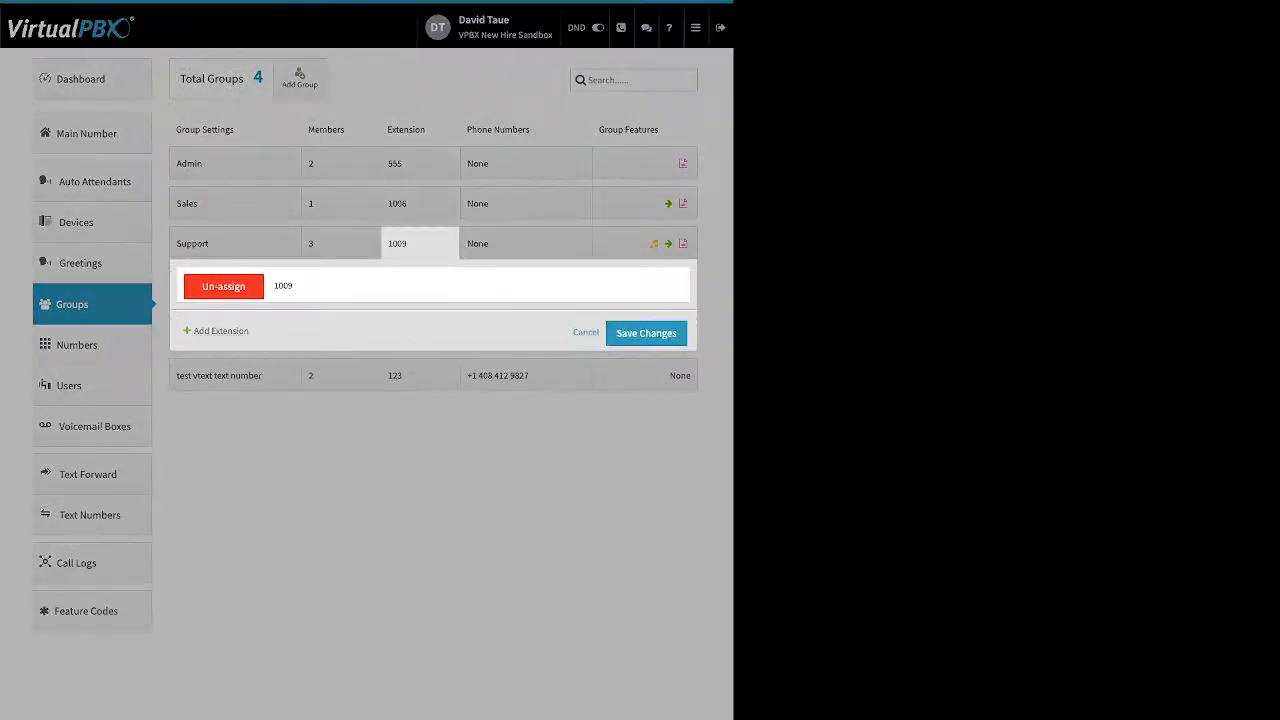
{"action": "double_click", "coordinate": [228, 331]}
{"action": "left_click", "coordinate": [526, 243]}
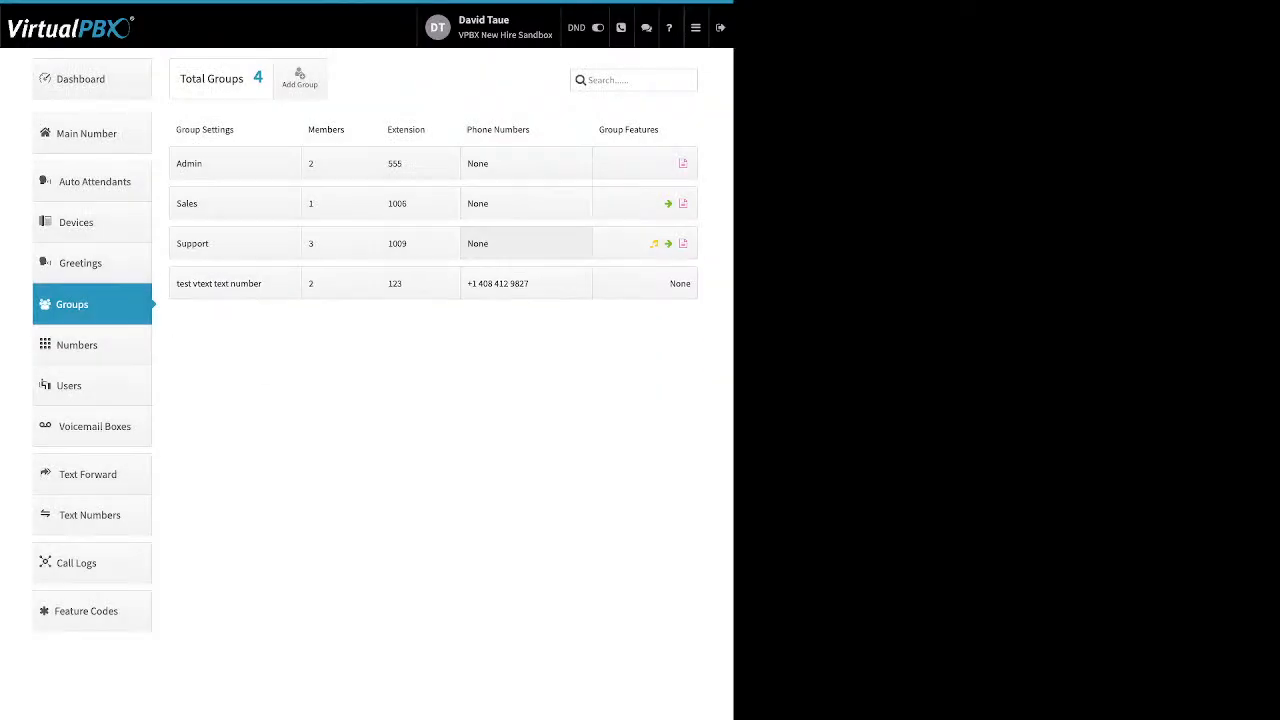
{"action": "left_click", "coordinate": [526, 283]}
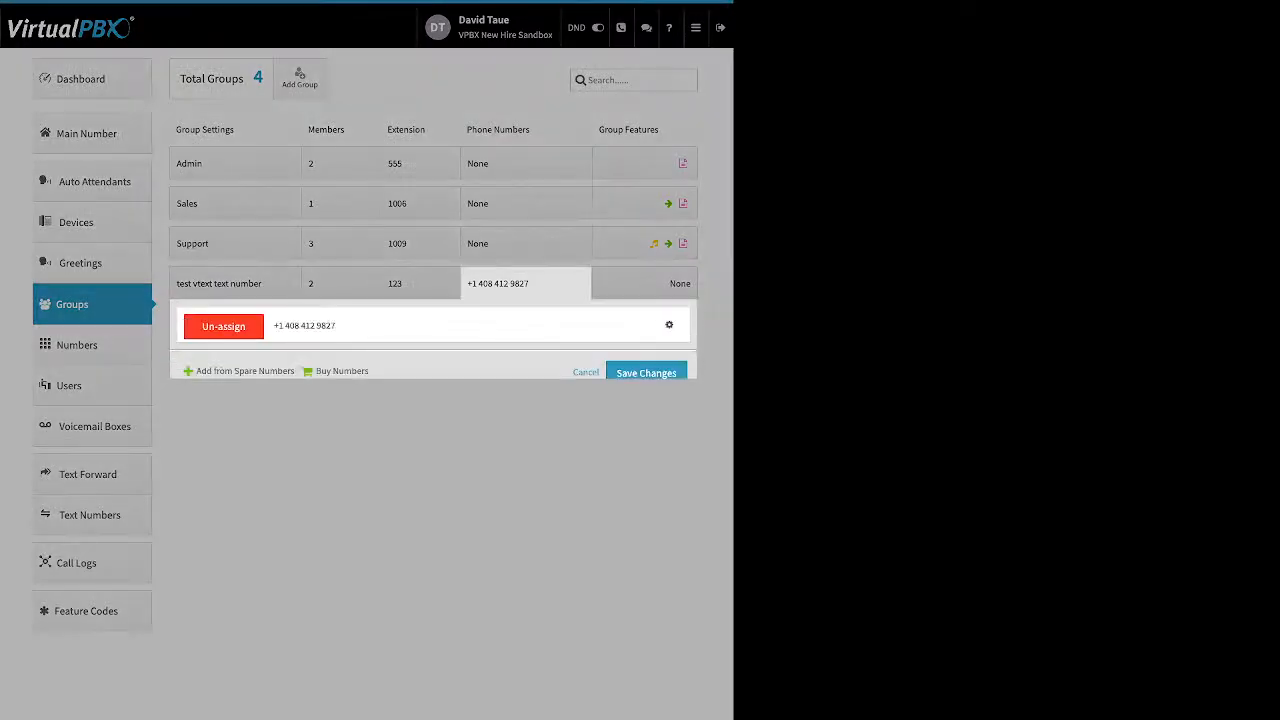
{"action": "left_click_drag", "start_coordinate": [192, 373], "coordinate": [336, 373]}
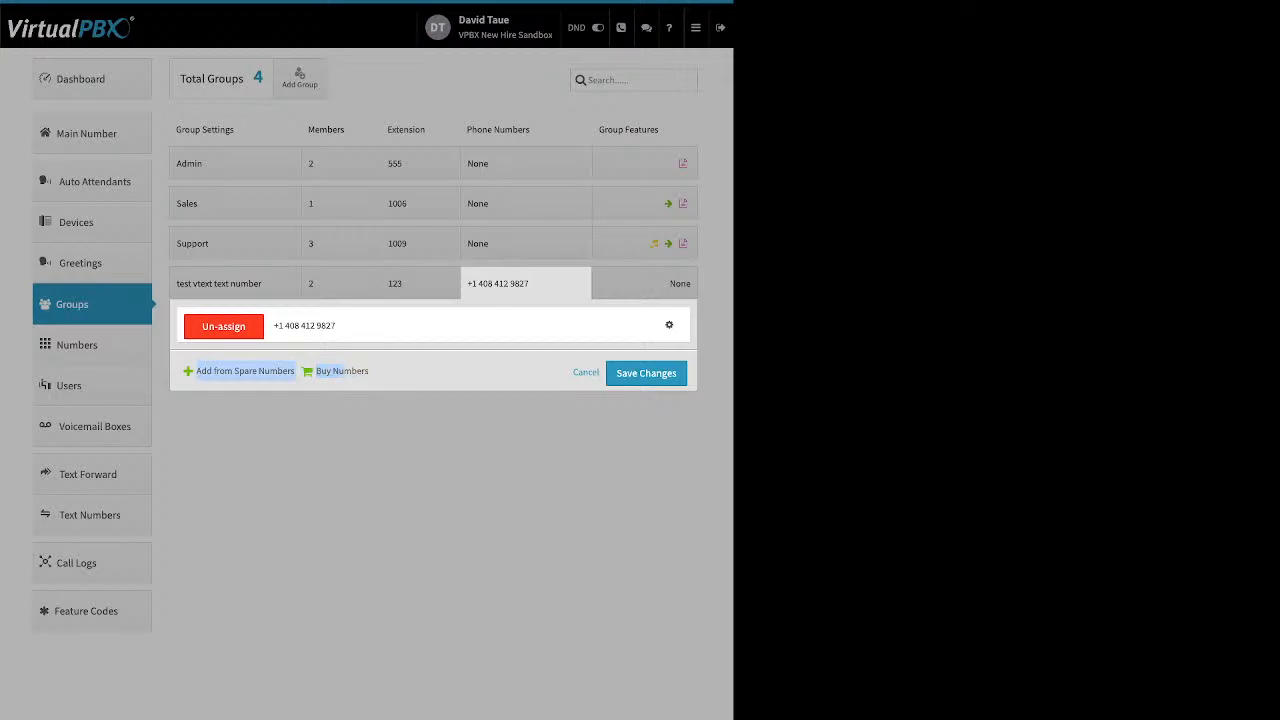
Review the Support group's Ringback settings, show the ringback media upload field, and close them without saving
{"action": "left_click", "coordinate": [645, 243]}
{"action": "left_click", "coordinate": [645, 243]}
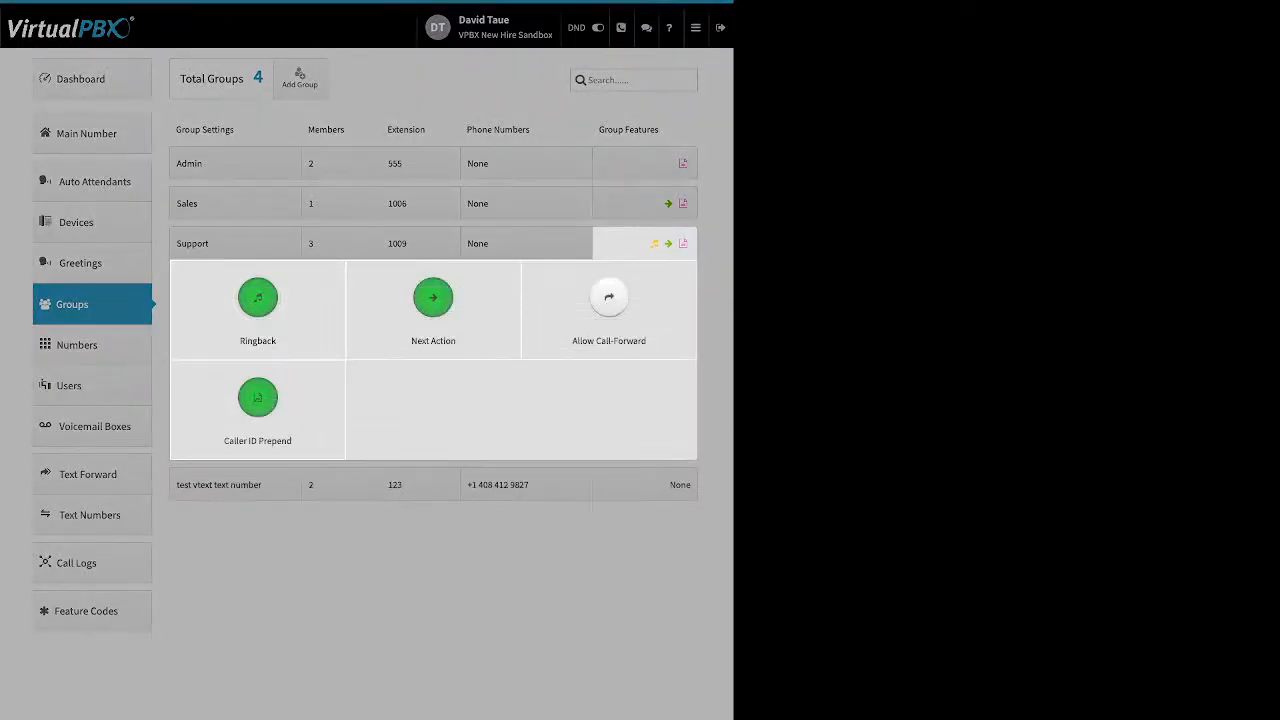
{"action": "left_click", "coordinate": [258, 297]}
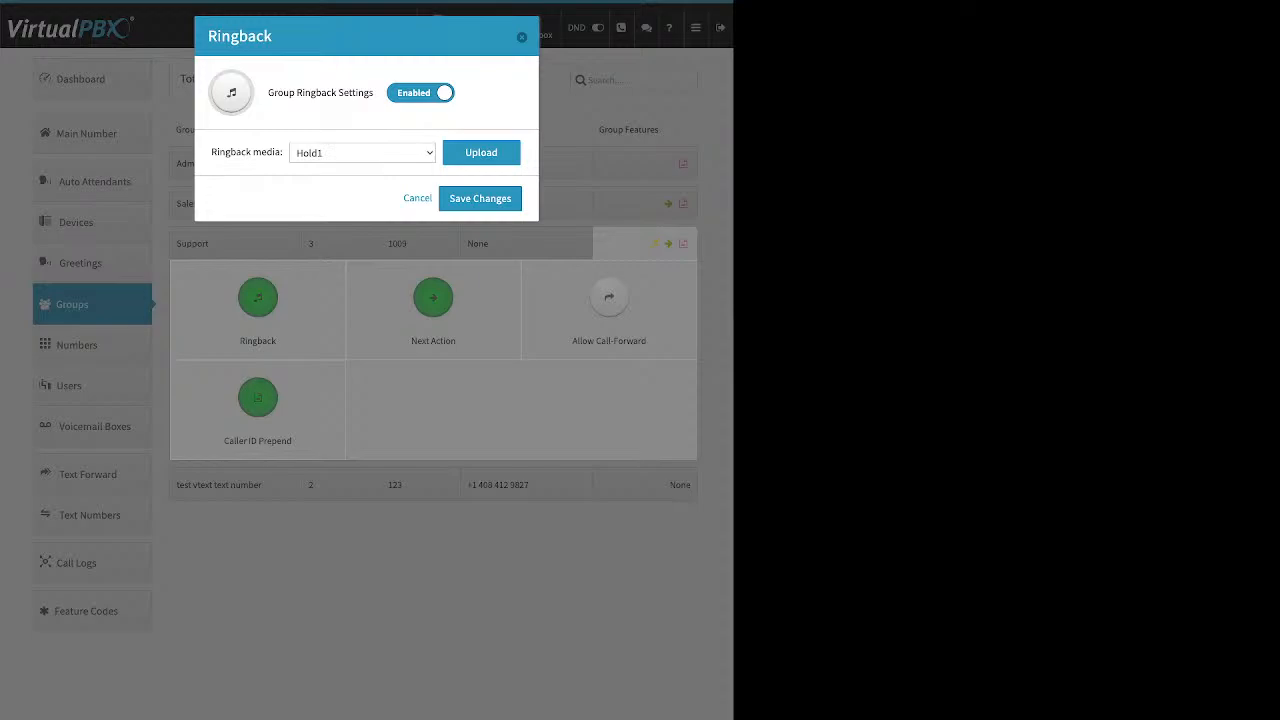
{"action": "left_click_drag", "start_coordinate": [284, 93], "coordinate": [364, 93]}
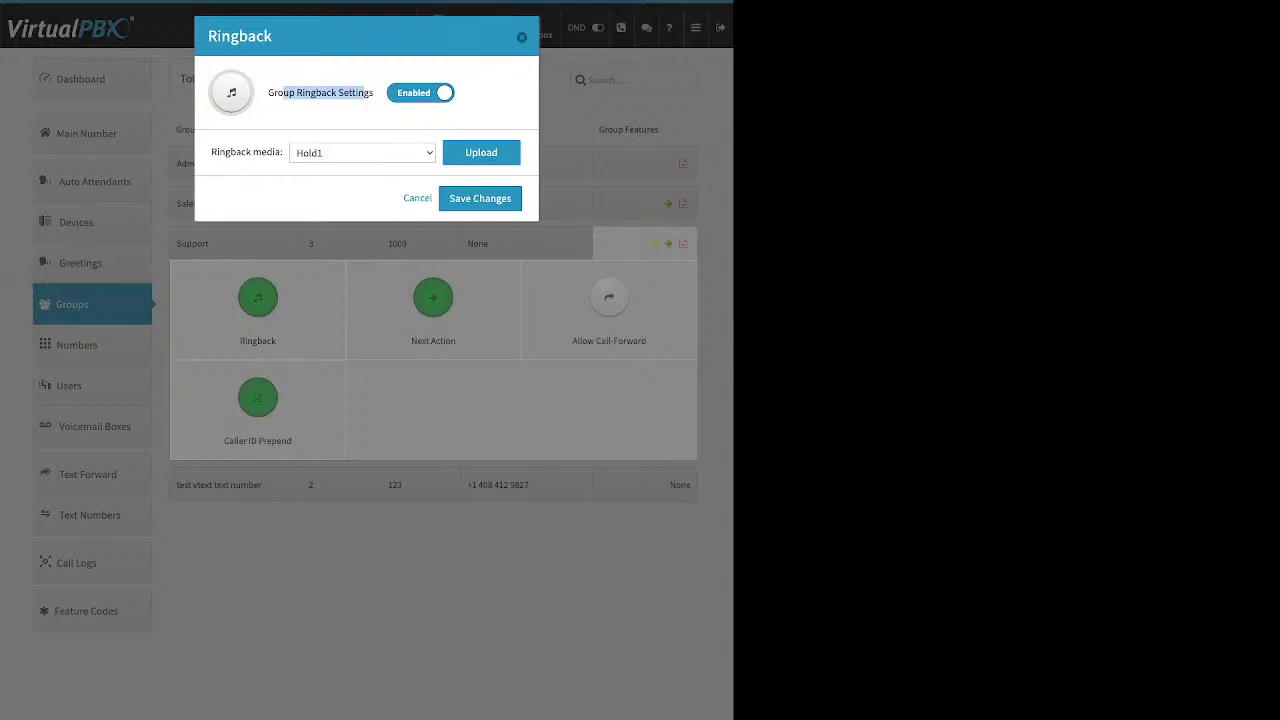
{"action": "left_click_drag", "start_coordinate": [211, 153], "coordinate": [275, 153]}
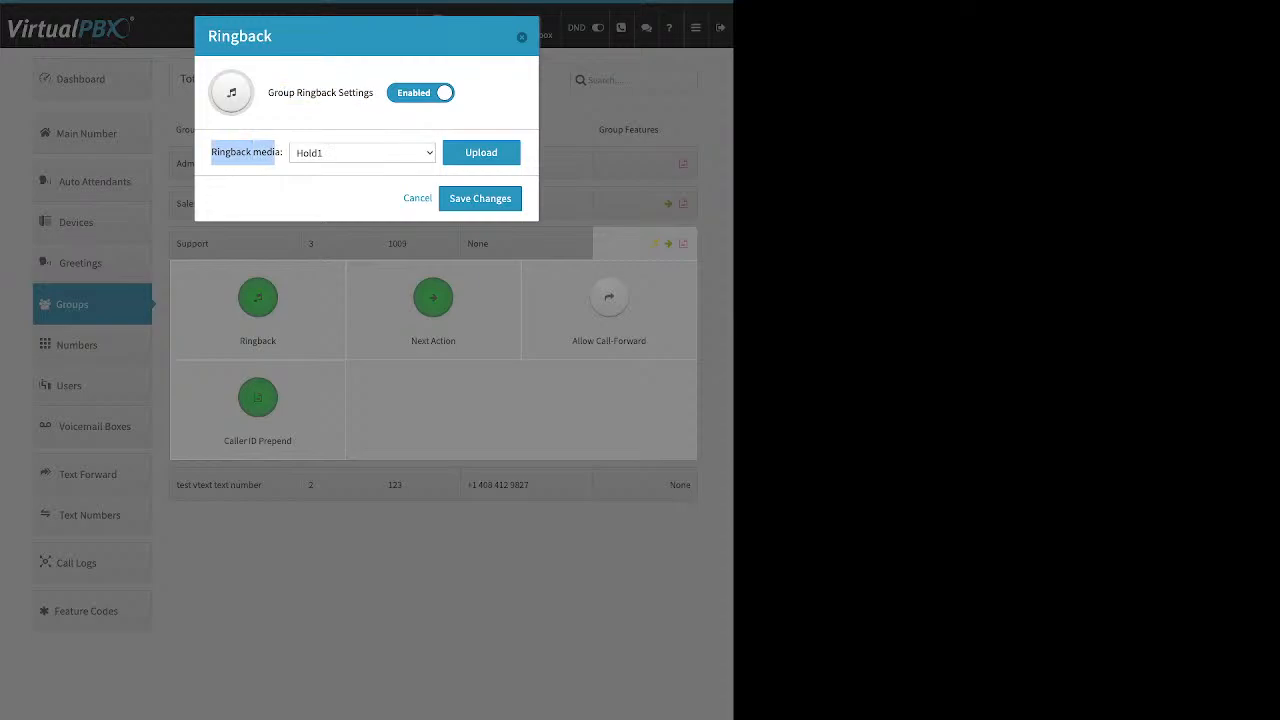
{"action": "left_click", "coordinate": [481, 152]}
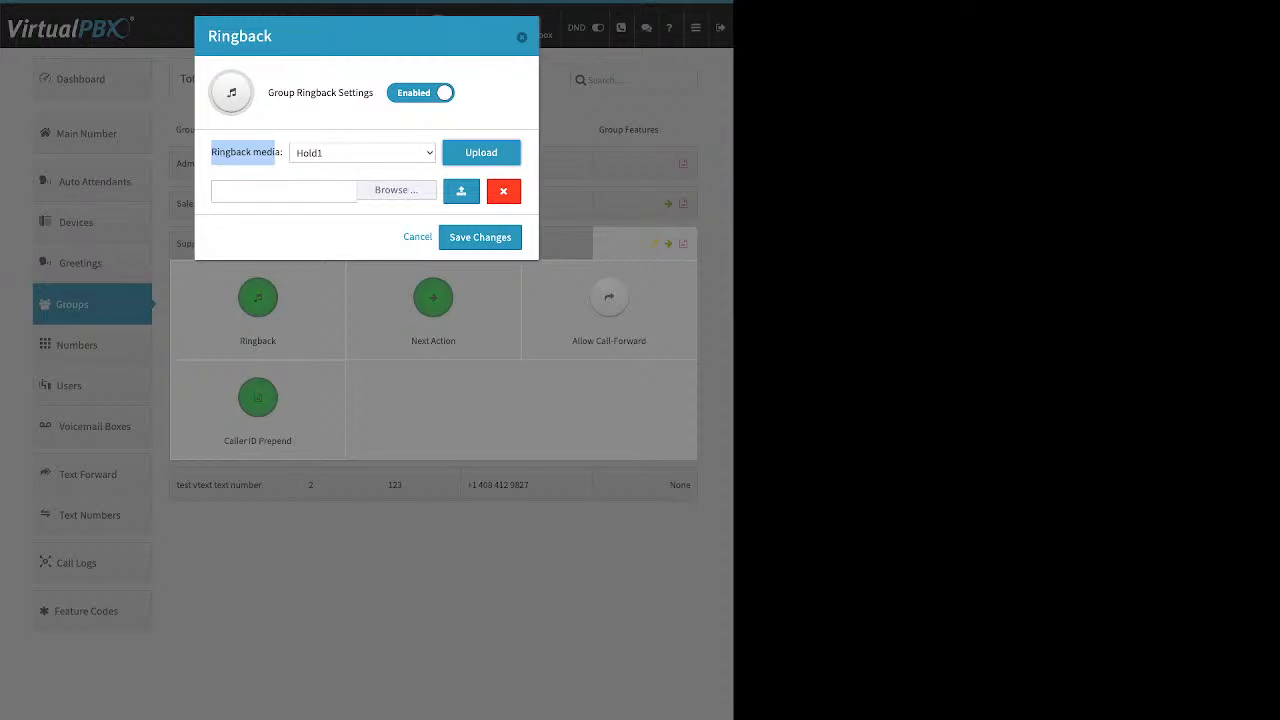
{"action": "key", "text": "Escape"}
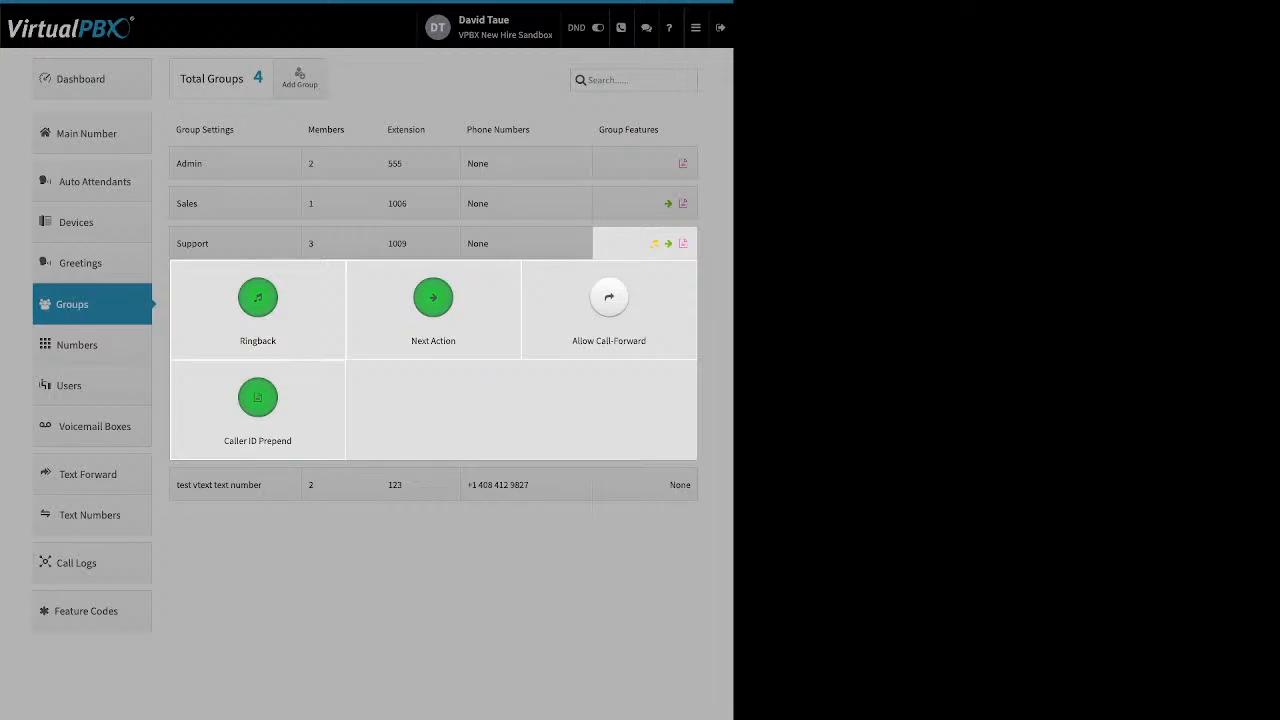
Revisit the Support group's member ring-time distribution and cancel without changes
{"action": "left_click", "coordinate": [341, 244]}
{"action": "left_click", "coordinate": [341, 243]}
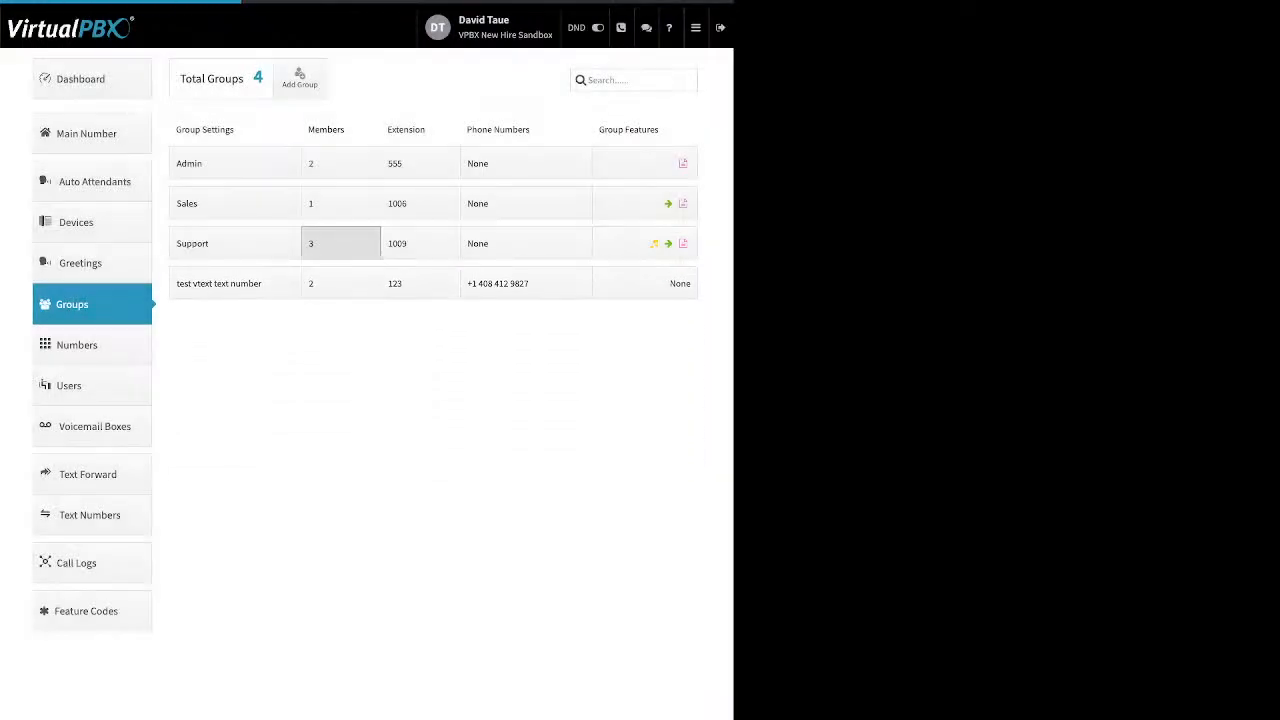
{"action": "left_click_drag", "start_coordinate": [182, 283], "coordinate": [587, 284]}
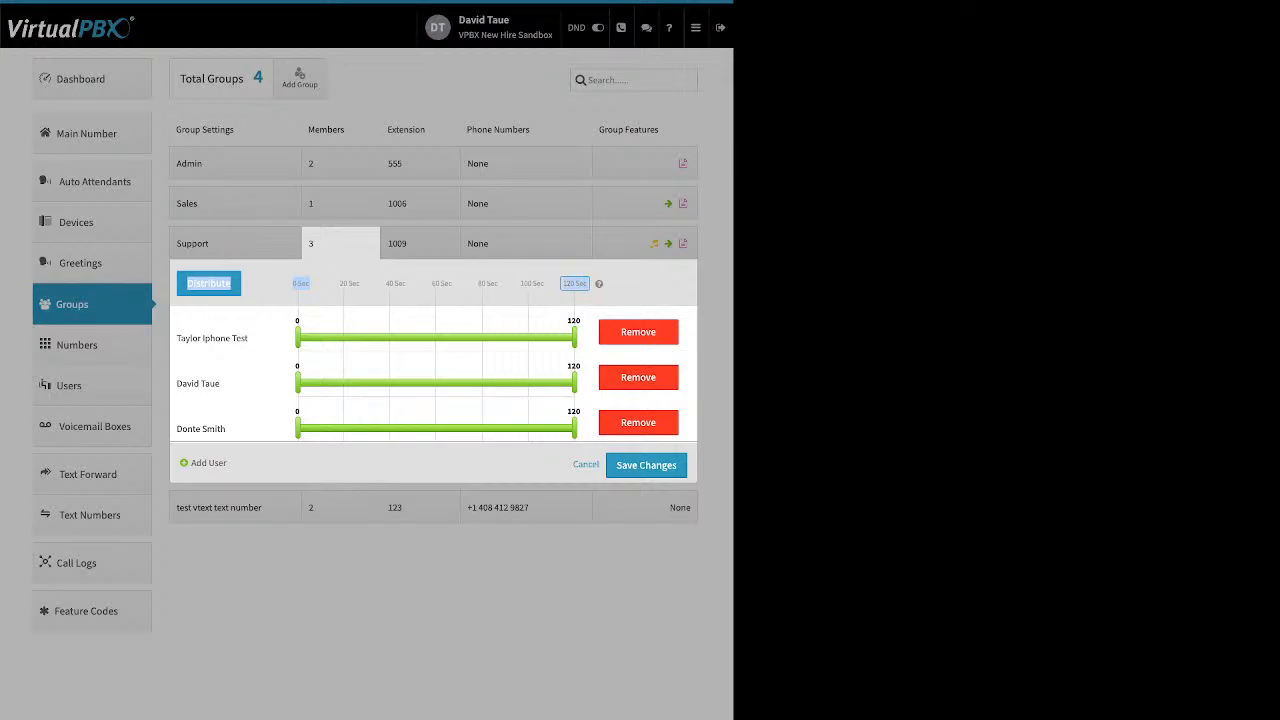
{"action": "left_click", "coordinate": [586, 464]}
Review the Support group's Next Action settings and the forwarding destinations for unanswered calls, keep Main Voicemail Box, and cancel without saving
{"action": "left_click", "coordinate": [644, 243]}
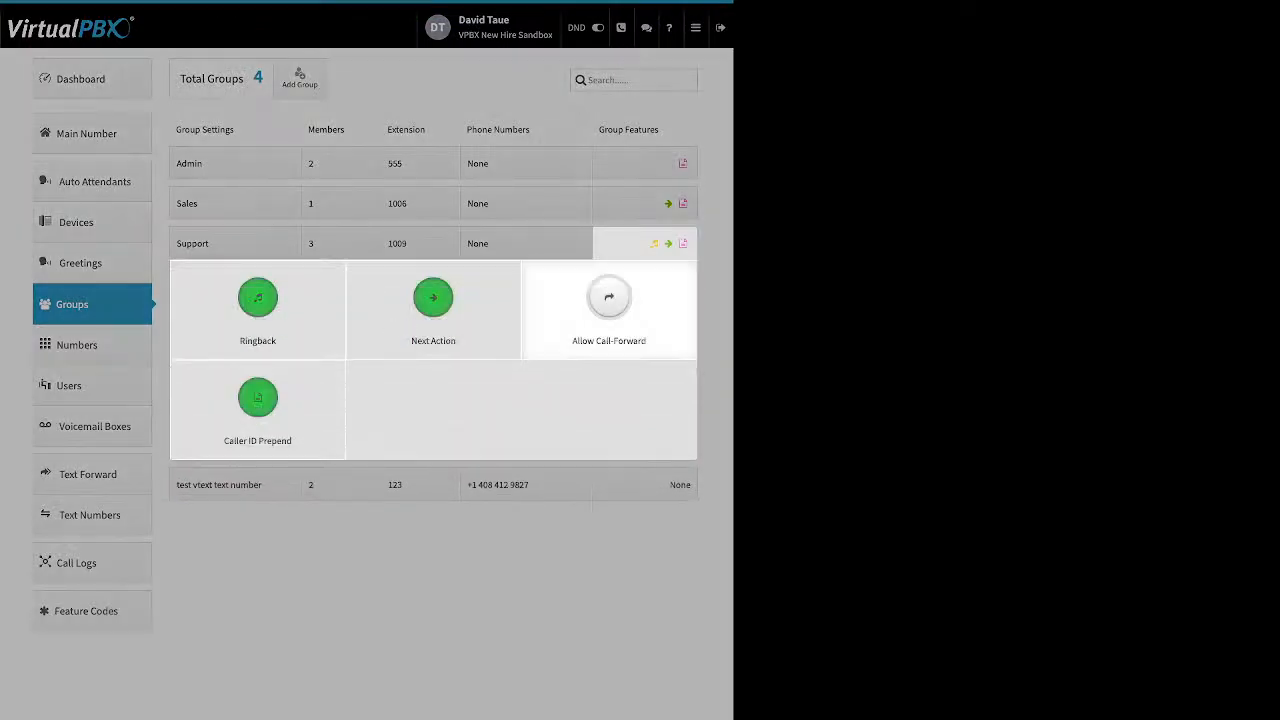
{"action": "left_click", "coordinate": [433, 297]}
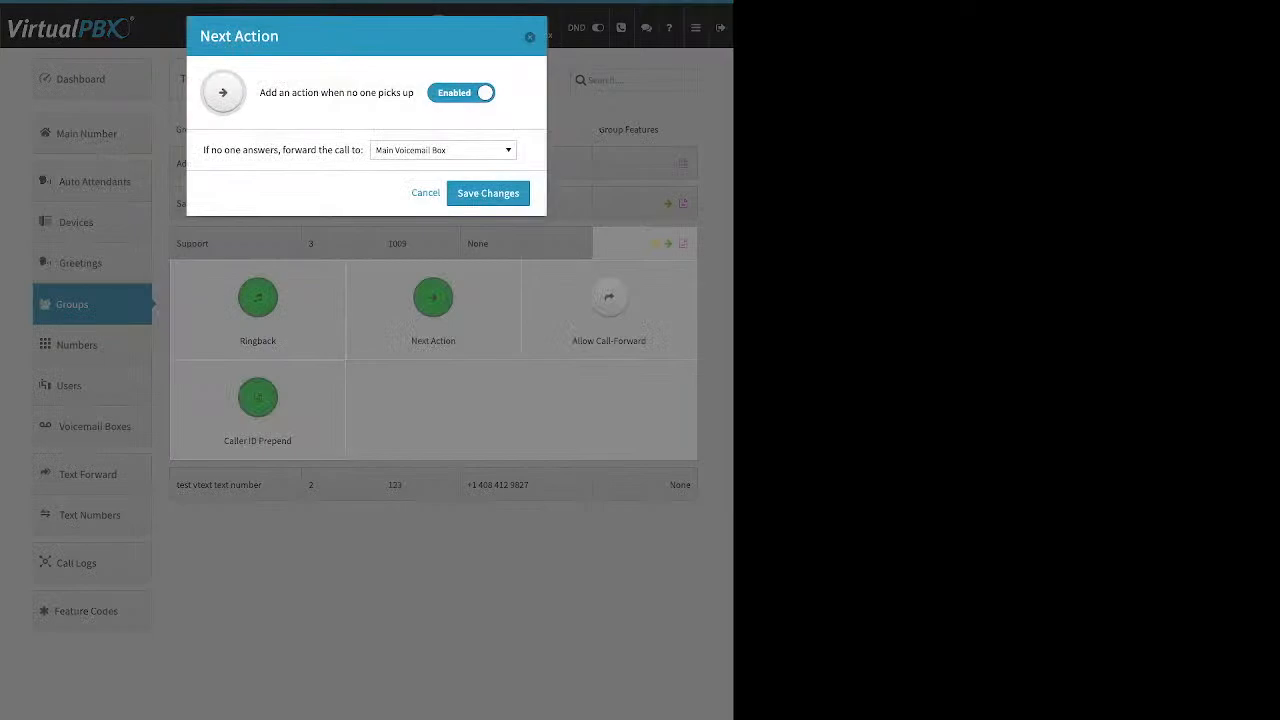
{"action": "left_click_drag", "start_coordinate": [260, 92], "coordinate": [414, 92]}
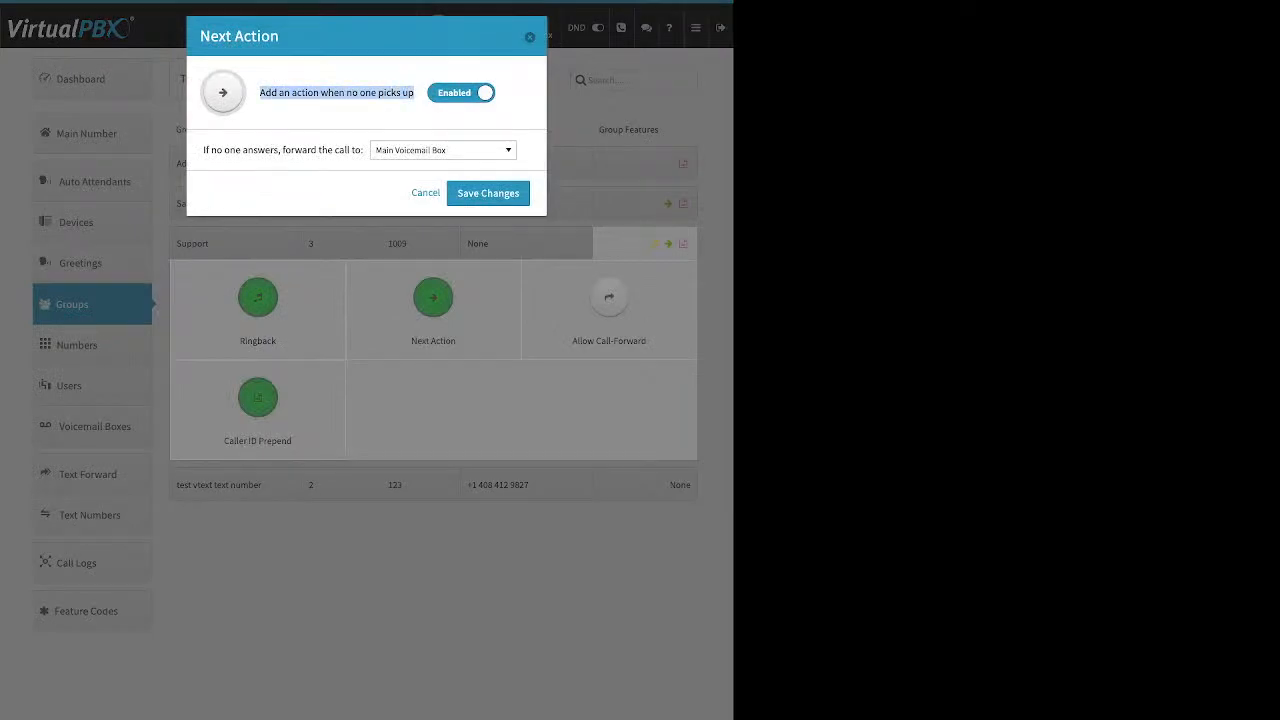
{"action": "left_click_drag", "start_coordinate": [206, 150], "coordinate": [364, 150]}
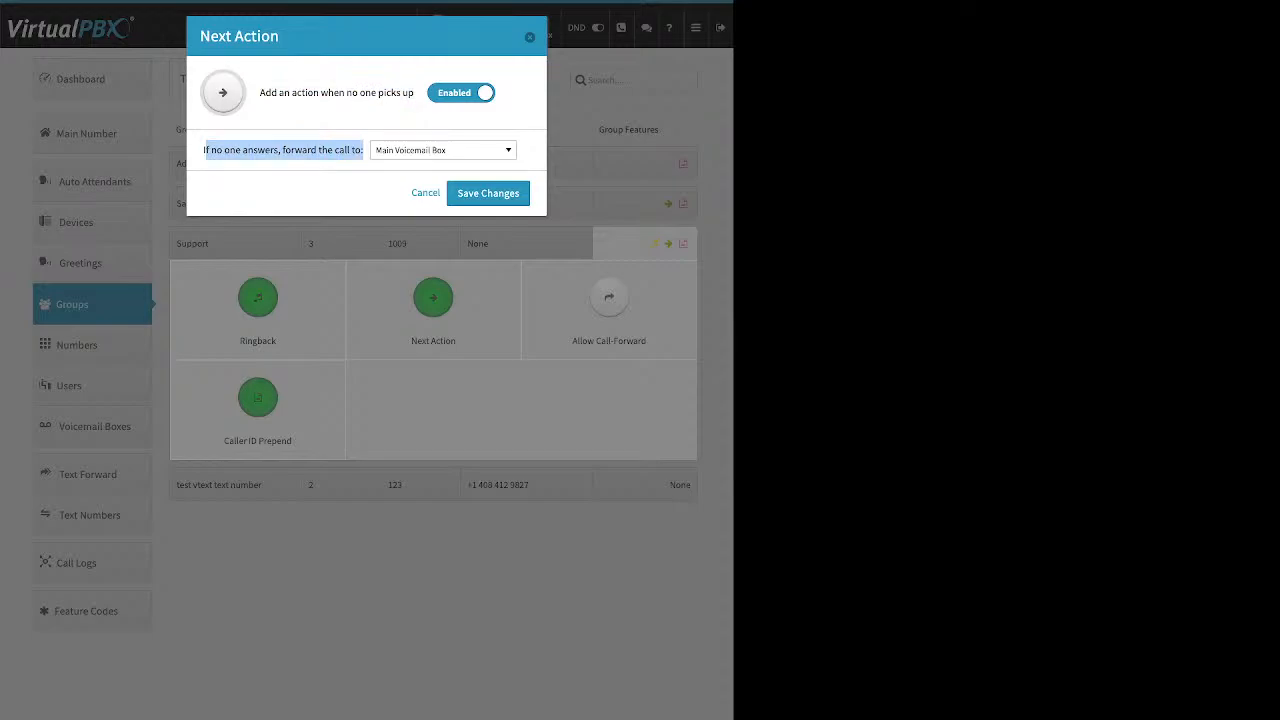
{"action": "left_click", "coordinate": [443, 150]}
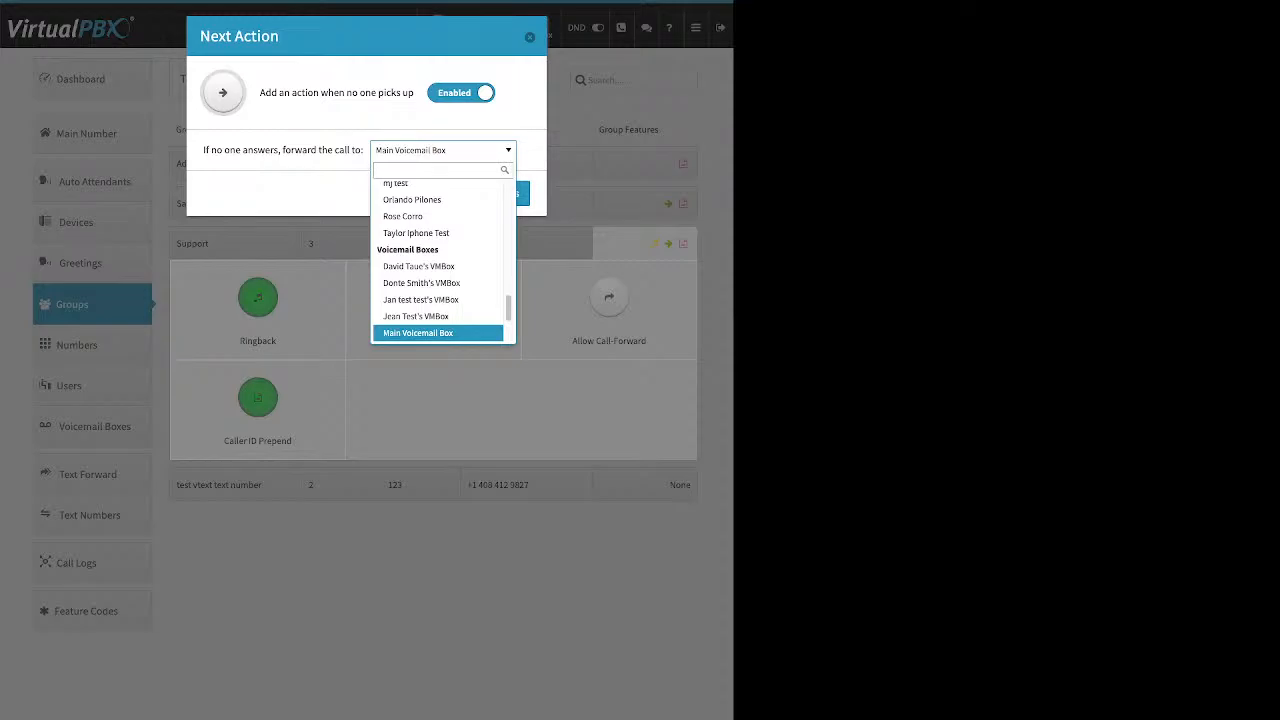
{"action": "left_click", "coordinate": [411, 330]}
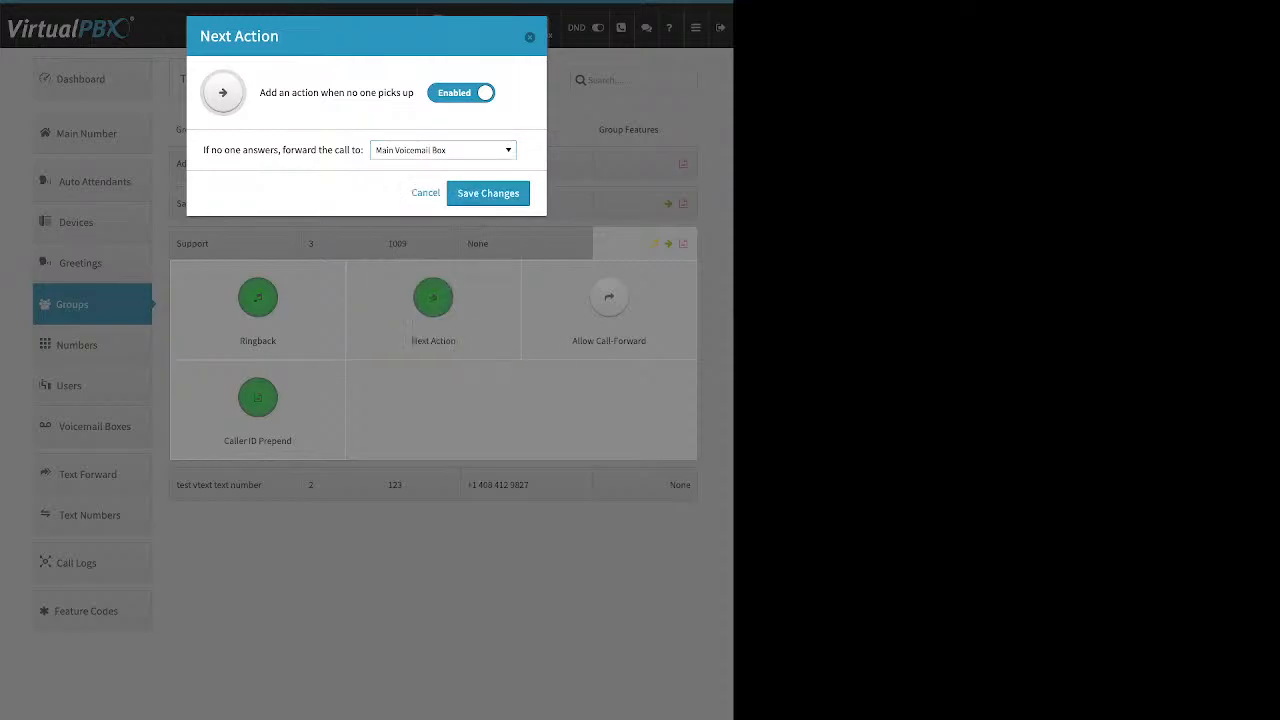
{"action": "left_click", "coordinate": [425, 193]}
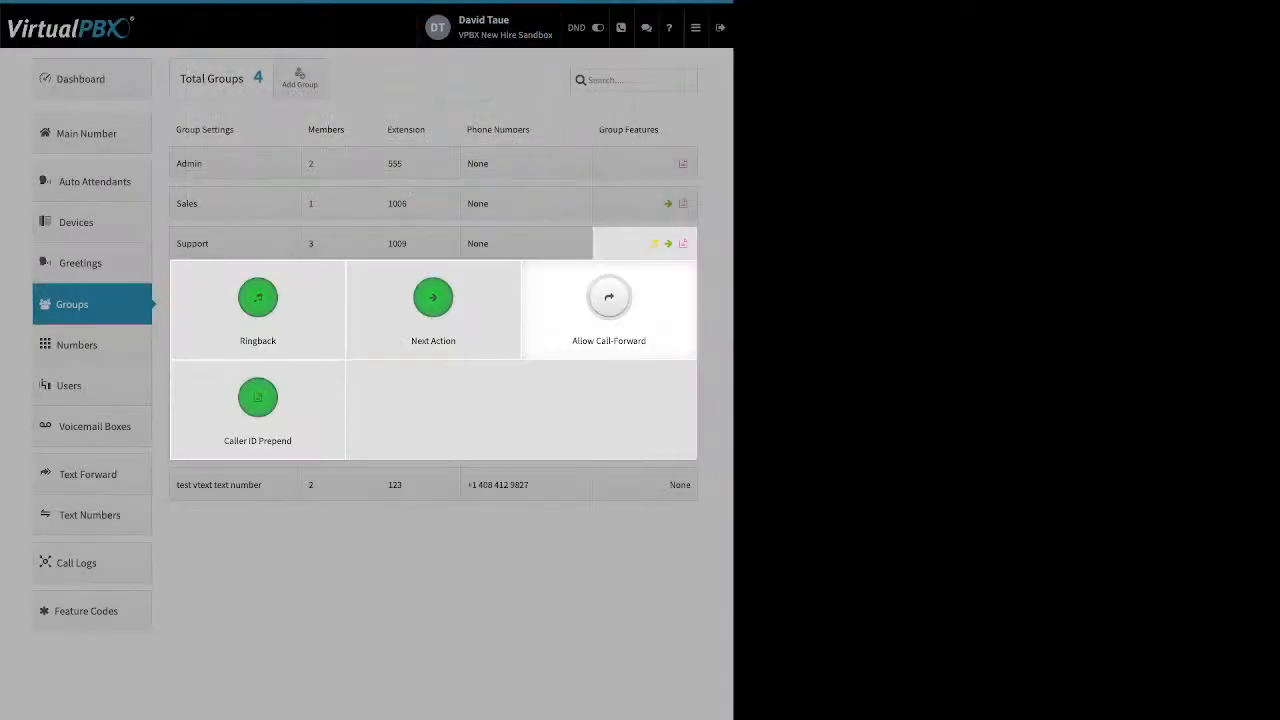
Try enabling Allow Call-Forward for the Support group, and close its settings without saving
{"action": "left_click", "coordinate": [609, 300]}
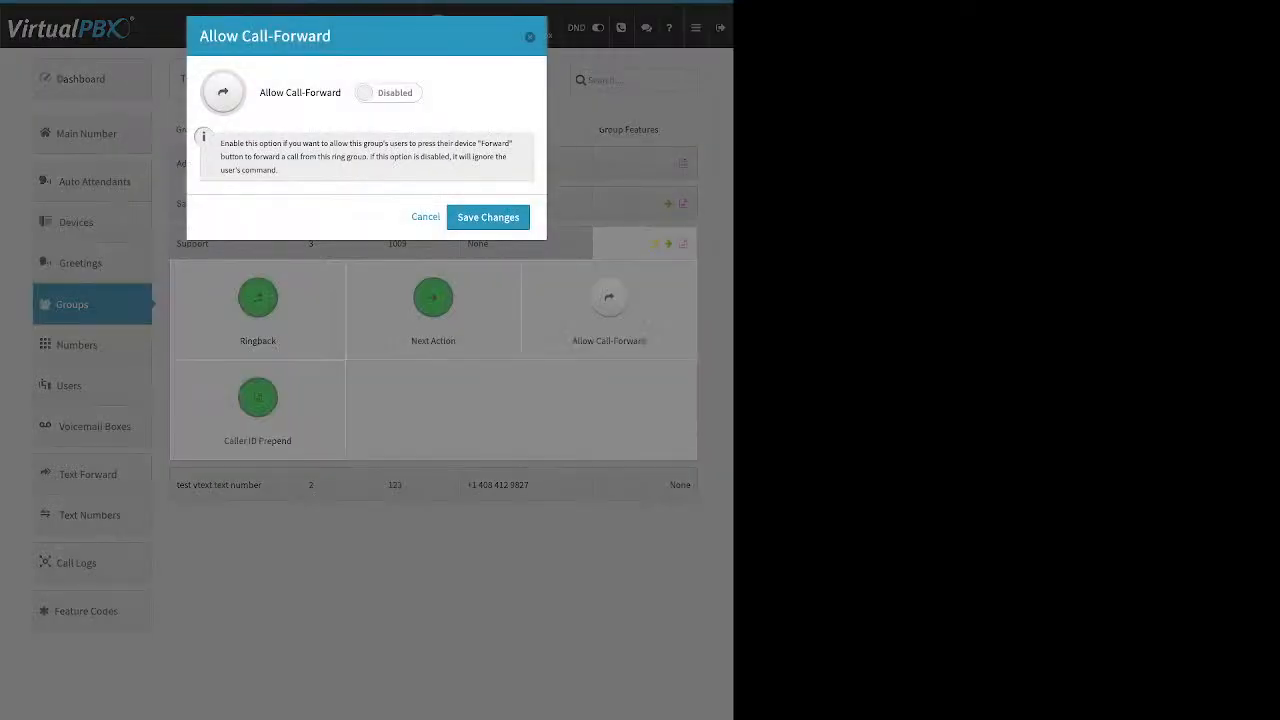
{"action": "left_click", "coordinate": [388, 93]}
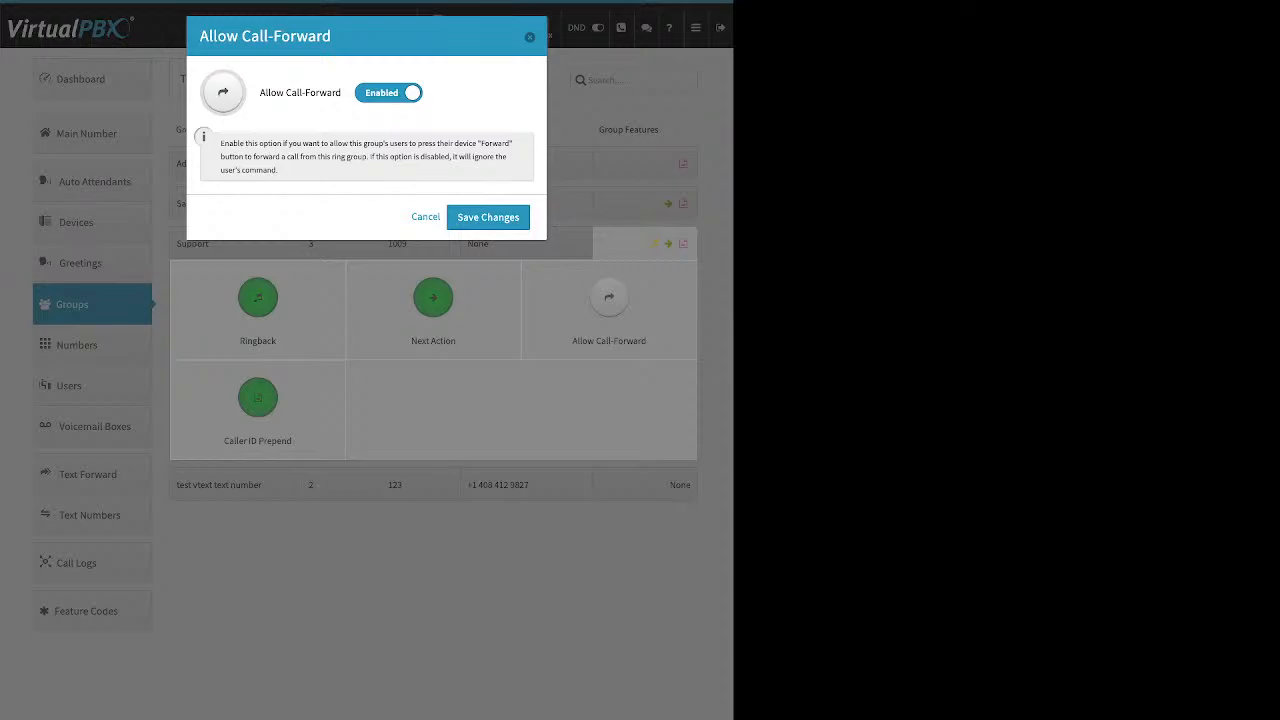
{"action": "key", "text": "Escape"}
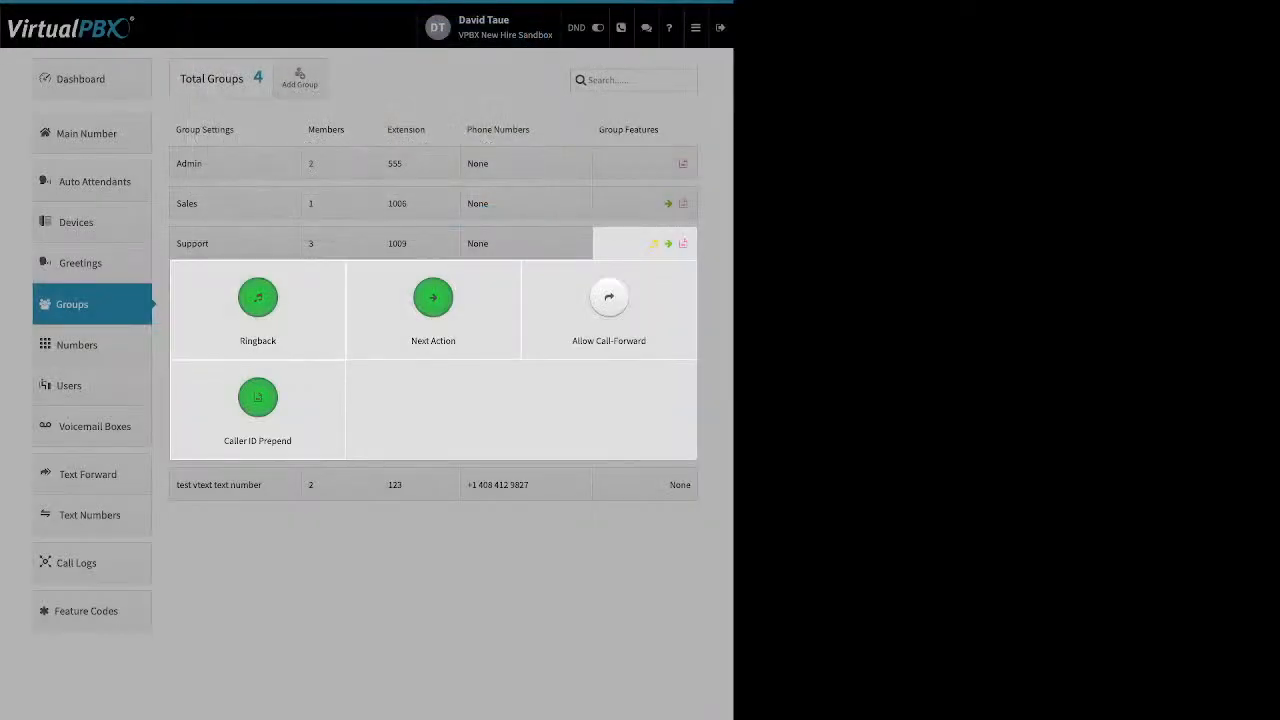
Review the Support group's Caller ID Prepend settings, including the name and number prefix fields, and close them without saving
{"action": "left_click", "coordinate": [257, 397]}
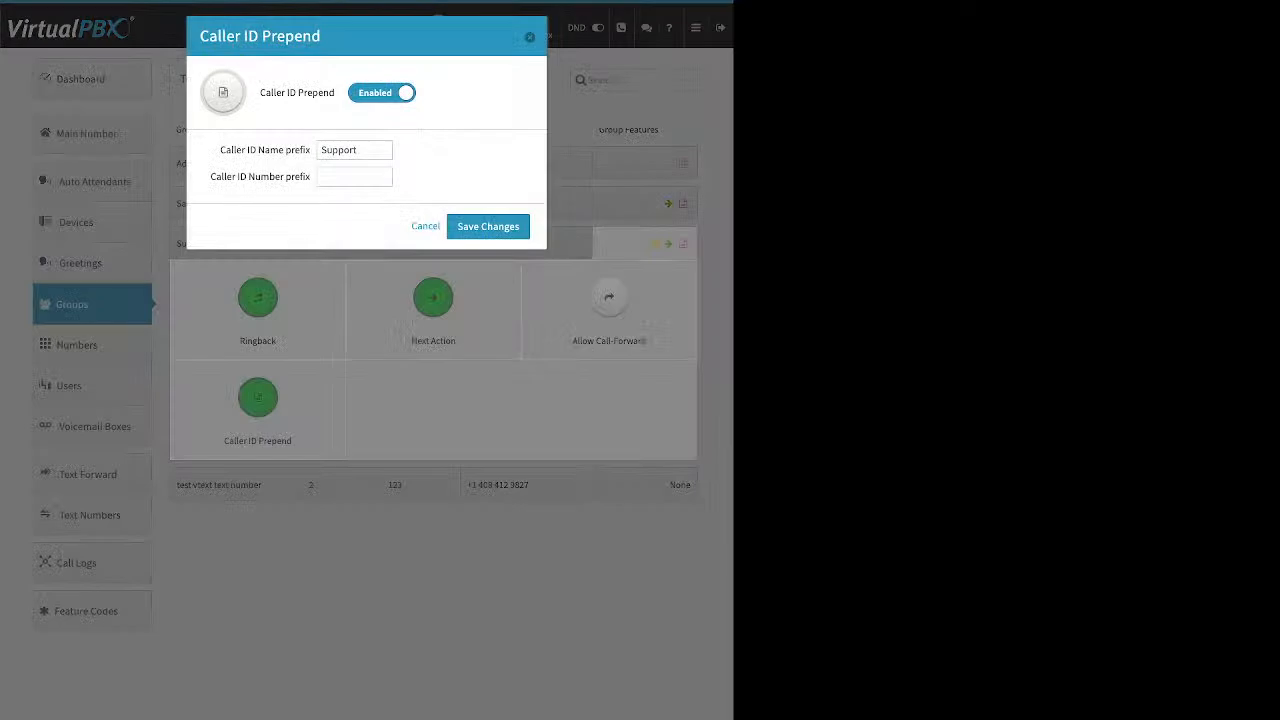
{"action": "left_click_drag", "start_coordinate": [260, 93], "coordinate": [336, 93]}
{"action": "left_click_drag", "start_coordinate": [220, 150], "coordinate": [310, 150]}
{"action": "left_click_drag", "start_coordinate": [210, 176], "coordinate": [310, 176]}
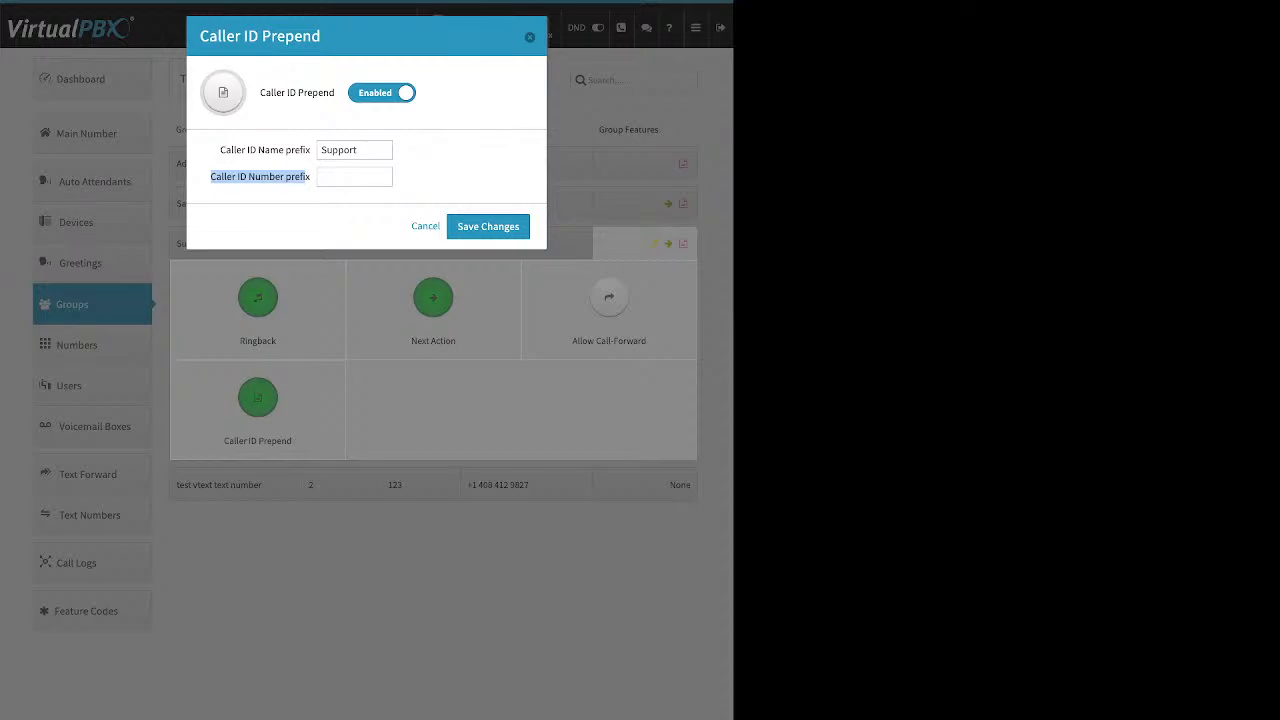
{"action": "key", "text": "Escape"}
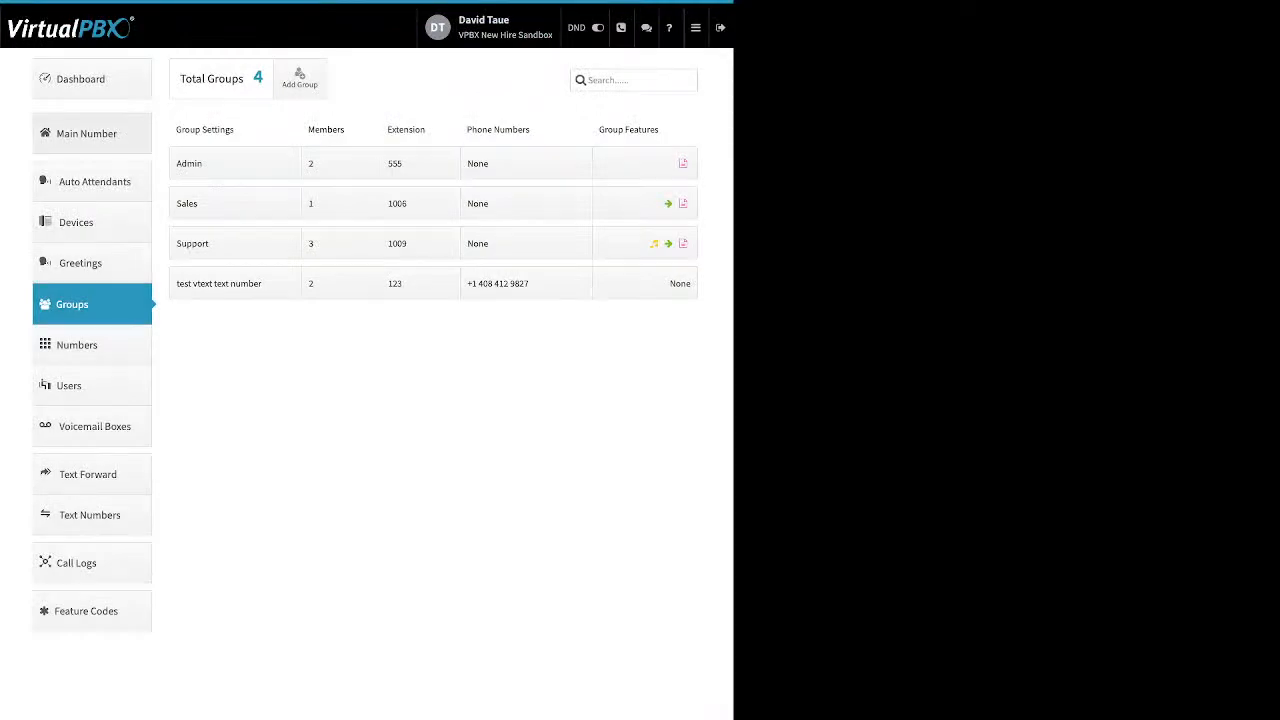
Open the Main Number settings and review the main company numbers with the options for adding spare numbers or buying numbers
{"action": "left_click", "coordinate": [91, 133]}
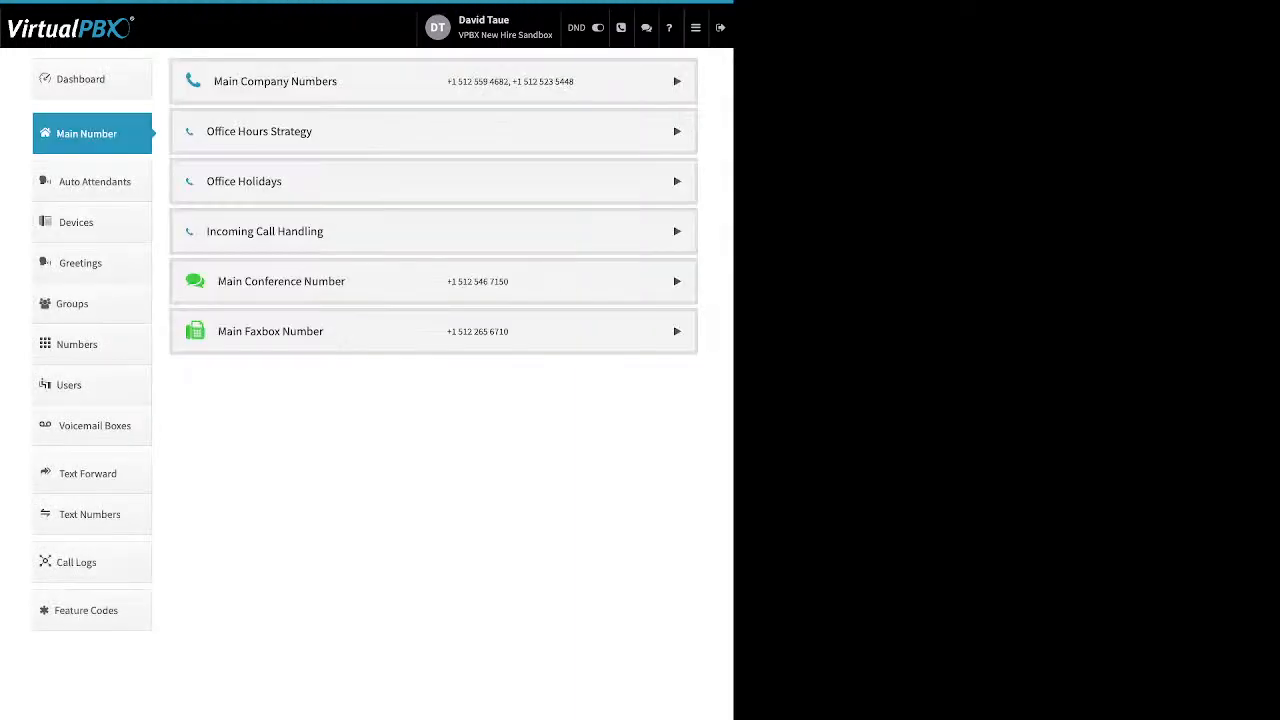
{"action": "left_click", "coordinate": [677, 81]}
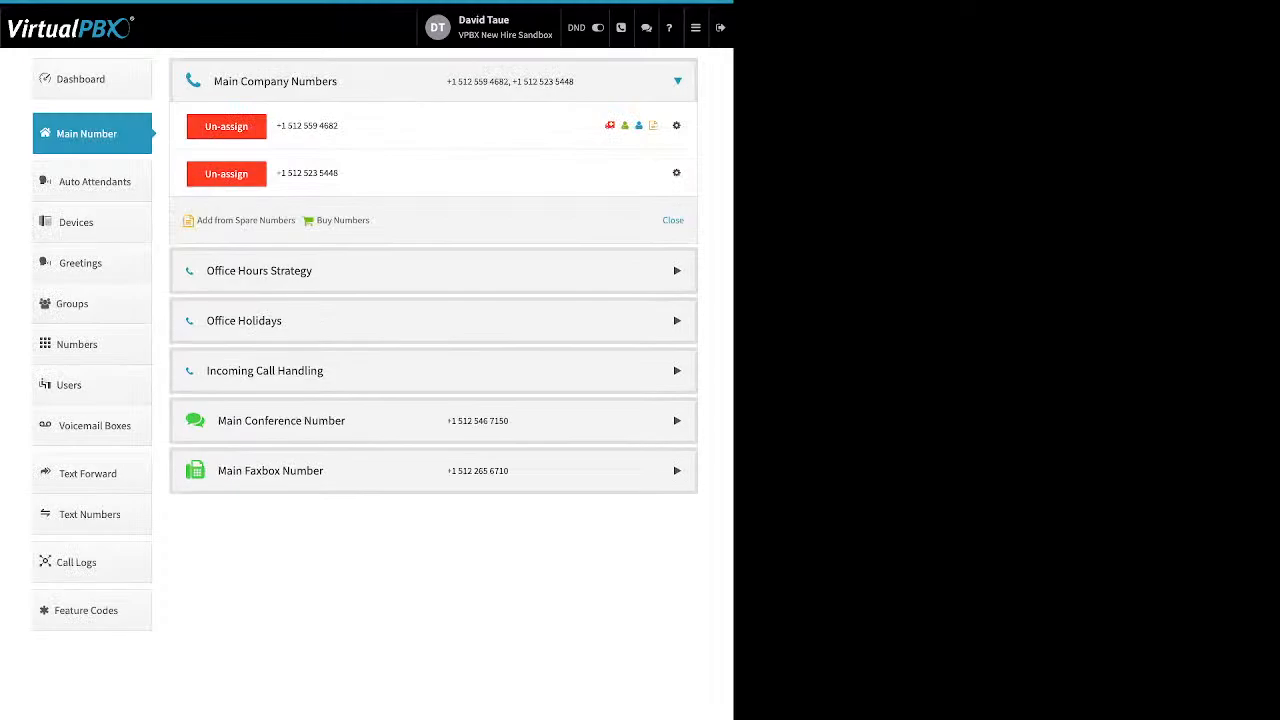
{"action": "left_click_drag", "start_coordinate": [371, 221], "coordinate": [233, 221]}
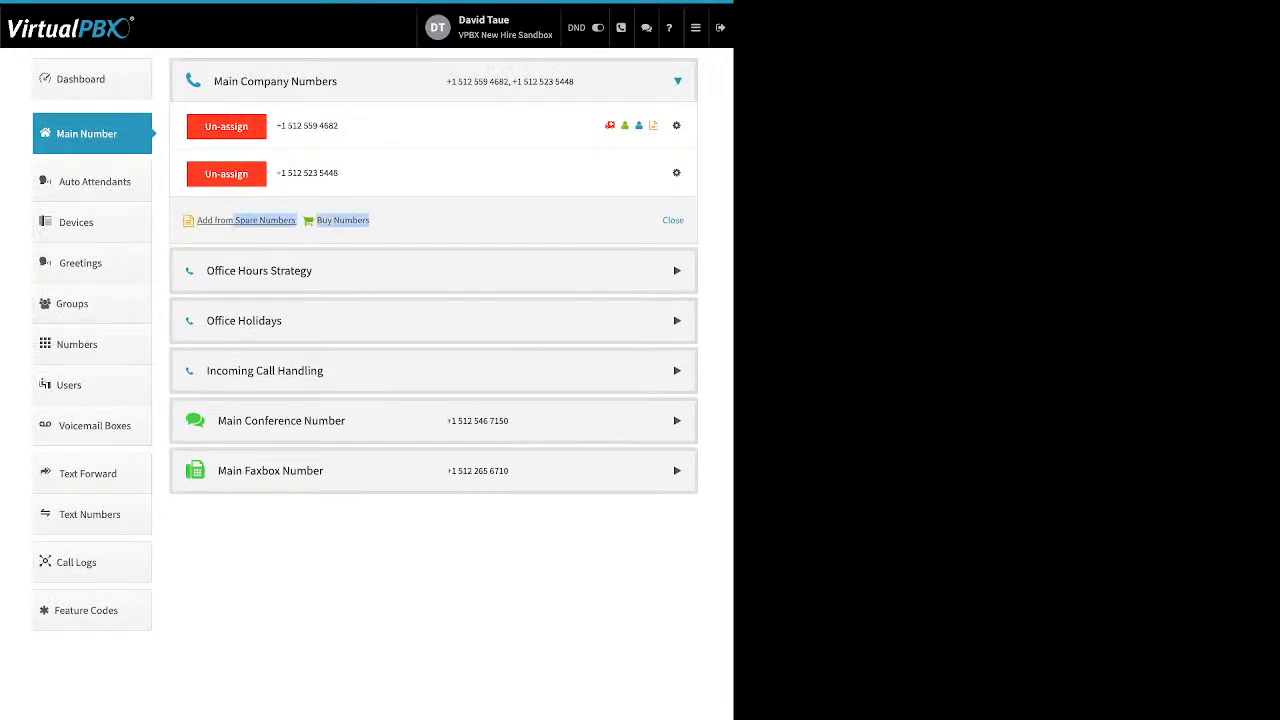
View the available options for the second main company number, then dismiss them
{"action": "left_click", "coordinate": [677, 173]}
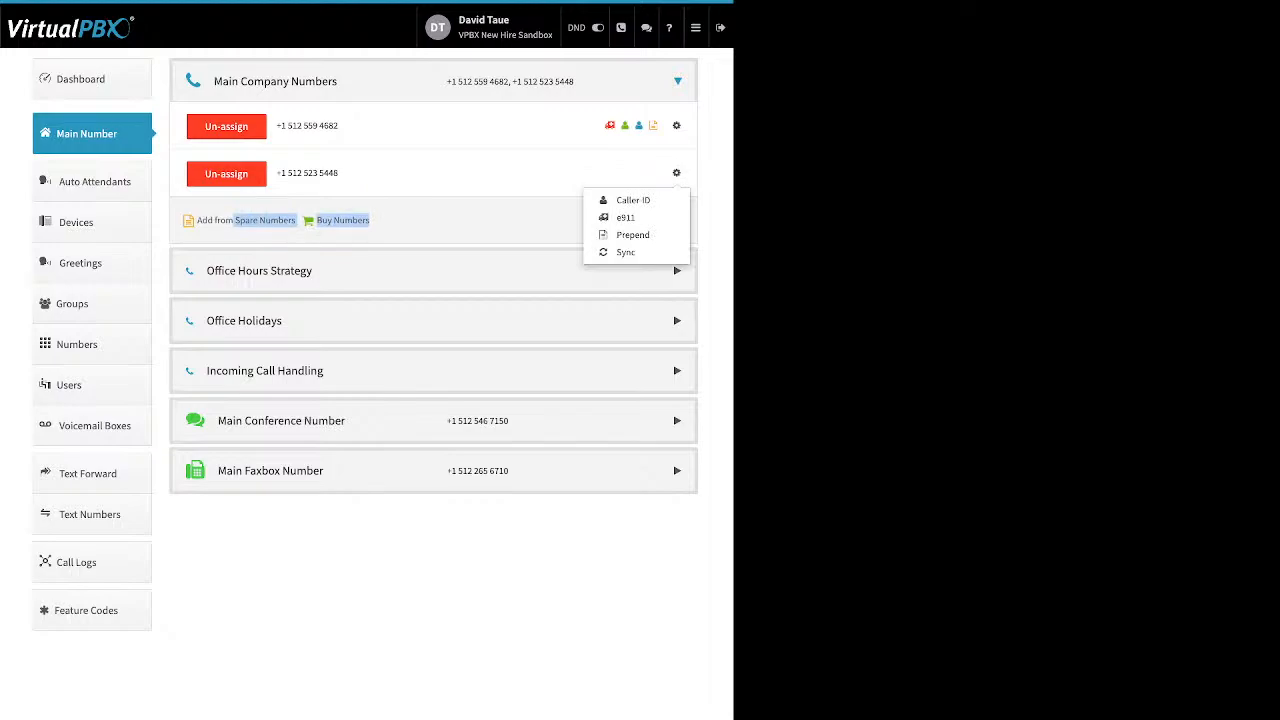
{"action": "left_click", "coordinate": [556, 178]}
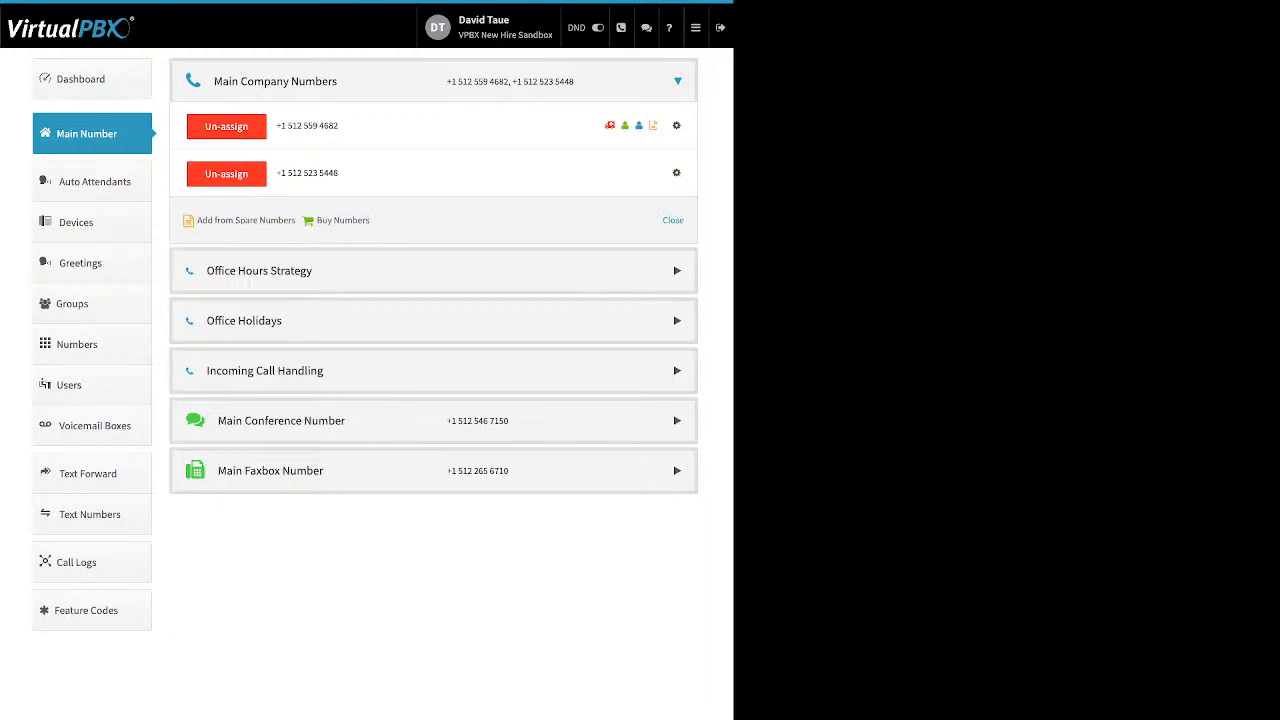
Examine the Office Hours Strategy choices, 24 hours Open Office and Custom Office Hours, including Monday's selectable opening and closing times
{"action": "left_click", "coordinate": [259, 271]}
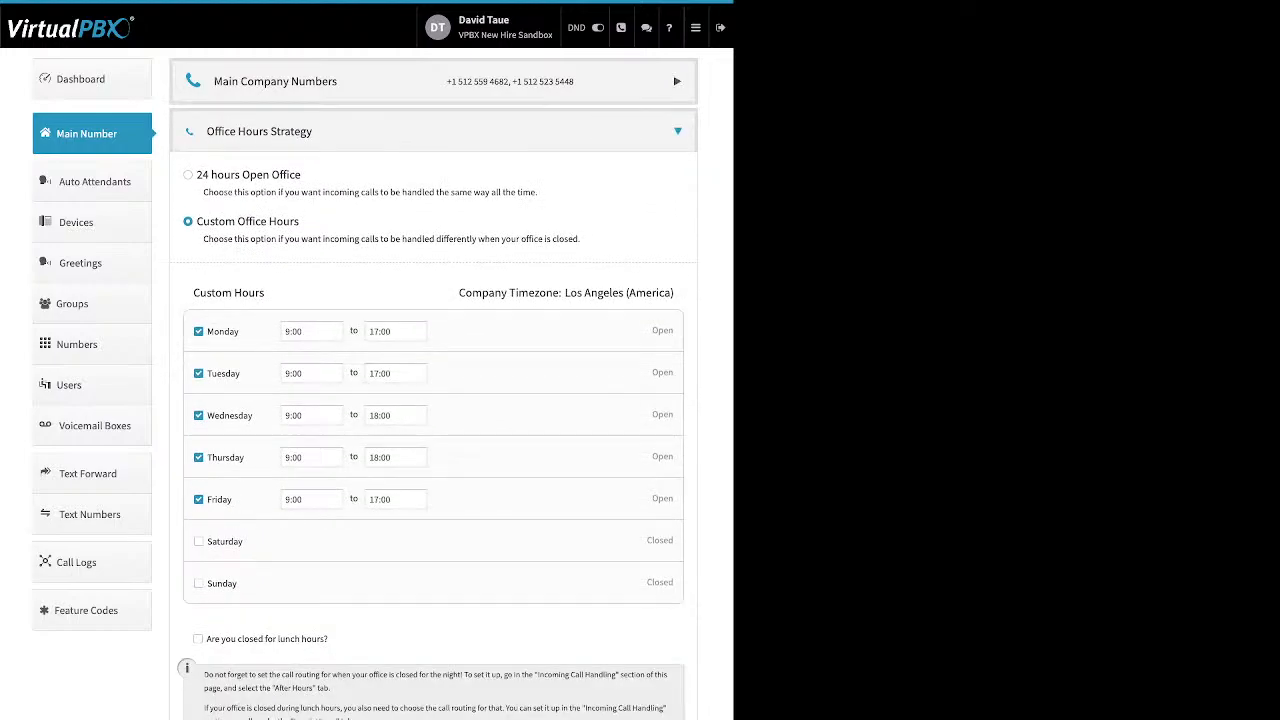
{"action": "left_click_drag", "start_coordinate": [302, 175], "coordinate": [196, 175]}
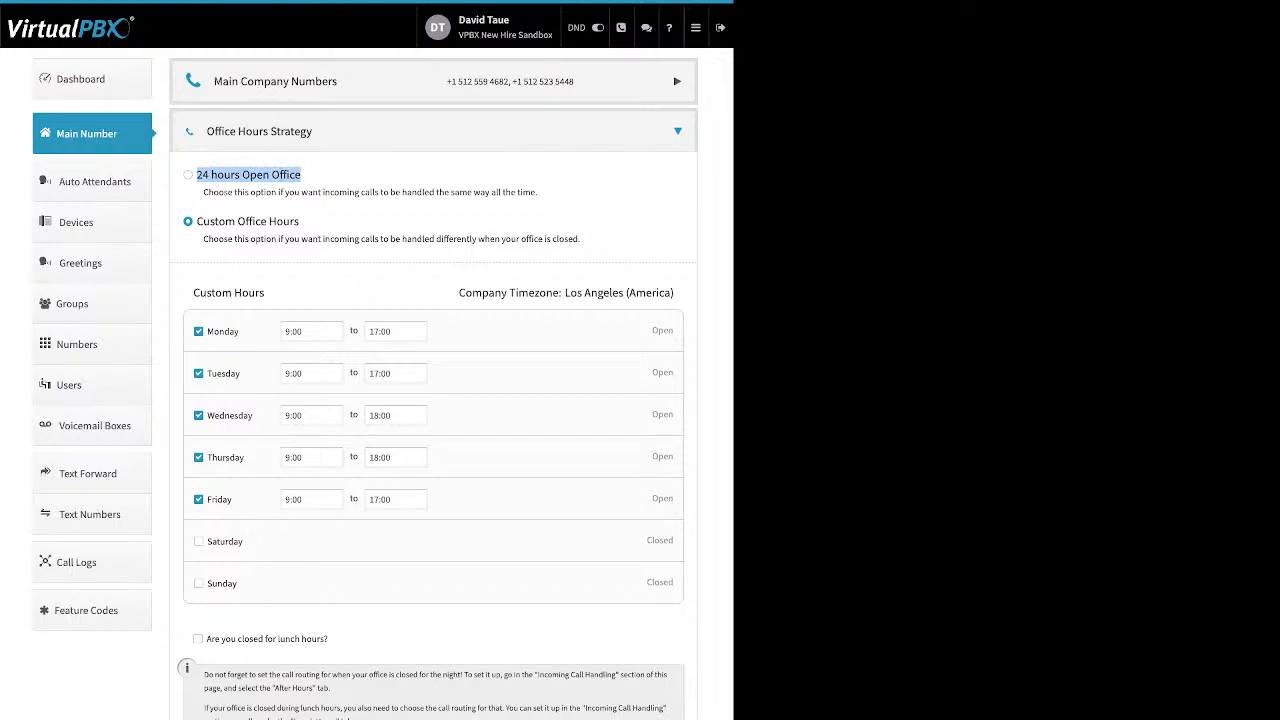
{"action": "left_click_drag", "start_coordinate": [300, 222], "coordinate": [196, 222]}
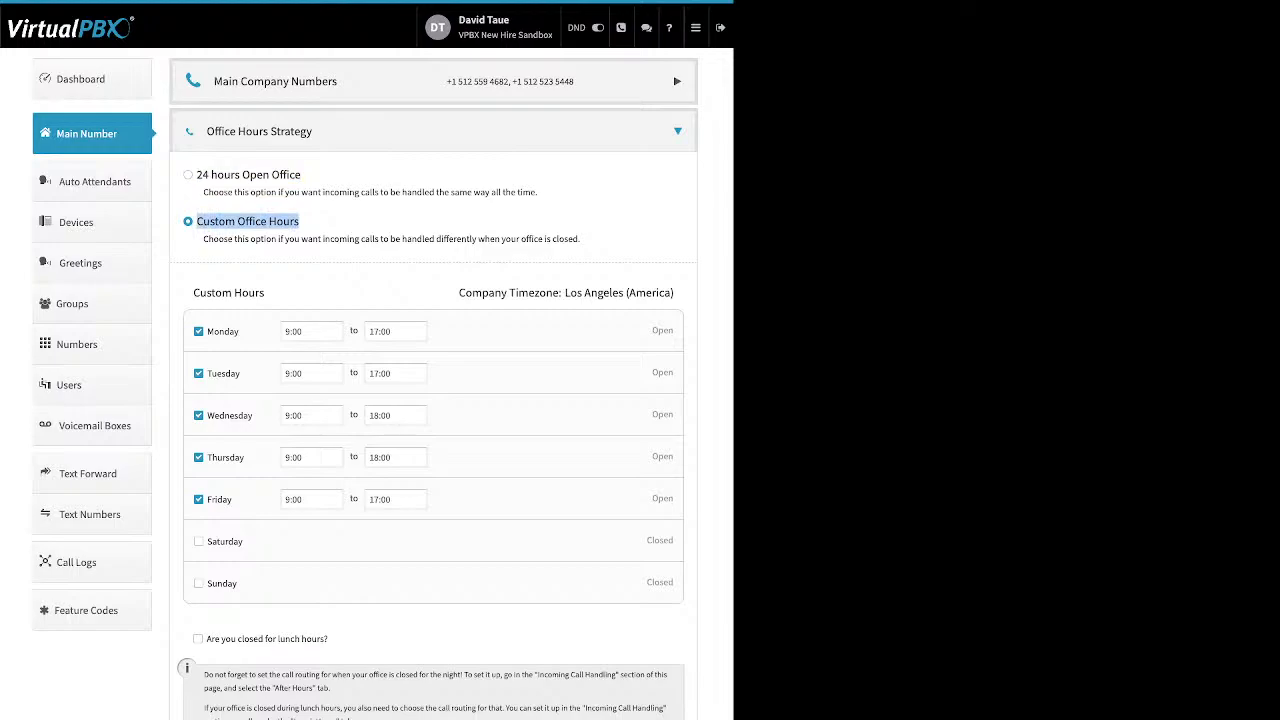
{"action": "left_click_drag", "start_coordinate": [240, 331], "coordinate": [213, 331]}
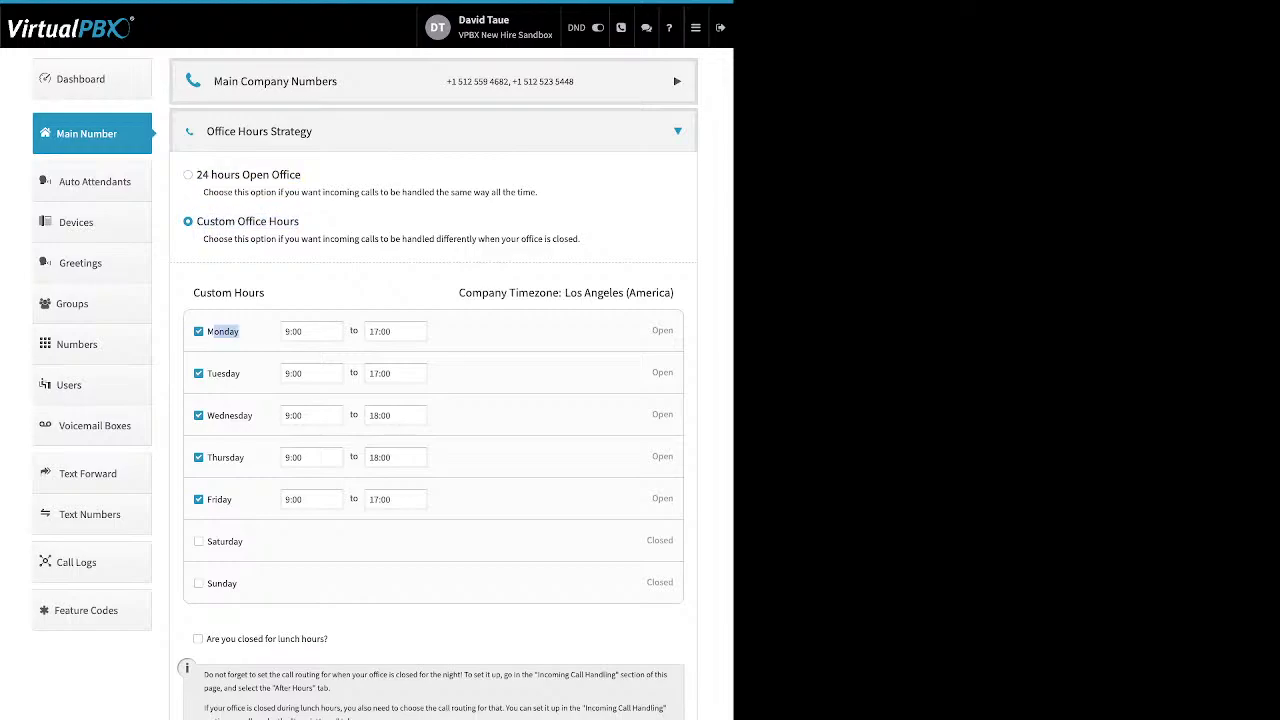
{"action": "left_click", "coordinate": [287, 331]}
{"action": "left_click", "coordinate": [380, 331]}
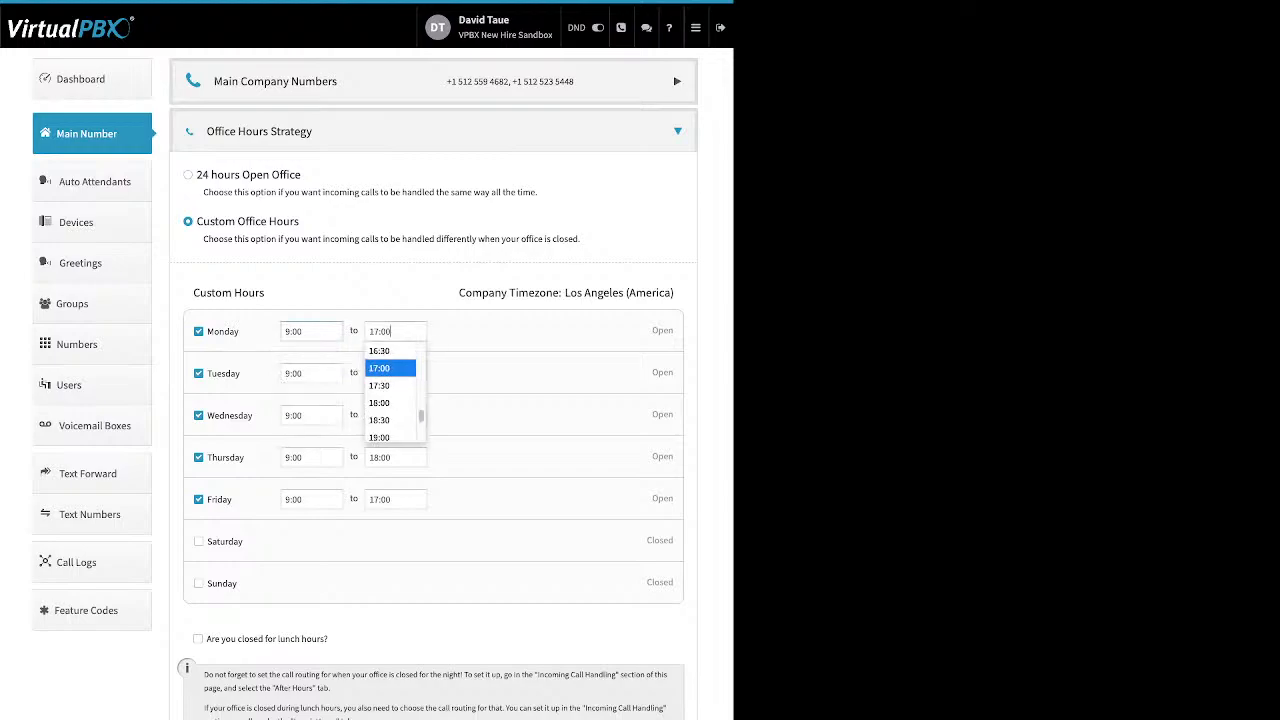
{"action": "key", "text": "Escape"}
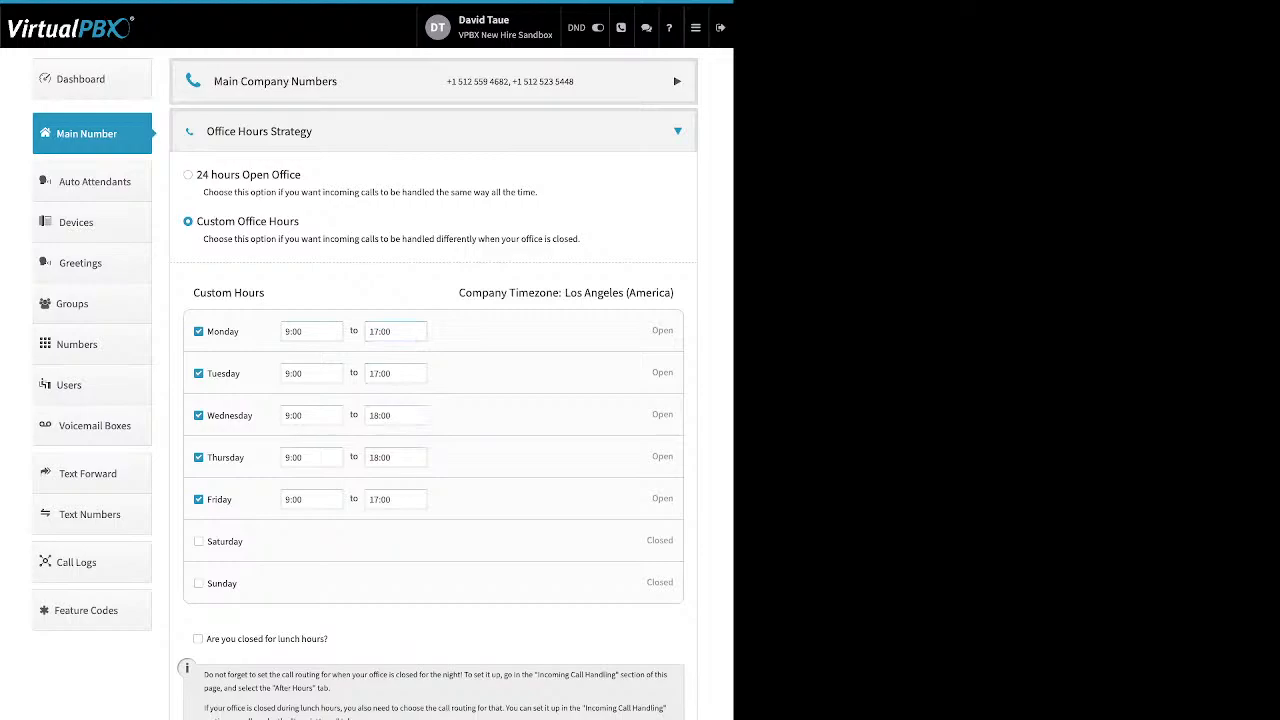
Preview the time range offered by the lunch-hours closure option, turn the option back off, and collapse Office Hours Strategy
{"action": "left_click_drag", "start_coordinate": [329, 639], "coordinate": [206, 639]}
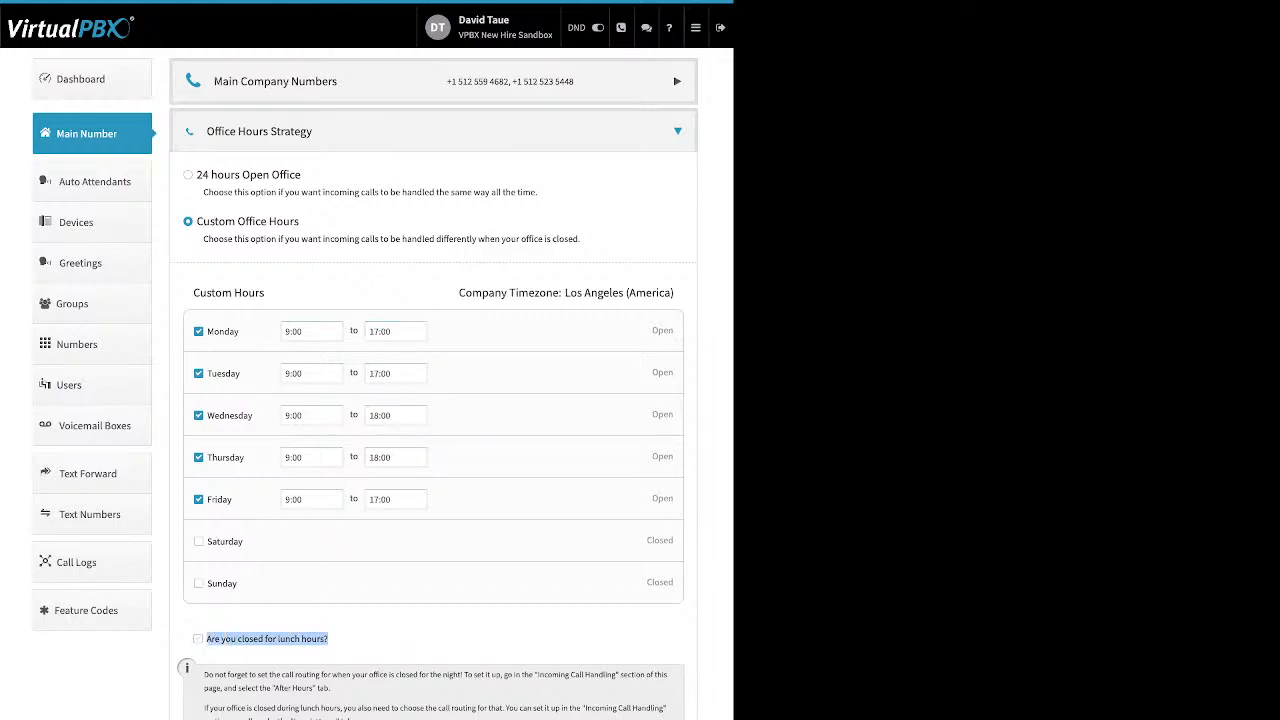
{"action": "left_click", "coordinate": [198, 639]}
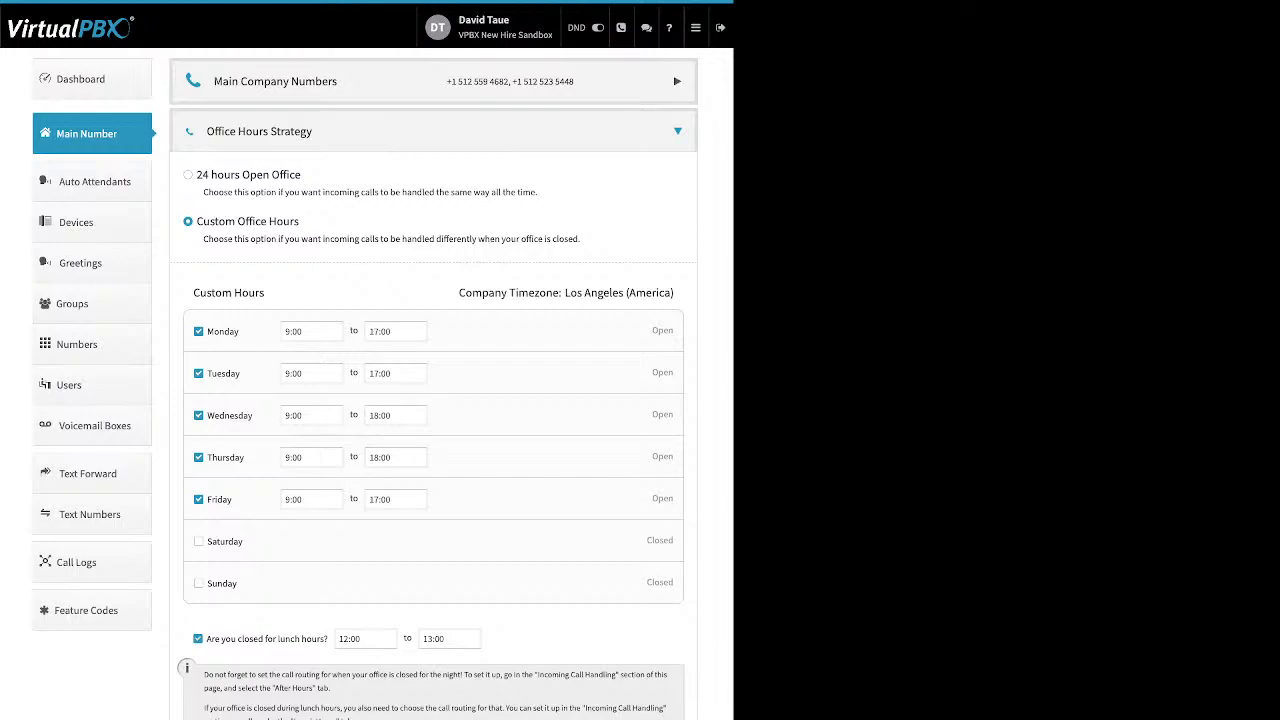
{"action": "left_click", "coordinate": [198, 639]}
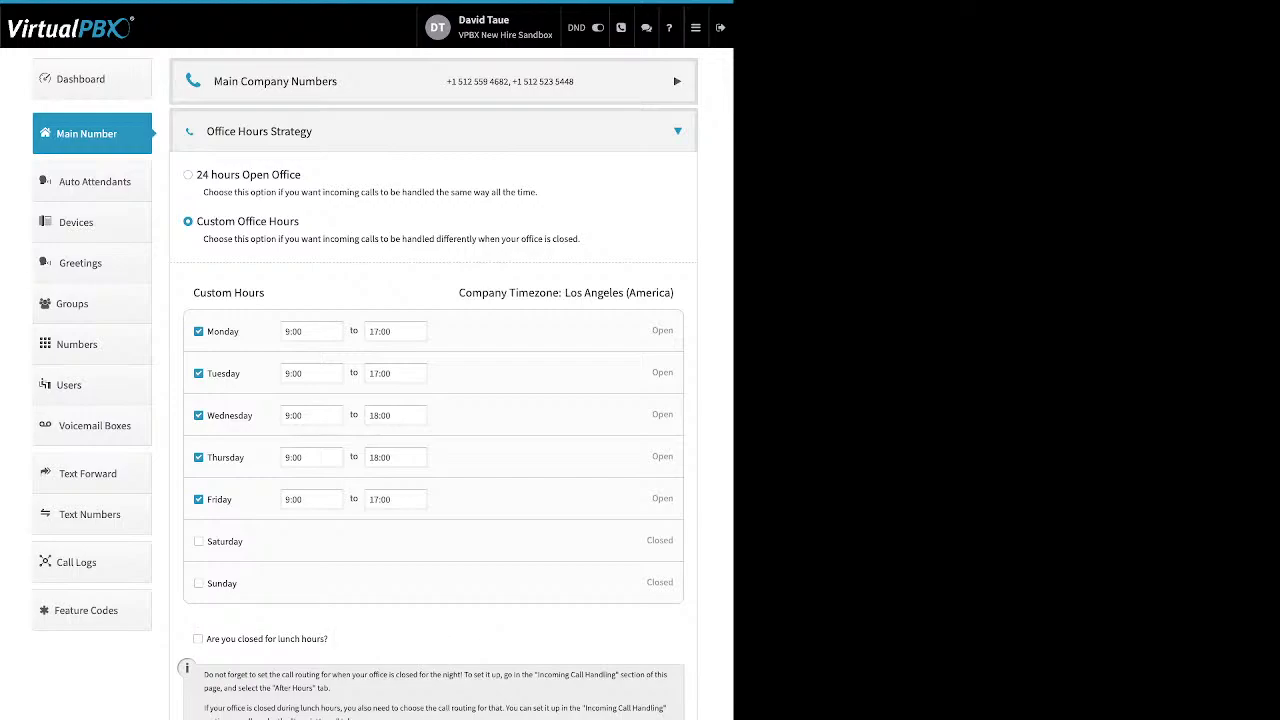
{"action": "left_click", "coordinate": [677, 131]}
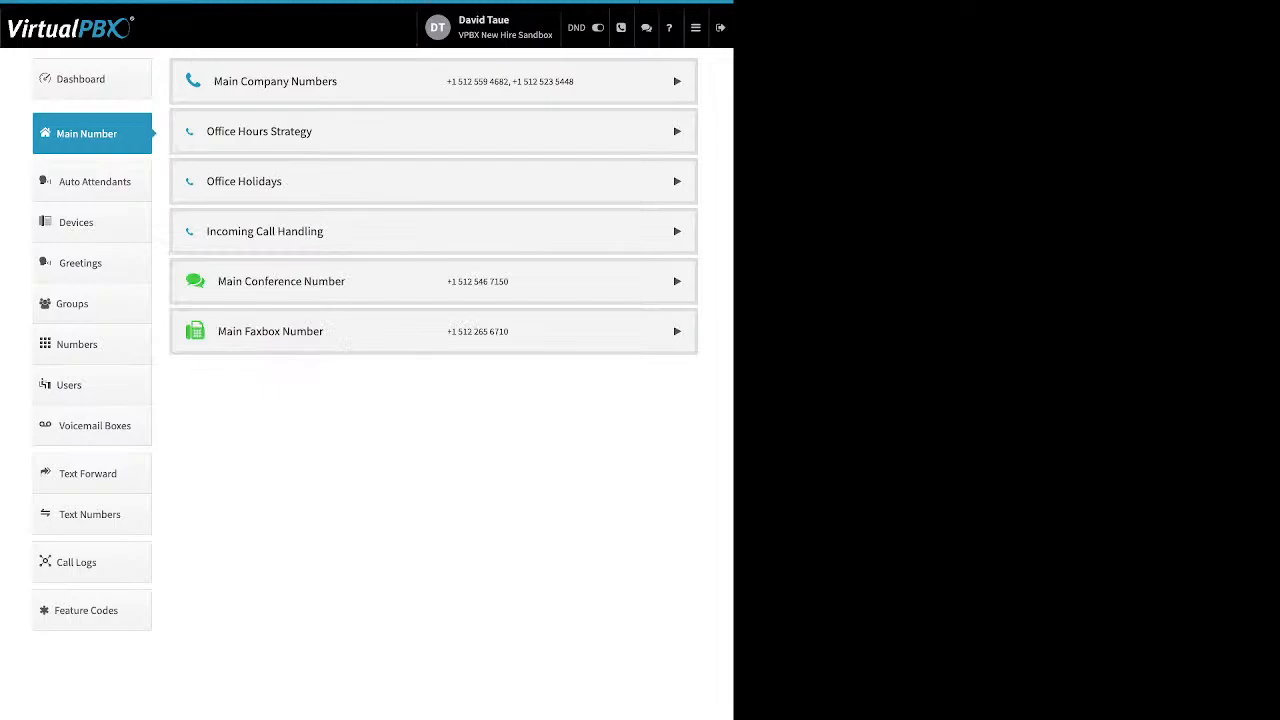
Expand Office Holidays and view the holiday types that can be added, without adding one
{"action": "left_click", "coordinate": [677, 181]}
{"action": "left_click_drag", "start_coordinate": [306, 222], "coordinate": [196, 222]}
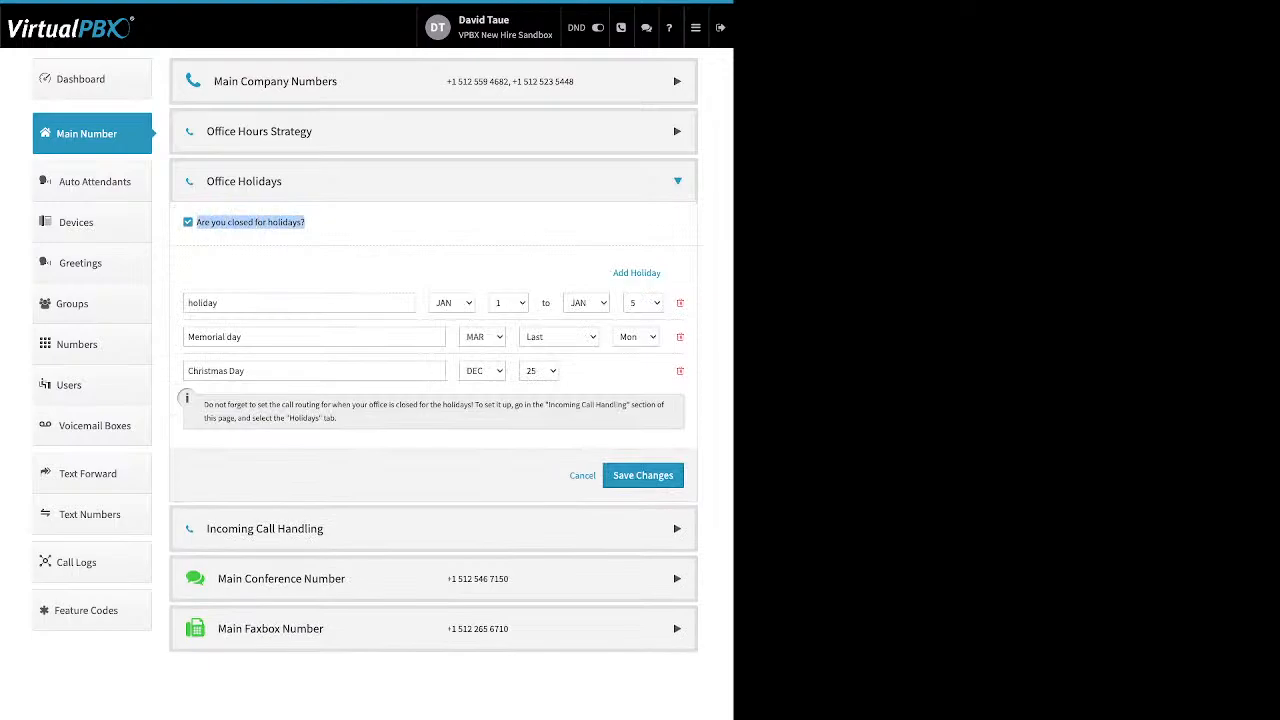
{"action": "left_click", "coordinate": [340, 246]}
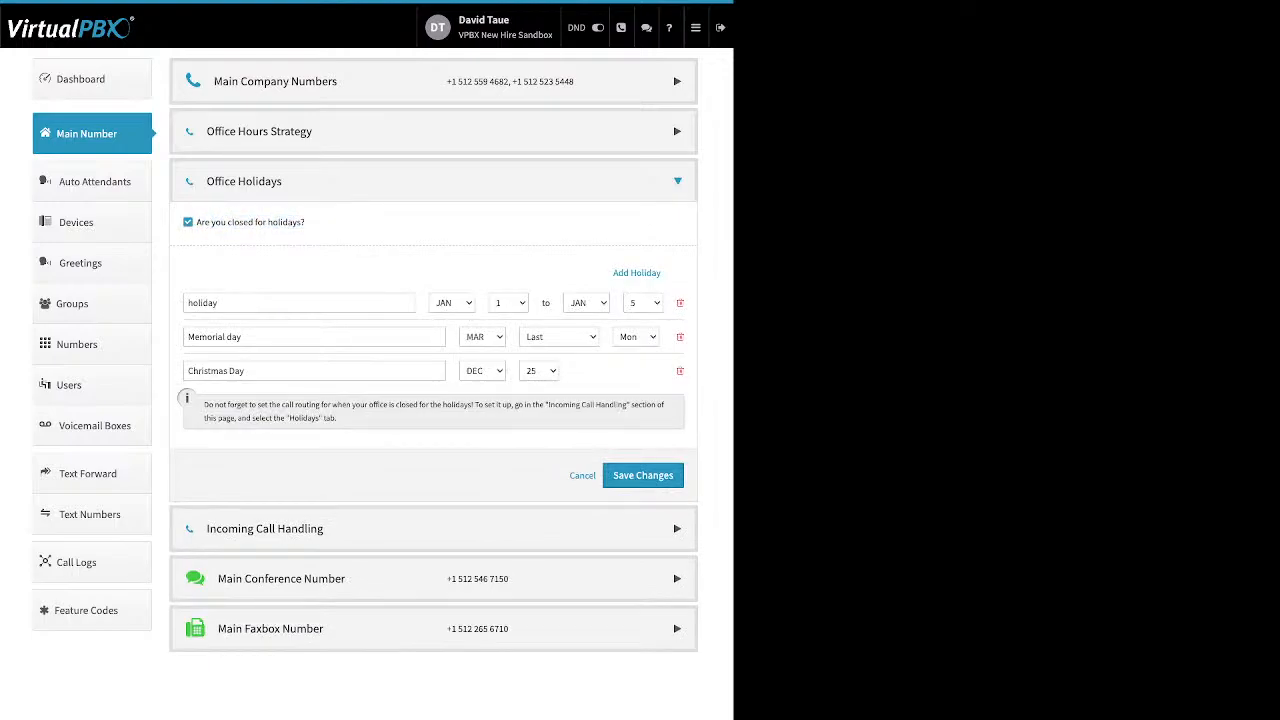
{"action": "left_click", "coordinate": [637, 273]}
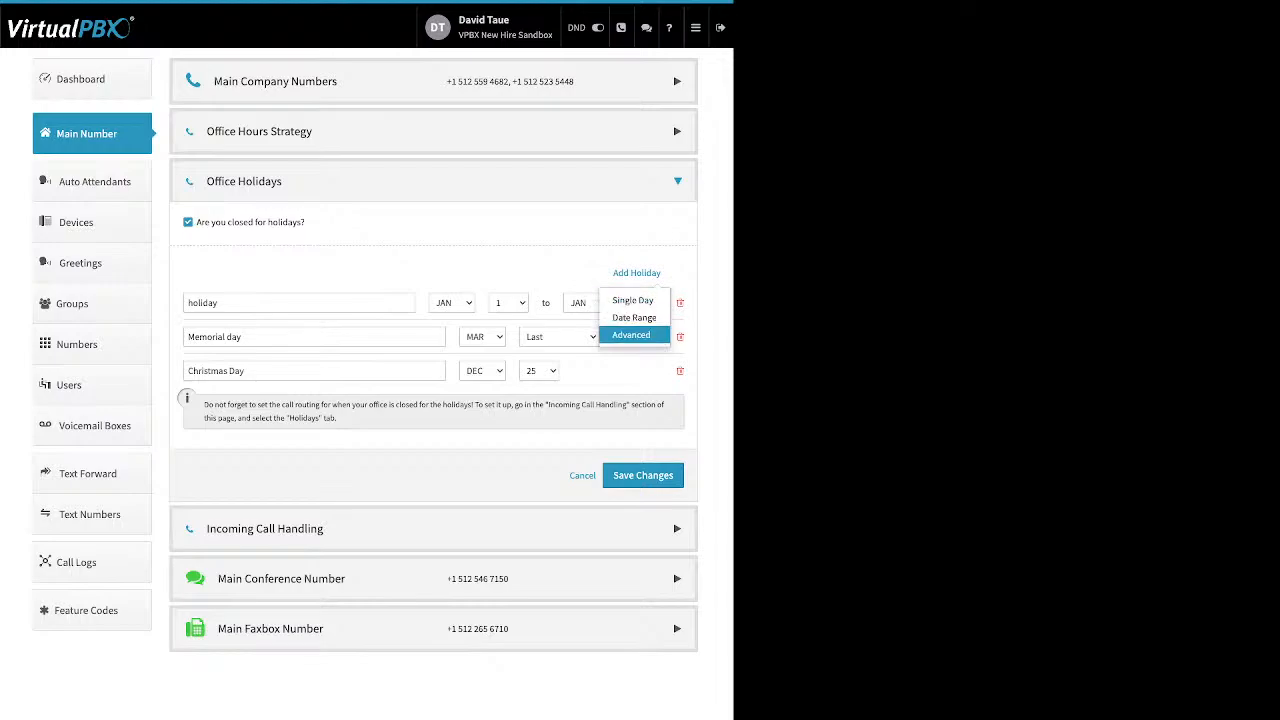
{"action": "left_click", "coordinate": [520, 268]}
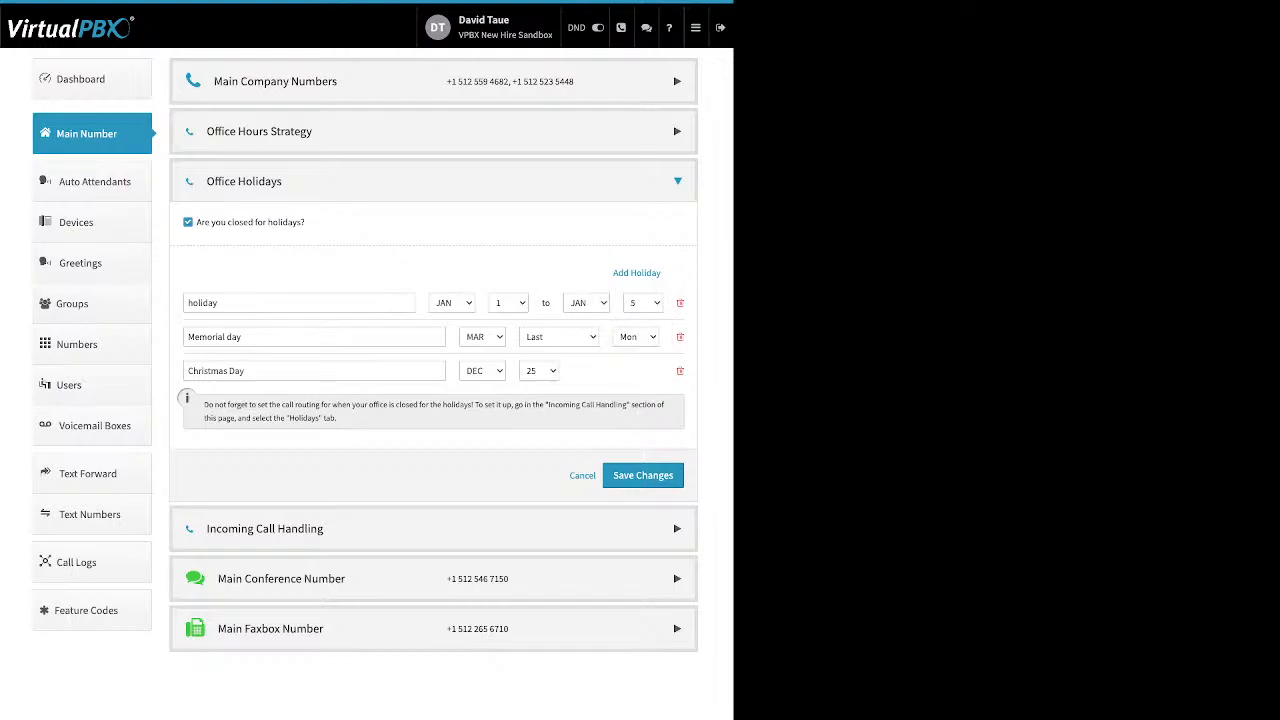
Examine the date-range, Memorial day and Christmas Day entries in Office Holidays, then collapse the section
{"action": "triple_click", "coordinate": [241, 337]}
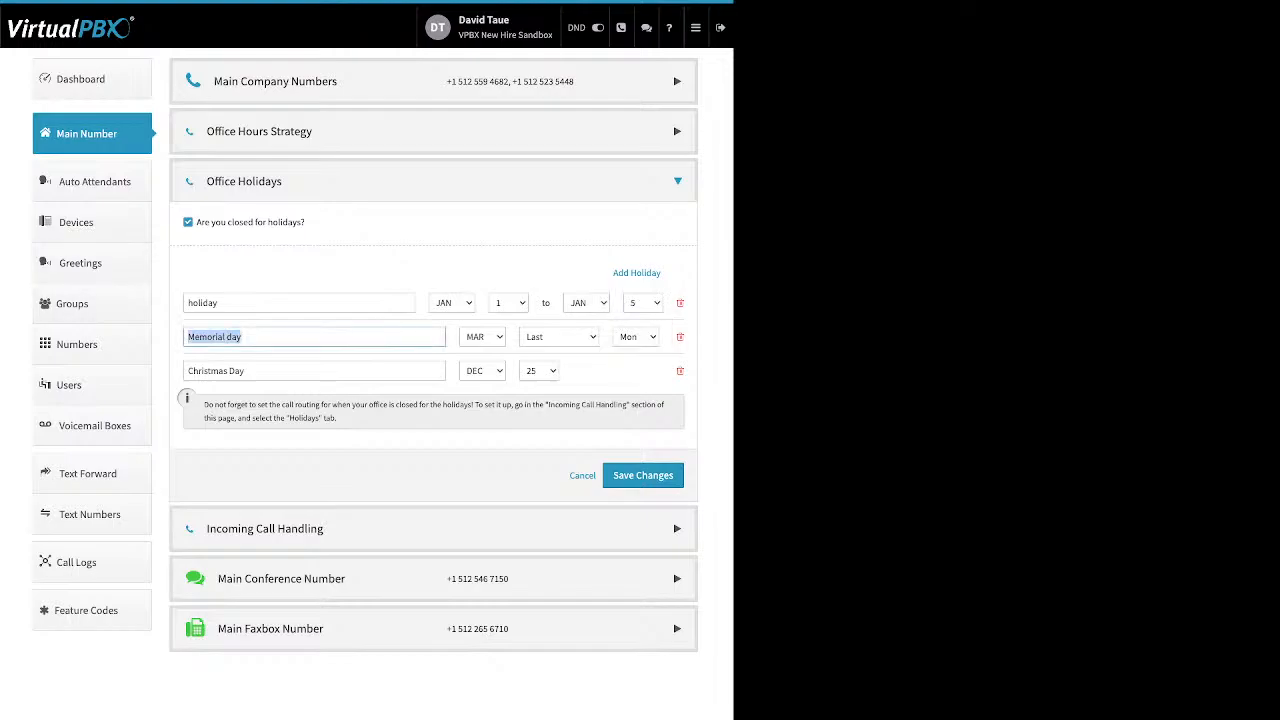
{"action": "left_click", "coordinate": [300, 353]}
{"action": "triple_click", "coordinate": [241, 371]}
{"action": "left_click", "coordinate": [300, 387]}
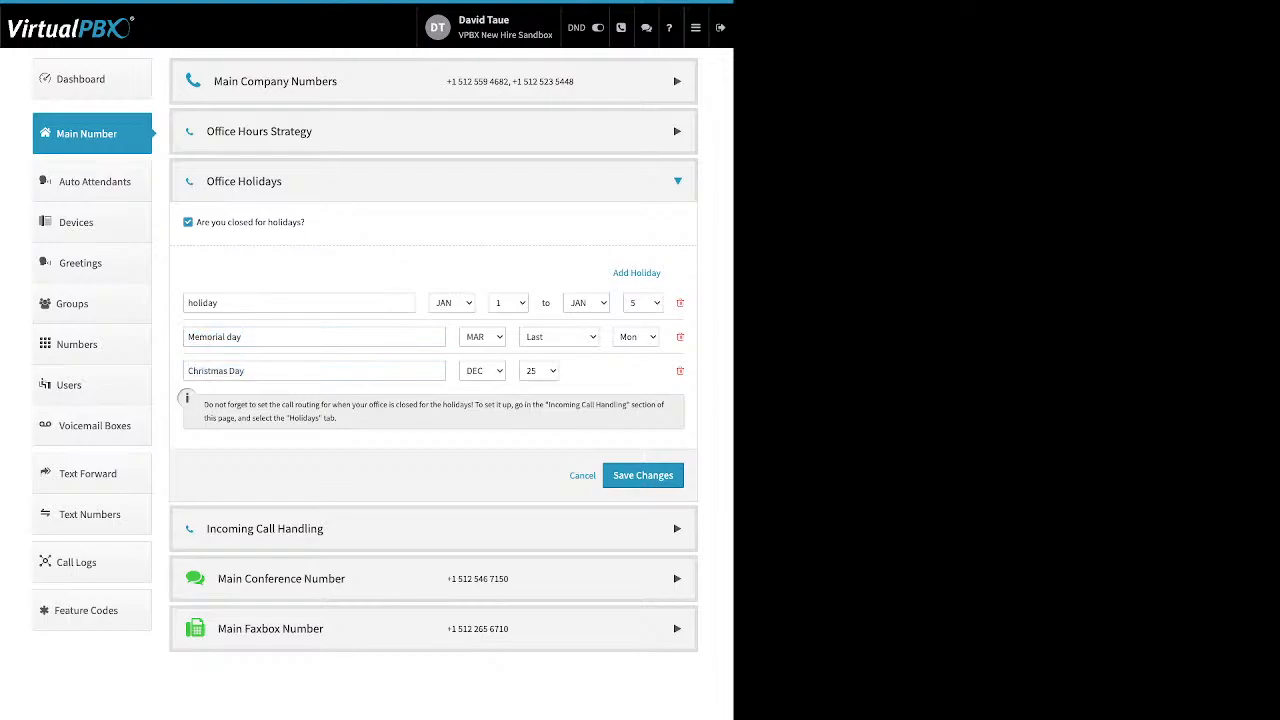
{"action": "triple_click", "coordinate": [245, 371]}
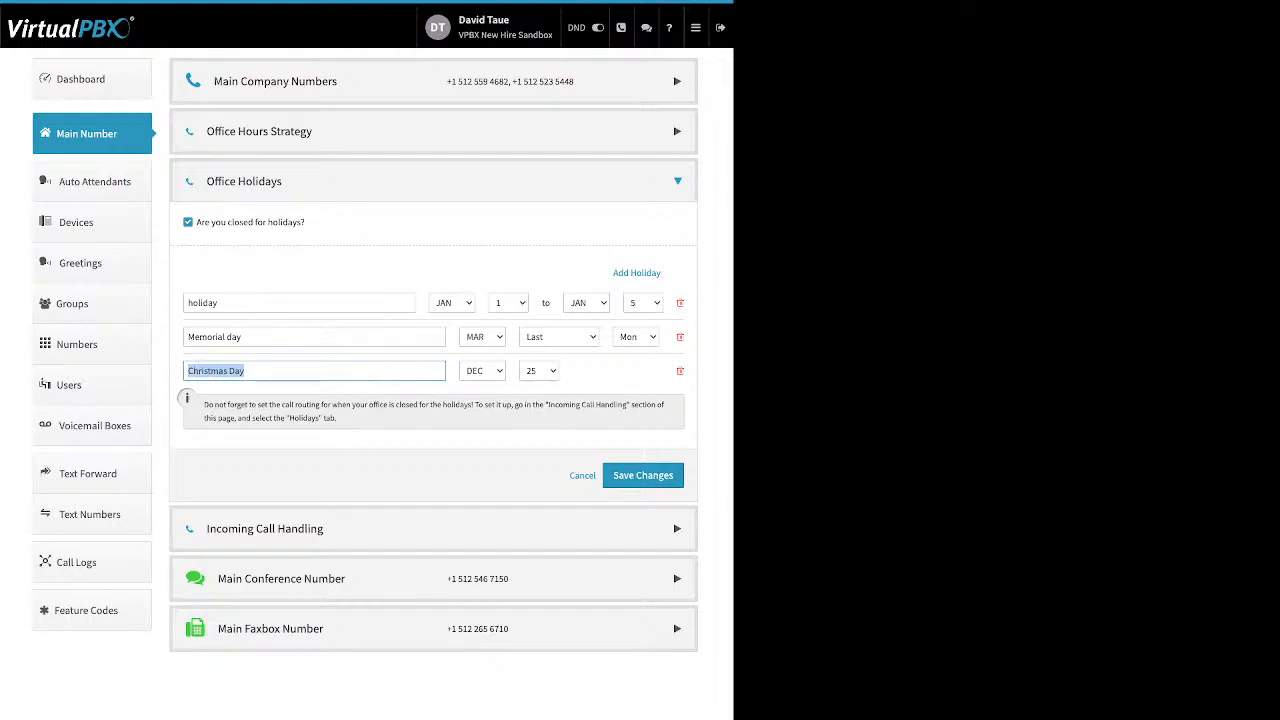
{"action": "left_click", "coordinate": [380, 472]}
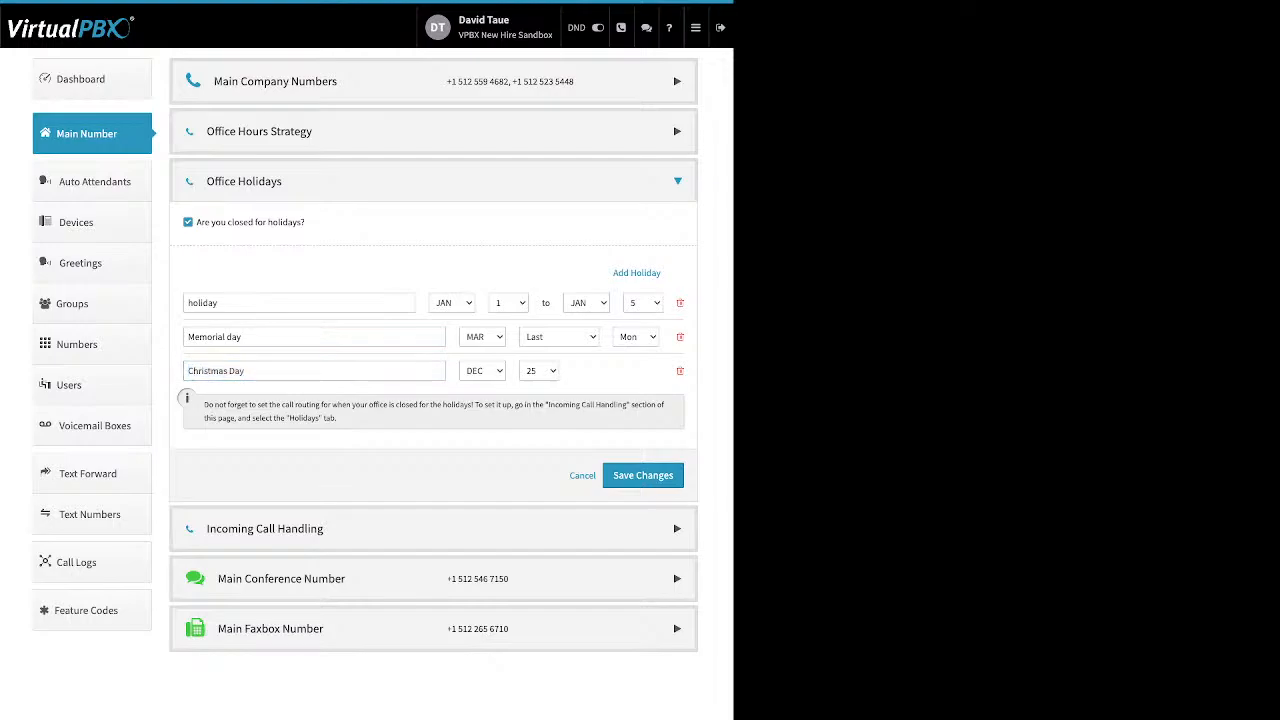
{"action": "double_click", "coordinate": [203, 303]}
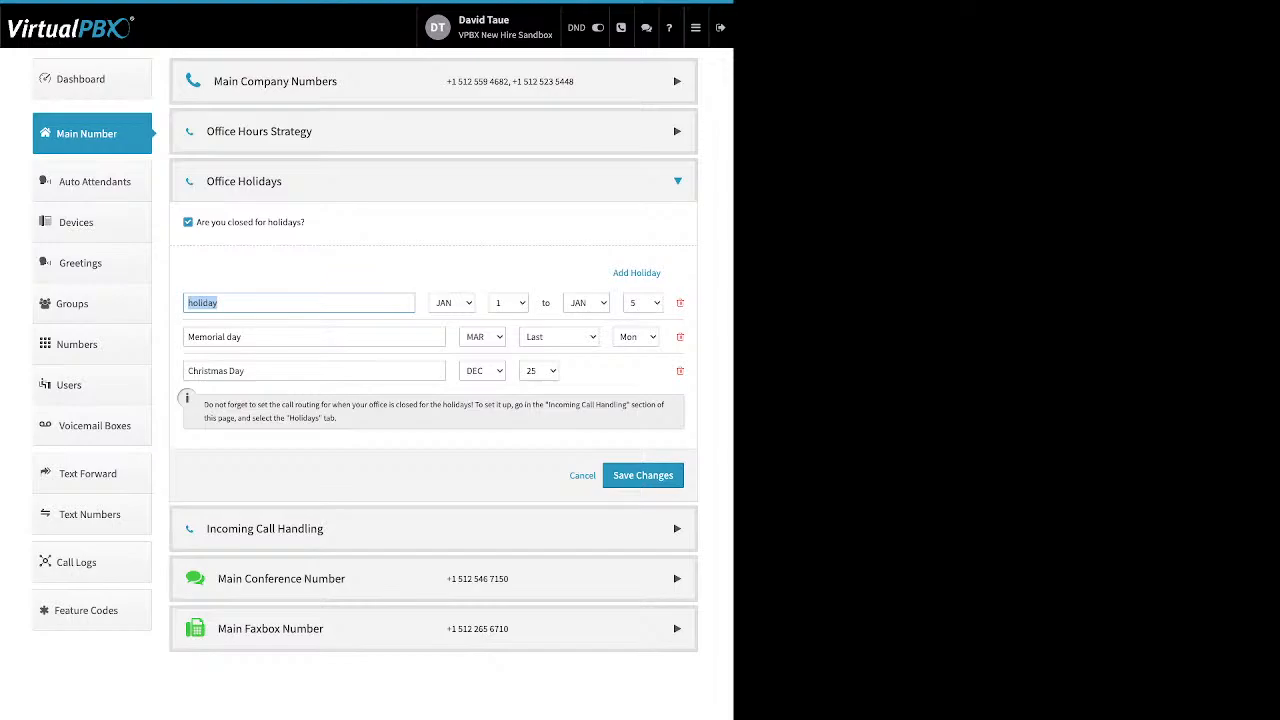
{"action": "left_click", "coordinate": [218, 303]}
{"action": "triple_click", "coordinate": [241, 337]}
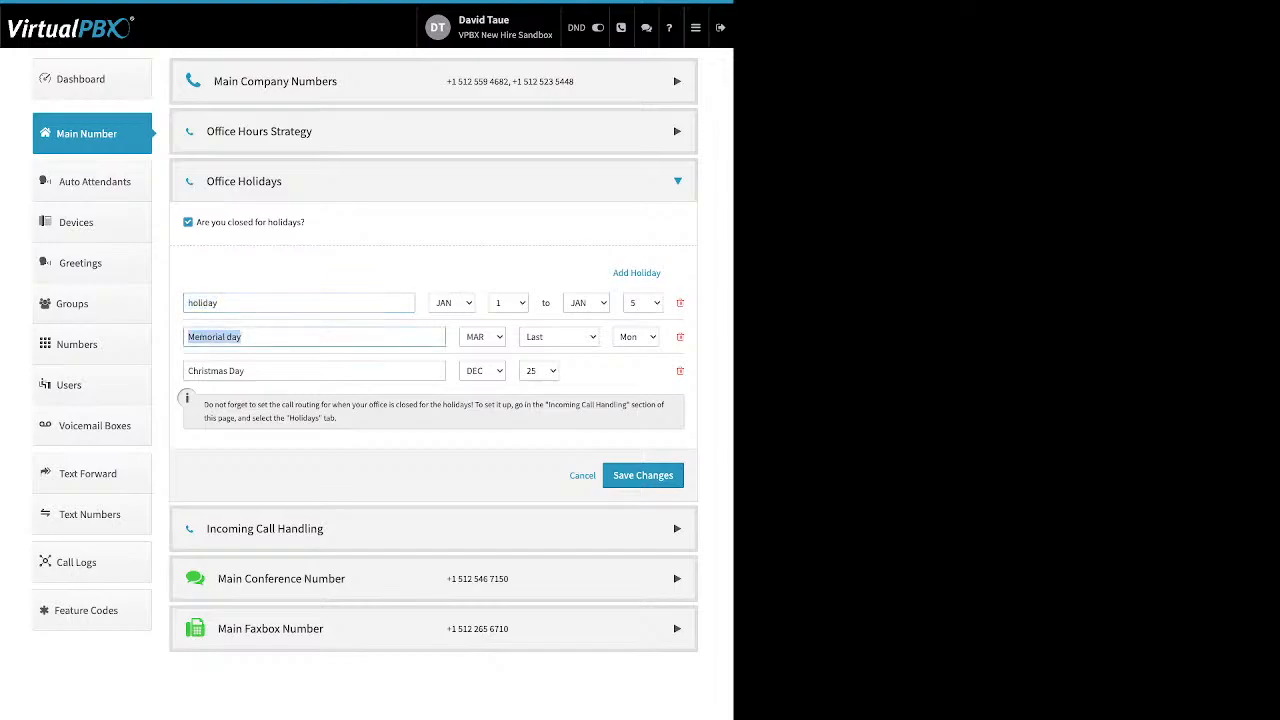
{"action": "left_click", "coordinate": [400, 272]}
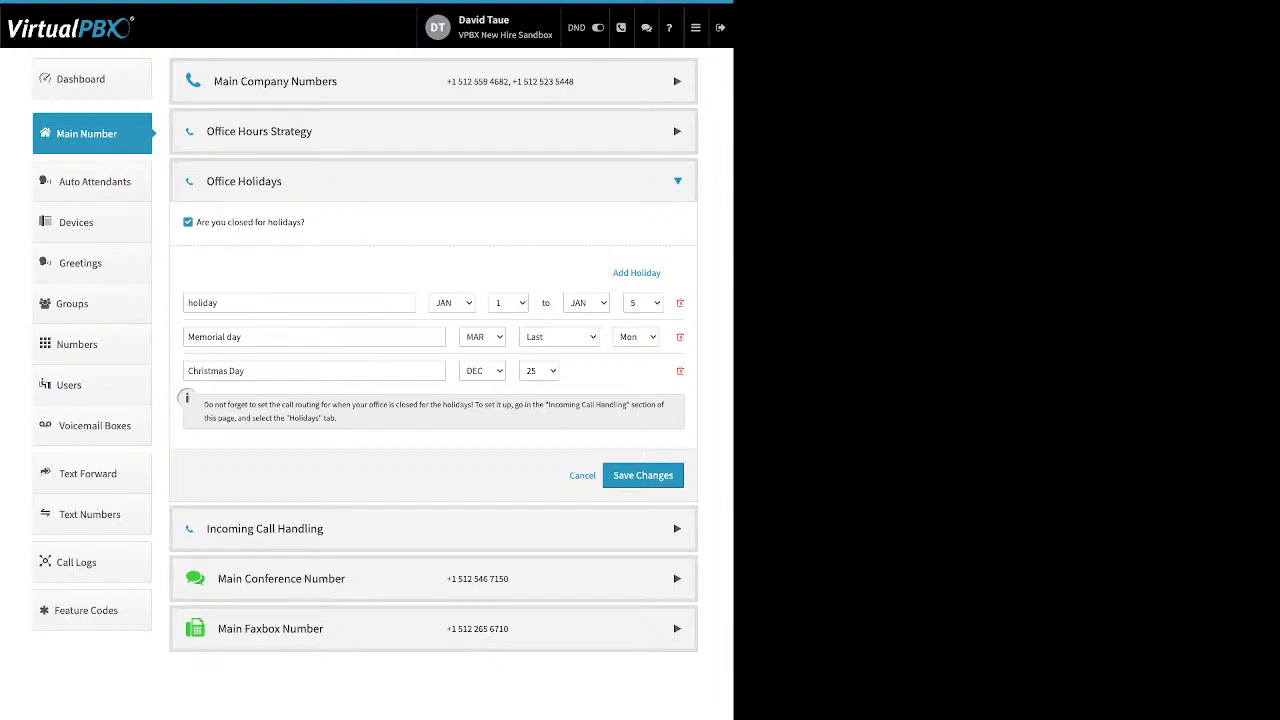
{"action": "left_click", "coordinate": [677, 181]}
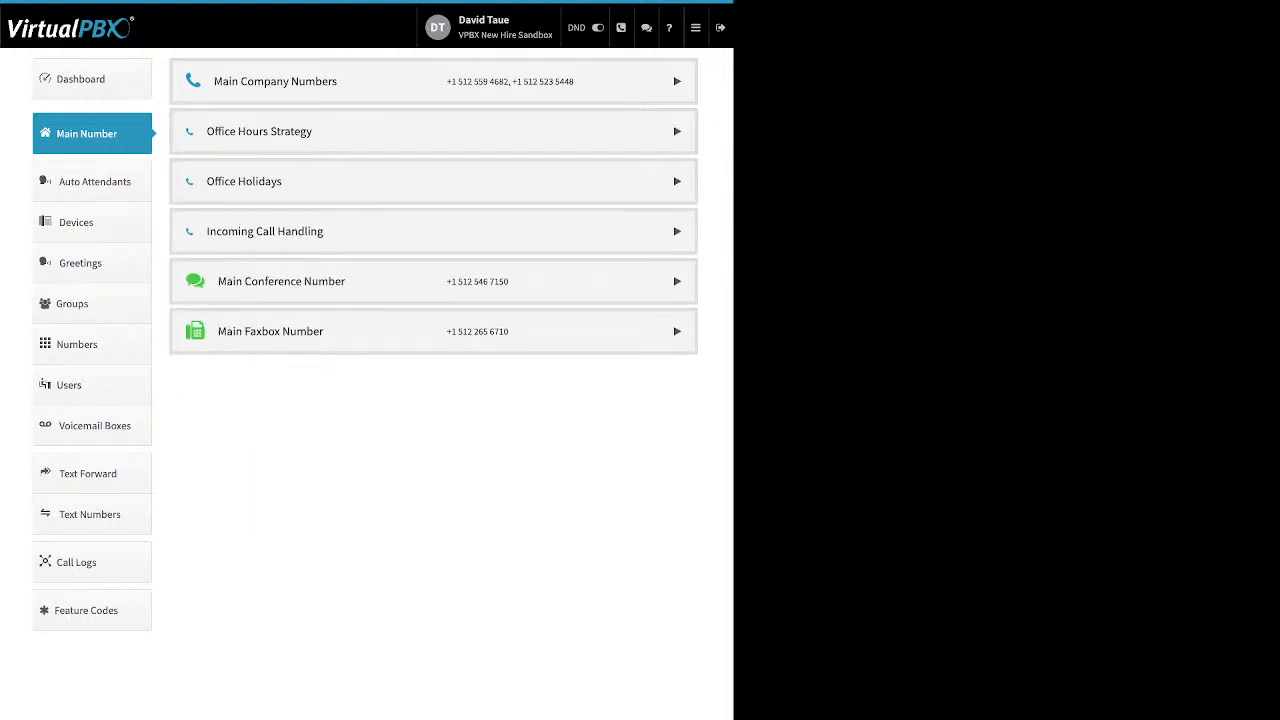
Review the After Hours and Holidays routing under Incoming Call Handling, and open the Virtual Receptionist settings for Open Hours
{"action": "left_click", "coordinate": [677, 231]}
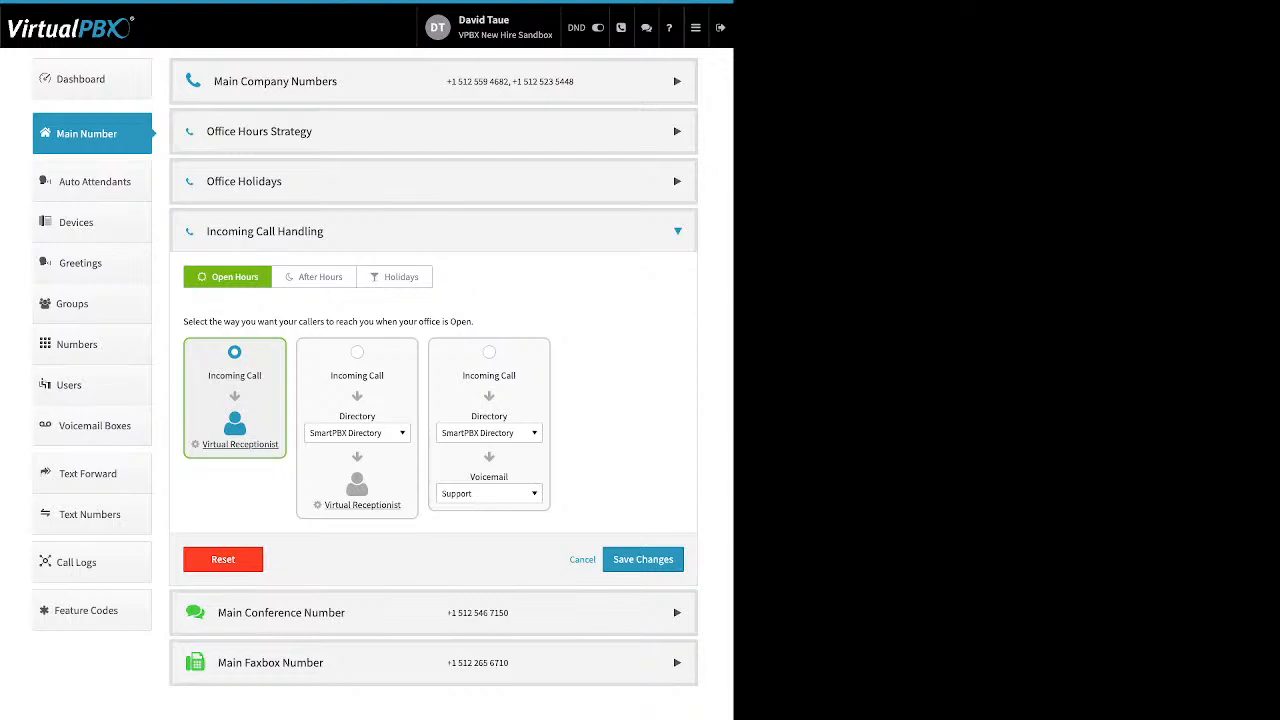
{"action": "left_click", "coordinate": [314, 277]}
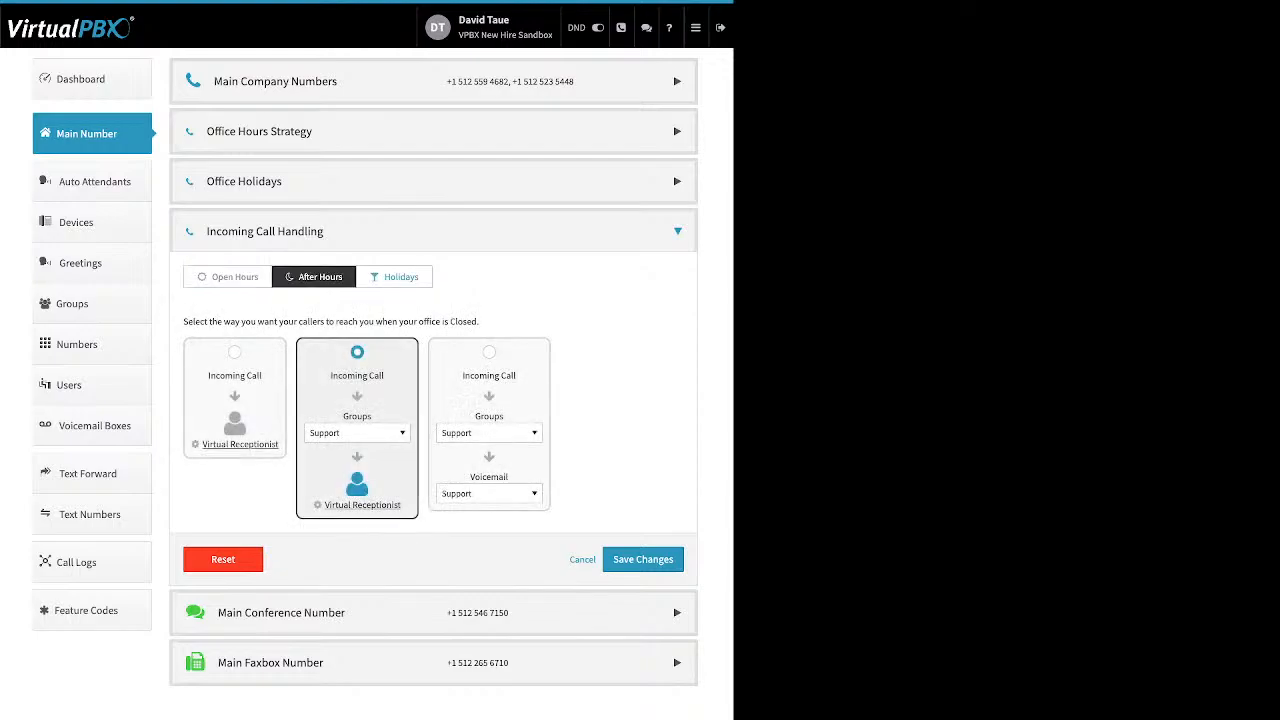
{"action": "left_click", "coordinate": [394, 277]}
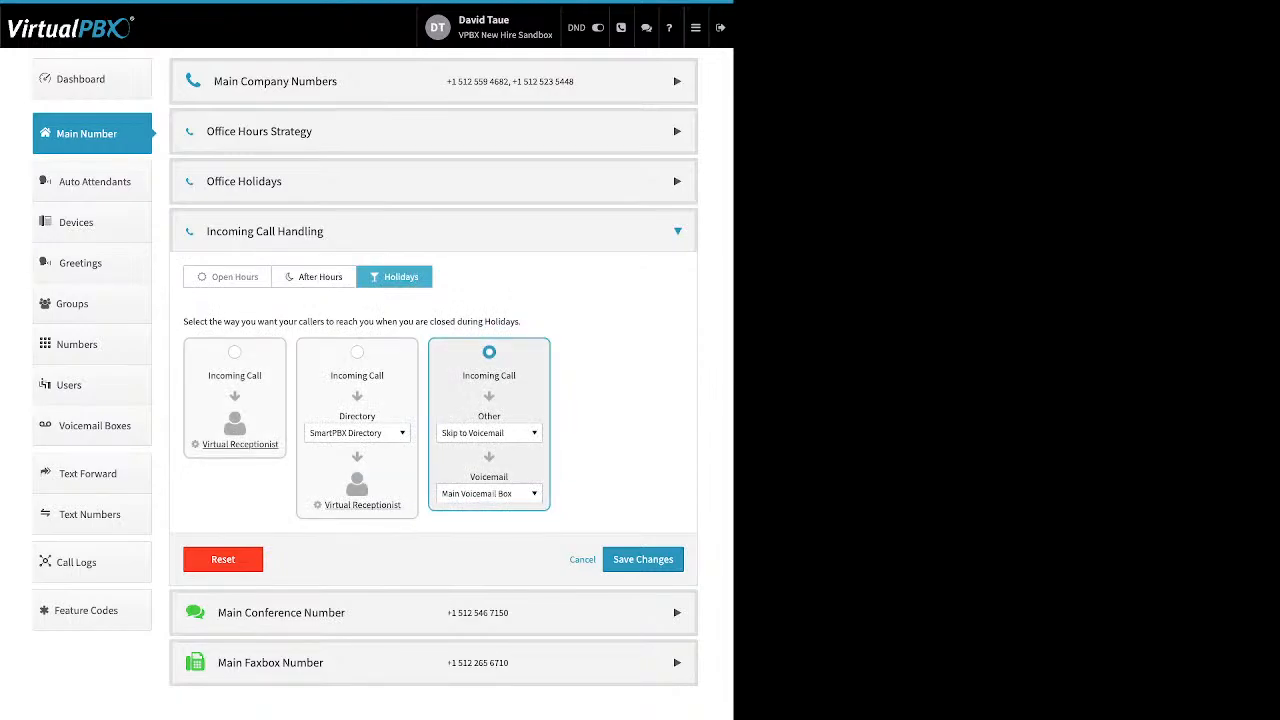
{"action": "left_click", "coordinate": [228, 277]}
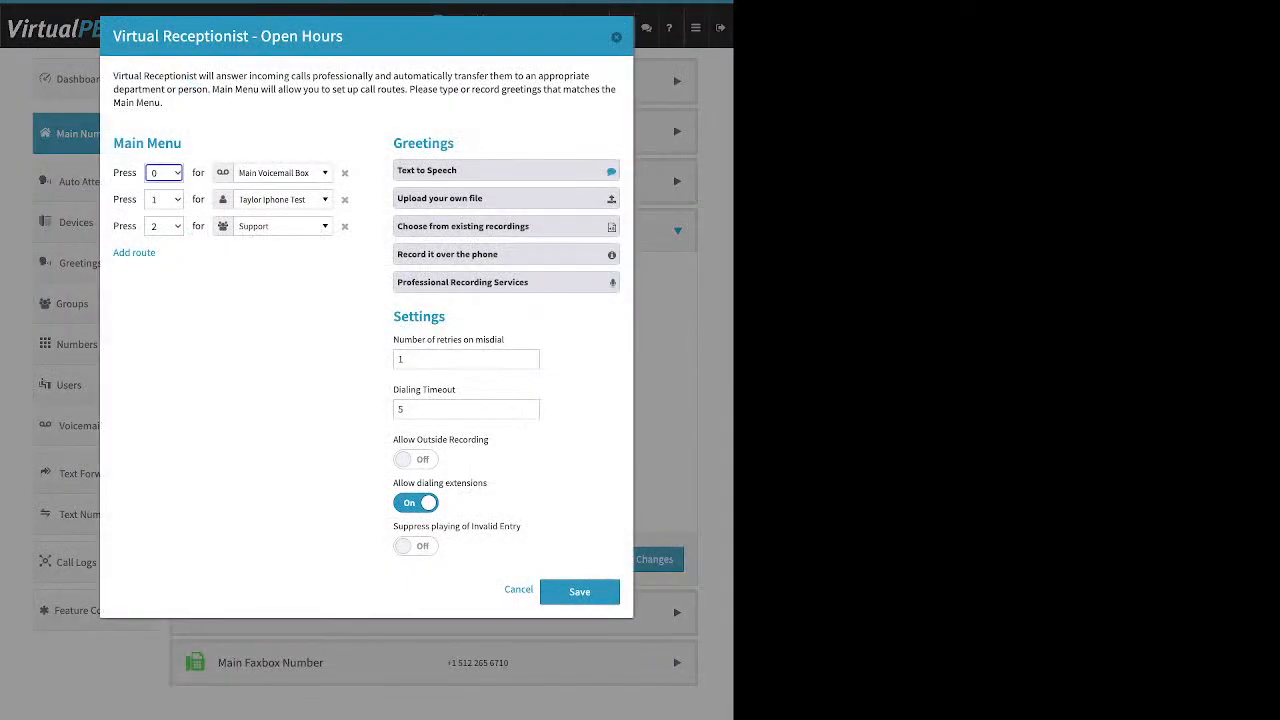
Add a new route to the Main Menu of the Open Hours Virtual Receptionist
{"action": "left_click_drag", "start_coordinate": [136, 143], "coordinate": [124, 143]}
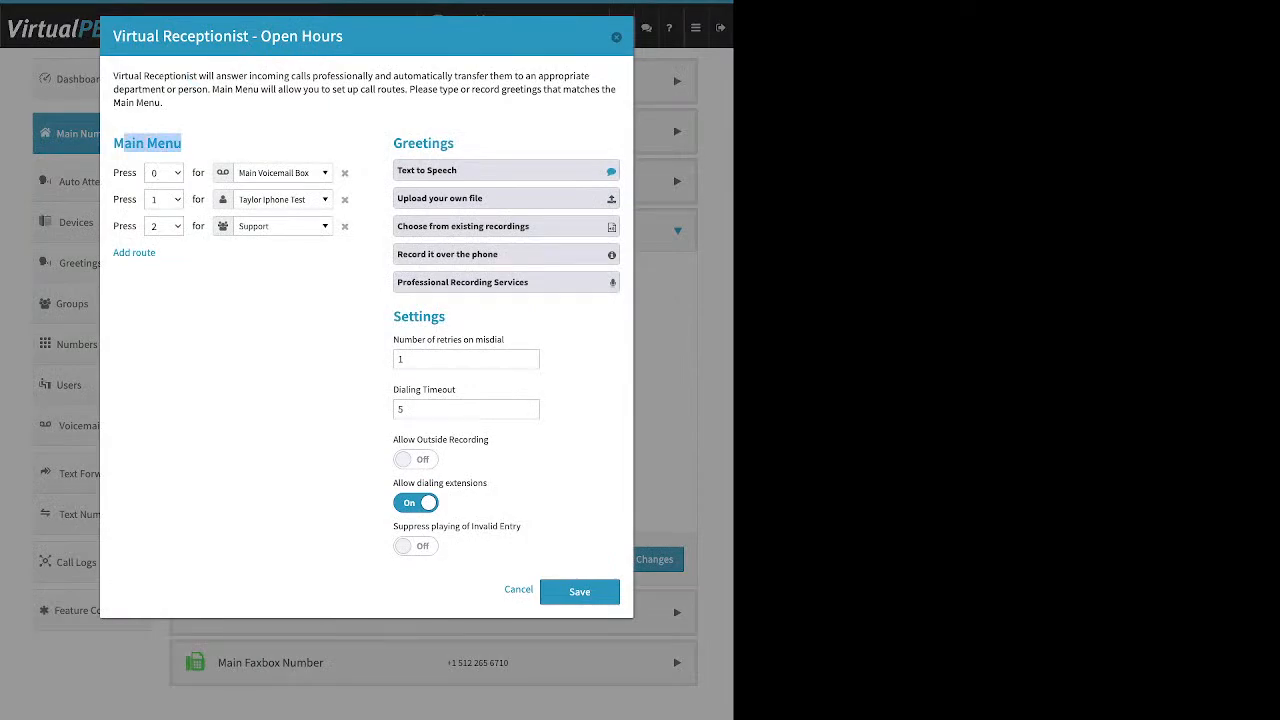
{"action": "left_click_drag", "start_coordinate": [158, 253], "coordinate": [112, 253]}
{"action": "left_click", "coordinate": [134, 253]}
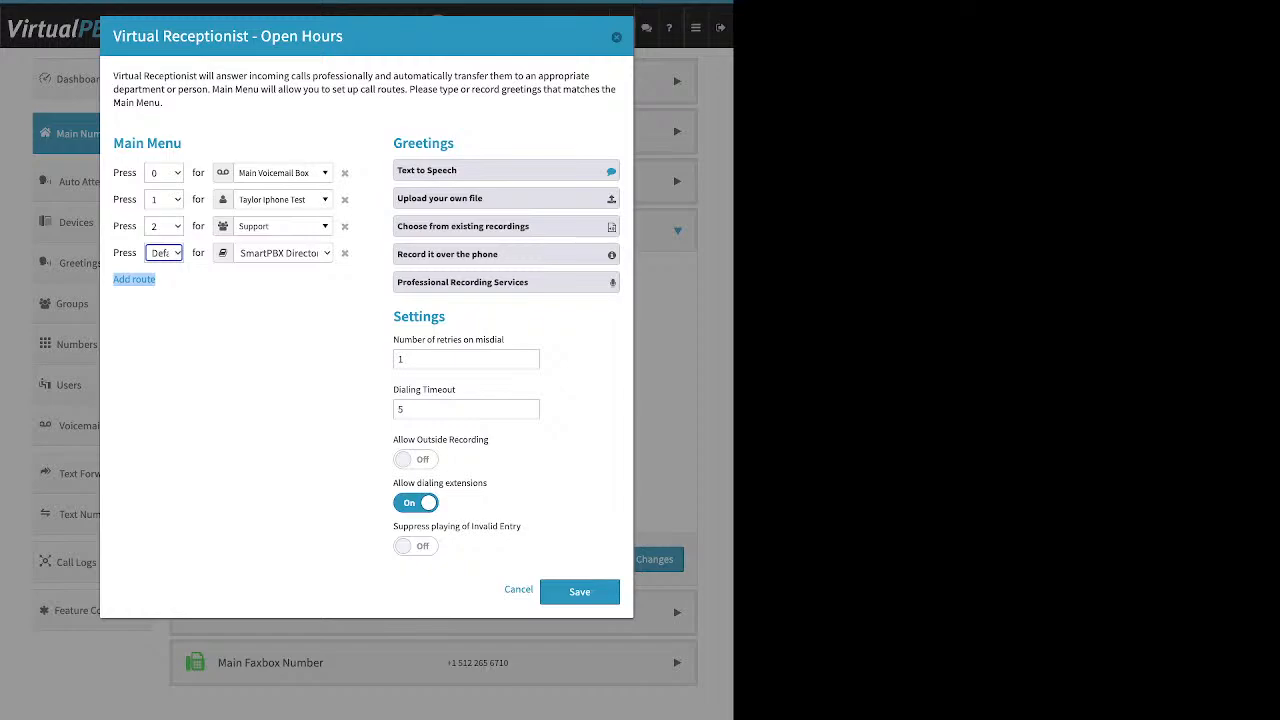
Examine the available route destinations for key 0 in the Main Menu, including users, call queues, groups, devices, voicemail boxes and recordings
{"action": "left_click", "coordinate": [284, 253]}
{"action": "left_click", "coordinate": [283, 173]}
{"action": "scroll", "coordinate": [290, 277], "scroll_direction": "up", "scroll_amount": 10}
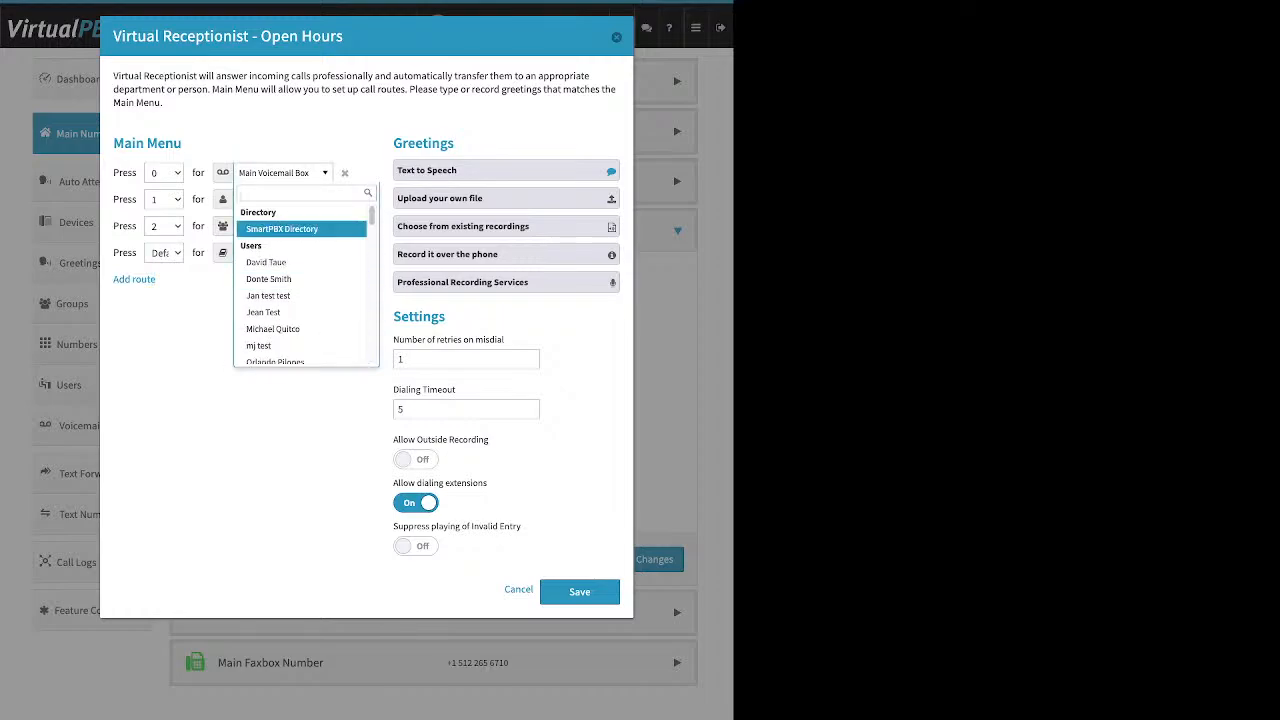
{"action": "scroll", "coordinate": [290, 242], "scroll_direction": "down", "scroll_amount": 1}
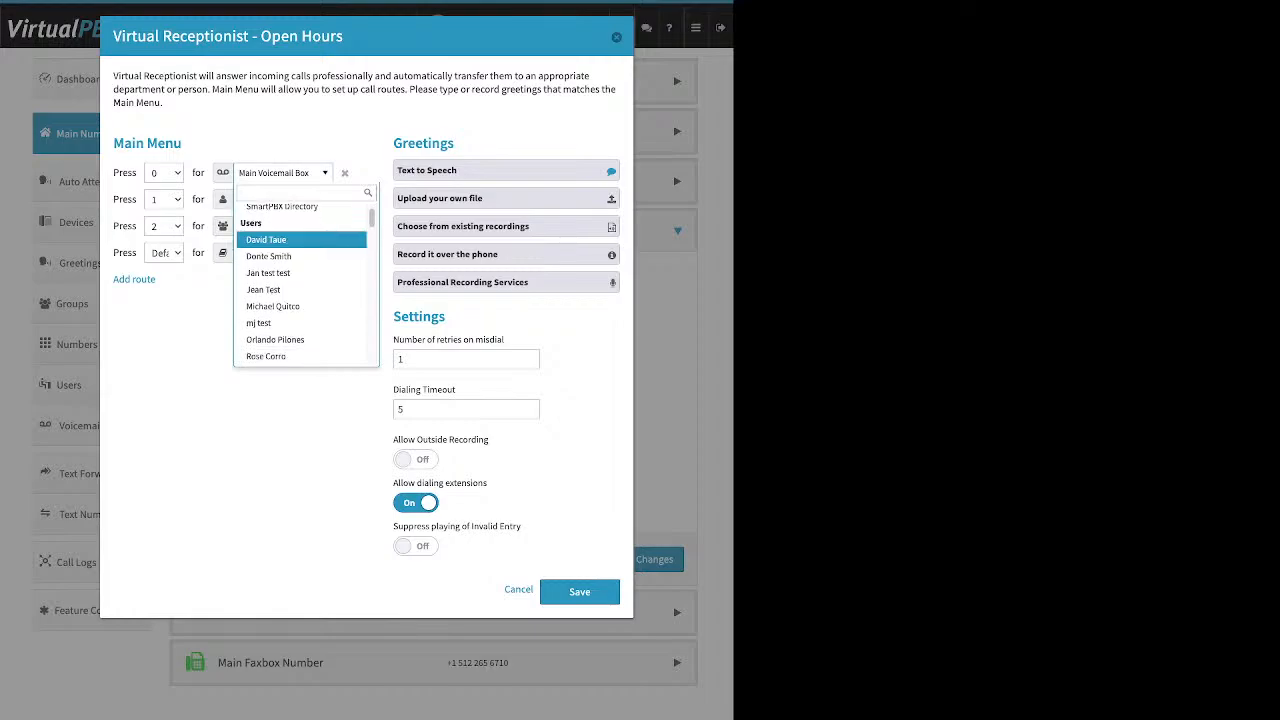
{"action": "scroll", "coordinate": [305, 280], "scroll_direction": "down", "scroll_amount": 4}
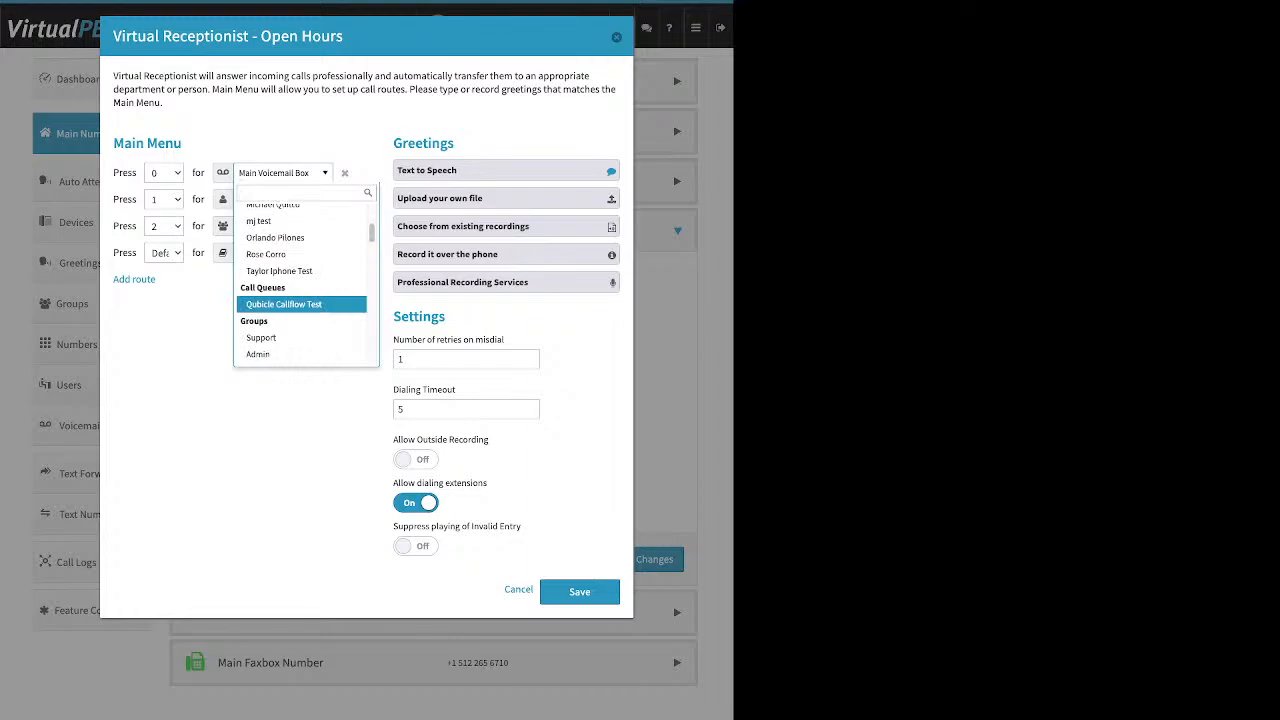
{"action": "scroll", "coordinate": [305, 280], "scroll_direction": "down", "scroll_amount": 2}
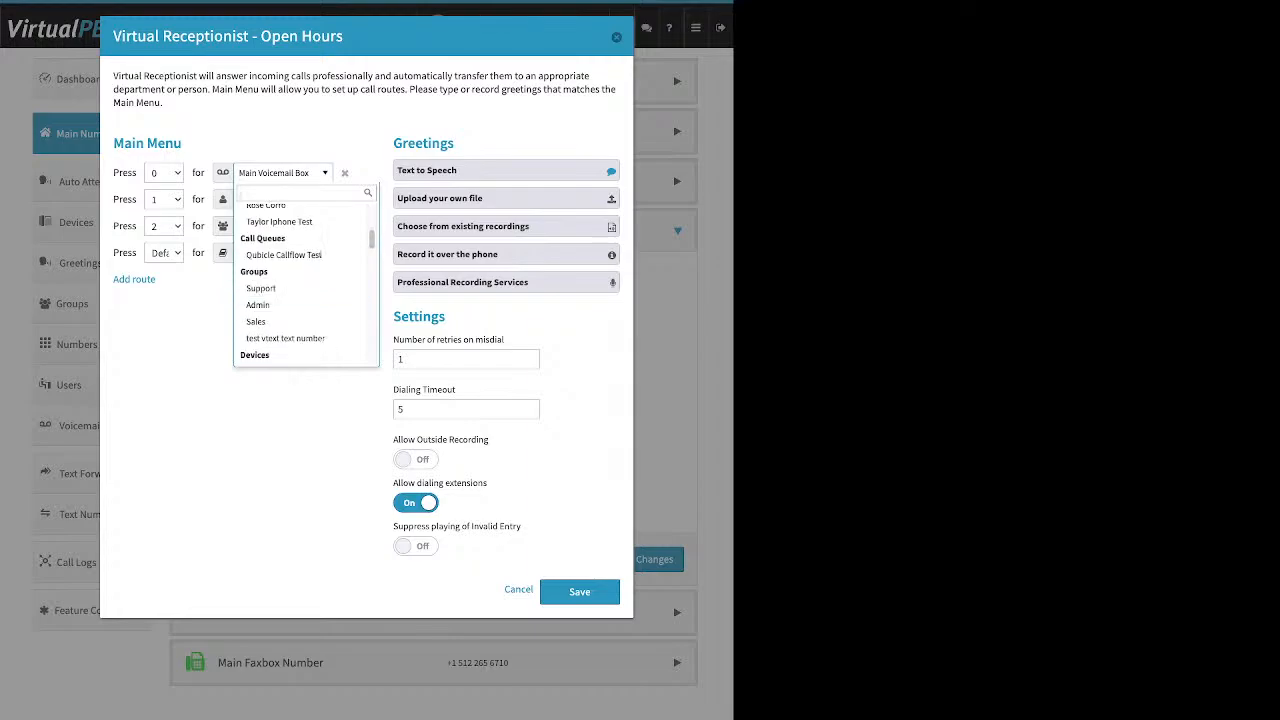
{"action": "scroll", "coordinate": [300, 300], "scroll_direction": "down", "scroll_amount": 2}
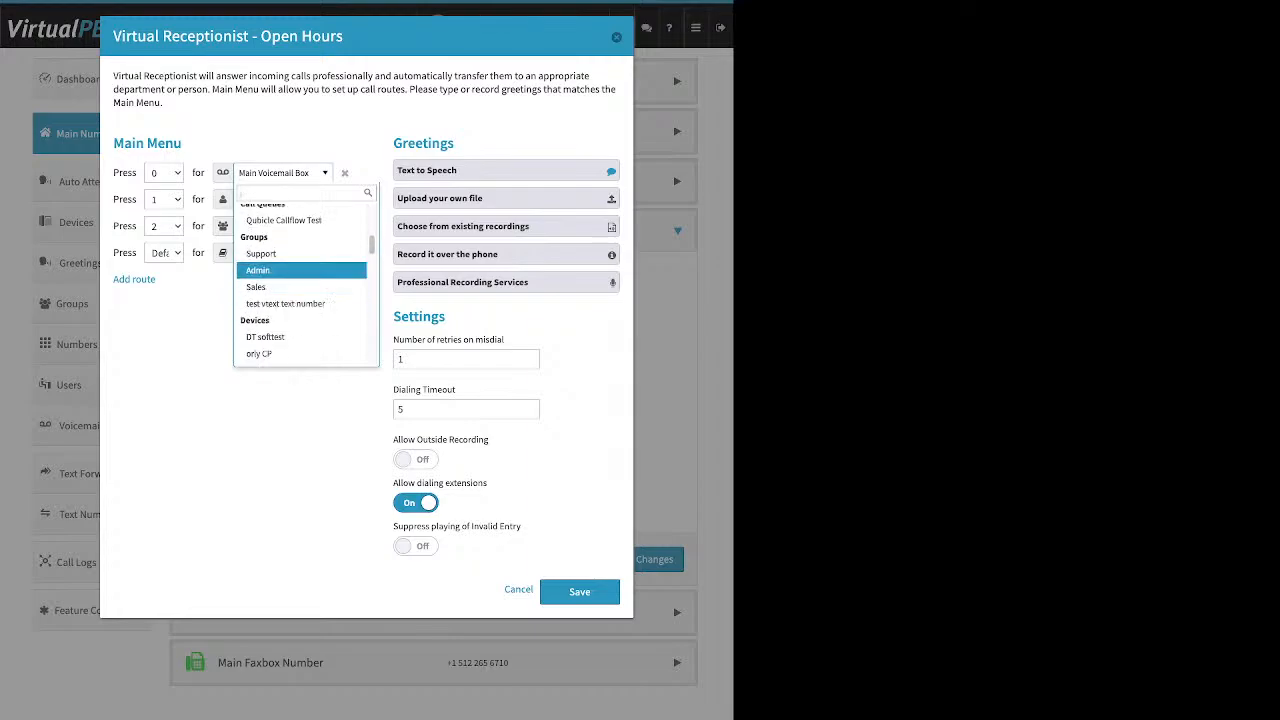
{"action": "scroll", "coordinate": [300, 270], "scroll_direction": "down", "scroll_amount": 3}
{"action": "scroll", "coordinate": [300, 276], "scroll_direction": "down", "scroll_amount": 3}
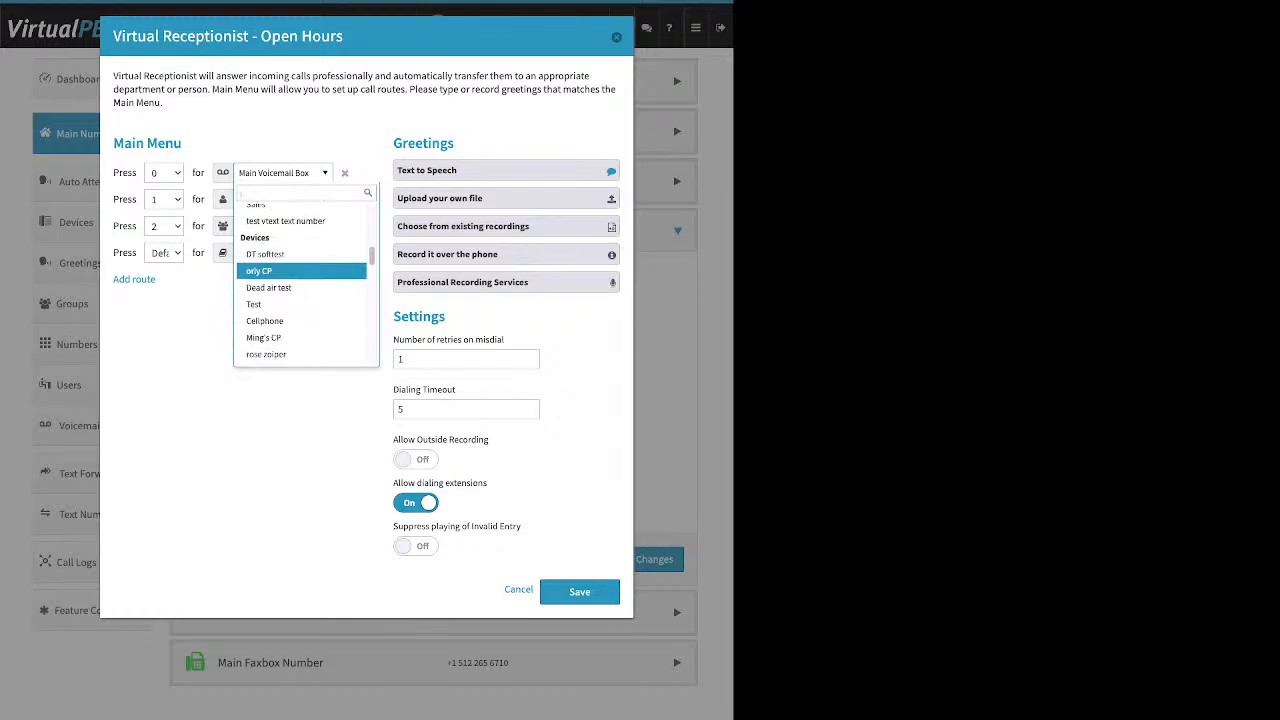
{"action": "scroll", "coordinate": [300, 282], "scroll_direction": "down", "scroll_amount": 2}
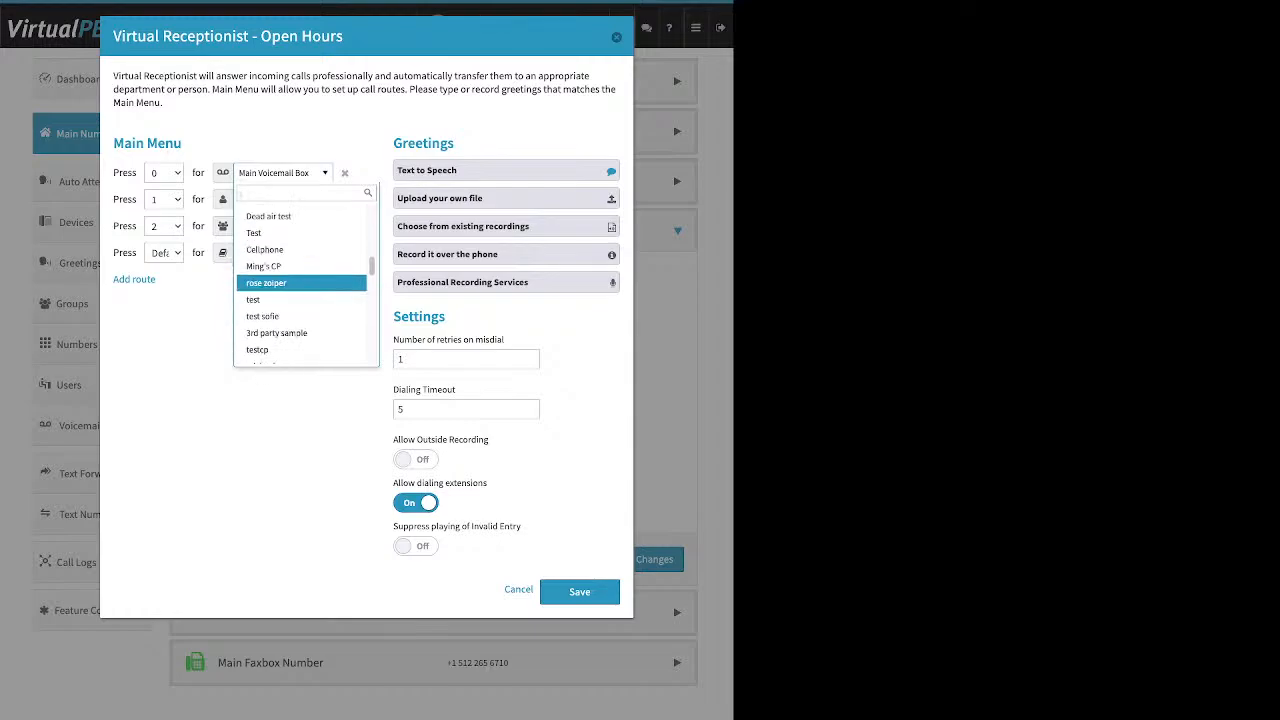
{"action": "scroll", "coordinate": [300, 282], "scroll_direction": "down", "scroll_amount": 1}
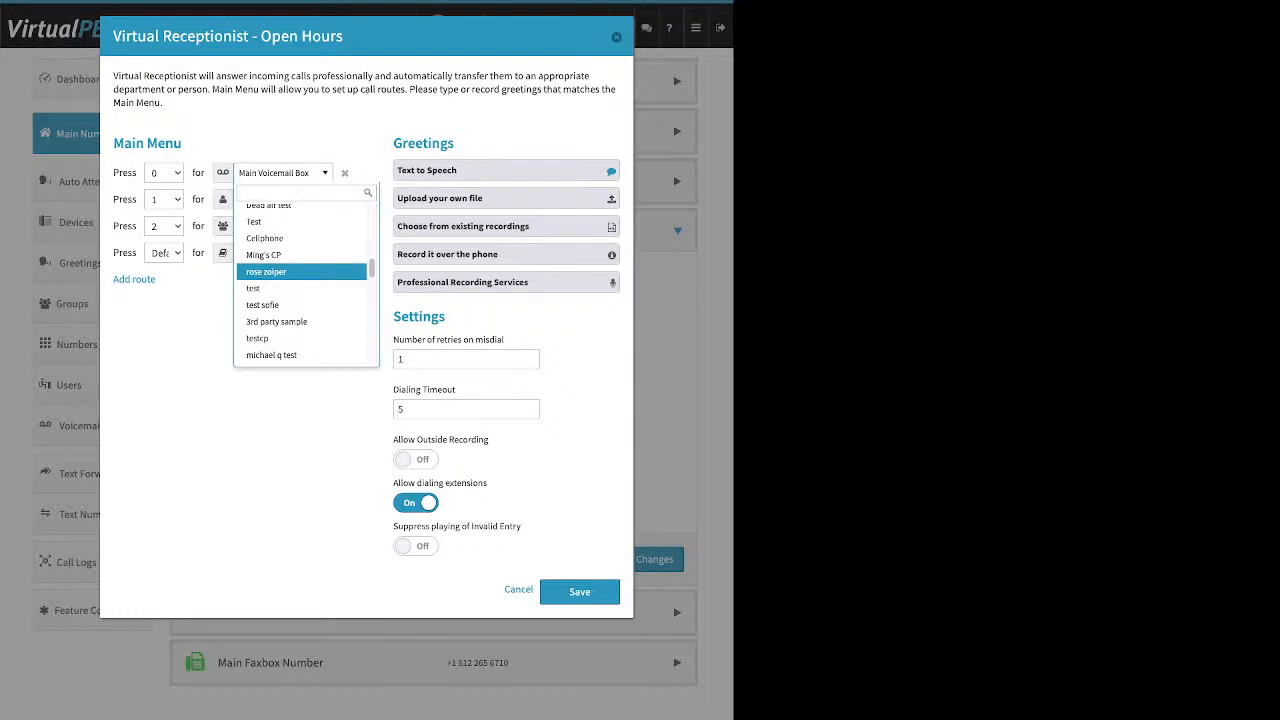
{"action": "scroll", "coordinate": [300, 282], "scroll_direction": "down", "scroll_amount": 4}
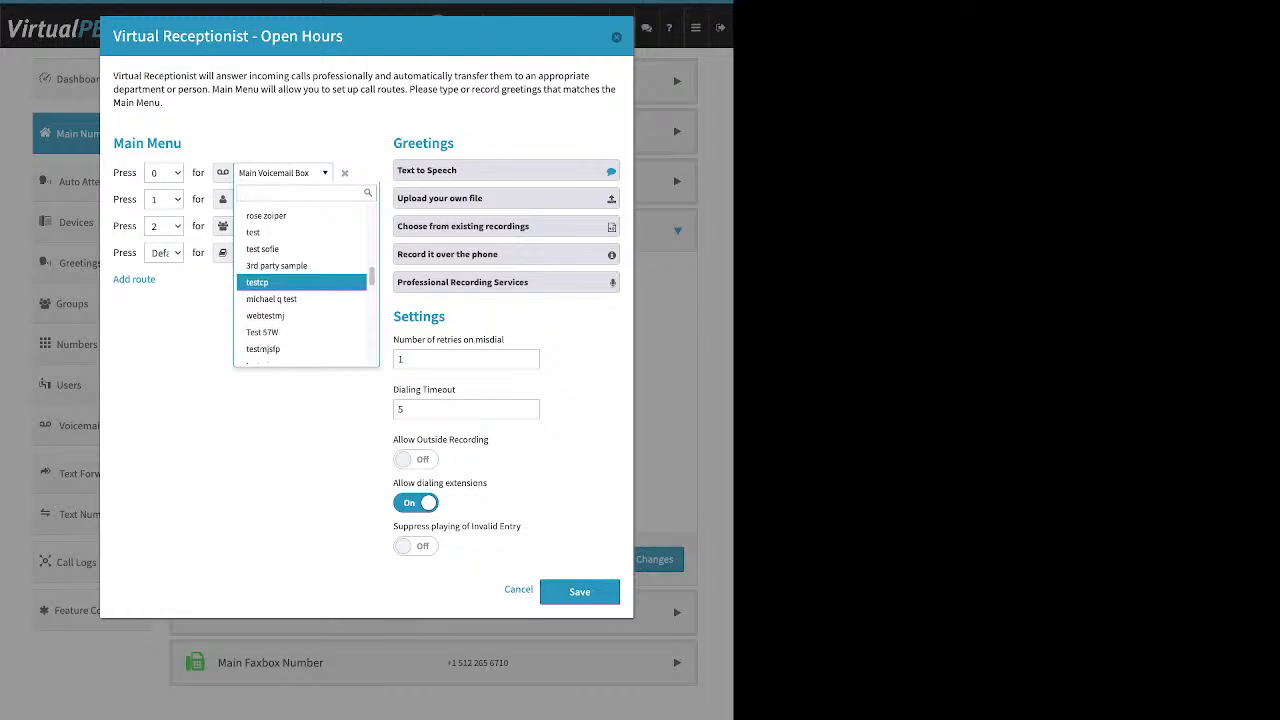
{"action": "scroll", "coordinate": [300, 280], "scroll_direction": "down", "scroll_amount": 6}
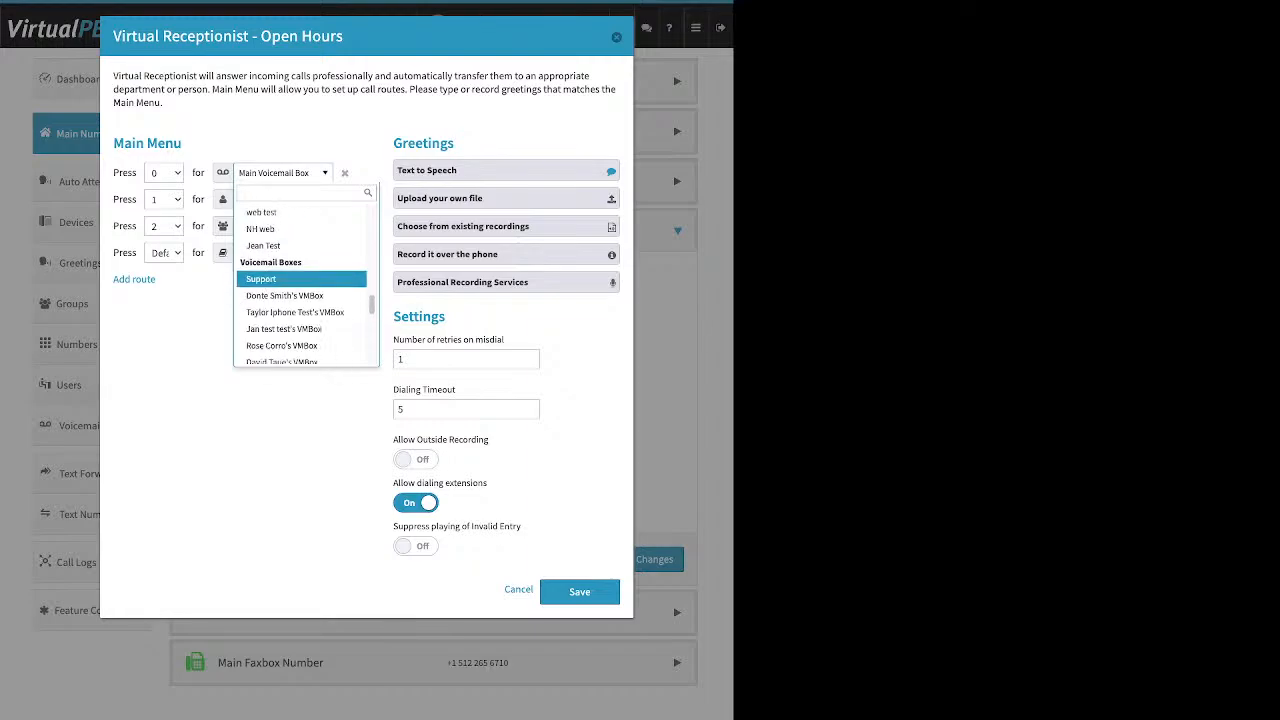
{"action": "scroll", "coordinate": [300, 280], "scroll_direction": "down", "scroll_amount": 10}
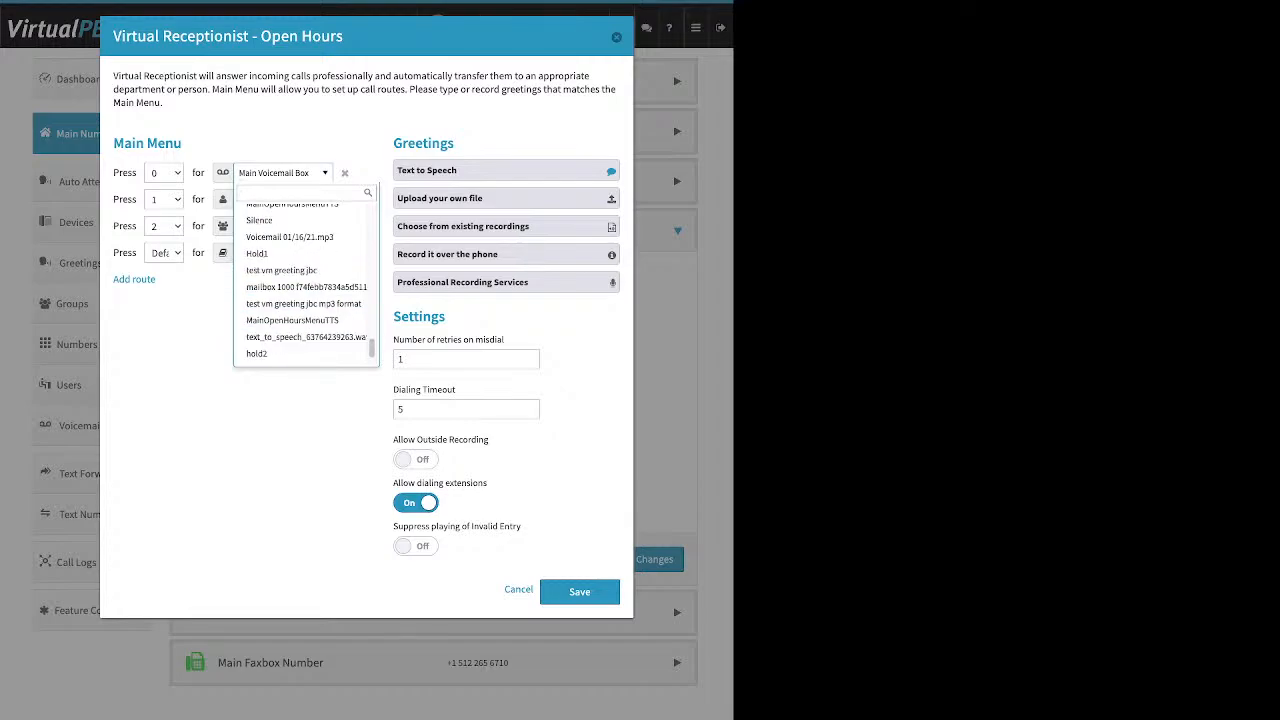
{"action": "key", "text": "Escape"}
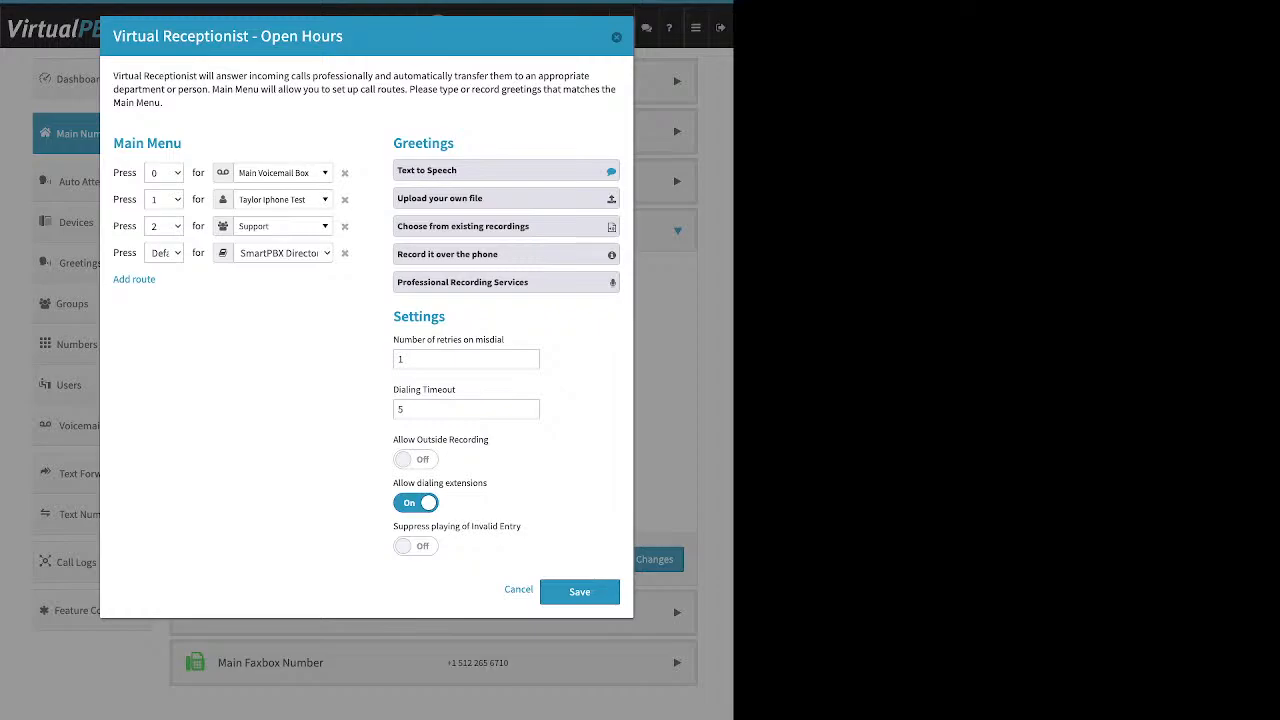
Update the Open Hours greeting using Text to Speech, keeping the message "test test test test test test test test"
{"action": "left_click_drag", "start_coordinate": [456, 143], "coordinate": [402, 143]}
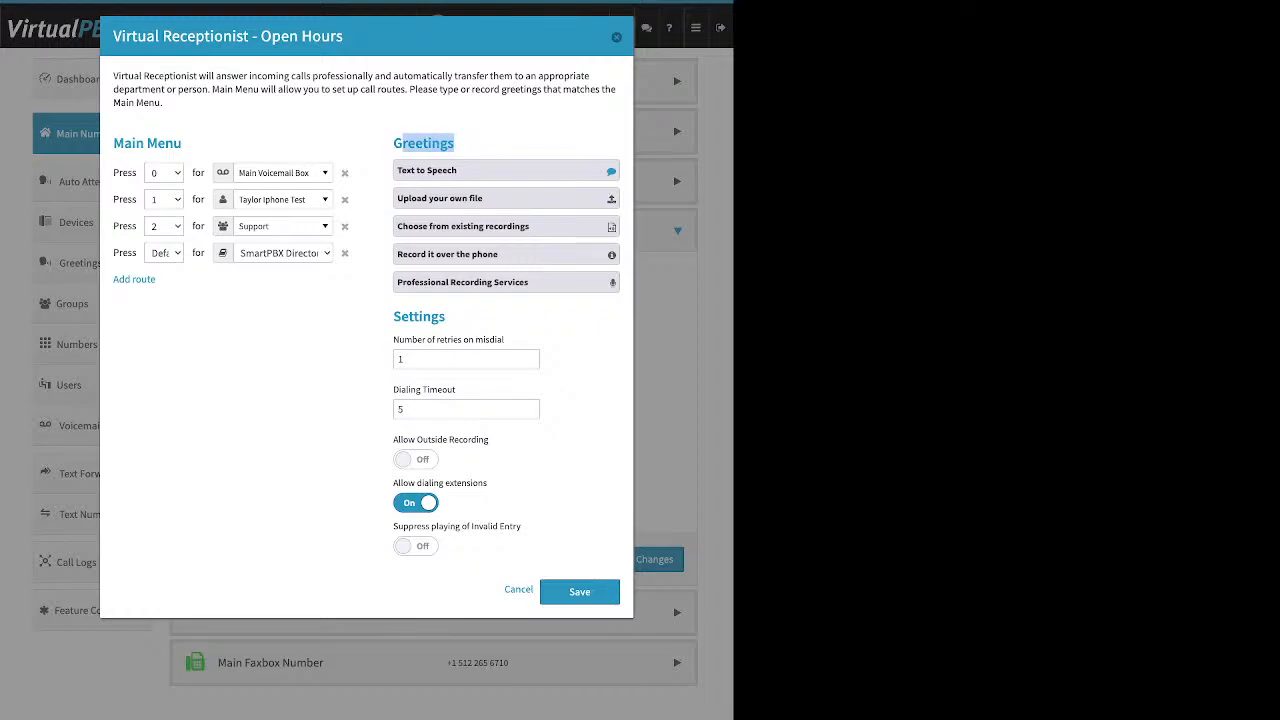
{"action": "left_click", "coordinate": [450, 170]}
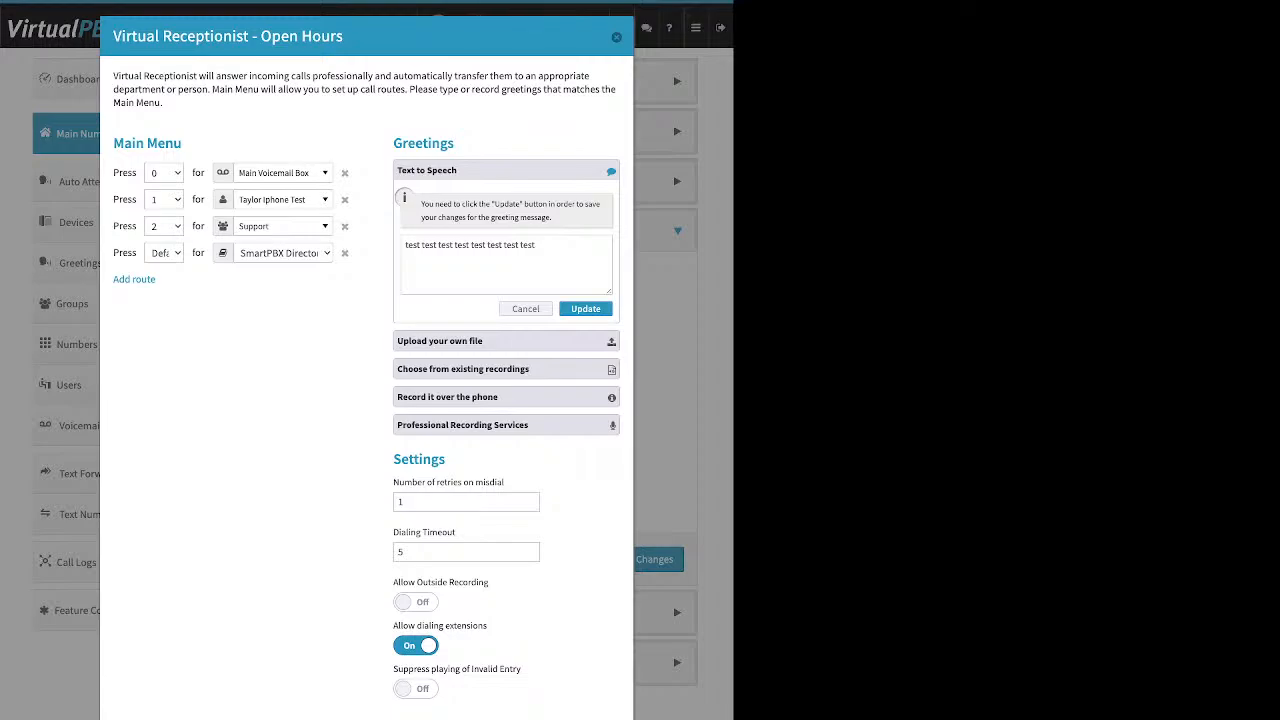
{"action": "left_click_drag", "start_coordinate": [113, 143], "coordinate": [147, 143]}
{"action": "left_click_drag", "start_coordinate": [343, 36], "coordinate": [261, 36]}
{"action": "left_click_drag", "start_coordinate": [184, 143], "coordinate": [158, 143]}
{"action": "left_click_drag", "start_coordinate": [458, 170], "coordinate": [407, 170]}
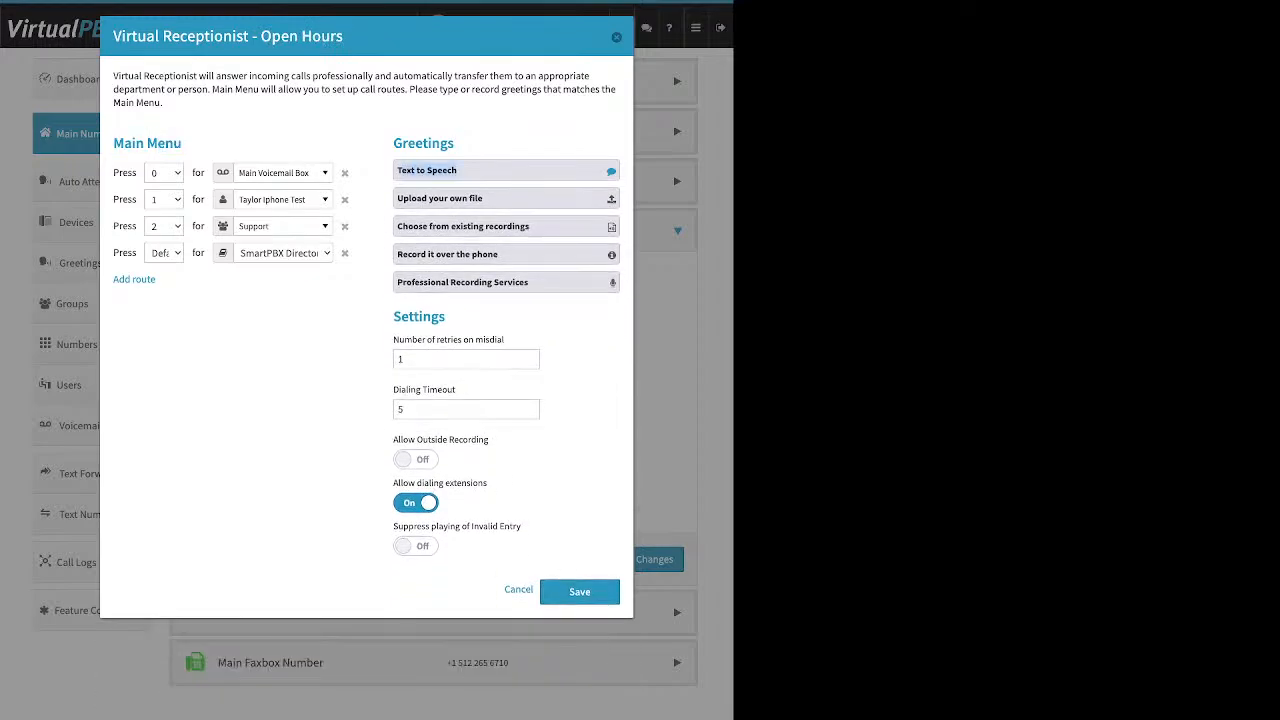
{"action": "left_click", "coordinate": [418, 170]}
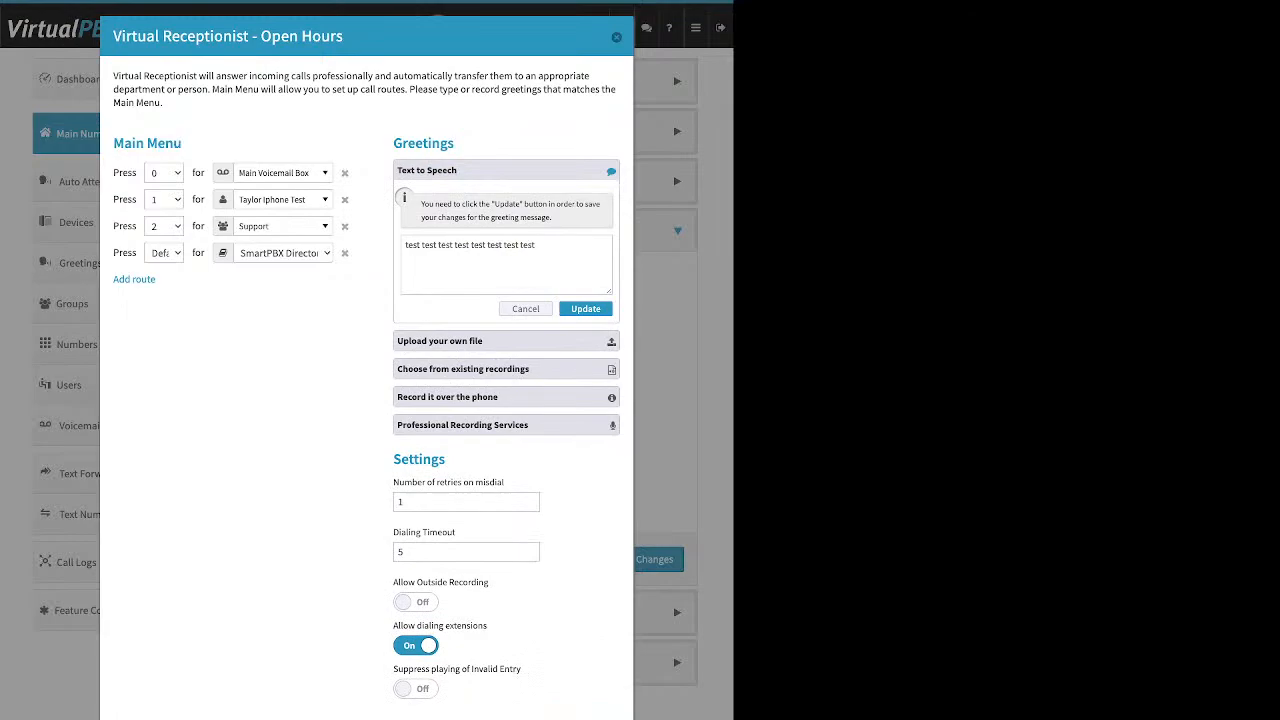
{"action": "left_click", "coordinate": [536, 246]}
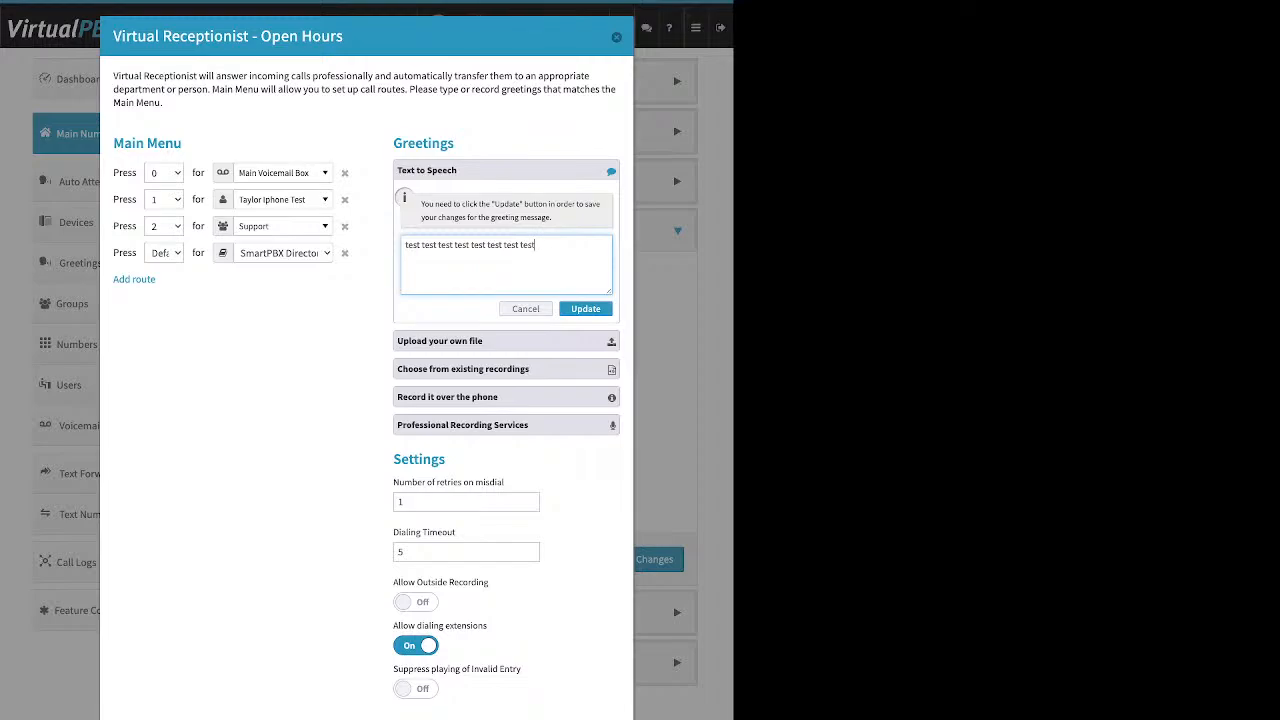
{"action": "left_click", "coordinate": [585, 309]}
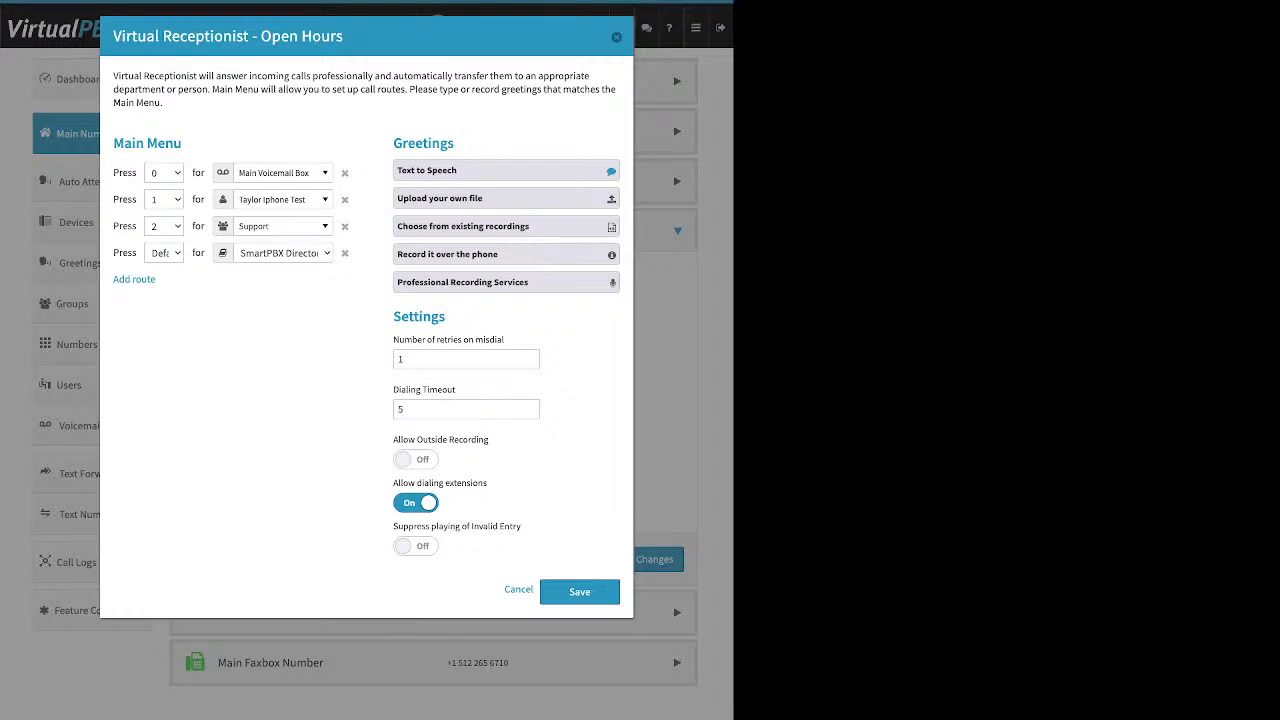
Review the greeting options for uploading a file, choosing an existing recording and recording over the phone
{"action": "left_click", "coordinate": [506, 198]}
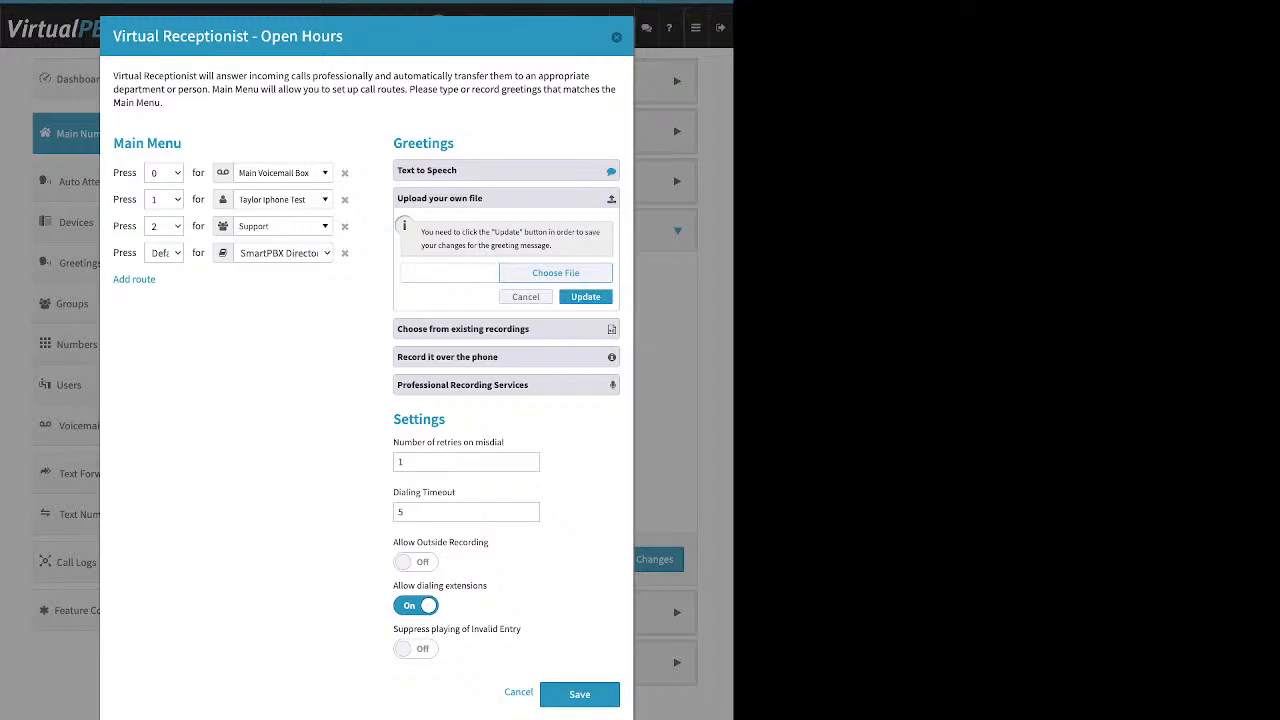
{"action": "left_click", "coordinate": [464, 227]}
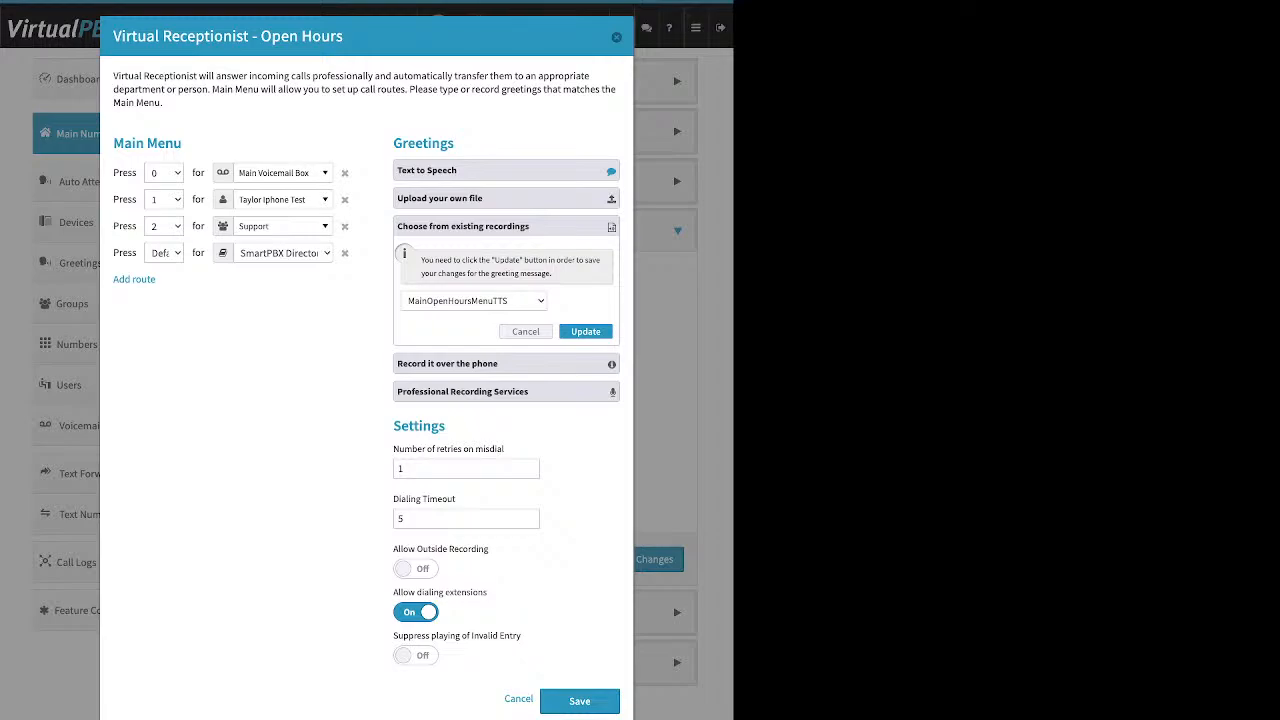
{"action": "left_click", "coordinate": [506, 364]}
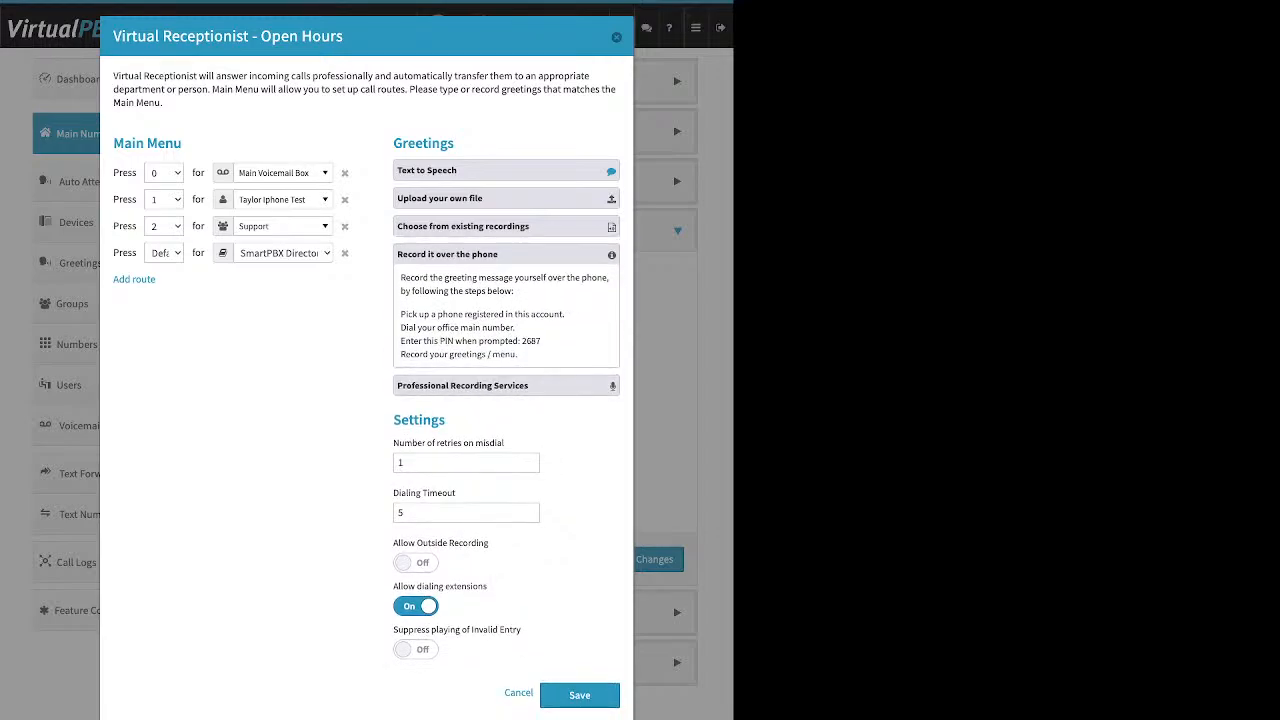
{"action": "left_click_drag", "start_coordinate": [565, 314], "coordinate": [400, 314]}
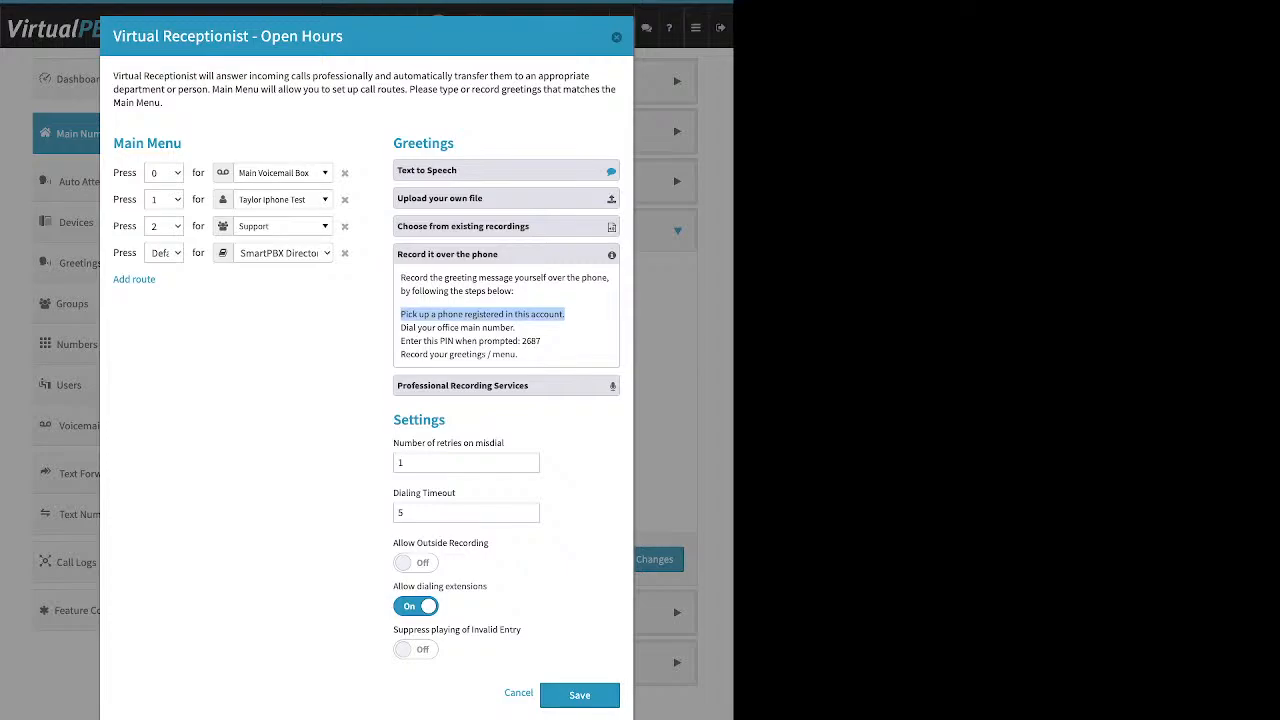
Turn on Allow Outside Recording in the receptionist's Settings
{"action": "double_click", "coordinate": [419, 420]}
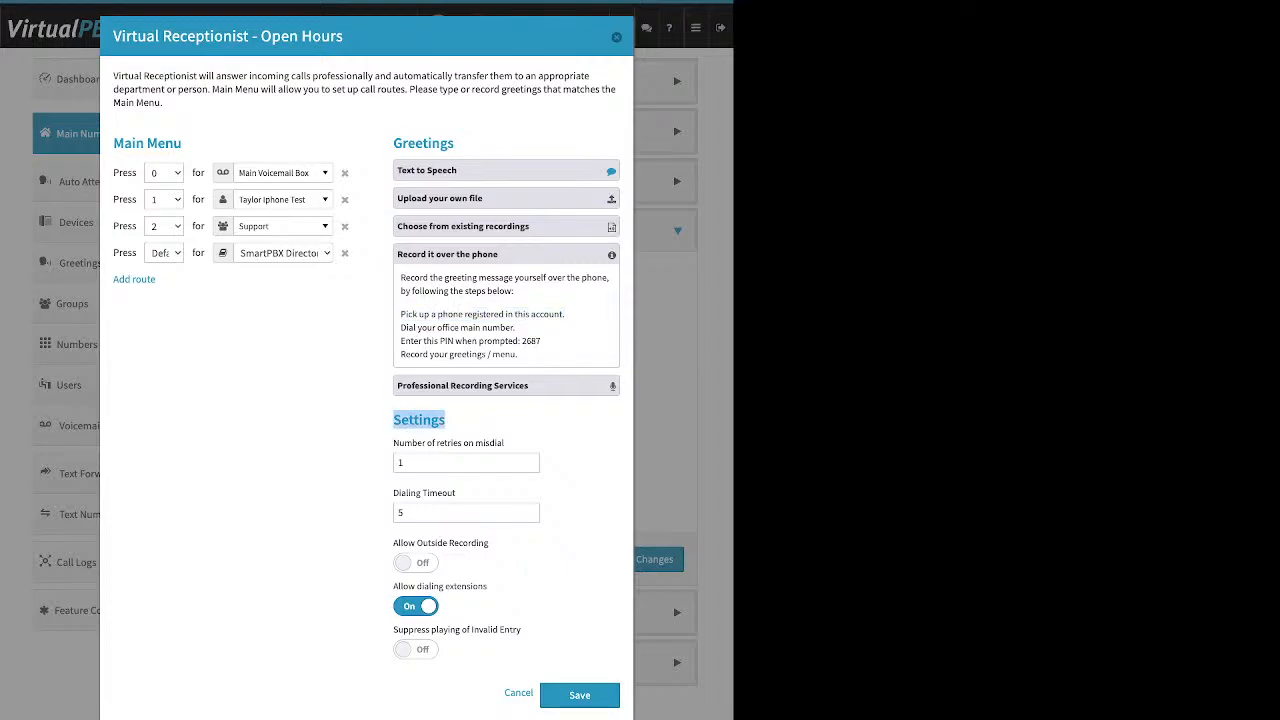
{"action": "left_click_drag", "start_coordinate": [489, 543], "coordinate": [393, 543]}
{"action": "left_click", "coordinate": [416, 563]}
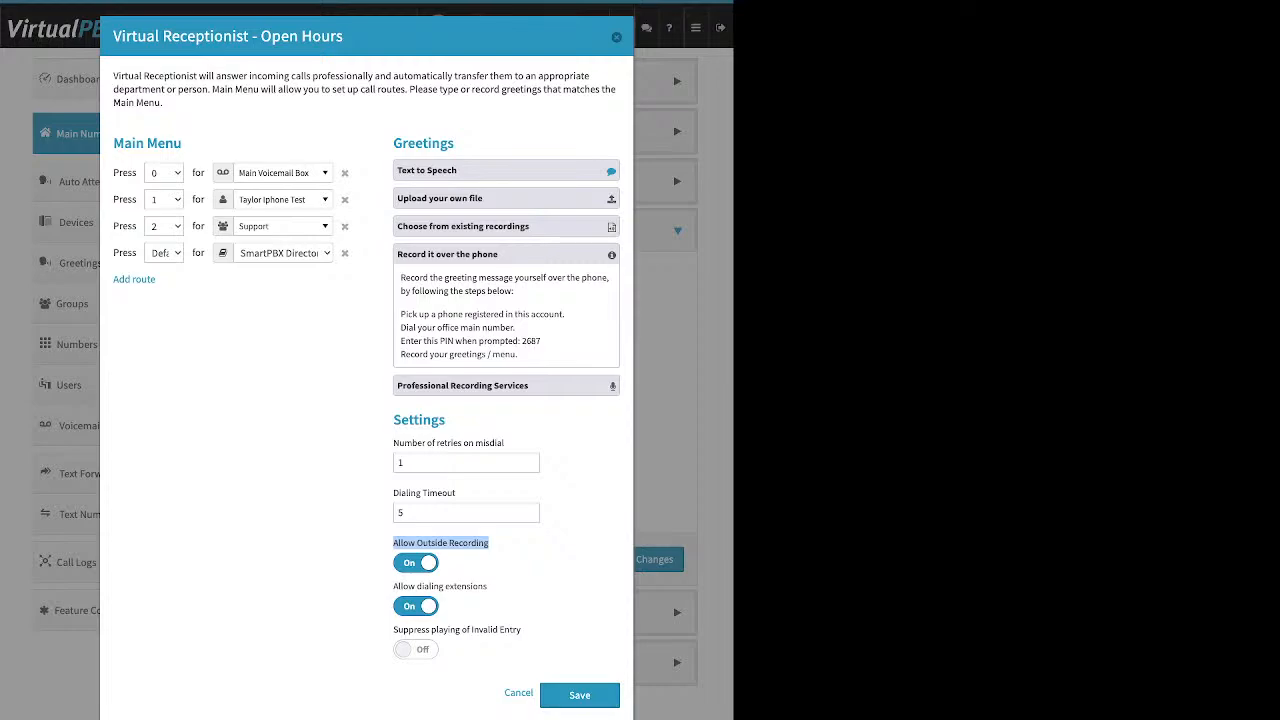
Review the phone-recording PIN instruction and the Professional Recording Services and upload greeting options, and turn off Allow Outside Recording
{"action": "left_click_drag", "start_coordinate": [409, 328], "coordinate": [541, 341]}
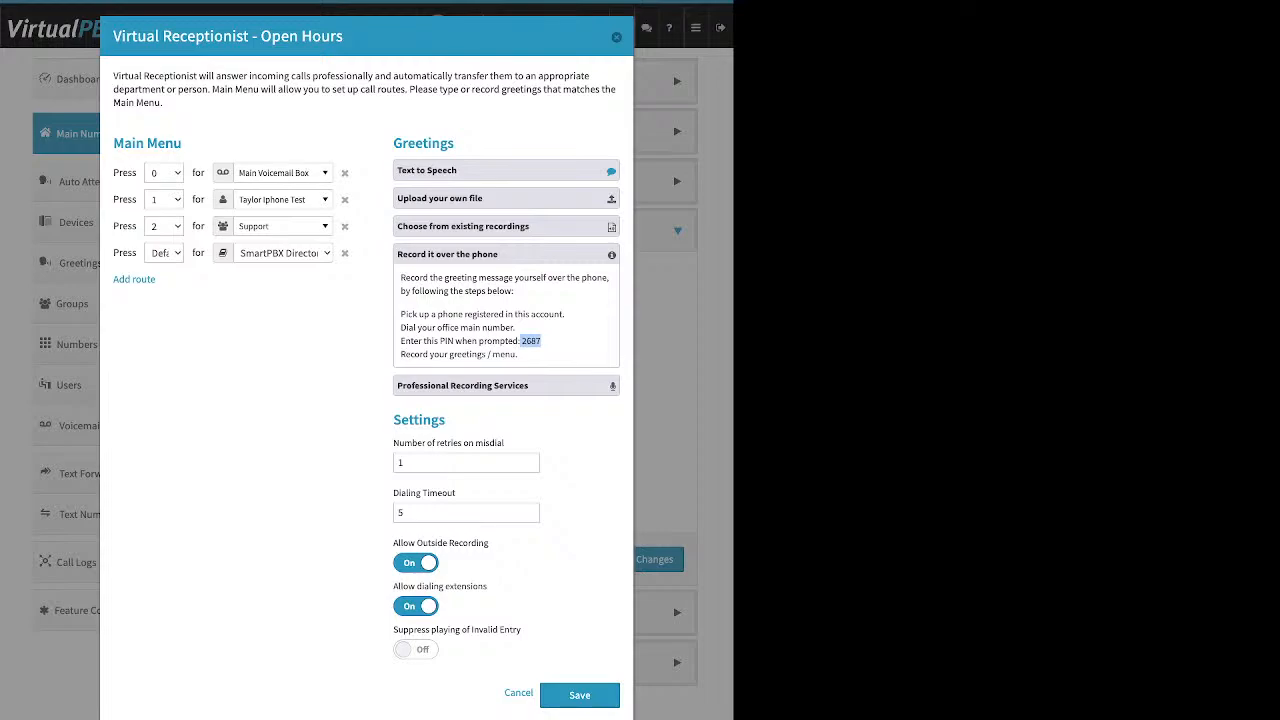
{"action": "left_click", "coordinate": [506, 386]}
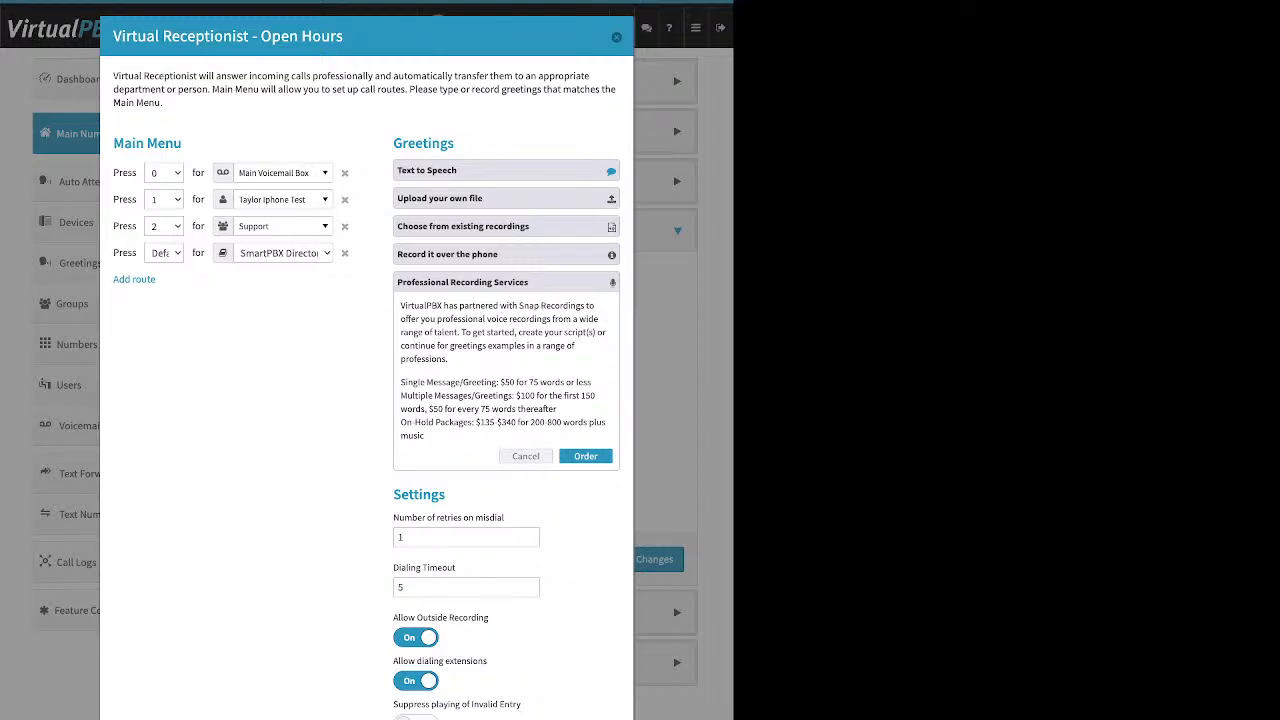
{"action": "left_click", "coordinate": [506, 198]}
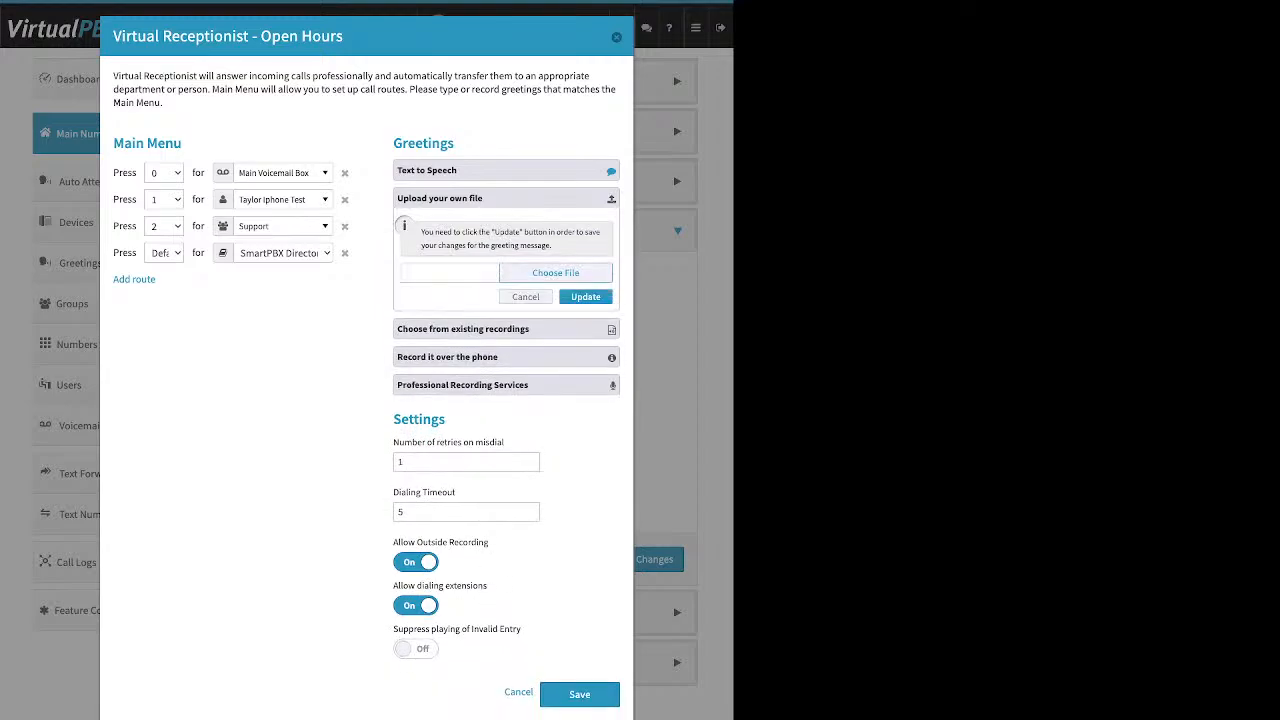
{"action": "left_click", "coordinate": [525, 297]}
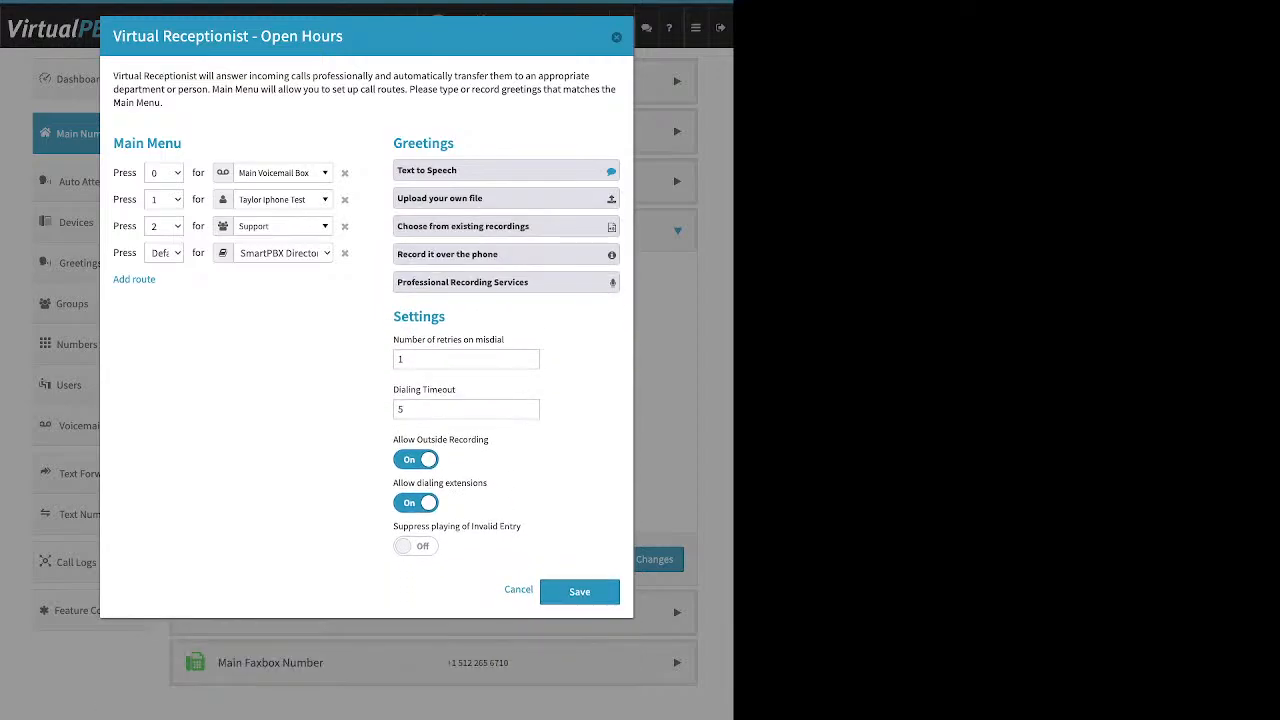
{"action": "left_click", "coordinate": [416, 460]}
Review the Number of retries on misdial setting and remove the Default route to the SmartPBX Directory from the Main Menu
{"action": "left_click_drag", "start_coordinate": [393, 339], "coordinate": [504, 339]}
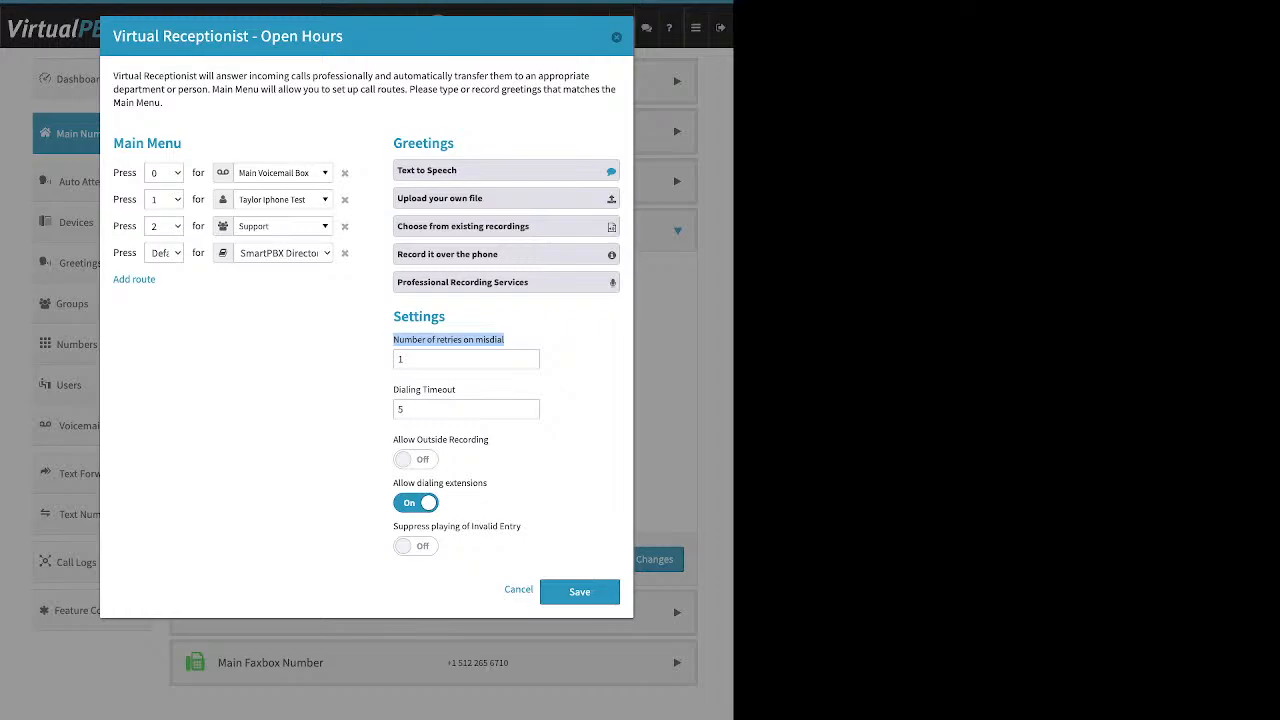
{"action": "double_click", "coordinate": [402, 359]}
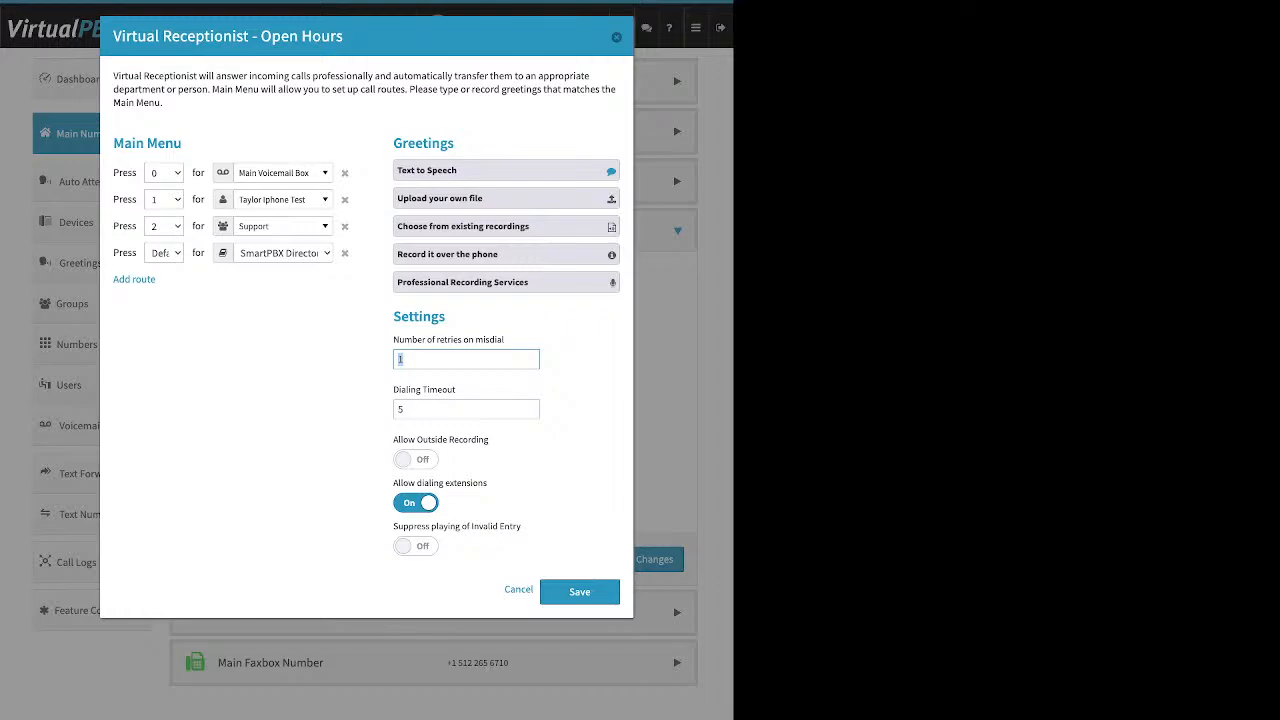
{"action": "left_click", "coordinate": [580, 389]}
{"action": "left_click", "coordinate": [344, 253]}
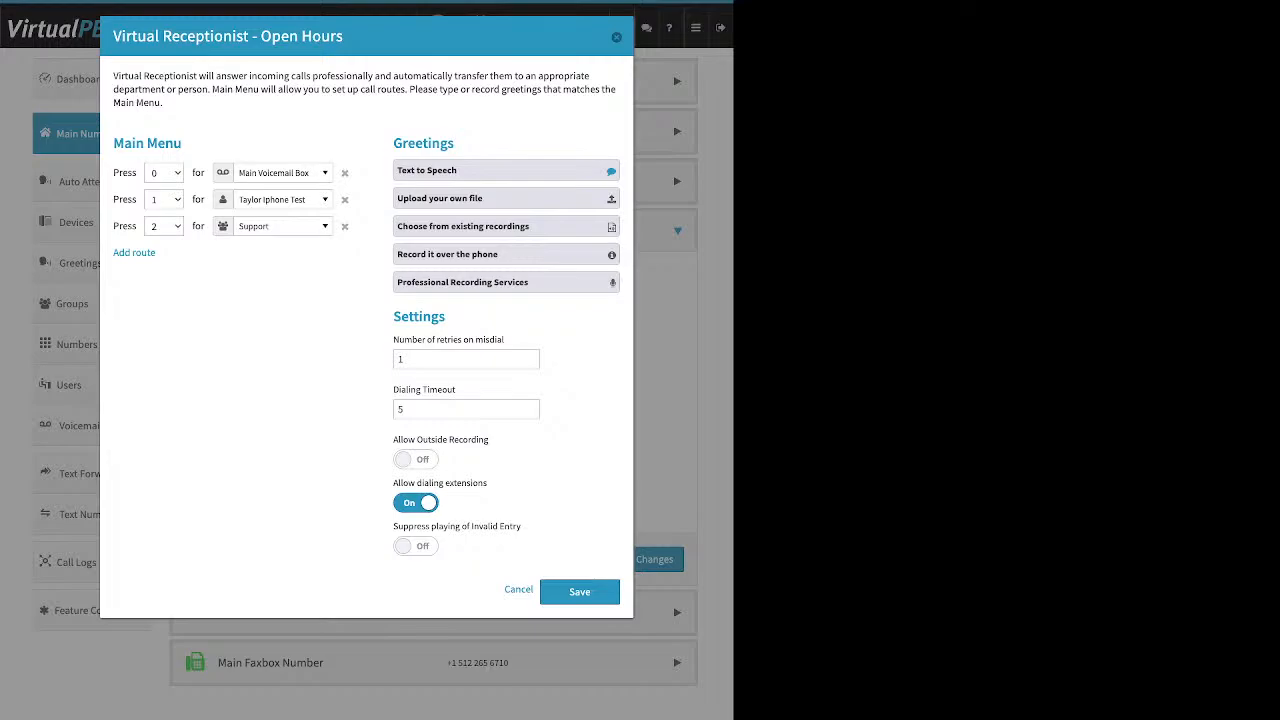
Review the Dialing Timeout and Allow dialing extensions settings, switching Allow dialing extensions off and back on
{"action": "left_click_drag", "start_coordinate": [448, 390], "coordinate": [406, 390]}
{"action": "left_click_drag", "start_coordinate": [393, 483], "coordinate": [489, 483]}
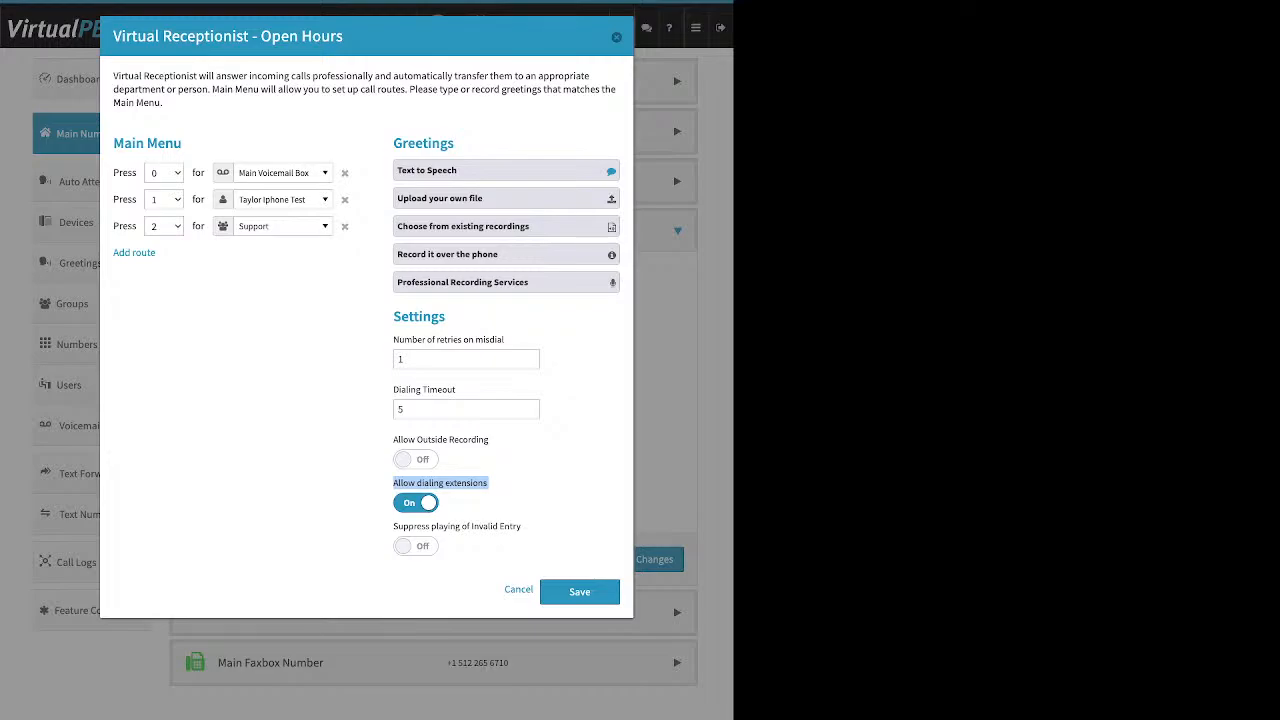
{"action": "left_click", "coordinate": [492, 492]}
{"action": "left_click", "coordinate": [416, 503]}
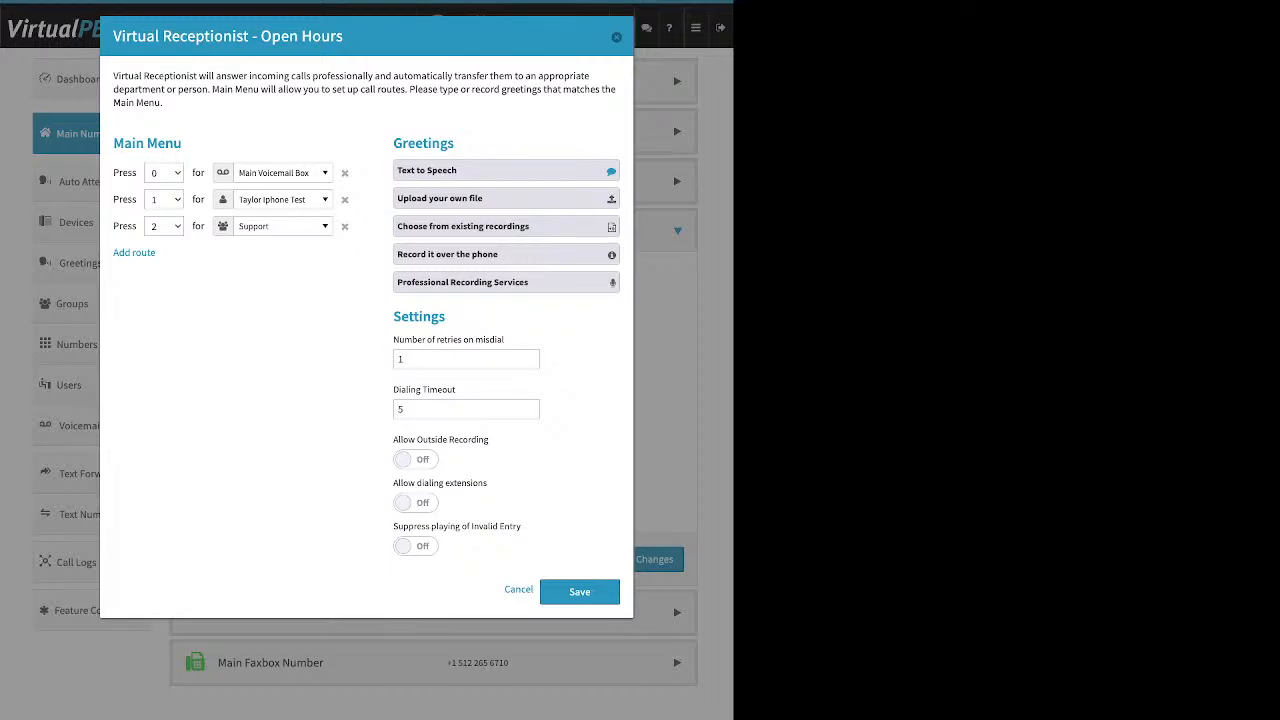
{"action": "left_click", "coordinate": [416, 503]}
Turn on Suppress playing of Invalid Entry for the Open Hours Virtual Receptionist
{"action": "triple_click", "coordinate": [457, 526]}
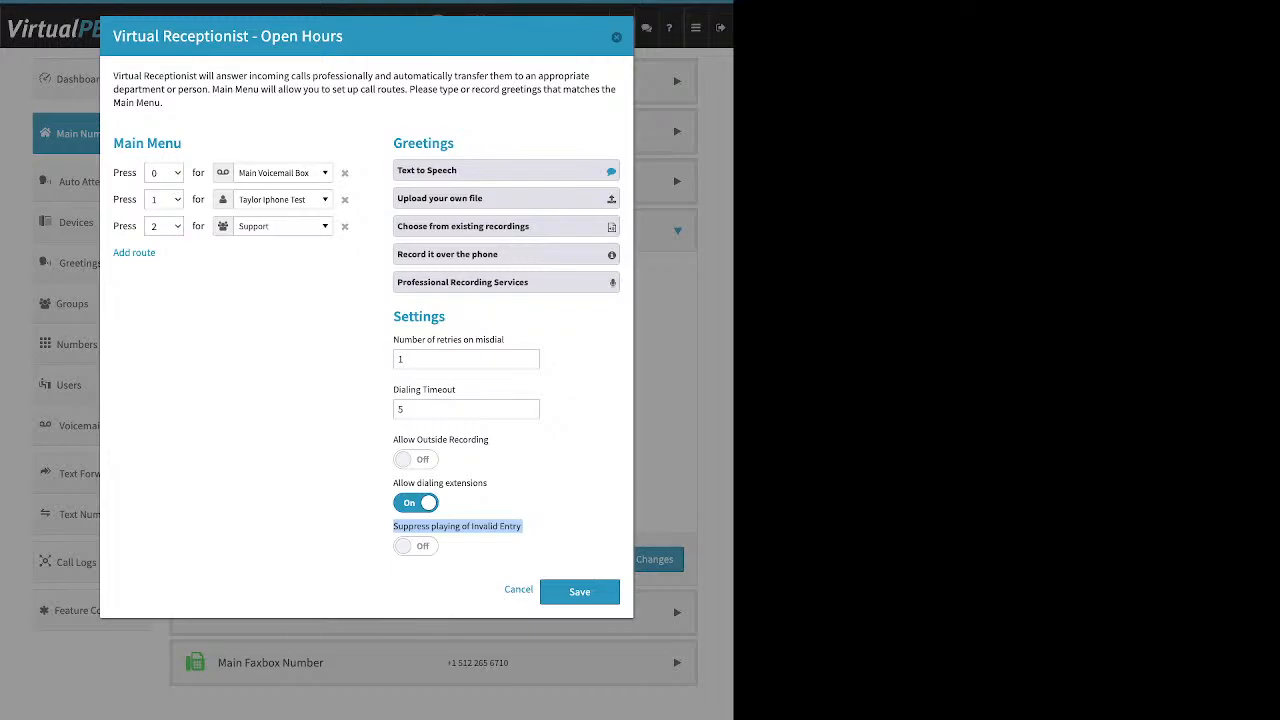
{"action": "left_click", "coordinate": [416, 546]}
{"action": "left_click_drag", "start_coordinate": [182, 143], "coordinate": [132, 143]}
{"action": "left_click_drag", "start_coordinate": [402, 143], "coordinate": [451, 143]}
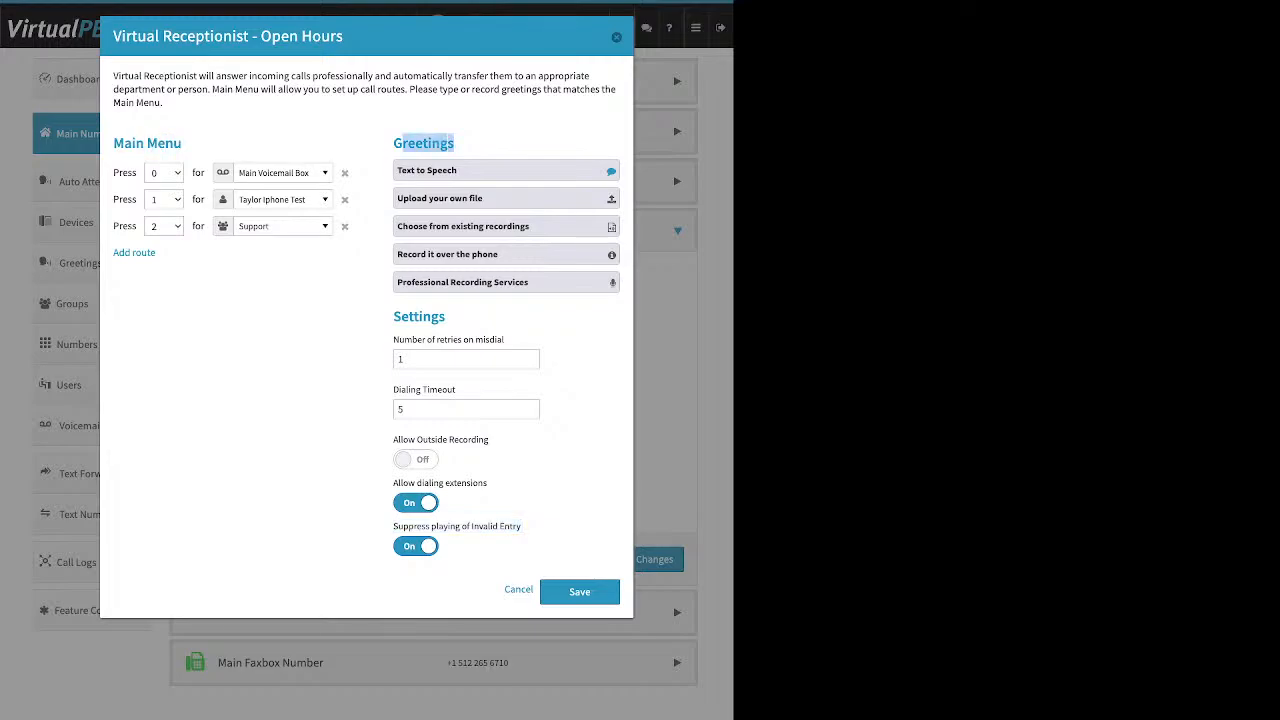
Turn off Suppress playing of Invalid Entry and save the Open Hours Virtual Receptionist
{"action": "left_click_drag", "start_coordinate": [445, 316], "coordinate": [408, 316]}
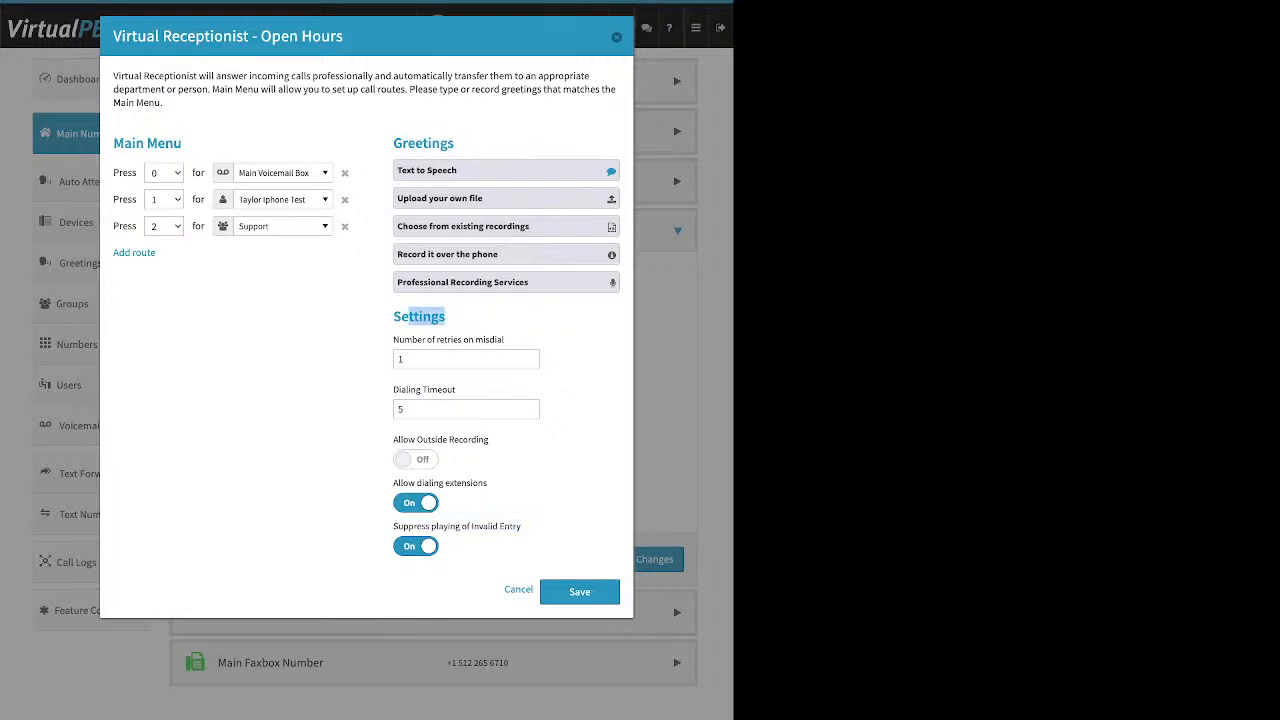
{"action": "left_click", "coordinate": [416, 546]}
{"action": "left_click", "coordinate": [580, 592]}
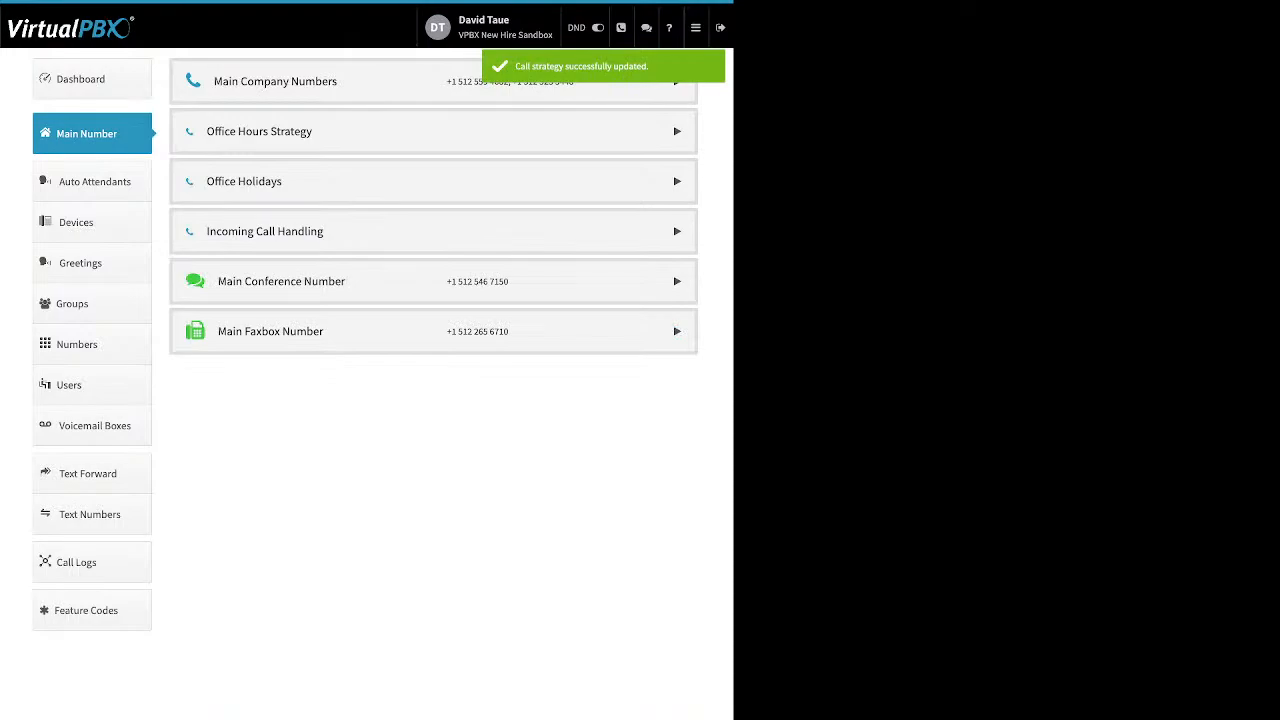
Review the After Hours incoming call handling, including its Groups destination choices and the After Hours Virtual Receptionist's menu, greetings and settings
{"action": "left_click", "coordinate": [265, 231]}
{"action": "left_click", "coordinate": [316, 277]}
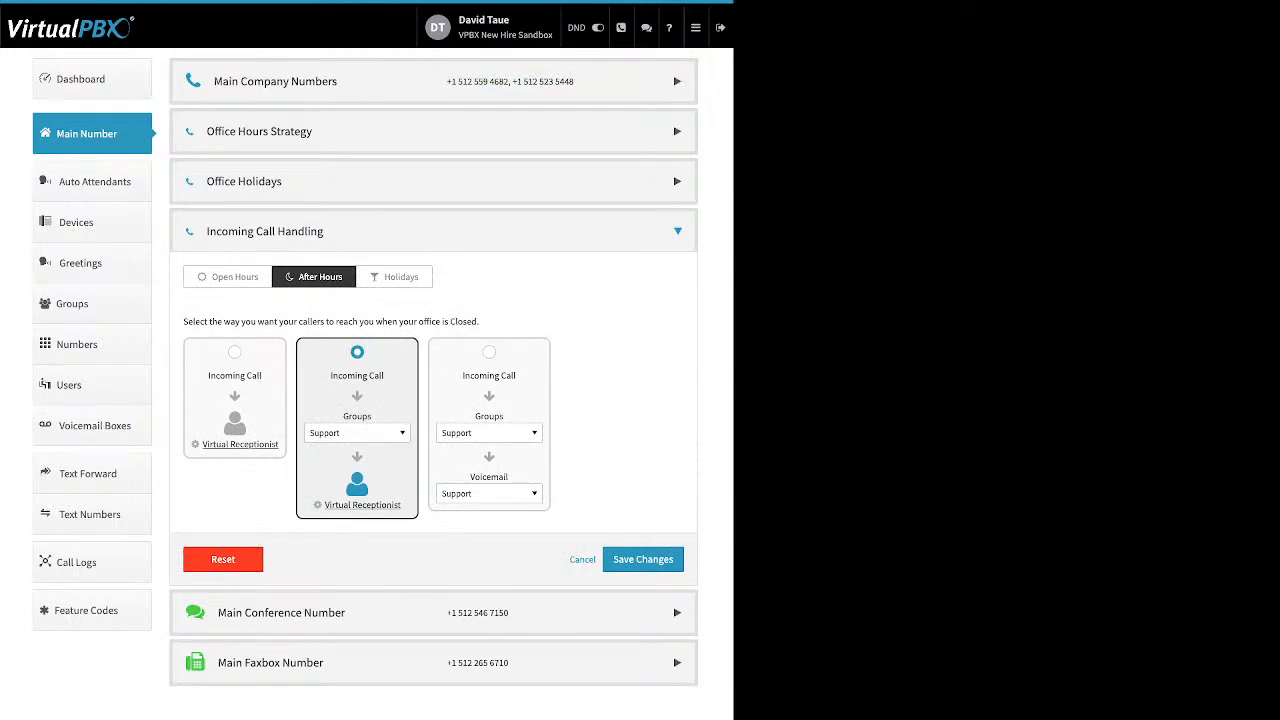
{"action": "left_click", "coordinate": [357, 433]}
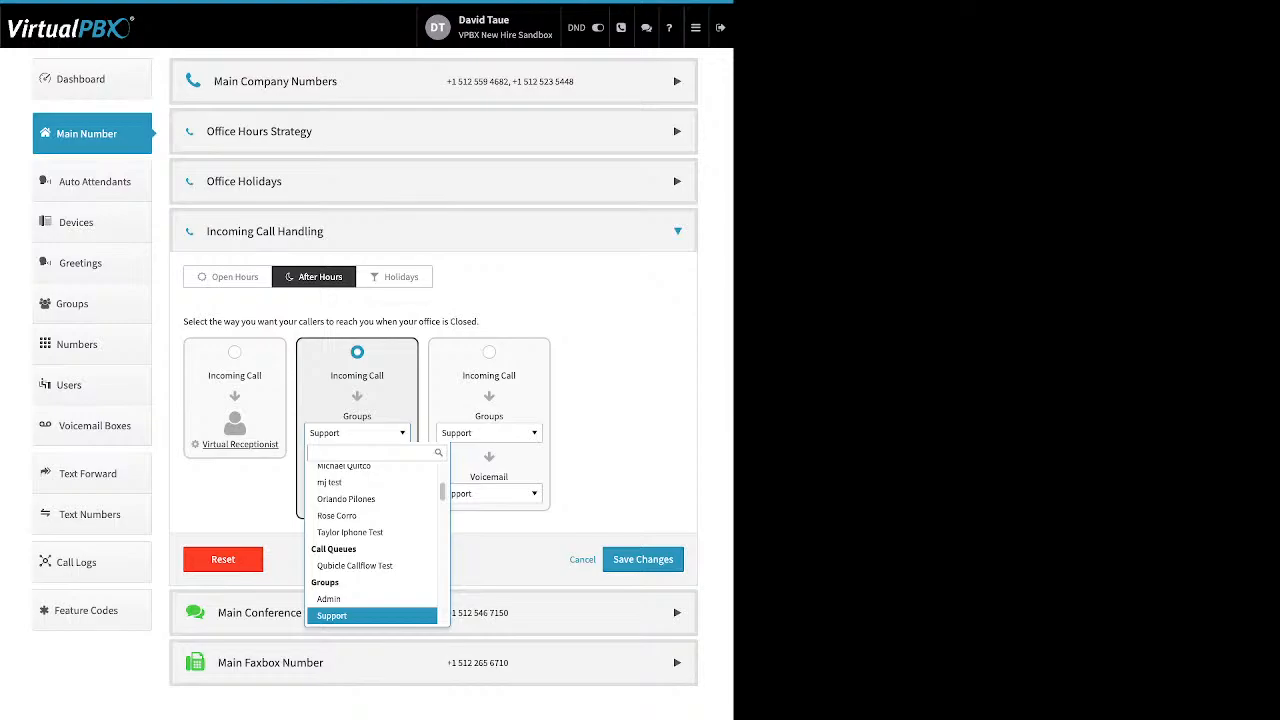
{"action": "key", "text": "Escape"}
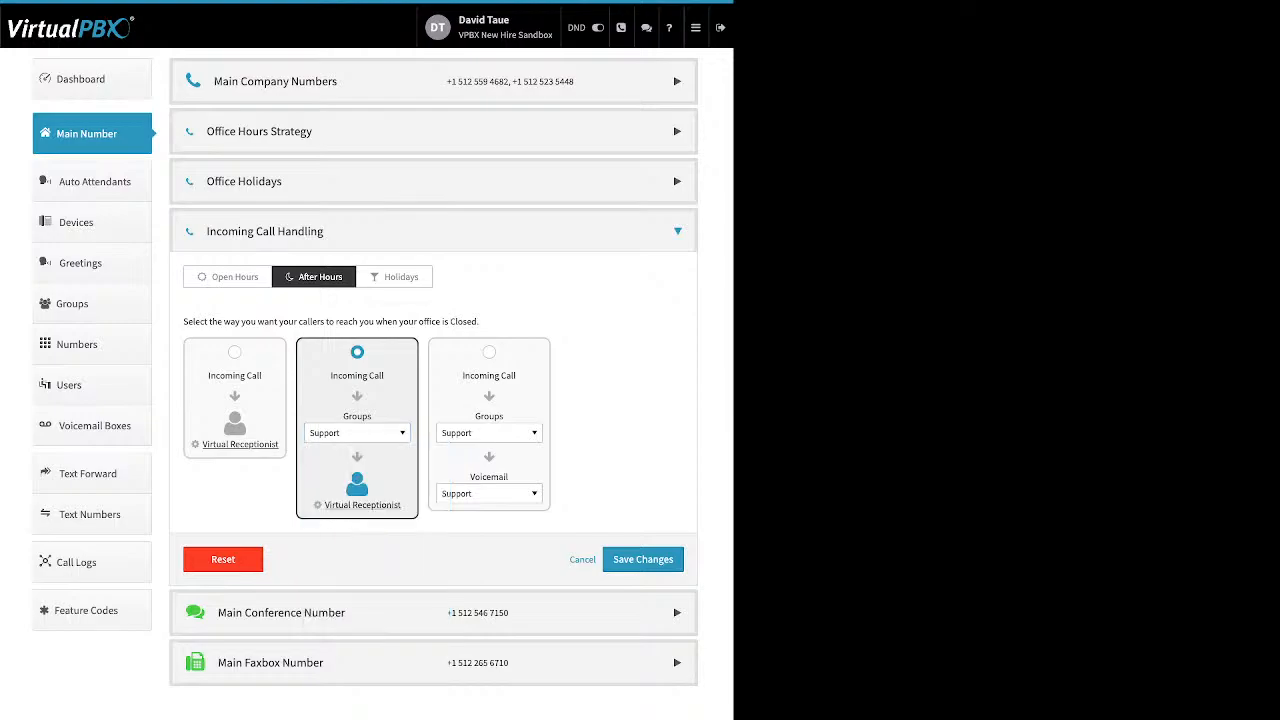
{"action": "left_click", "coordinate": [362, 505]}
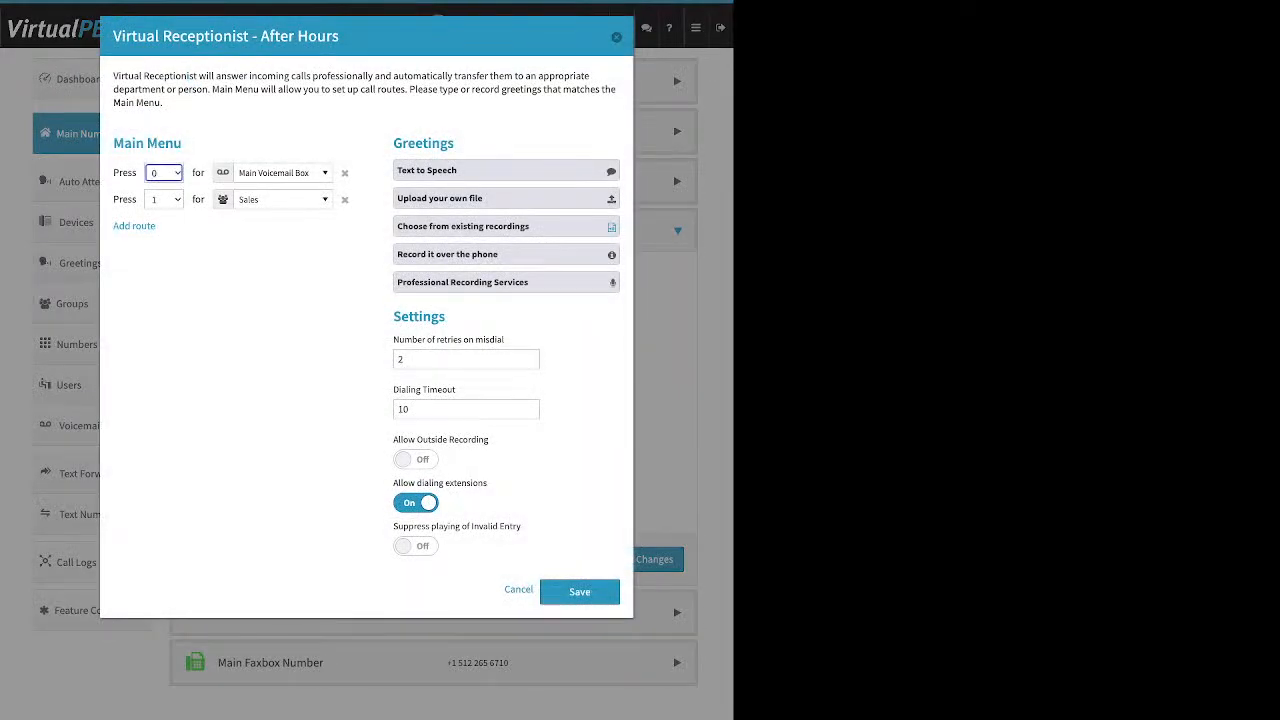
{"action": "left_click", "coordinate": [616, 37]}
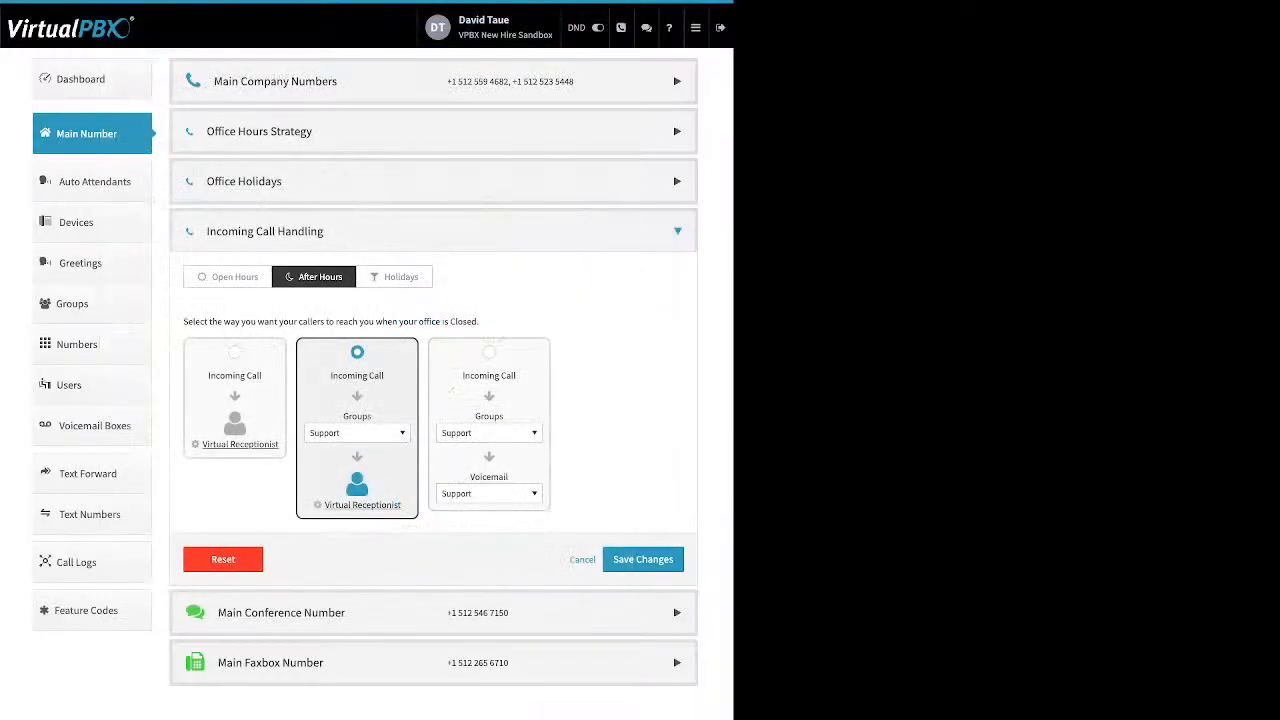
Review the Holidays incoming call handling and the destinations available for the strategy that ends in voicemail
{"action": "left_click", "coordinate": [394, 277]}
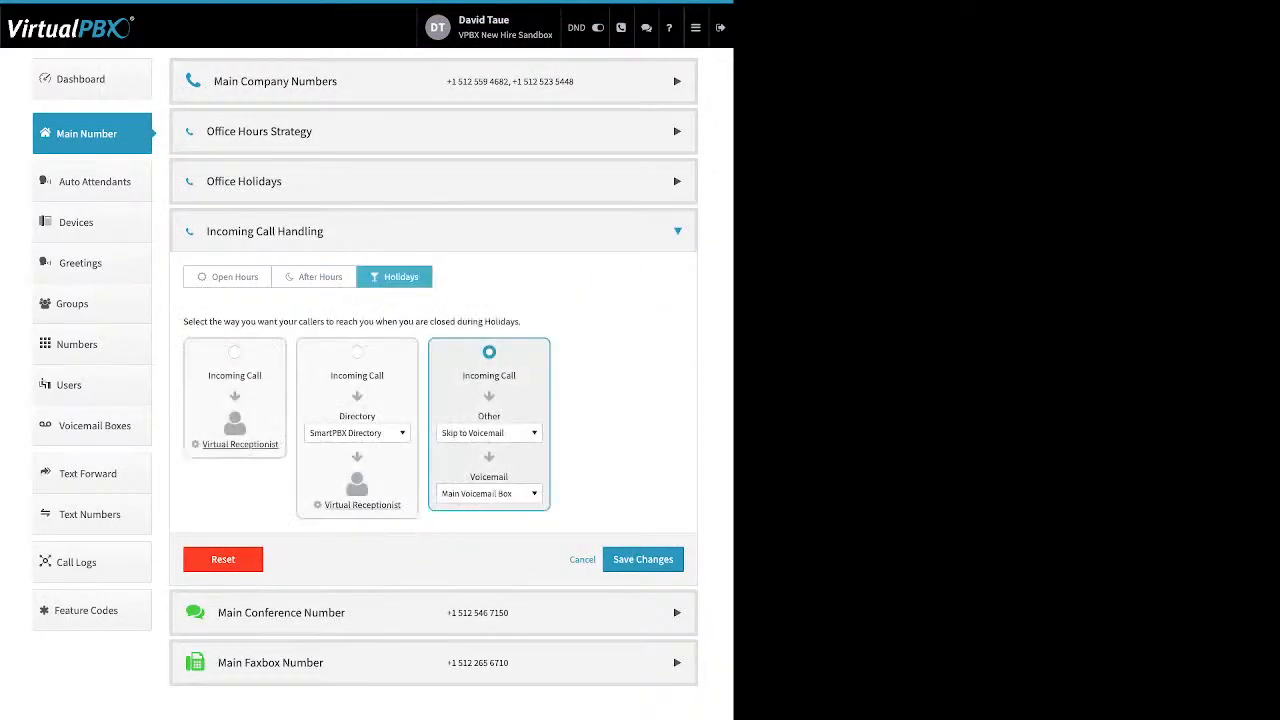
{"action": "left_click", "coordinate": [489, 433]}
{"action": "scroll", "coordinate": [504, 607], "scroll_direction": "up", "scroll_amount": 12}
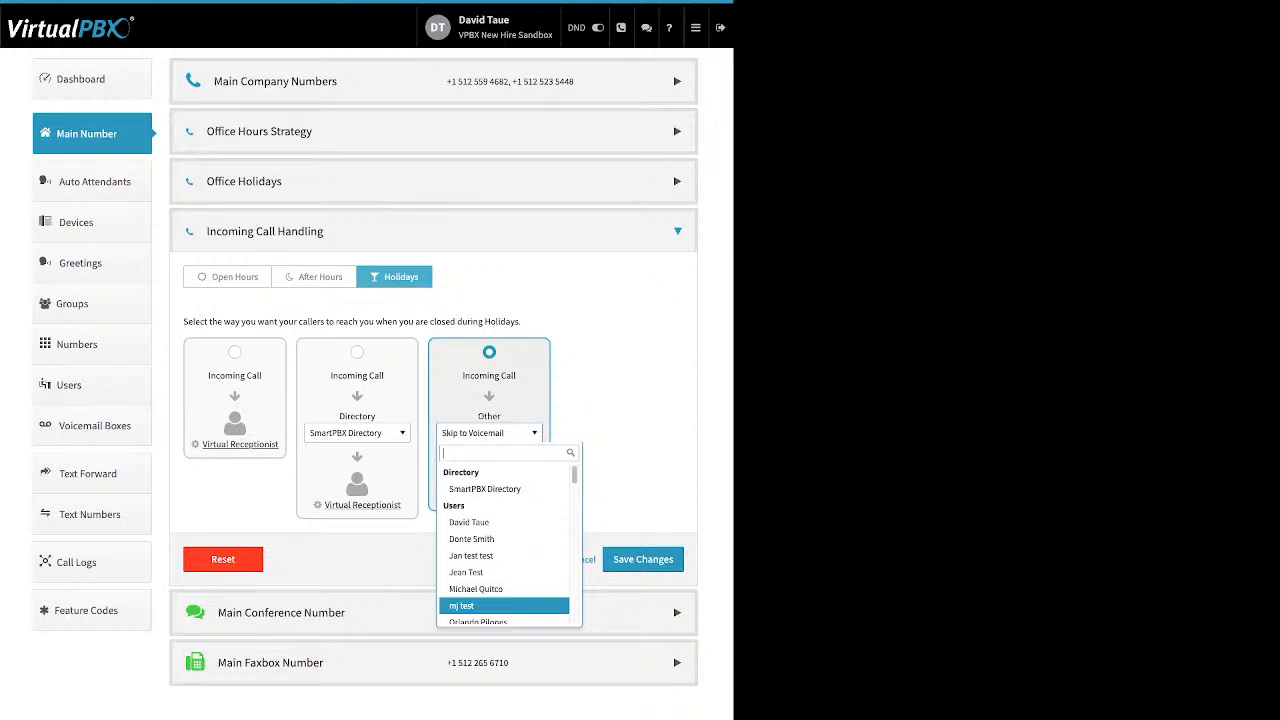
{"action": "scroll", "coordinate": [504, 520], "scroll_direction": "down", "scroll_amount": 3}
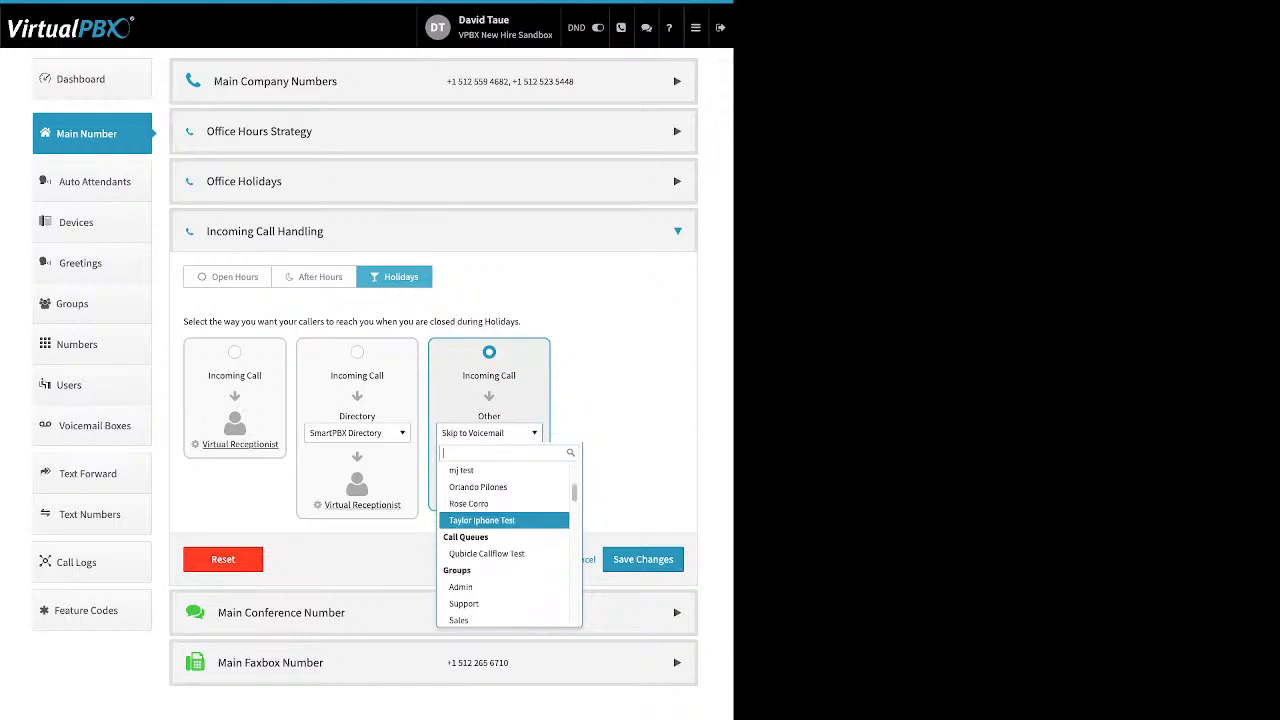
{"action": "scroll", "coordinate": [504, 520], "scroll_direction": "down", "scroll_amount": 3}
{"action": "key", "text": "Escape"}
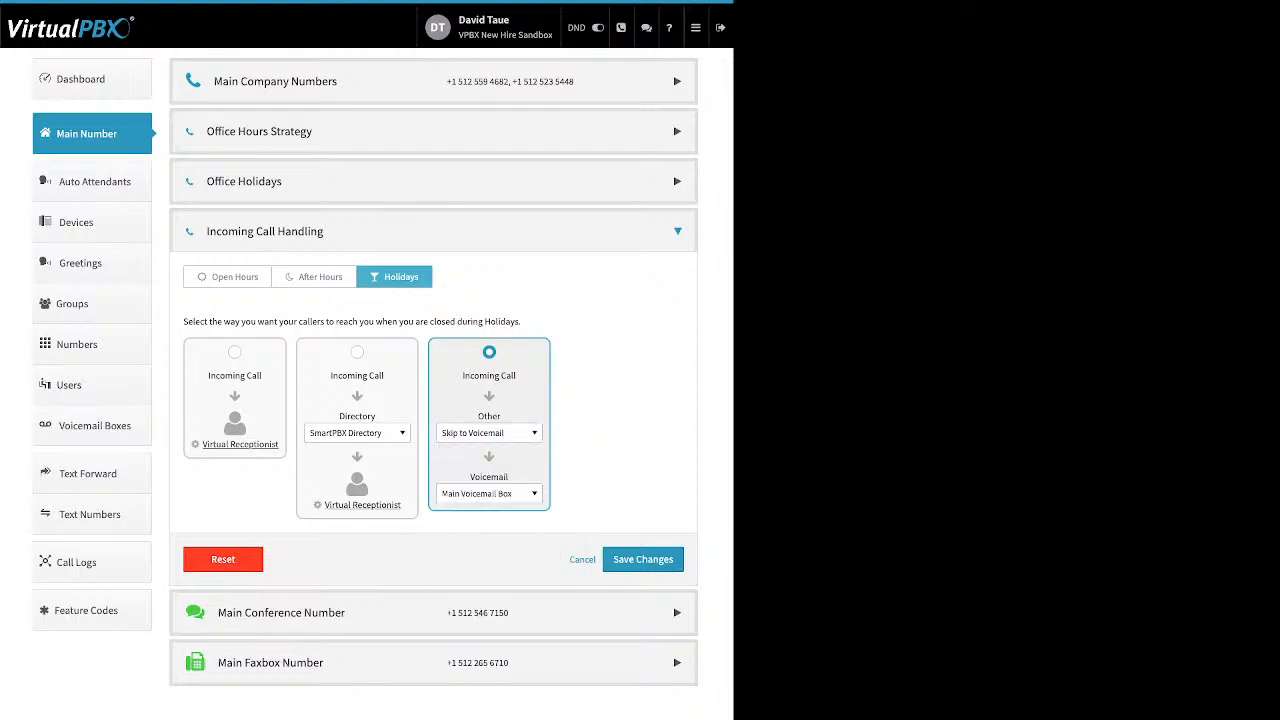
Examine the voicemail box choices and the Skip to Voicemail destination of the Holidays call strategy
{"action": "left_click", "coordinate": [489, 493]}
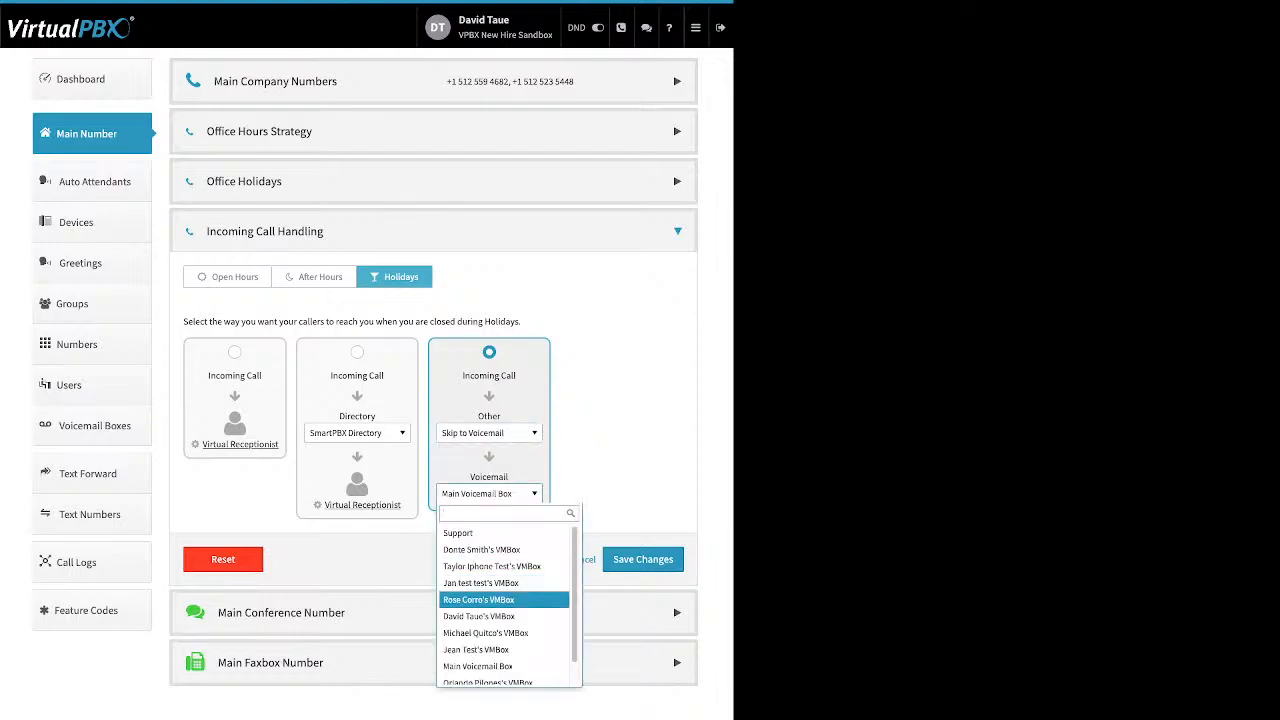
{"action": "key", "text": "Escape"}
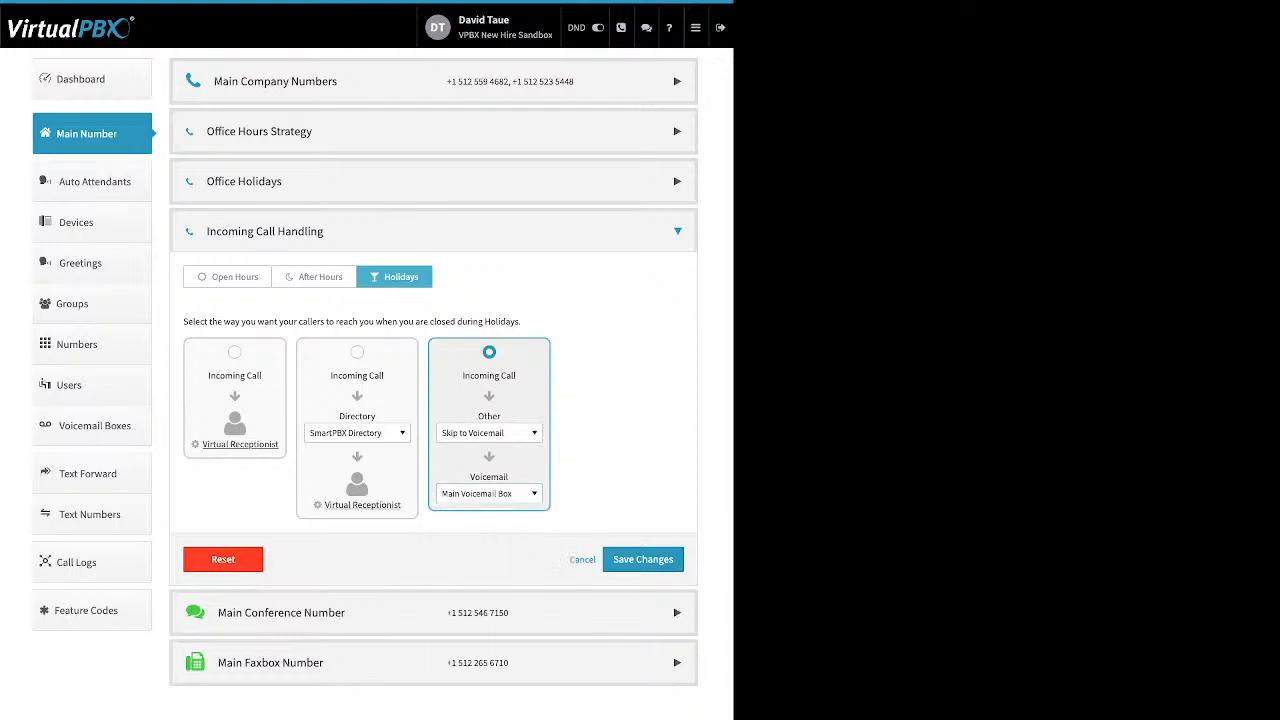
{"action": "left_click", "coordinate": [489, 433]}
{"action": "scroll", "coordinate": [503, 508], "scroll_direction": "up", "scroll_amount": 1}
{"action": "scroll", "coordinate": [503, 510], "scroll_direction": "down", "scroll_amount": 1}
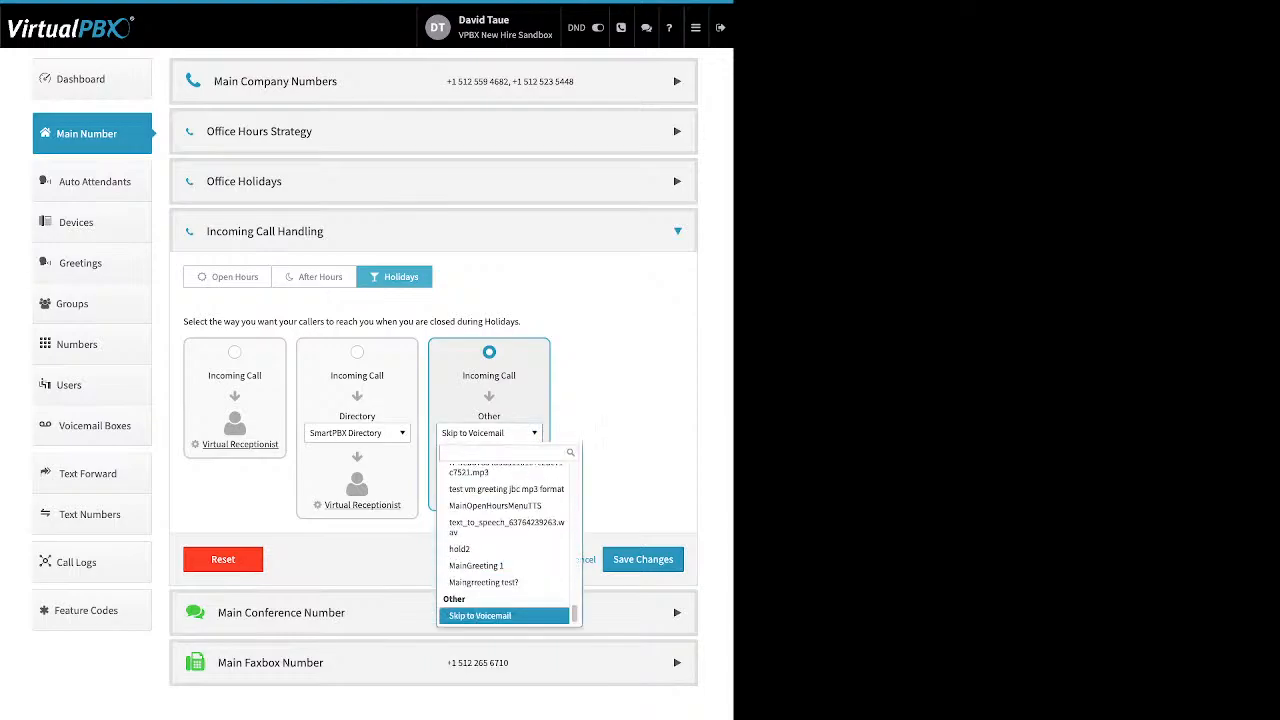
{"action": "key", "text": "Escape"}
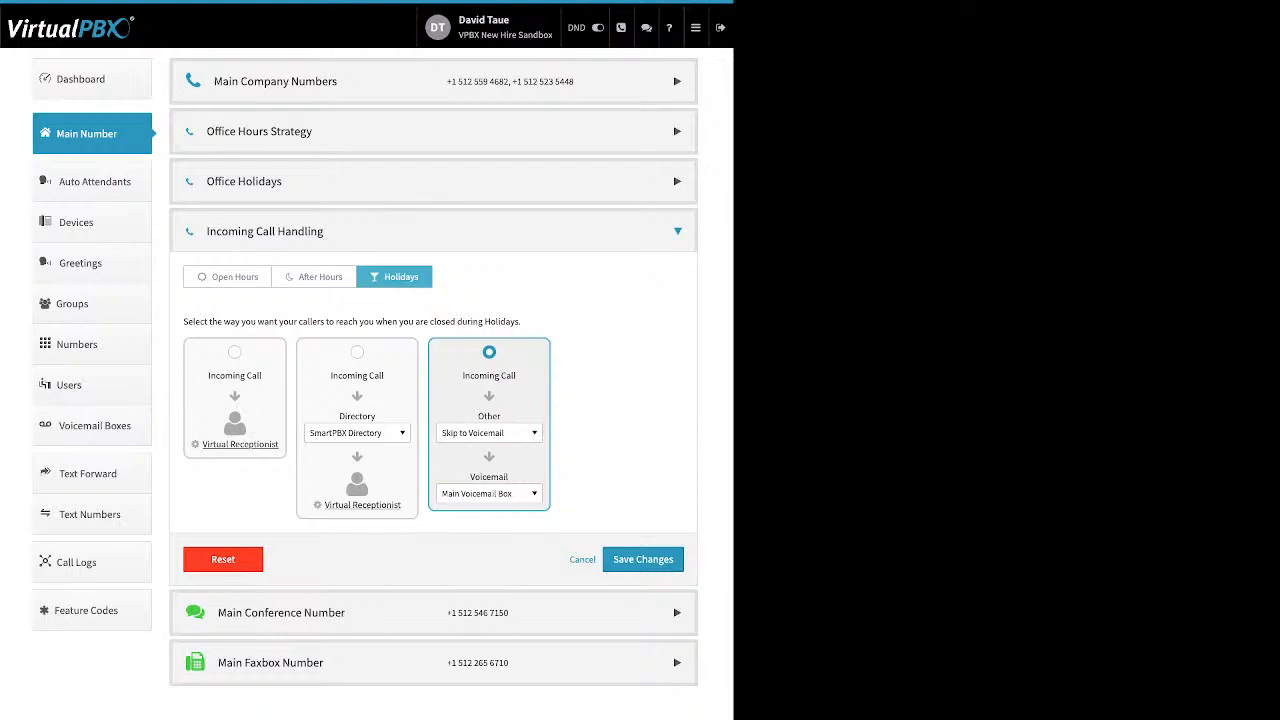
Set Holidays call handling to the SmartPBX Directory followed by the Virtual Receptionist, and save the changes
{"action": "left_click", "coordinate": [357, 352]}
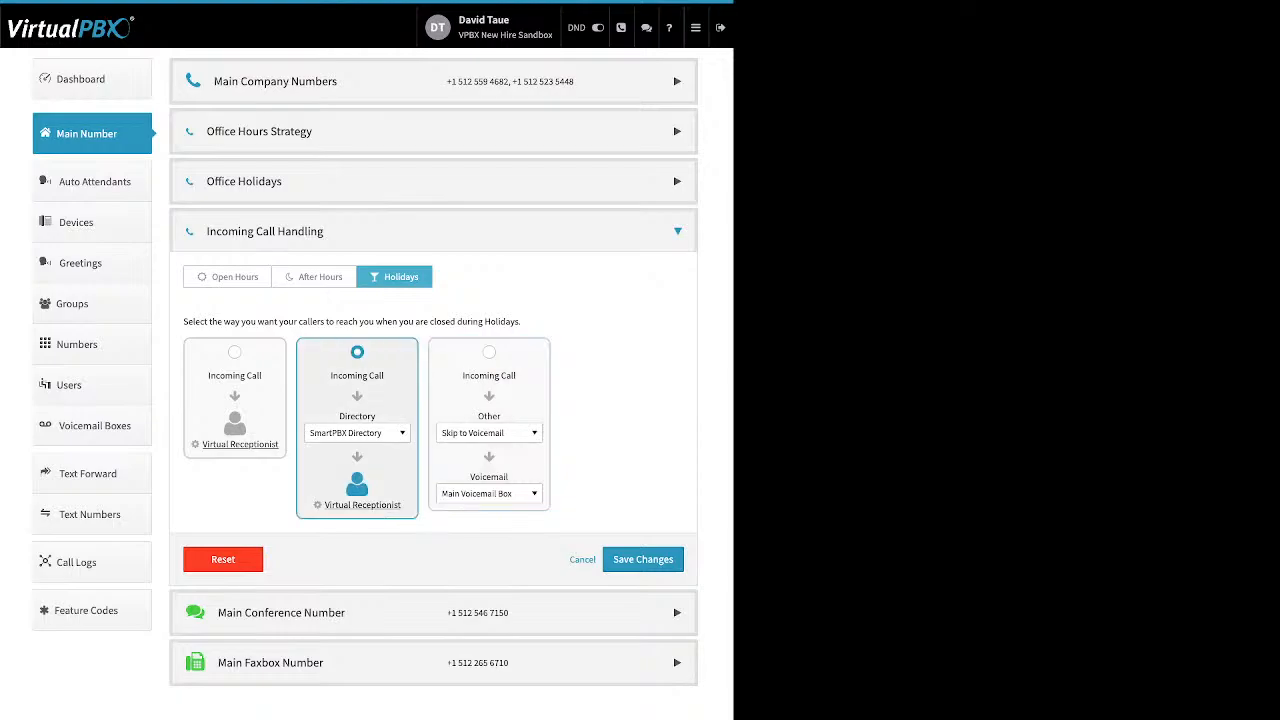
{"action": "left_click", "coordinate": [643, 559]}
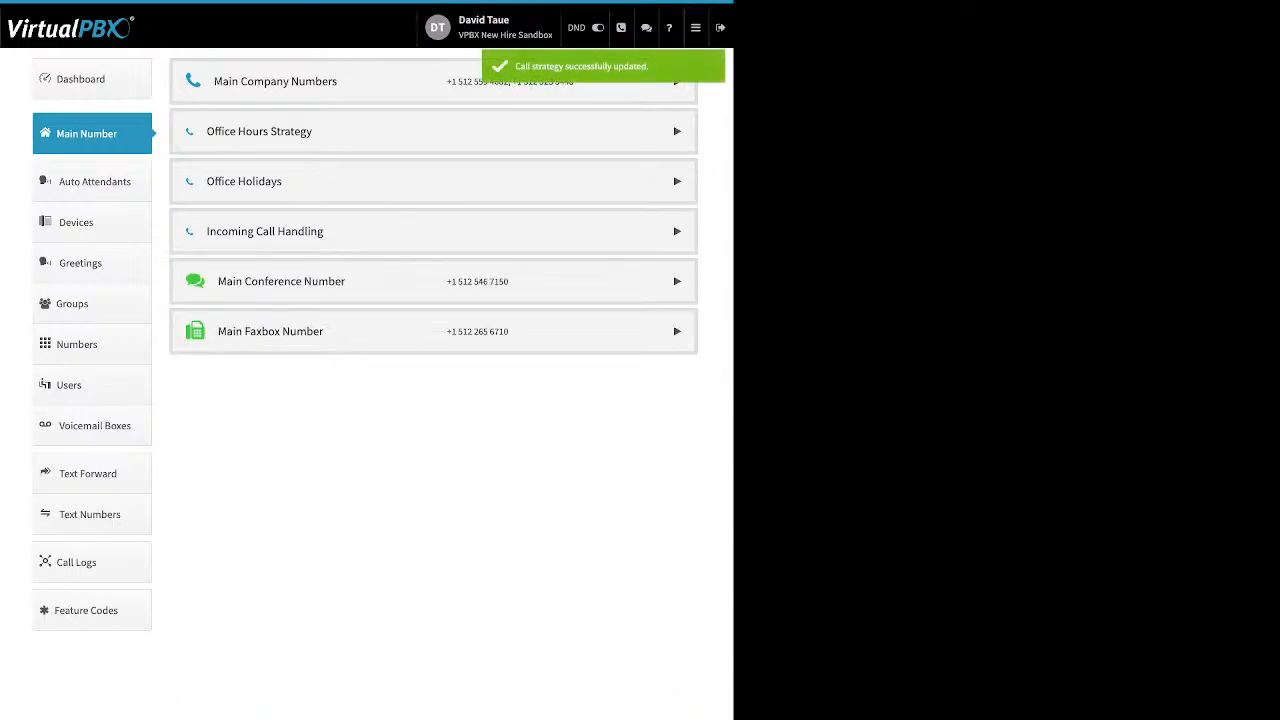
Review the Main Conference Number's assignment options and Custom Conference Greeting, switching the greeting on and off before cancelling
{"action": "left_click", "coordinate": [677, 281]}
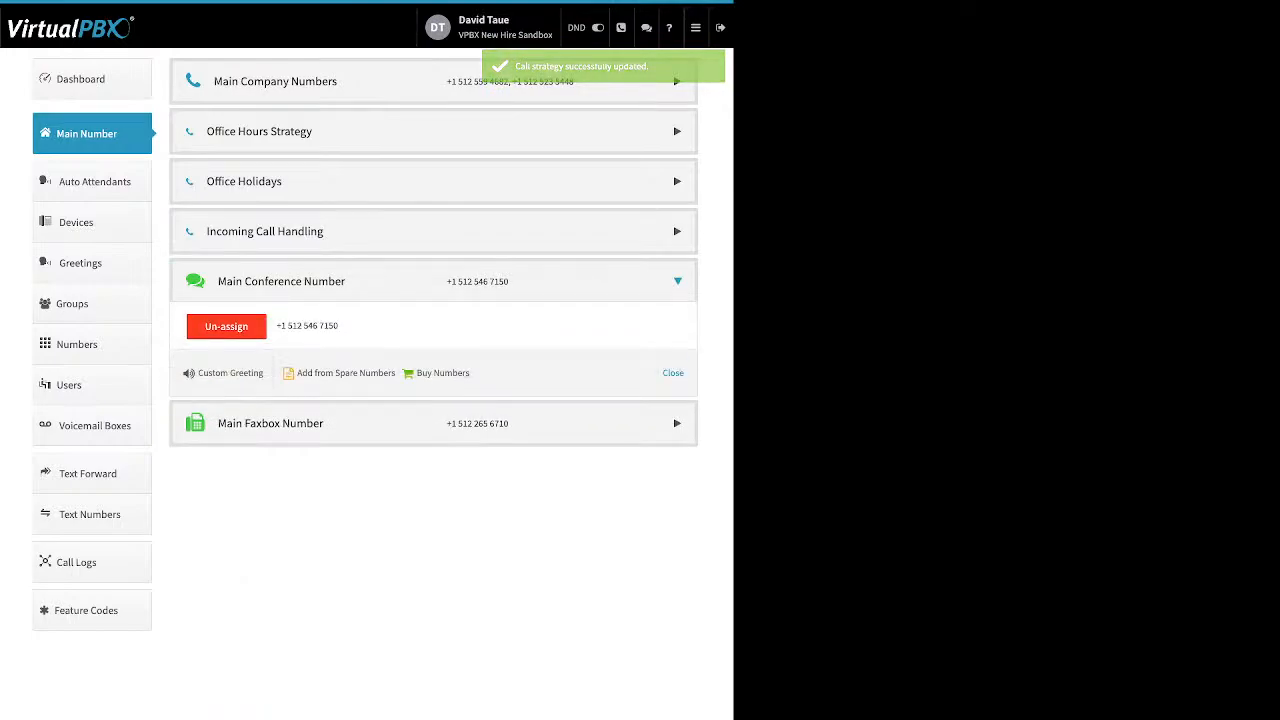
{"action": "left_click_drag", "start_coordinate": [284, 374], "coordinate": [469, 375]}
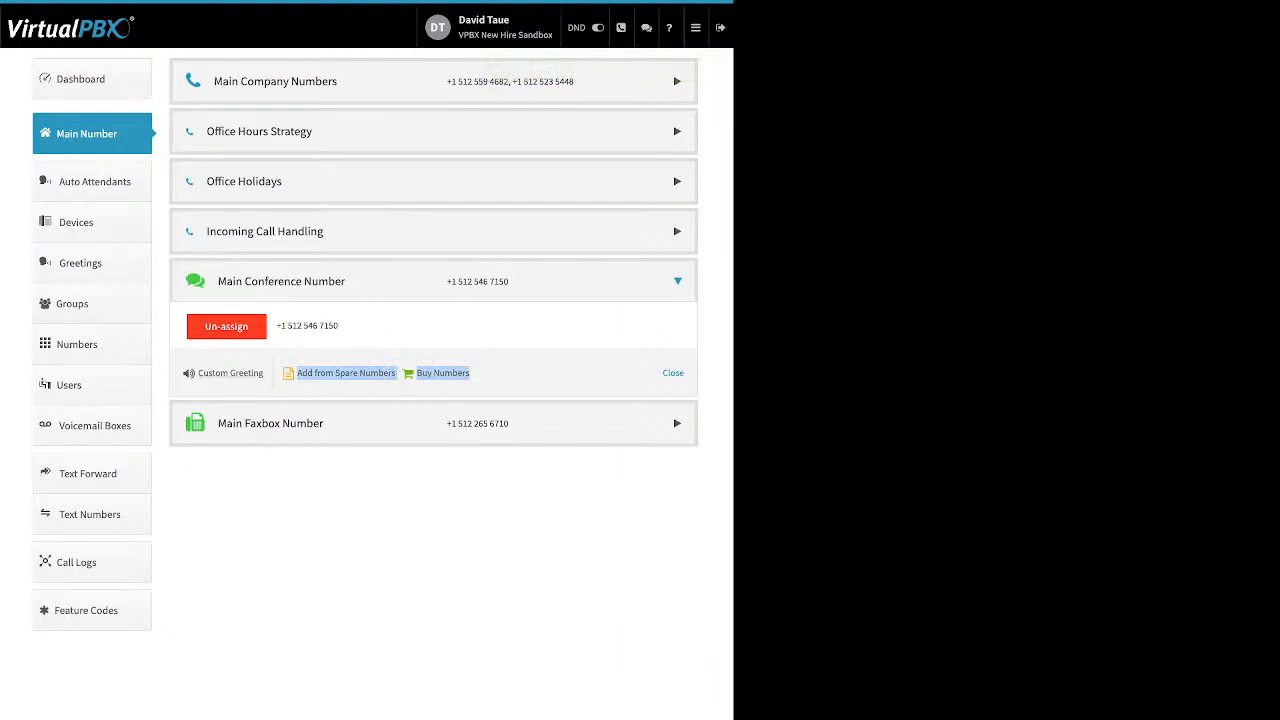
{"action": "left_click", "coordinate": [230, 373]}
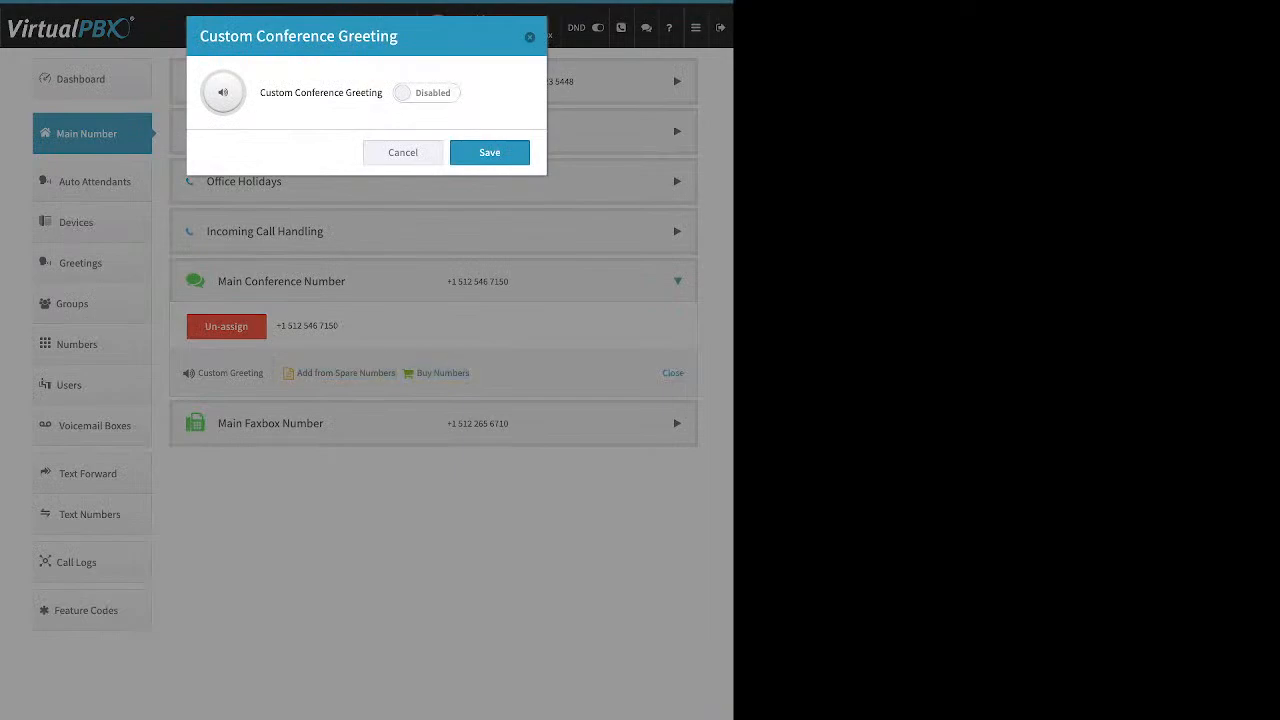
{"action": "left_click", "coordinate": [426, 93]}
{"action": "left_click", "coordinate": [366, 205]}
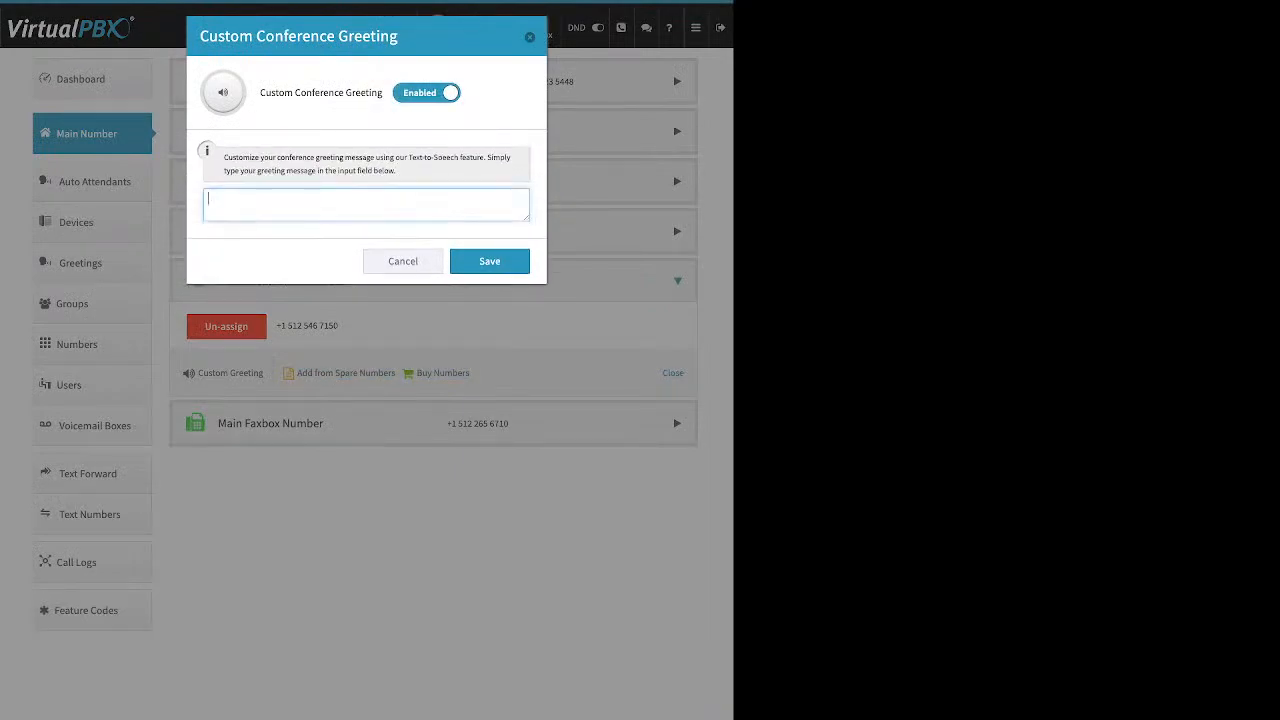
{"action": "left_click", "coordinate": [426, 93]}
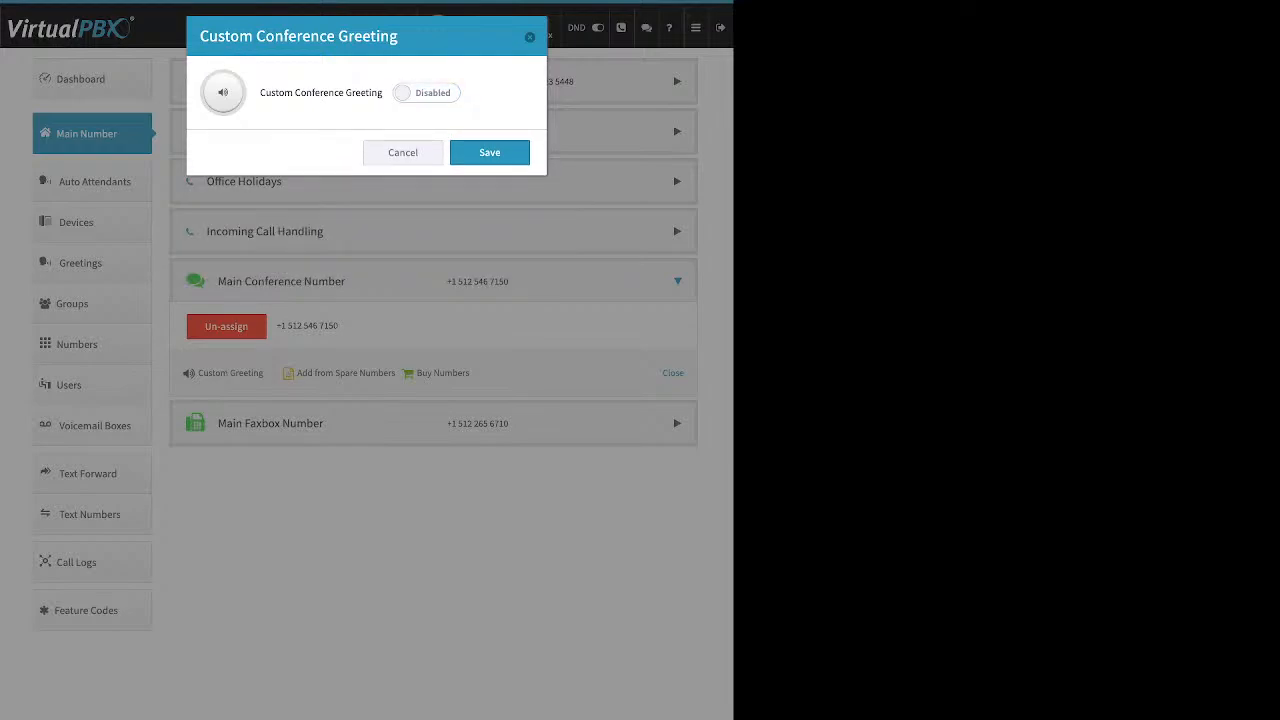
{"action": "left_click", "coordinate": [403, 153]}
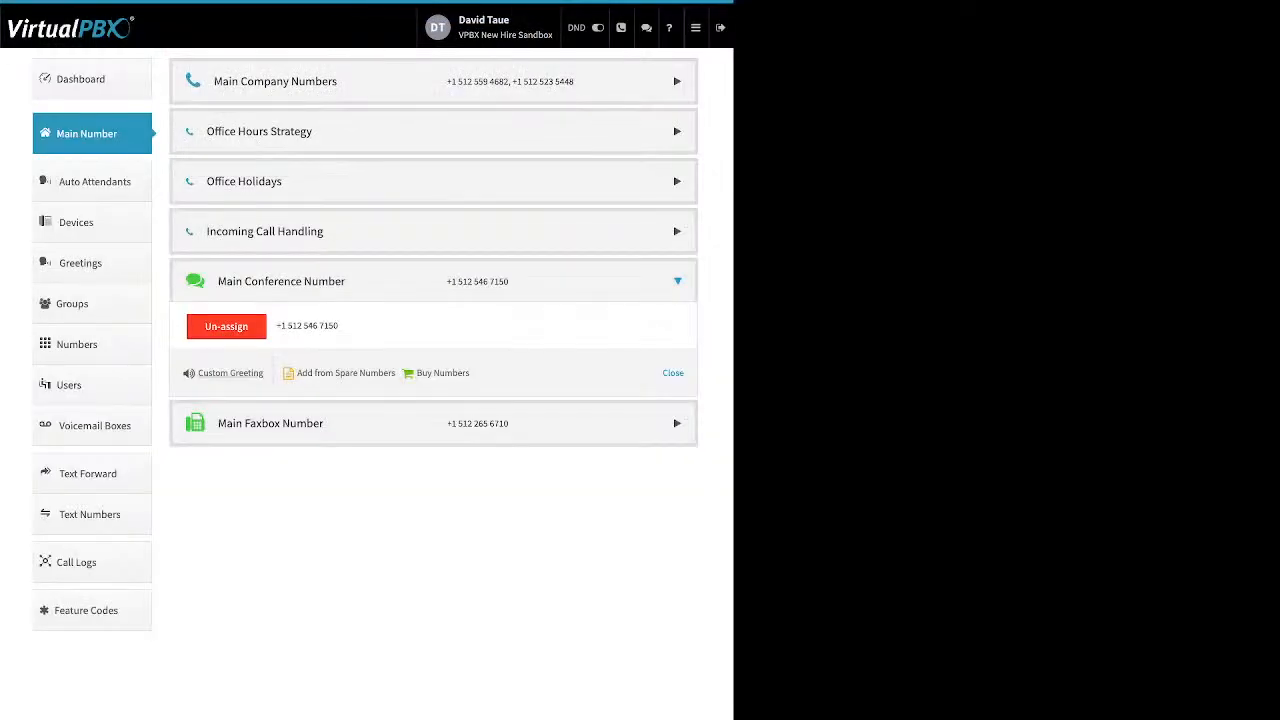
{"action": "left_click", "coordinate": [677, 281]}
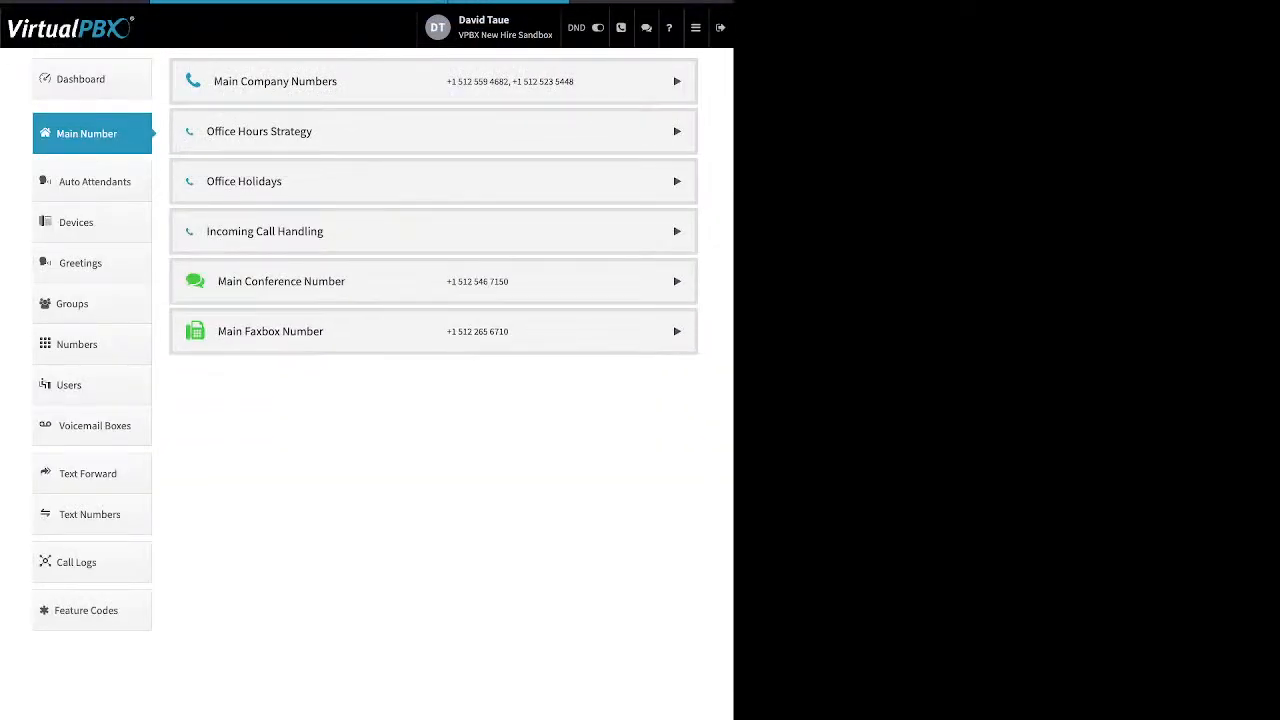
Review the Main Faxbox settings for Inbound Notification Email and Email Permissions, and leave without saving
{"action": "left_click", "coordinate": [677, 331]}
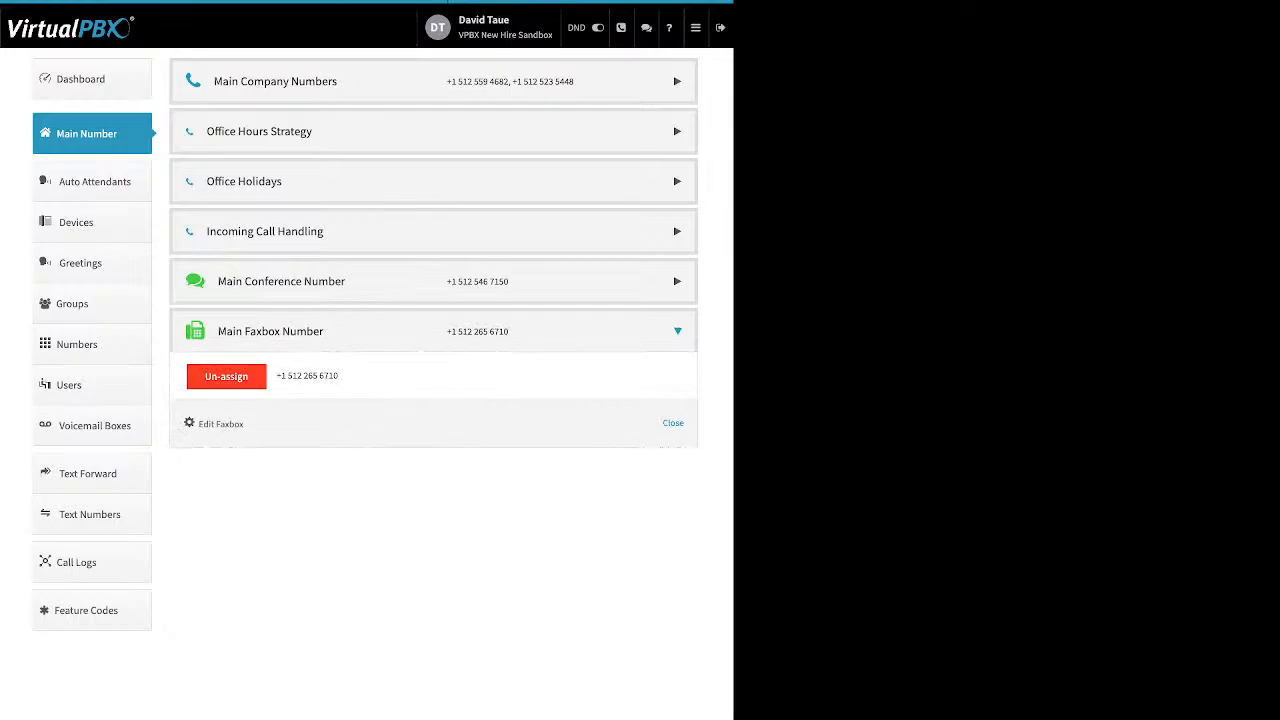
{"action": "left_click_drag", "start_coordinate": [244, 424], "coordinate": [198, 424]}
{"action": "left_click", "coordinate": [220, 424]}
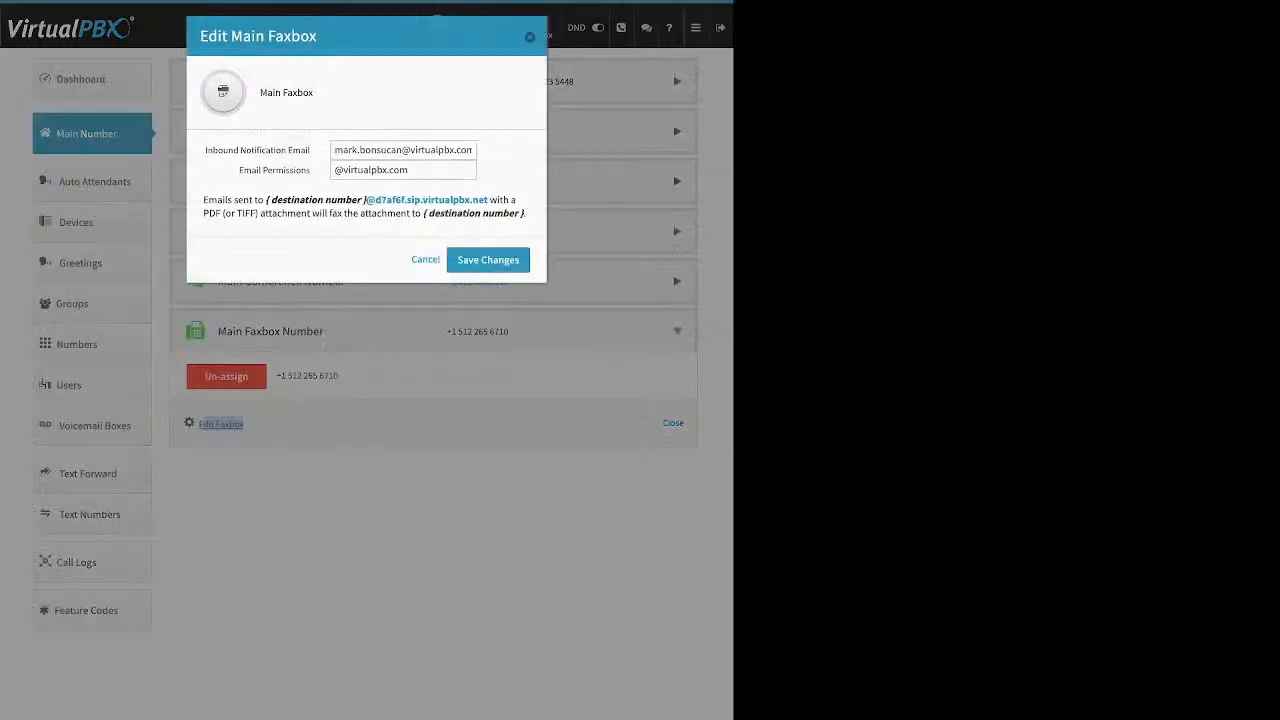
{"action": "left_click_drag", "start_coordinate": [205, 150], "coordinate": [310, 150]}
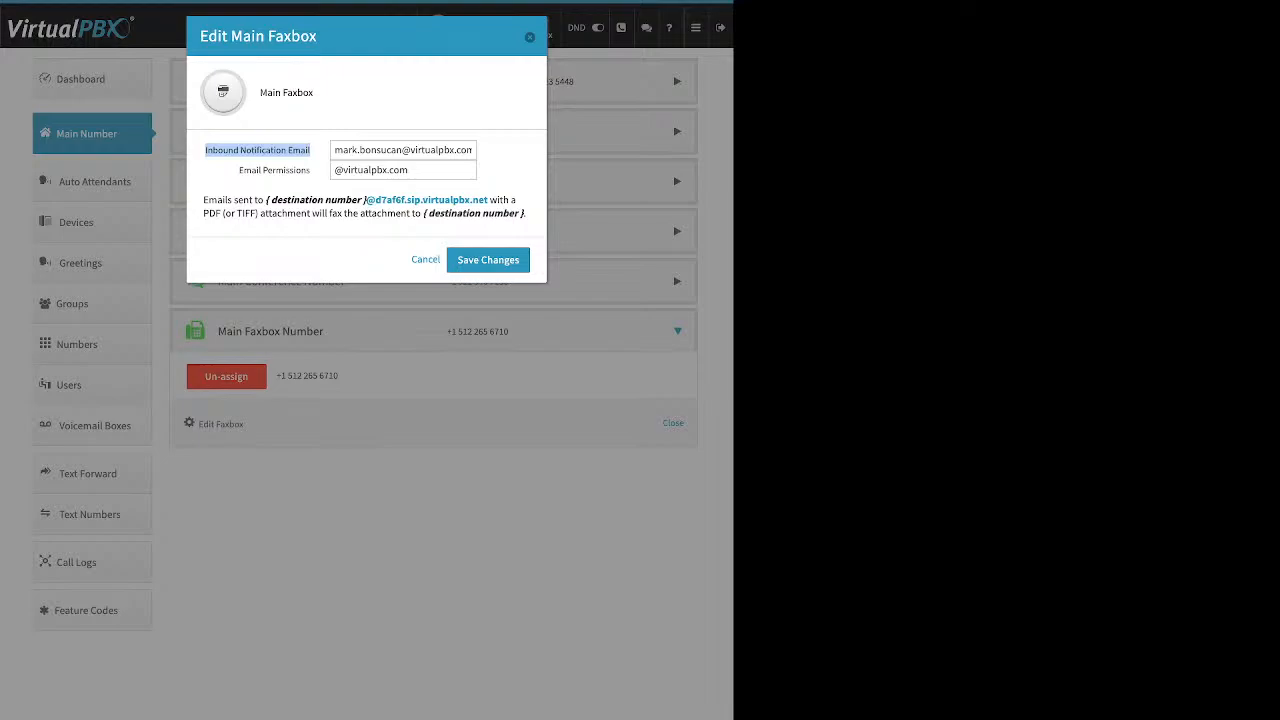
{"action": "left_click", "coordinate": [403, 170]}
{"action": "left_click_drag", "start_coordinate": [239, 170], "coordinate": [311, 170]}
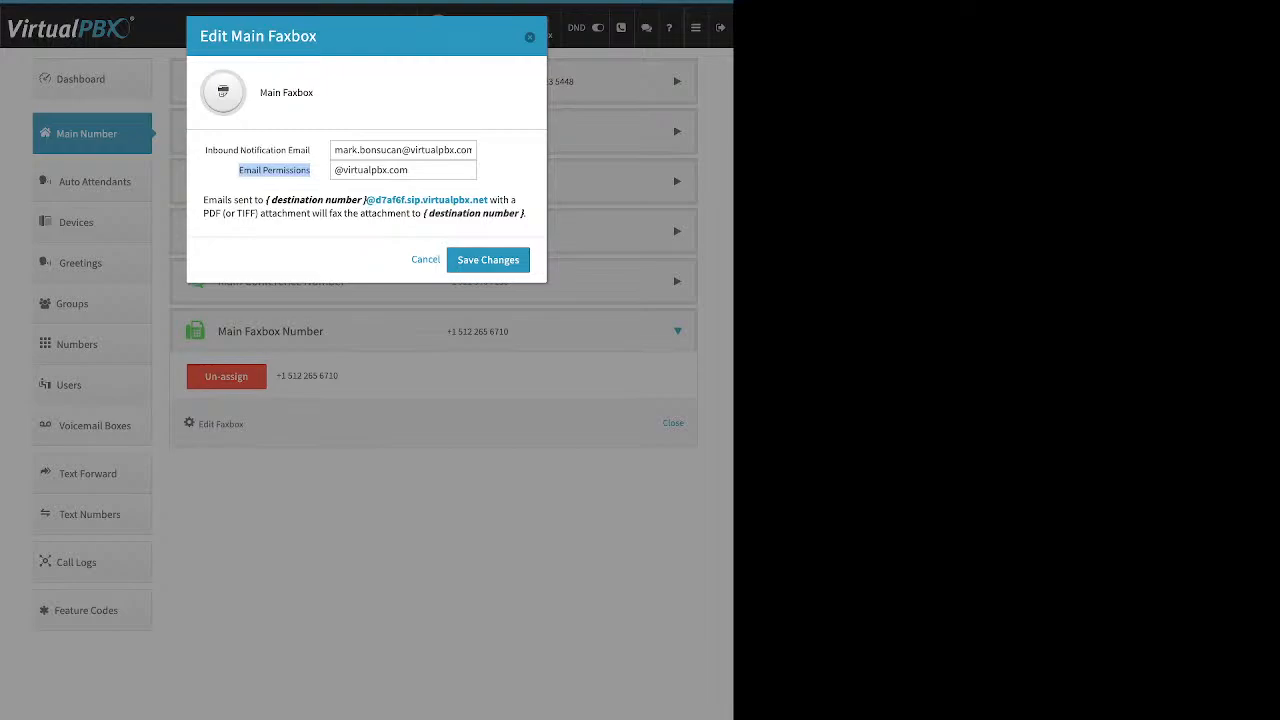
{"action": "key", "text": "Escape"}
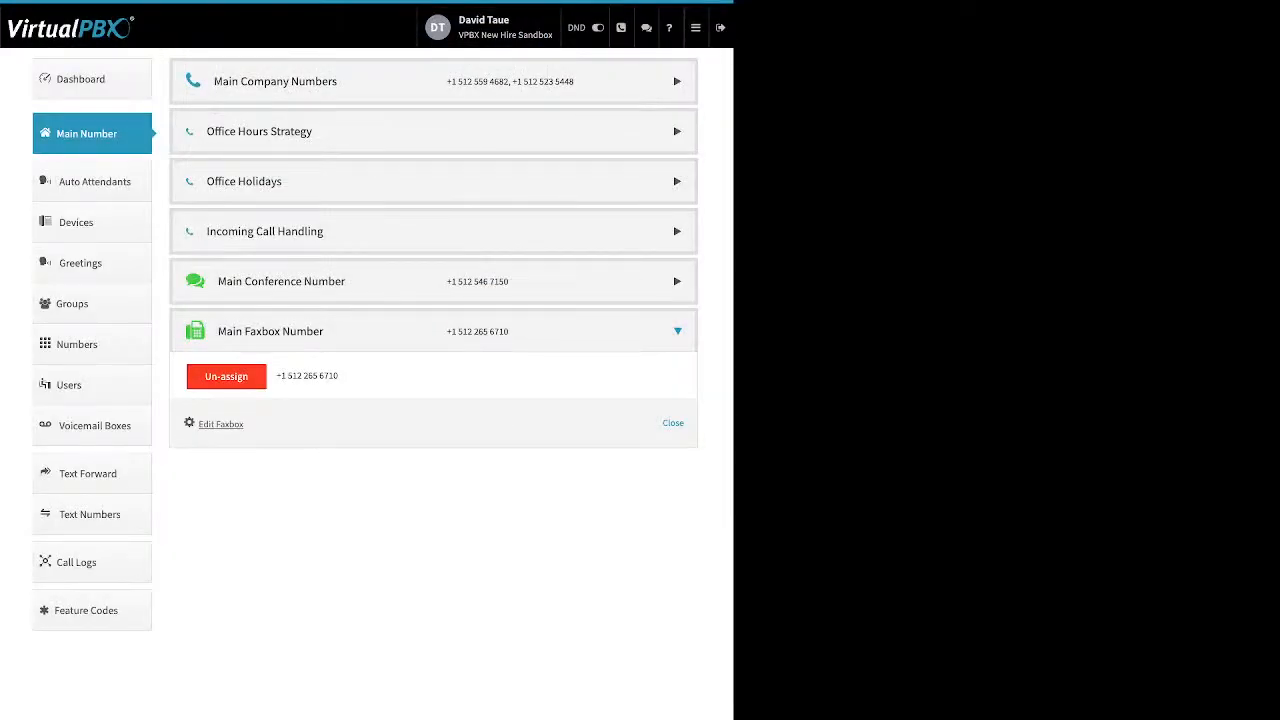
Review the name and extension fields for creating a new auto attendant, and close the form without creating one
{"action": "left_click", "coordinate": [94, 181]}
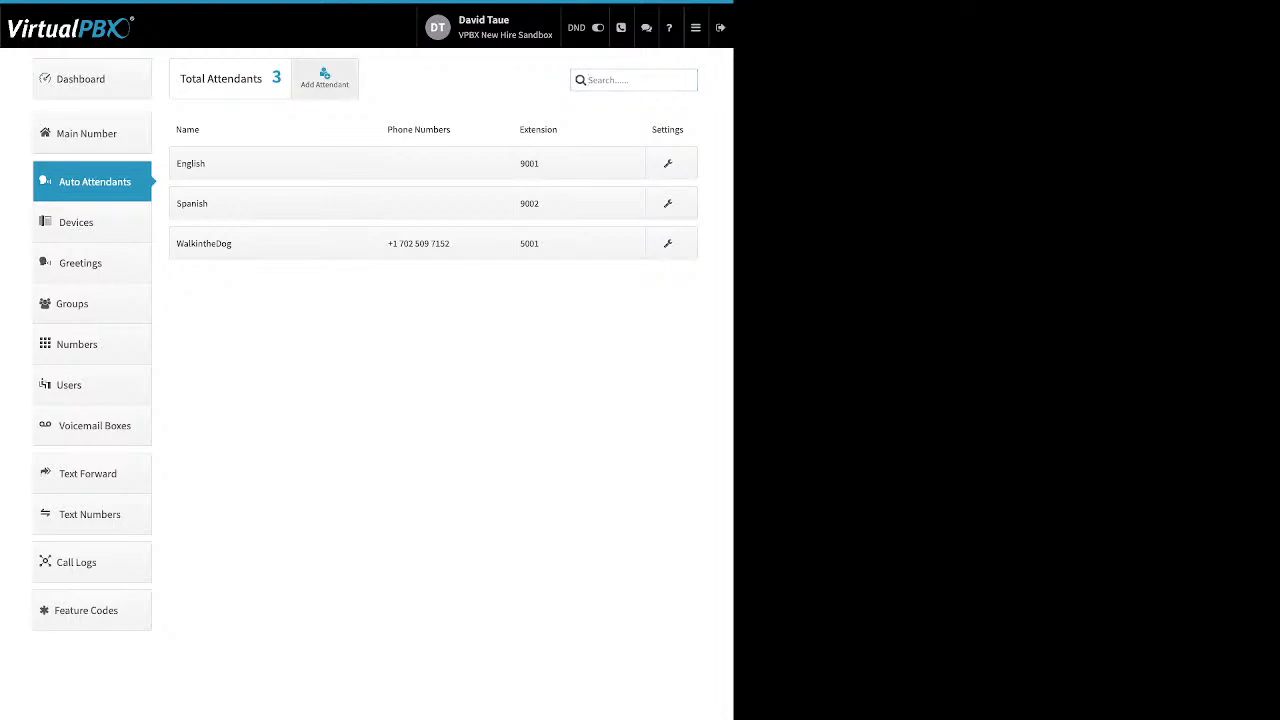
{"action": "left_click", "coordinate": [324, 77]}
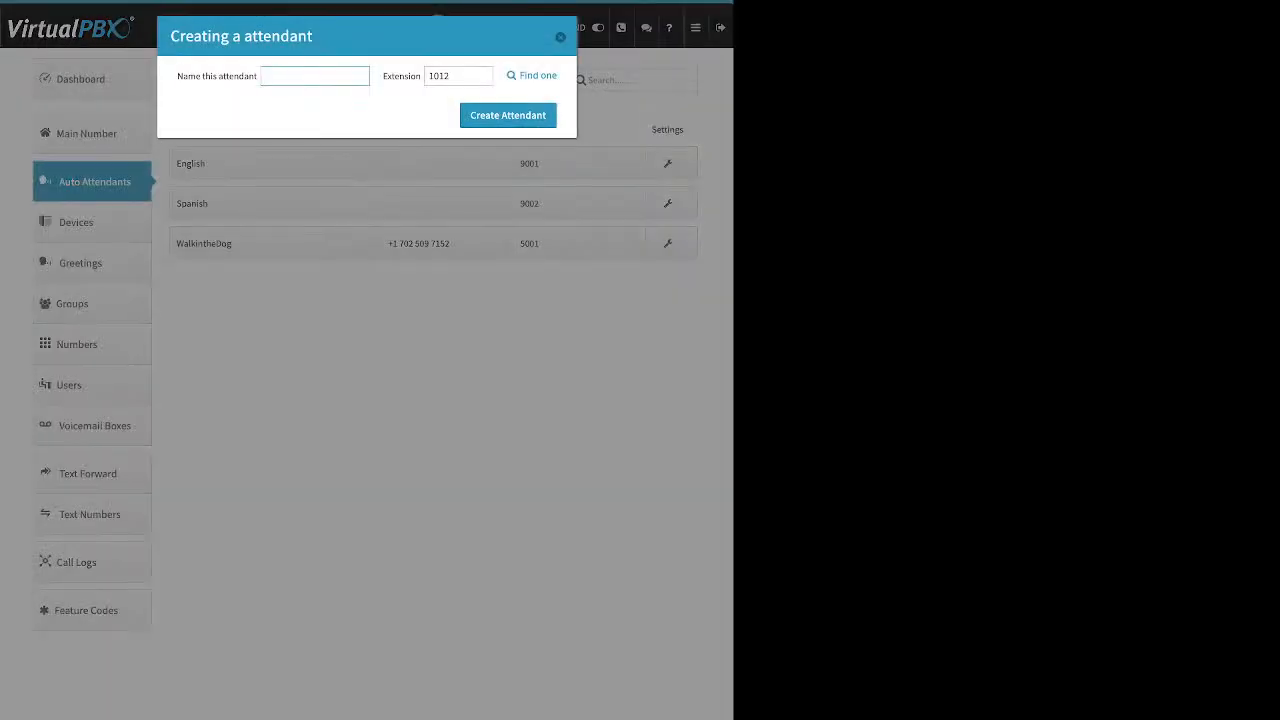
{"action": "left_click_drag", "start_coordinate": [177, 76], "coordinate": [249, 76]}
{"action": "double_click", "coordinate": [402, 76]}
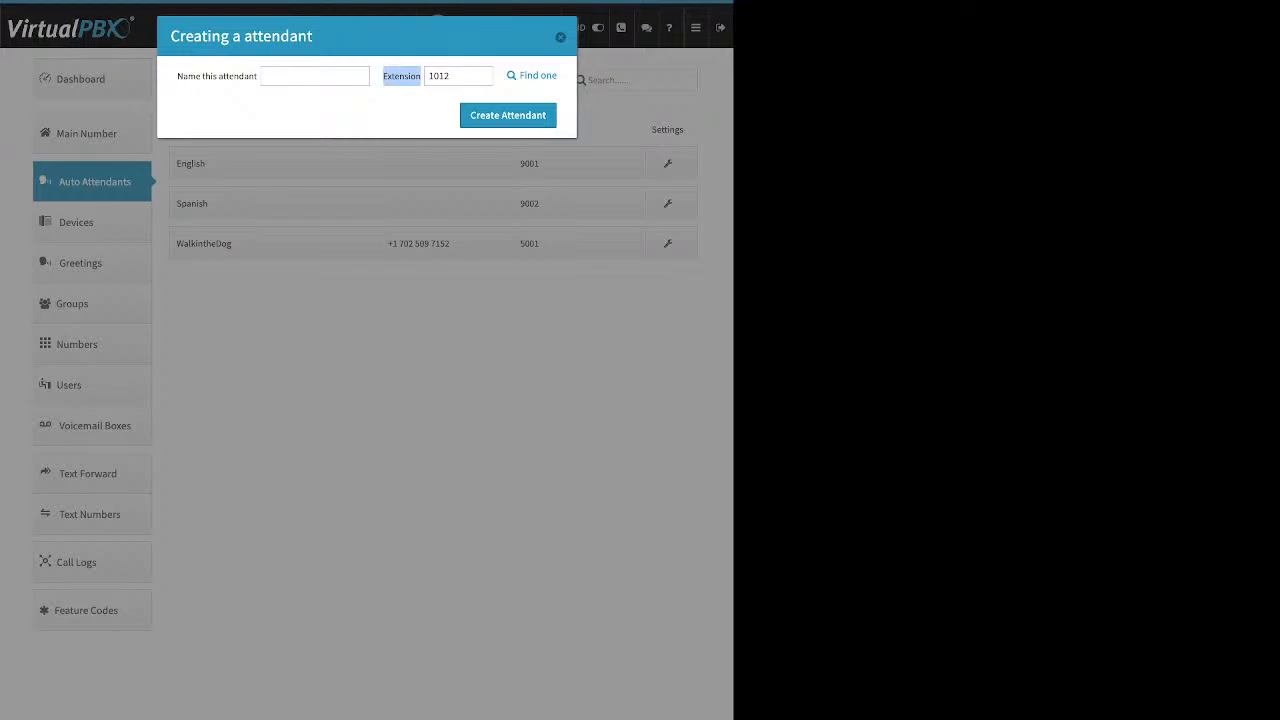
{"action": "left_click", "coordinate": [560, 37]}
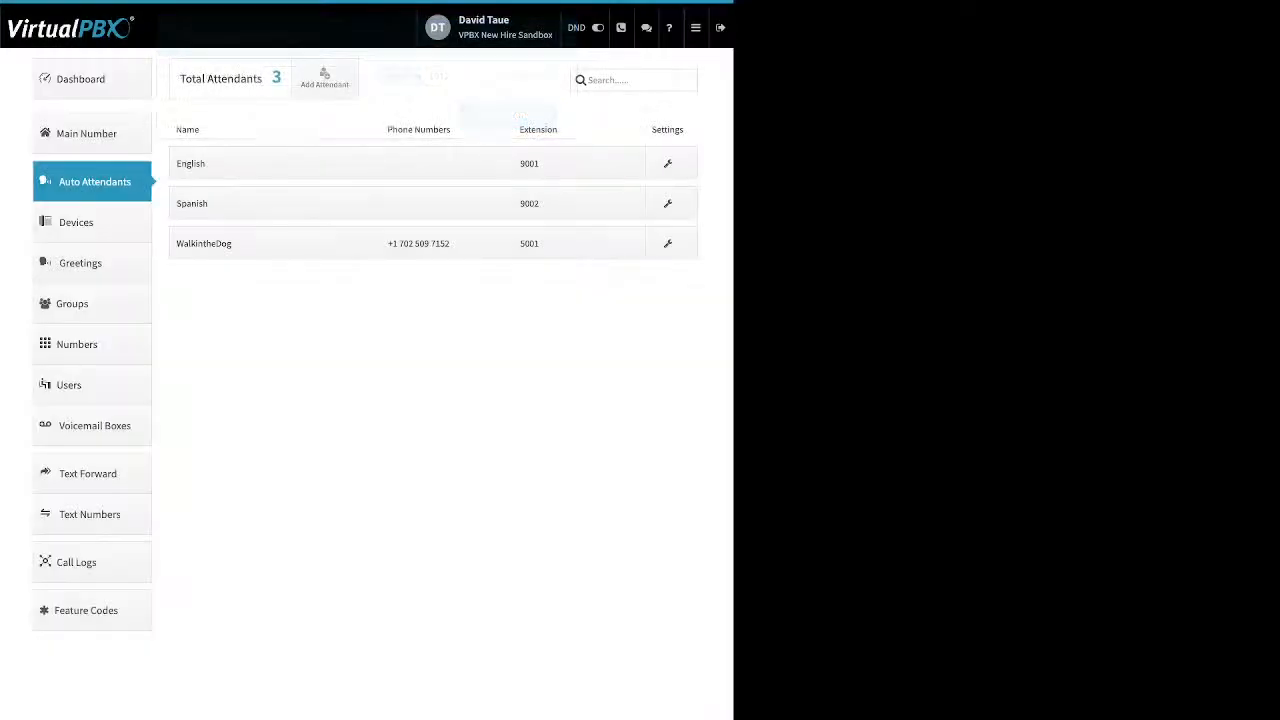
Review the WalkintheDog attendant's Main Menu availability, switching it on and off, and leave without saving
{"action": "left_click", "coordinate": [204, 243]}
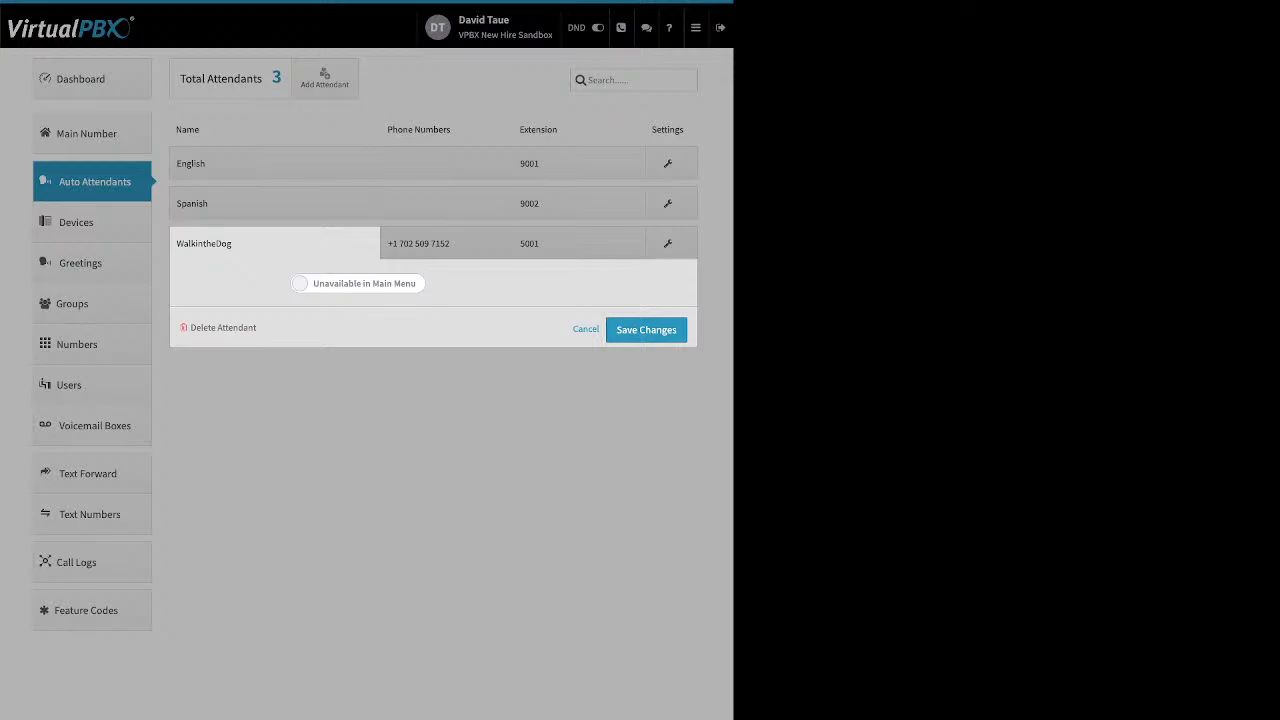
{"action": "left_click", "coordinate": [358, 284]}
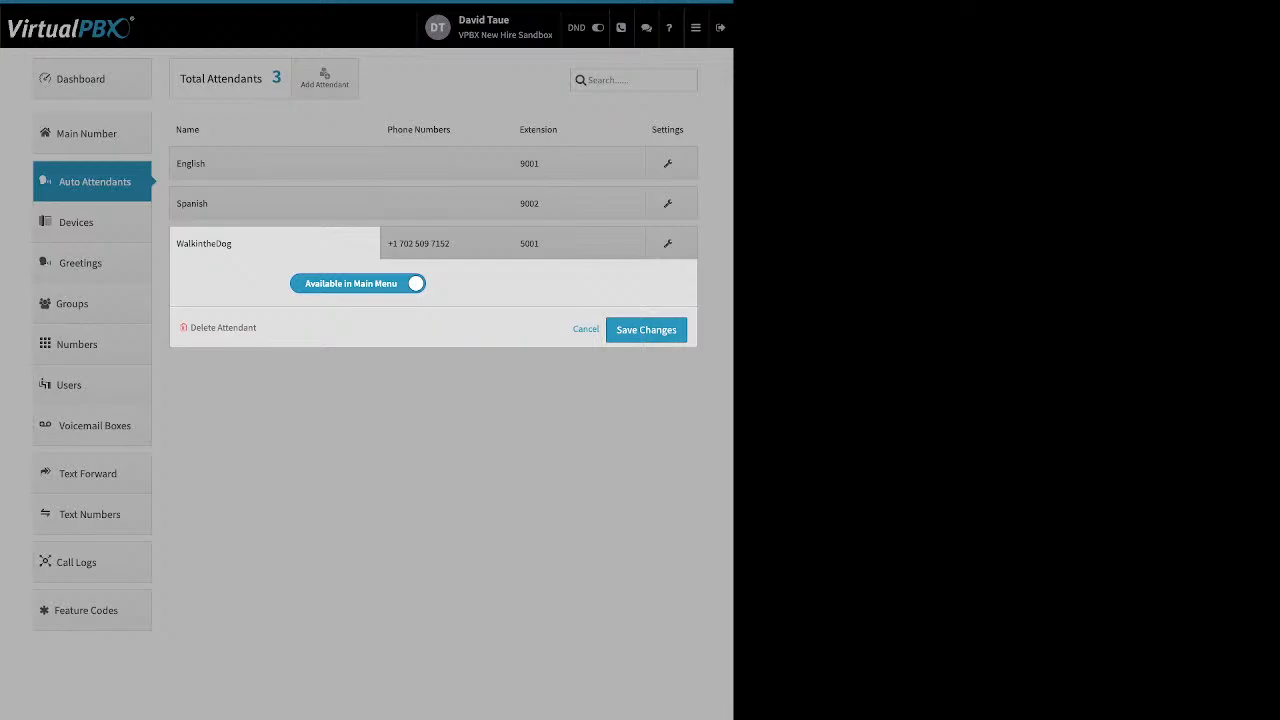
{"action": "left_click", "coordinate": [400, 283]}
{"action": "left_click", "coordinate": [440, 244]}
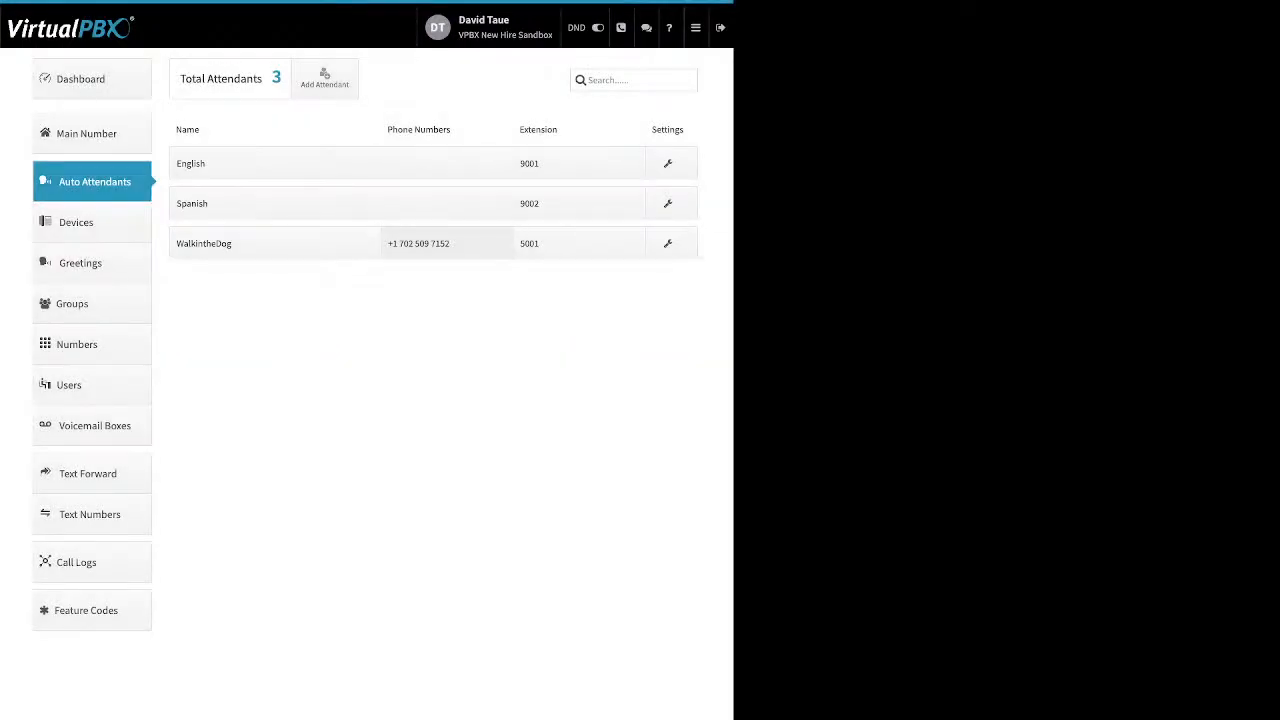
Review WalkintheDog's phone number assignment choices and the assigned number's Caller-ID, e911, Prepend and Sync options without changing anything
{"action": "left_click", "coordinate": [446, 244]}
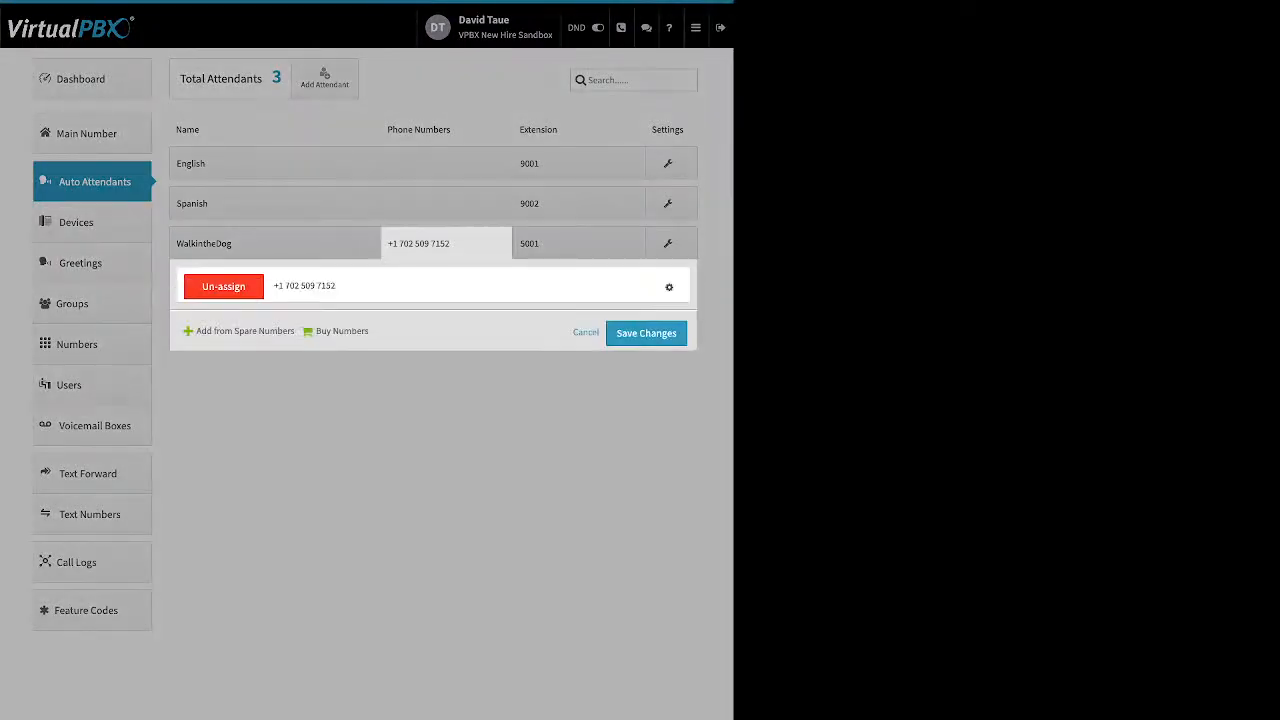
{"action": "left_click_drag", "start_coordinate": [197, 331], "coordinate": [244, 331]}
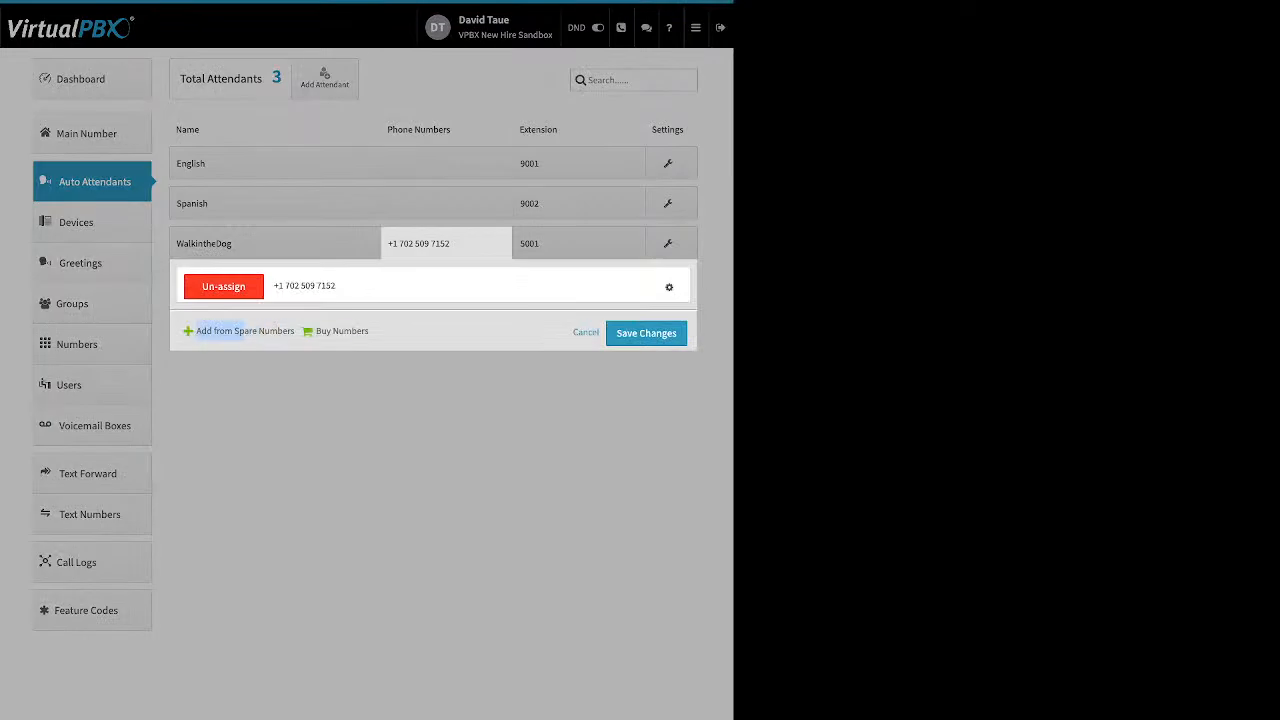
{"action": "left_click", "coordinate": [669, 287]}
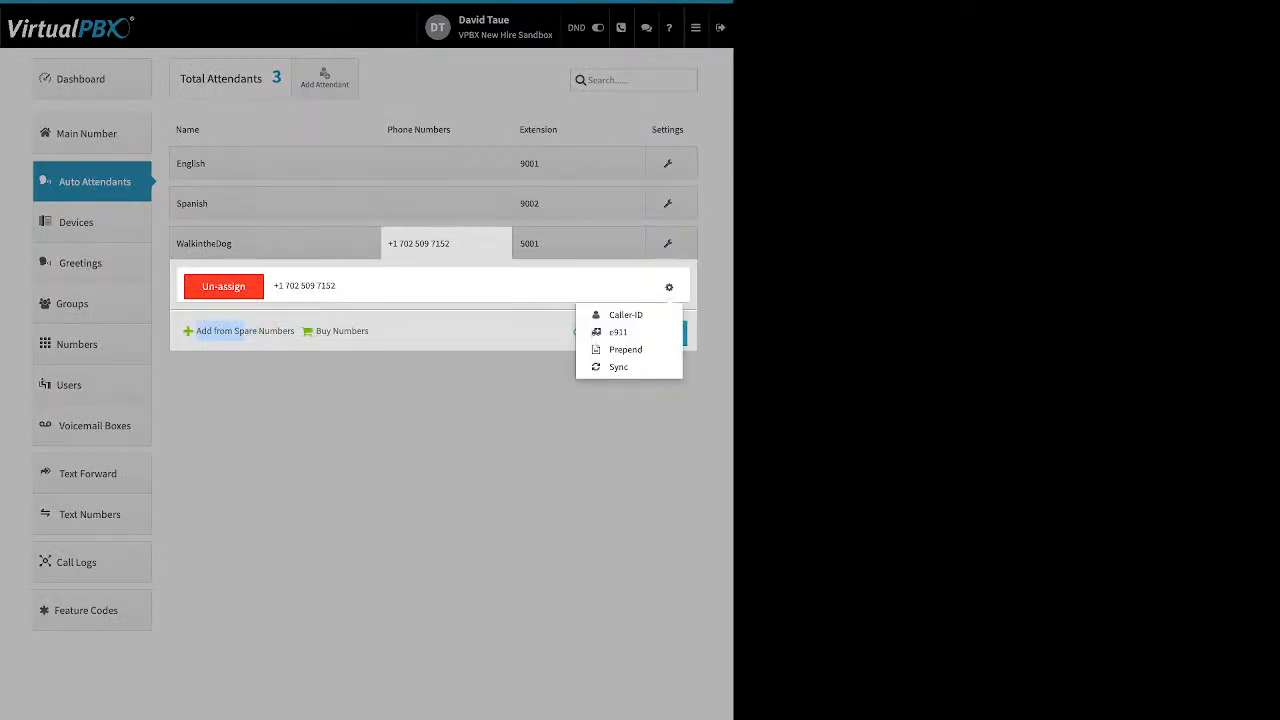
{"action": "left_click", "coordinate": [446, 244]}
Review WalkintheDog's call handling for Open Hours, After Hours and Holidays, and leave it unchanged
{"action": "left_click", "coordinate": [578, 244]}
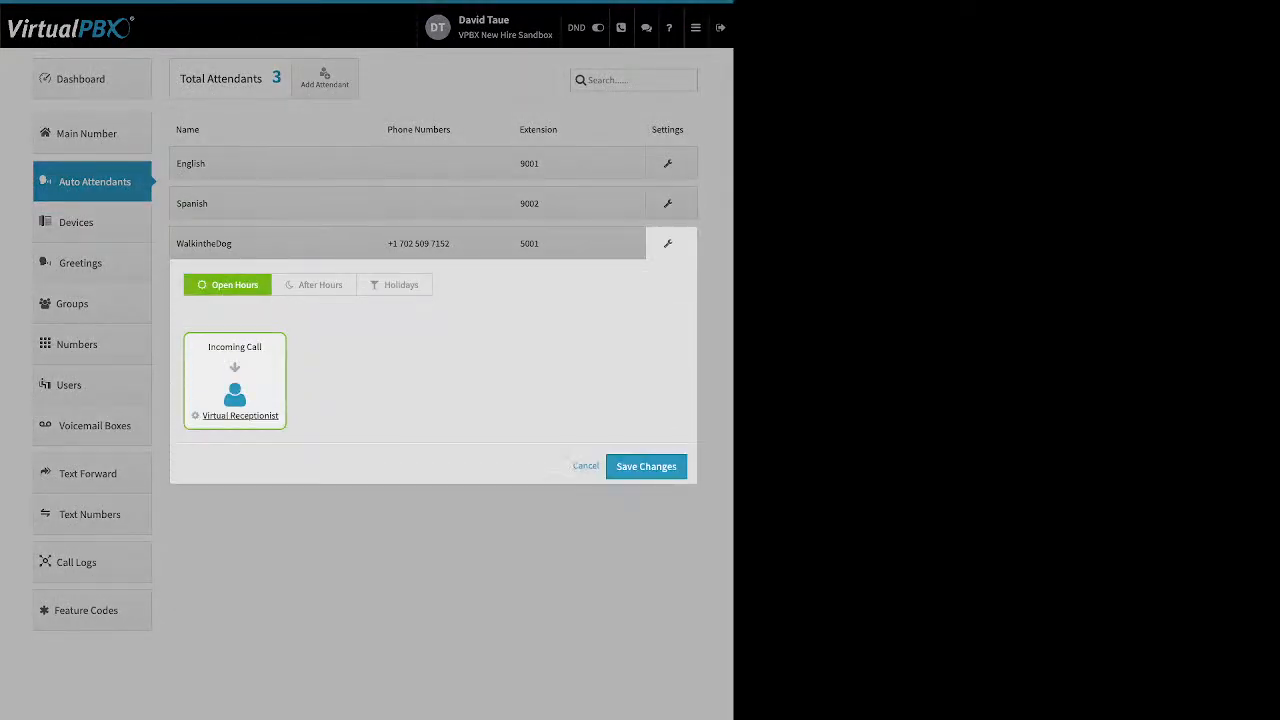
{"action": "left_click", "coordinate": [314, 285]}
{"action": "left_click", "coordinate": [394, 285]}
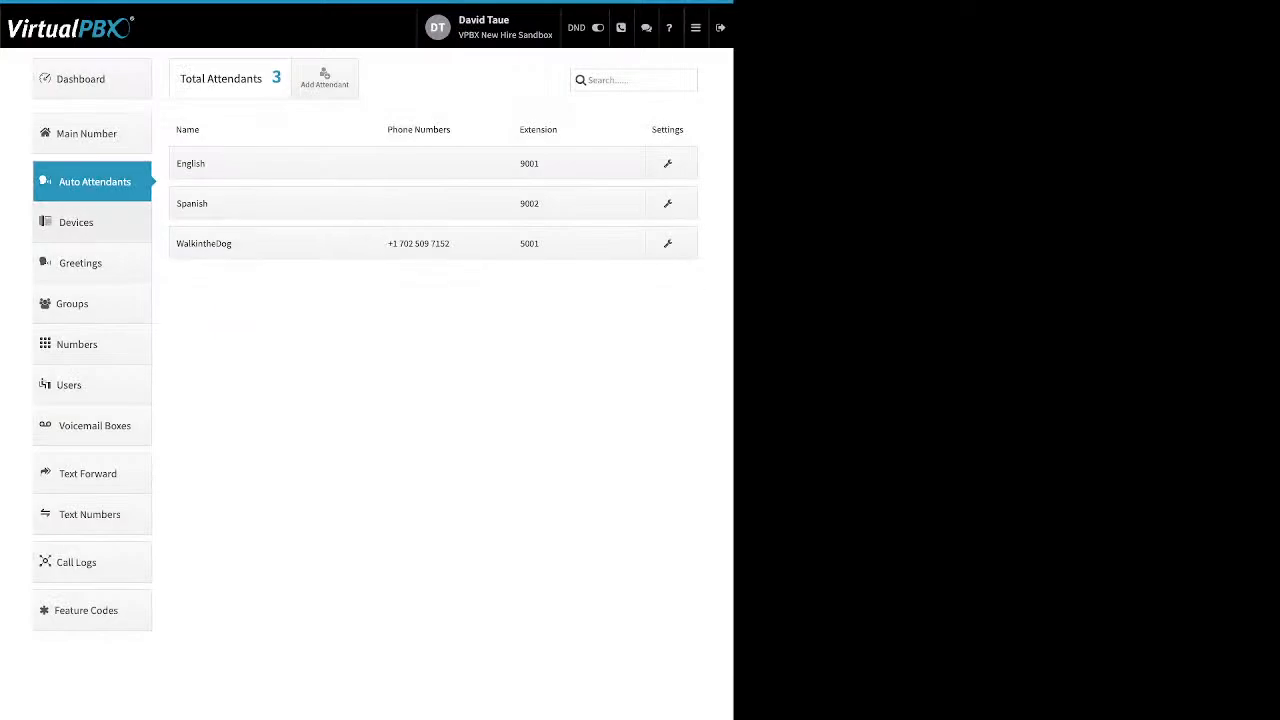
Review the device list, the device types that can be added and the new softphone form, and close it without creating a device
{"action": "left_click", "coordinate": [90, 223]}
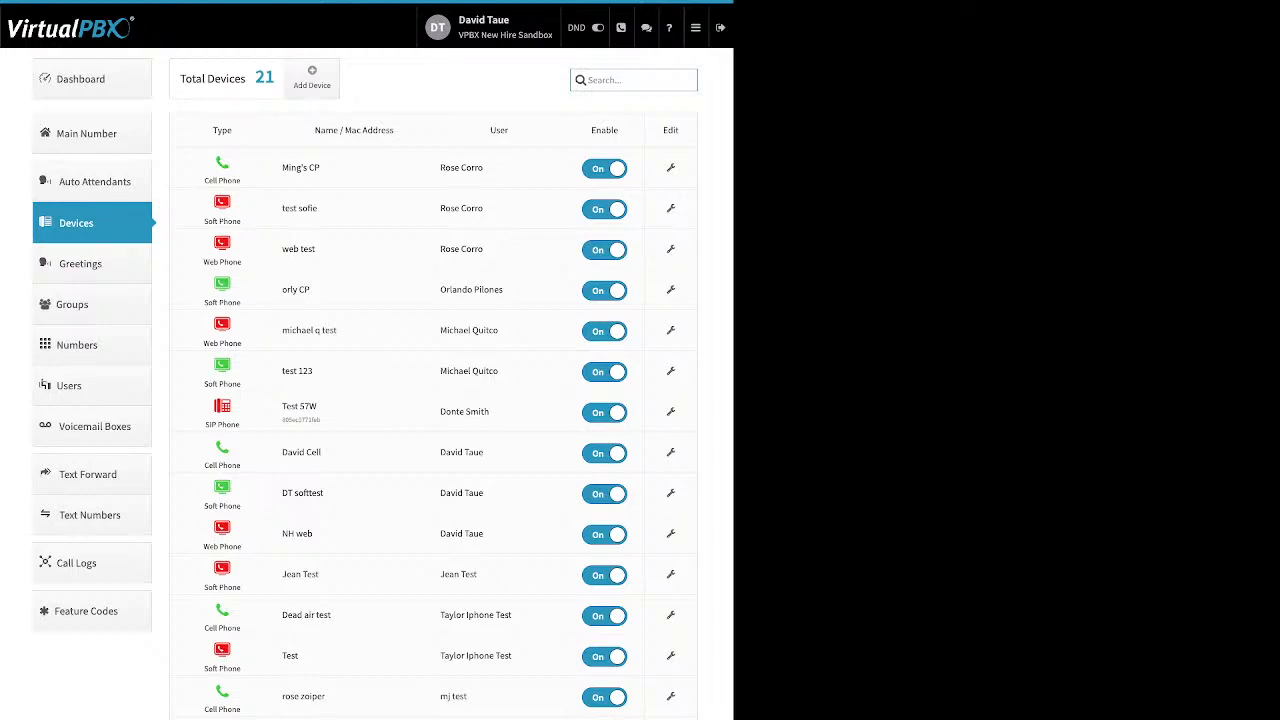
{"action": "left_click", "coordinate": [312, 78]}
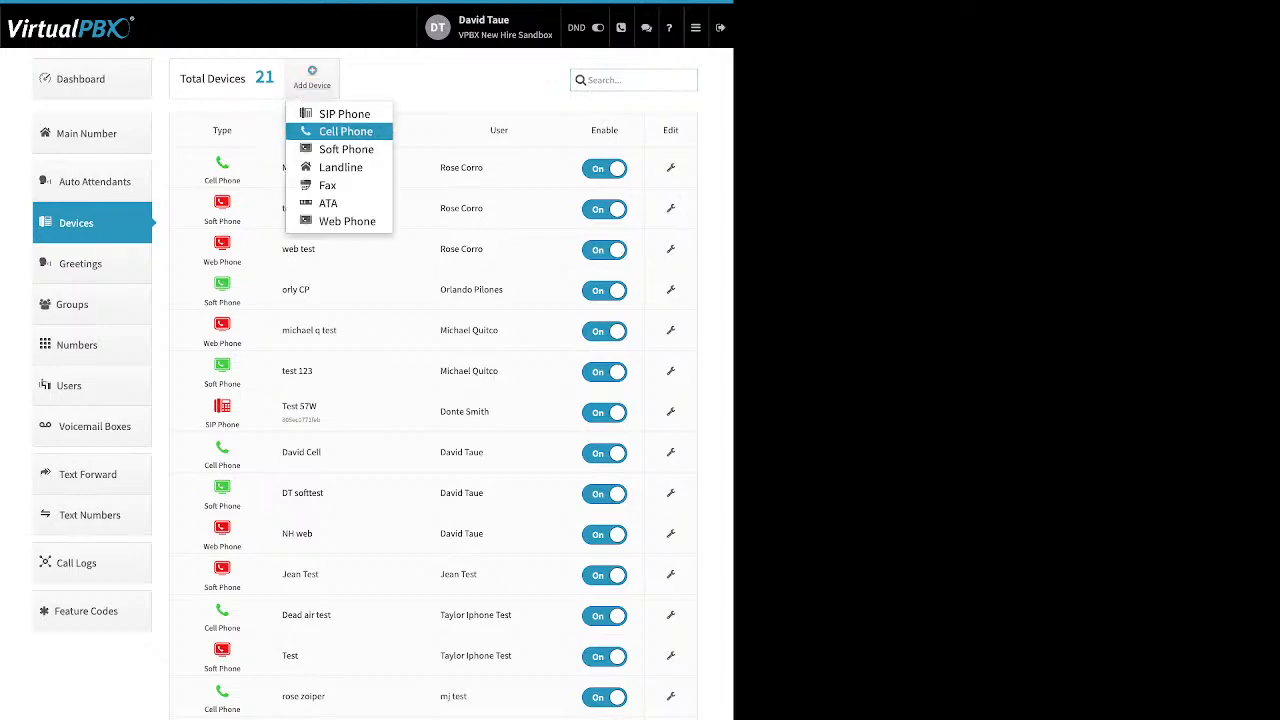
{"action": "left_click", "coordinate": [345, 131]}
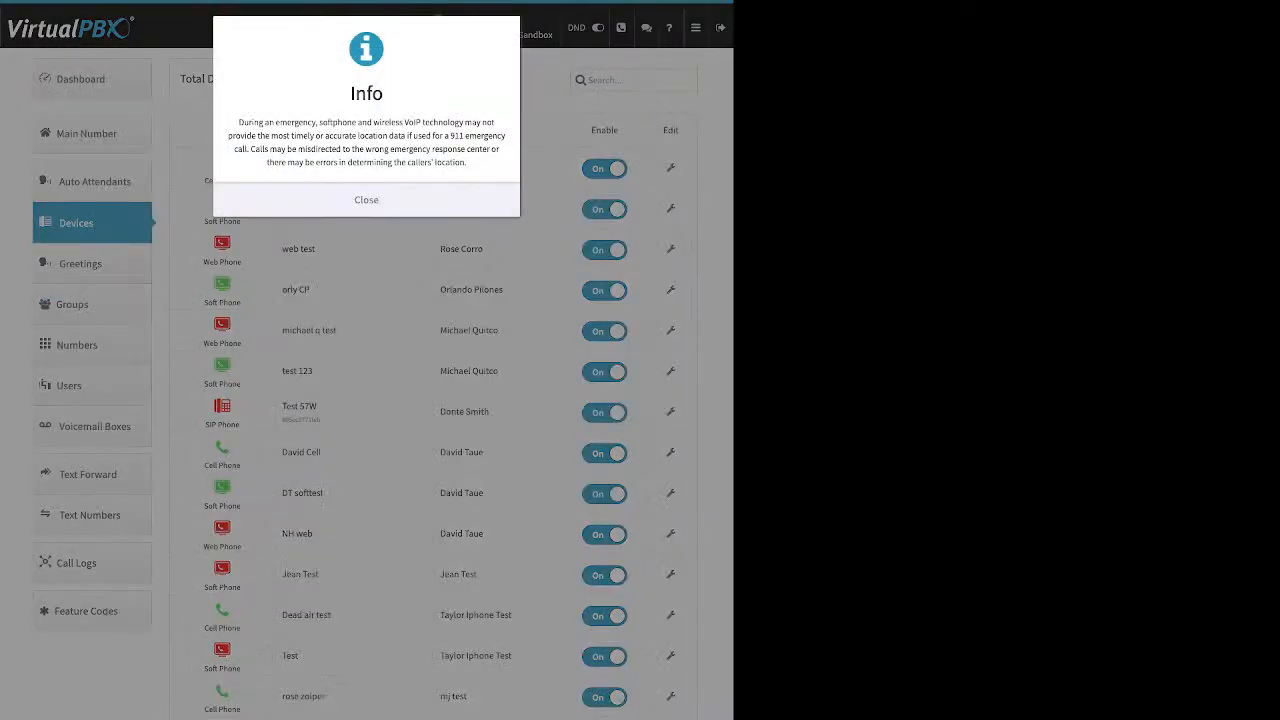
{"action": "left_click", "coordinate": [366, 200]}
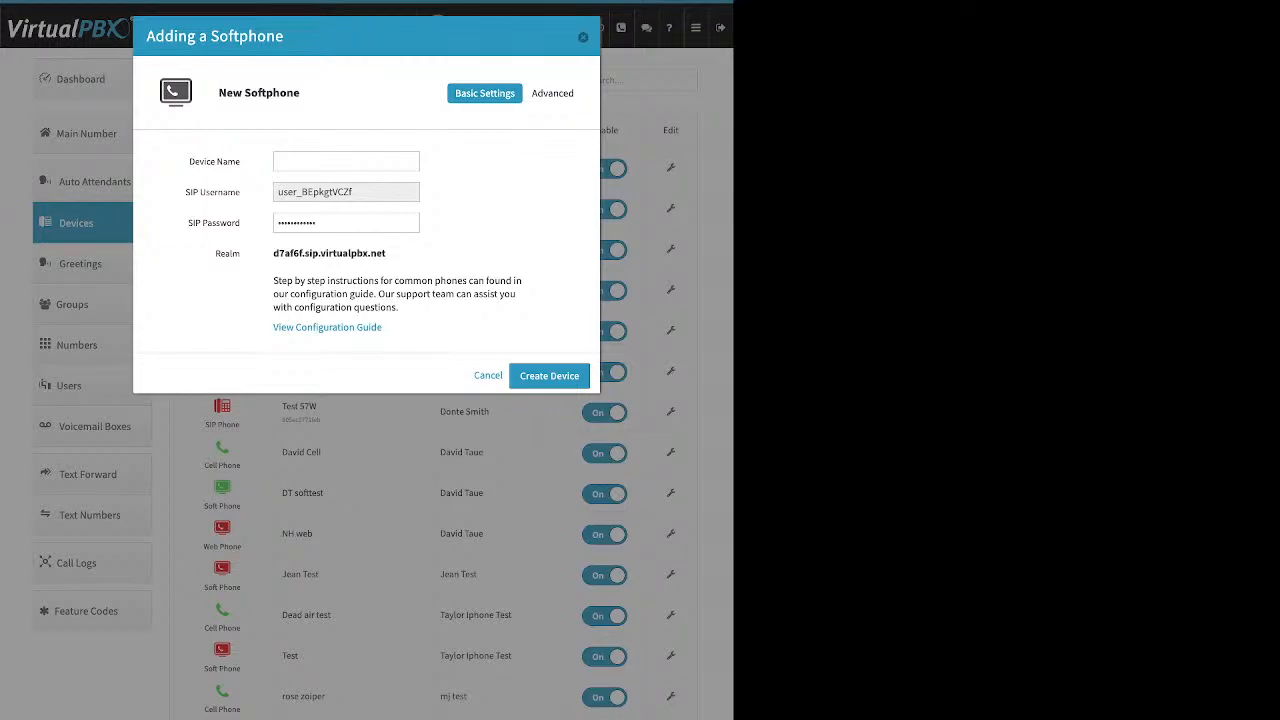
{"action": "key", "text": "Escape"}
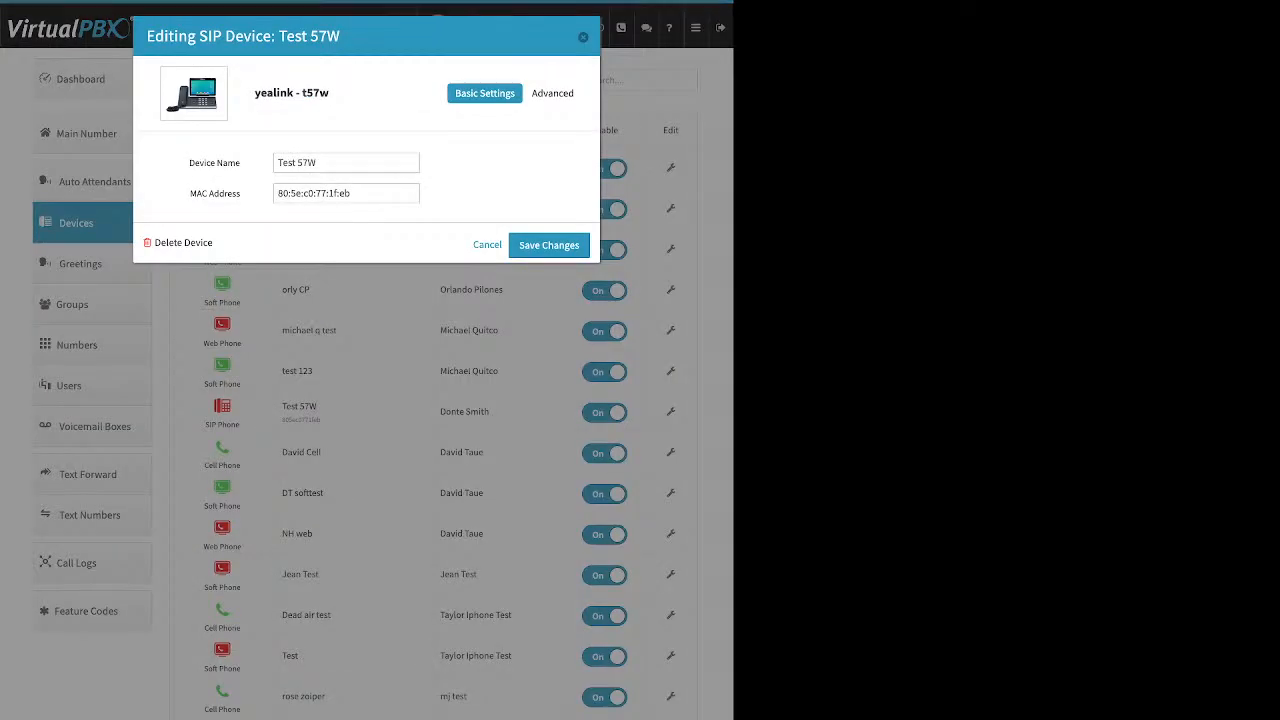
In the Test 57W phone's audio settings, add the G722 codec to the selected codecs and return it to the available ones
{"action": "left_click", "coordinate": [556, 93]}
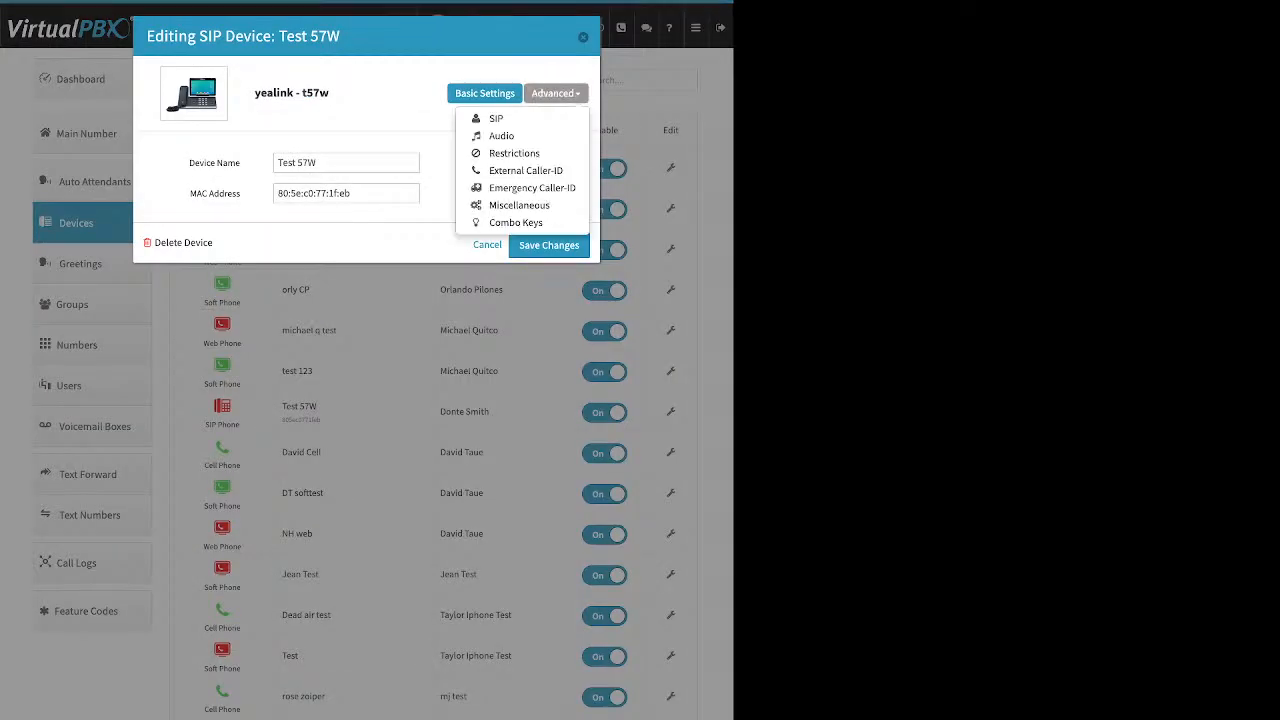
{"action": "left_click", "coordinate": [502, 136]}
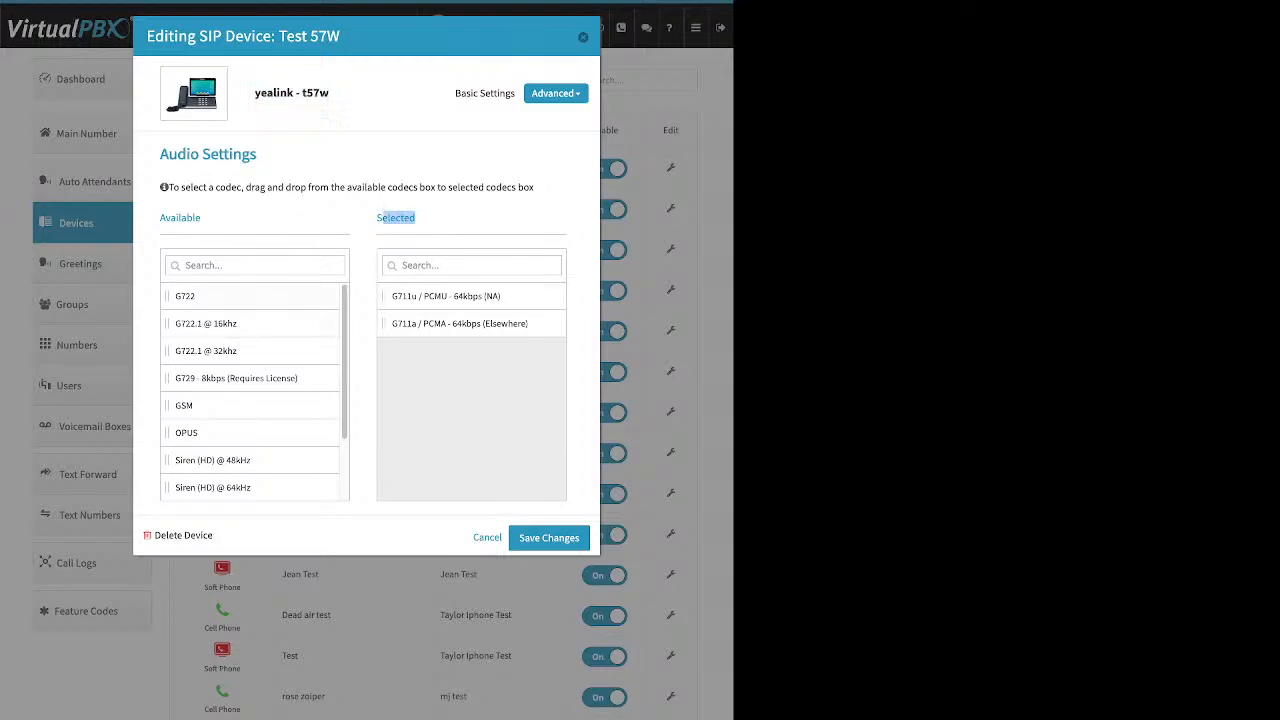
{"action": "left_click_drag", "start_coordinate": [208, 296], "coordinate": [492, 420]}
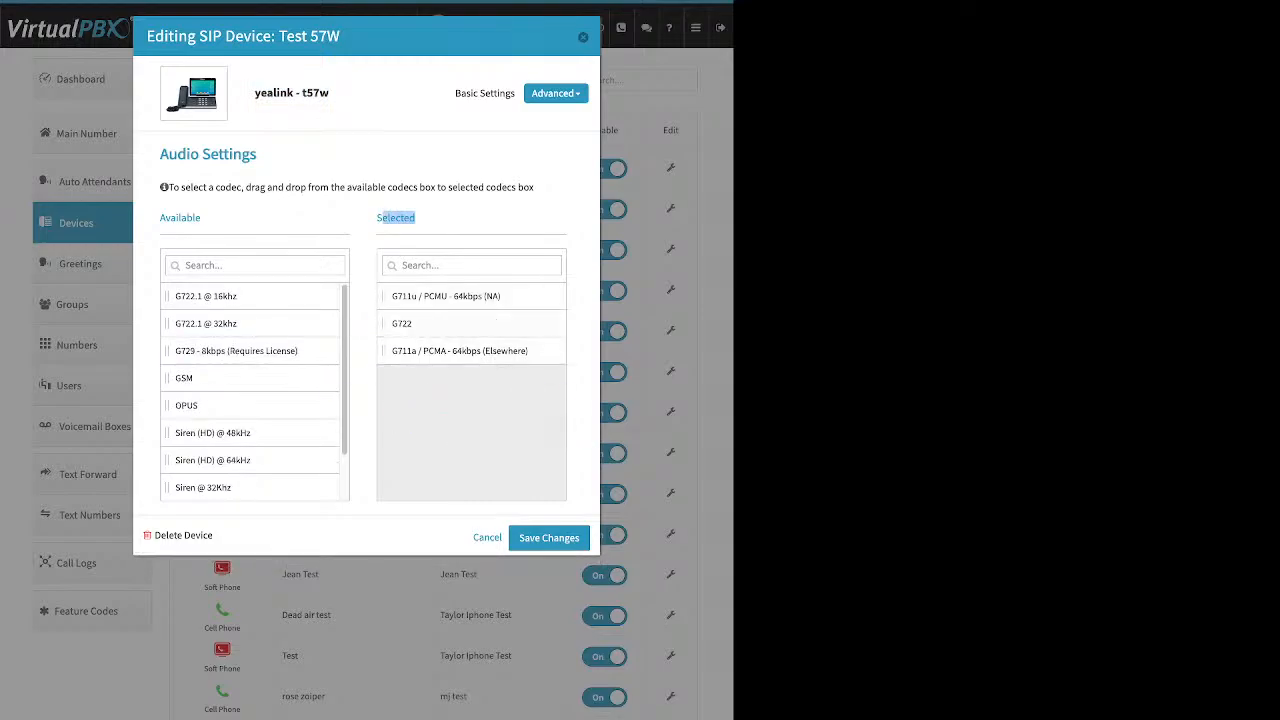
{"action": "left_click_drag", "start_coordinate": [401, 323], "coordinate": [190, 323]}
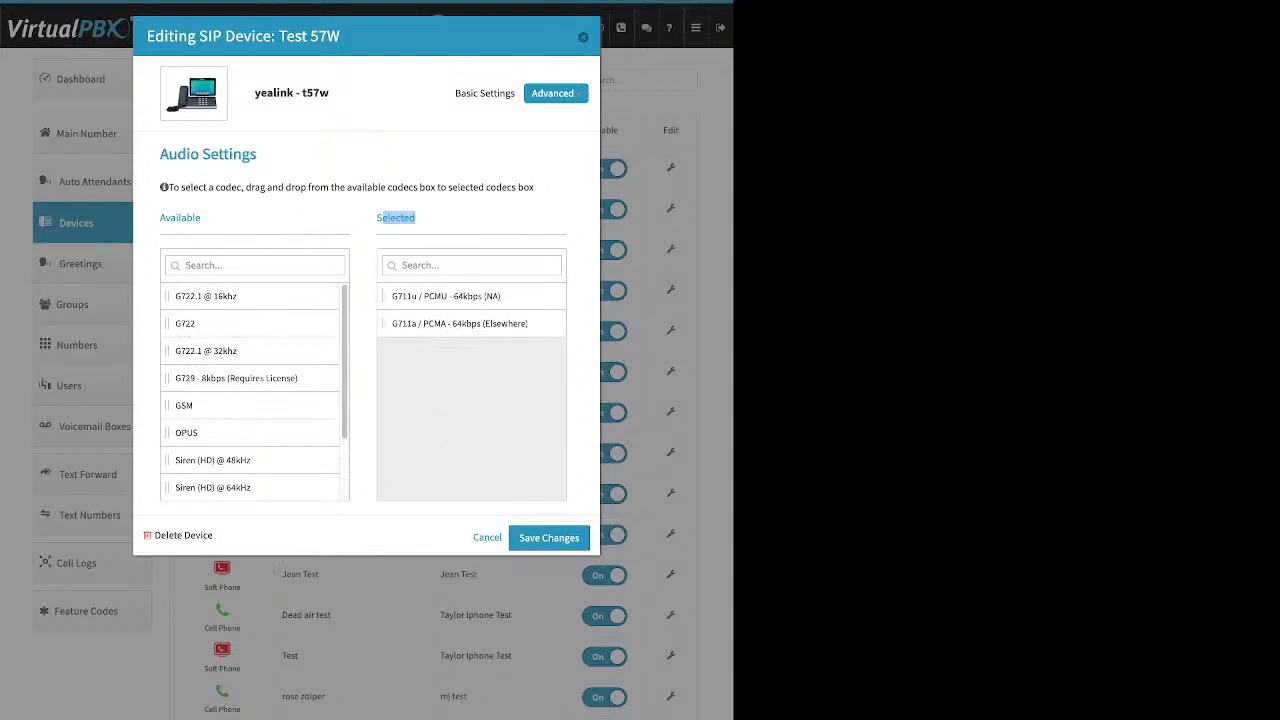
Review the Test 57W phone's External Caller-ID and Emergency Caller-ID settings, including the emergency address, and close without saving
{"action": "left_click", "coordinate": [556, 93]}
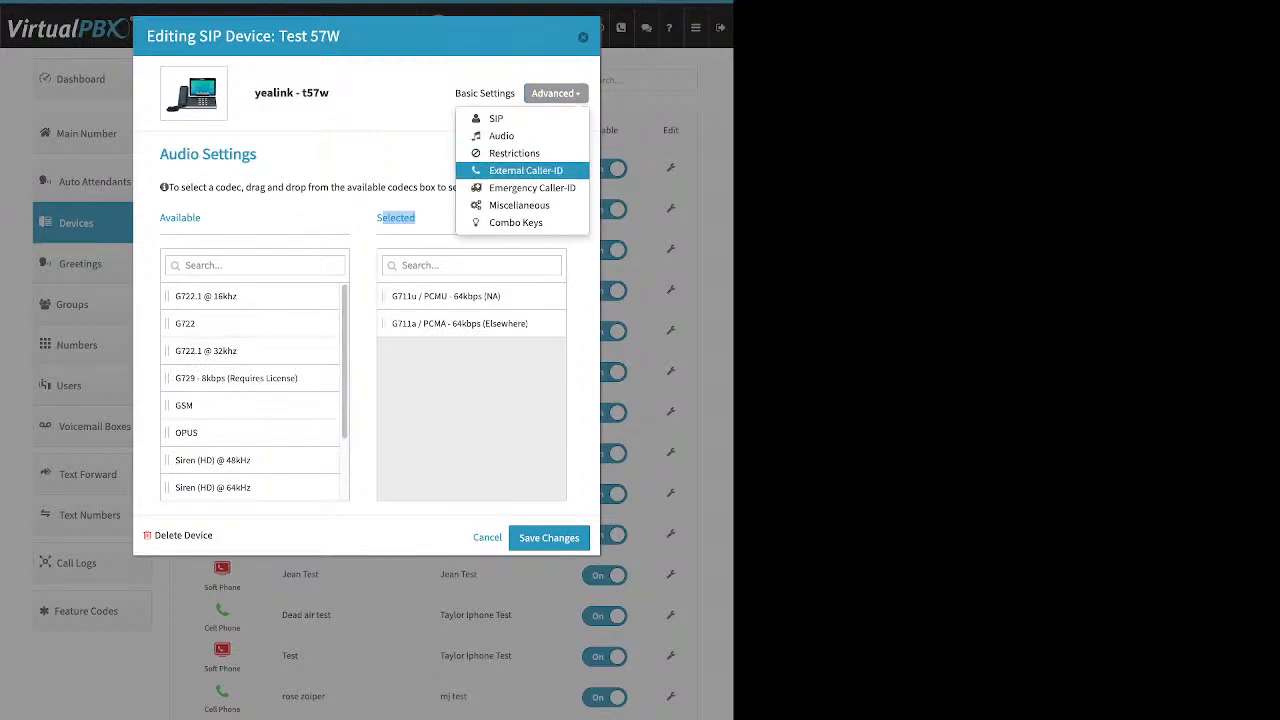
{"action": "left_click", "coordinate": [525, 170]}
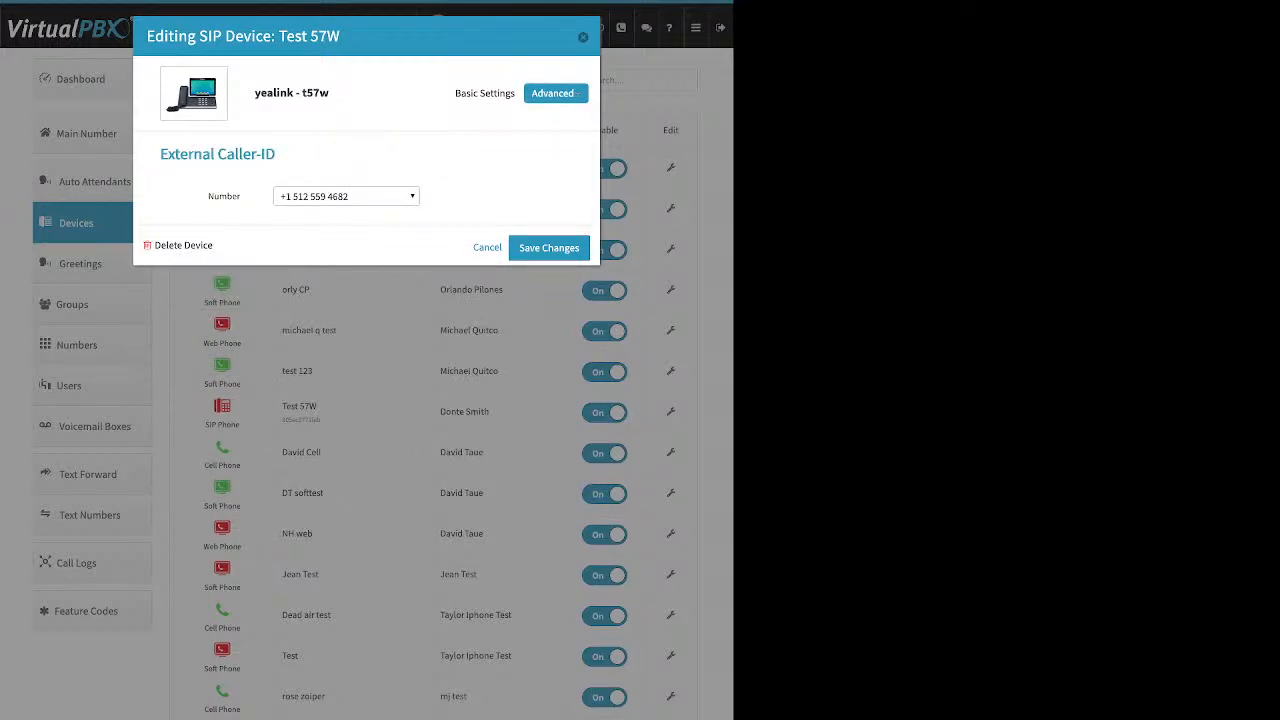
{"action": "left_click", "coordinate": [556, 93]}
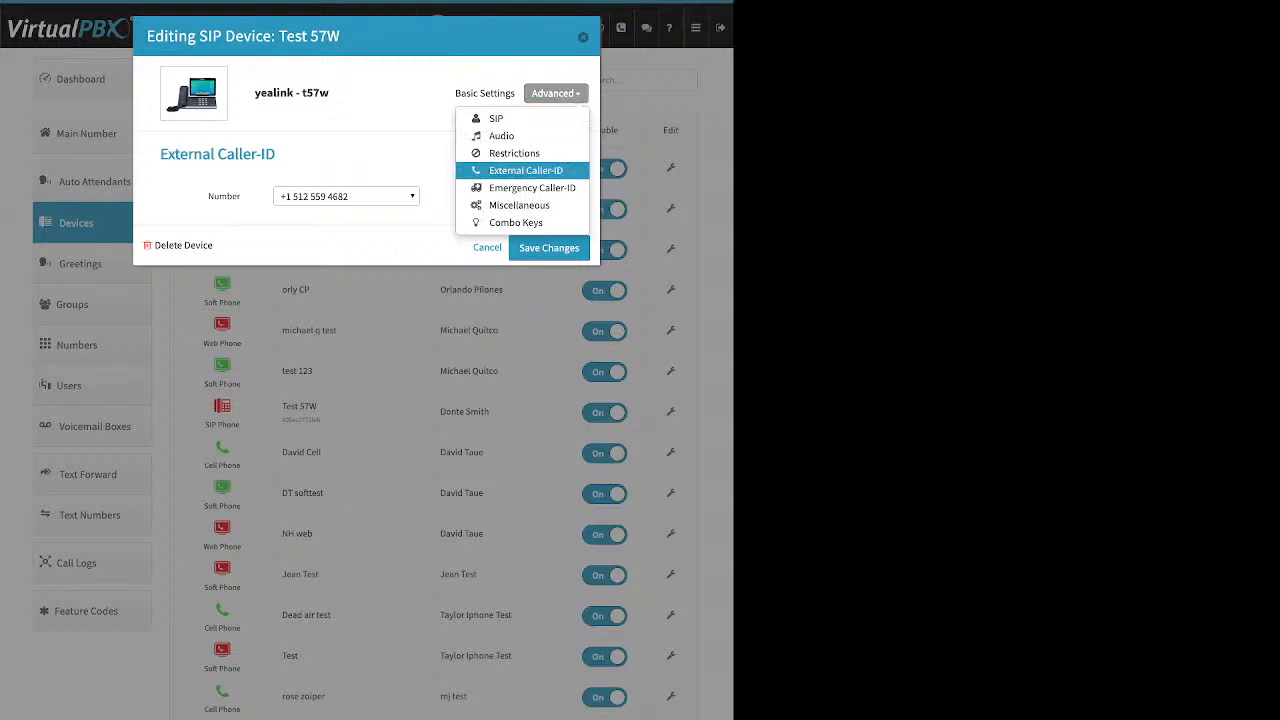
{"action": "left_click", "coordinate": [532, 187]}
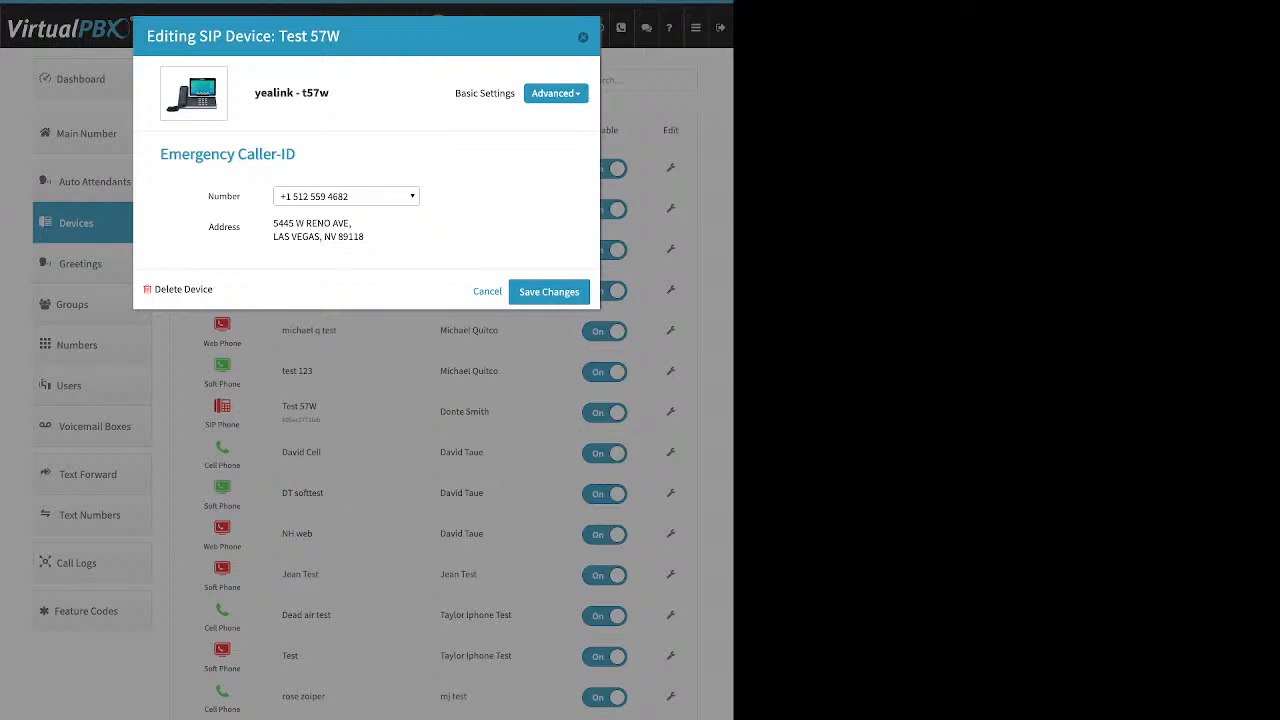
{"action": "left_click_drag", "start_coordinate": [364, 237], "coordinate": [273, 222]}
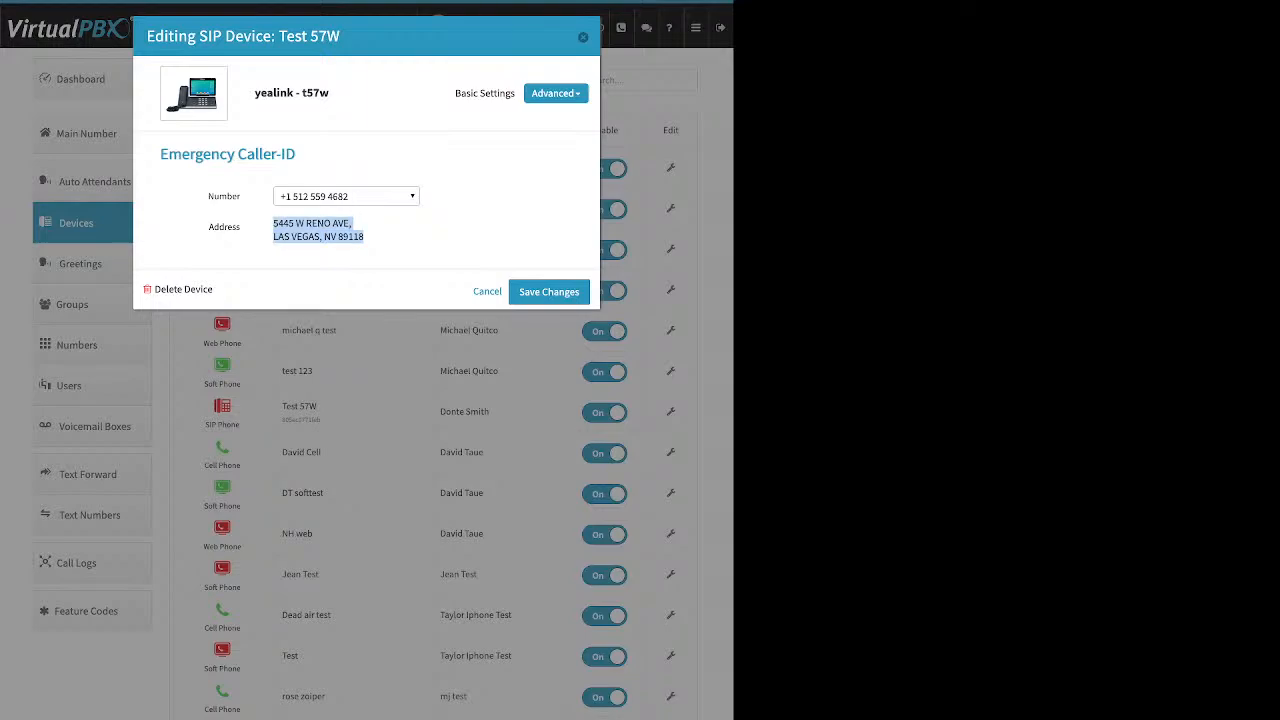
{"action": "left_click", "coordinate": [424, 232]}
{"action": "left_click", "coordinate": [556, 93]}
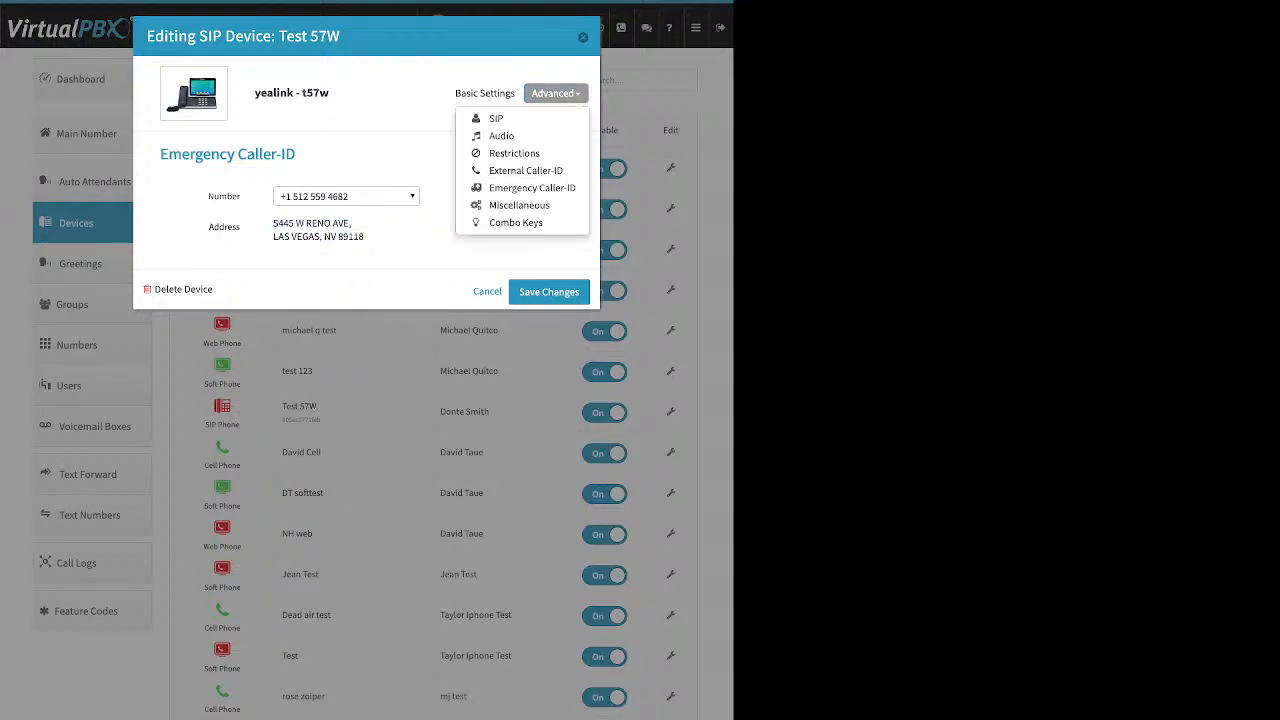
{"action": "left_click", "coordinate": [583, 37]}
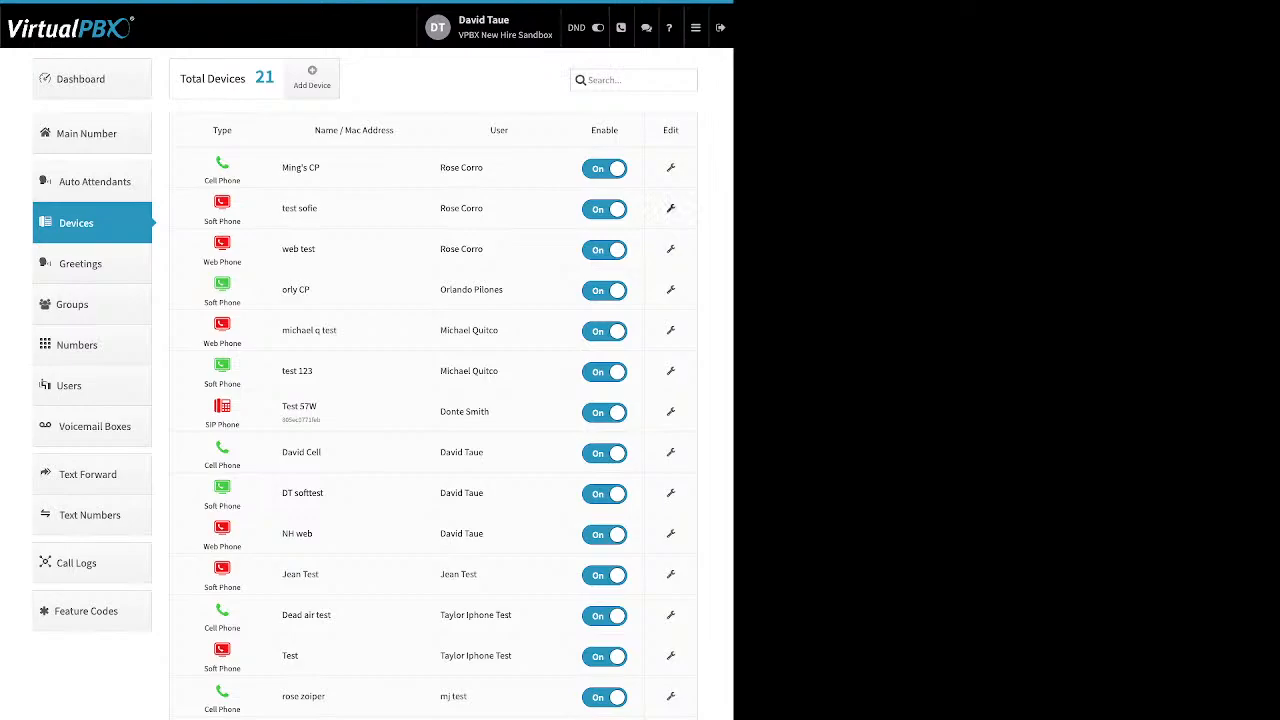
Review the available and selected audio codecs of the first soft phone in the device list, and leave without saving
{"action": "left_click", "coordinate": [670, 208]}
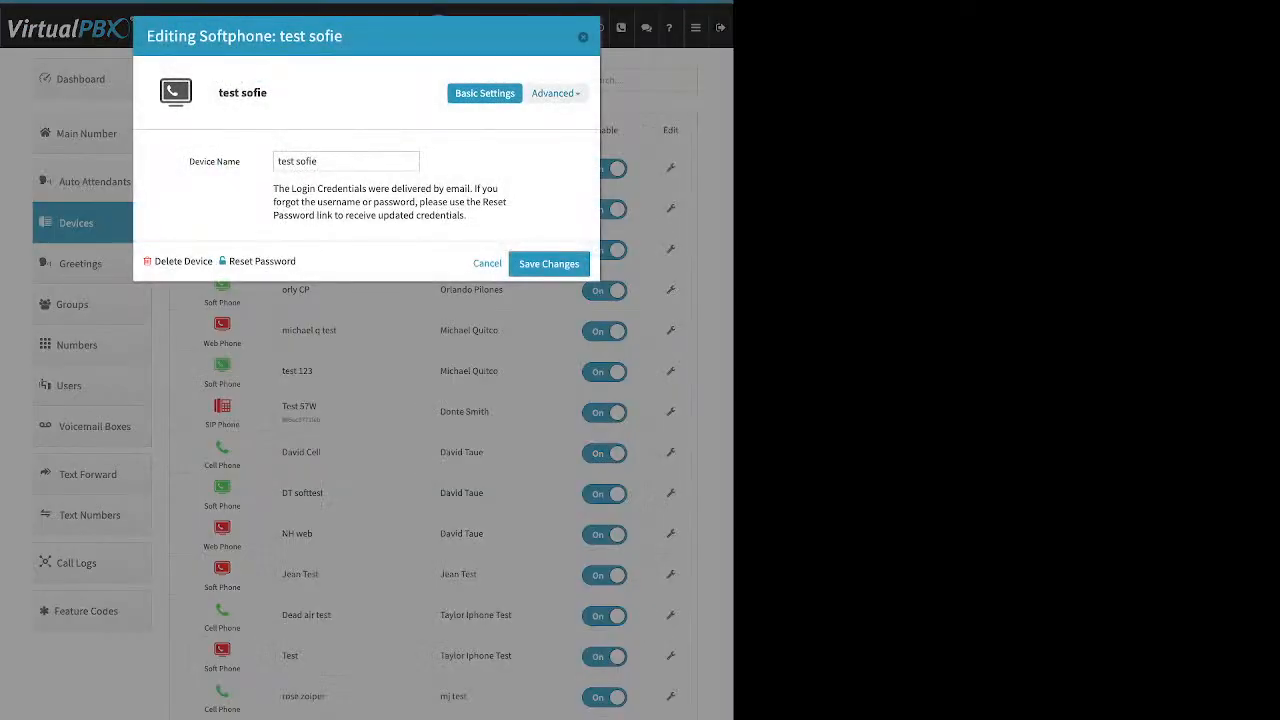
{"action": "left_click", "coordinate": [556, 93]}
{"action": "left_click", "coordinate": [501, 118]}
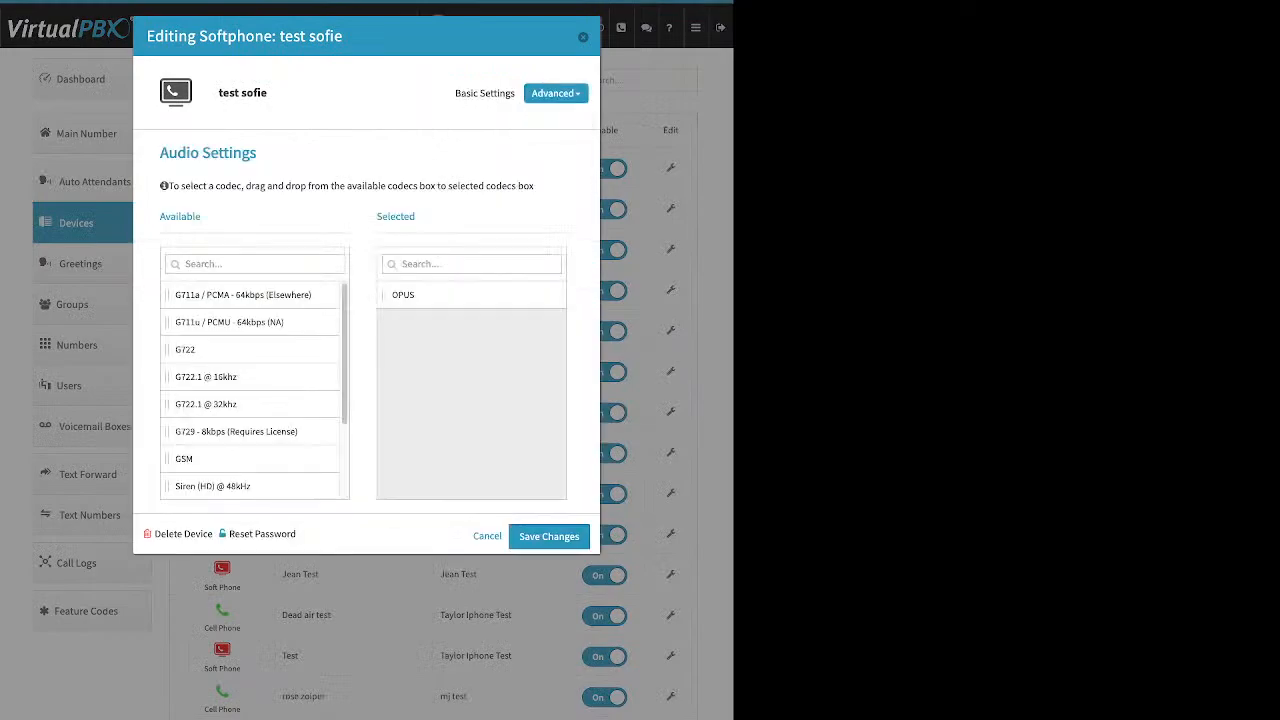
{"action": "left_click_drag", "start_coordinate": [377, 217], "coordinate": [400, 217]}
{"action": "left_click_drag", "start_coordinate": [401, 217], "coordinate": [397, 217]}
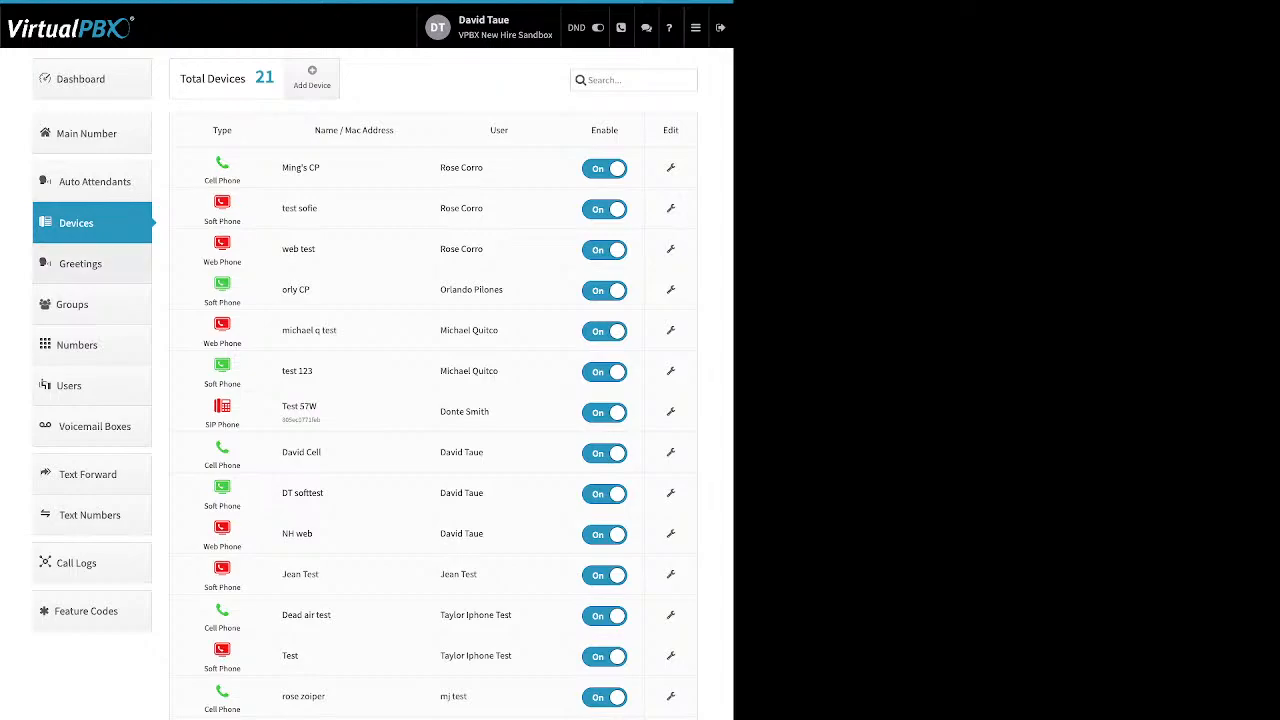
Examine the greetings list, including names, the Tts, Upload and Recording sources, and the Play and Download columns
{"action": "left_click", "coordinate": [80, 263]}
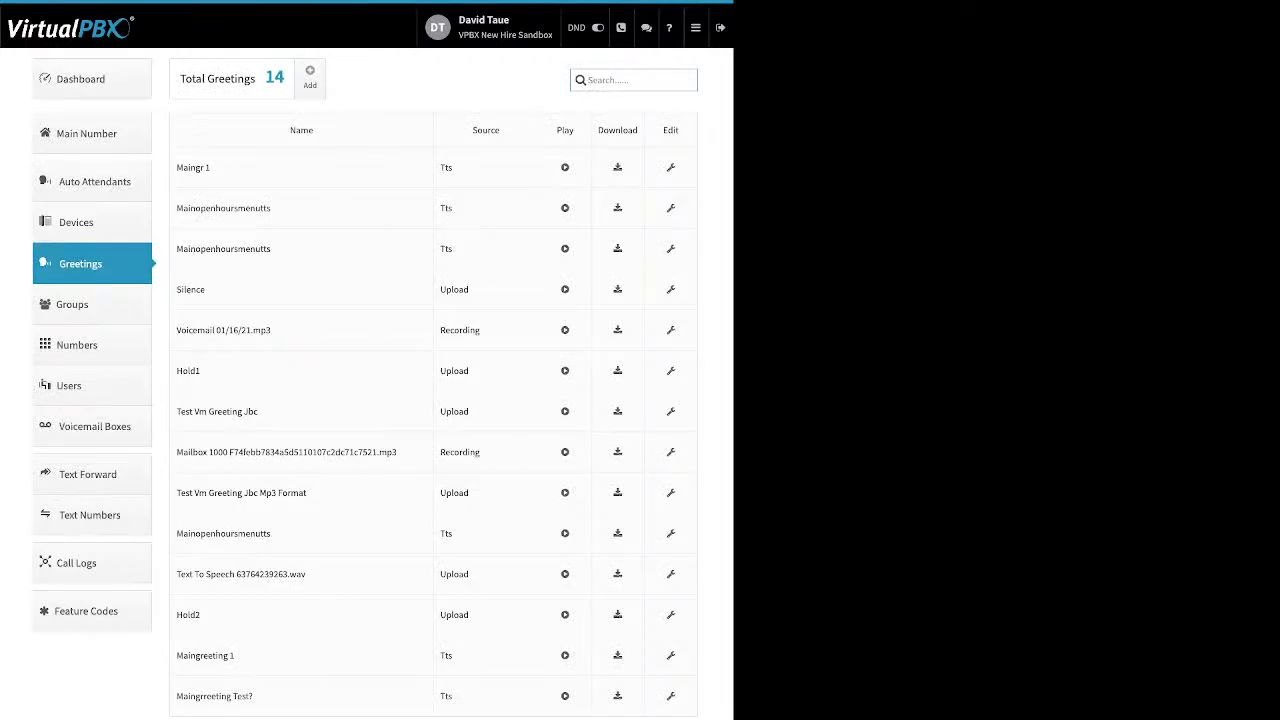
{"action": "left_click_drag", "start_coordinate": [177, 167], "coordinate": [211, 168]}
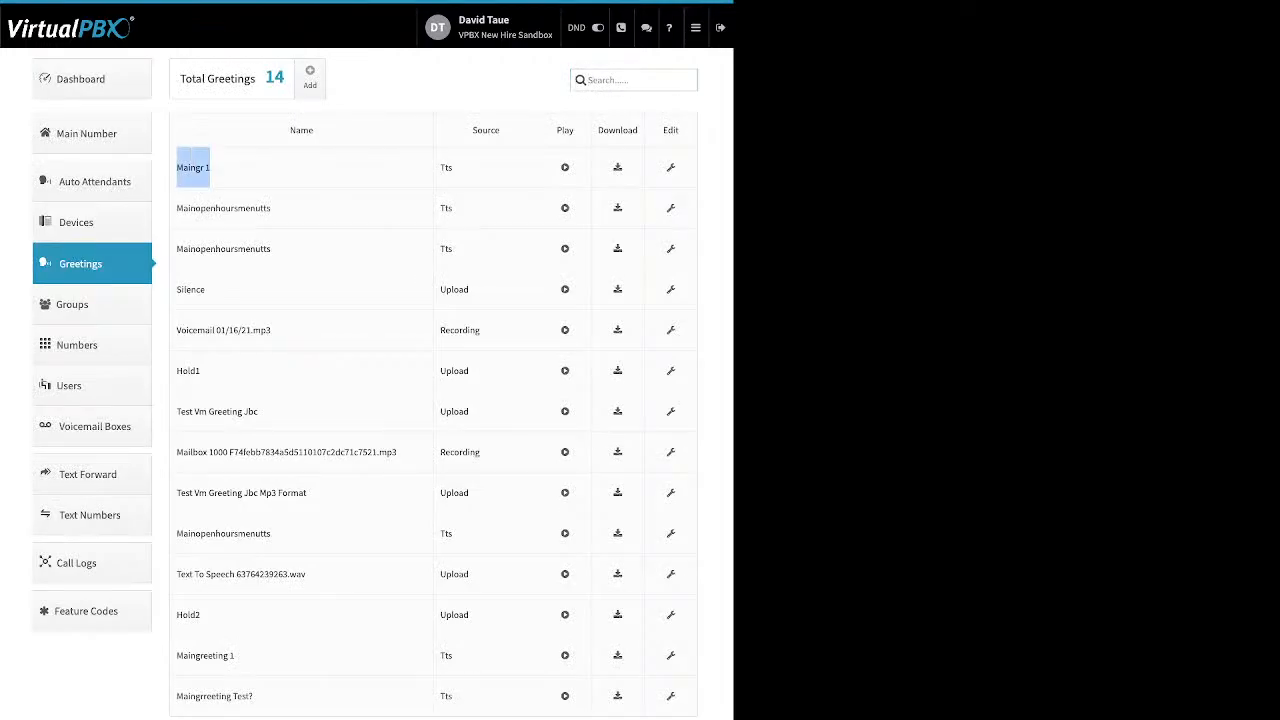
{"action": "double_click", "coordinate": [446, 168]}
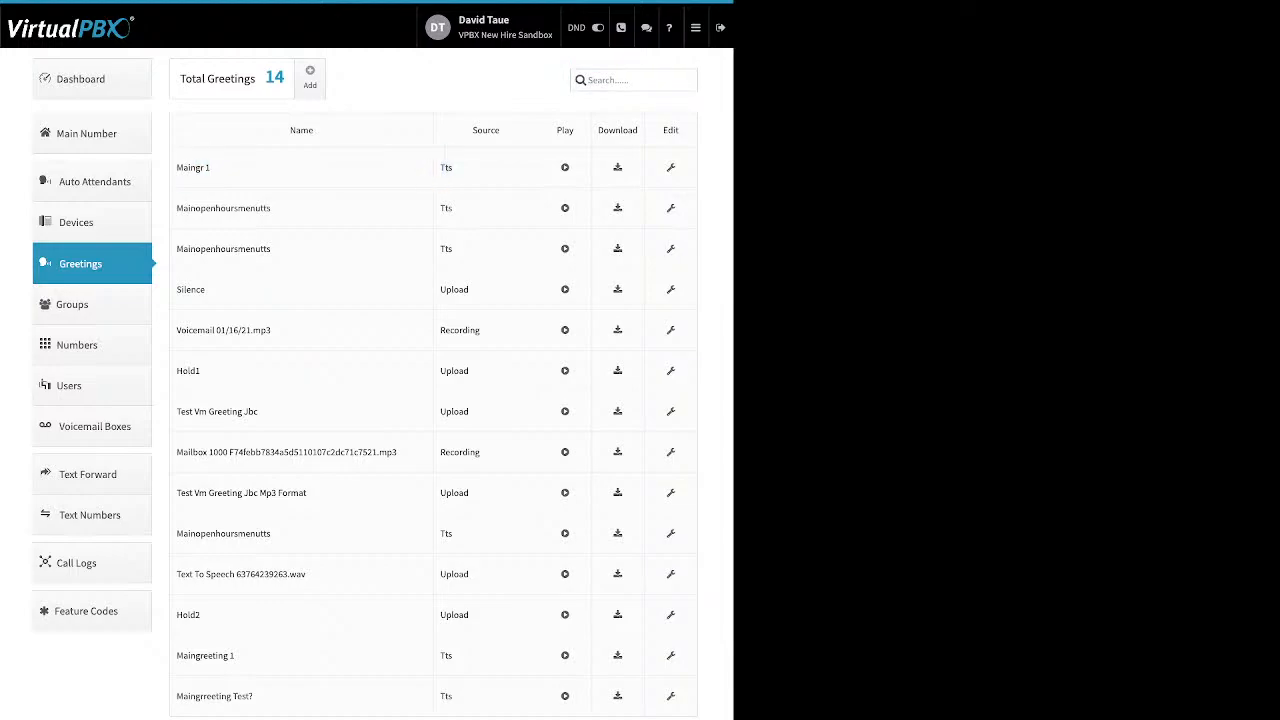
{"action": "double_click", "coordinate": [454, 290]}
{"action": "double_click", "coordinate": [459, 330]}
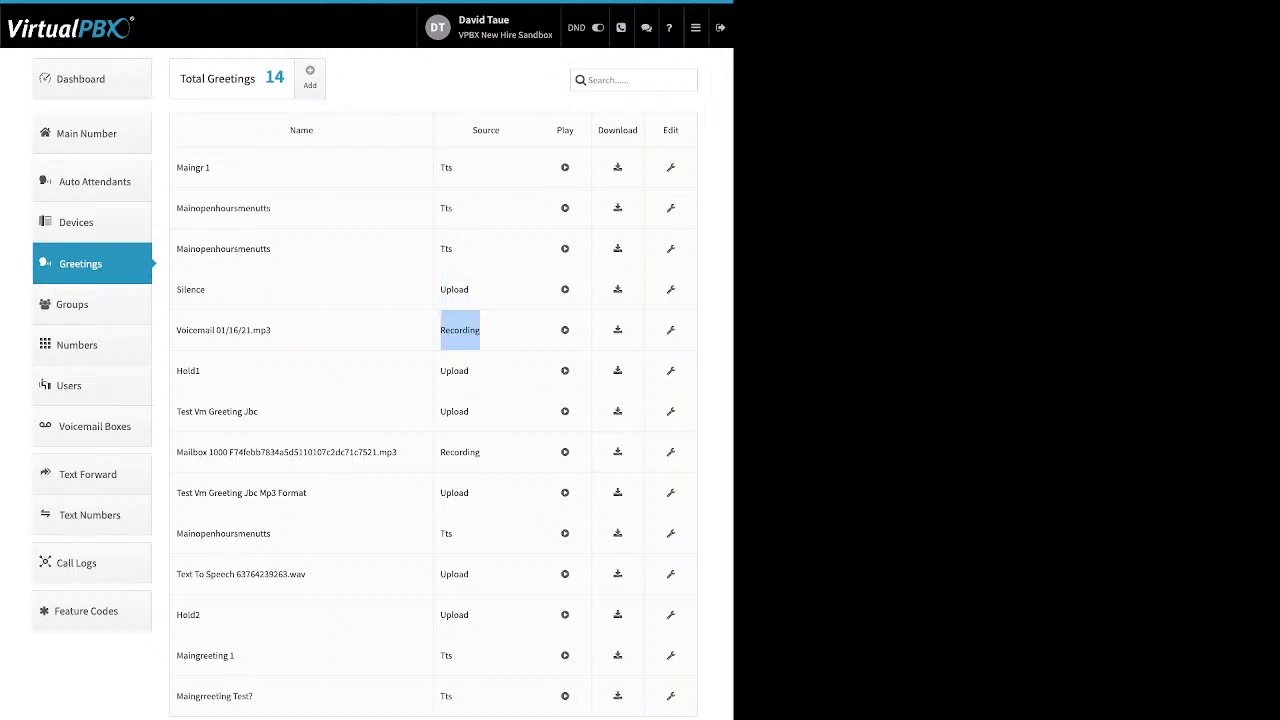
{"action": "double_click", "coordinate": [565, 130]}
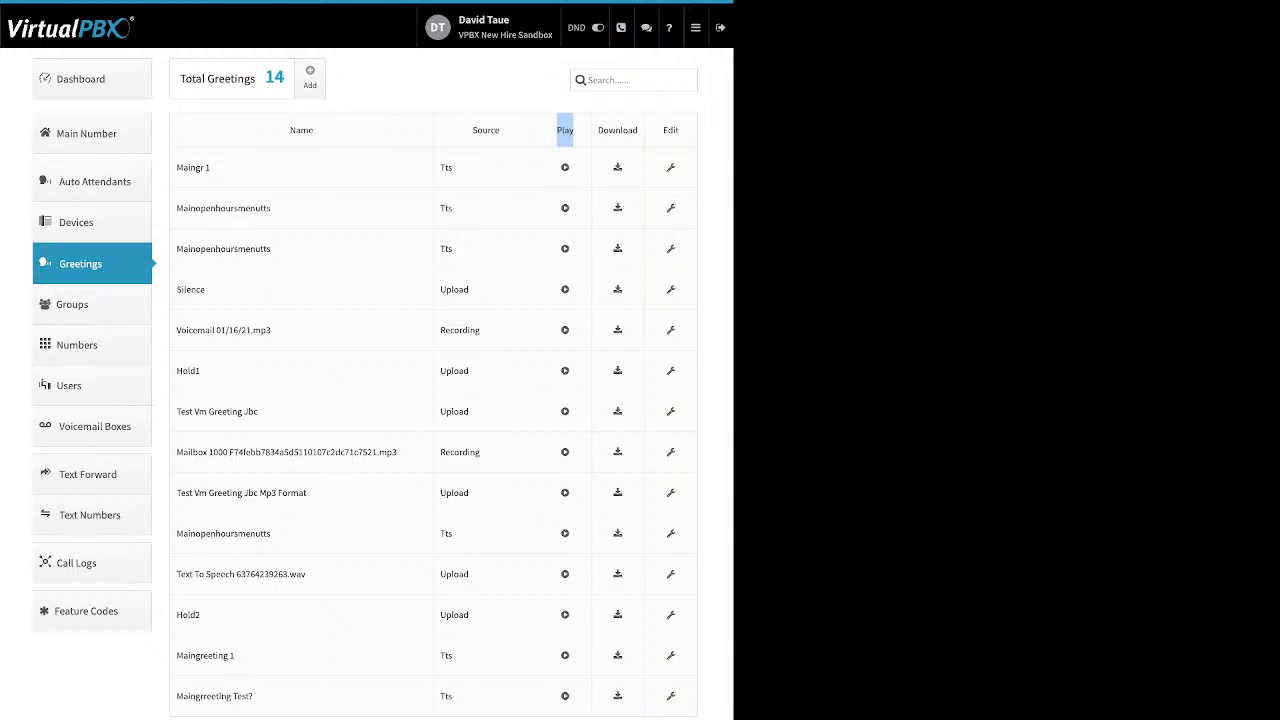
{"action": "left_click_drag", "start_coordinate": [639, 130], "coordinate": [597, 130]}
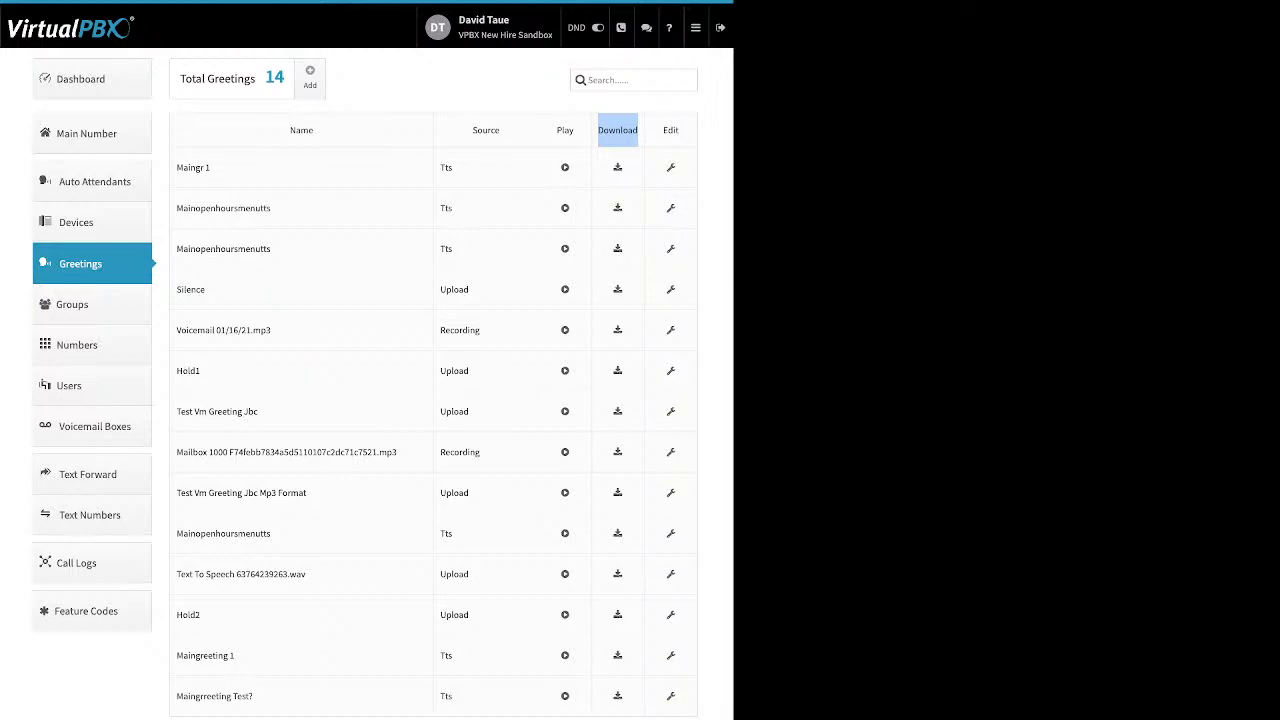
Rename the third greeting in the list, the second one called MainOpenHoursMenuTTS, to Main1 and save the change
{"action": "left_click", "coordinate": [670, 248]}
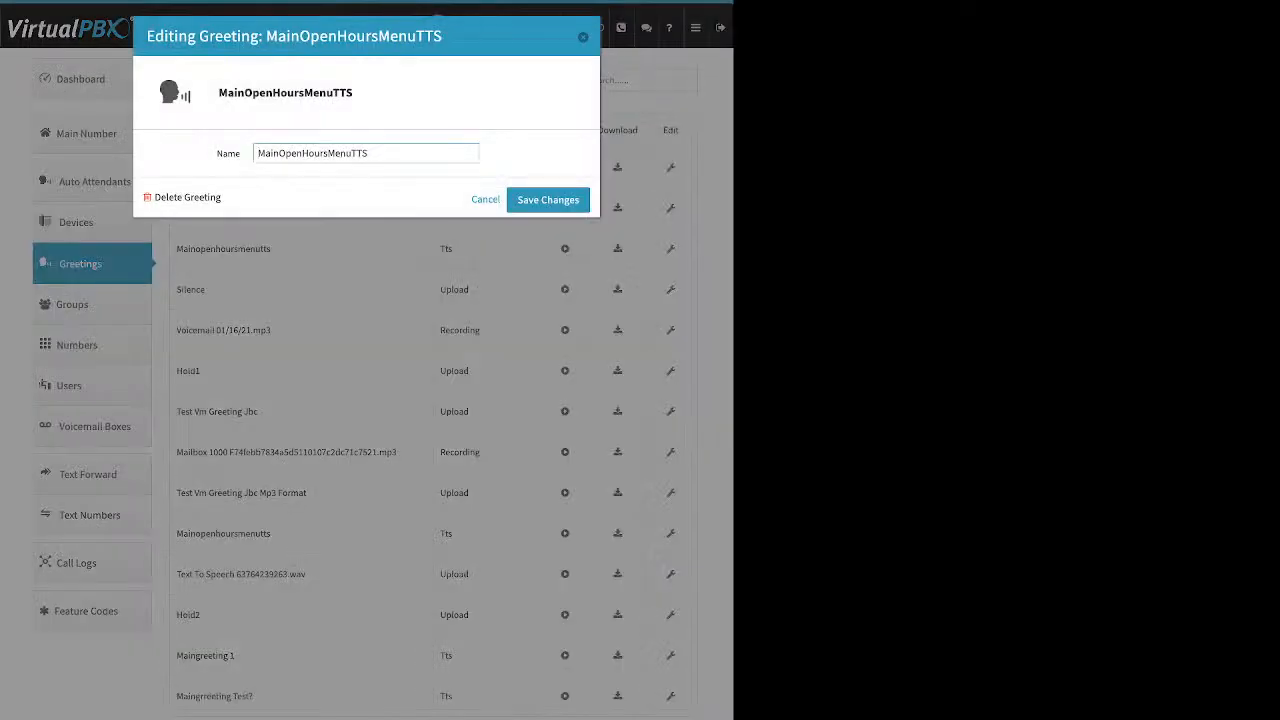
{"action": "double_click", "coordinate": [228, 154]}
{"action": "left_click_drag", "start_coordinate": [376, 154], "coordinate": [256, 154]}
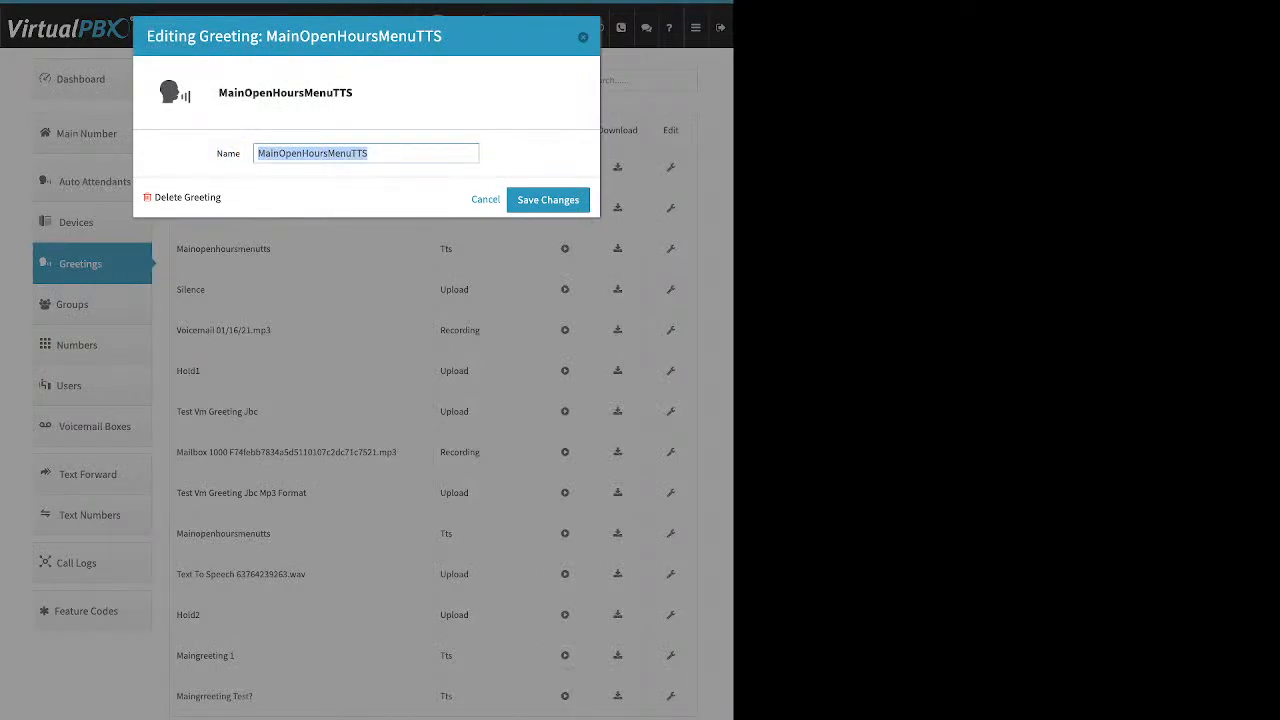
{"action": "type", "text": "Main1"}
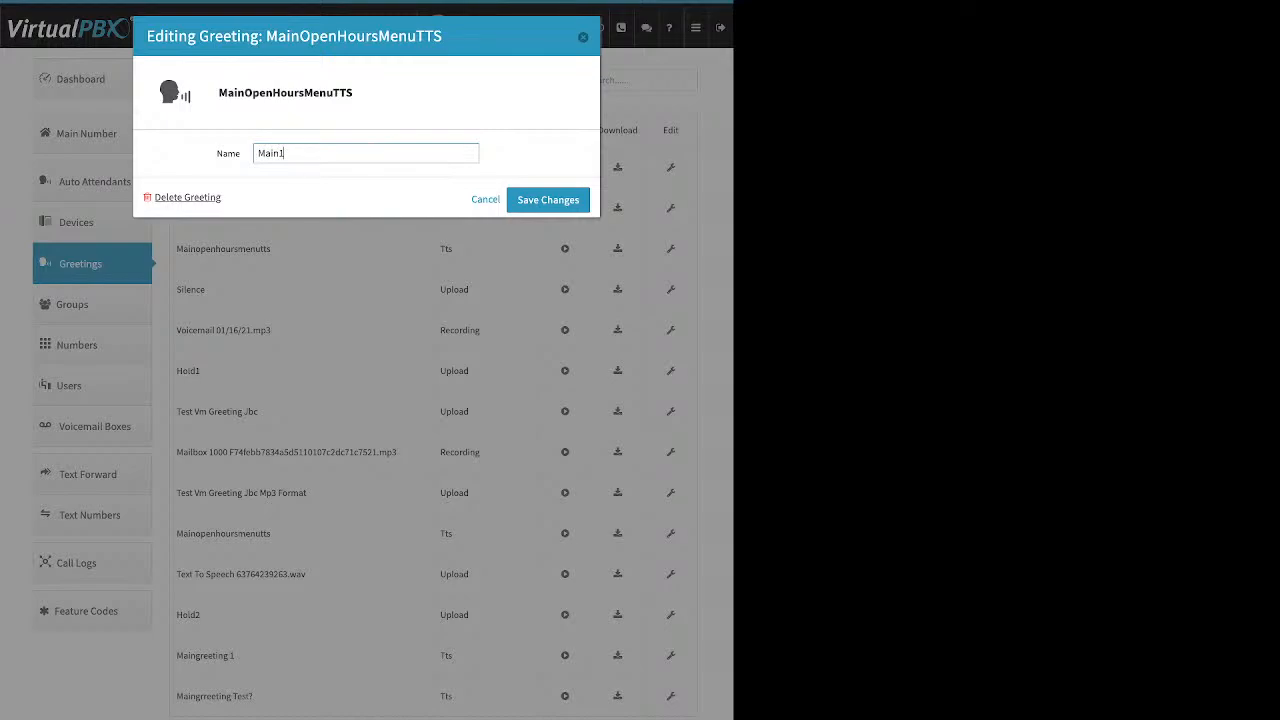
{"action": "left_click", "coordinate": [548, 200]}
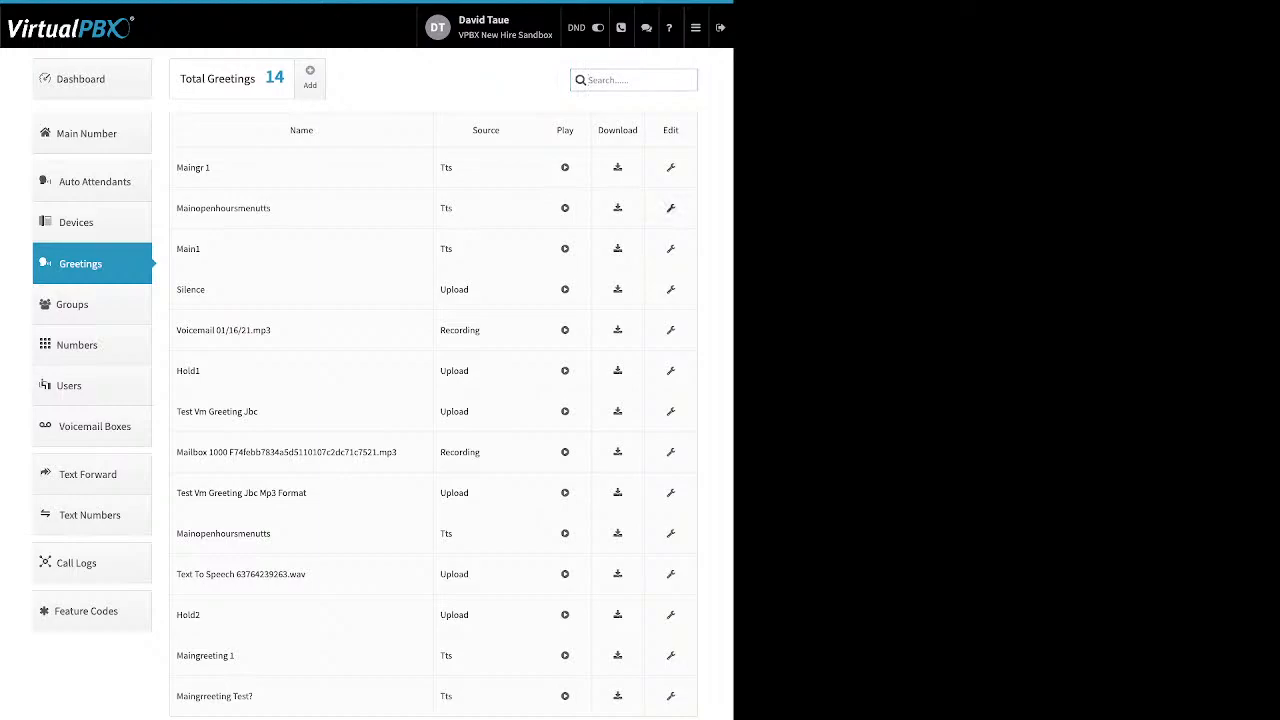
{"action": "left_click", "coordinate": [671, 208]}
{"action": "key", "text": "ctrl+a"}
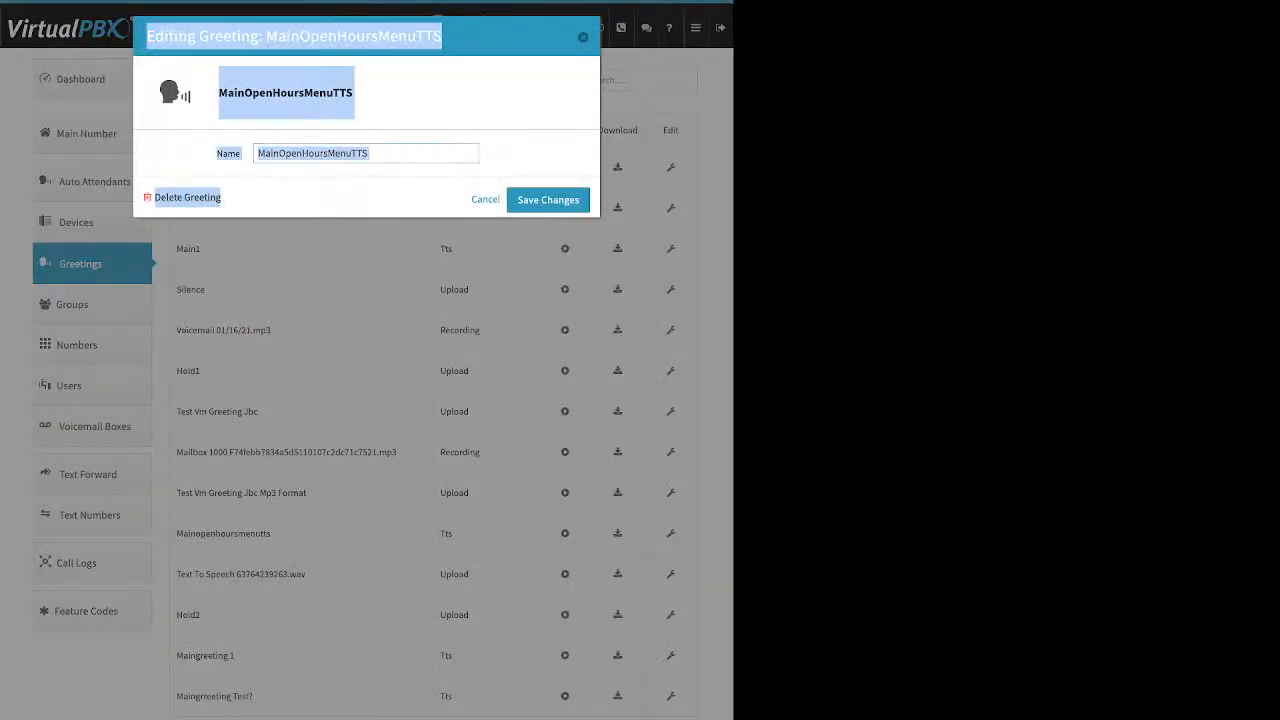
{"action": "left_click", "coordinate": [369, 153]}
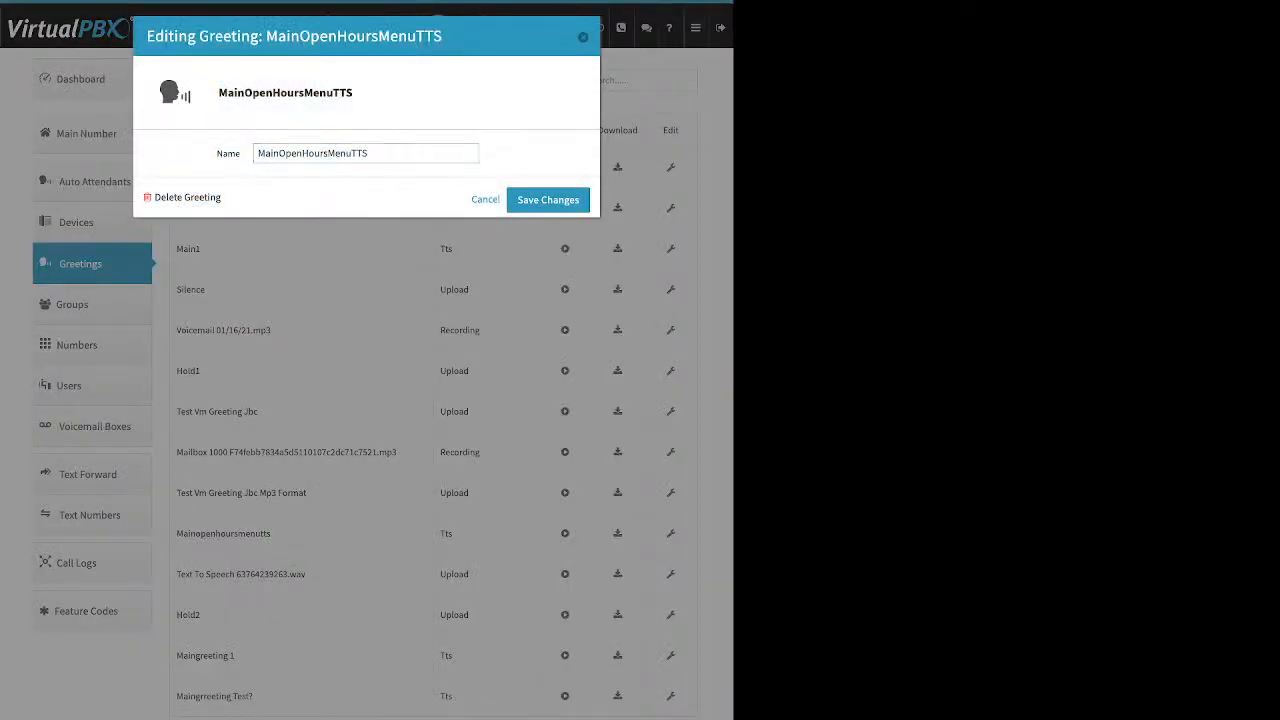
{"action": "left_click", "coordinate": [583, 37]}
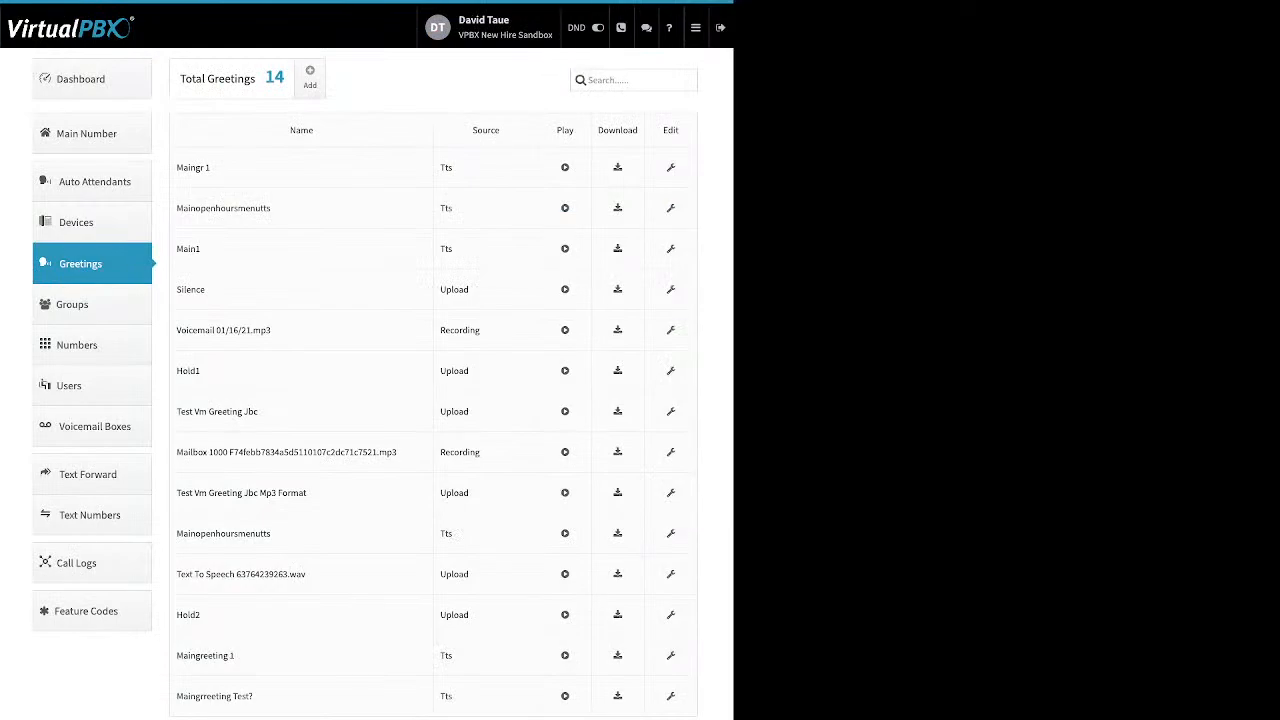
Review the list of numbers in use and the Caller-ID, e911, Prepend and Sync options of its first number
{"action": "left_click", "coordinate": [77, 345]}
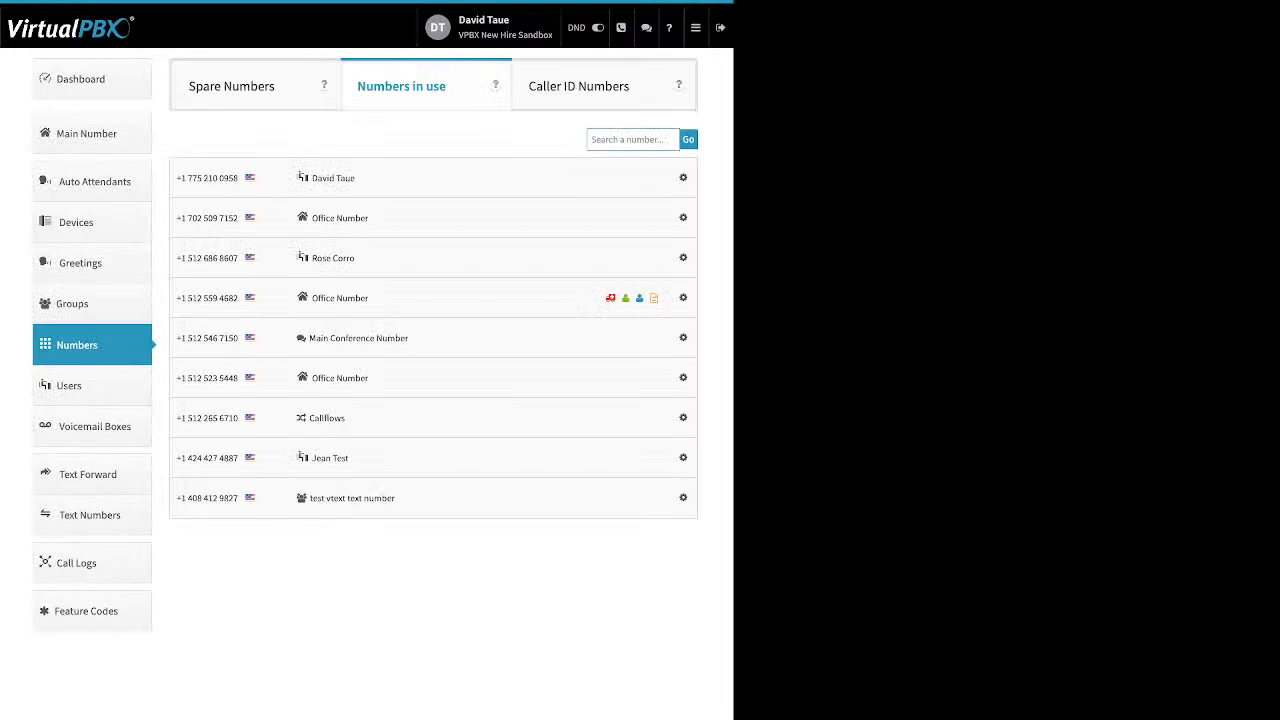
{"action": "triple_click", "coordinate": [401, 86]}
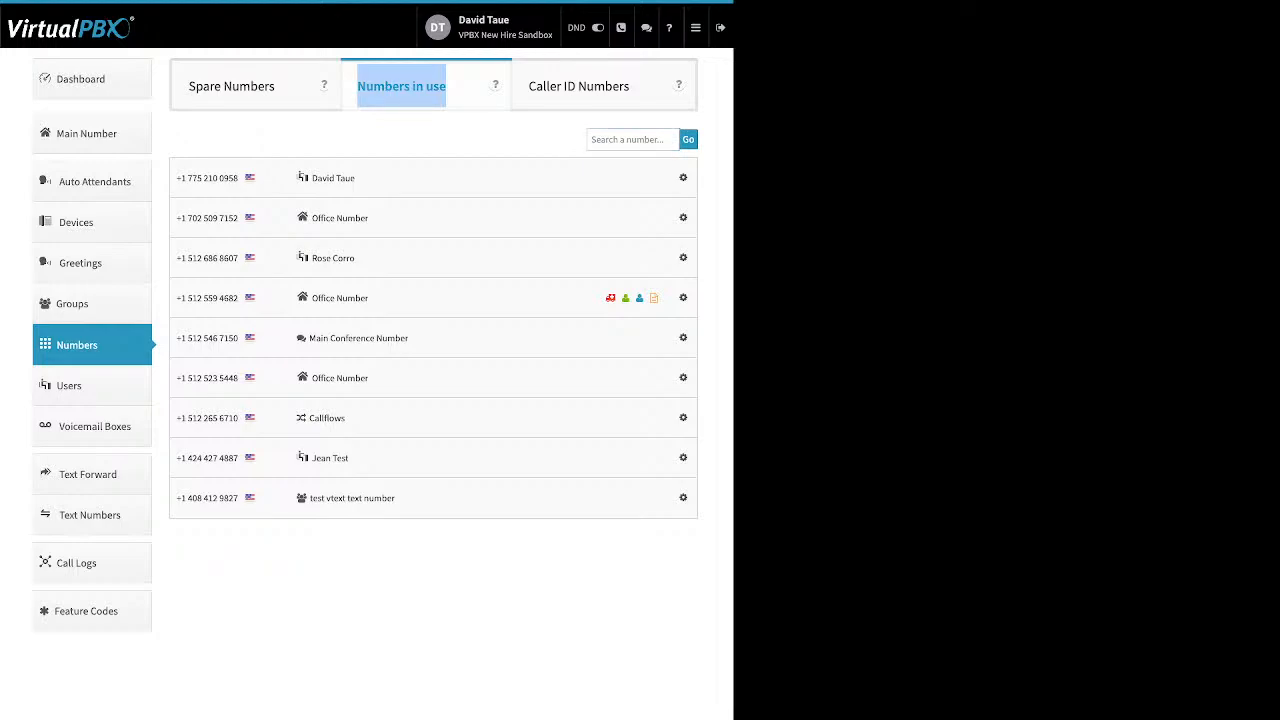
{"action": "left_click", "coordinate": [683, 178]}
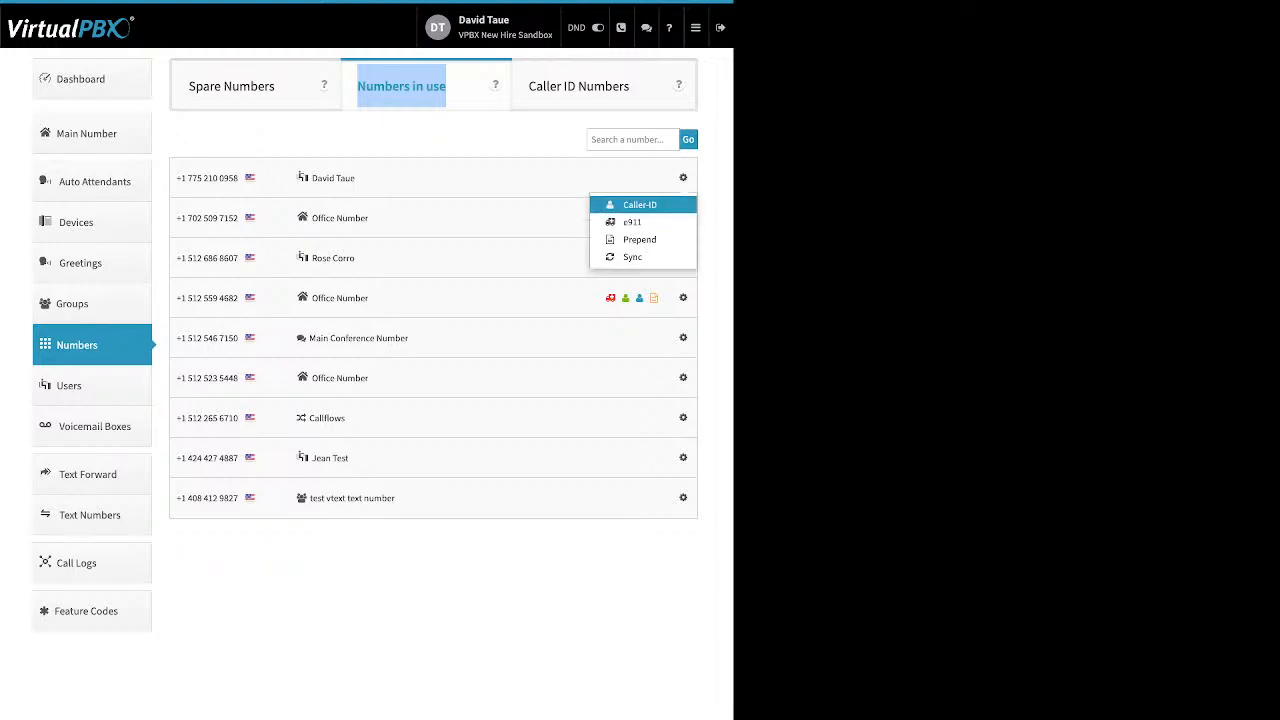
{"action": "left_click", "coordinate": [540, 240]}
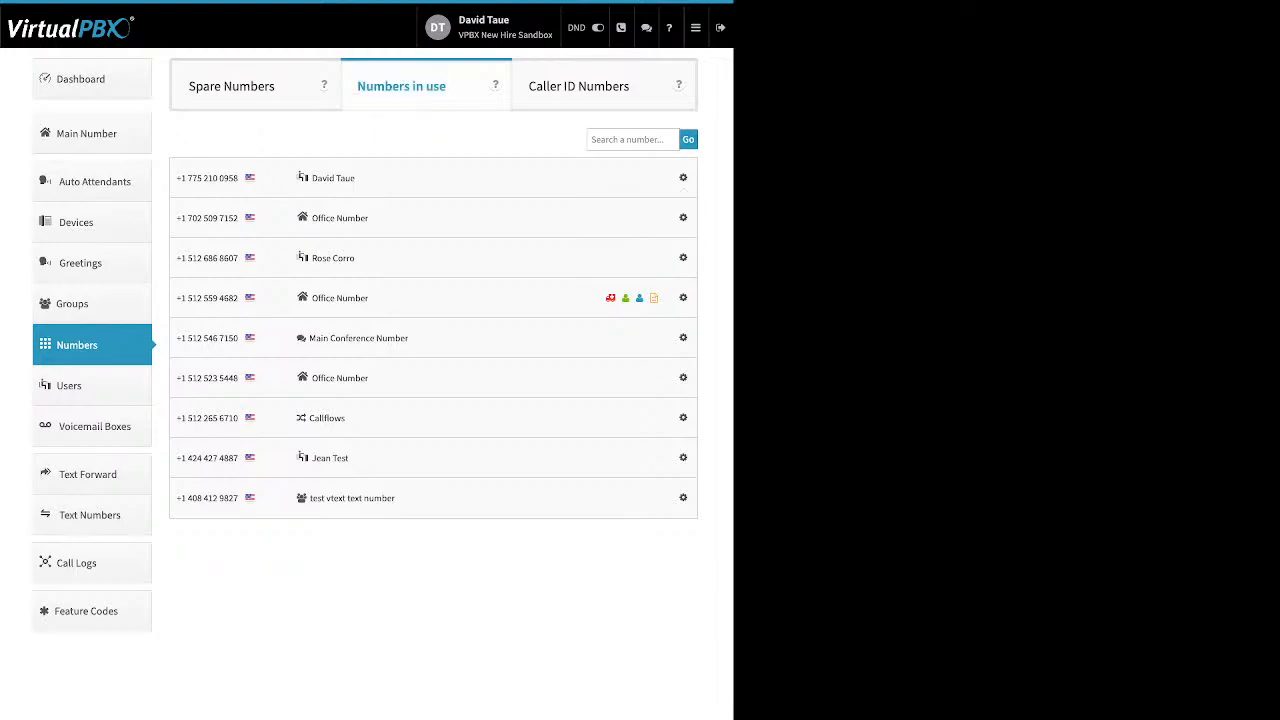
Delete the second and third numbers from the spare numbers and return to the number inventory
{"action": "left_click", "coordinate": [232, 86]}
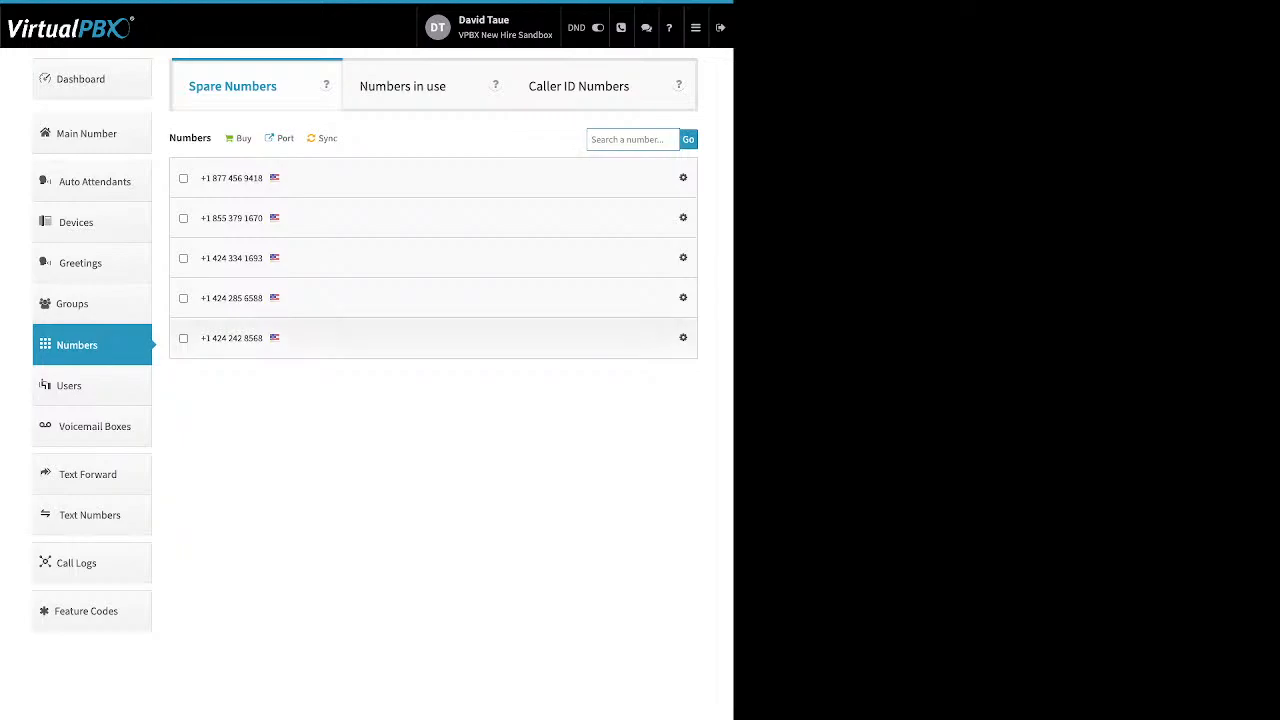
{"action": "left_click", "coordinate": [183, 218]}
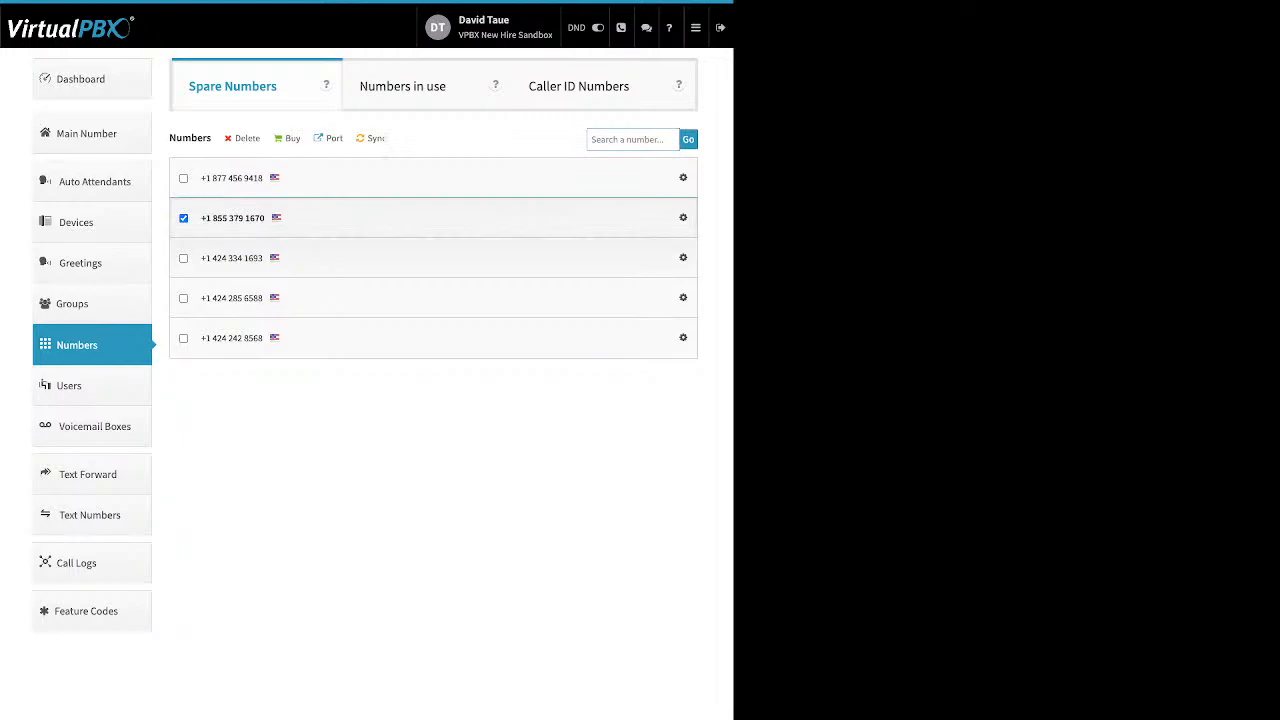
{"action": "left_click", "coordinate": [183, 258]}
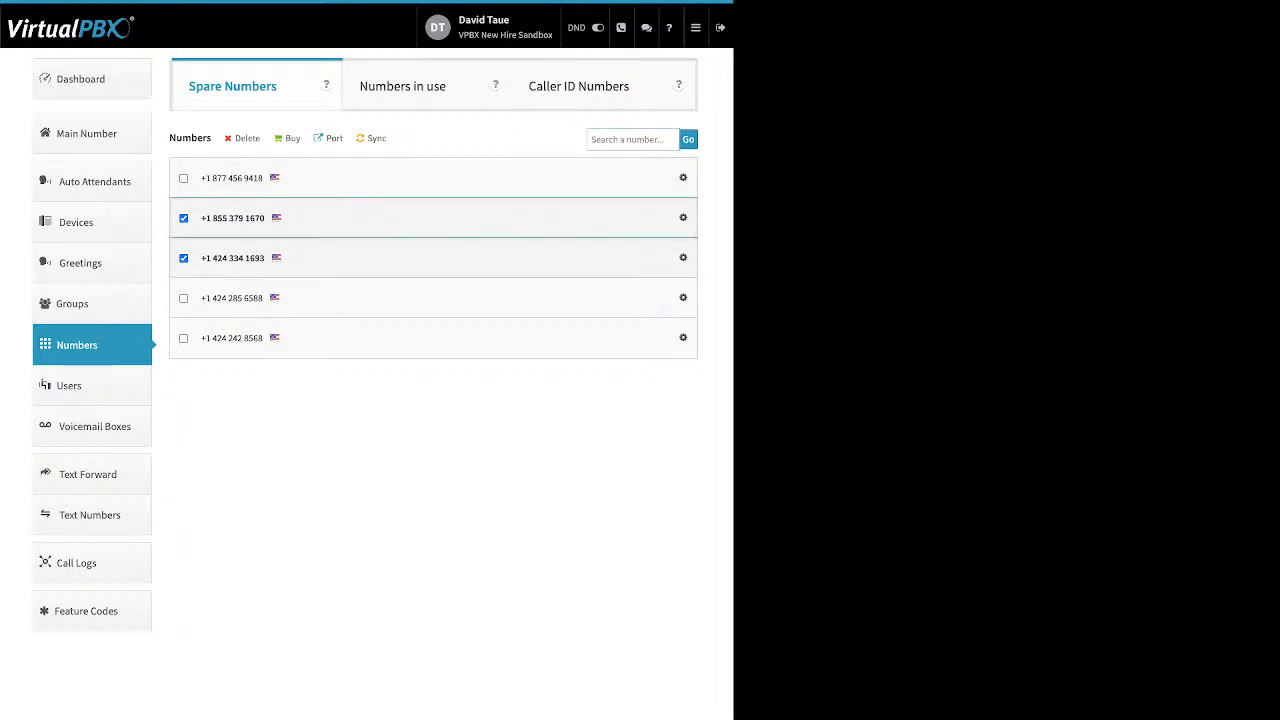
{"action": "left_click_drag", "start_coordinate": [261, 139], "coordinate": [234, 139]}
{"action": "left_click", "coordinate": [247, 138]}
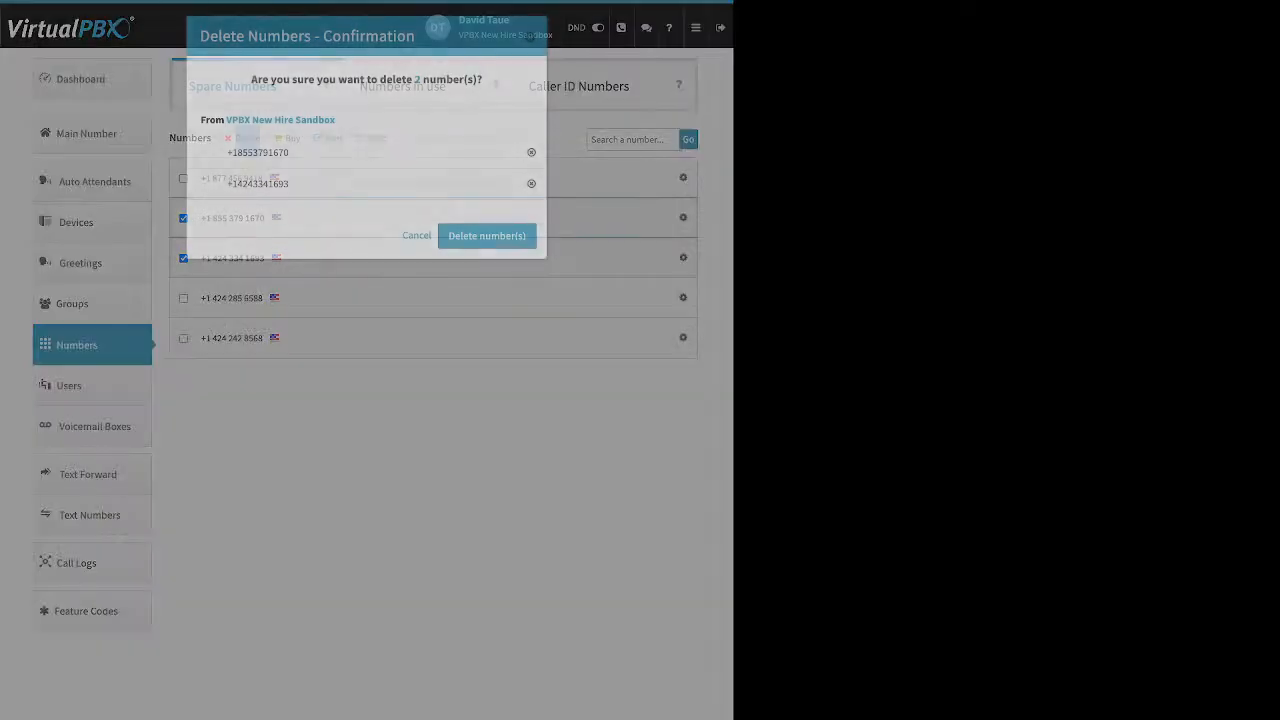
{"action": "left_click", "coordinate": [487, 235]}
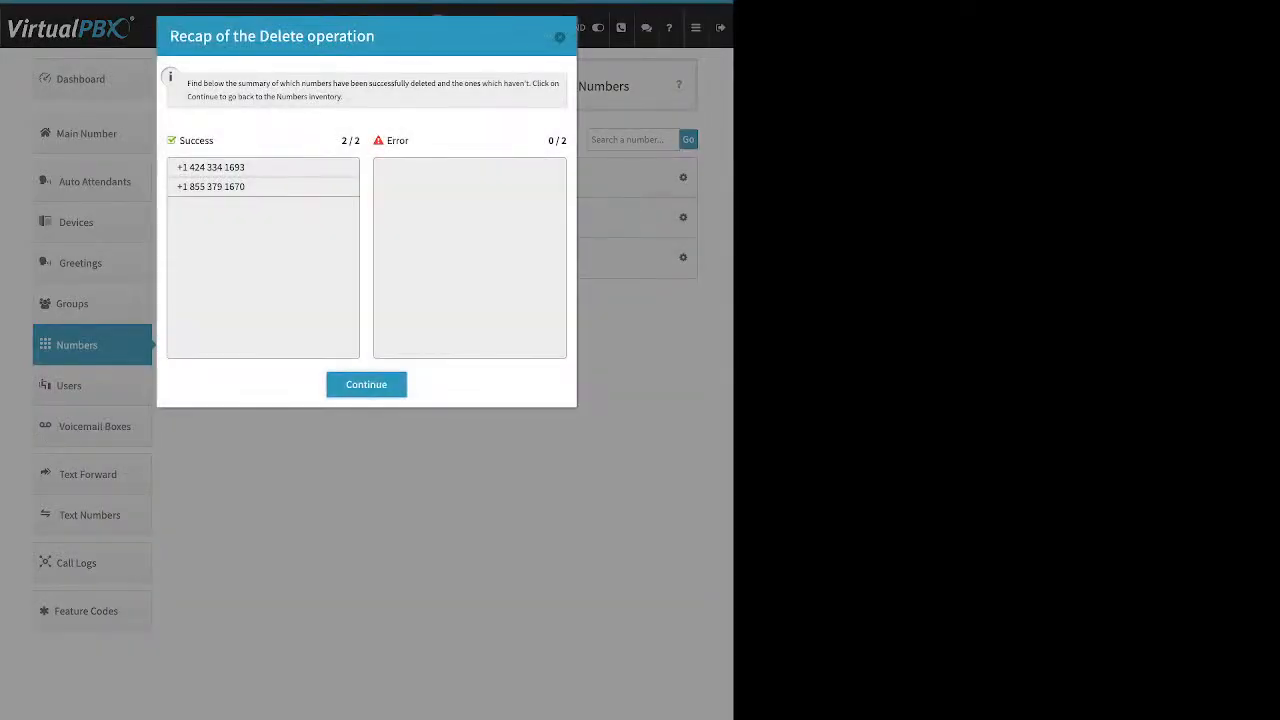
{"action": "left_click", "coordinate": [366, 384]}
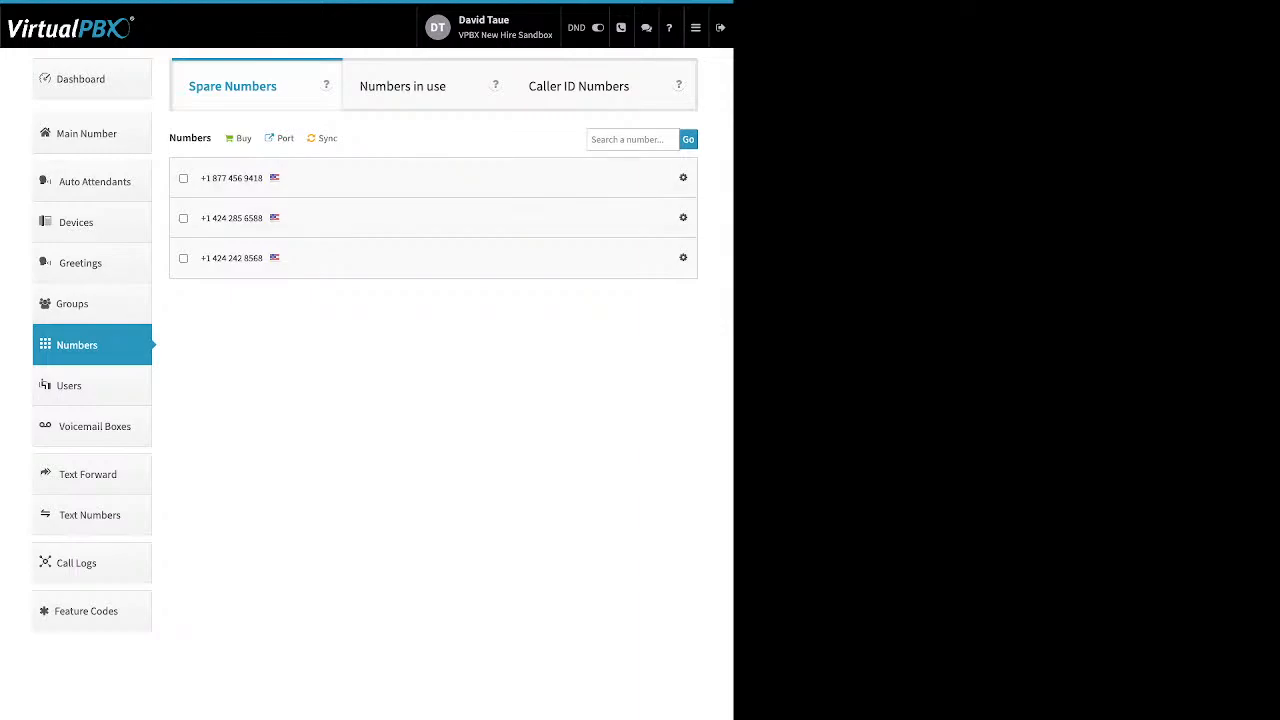
Start a new port request named test for U.S. Local Numbers and continue to its next stage
{"action": "left_click", "coordinate": [285, 139]}
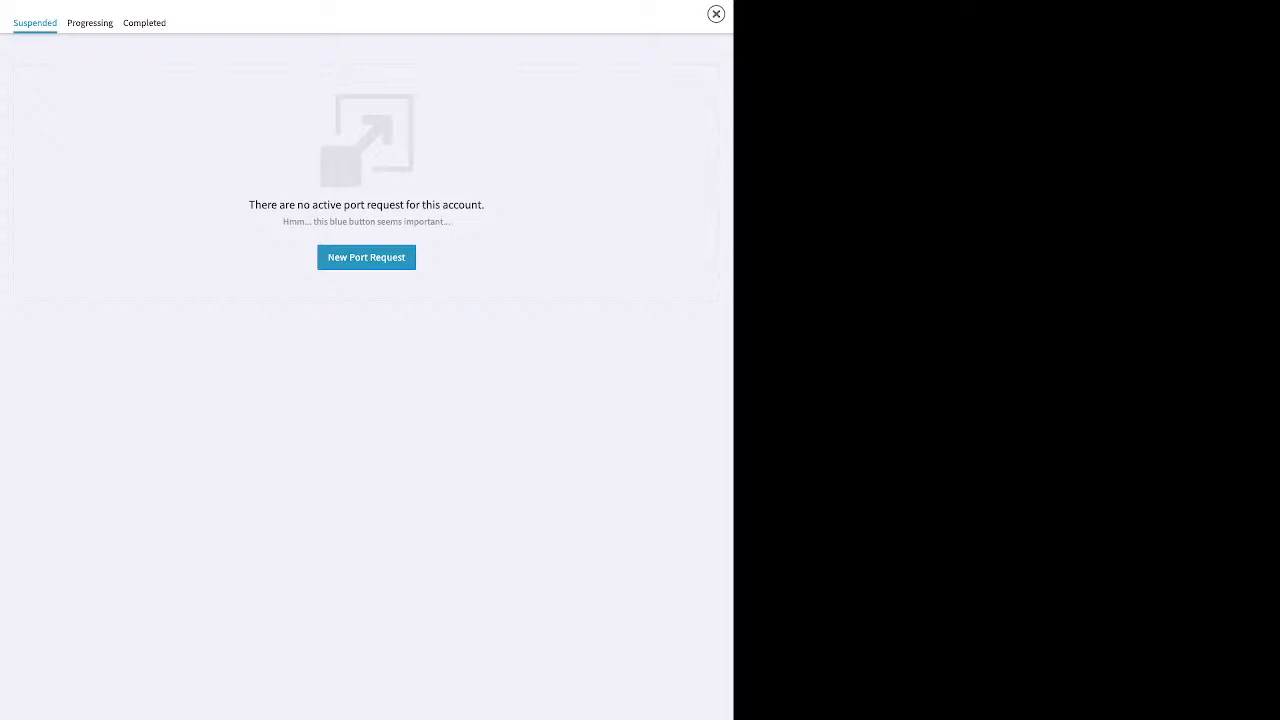
{"action": "left_click", "coordinate": [366, 257]}
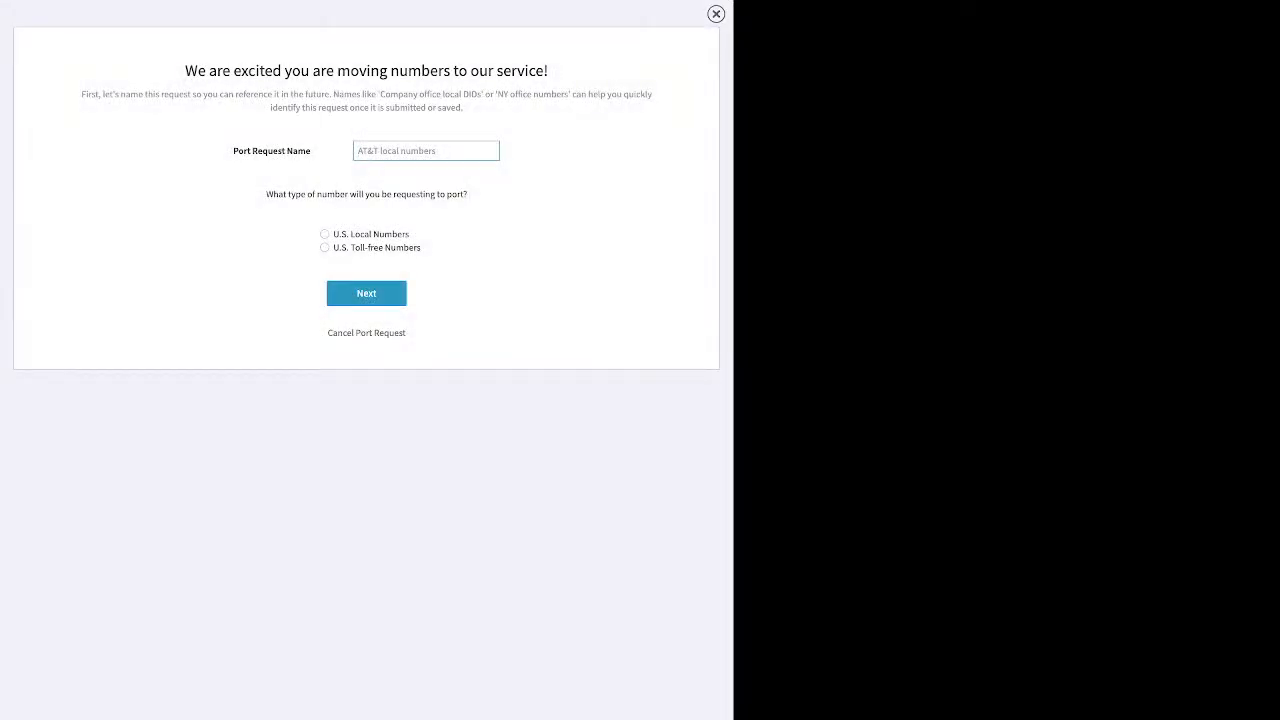
{"action": "type", "text": "test"}
{"action": "left_click", "coordinate": [325, 234]}
{"action": "left_click", "coordinate": [366, 293]}
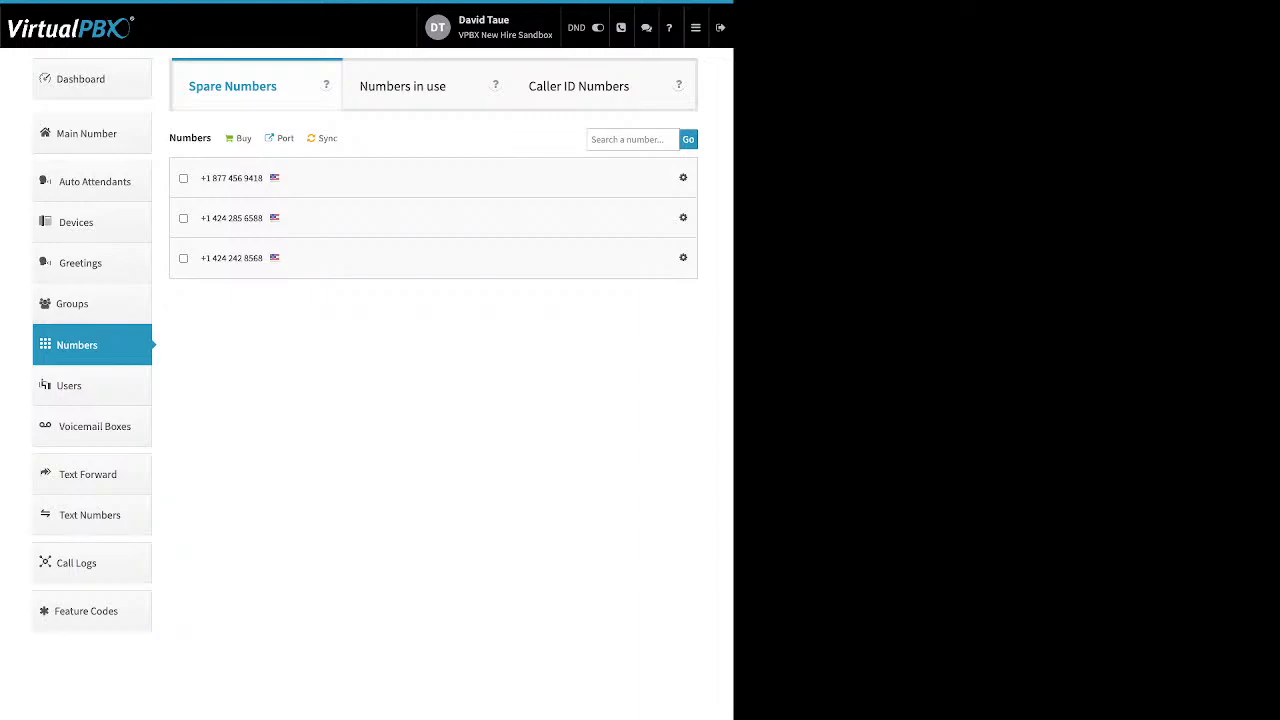
Review the voicemail box list and the Name, Voicemail Number and PIN Number fields for a new box, and leave without creating one
{"action": "left_click", "coordinate": [94, 427]}
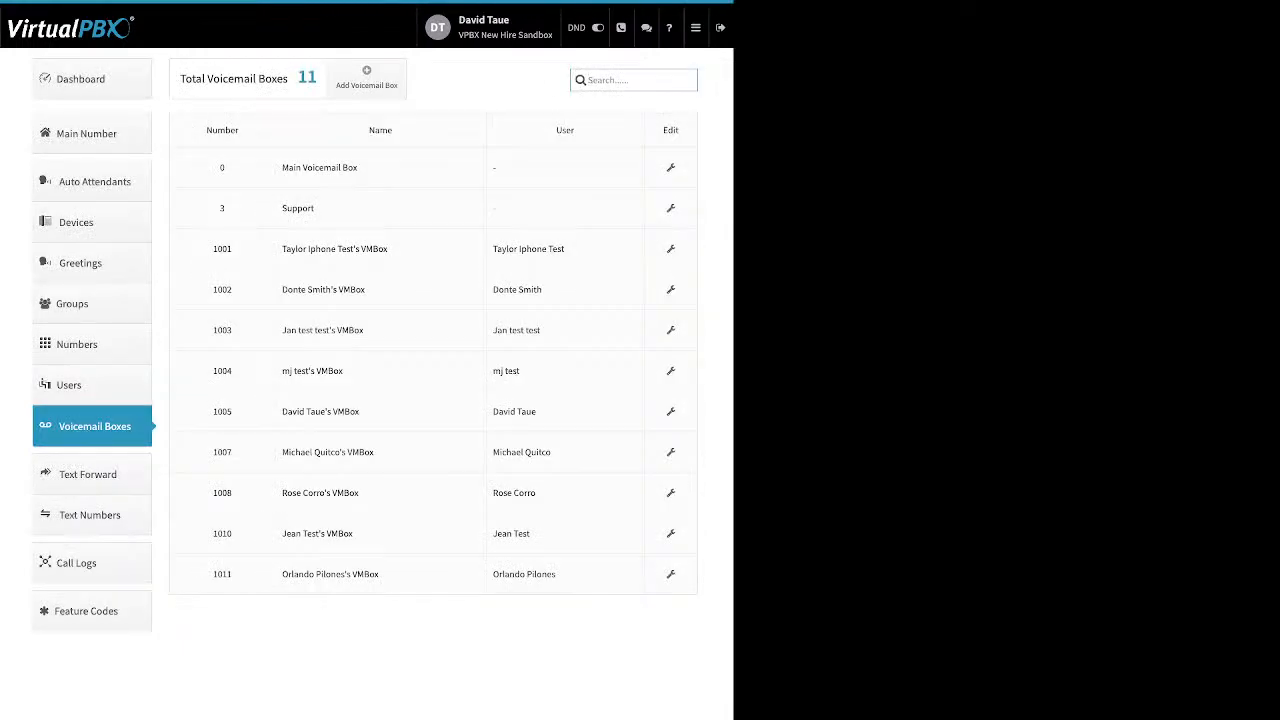
{"action": "left_click_drag", "start_coordinate": [575, 130], "coordinate": [556, 130]}
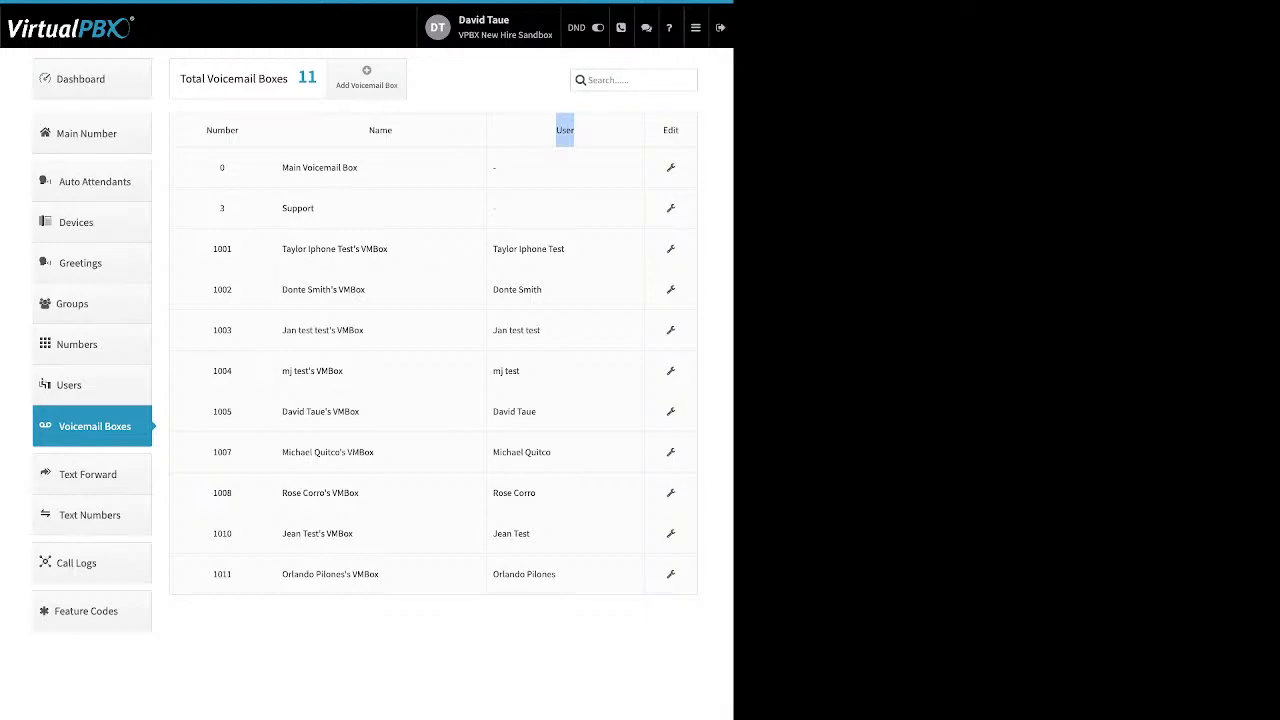
{"action": "left_click", "coordinate": [366, 77]}
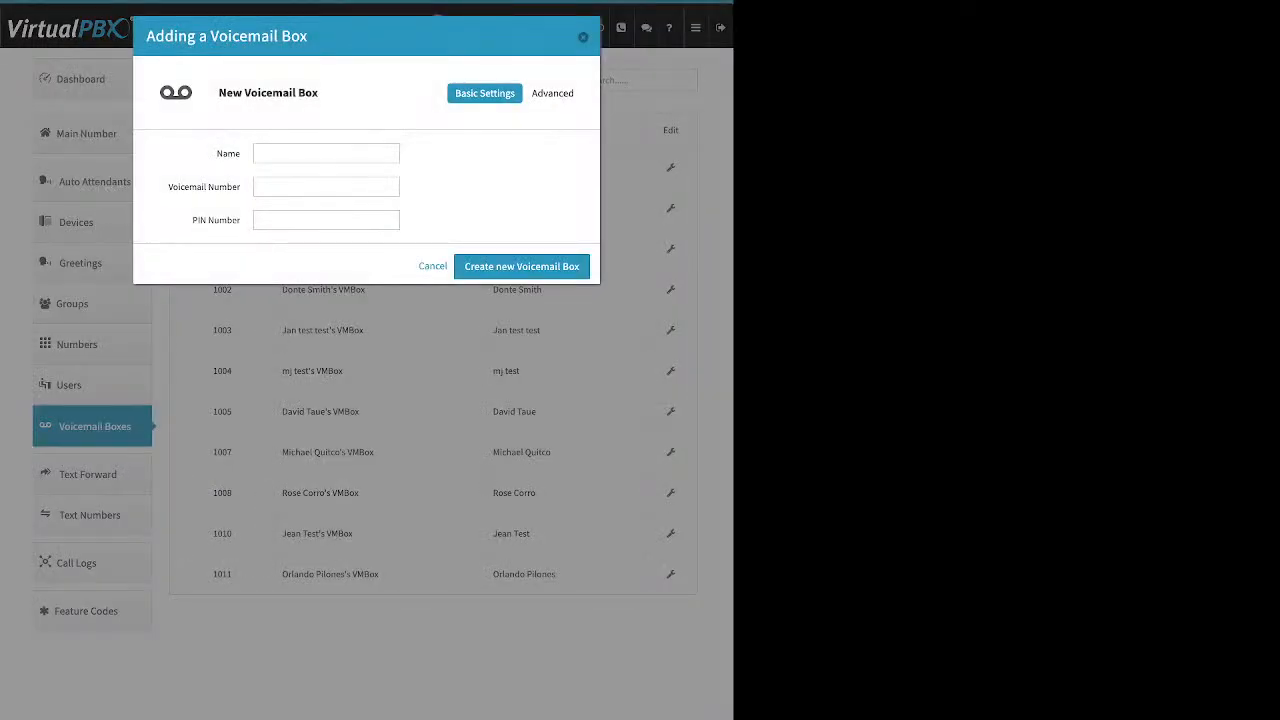
{"action": "double_click", "coordinate": [228, 154]}
{"action": "left_click_drag", "start_coordinate": [168, 187], "coordinate": [241, 220]}
{"action": "left_click", "coordinate": [193, 220]}
{"action": "key", "text": "Escape"}
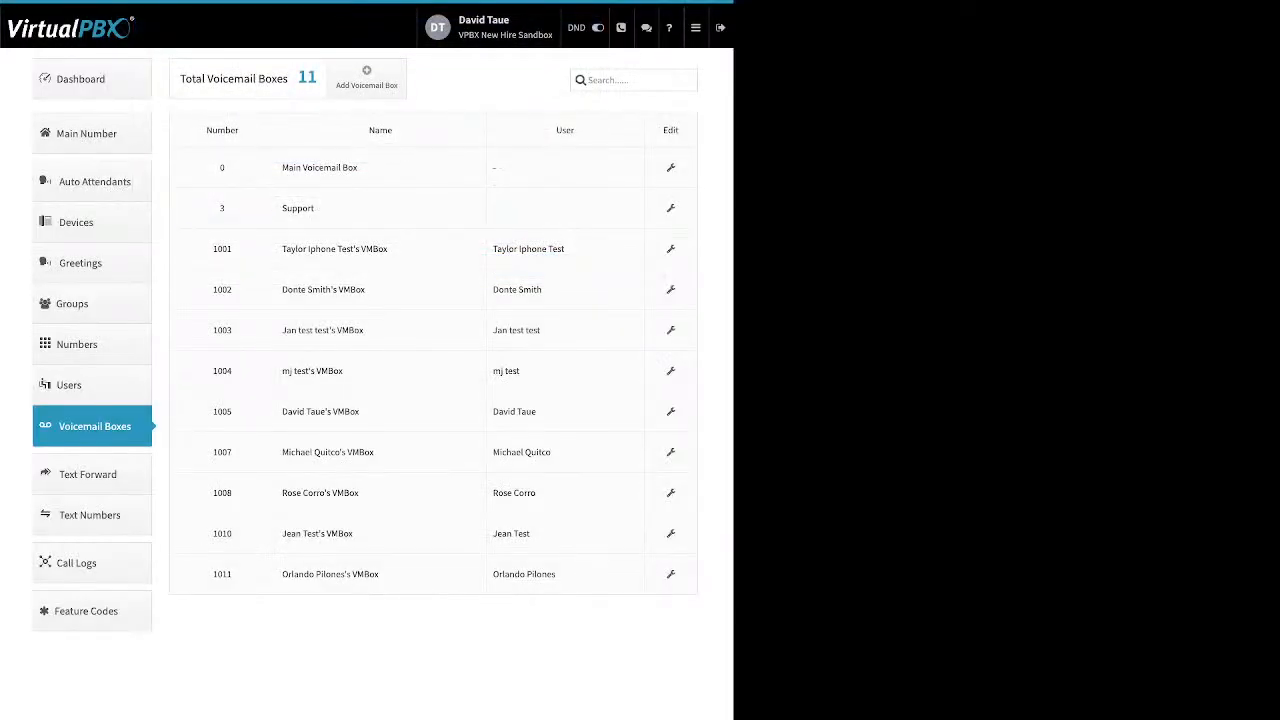
Review the Support voicemail box's basic settings and its Media and Temporary greeting choices
{"action": "left_click", "coordinate": [670, 208]}
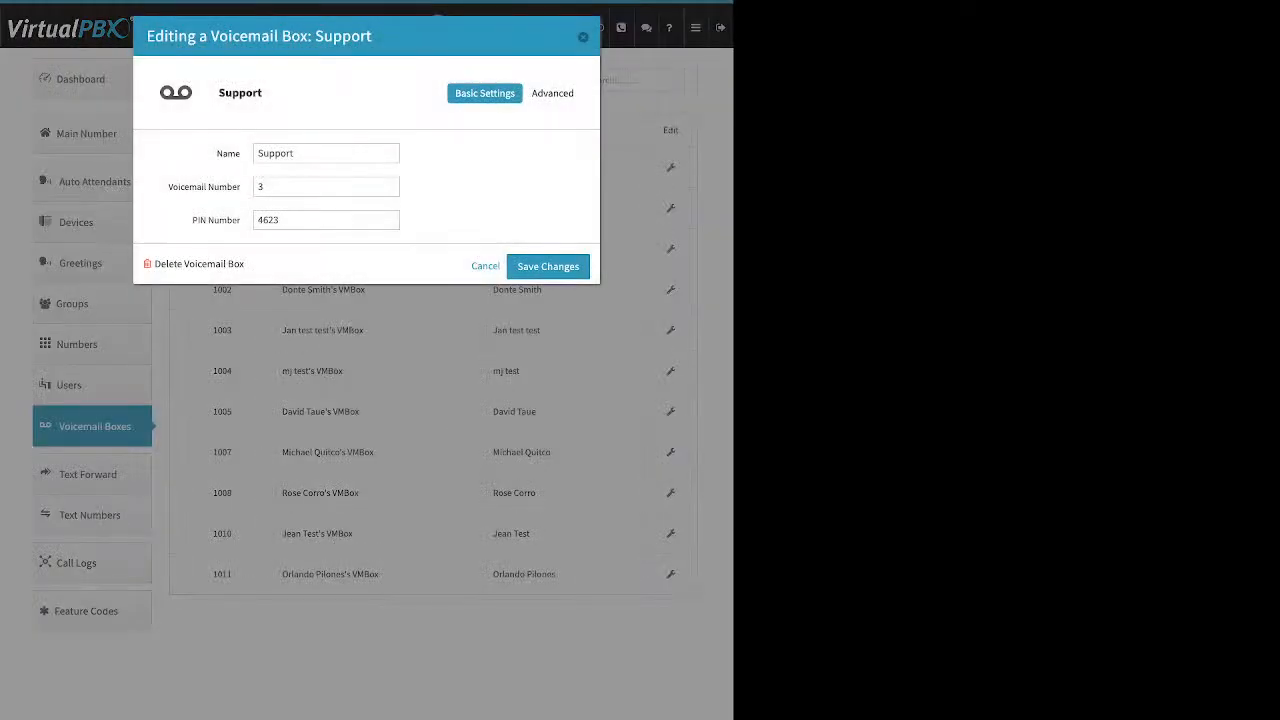
{"action": "left_click_drag", "start_coordinate": [216, 153], "coordinate": [241, 220]}
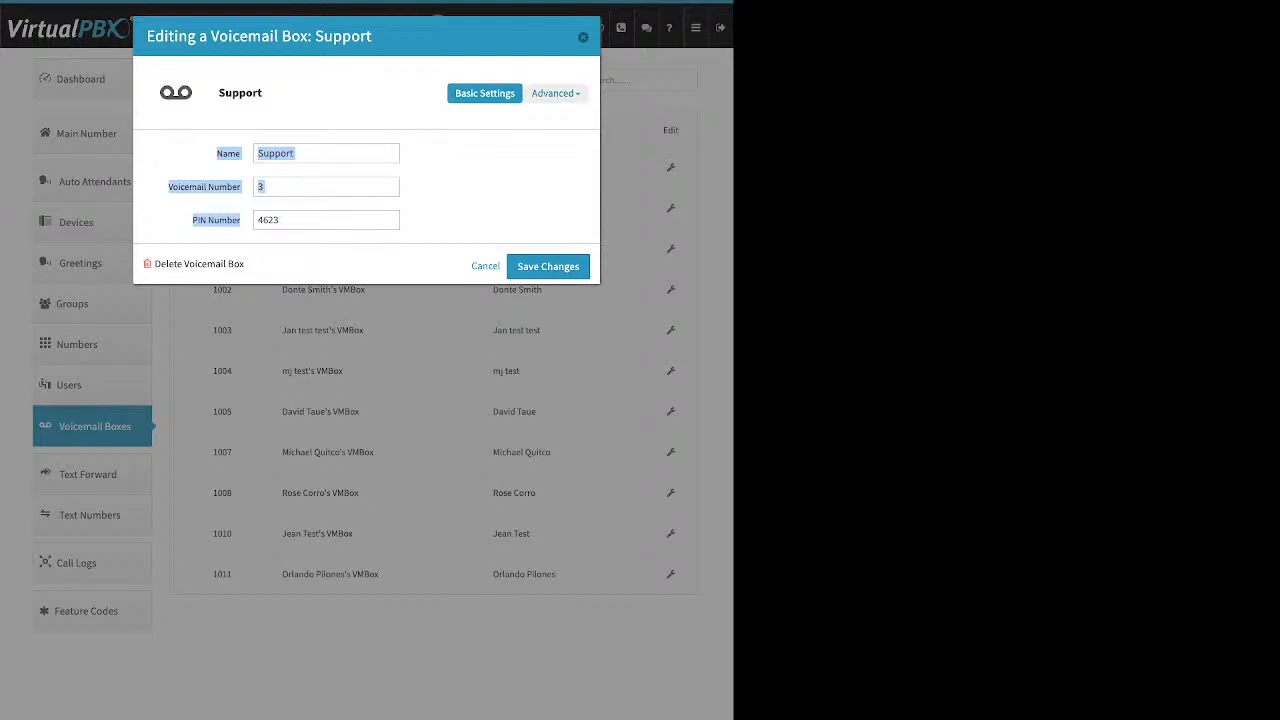
{"action": "left_click", "coordinate": [555, 93]}
{"action": "left_click", "coordinate": [543, 153]}
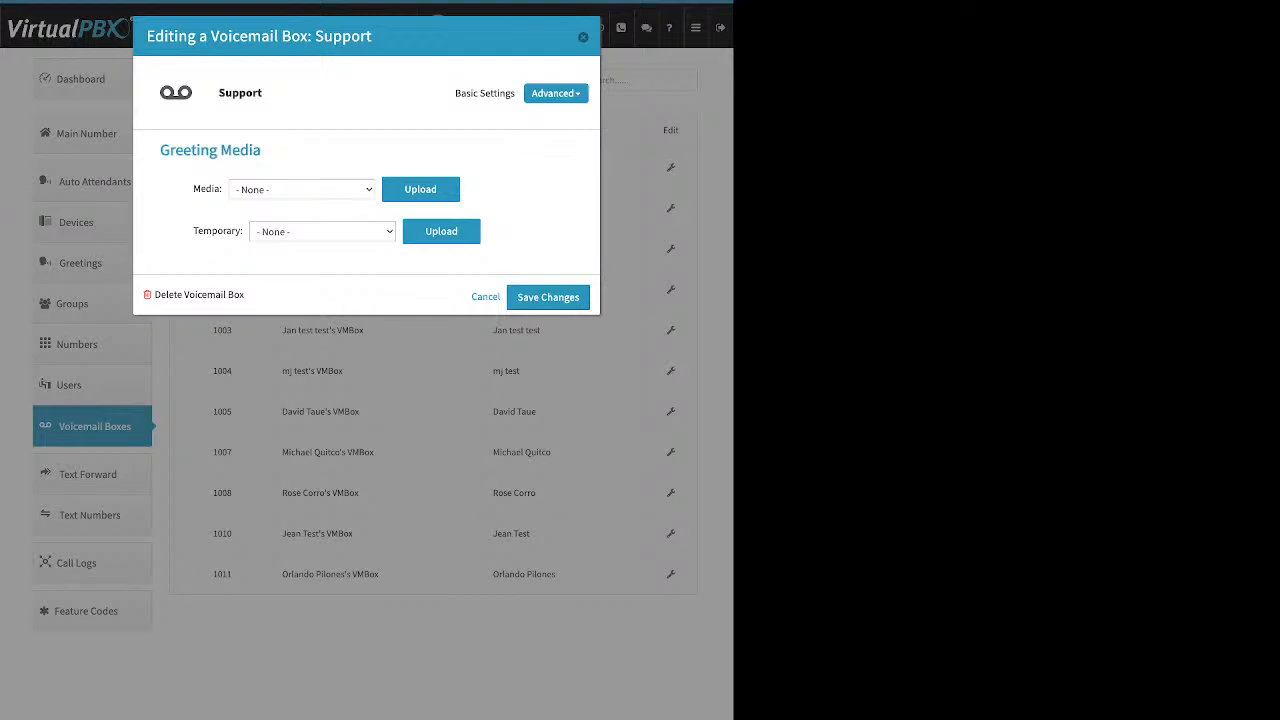
{"action": "left_click_drag", "start_coordinate": [193, 189], "coordinate": [214, 189]}
{"action": "left_click_drag", "start_coordinate": [193, 231], "coordinate": [236, 231]}
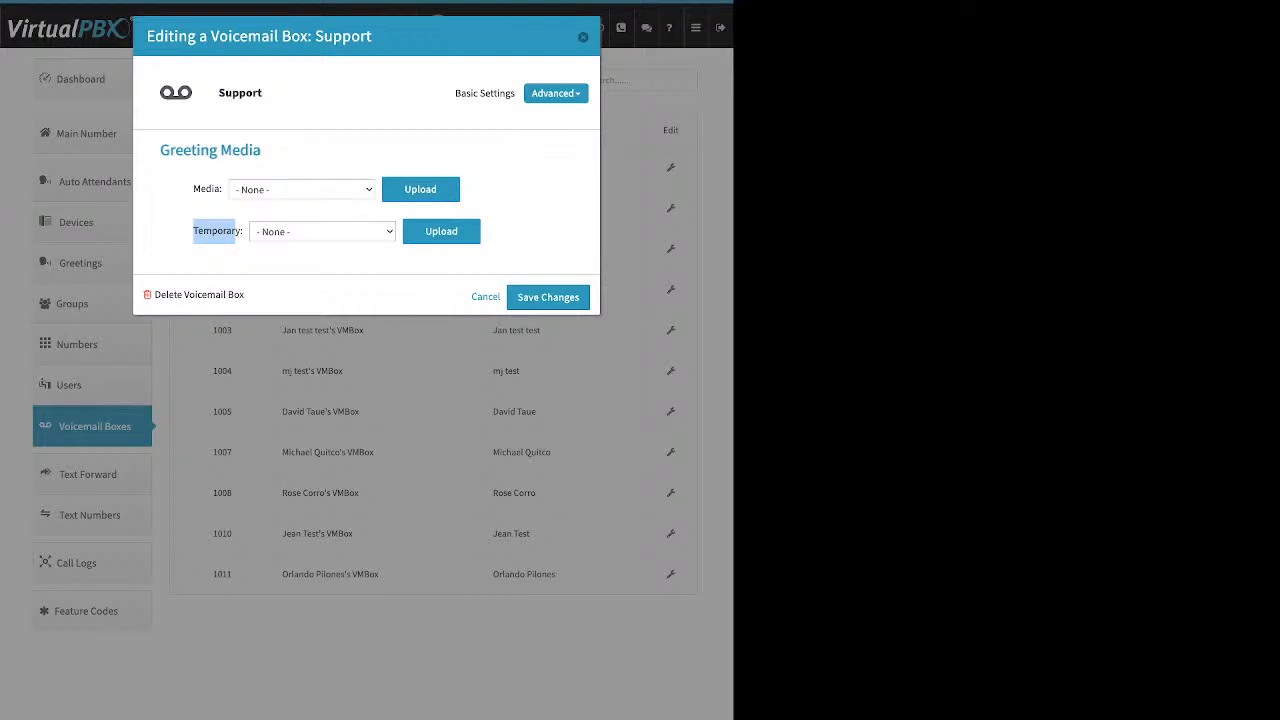
Review the Support voicemail box's notification recipients and open the entry field for a new recipient
{"action": "left_click", "coordinate": [555, 93]}
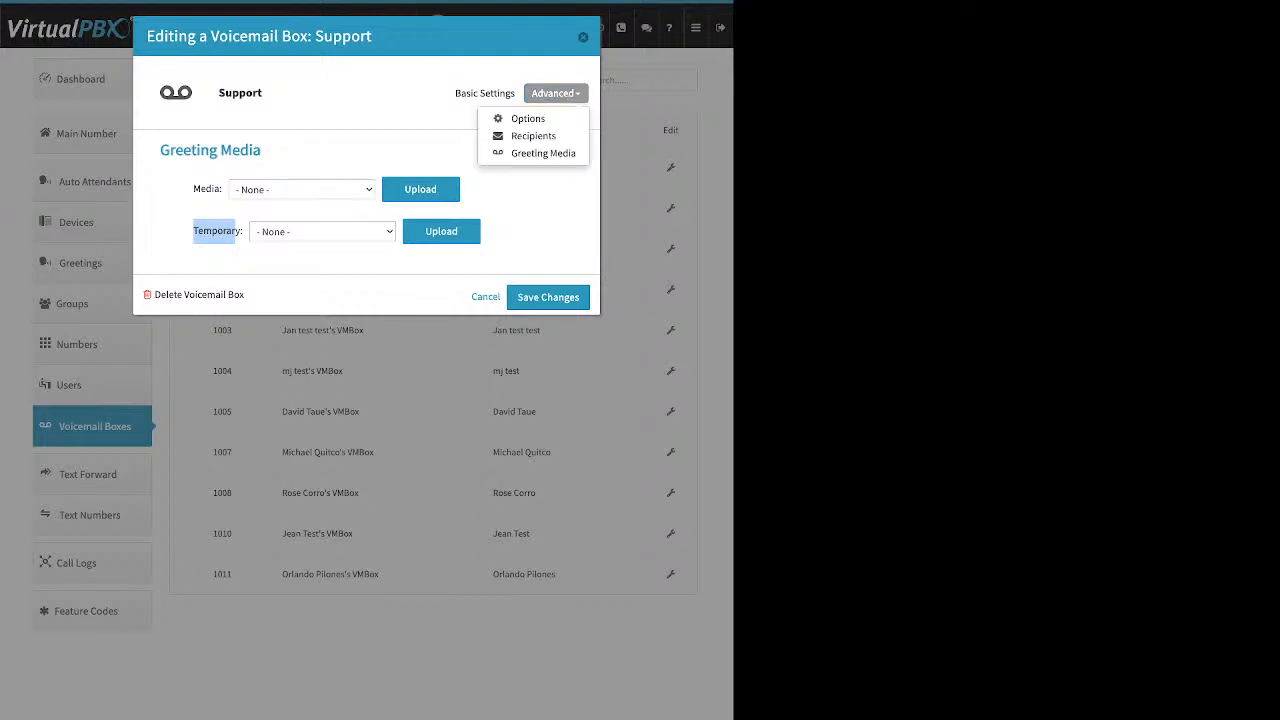
{"action": "left_click", "coordinate": [531, 134]}
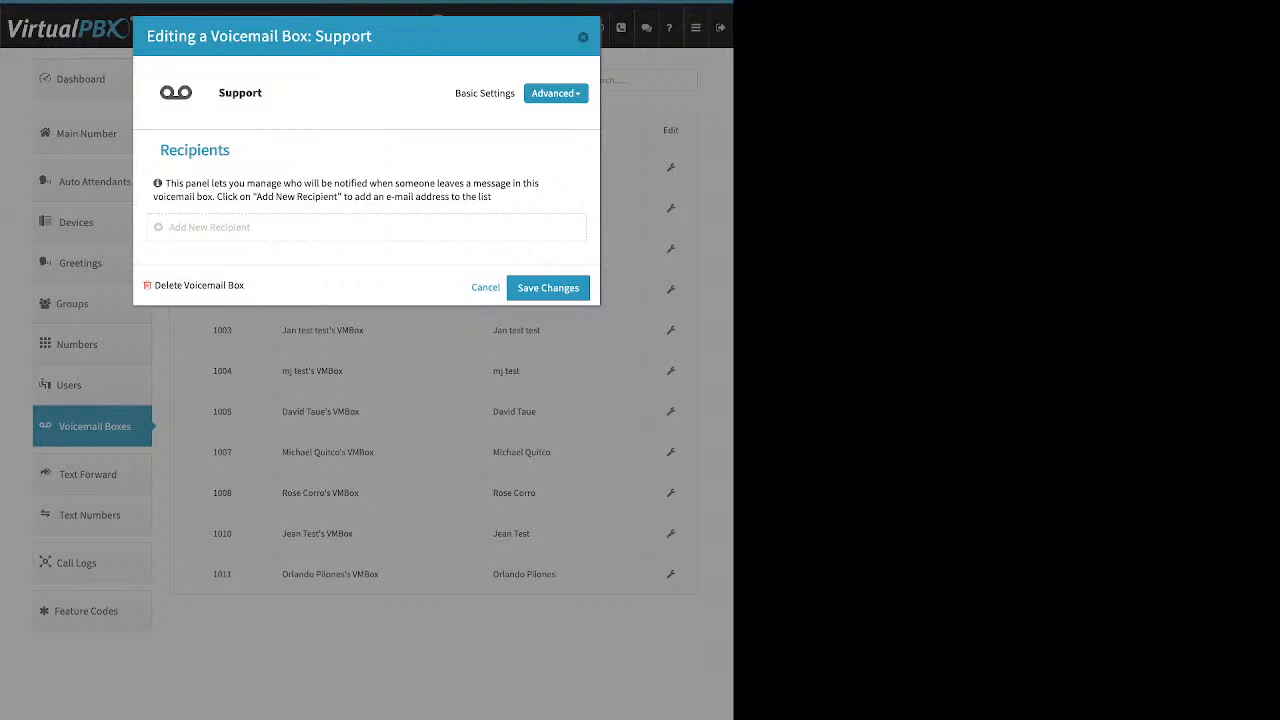
{"action": "left_click", "coordinate": [209, 228]}
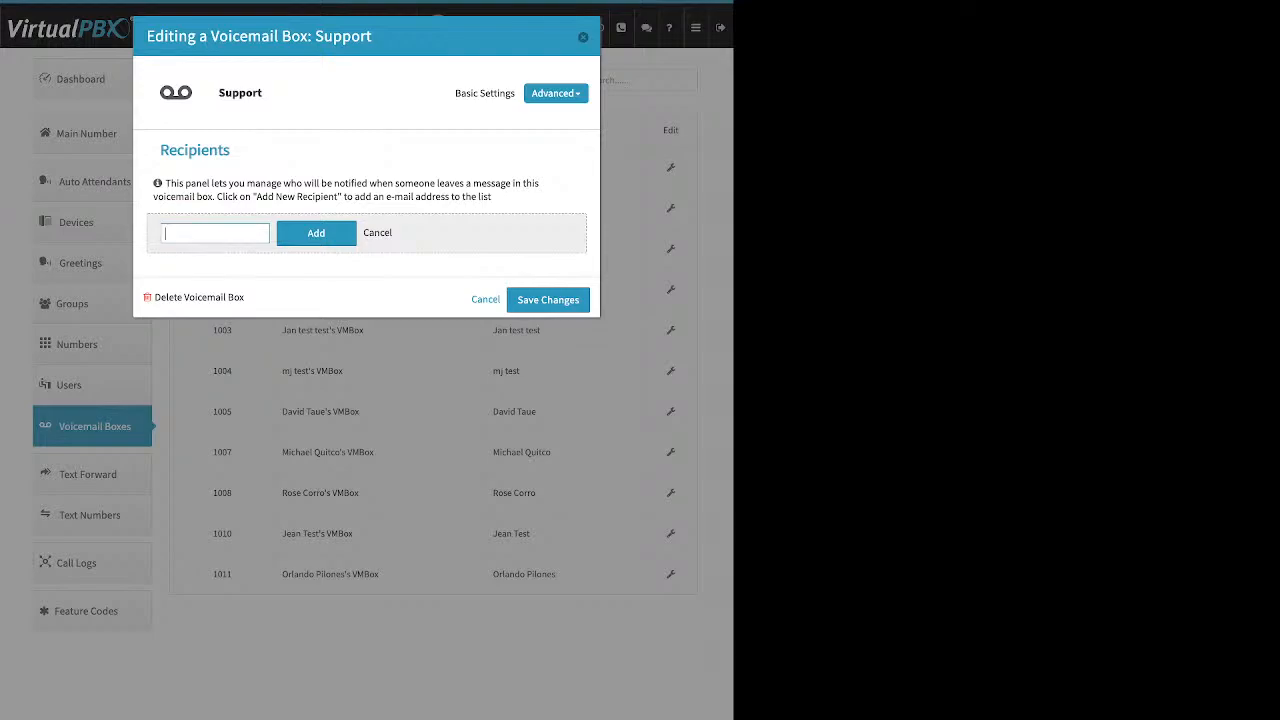
Examine the Support voicemail box's options, including Already Setup and Attach messages to e-mail
{"action": "left_click", "coordinate": [556, 93]}
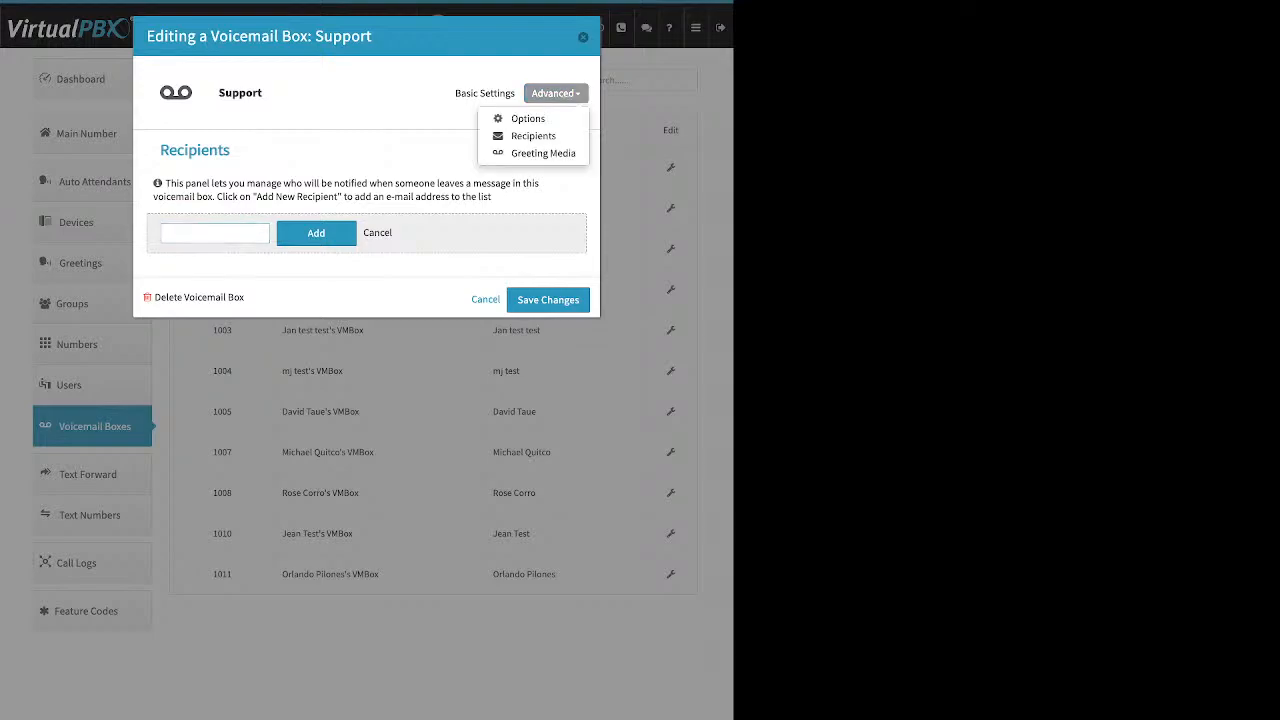
{"action": "left_click", "coordinate": [528, 118]}
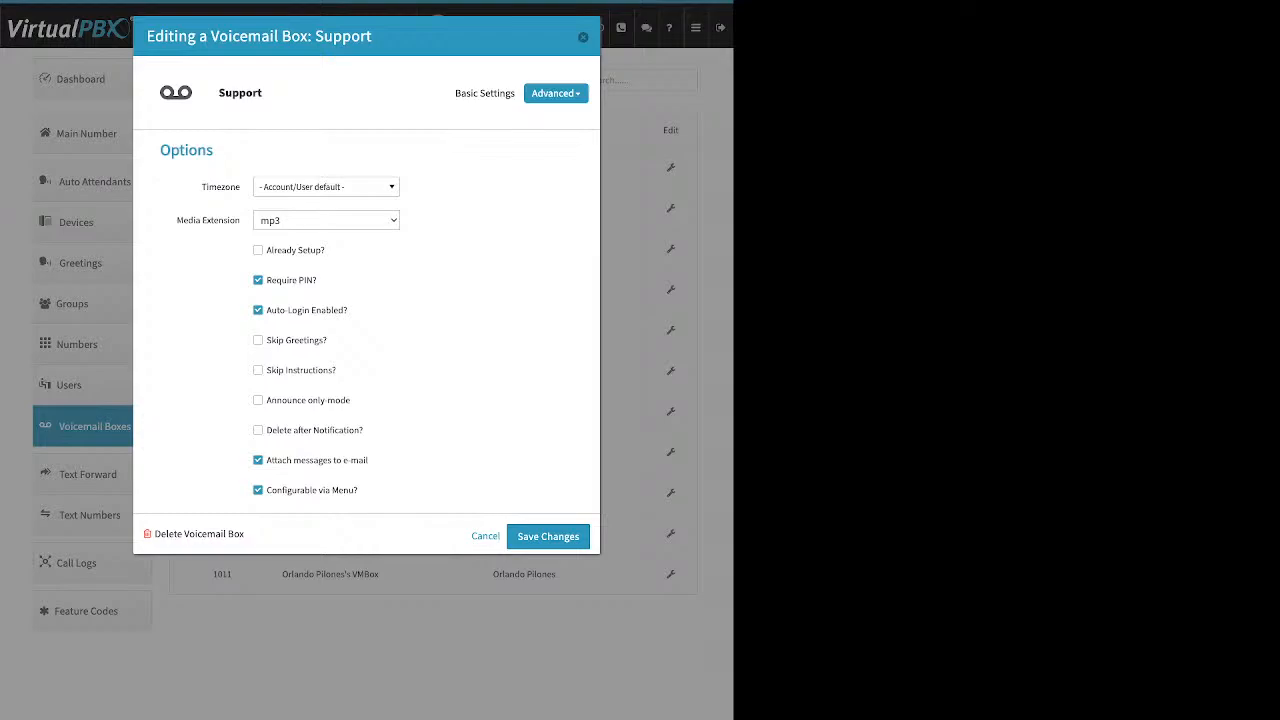
{"action": "left_click_drag", "start_coordinate": [326, 250], "coordinate": [265, 250]}
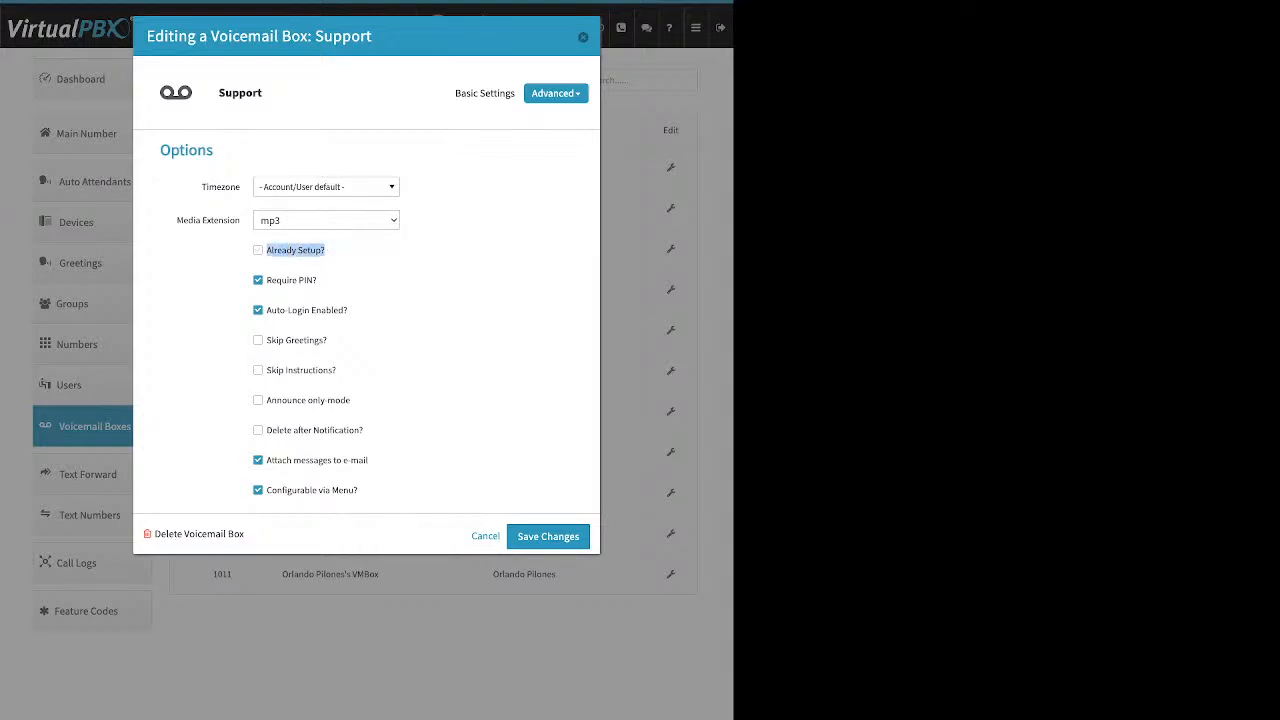
{"action": "left_click_drag", "start_coordinate": [367, 460], "coordinate": [265, 460]}
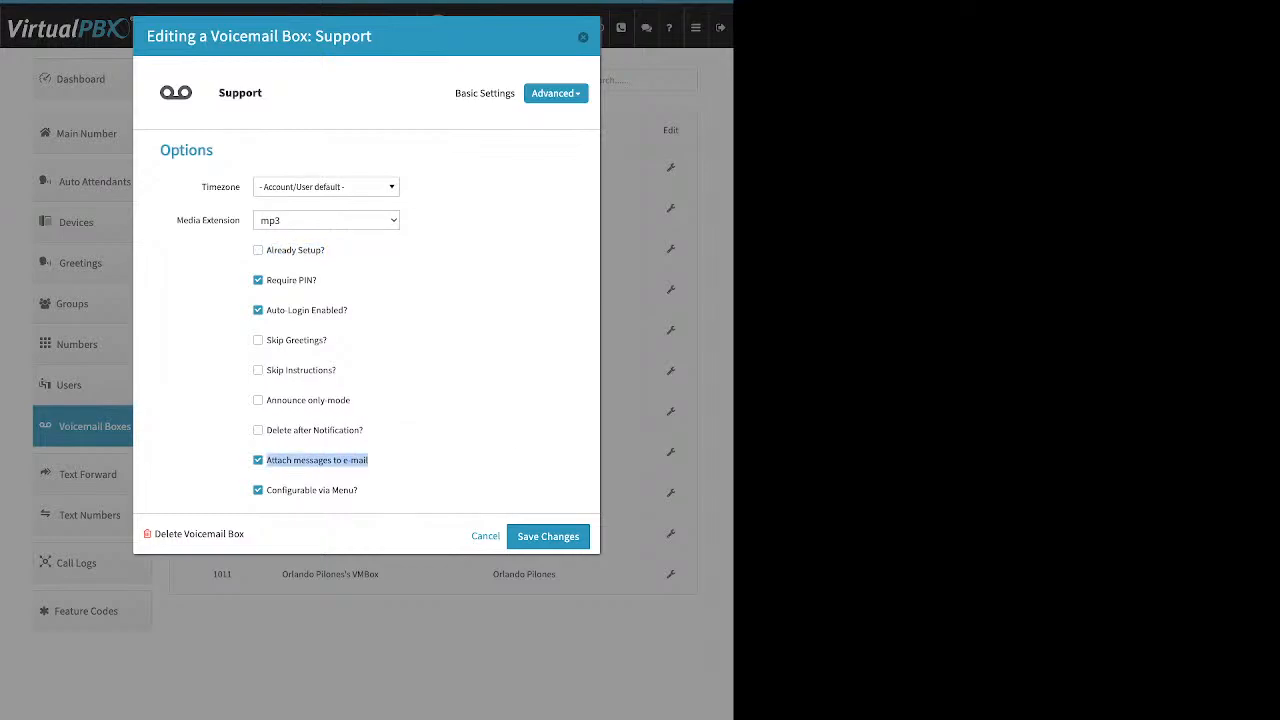
Review the Support voicemail box's Delete after Notification option and leave the box without saving changes
{"action": "left_click_drag", "start_coordinate": [364, 430], "coordinate": [266, 430]}
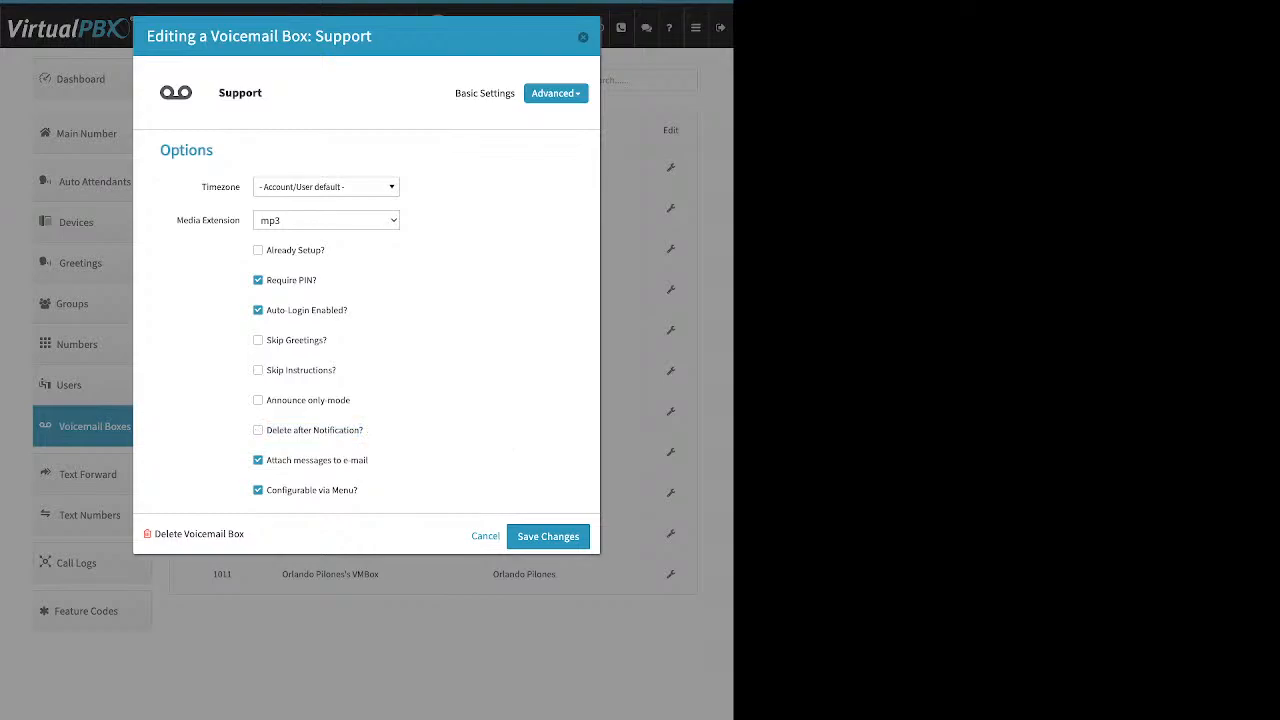
{"action": "left_click", "coordinate": [583, 37]}
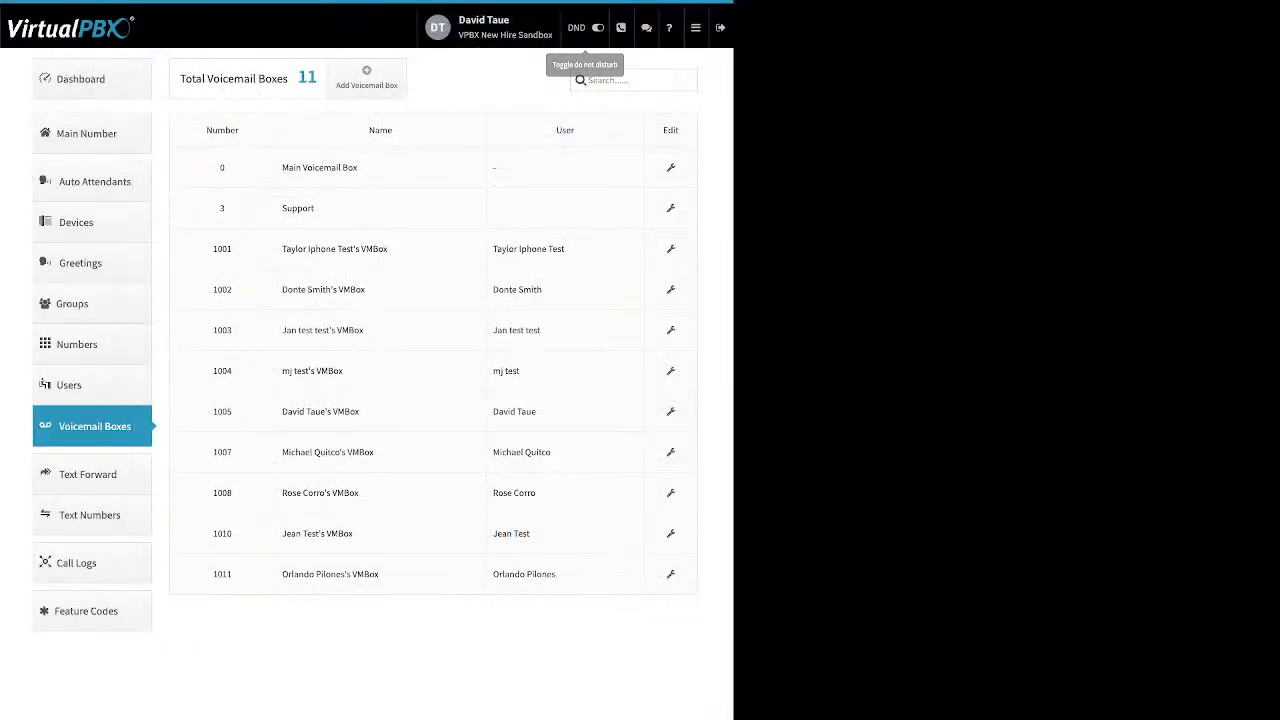
Review the Number, Email and Webhook fields for a new text forward and leave without creating one
{"action": "left_click", "coordinate": [88, 474]}
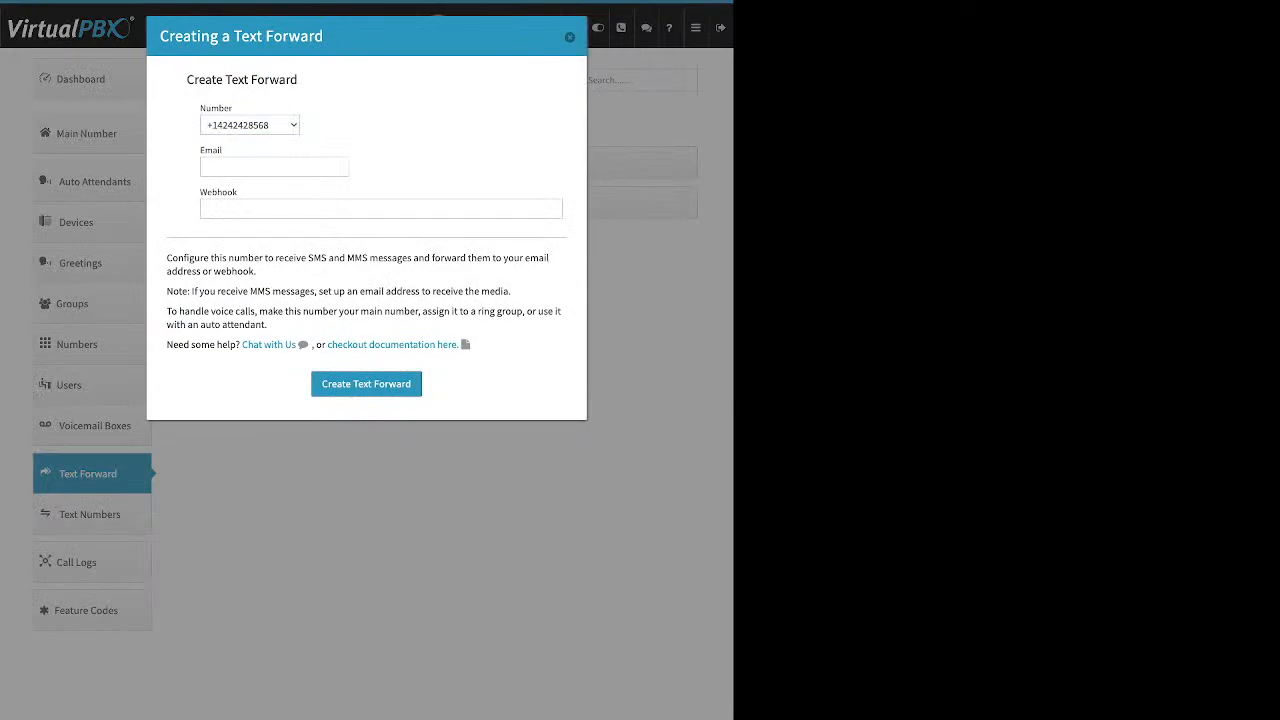
{"action": "left_click_drag", "start_coordinate": [221, 150], "coordinate": [200, 150]}
{"action": "left_click_drag", "start_coordinate": [237, 192], "coordinate": [200, 192]}
{"action": "left_click", "coordinate": [274, 167]}
{"action": "key", "text": "Escape"}
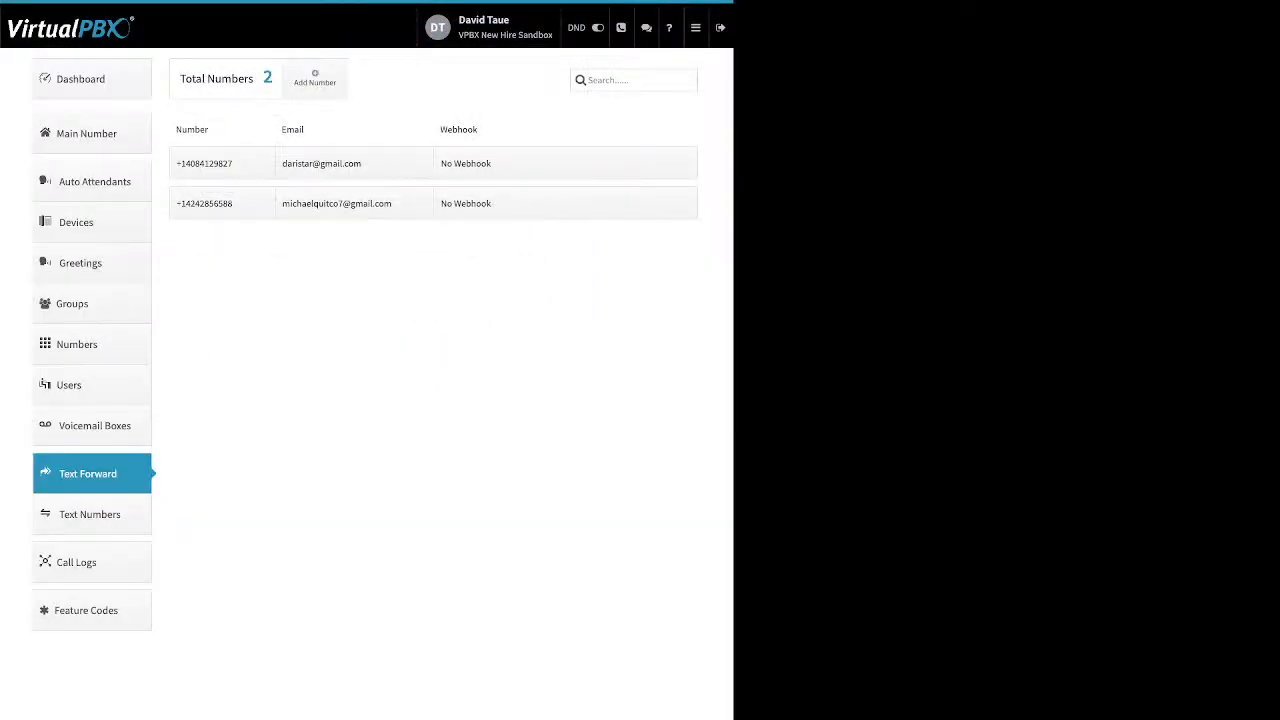
Review the call logs for today, this week and this month, including the softphone leg of a call and the download option
{"action": "left_click", "coordinate": [92, 562]}
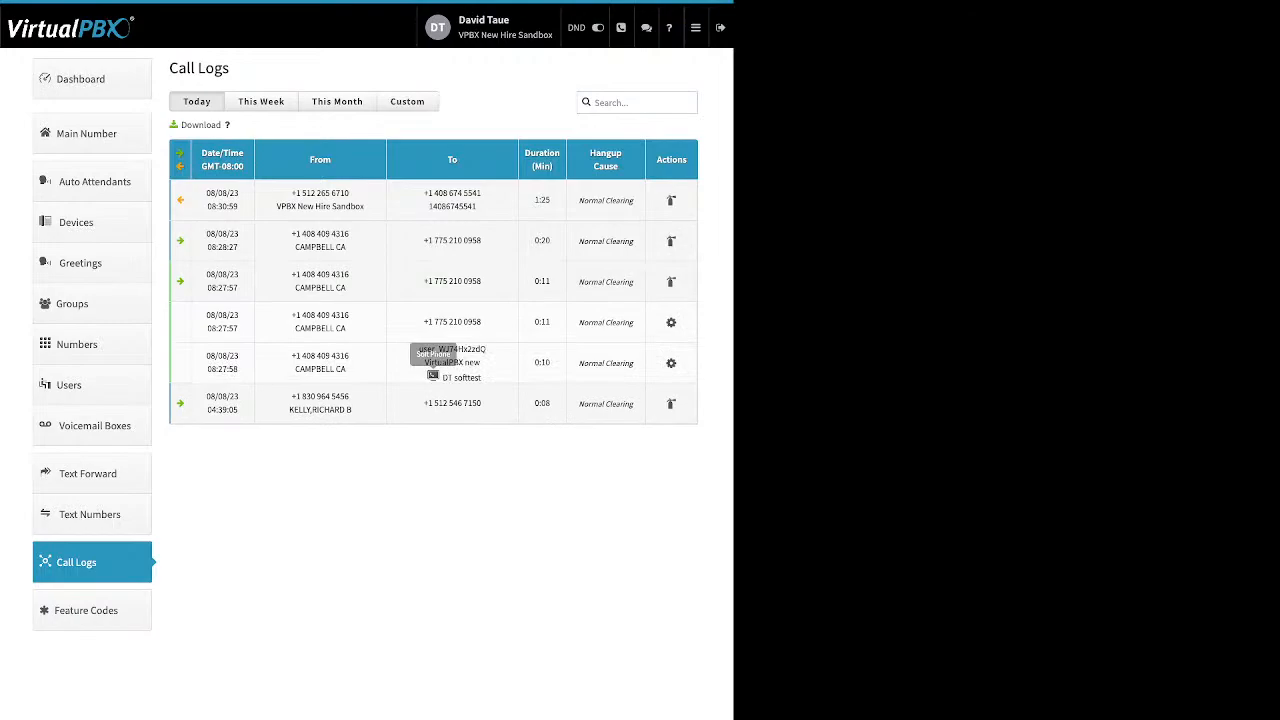
{"action": "left_click_drag", "start_coordinate": [482, 378], "coordinate": [442, 378]}
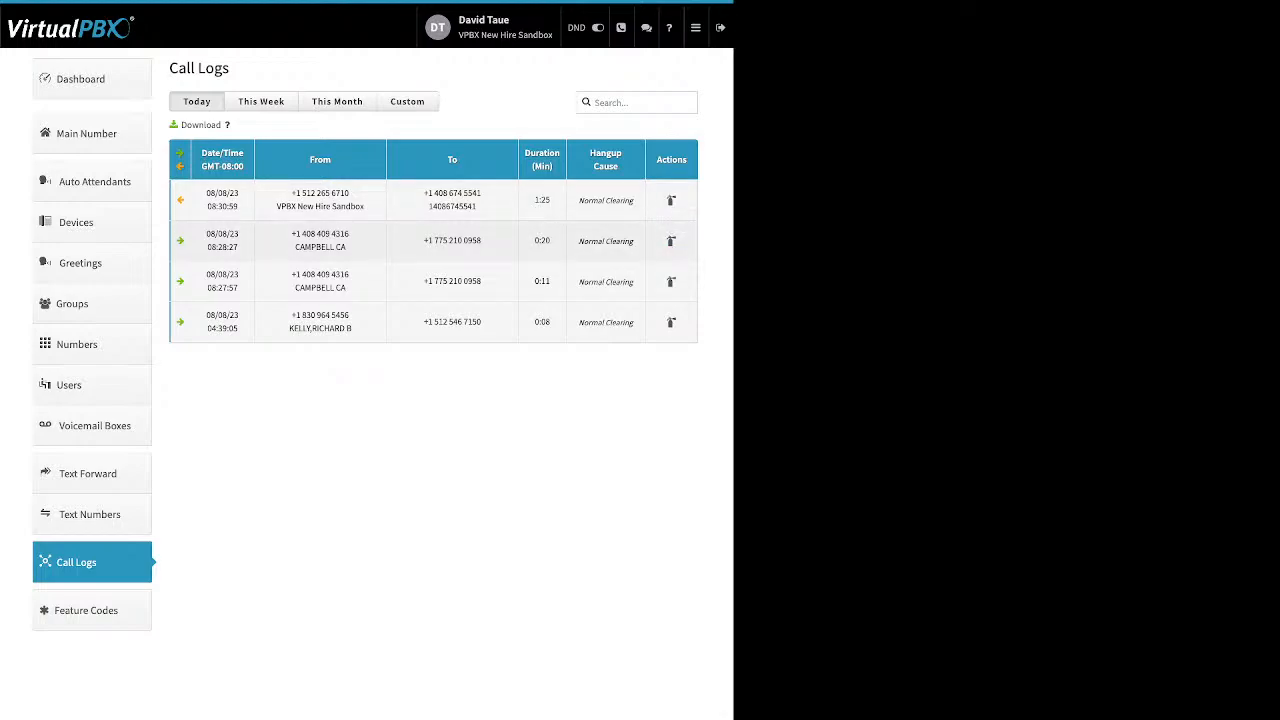
{"action": "left_click", "coordinate": [261, 102]}
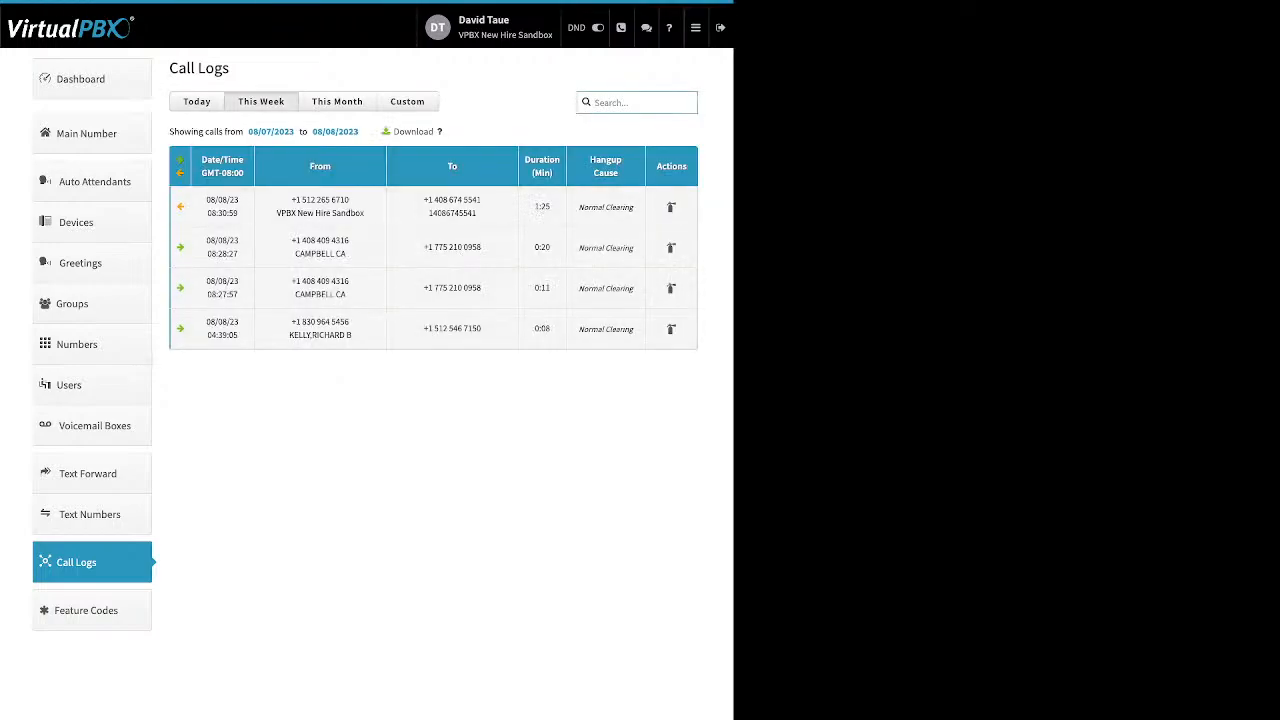
{"action": "left_click", "coordinate": [337, 101]}
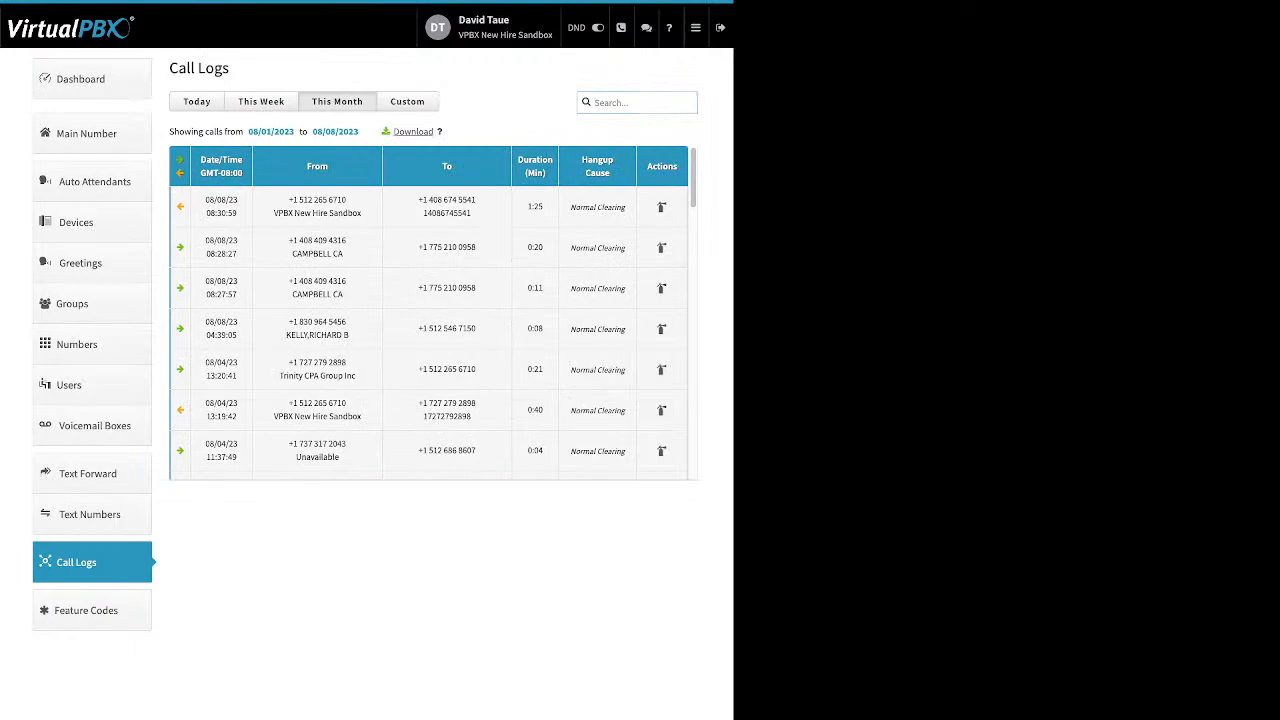
{"action": "double_click", "coordinate": [413, 132]}
{"action": "left_click", "coordinate": [413, 132]}
Filter the call logs to a custom range from 07/01/2023 to 07/30/2023
{"action": "left_click", "coordinate": [407, 101]}
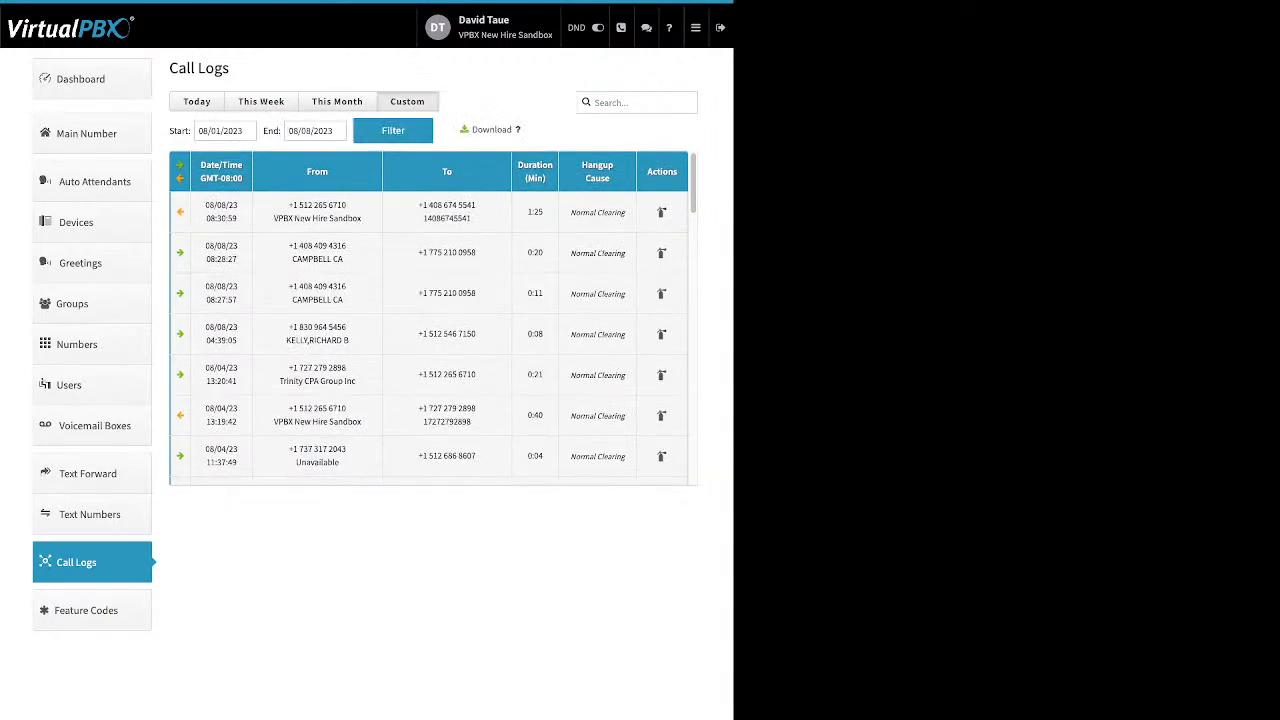
{"action": "left_click", "coordinate": [225, 130]}
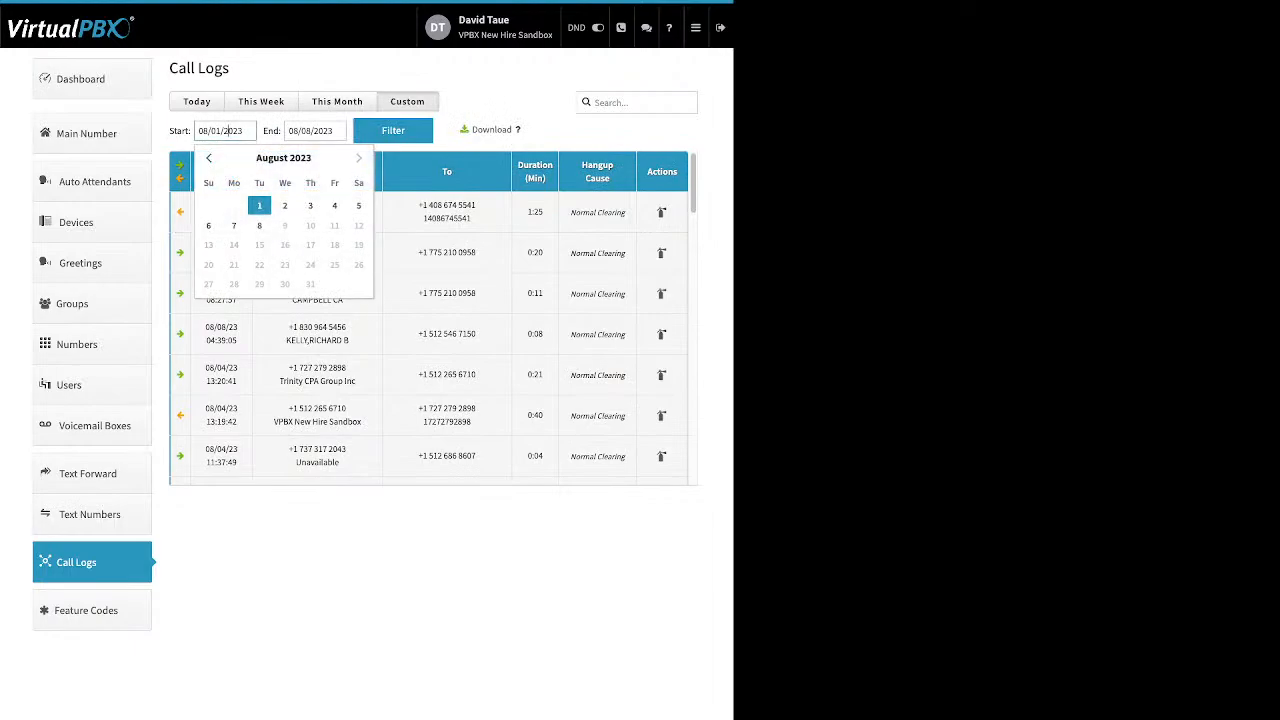
{"action": "left_click", "coordinate": [209, 158]}
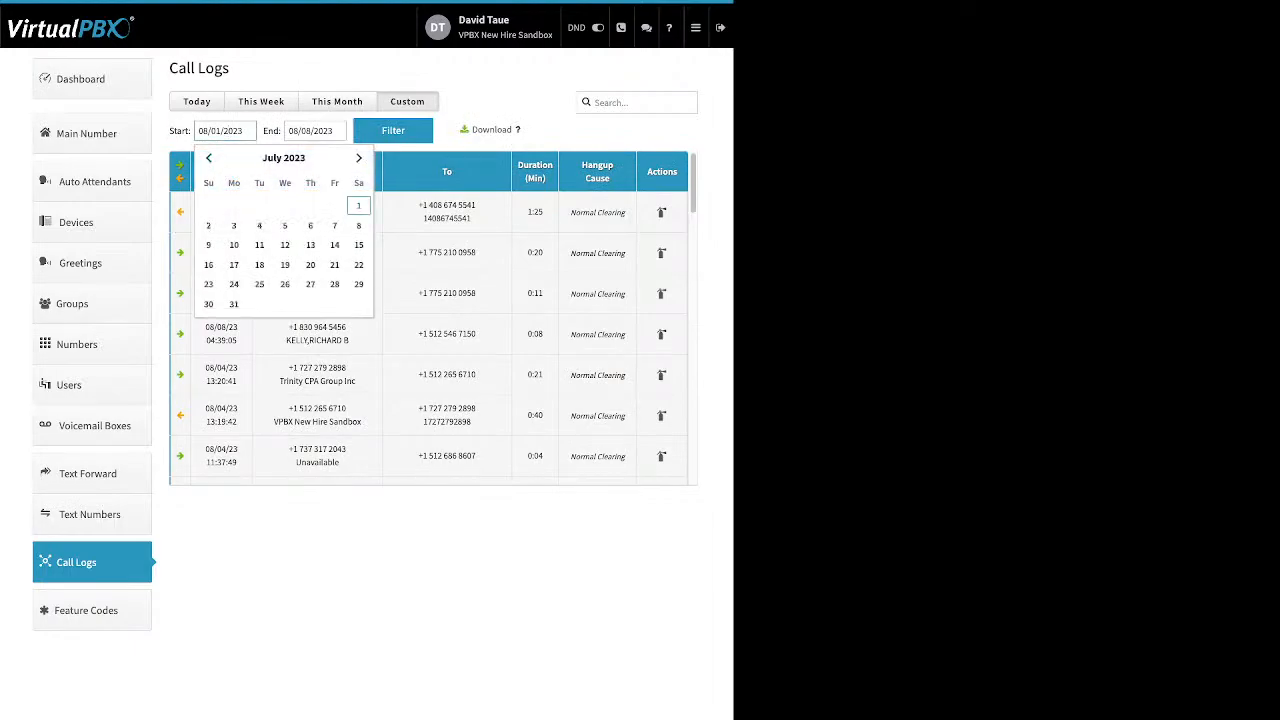
{"action": "left_click", "coordinate": [359, 206]}
{"action": "left_click", "coordinate": [393, 131]}
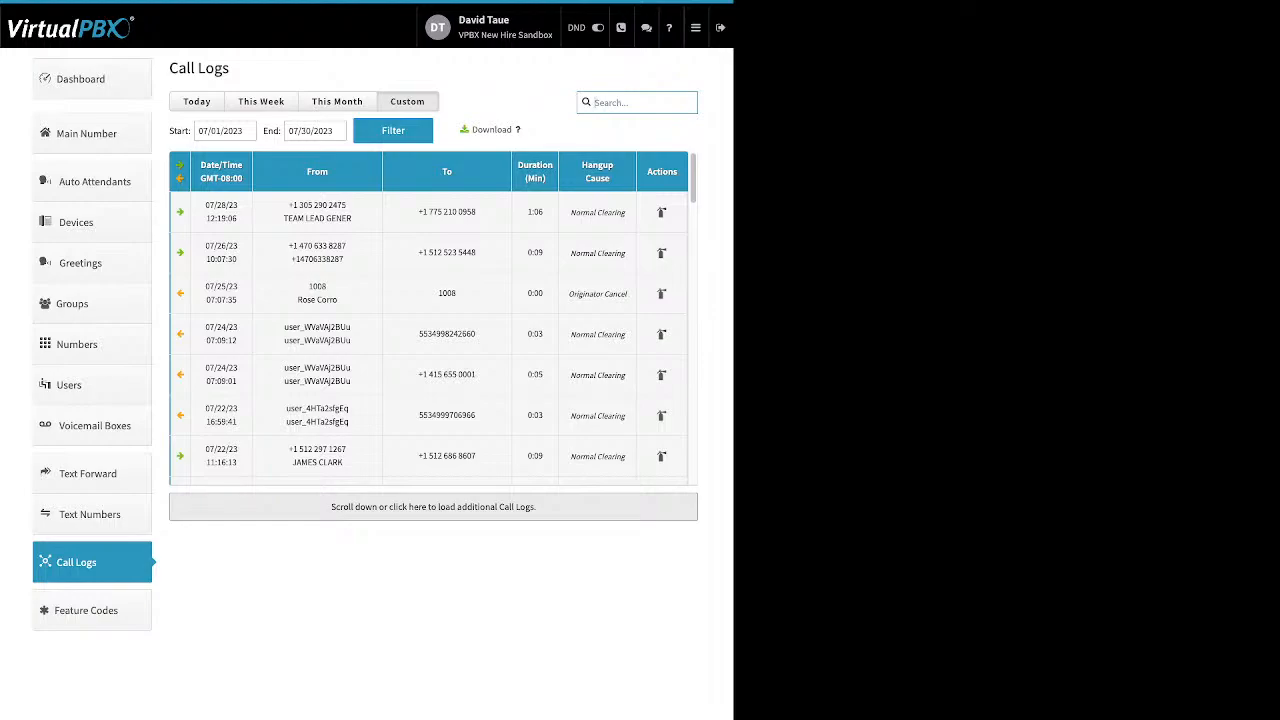
Review the available feature codes and the help for Update Call-Forward
{"action": "left_click", "coordinate": [92, 610]}
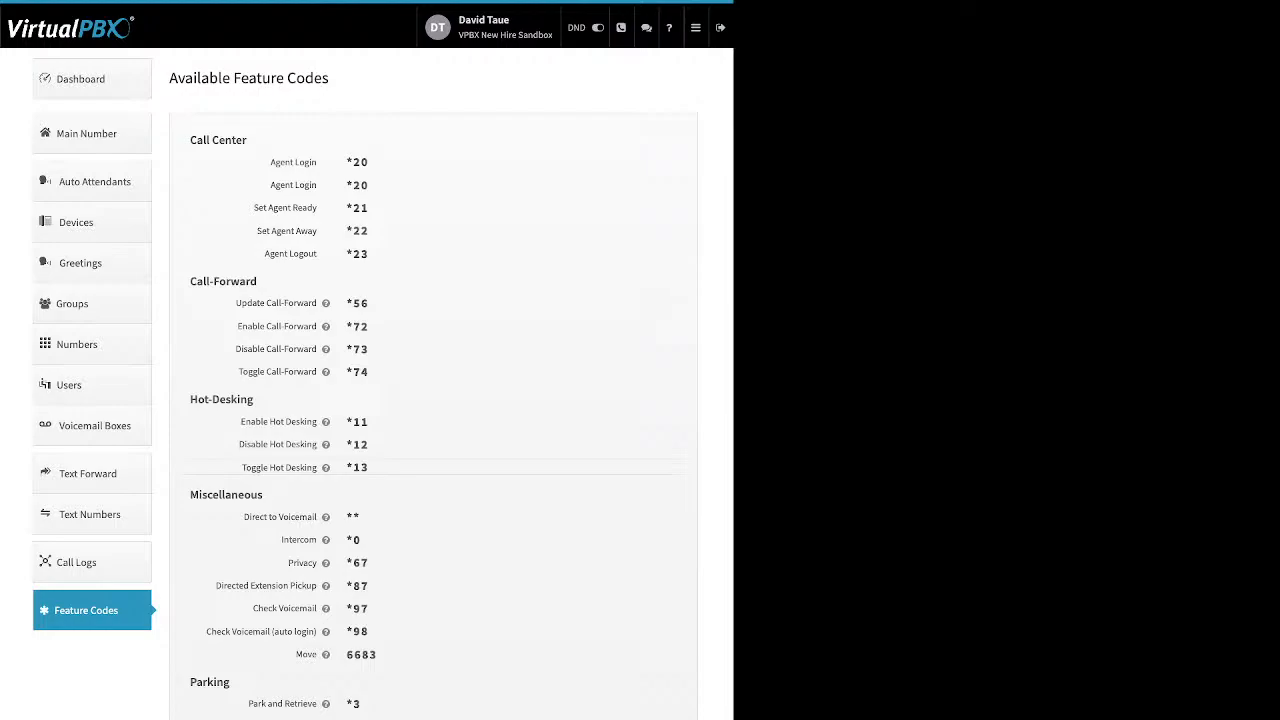
{"action": "mouse_move", "coordinate": [325, 303]}
Go to the Blacklists editor, look over the form for a new blacklist and open the Scammer list
{"action": "mouse_move", "coordinate": [696, 28]}
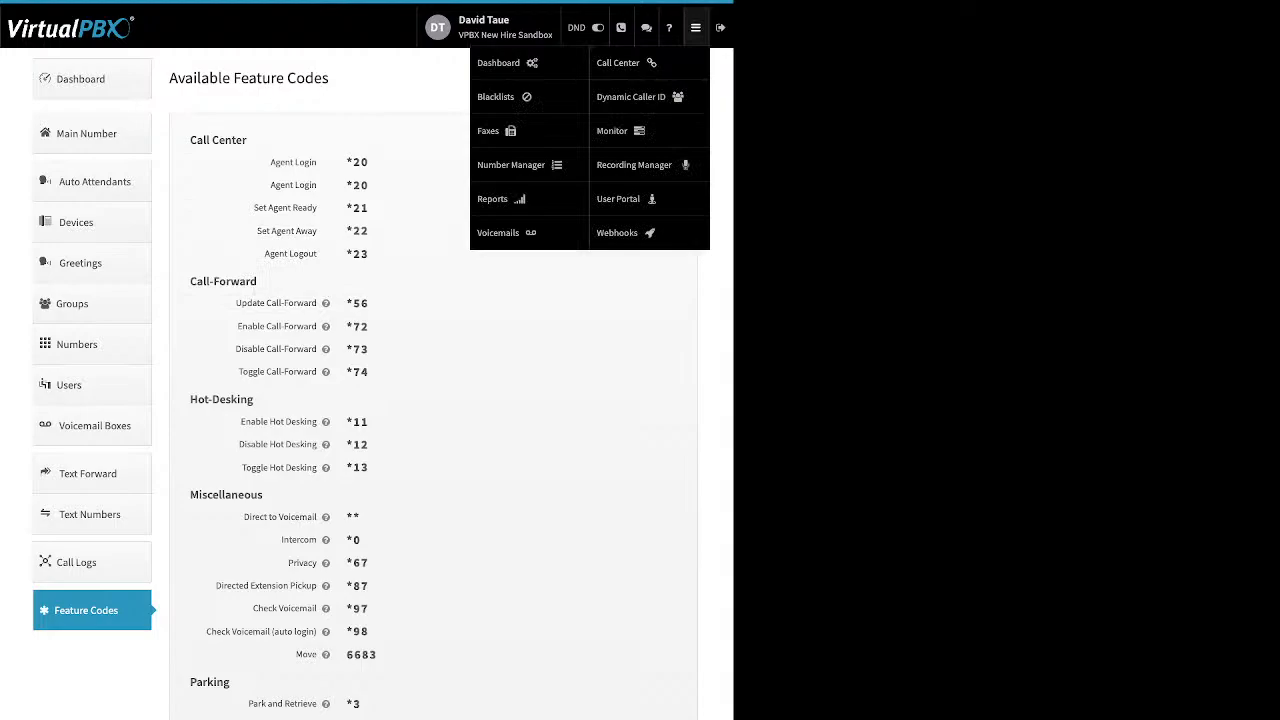
{"action": "left_click", "coordinate": [495, 96]}
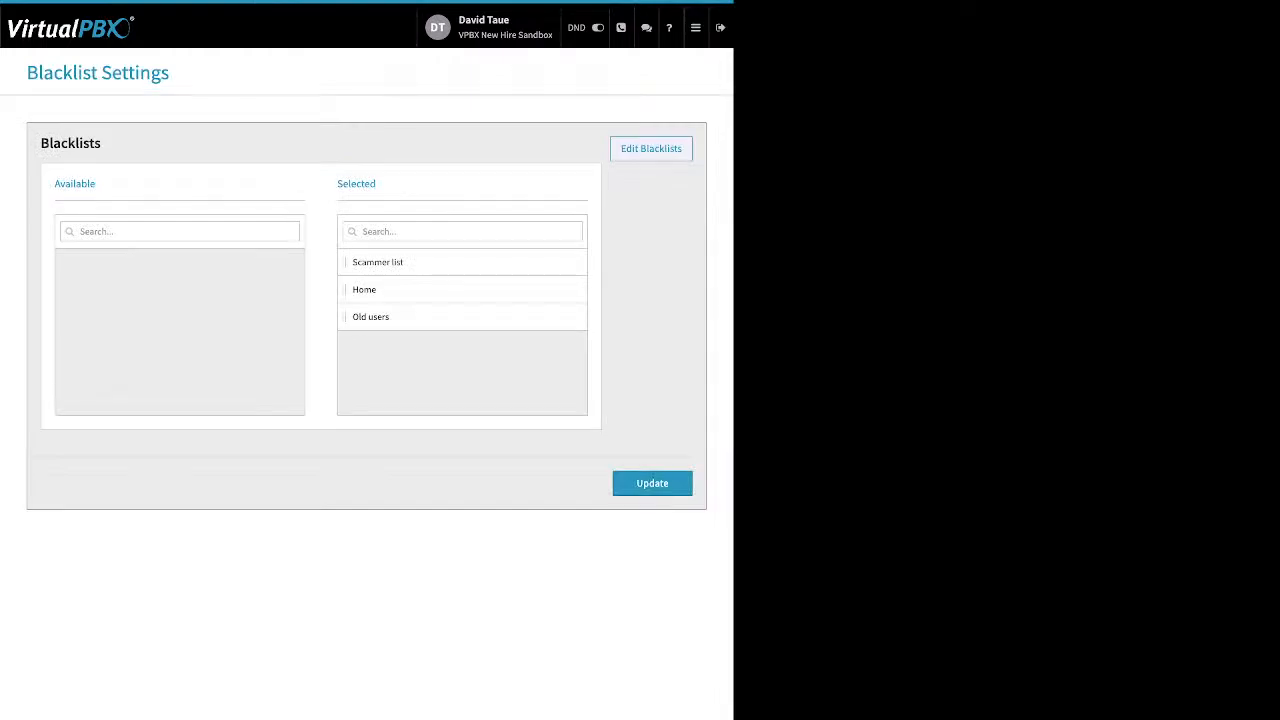
{"action": "left_click", "coordinate": [651, 149]}
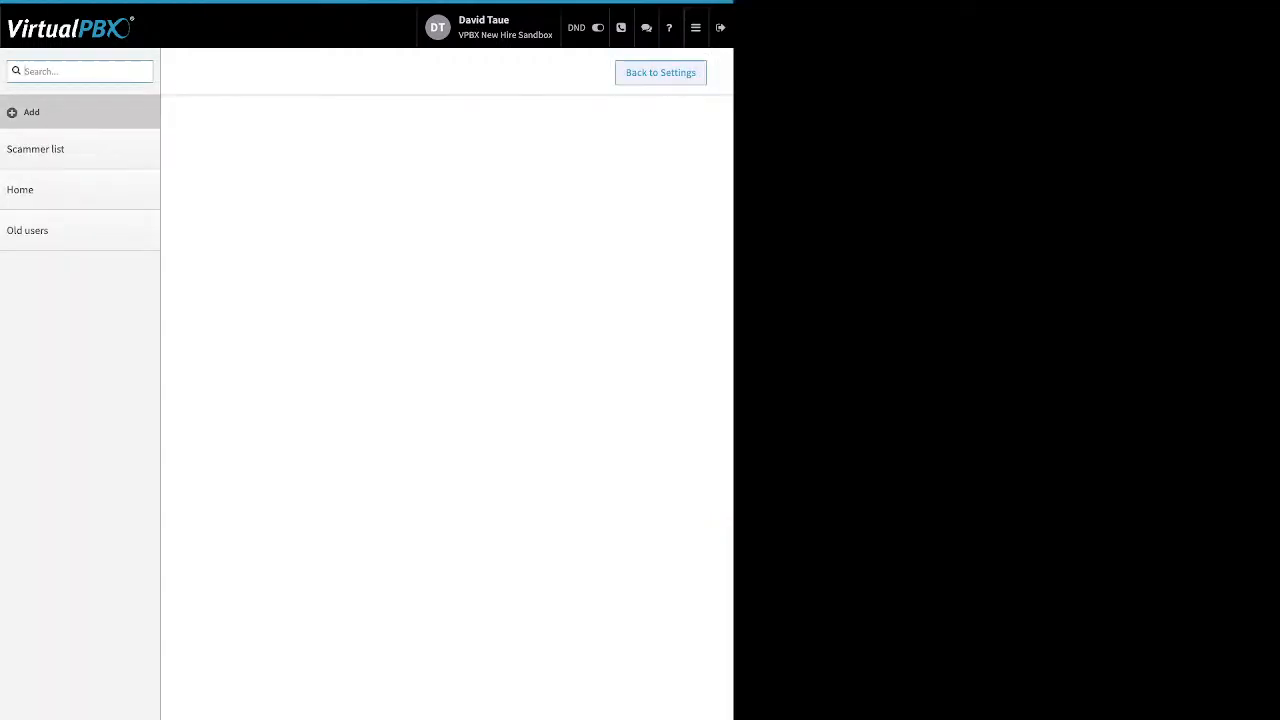
{"action": "double_click", "coordinate": [32, 112]}
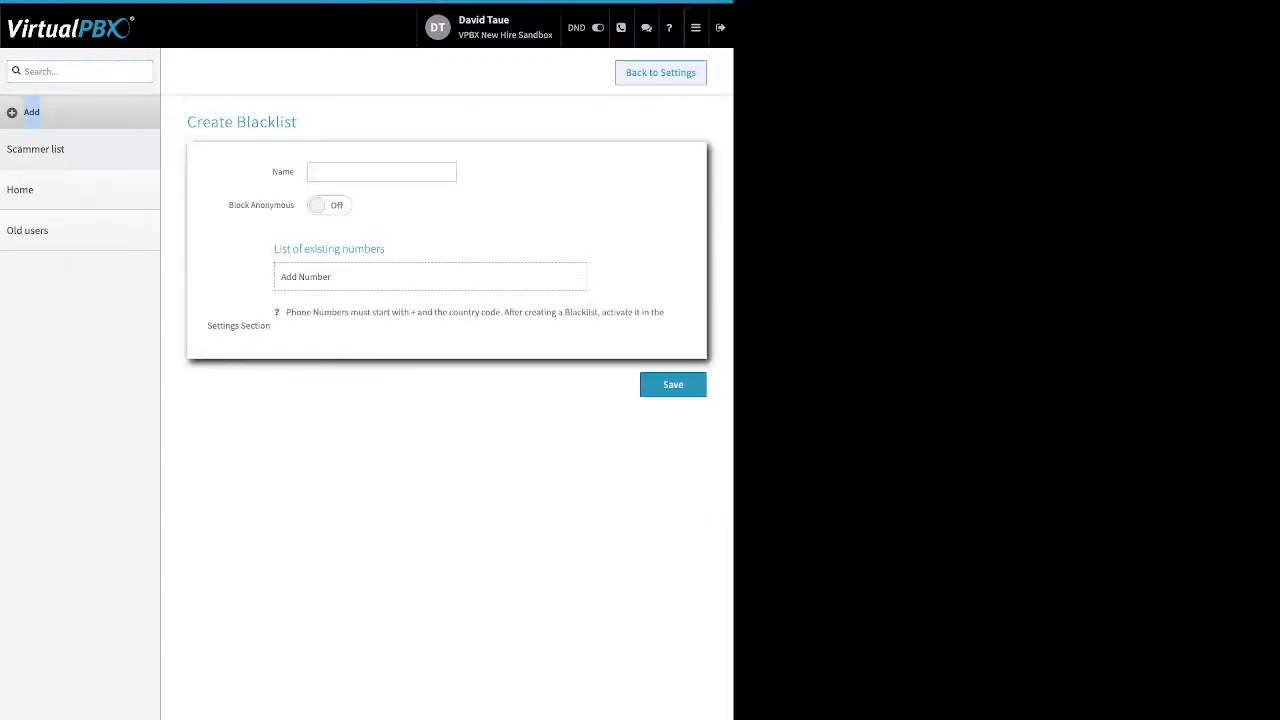
{"action": "left_click", "coordinate": [35, 149]}
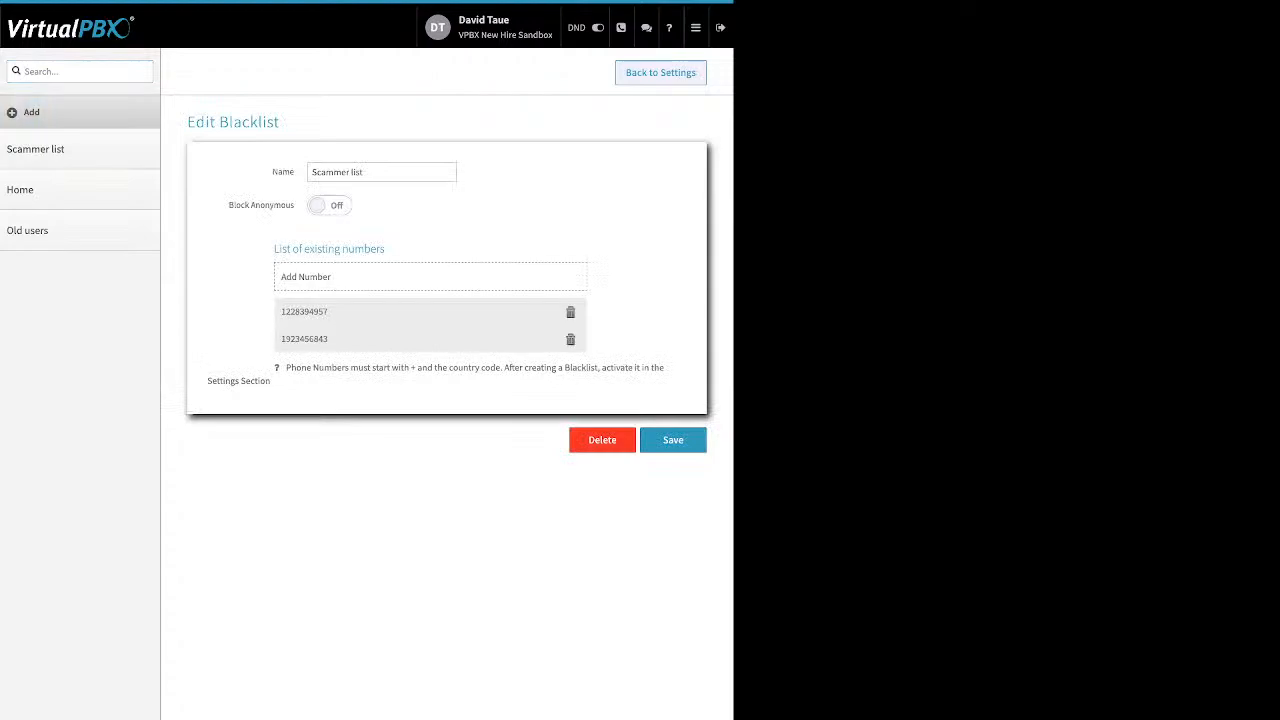
Try the Scammer list's Block Anonymous option and number entry, leave both unchanged and return to the blacklist settings
{"action": "left_click_drag", "start_coordinate": [272, 172], "coordinate": [296, 172]}
{"action": "left_click_drag", "start_coordinate": [229, 205], "coordinate": [295, 205]}
{"action": "left_click", "coordinate": [330, 205]}
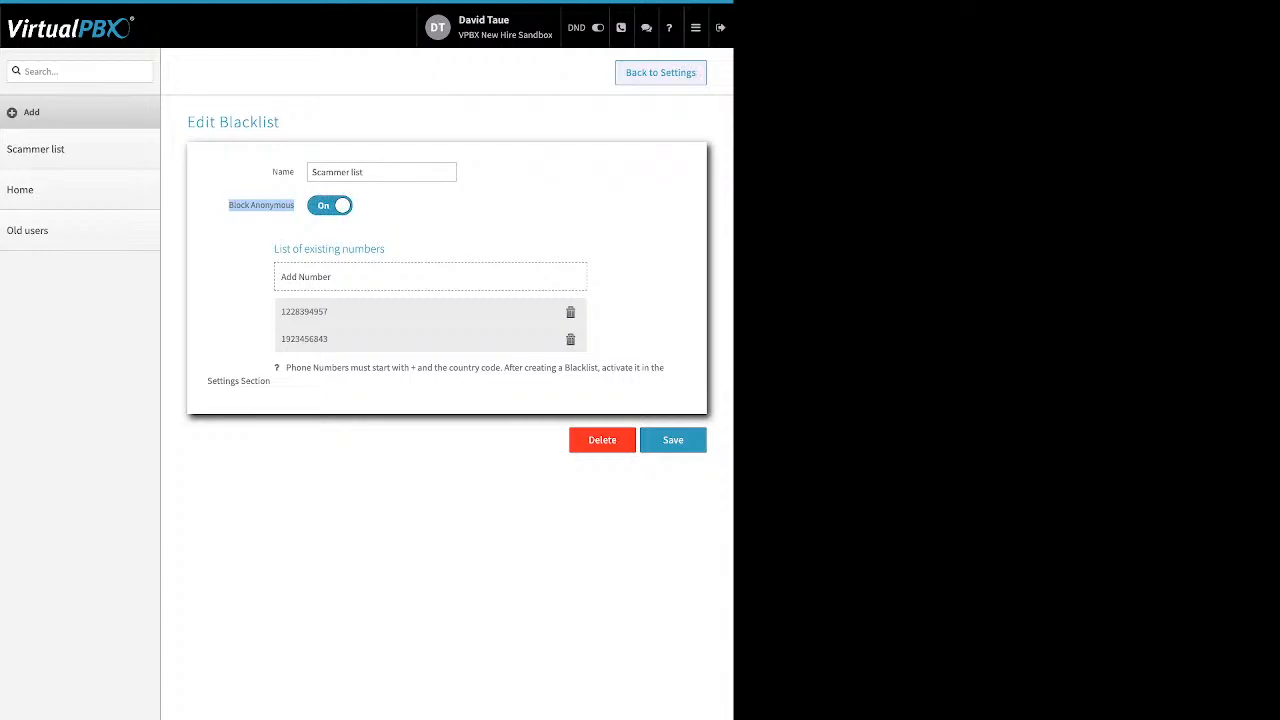
{"action": "left_click", "coordinate": [330, 205]}
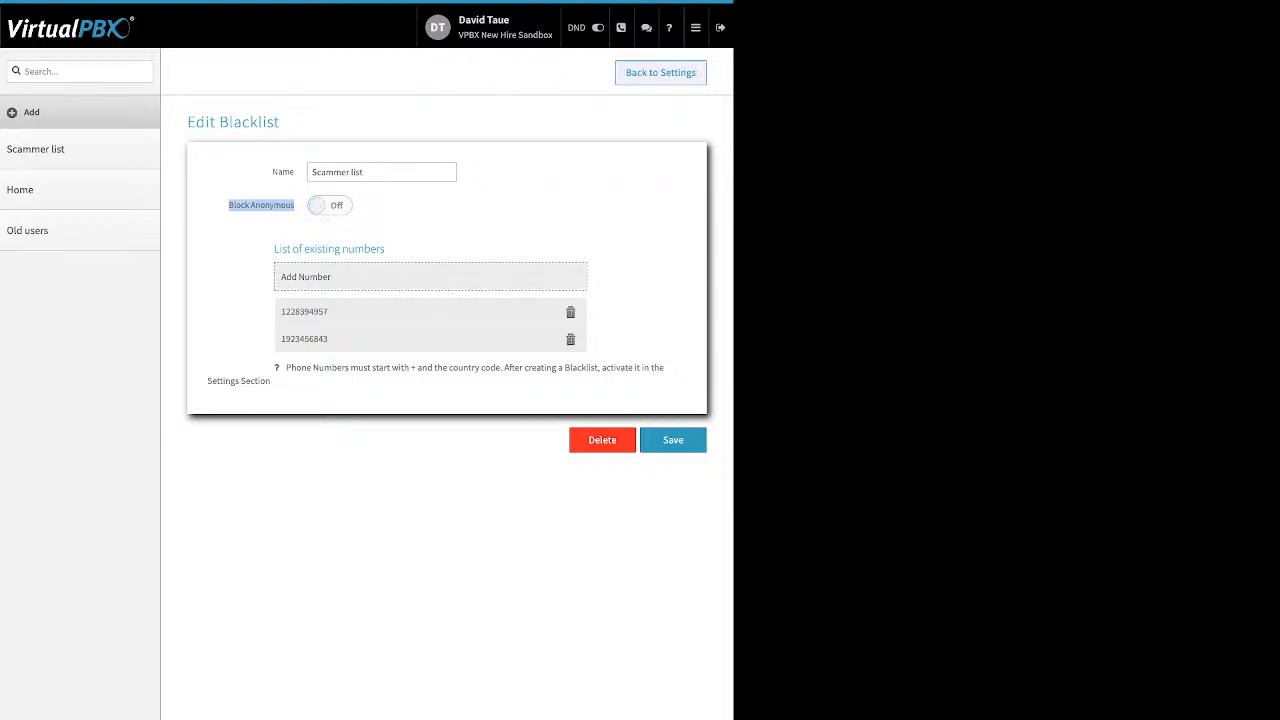
{"action": "left_click", "coordinate": [430, 277]}
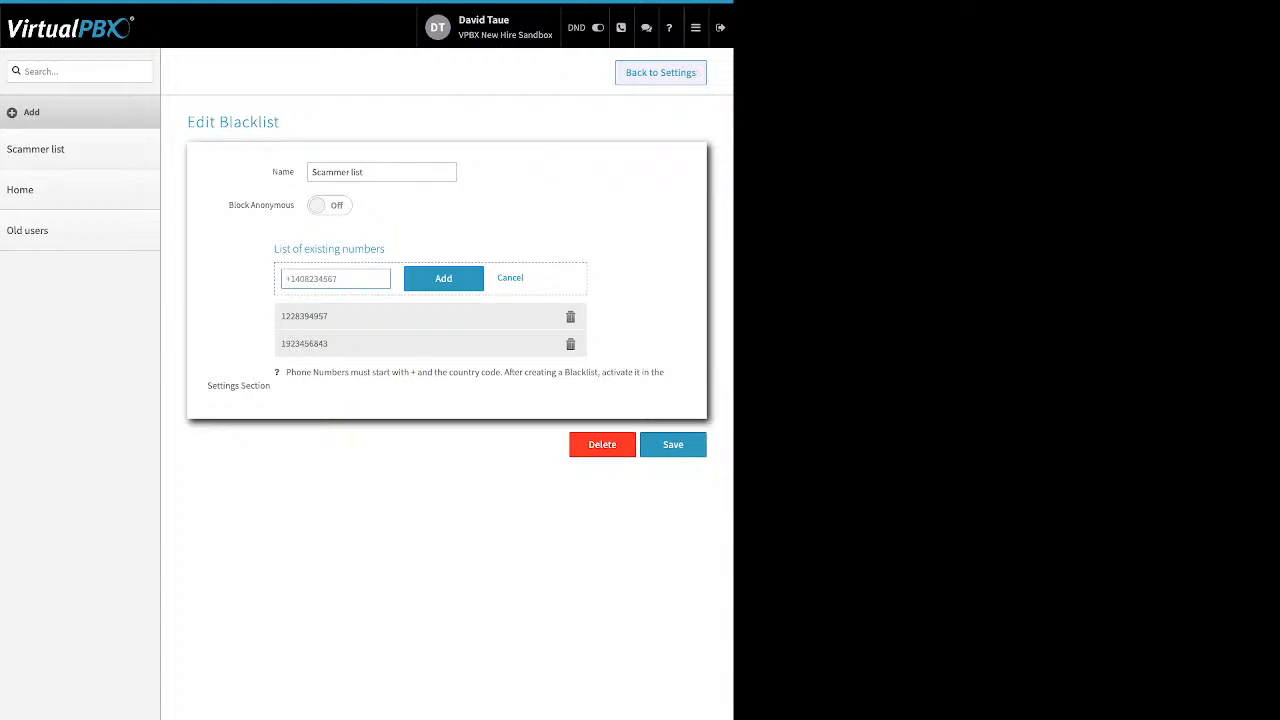
{"action": "left_click", "coordinate": [510, 278]}
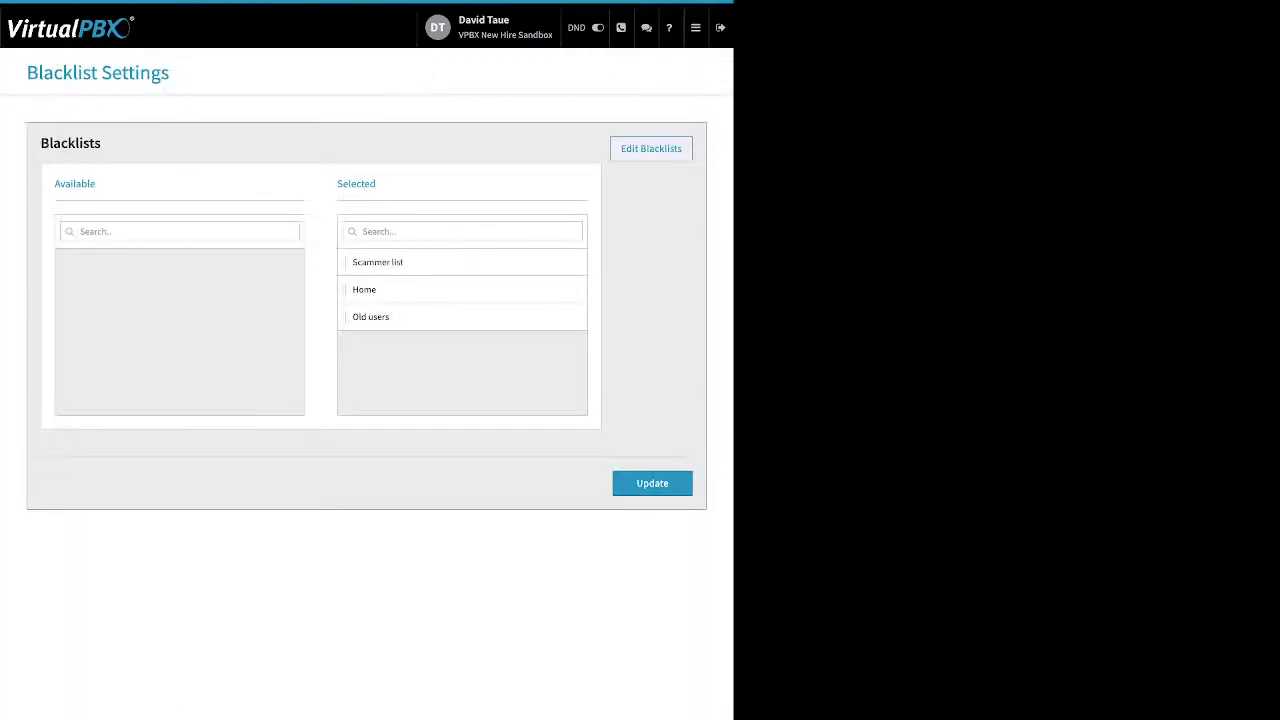
Move Home below Old users among the selected blacklists and update the blacklist settings
{"action": "left_click_drag", "start_coordinate": [337, 183], "coordinate": [376, 183]}
{"action": "left_click_drag", "start_coordinate": [400, 262], "coordinate": [390, 345]}
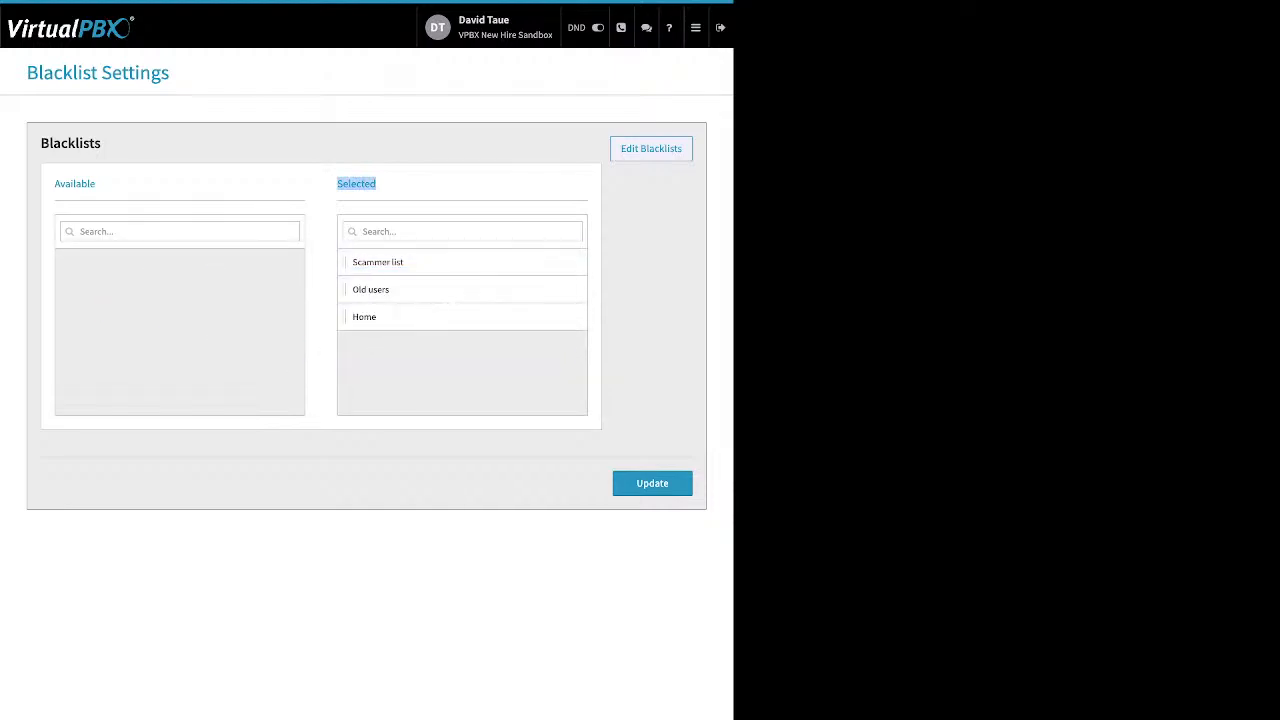
{"action": "left_click", "coordinate": [652, 483]}
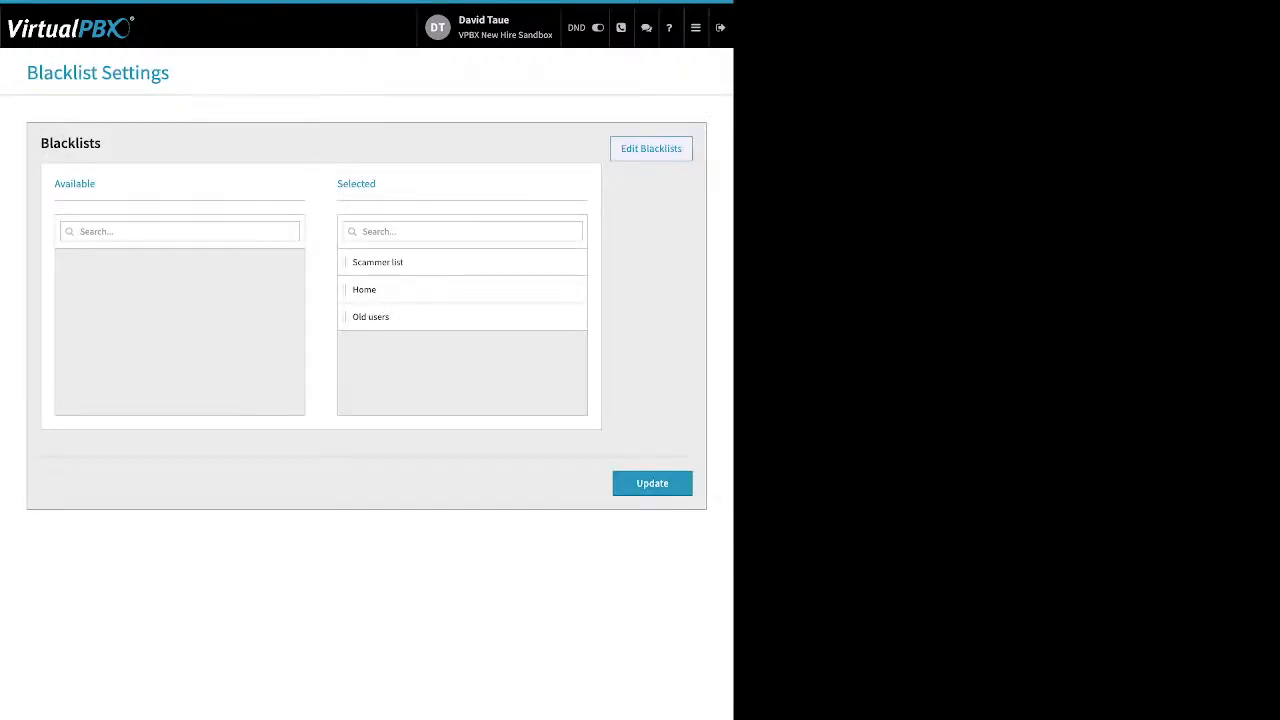
Go to Faxes, show the inbound faxes of VPBX New Hire Sandbox's Main Faxbox and select the fax from 08/04/2023
{"action": "left_click", "coordinate": [695, 27]}
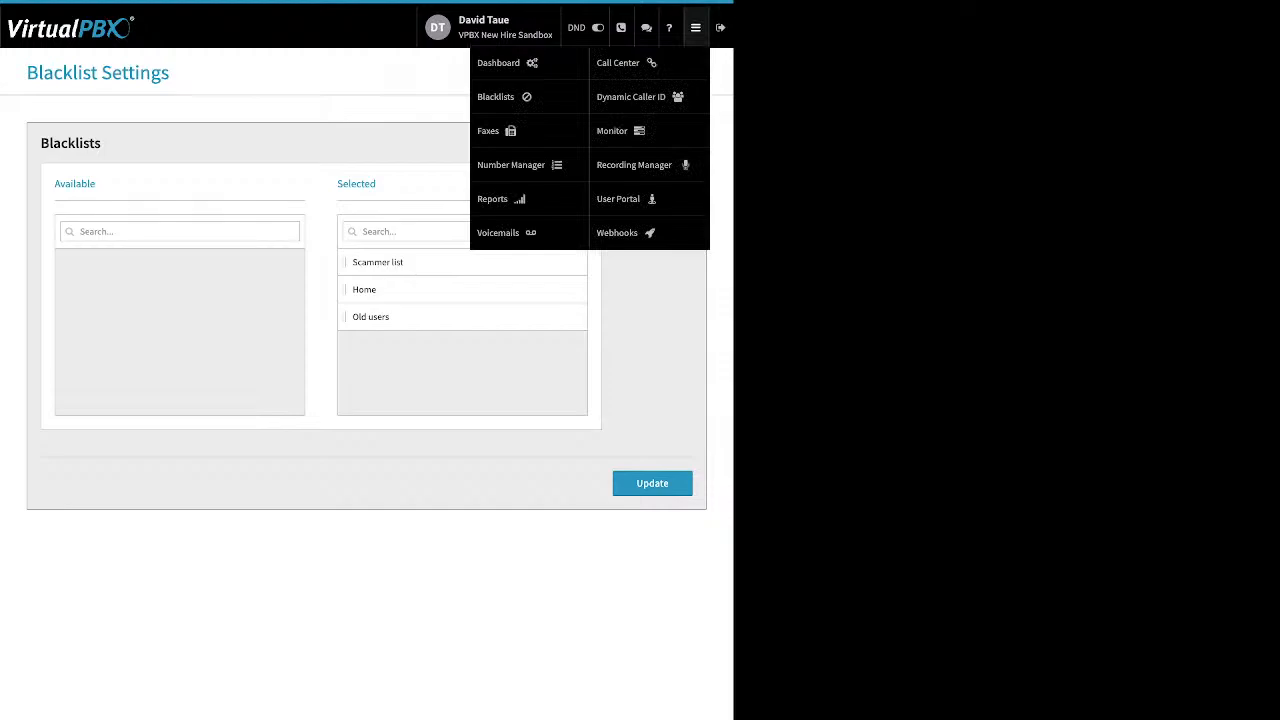
{"action": "mouse_move", "coordinate": [695, 27]}
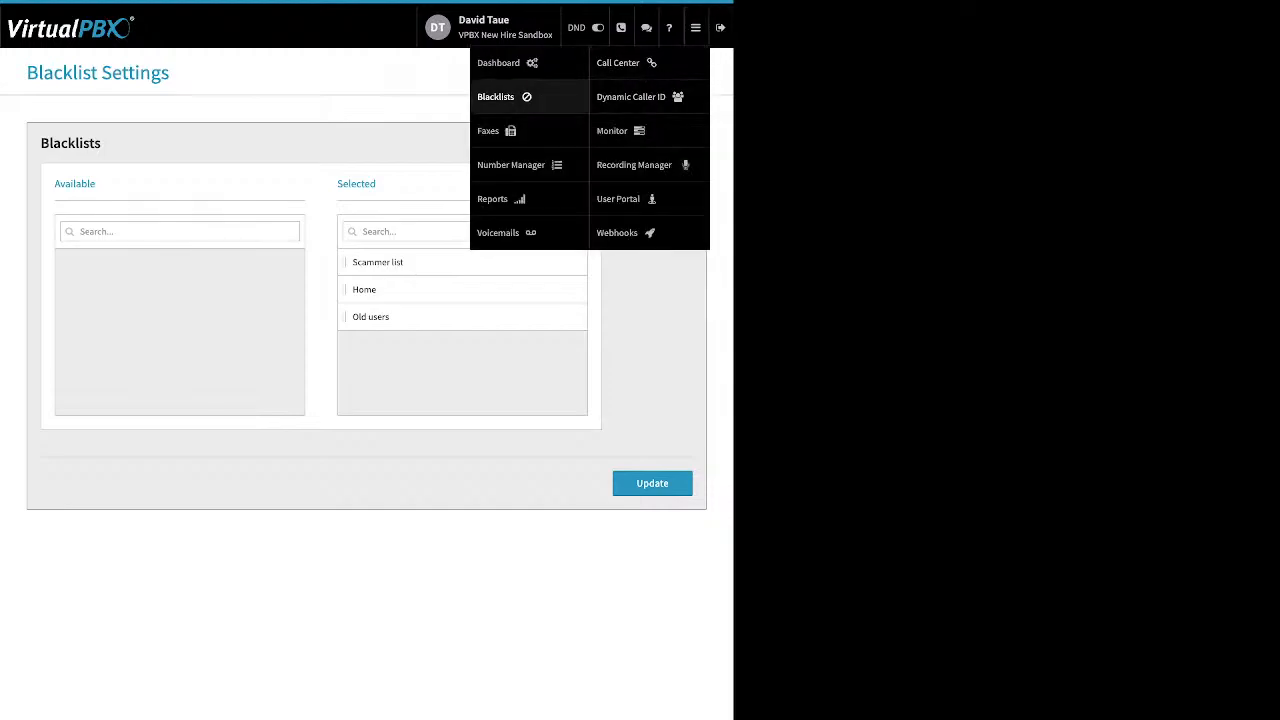
{"action": "left_click", "coordinate": [494, 131]}
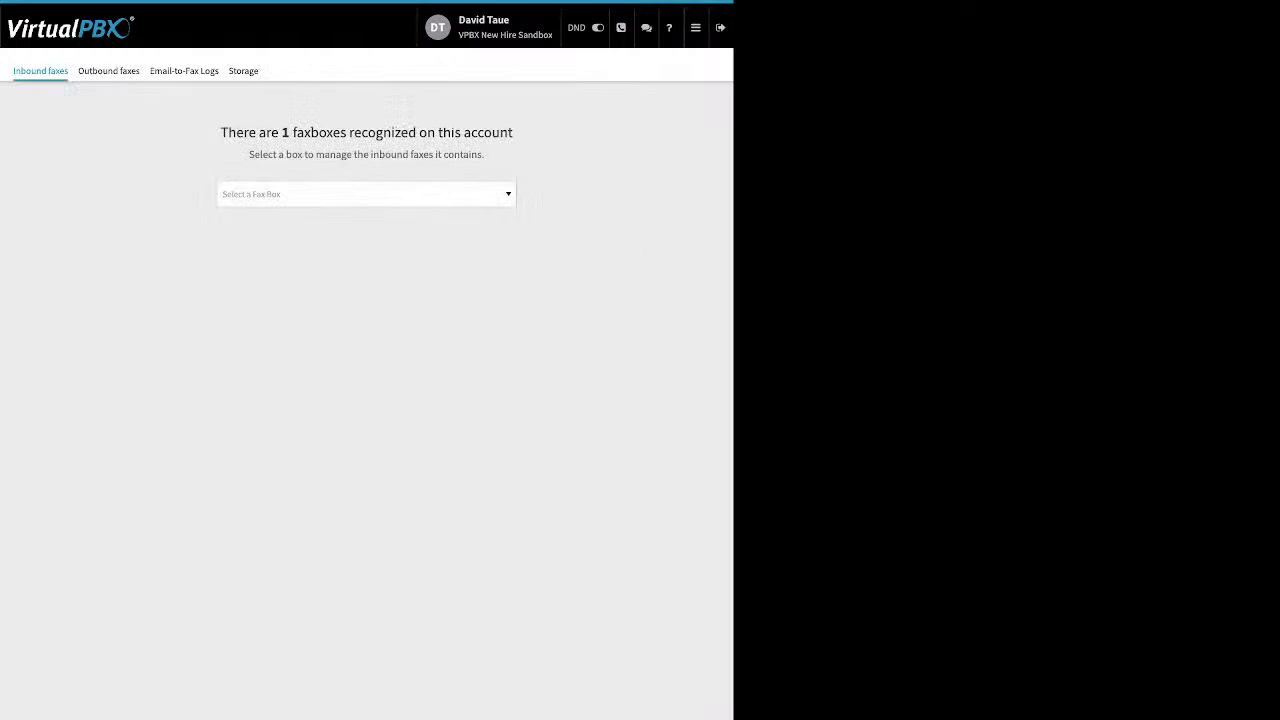
{"action": "left_click", "coordinate": [366, 194]}
{"action": "left_click", "coordinate": [366, 237]}
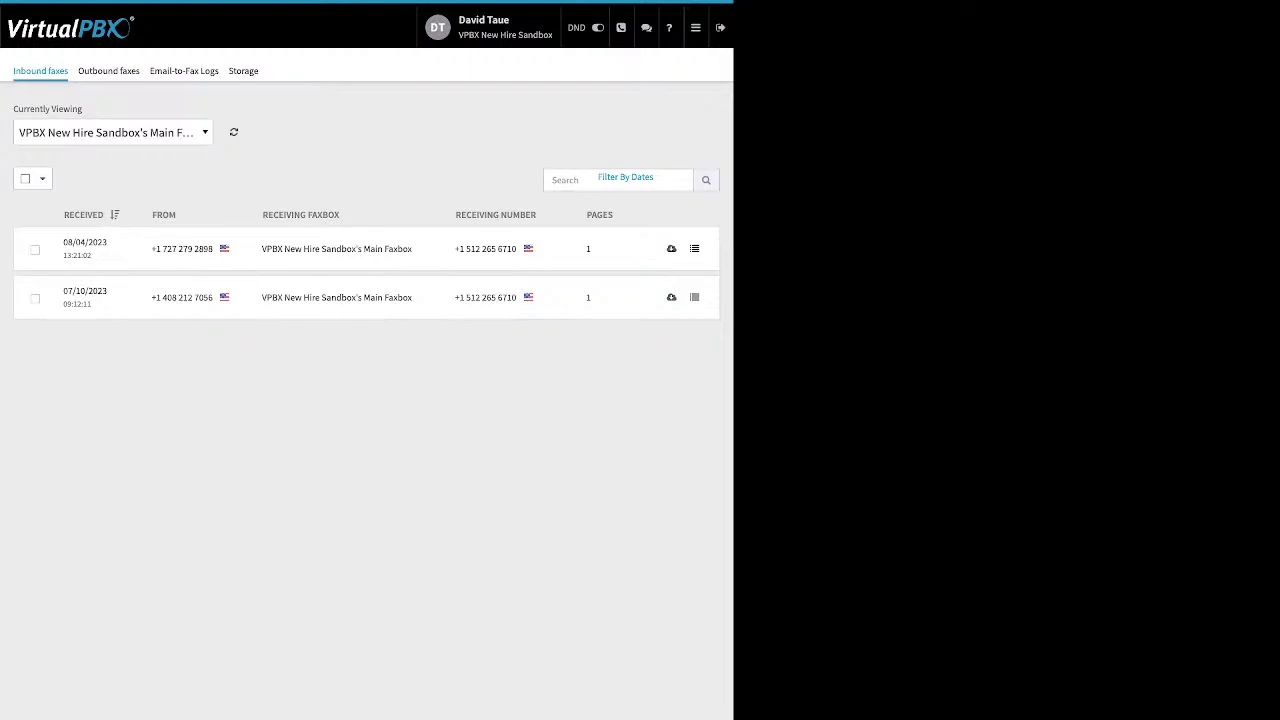
{"action": "left_click", "coordinate": [35, 250]}
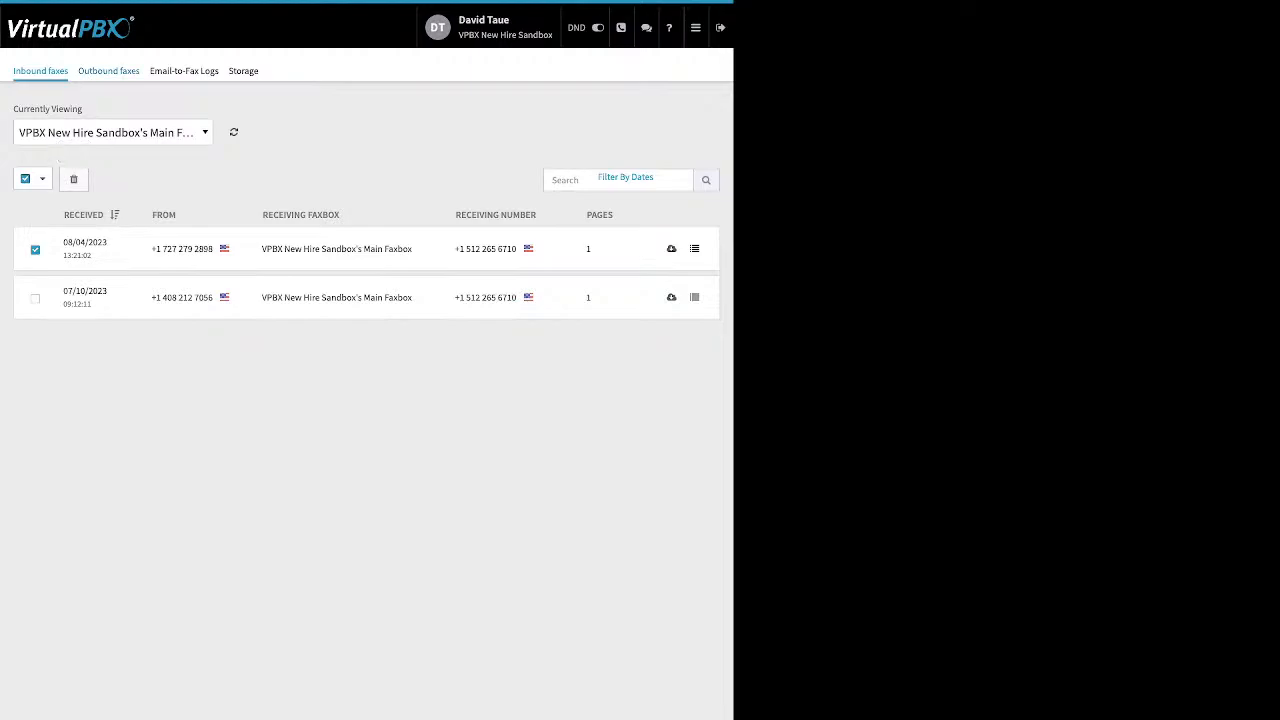
Show the outbound faxes of VPBX New Hire Sandbox's Main Faxbox and check the status of the 08/08/2023 fax
{"action": "left_click", "coordinate": [109, 71]}
{"action": "left_click", "coordinate": [366, 194]}
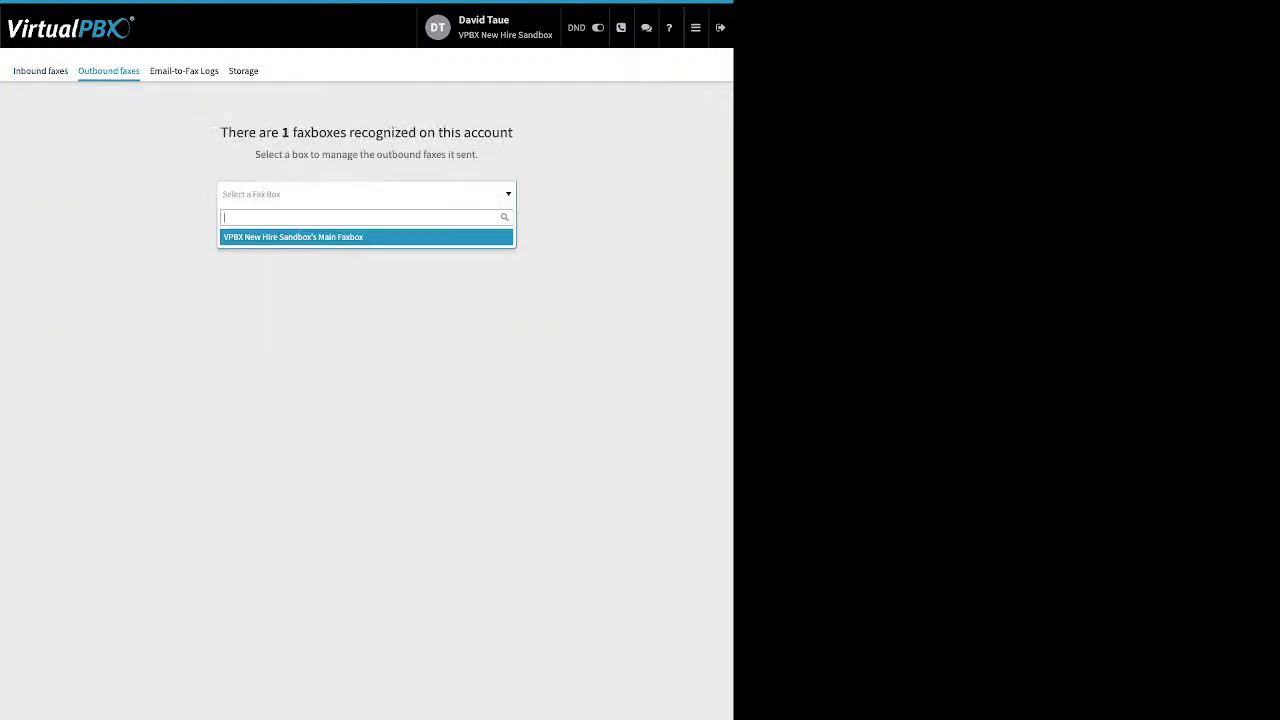
{"action": "left_click", "coordinate": [366, 237]}
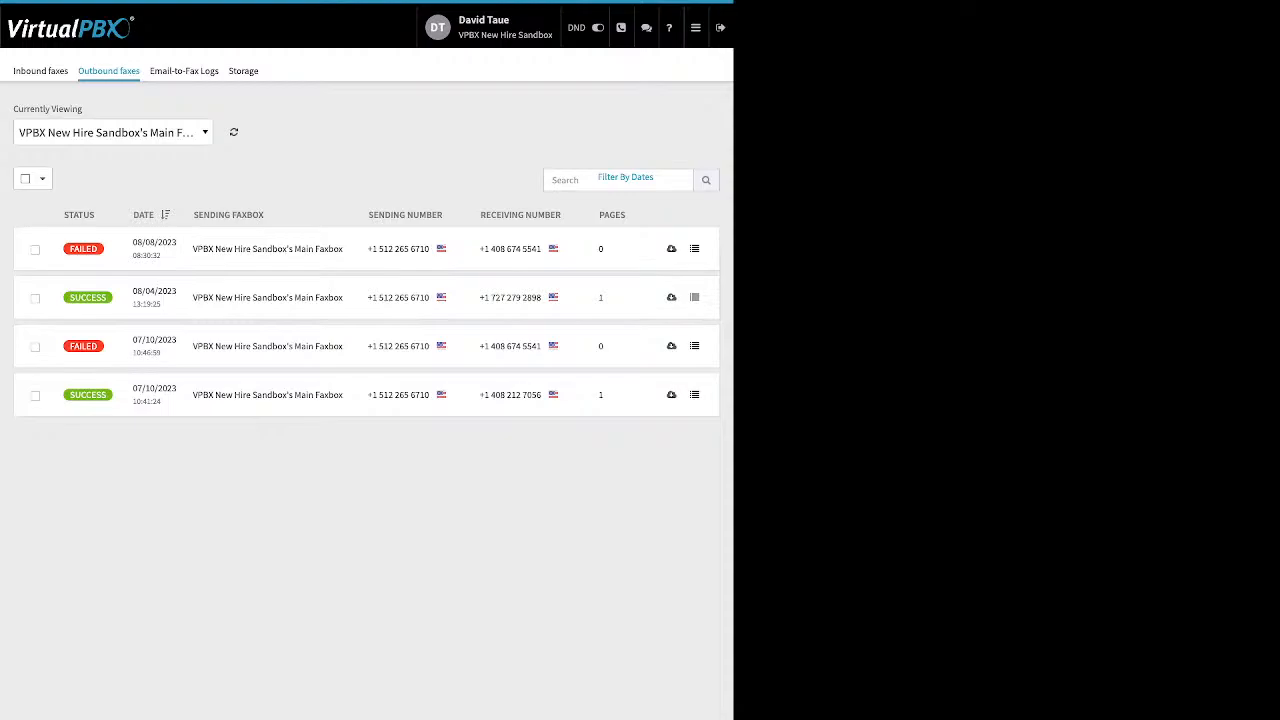
{"action": "mouse_move", "coordinate": [83, 248]}
Review the 08/08/2023 outbound fax's details, checking its status and result text, and close them
{"action": "left_click", "coordinate": [694, 249]}
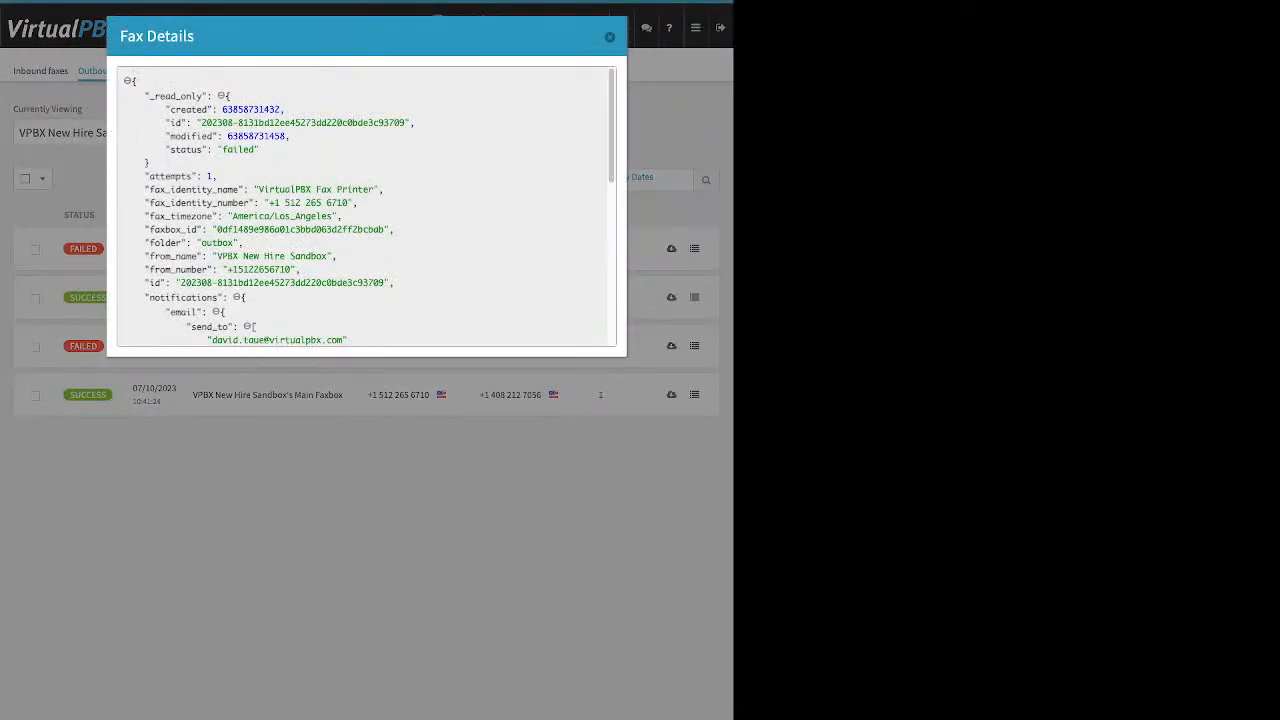
{"action": "scroll", "coordinate": [366, 207], "scroll_direction": "down", "scroll_amount": 1}
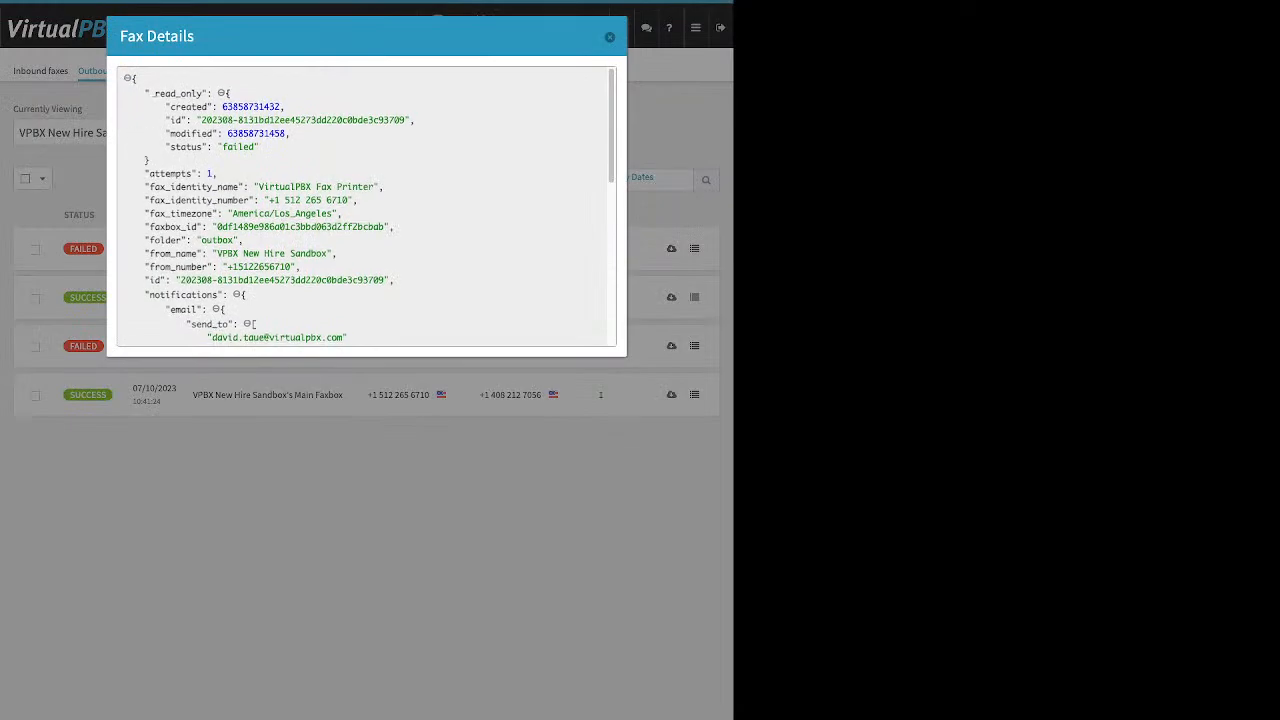
{"action": "left_click_drag", "start_coordinate": [161, 147], "coordinate": [222, 147]}
{"action": "scroll", "coordinate": [366, 207], "scroll_direction": "down", "scroll_amount": 1}
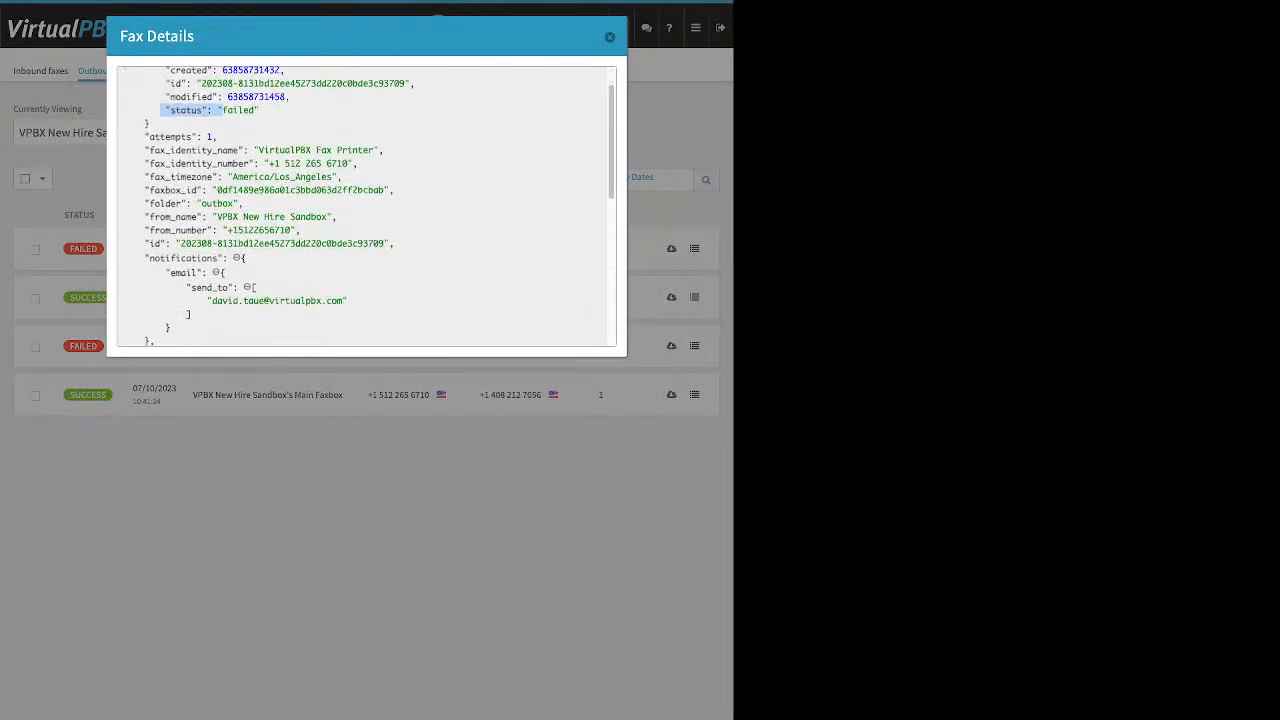
{"action": "scroll", "coordinate": [366, 207], "scroll_direction": "down", "scroll_amount": 5}
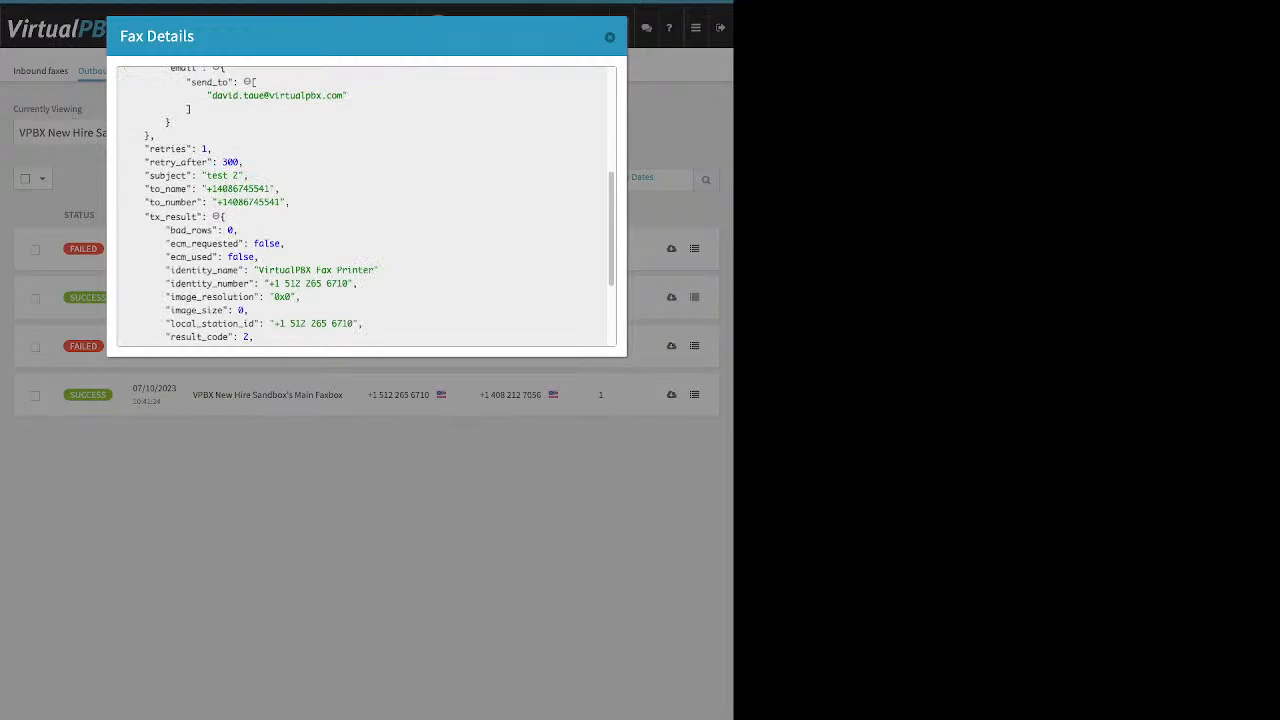
{"action": "scroll", "coordinate": [366, 207], "scroll_direction": "down", "scroll_amount": 2}
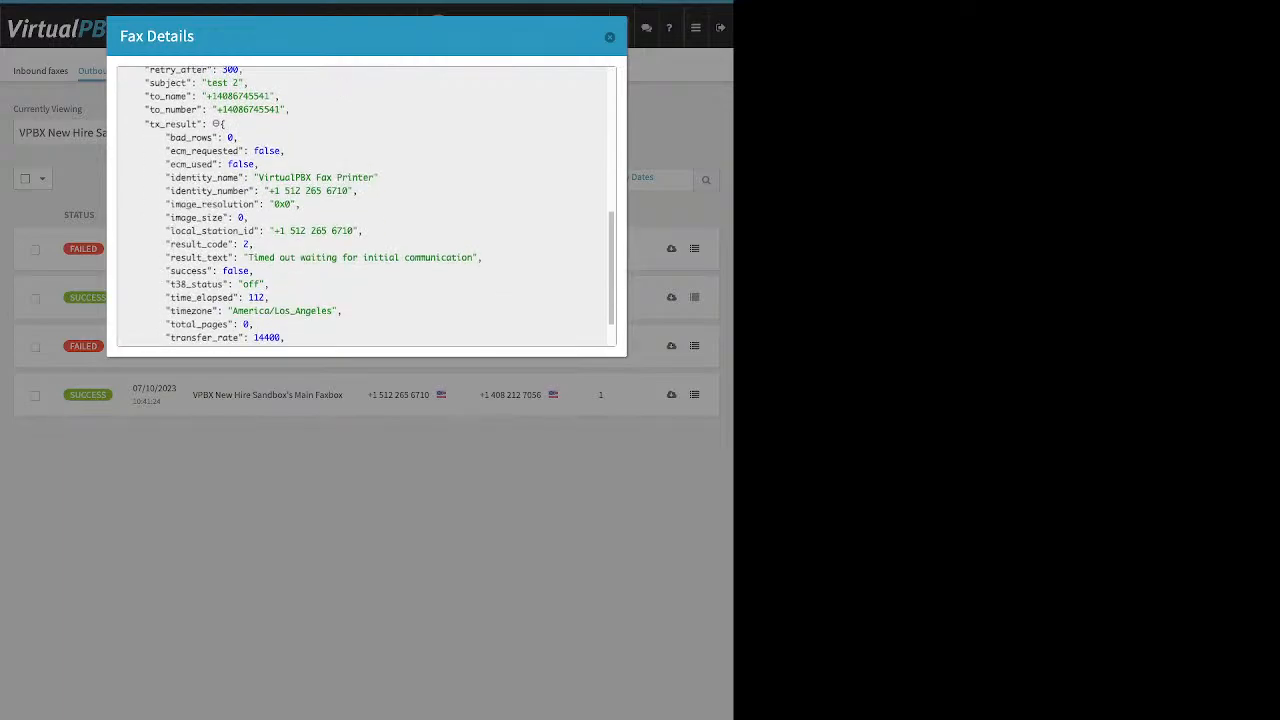
{"action": "left_click_drag", "start_coordinate": [478, 257], "coordinate": [248, 257]}
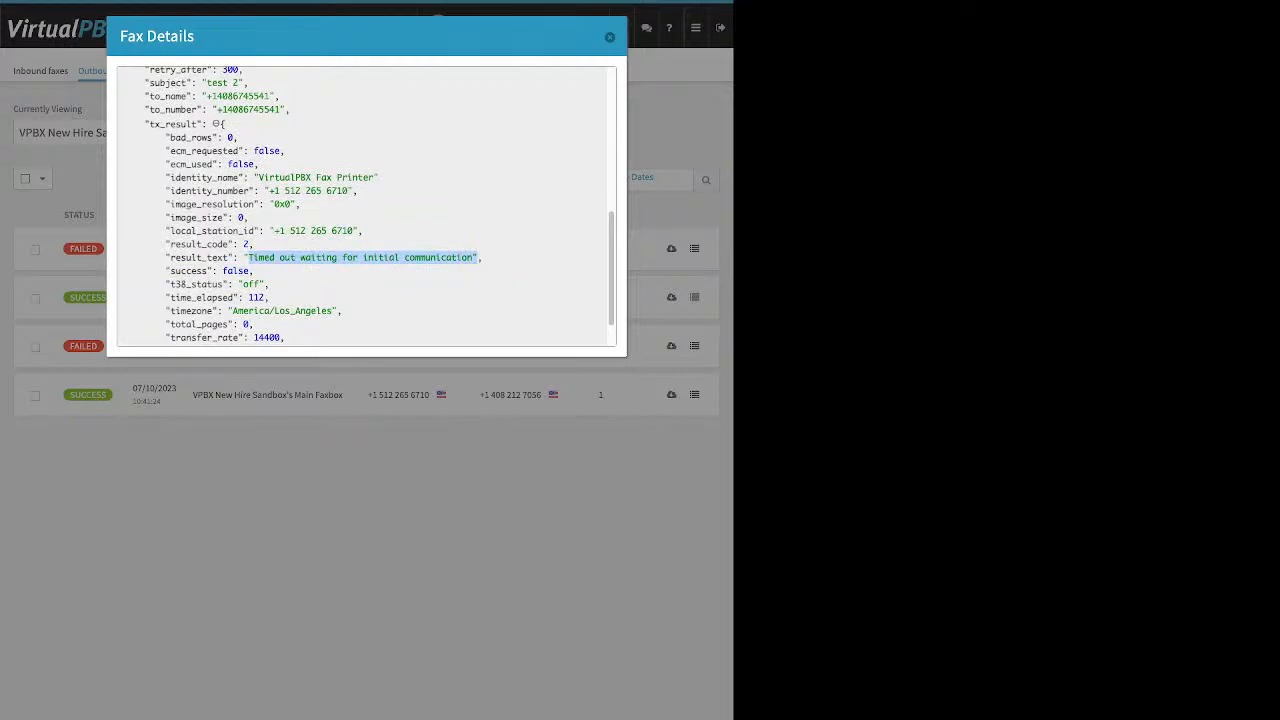
{"action": "key", "text": "Escape"}
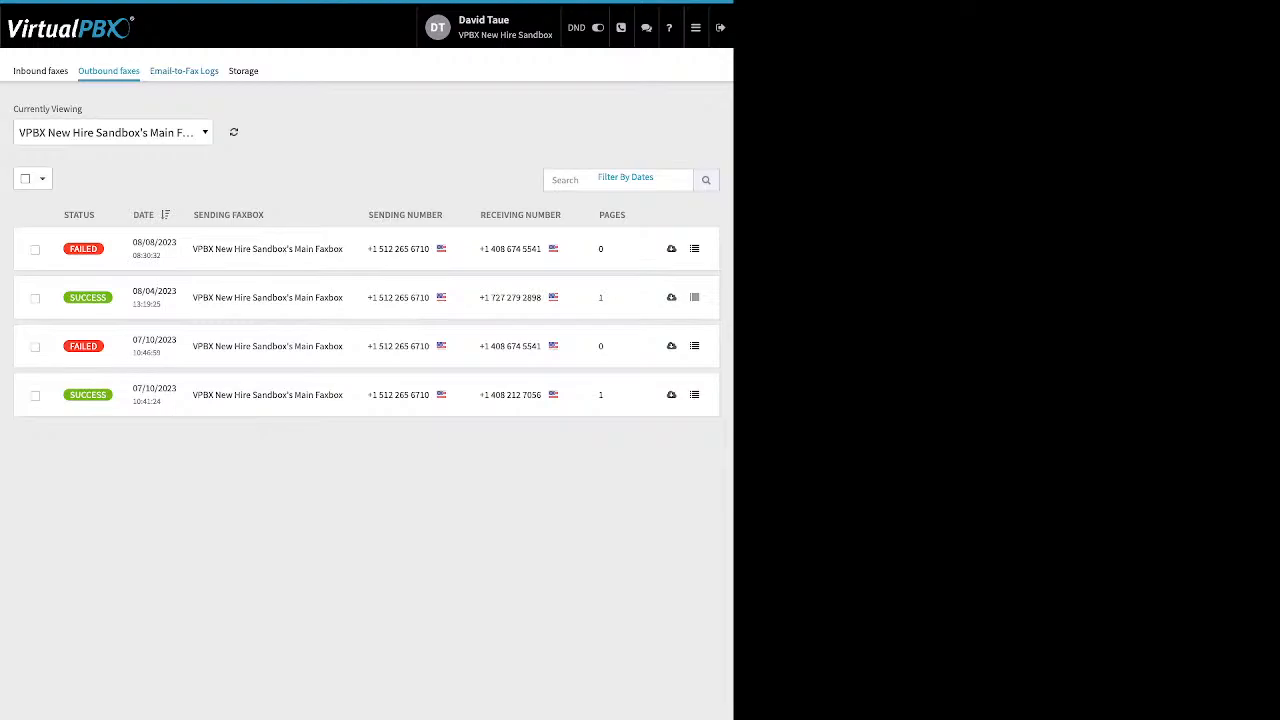
Go to the email-to-fax logs and check the error in the 08/08/2023 entry's technical details, then close them
{"action": "left_click", "coordinate": [184, 70]}
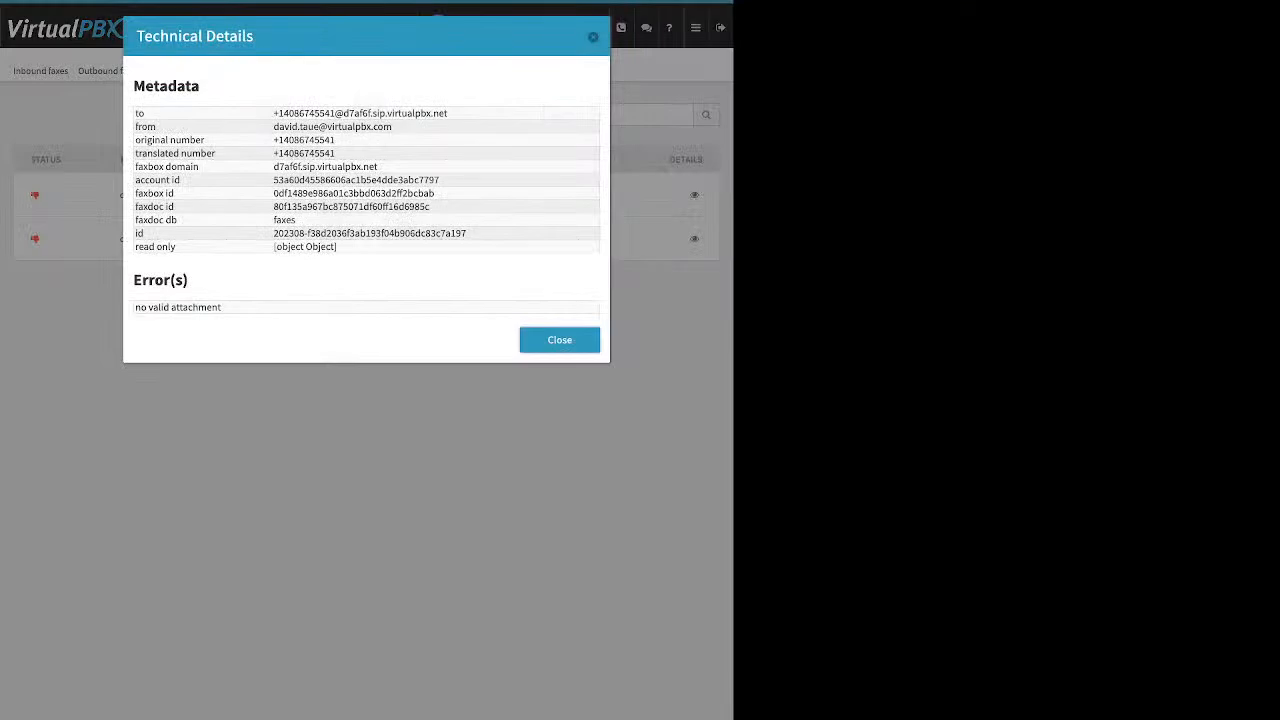
{"action": "left_click_drag", "start_coordinate": [222, 308], "coordinate": [126, 308]}
{"action": "left_click", "coordinate": [126, 308]}
{"action": "left_click_drag", "start_coordinate": [222, 308], "coordinate": [152, 308]}
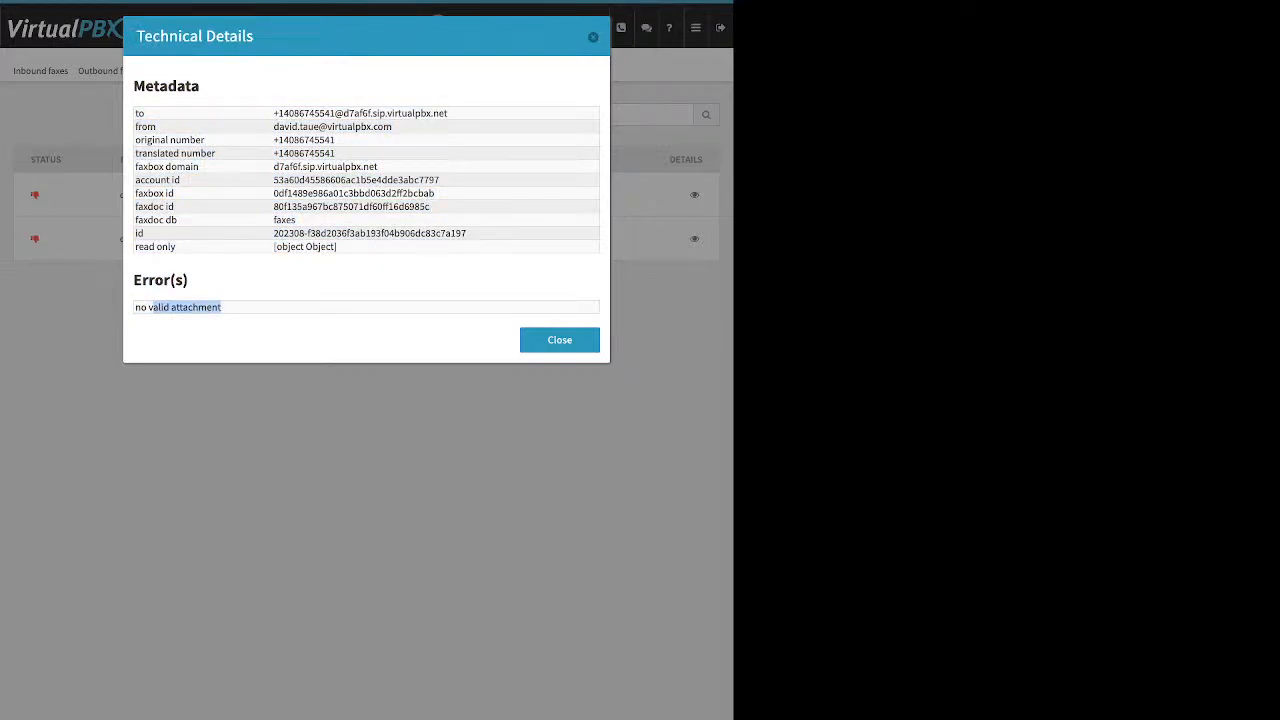
{"action": "key", "text": "Escape"}
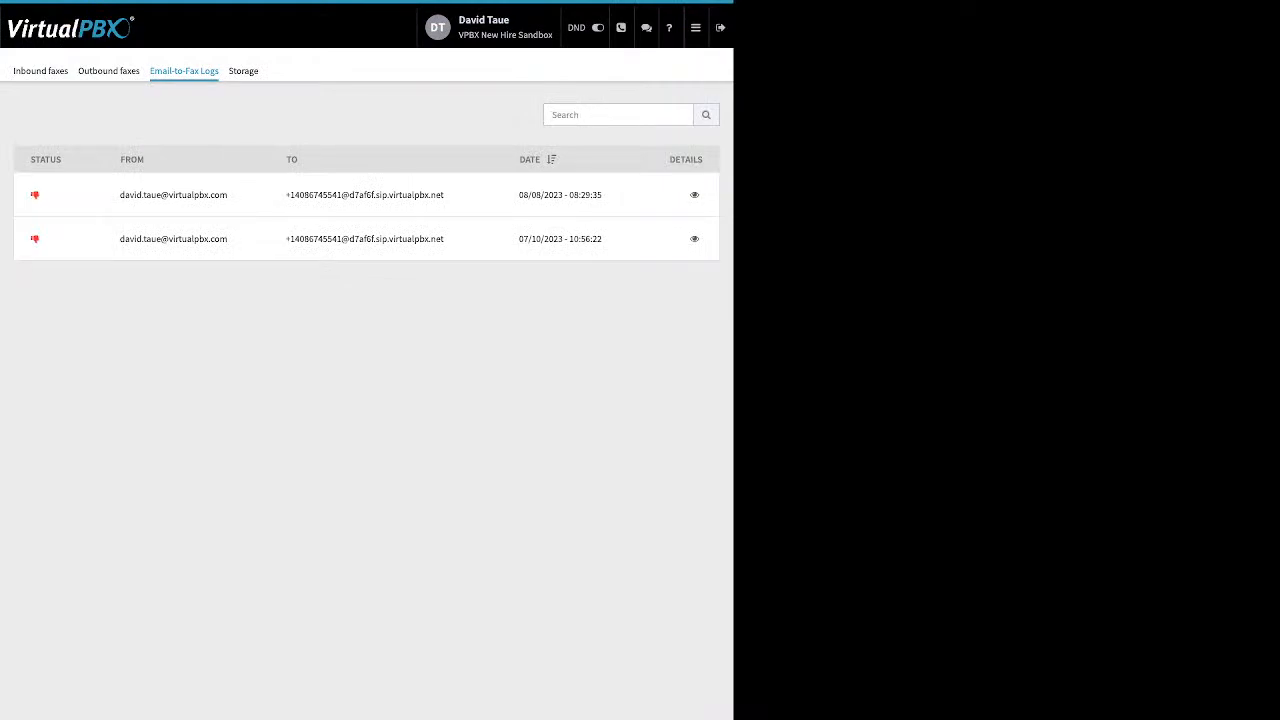
View the spare numbers in Number Manager, and show the signed-in user's own voicemail box in Voicemails
{"action": "mouse_move", "coordinate": [696, 28]}
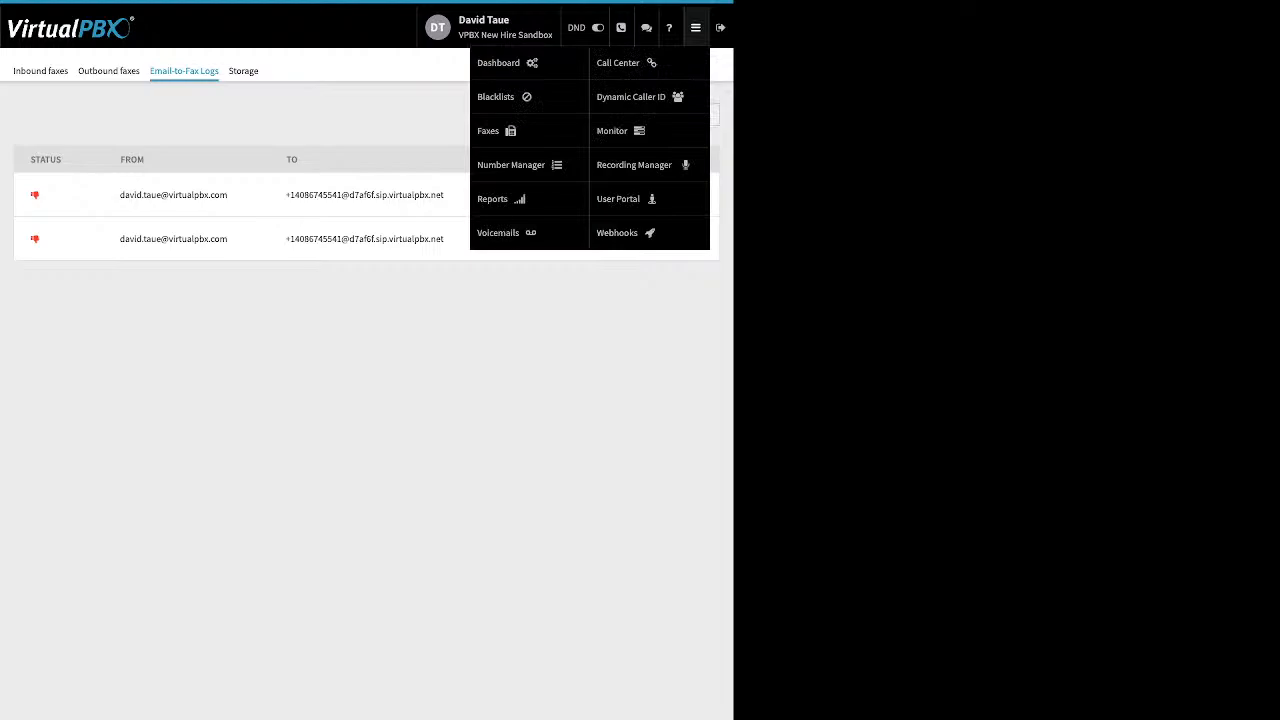
{"action": "left_click", "coordinate": [511, 165]}
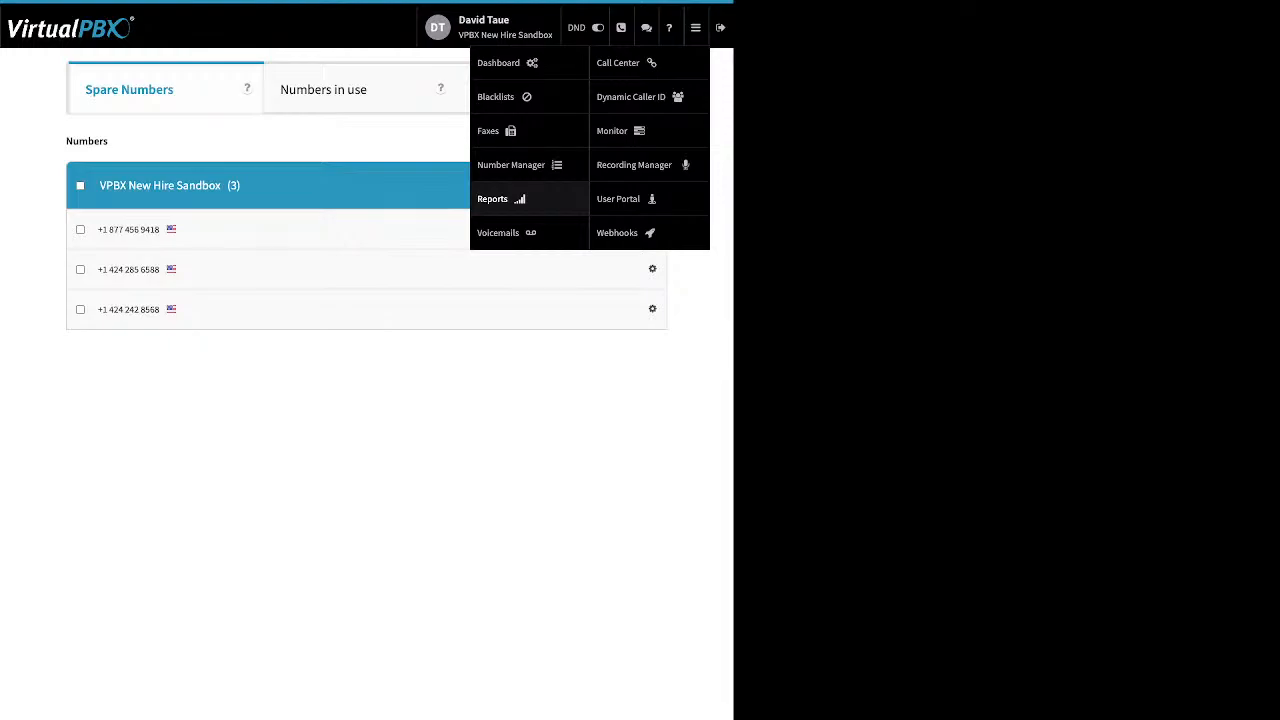
{"action": "left_click", "coordinate": [498, 232]}
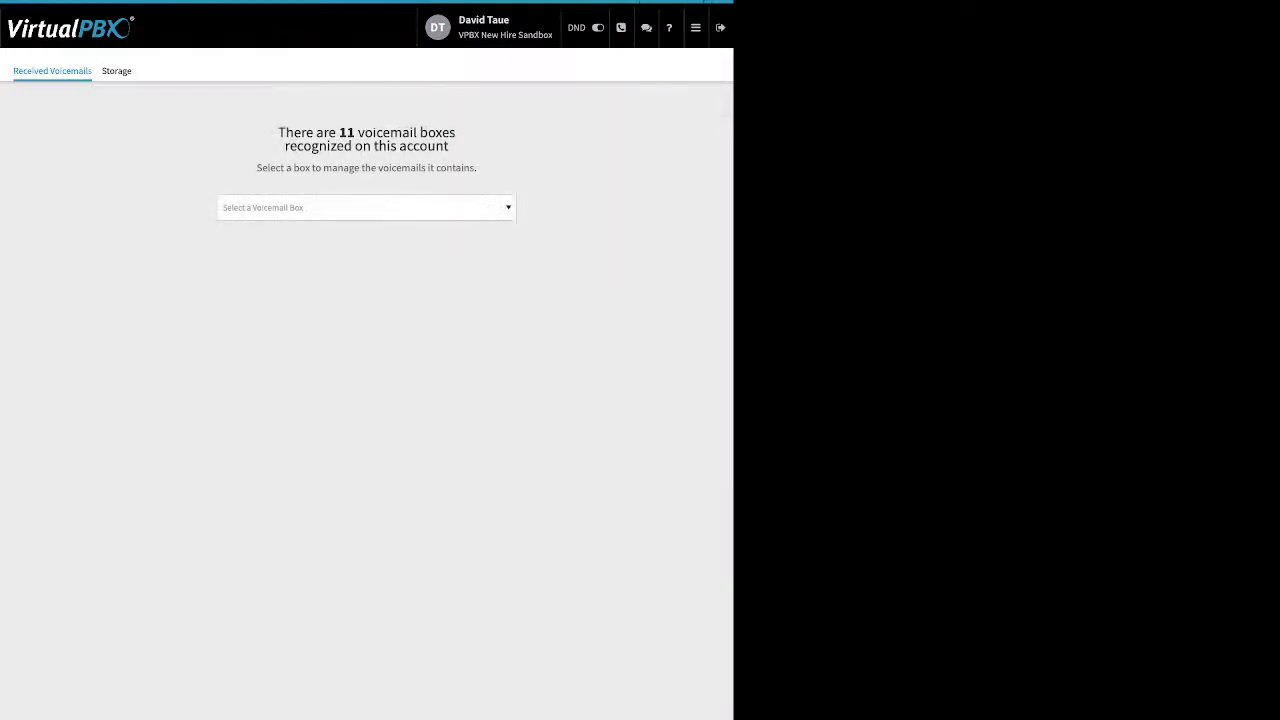
{"action": "left_click", "coordinate": [366, 208]}
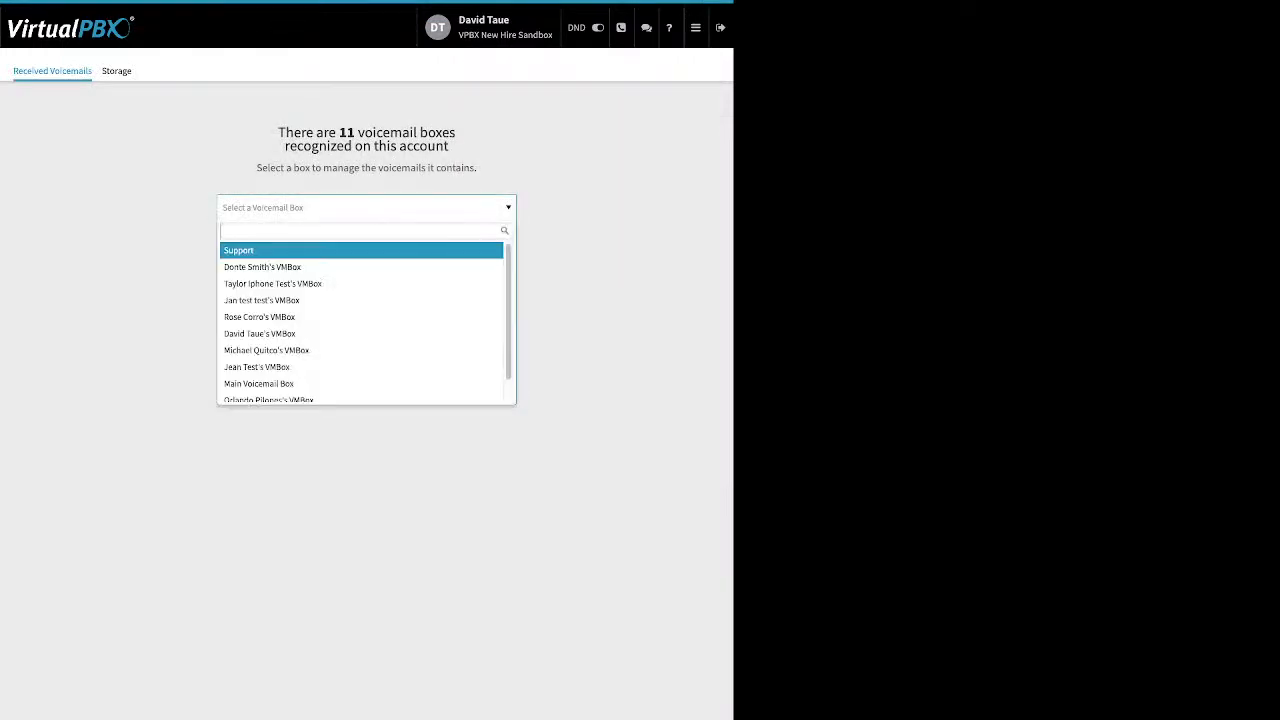
{"action": "type", "text": "da"}
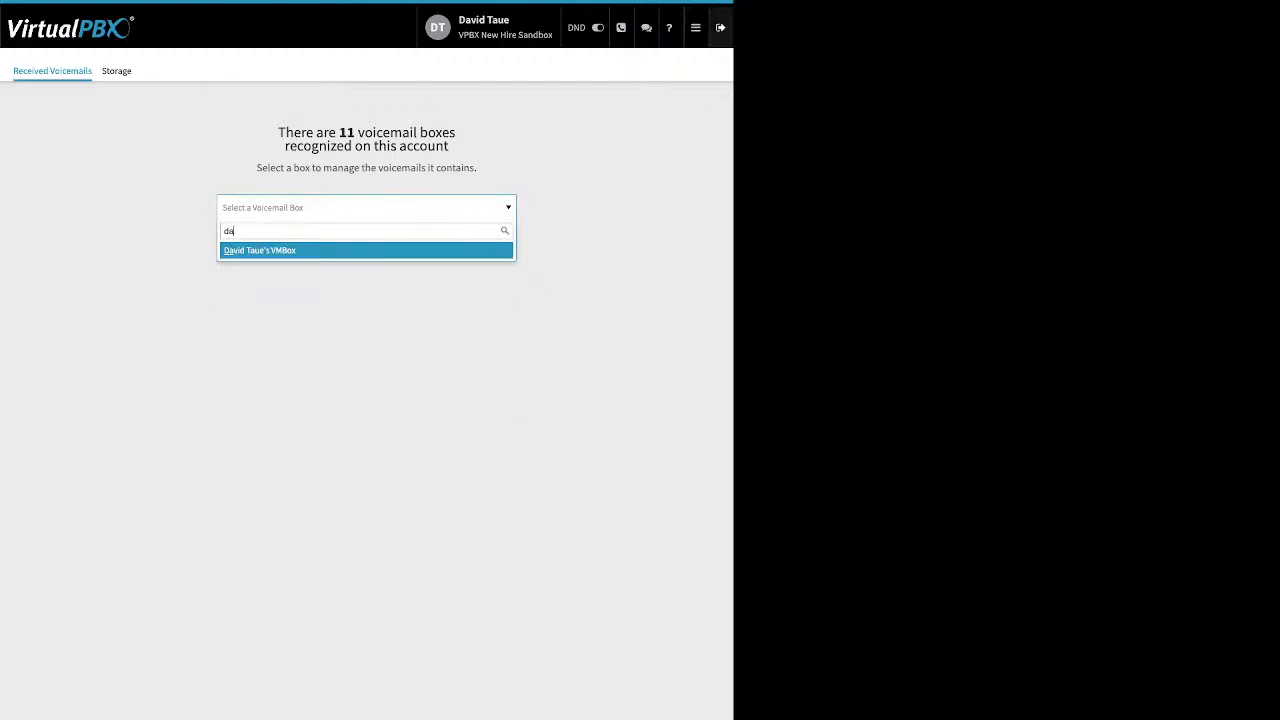
{"action": "key", "text": "Return"}
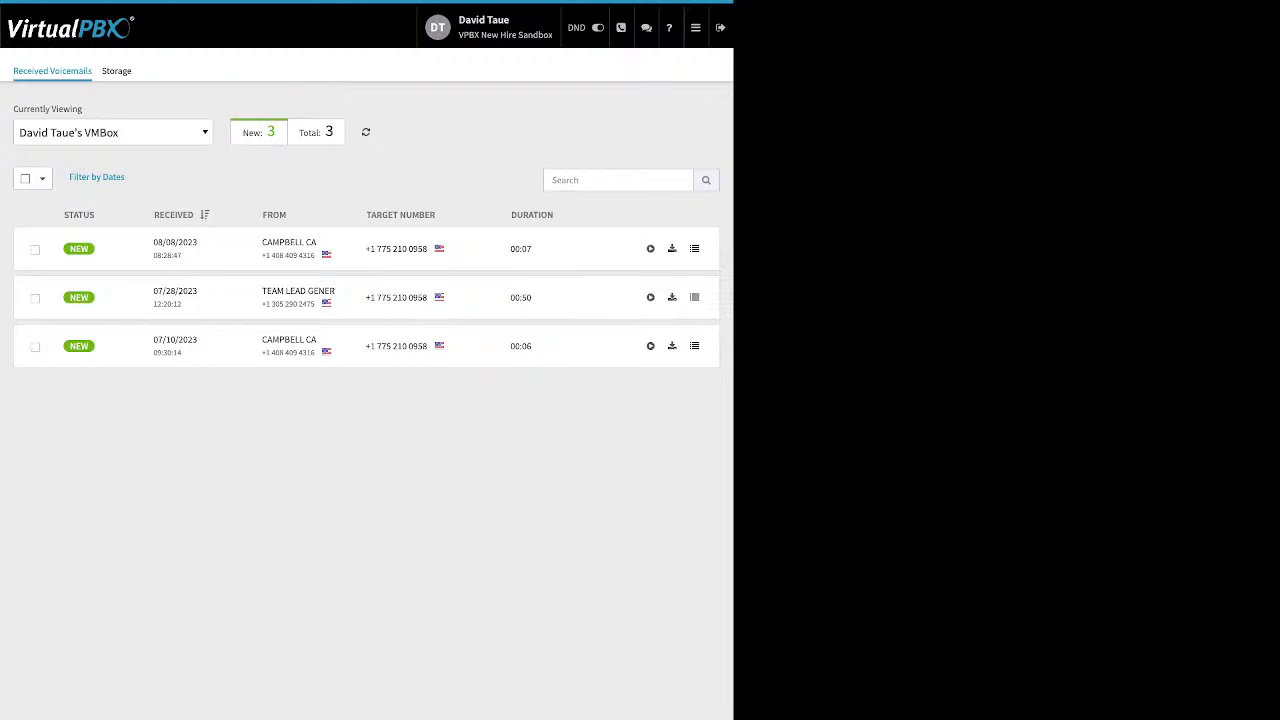
Select the 08/08/2023 voicemail and check the move and status options offered for it without applying any
{"action": "left_click", "coordinate": [35, 250]}
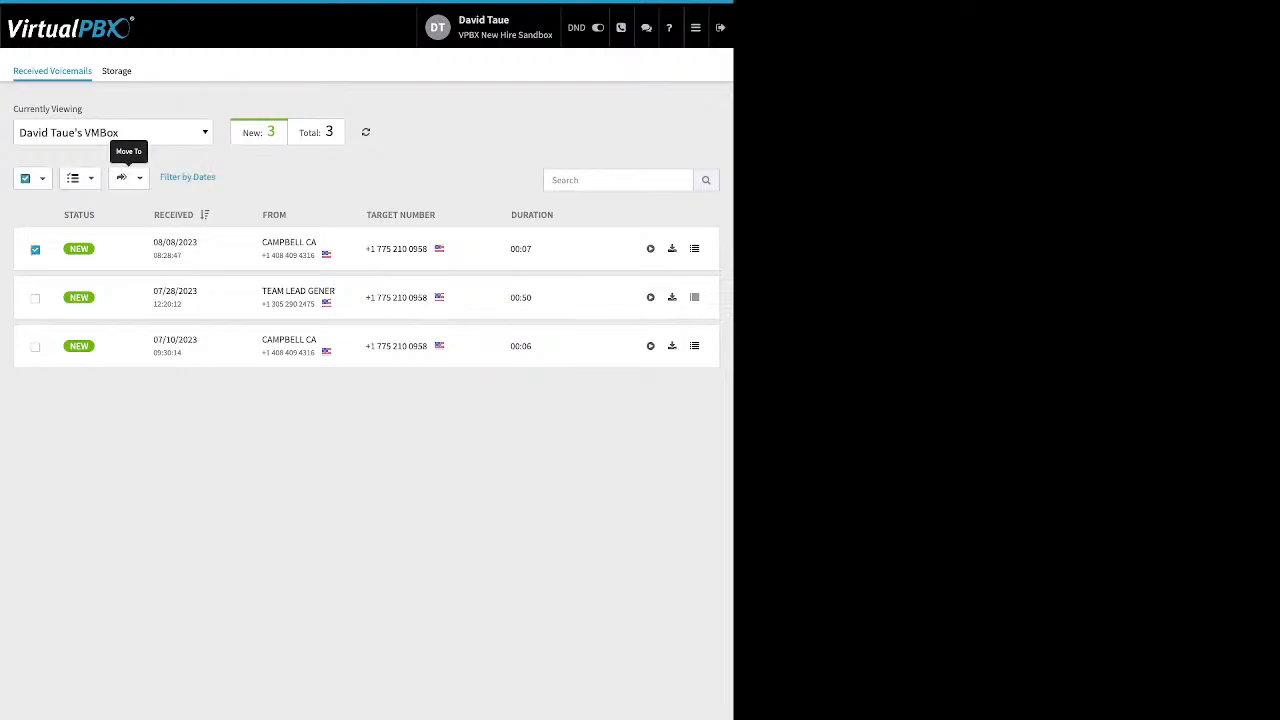
{"action": "left_click", "coordinate": [122, 177]}
{"action": "left_click", "coordinate": [122, 177]}
{"action": "left_click", "coordinate": [78, 178]}
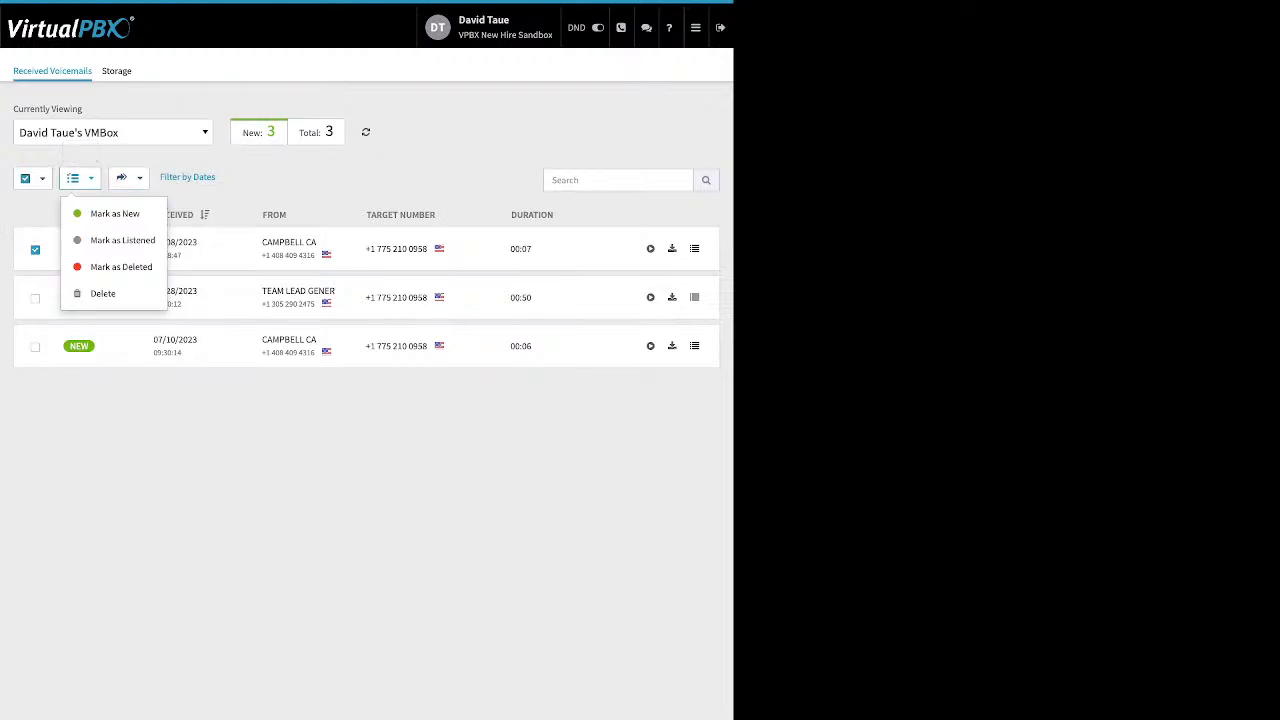
{"action": "left_click", "coordinate": [79, 178]}
Go to Dynamic Caller ID and inspect the Vegas rule's area code condition and the San Jose rule's feature code condition
{"action": "left_click", "coordinate": [696, 28]}
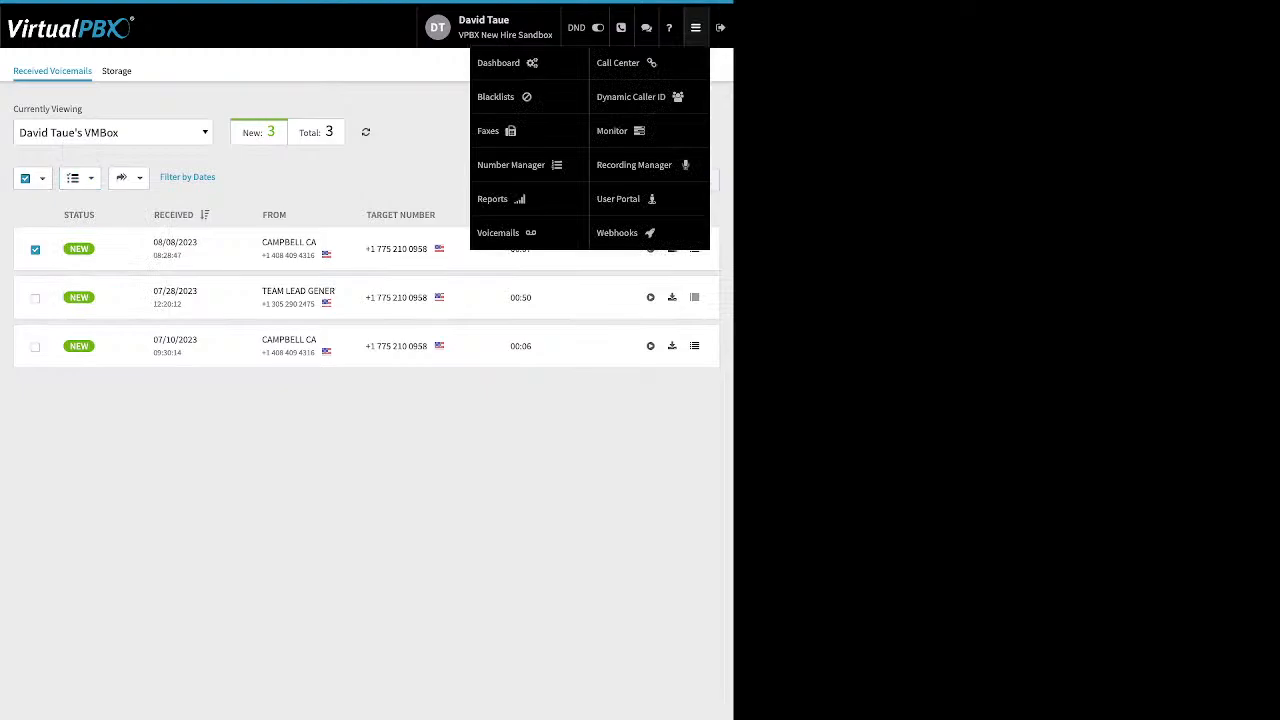
{"action": "mouse_move", "coordinate": [696, 28]}
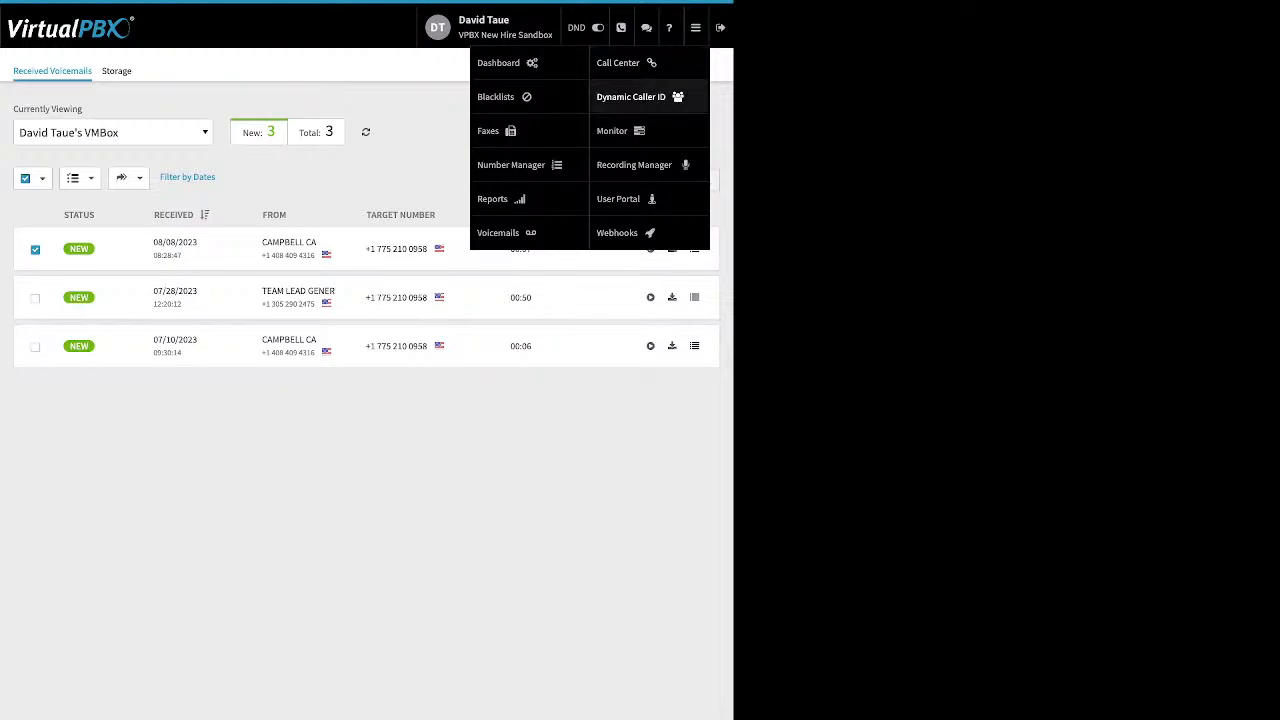
{"action": "left_click", "coordinate": [631, 96]}
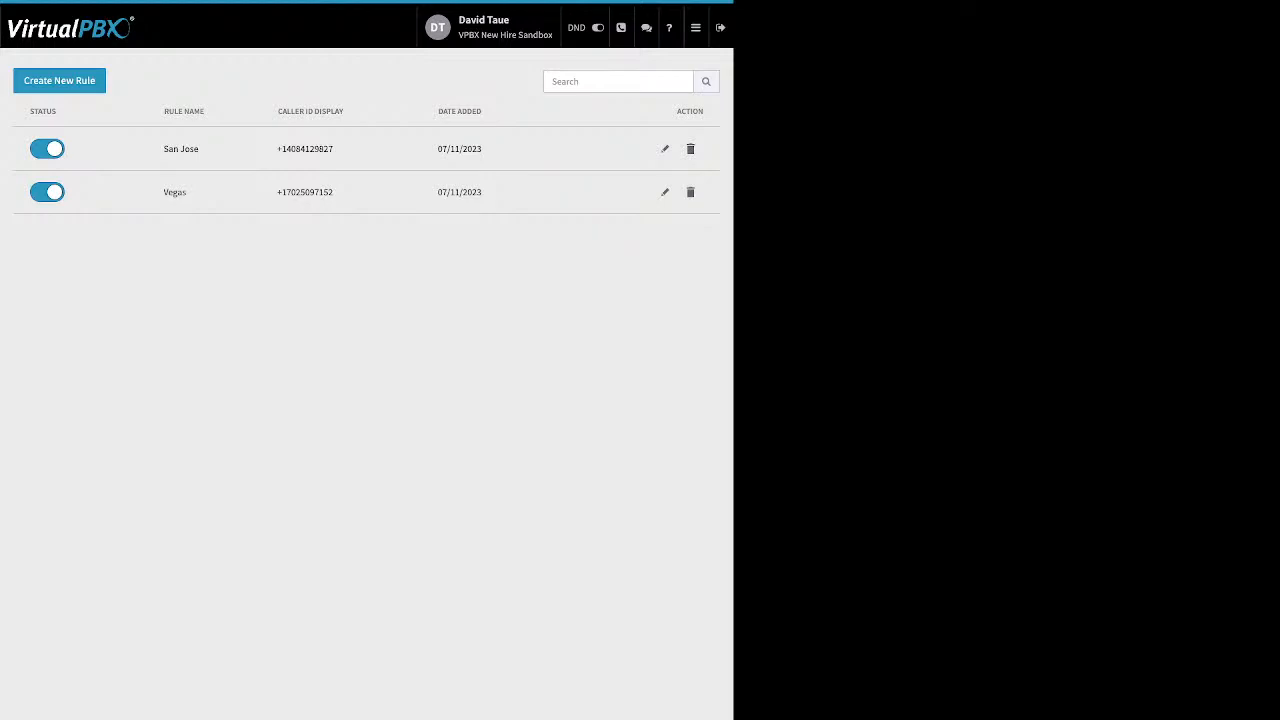
{"action": "left_click", "coordinate": [665, 192]}
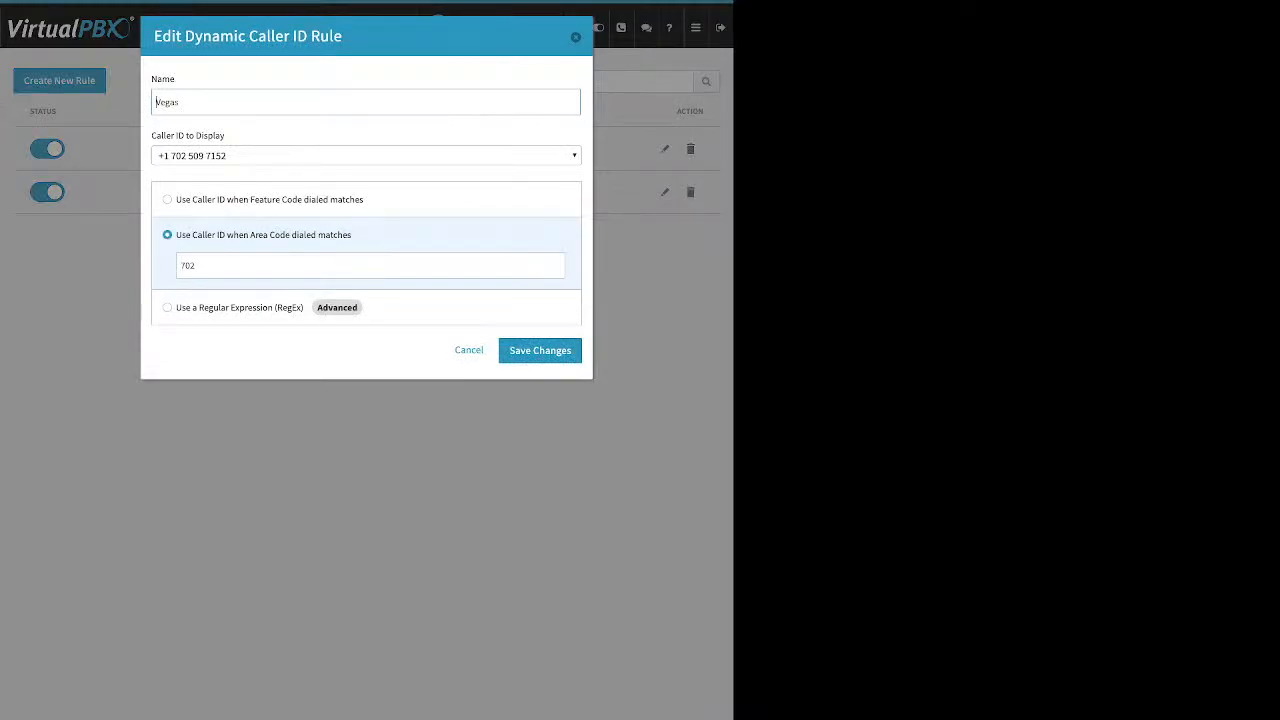
{"action": "double_click", "coordinate": [190, 266]}
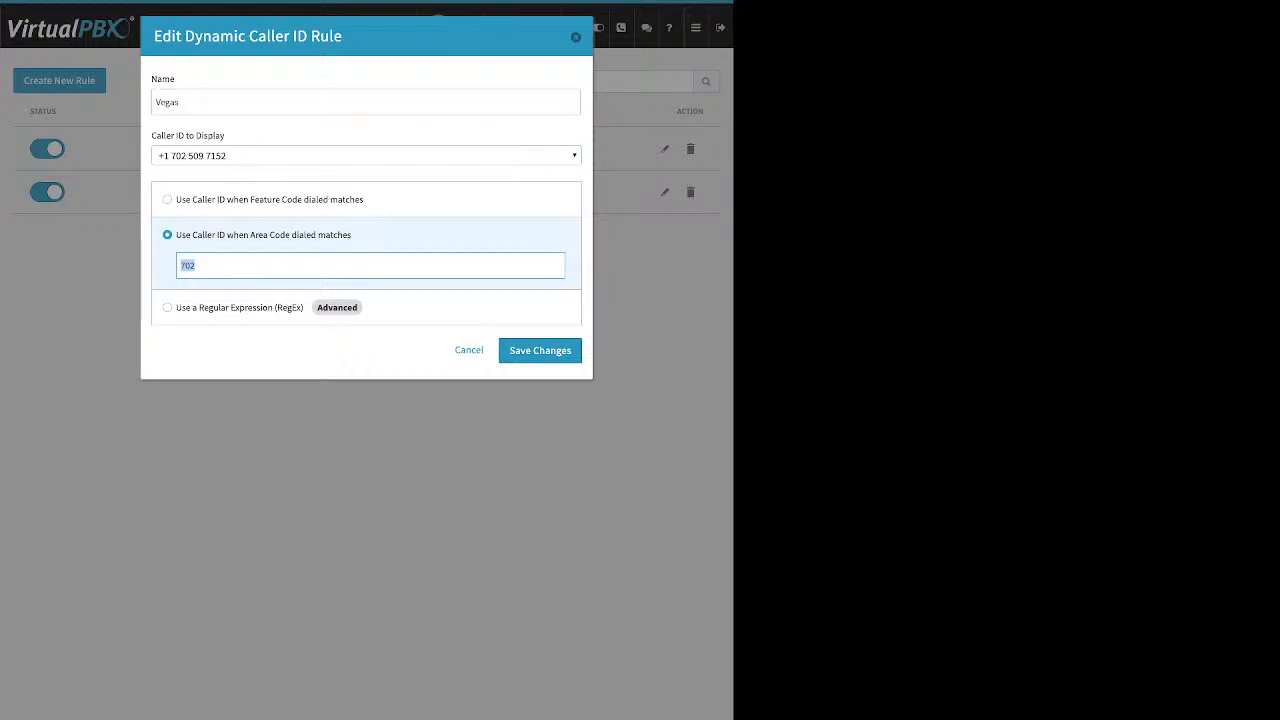
{"action": "key", "text": "Escape"}
{"action": "left_click", "coordinate": [664, 149]}
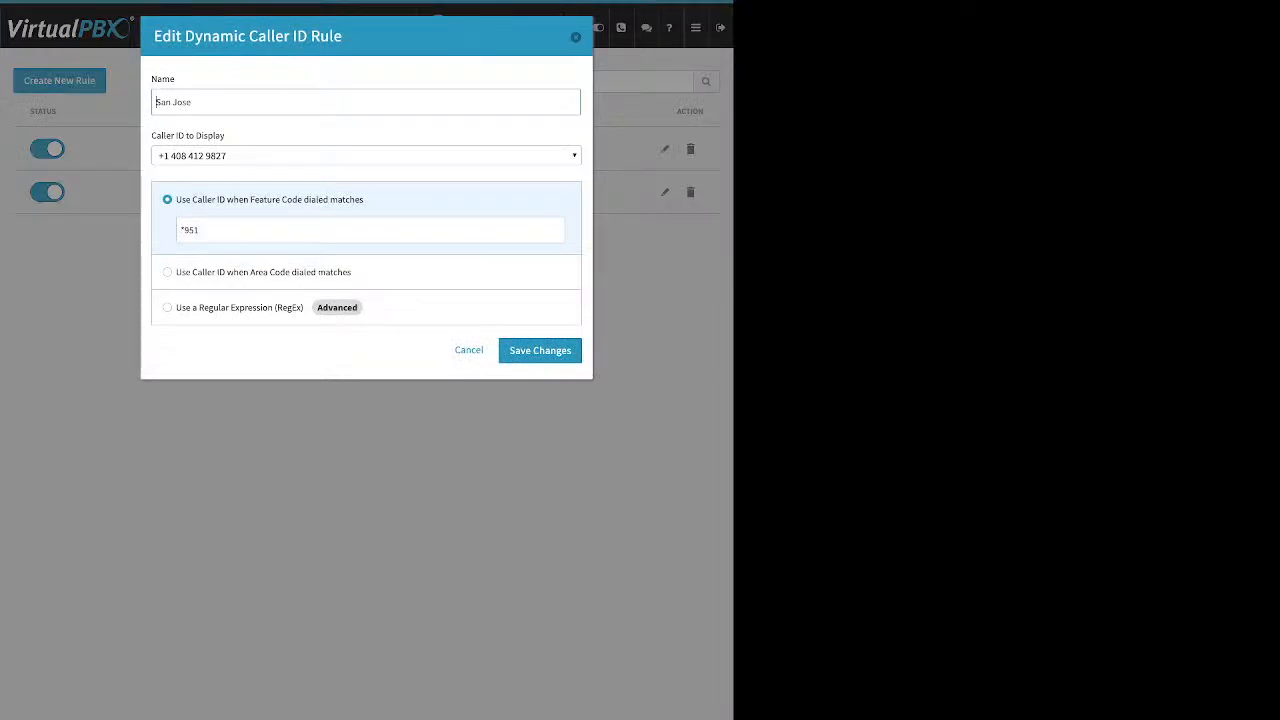
{"action": "left_click_drag", "start_coordinate": [181, 230], "coordinate": [194, 230]}
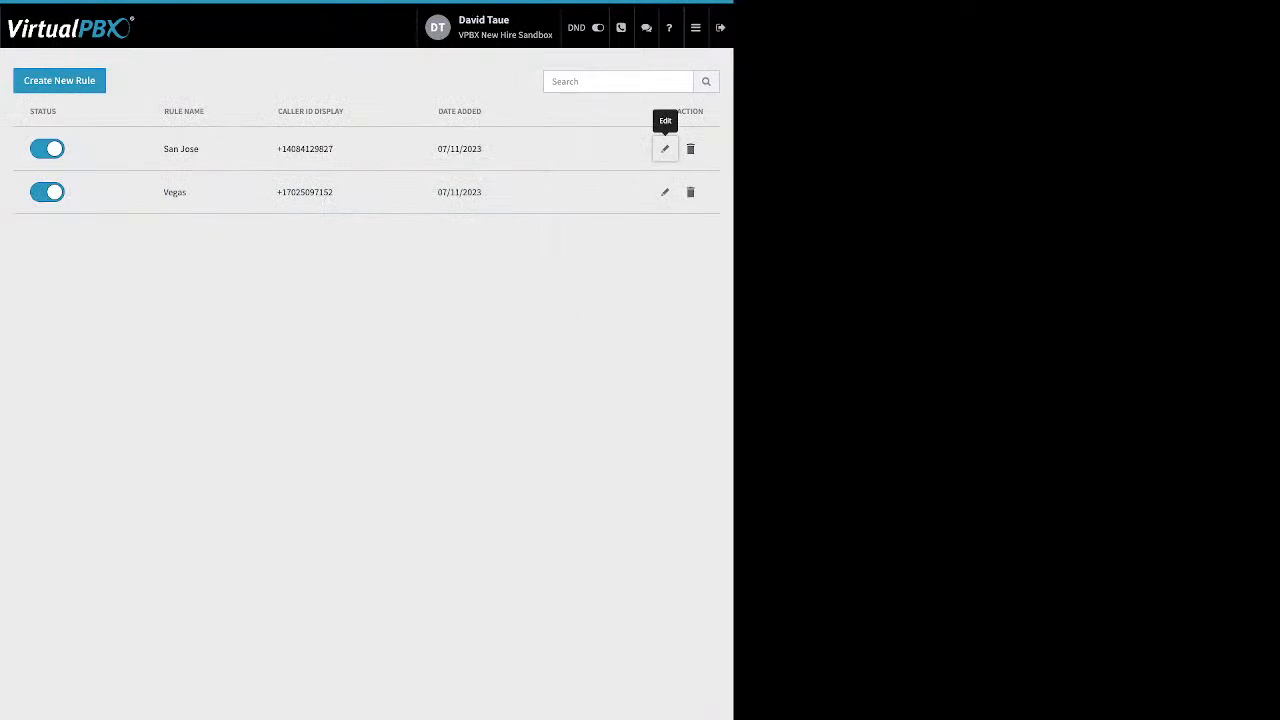
Go to Monitor, view its devices, and filter the employees by Available and Busy before showing All again
{"action": "left_click", "coordinate": [695, 27]}
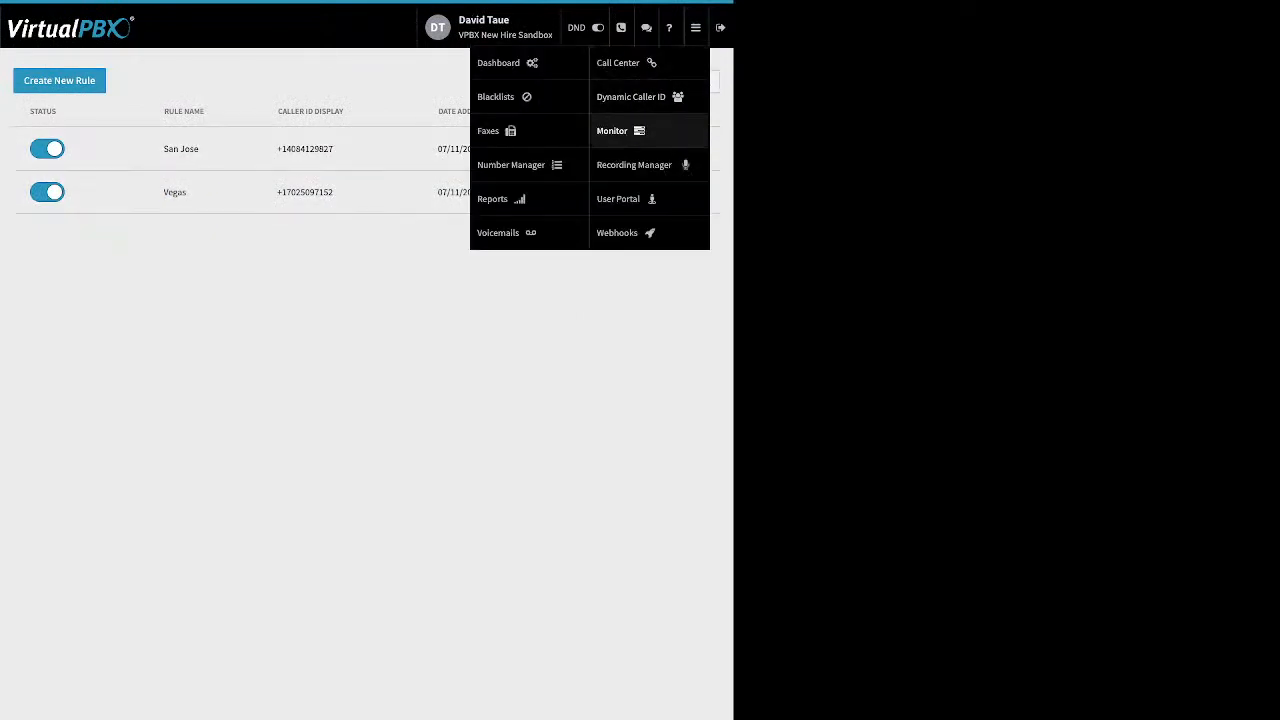
{"action": "left_click", "coordinate": [615, 130]}
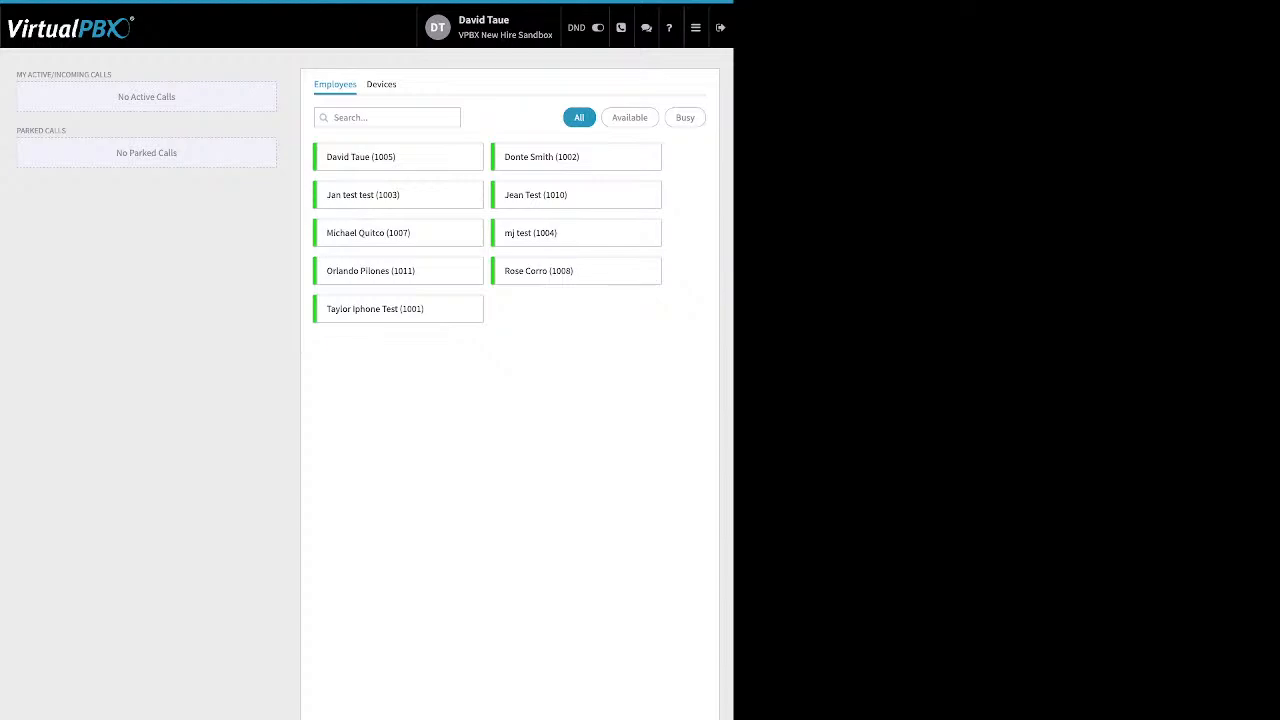
{"action": "left_click", "coordinate": [381, 85]}
{"action": "left_click", "coordinate": [335, 85]}
{"action": "left_click", "coordinate": [630, 118]}
{"action": "left_click", "coordinate": [685, 118]}
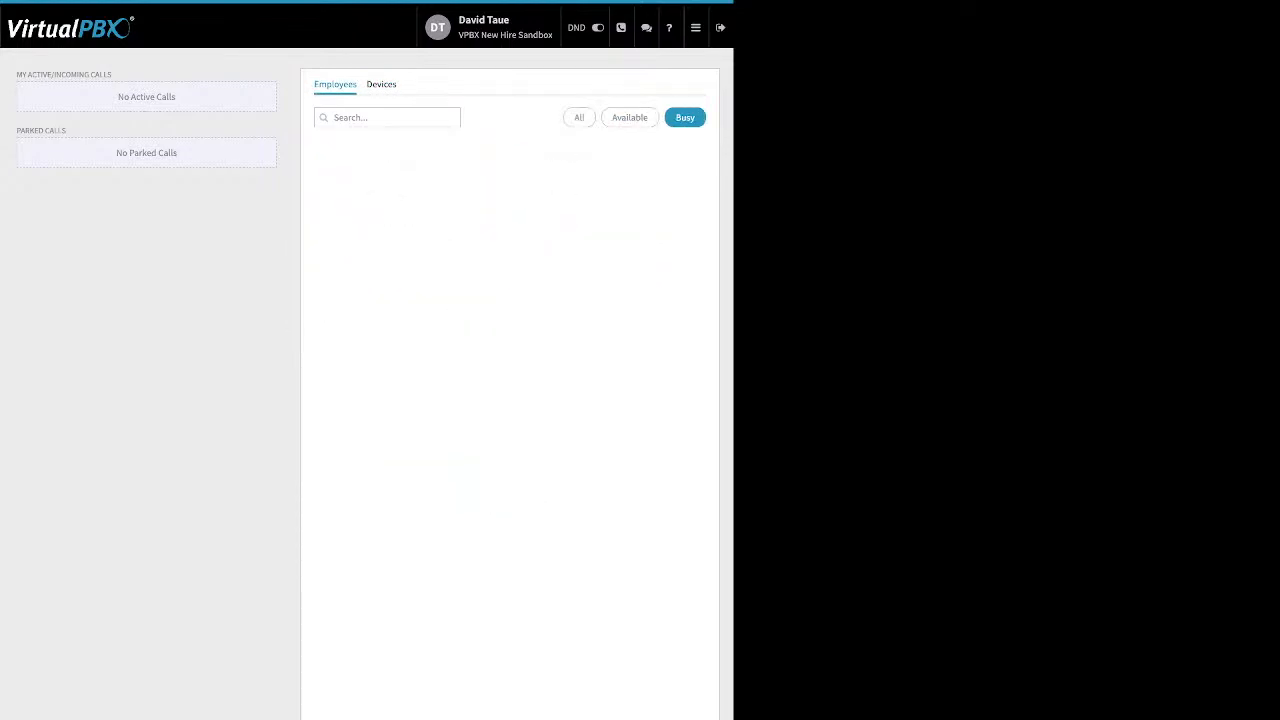
{"action": "left_click", "coordinate": [579, 118]}
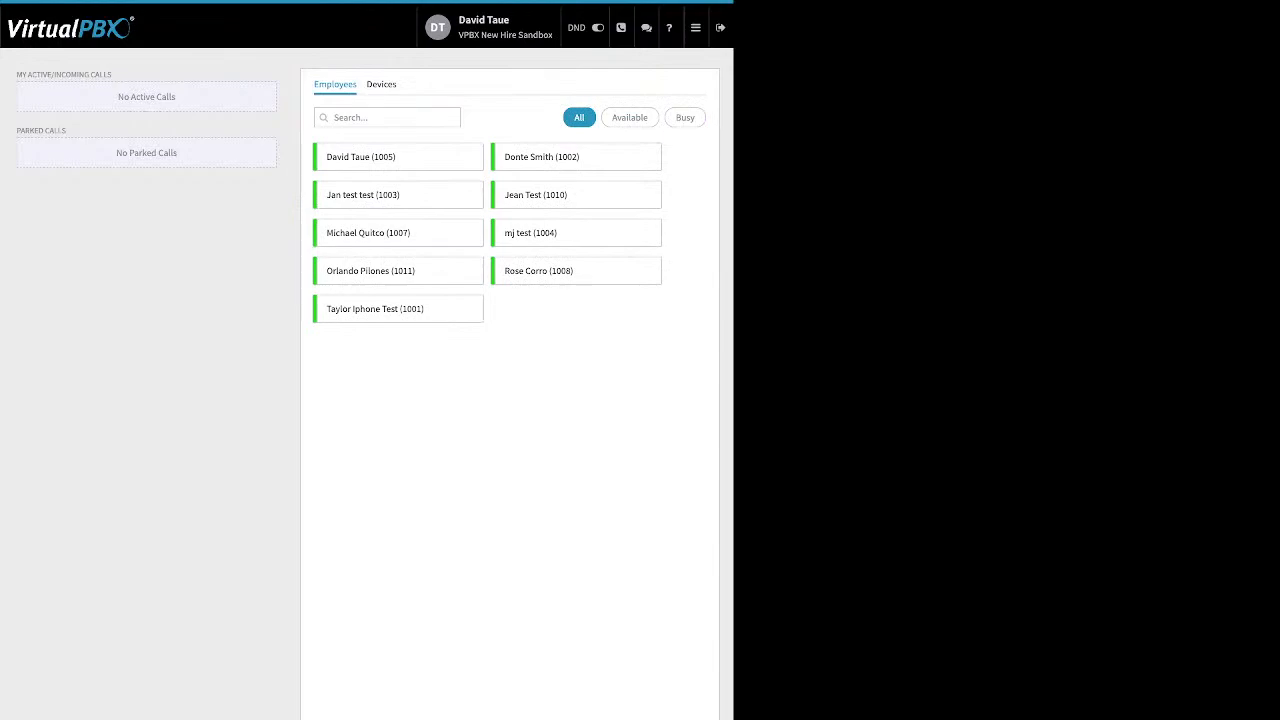
Examine the monitor's active/incoming calls and parked calls areas
{"action": "left_click_drag", "start_coordinate": [114, 75], "coordinate": [60, 182]}
{"action": "left_click_drag", "start_coordinate": [24, 75], "coordinate": [71, 75]}
{"action": "left_click_drag", "start_coordinate": [21, 131], "coordinate": [66, 131]}
Go to Webhooks and open the form for a new webhook to view its settings
{"action": "left_click", "coordinate": [695, 27]}
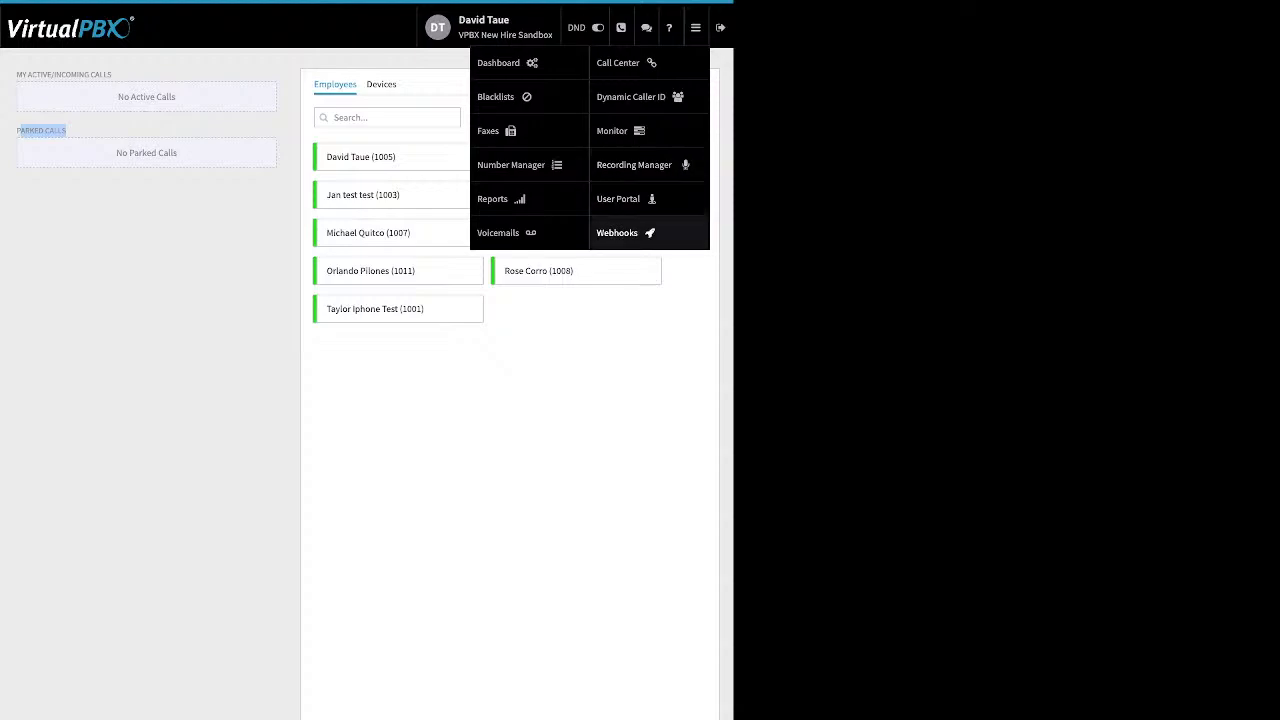
{"action": "left_click", "coordinate": [617, 232]}
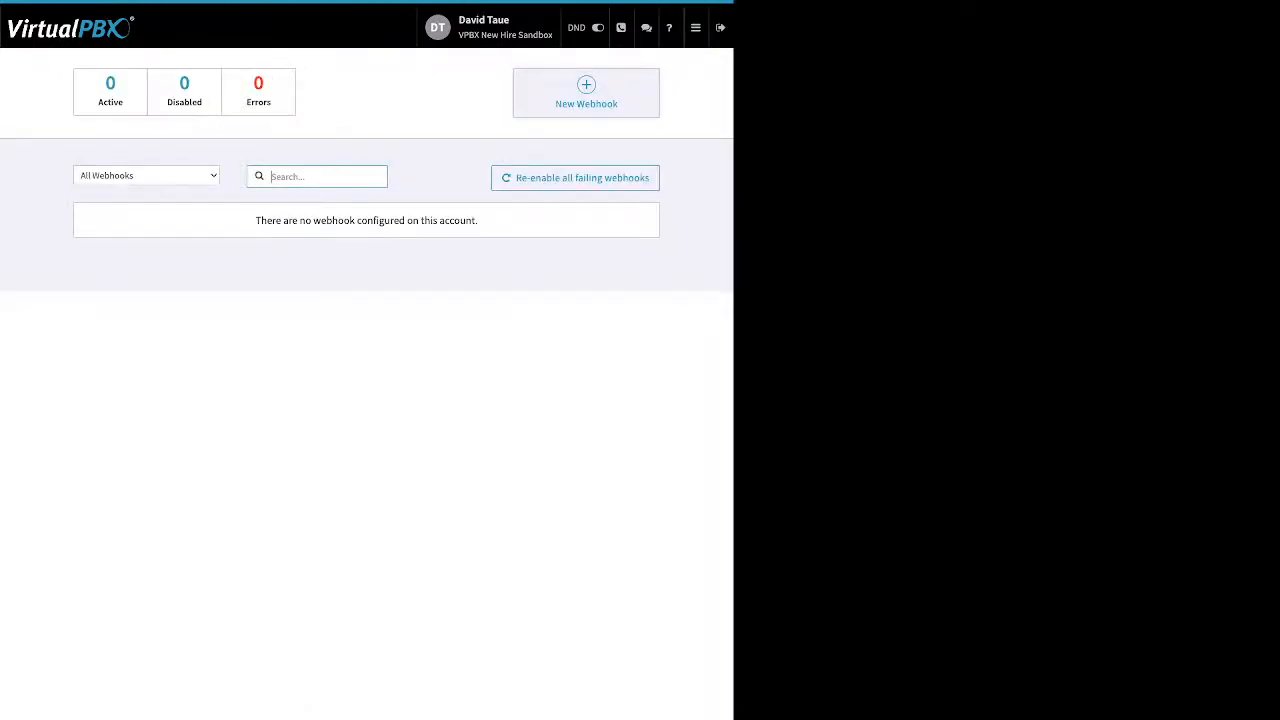
{"action": "left_click", "coordinate": [586, 92]}
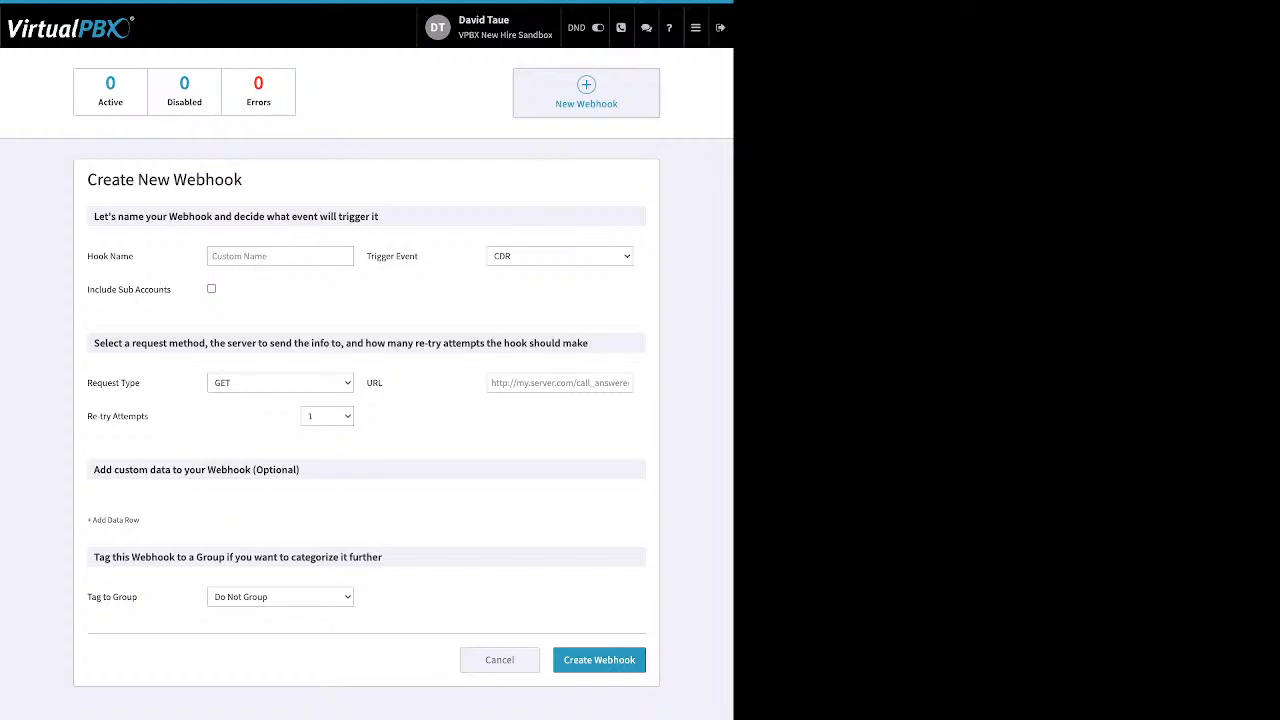
Go to the User Portal, select the newest voicemail, and view the options for marking its status
{"action": "mouse_move", "coordinate": [696, 28]}
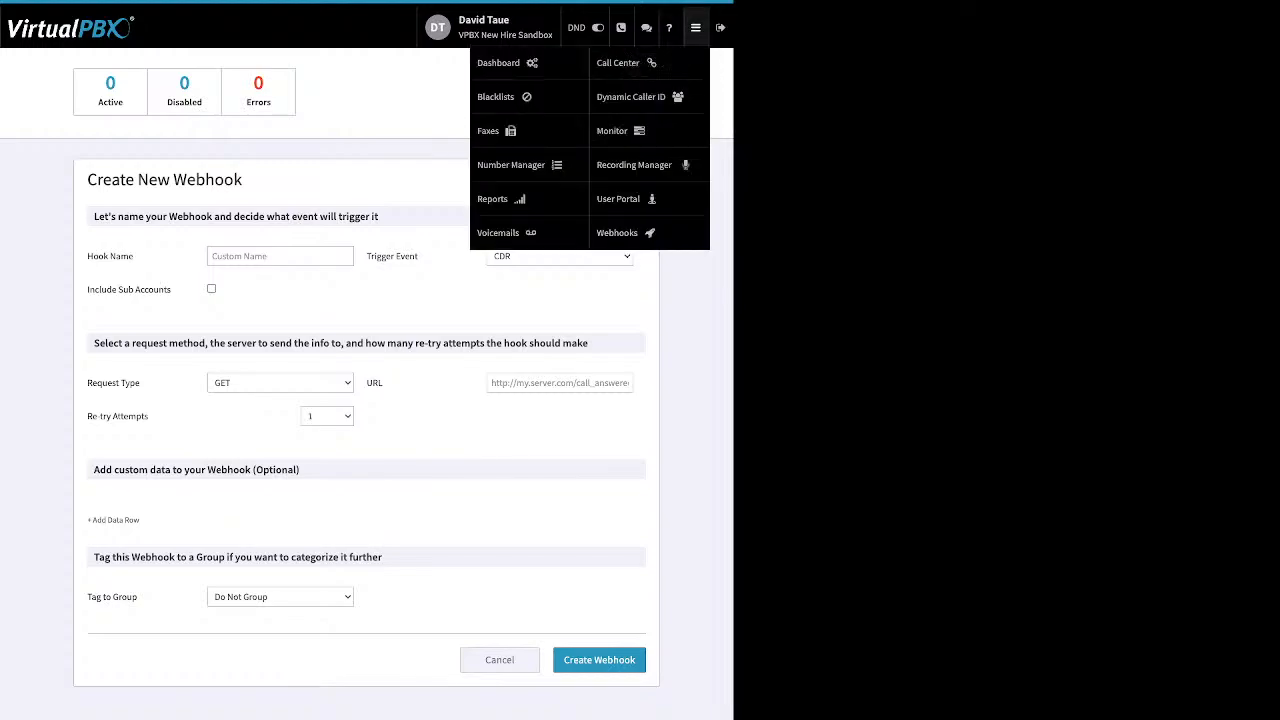
{"action": "left_click", "coordinate": [620, 198]}
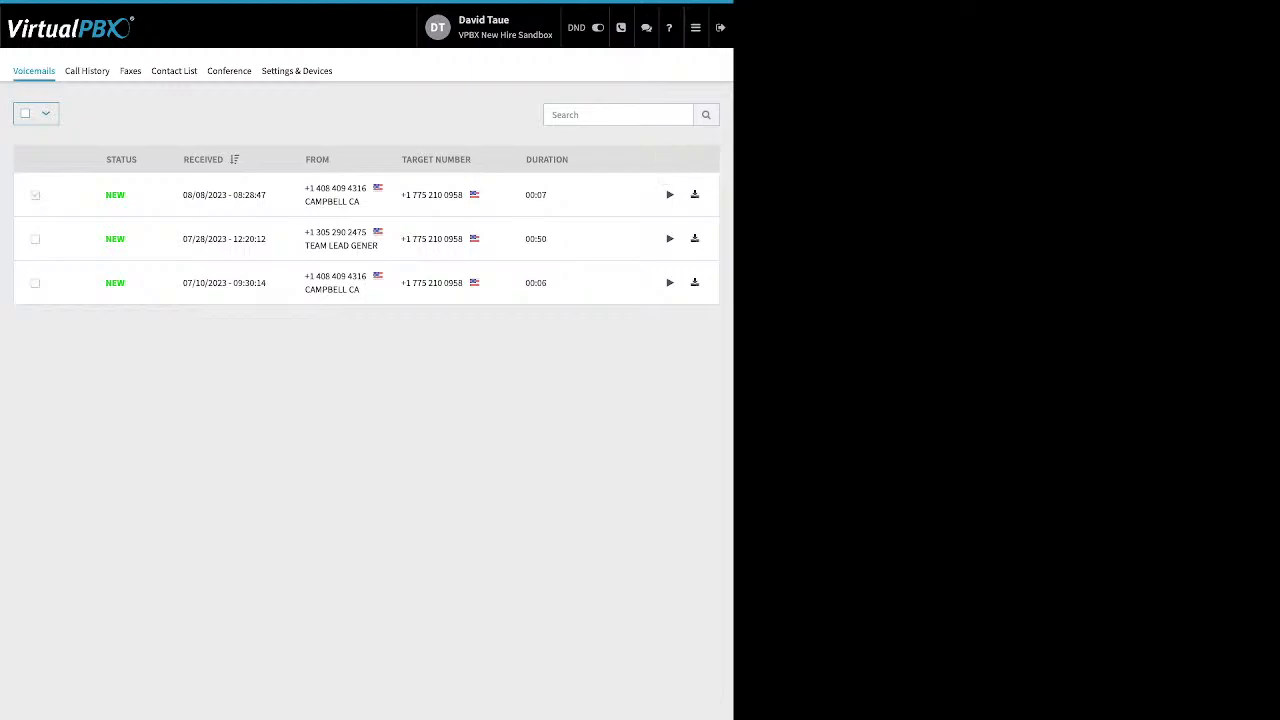
{"action": "left_click", "coordinate": [35, 195]}
{"action": "left_click", "coordinate": [93, 113]}
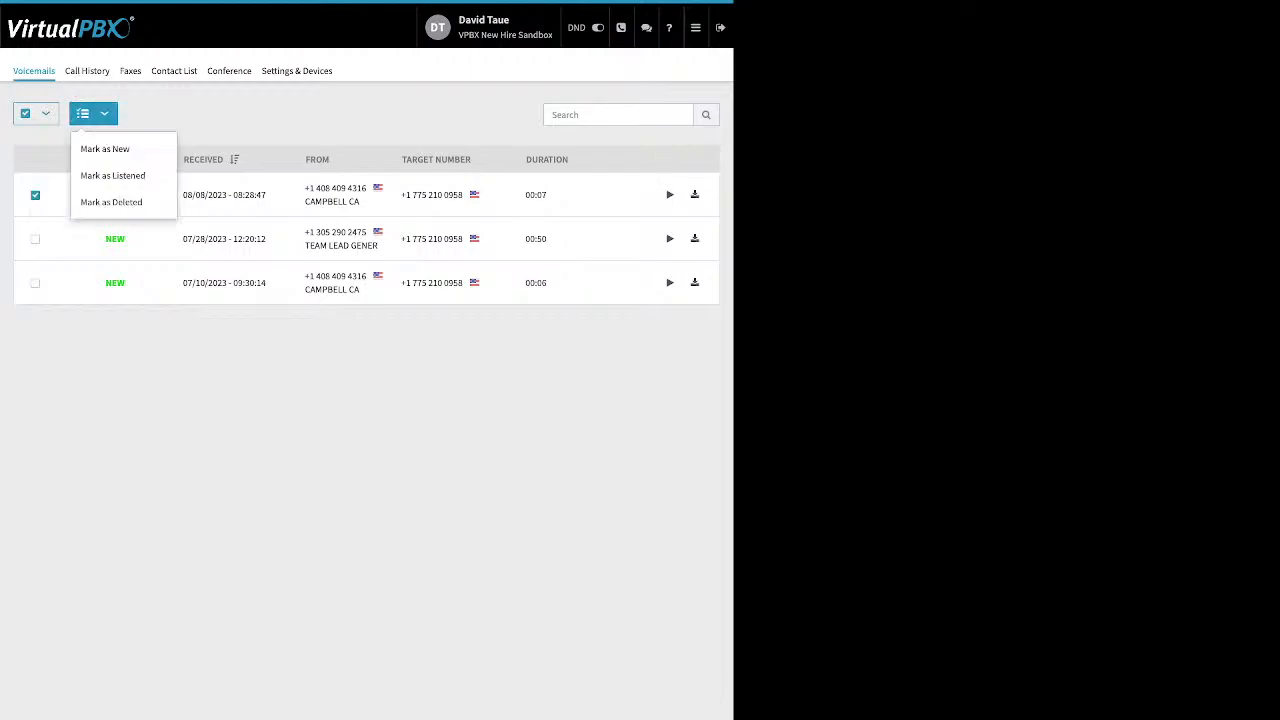
View the portal's Call History and filter it with a start date of 07/01/2023
{"action": "left_click", "coordinate": [87, 71]}
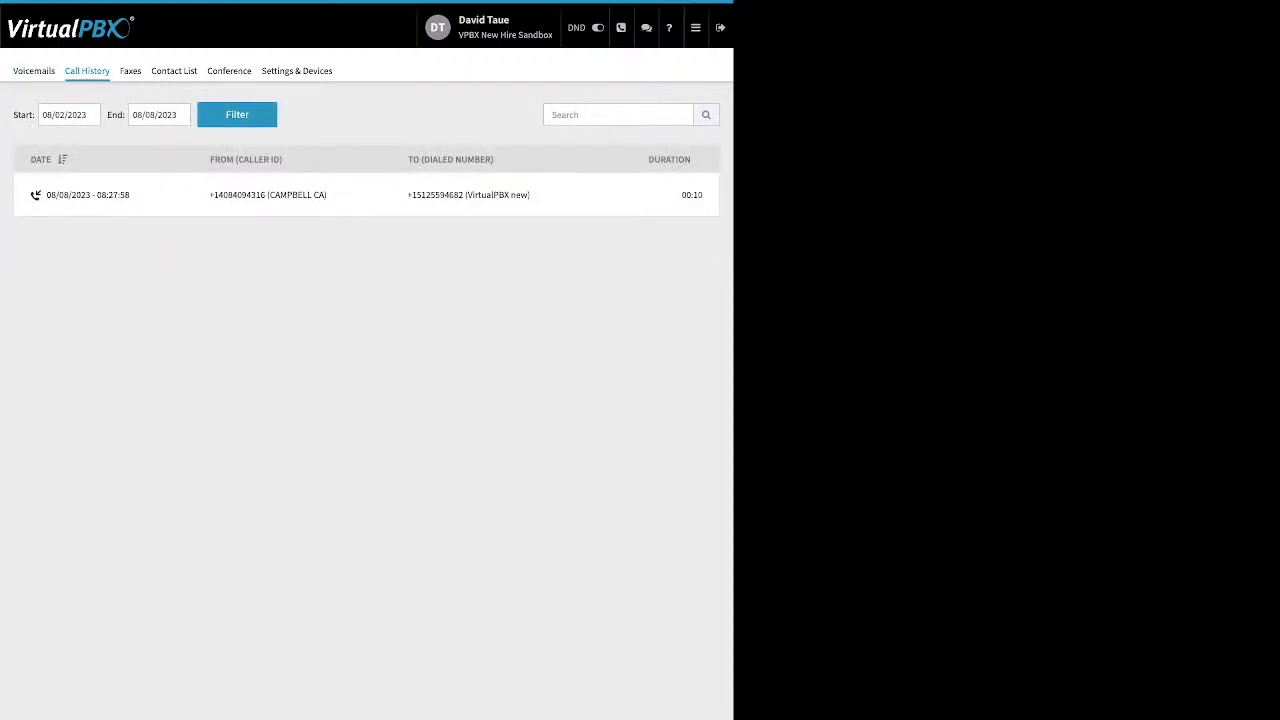
{"action": "left_click", "coordinate": [69, 115]}
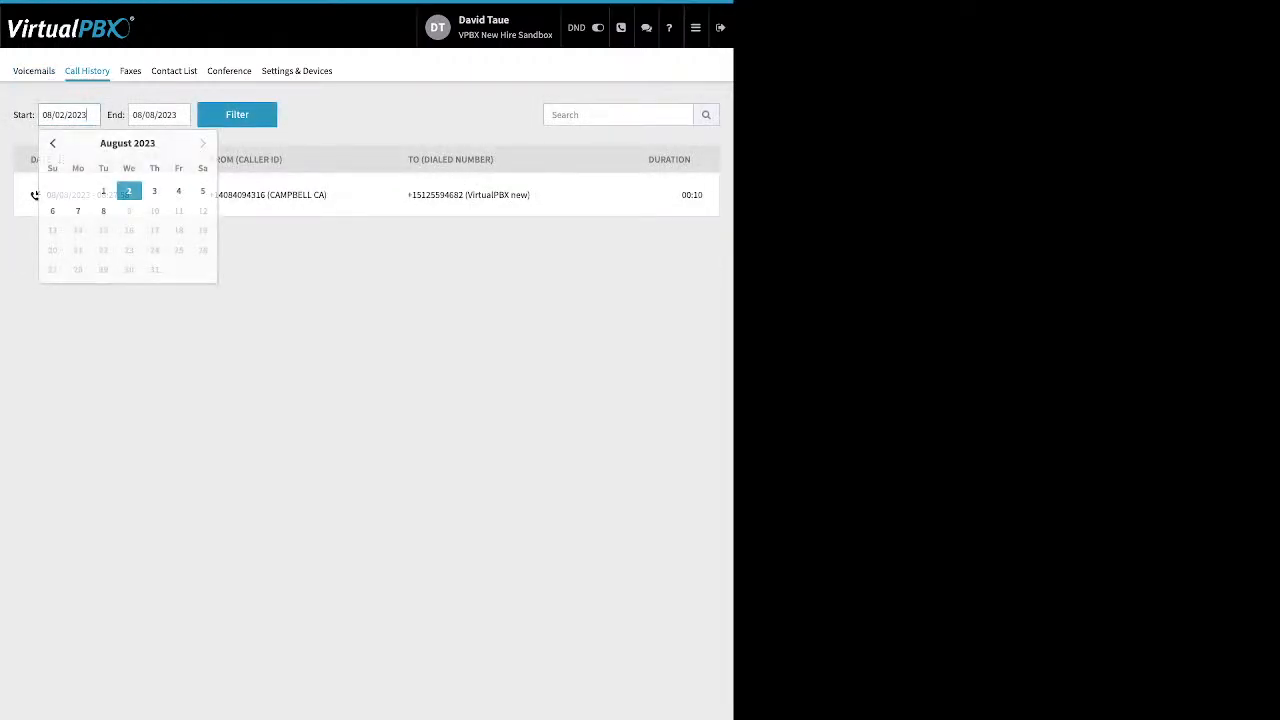
{"action": "left_click", "coordinate": [53, 143]}
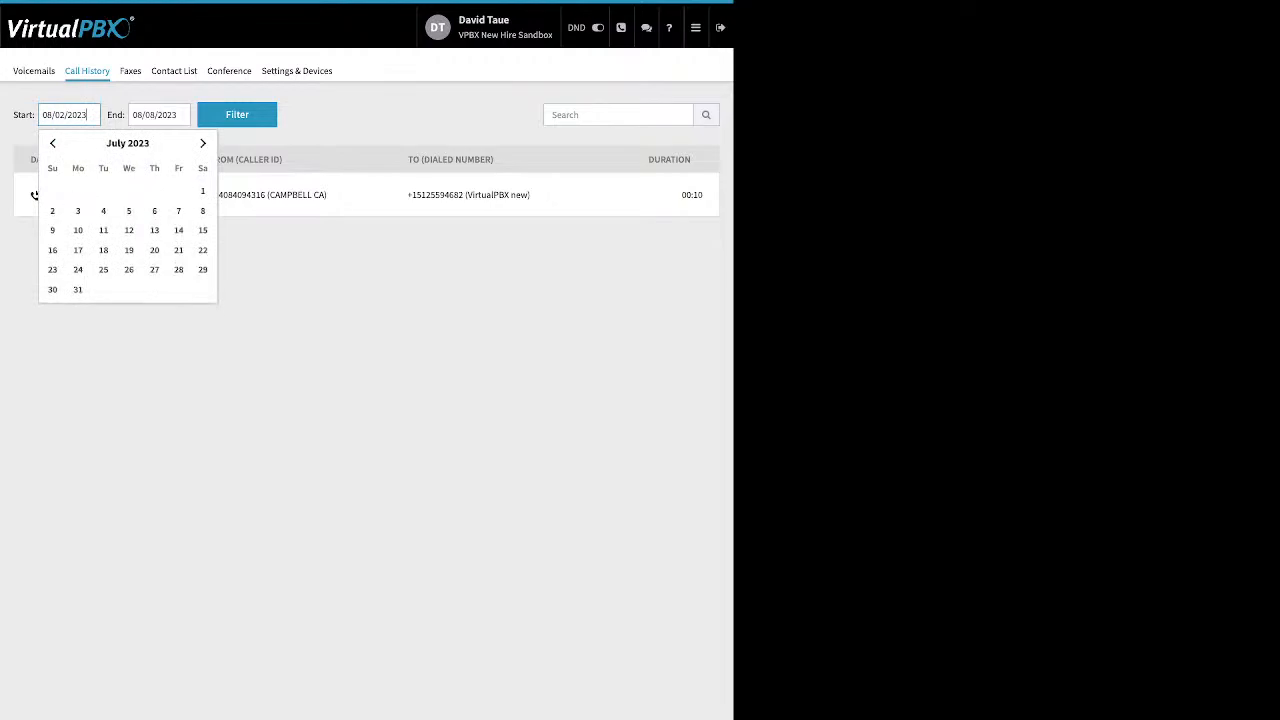
{"action": "left_click", "coordinate": [203, 191]}
{"action": "left_click", "coordinate": [237, 115]}
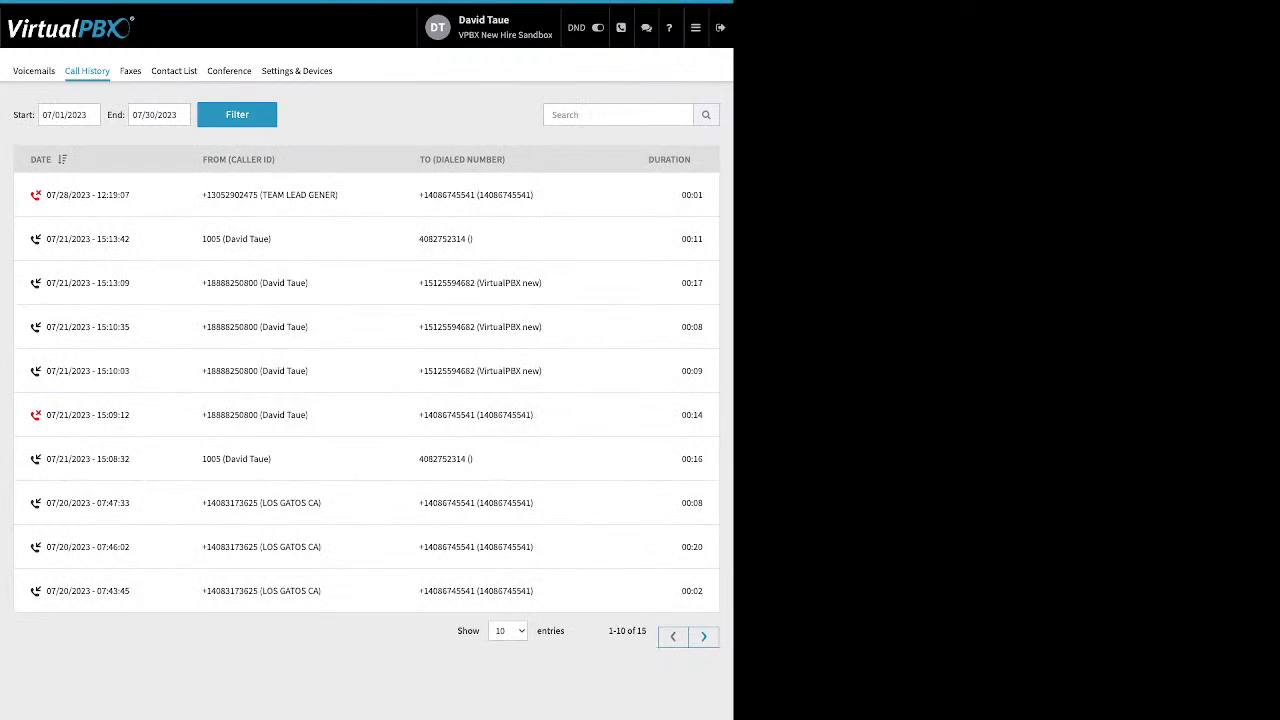
View the portal's Faxes and Contact List, highlighting the call forward (deactivate) entry among the contacts
{"action": "left_click", "coordinate": [130, 71]}
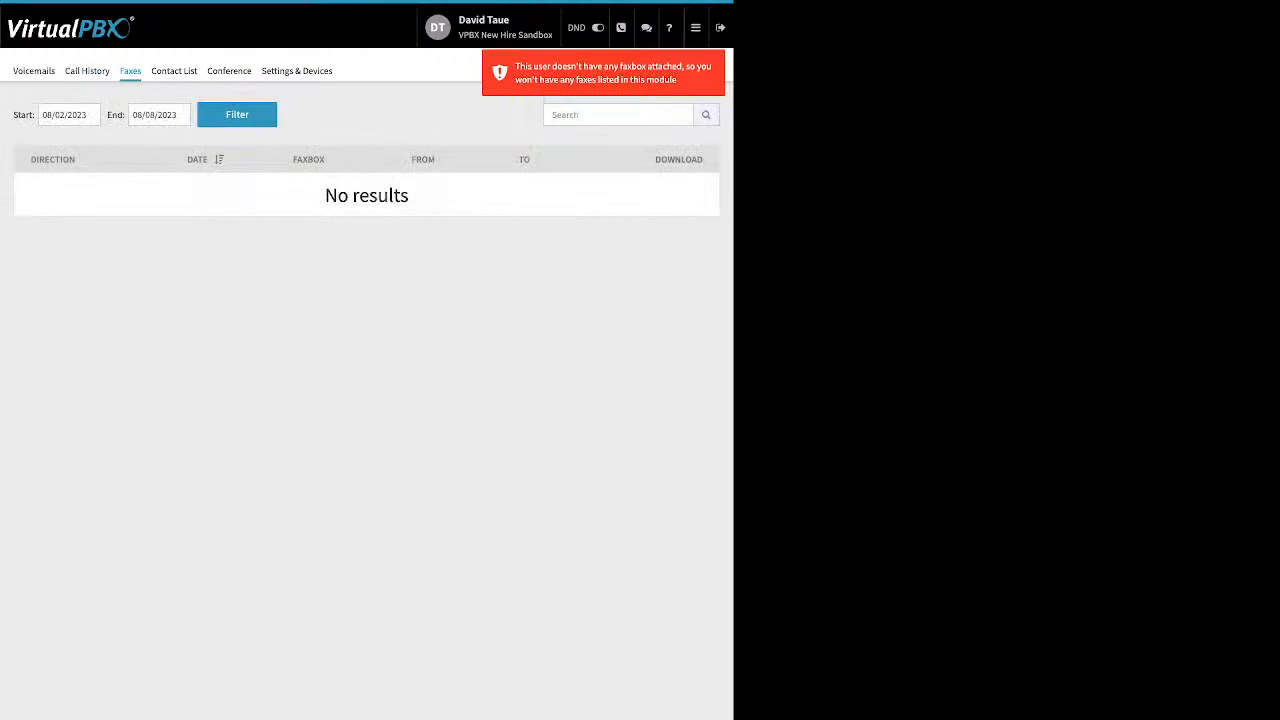
{"action": "left_click", "coordinate": [174, 71]}
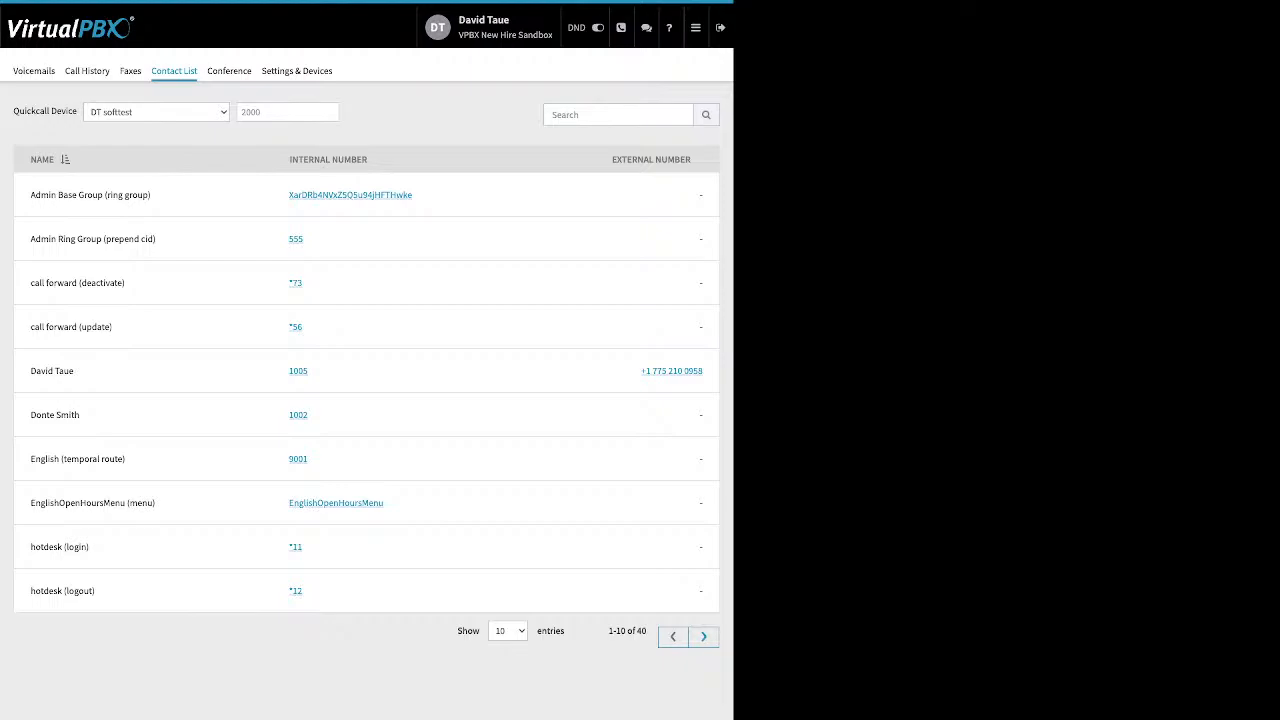
{"action": "left_click_drag", "start_coordinate": [126, 283], "coordinate": [30, 283]}
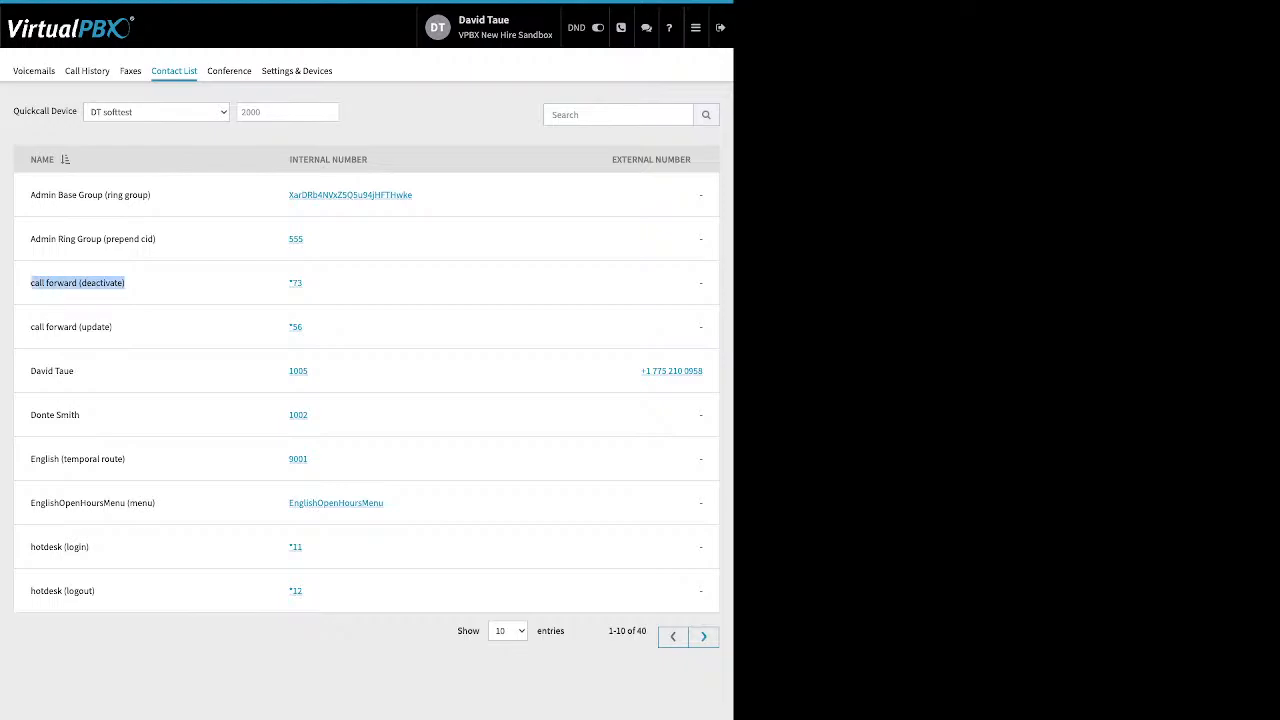
View the Conference settings, examining the moderator and participant PIN fields, the muted and deaf join options, and the entry and exit tones
{"action": "left_click", "coordinate": [229, 71]}
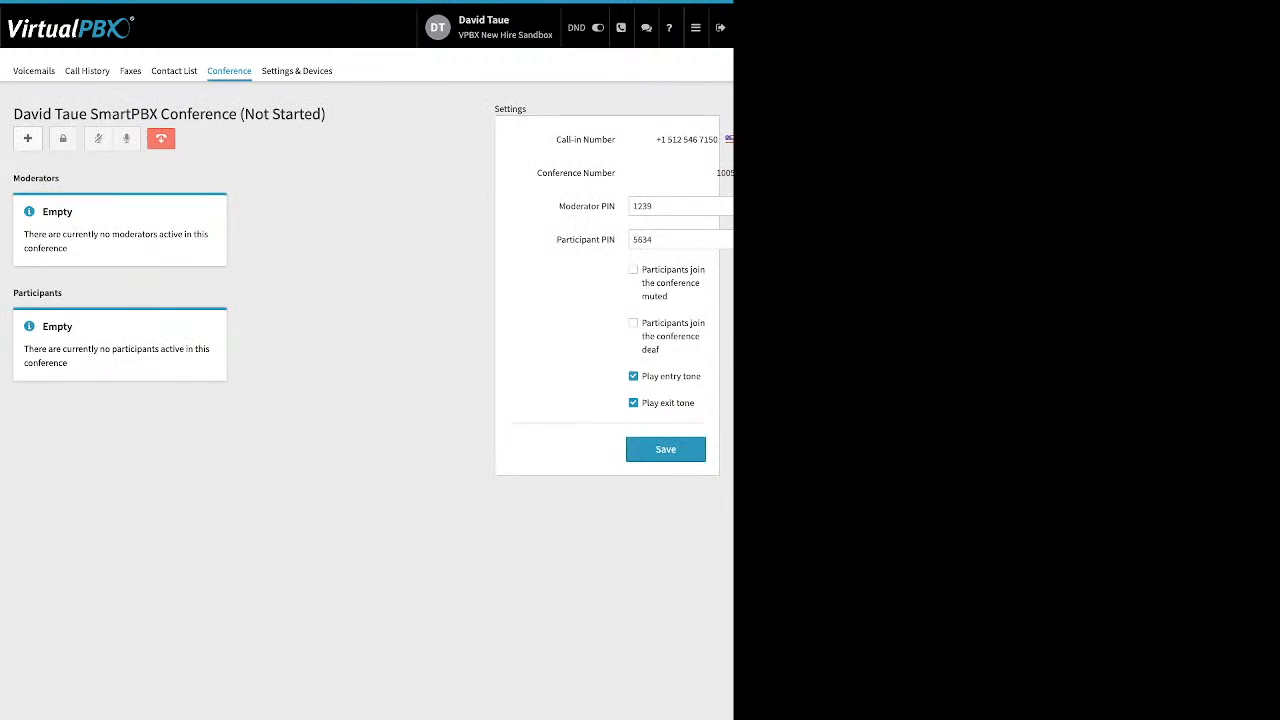
{"action": "left_click_drag", "start_coordinate": [557, 205], "coordinate": [617, 240]}
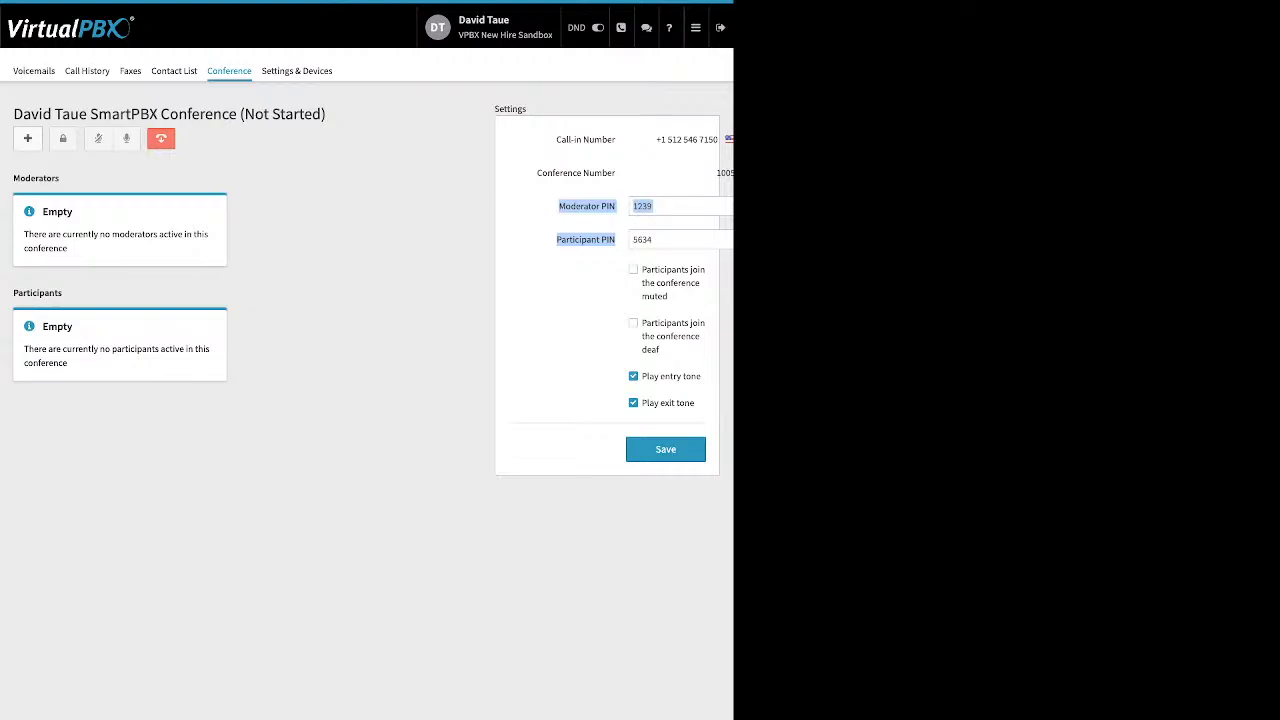
{"action": "left_click", "coordinate": [577, 290]}
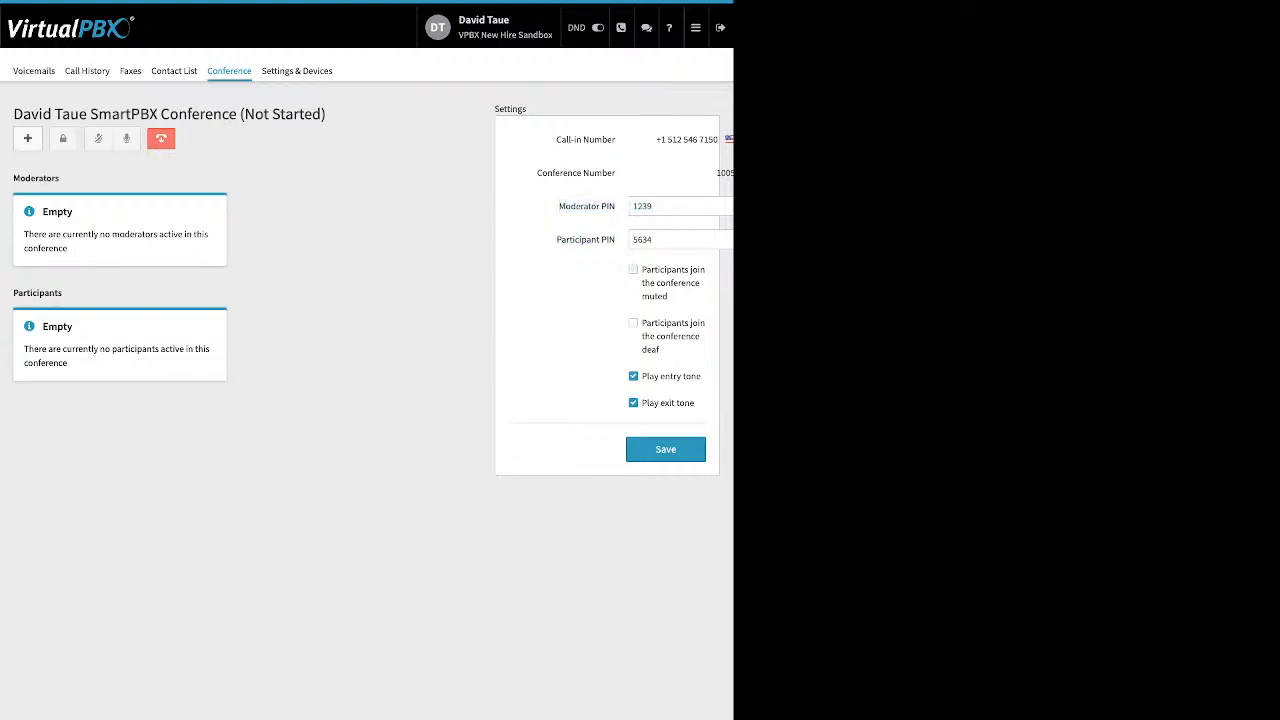
{"action": "left_click_drag", "start_coordinate": [642, 269], "coordinate": [661, 350]}
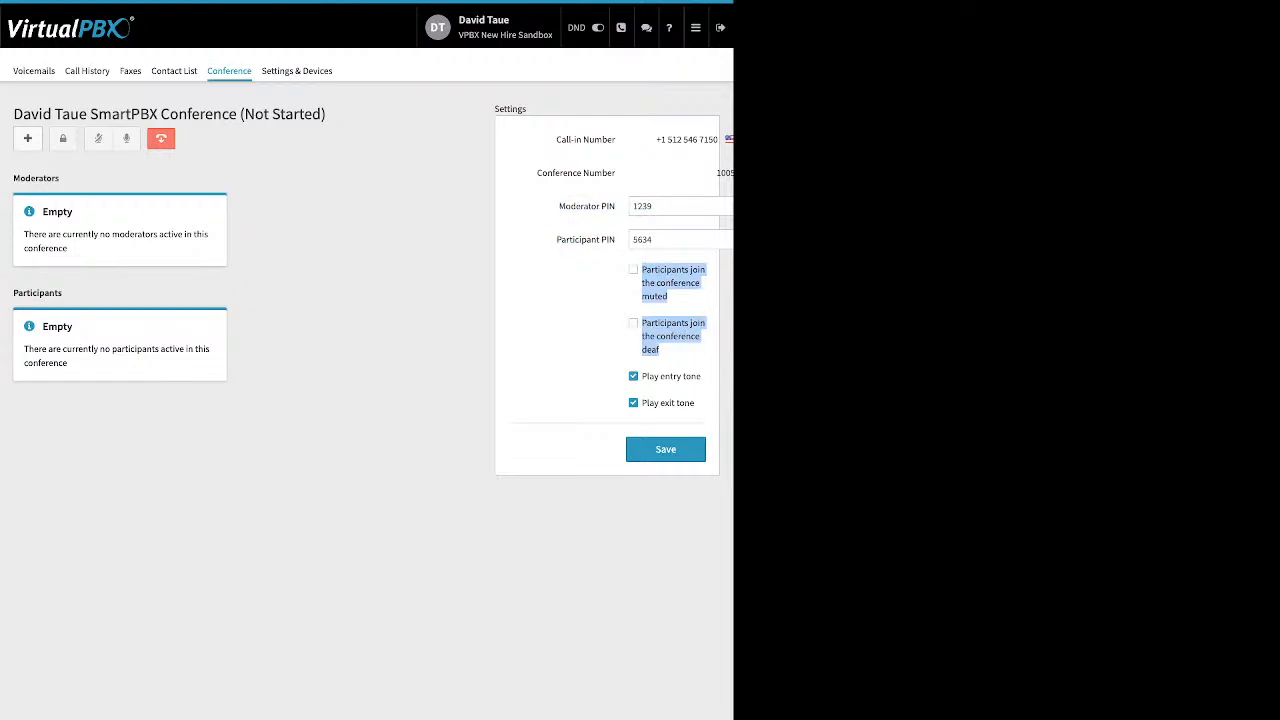
{"action": "left_click_drag", "start_coordinate": [647, 376], "coordinate": [695, 404]}
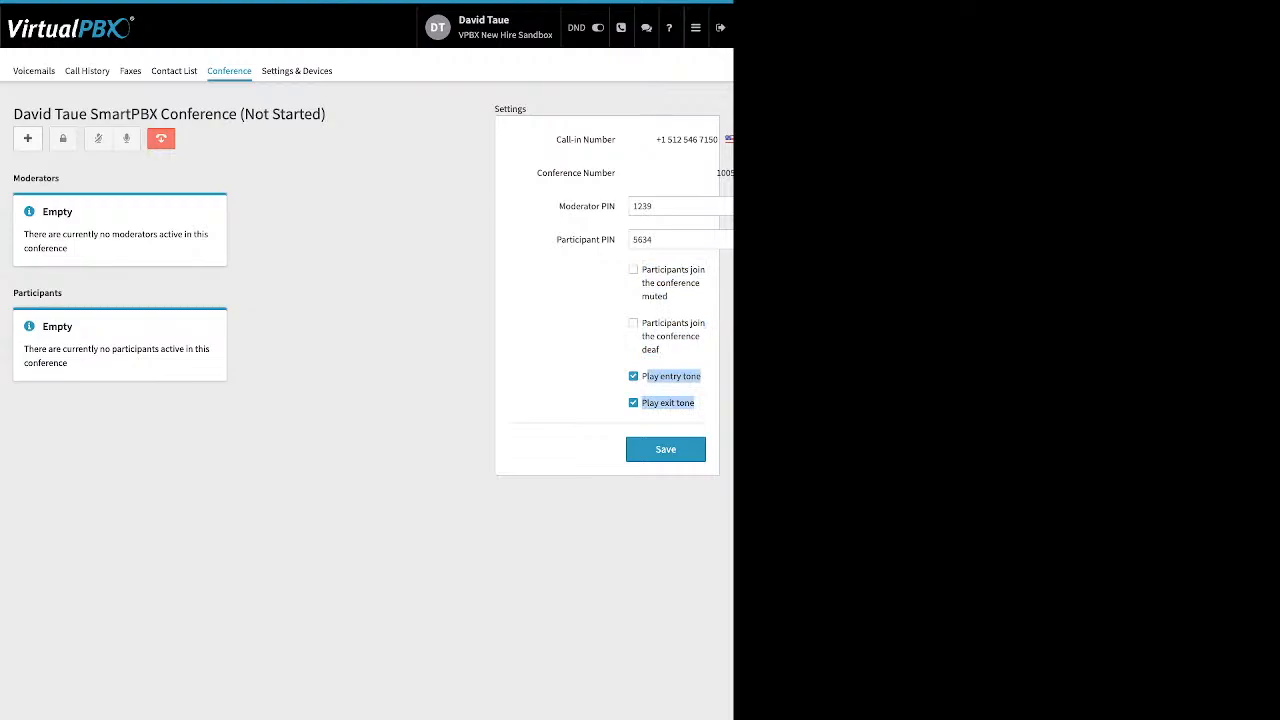
{"action": "left_click", "coordinate": [580, 395]}
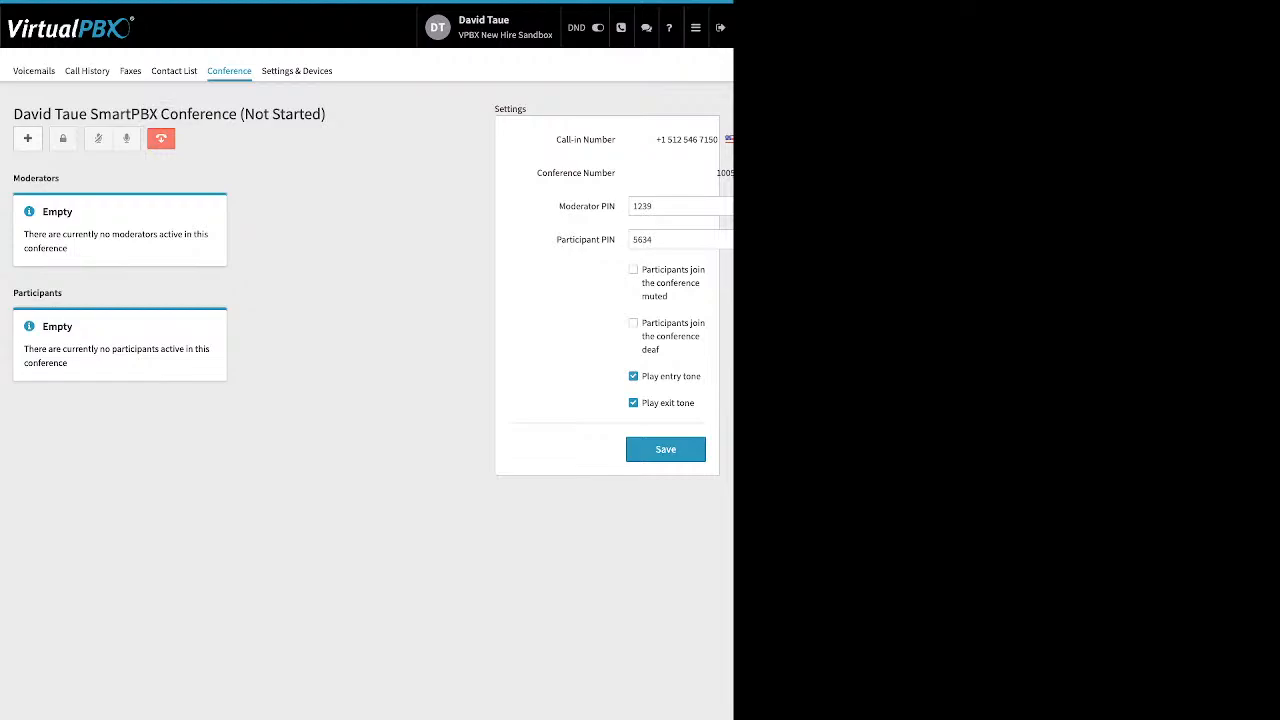
View Settings & Devices, enable call forward to inspect the Forward Calls To setting, and turn call forward off again
{"action": "left_click", "coordinate": [296, 70]}
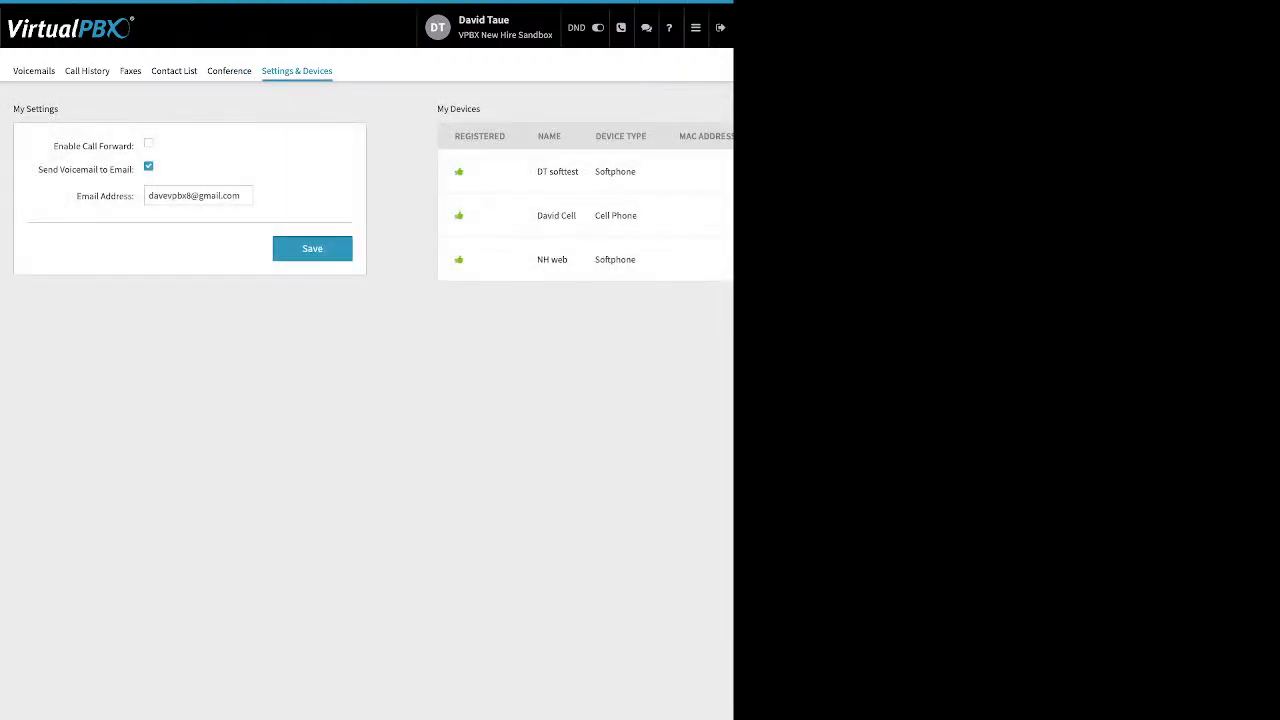
{"action": "left_click_drag", "start_coordinate": [53, 146], "coordinate": [134, 146]}
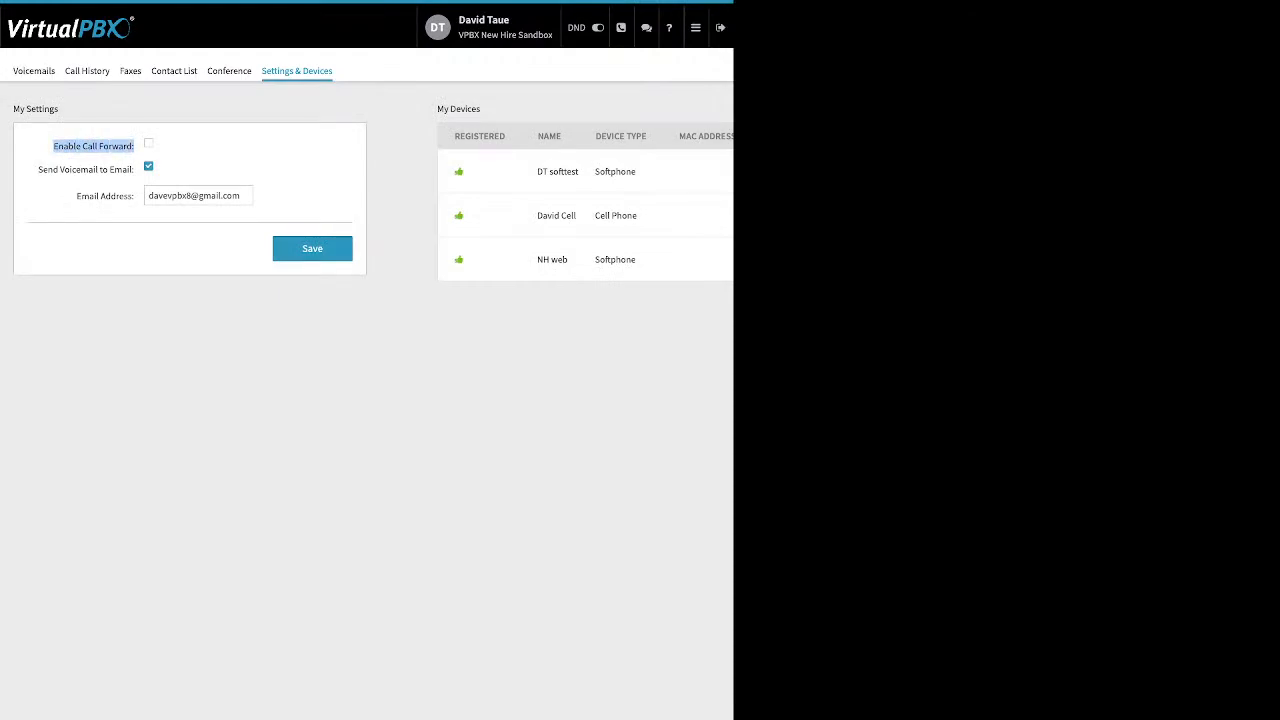
{"action": "left_click", "coordinate": [134, 146]}
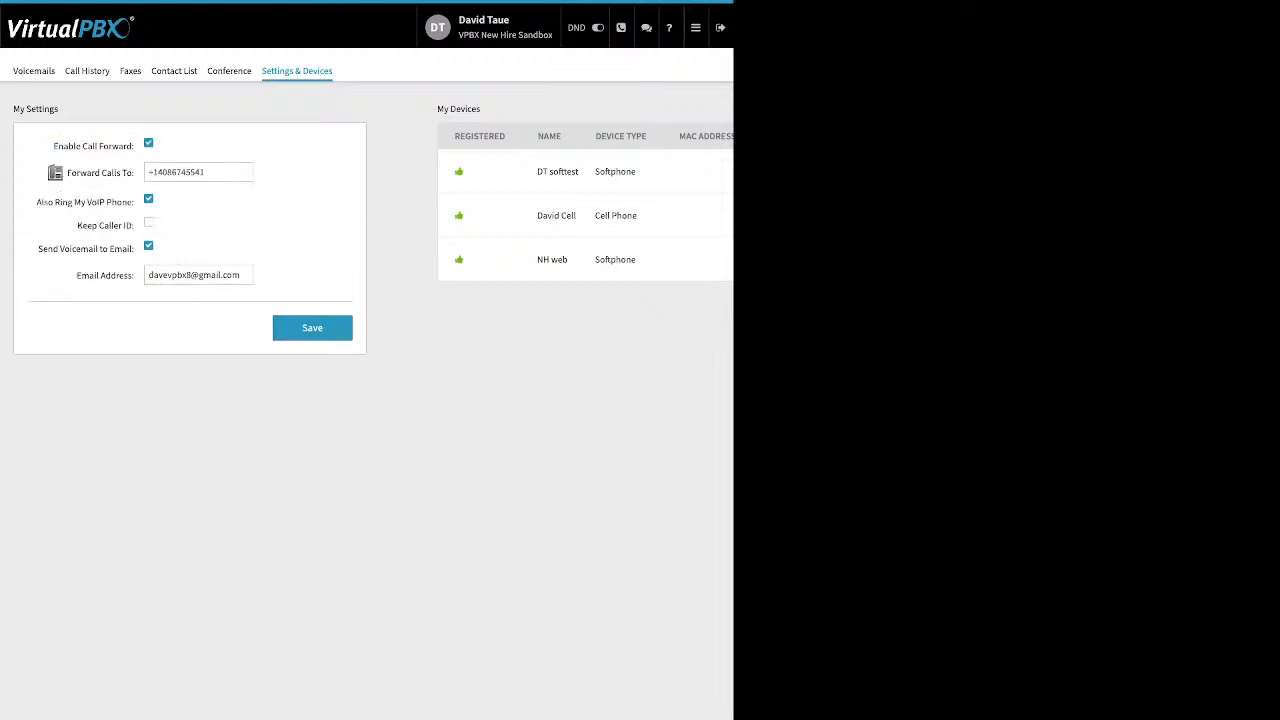
{"action": "left_click_drag", "start_coordinate": [76, 173], "coordinate": [132, 173]}
{"action": "left_click", "coordinate": [148, 143]}
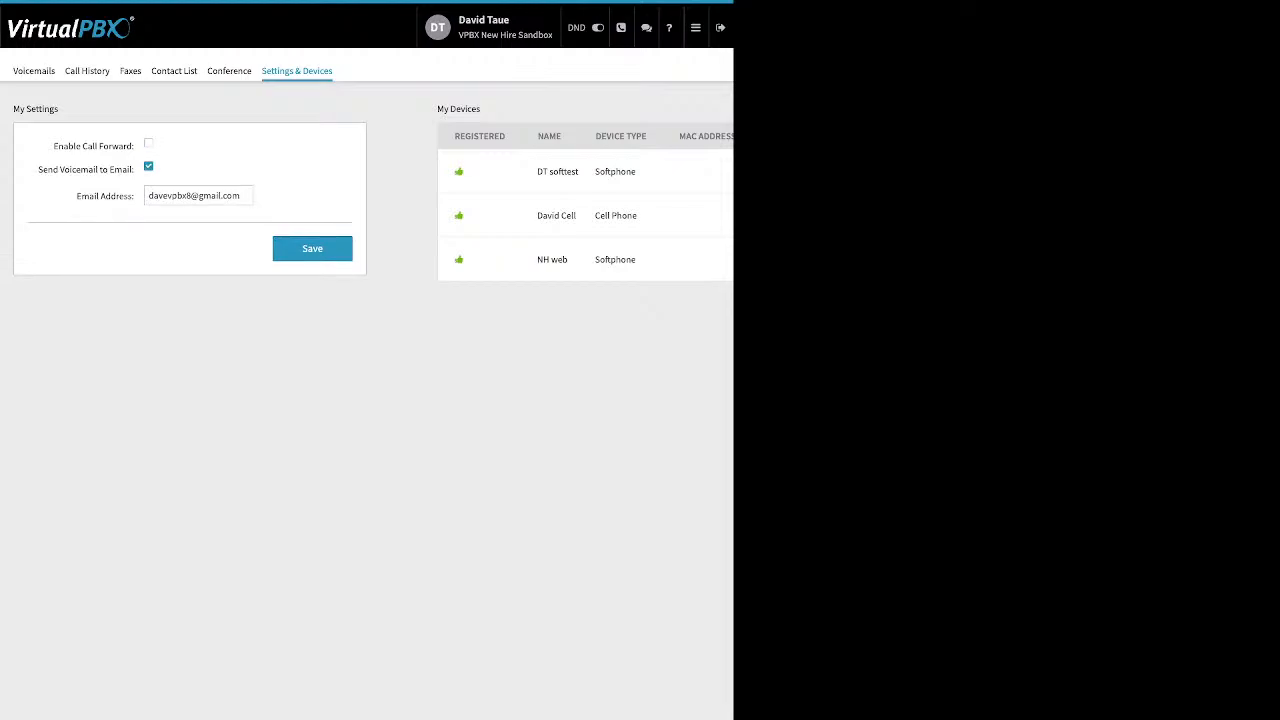
Leave the User Portal and return to the main Dashboard
{"action": "left_click", "coordinate": [695, 27]}
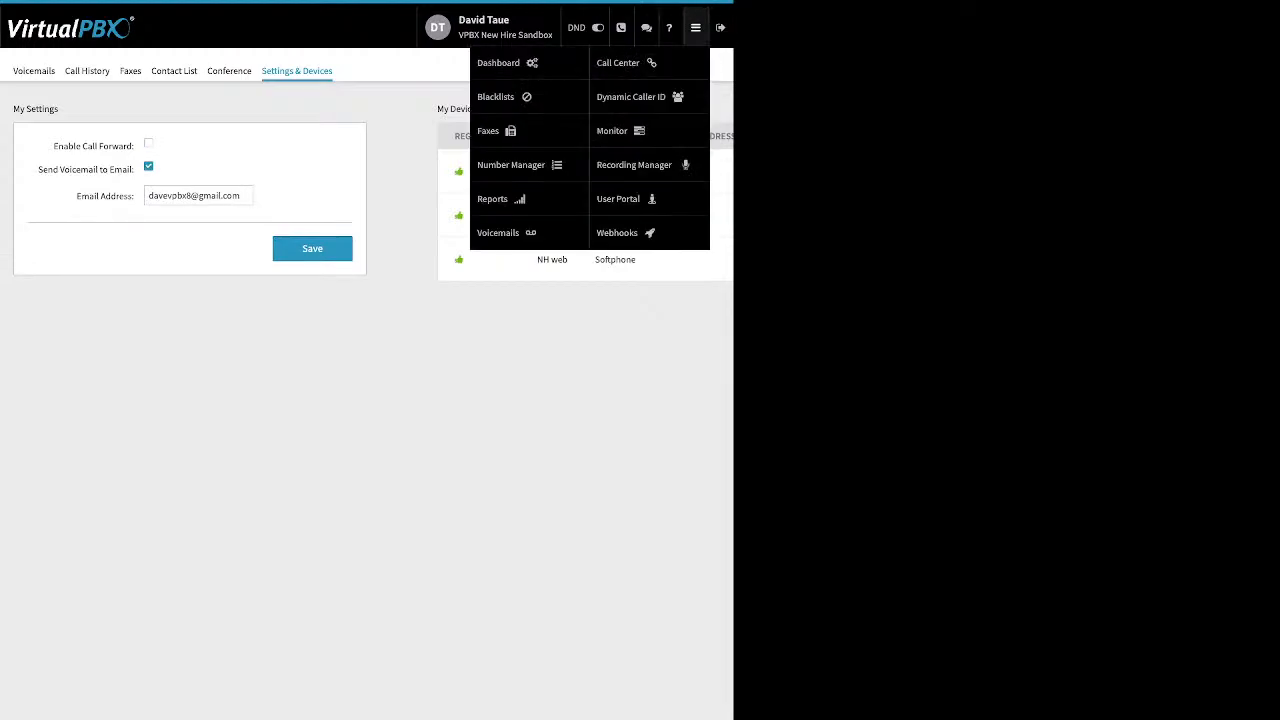
{"action": "left_click", "coordinate": [498, 62]}
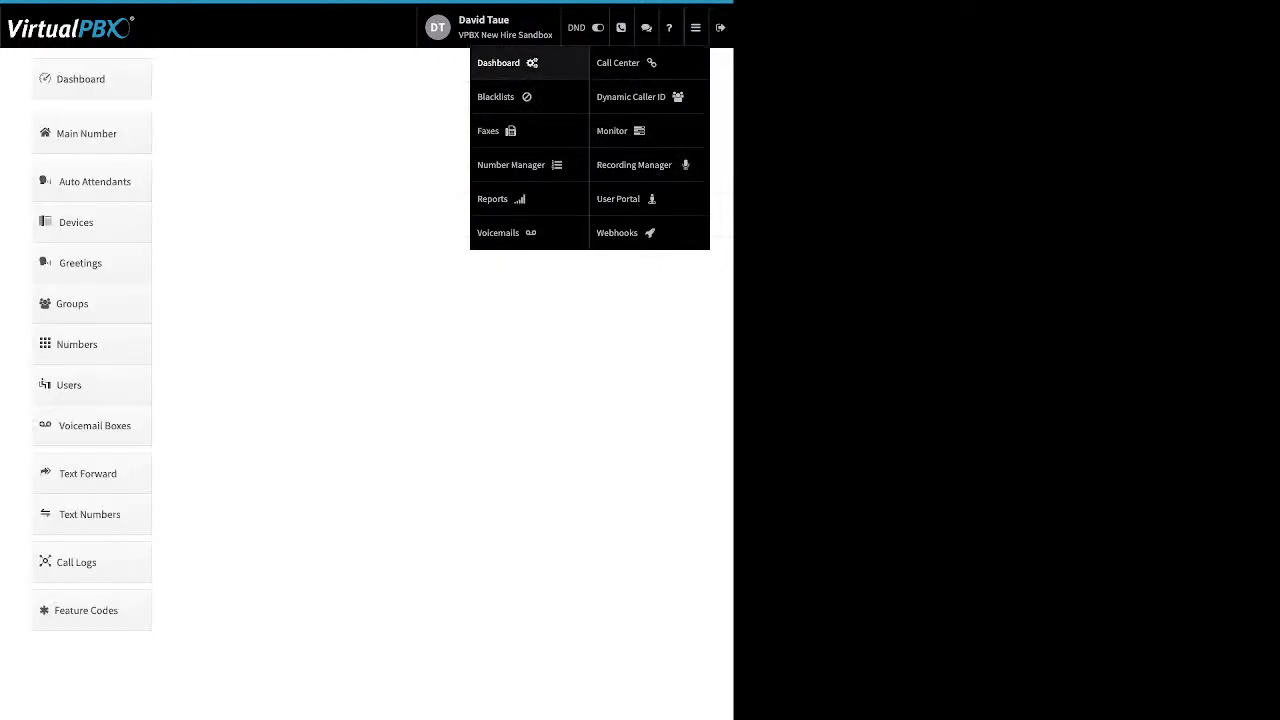